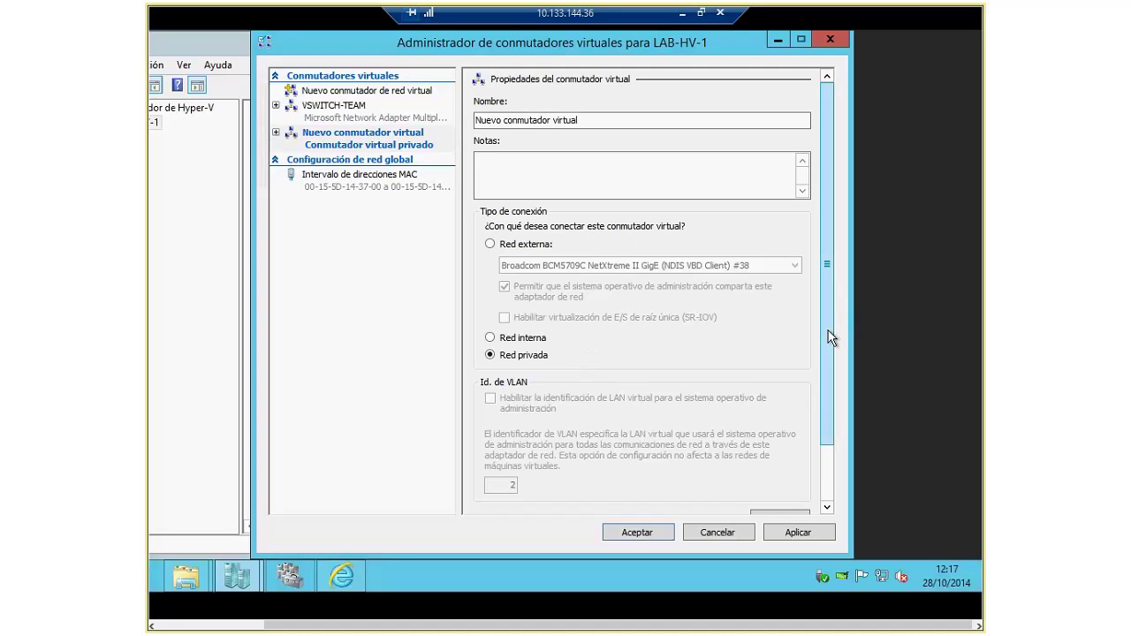
Step: Set the new LAB-HV-1 switch to Red externa and expand it to view its extensions
scroll(830, 344, down, 1)
scroll(503, 259, down, 2)
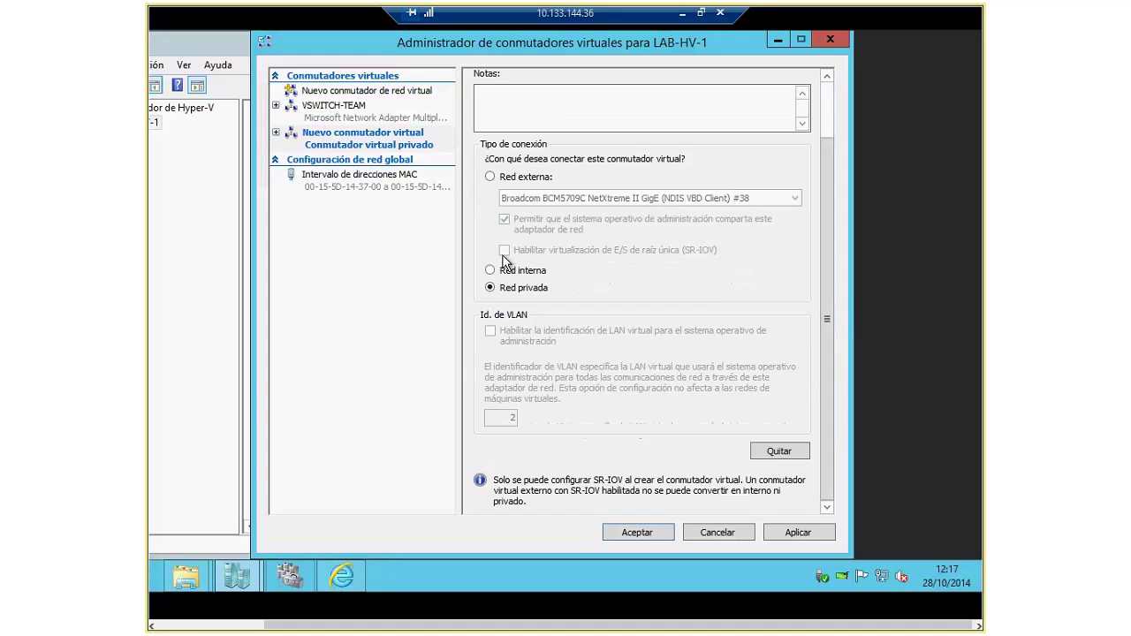
click(489, 176)
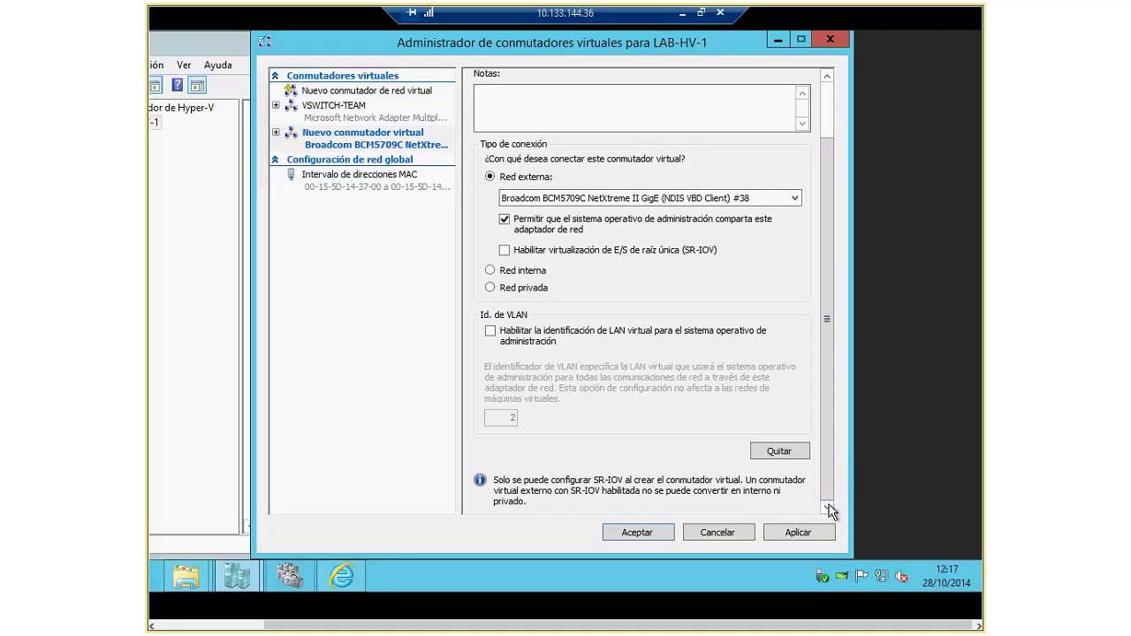
click(276, 132)
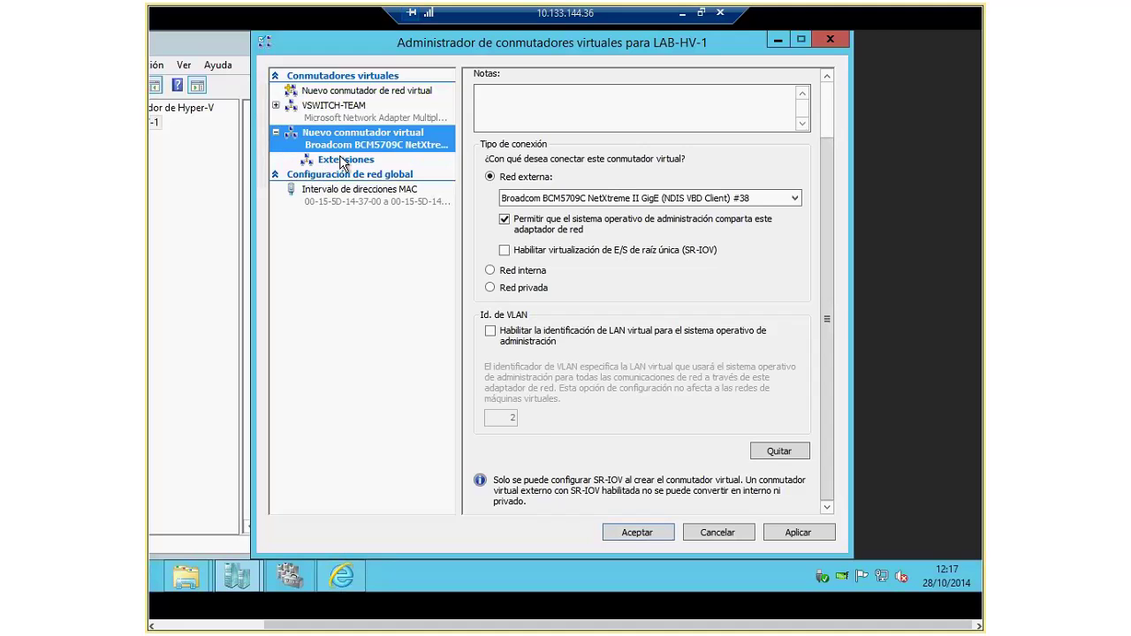
click(342, 160)
Step: Cancel the Virtual Switch Manager without saving, then leave the LAB-HV-1 full-screen view
click(718, 533)
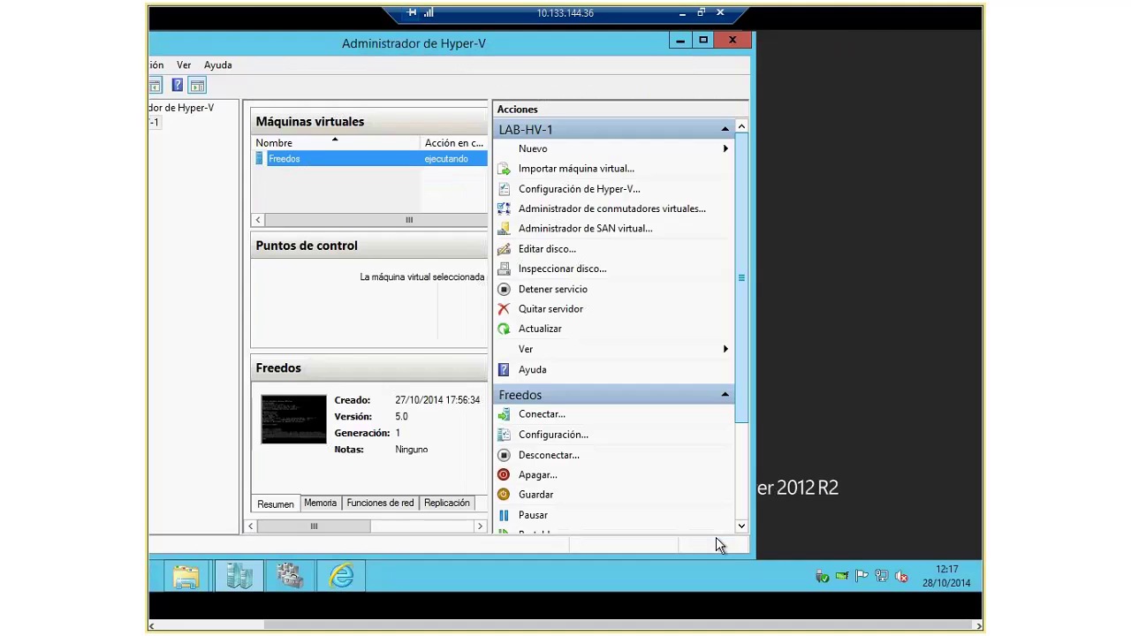
drag(580, 46, 697, 48)
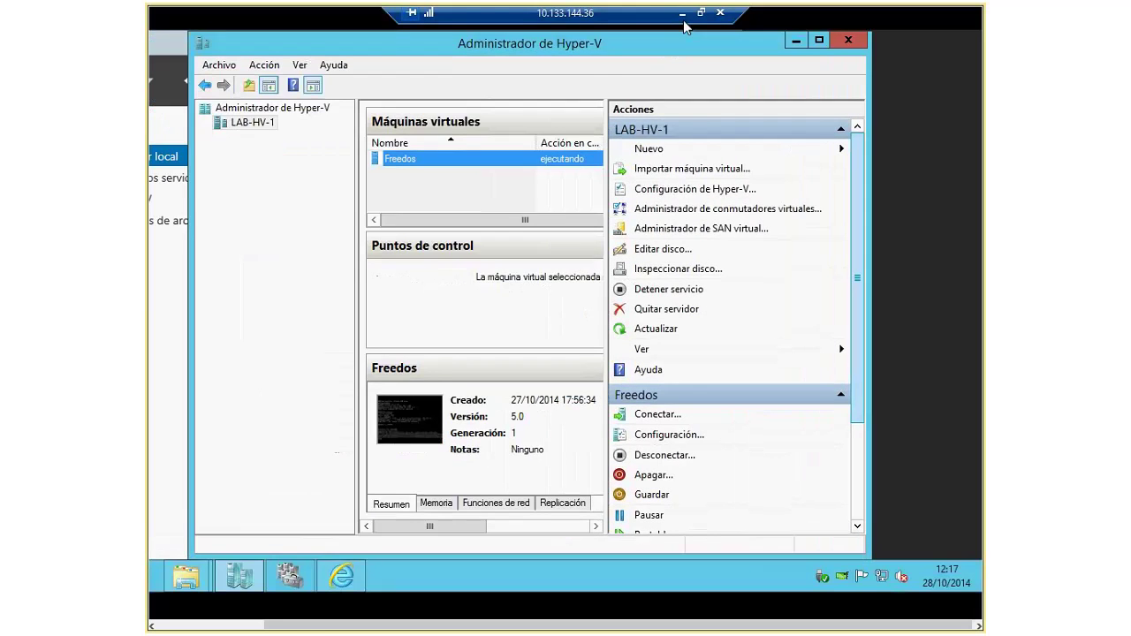
click(682, 13)
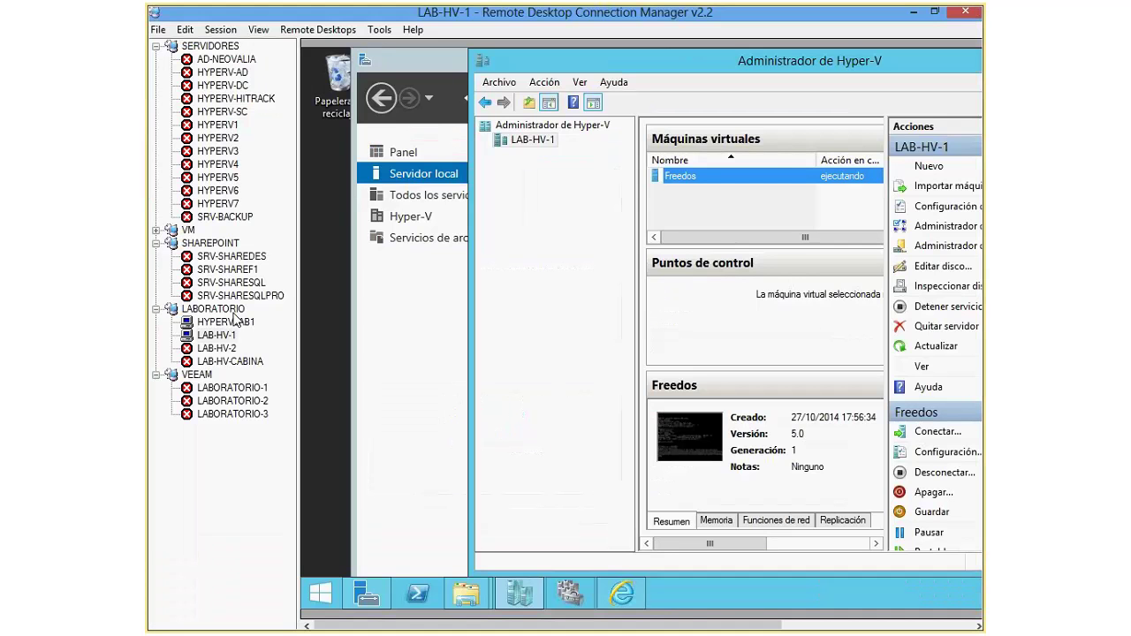
Step: Connect to LAB-HV-2, briefly show it full screen, then return it to the docked window
double_click(216, 349)
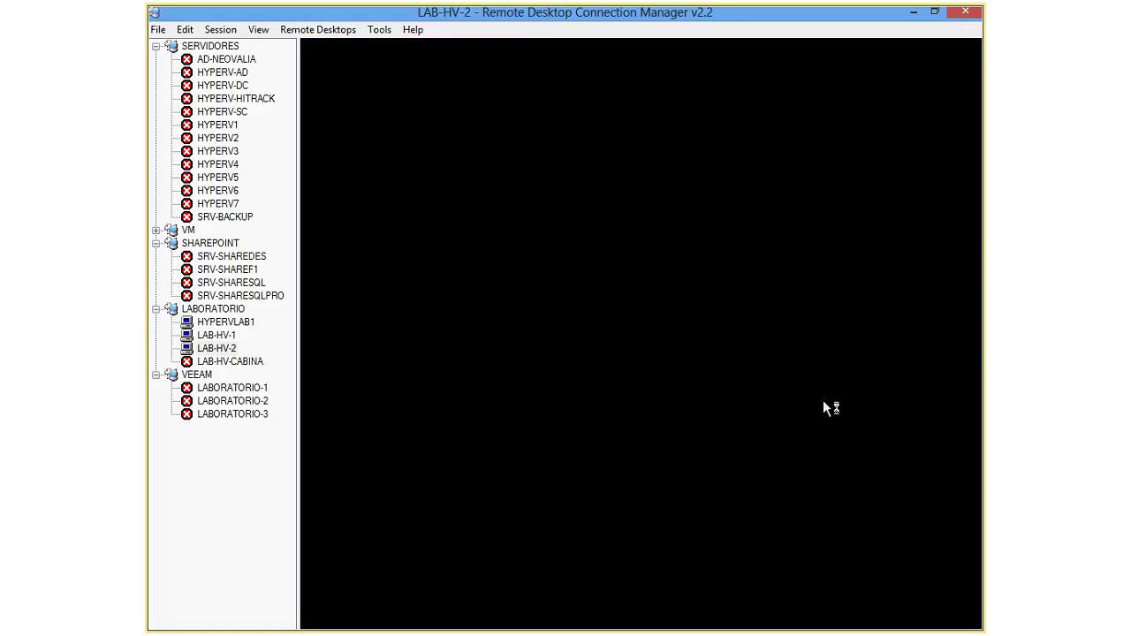
click(220, 29)
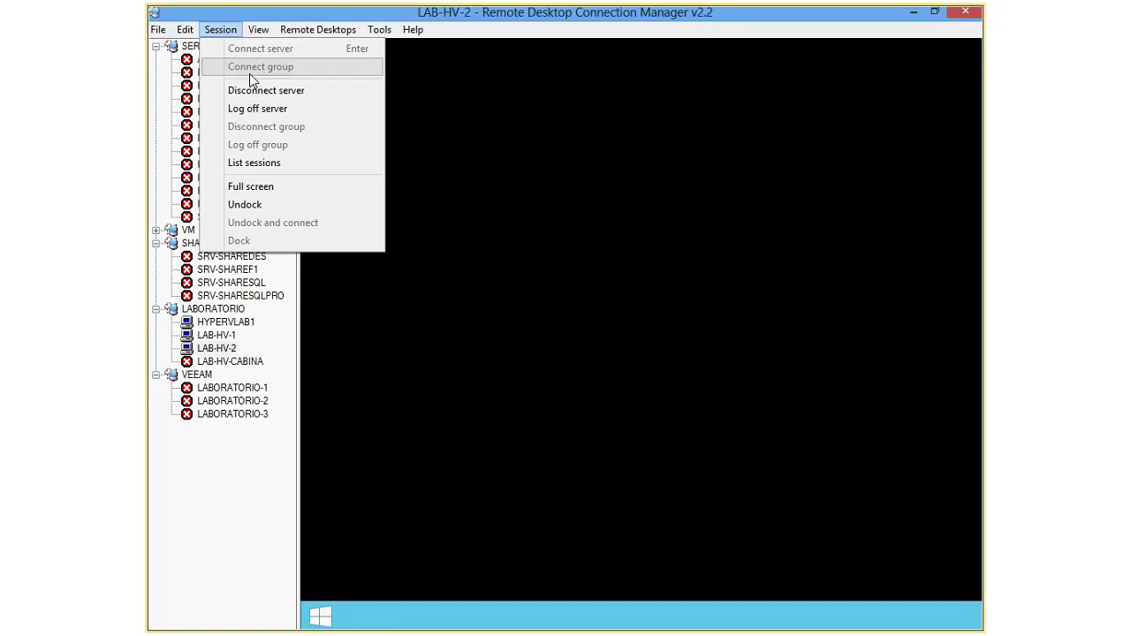
click(253, 189)
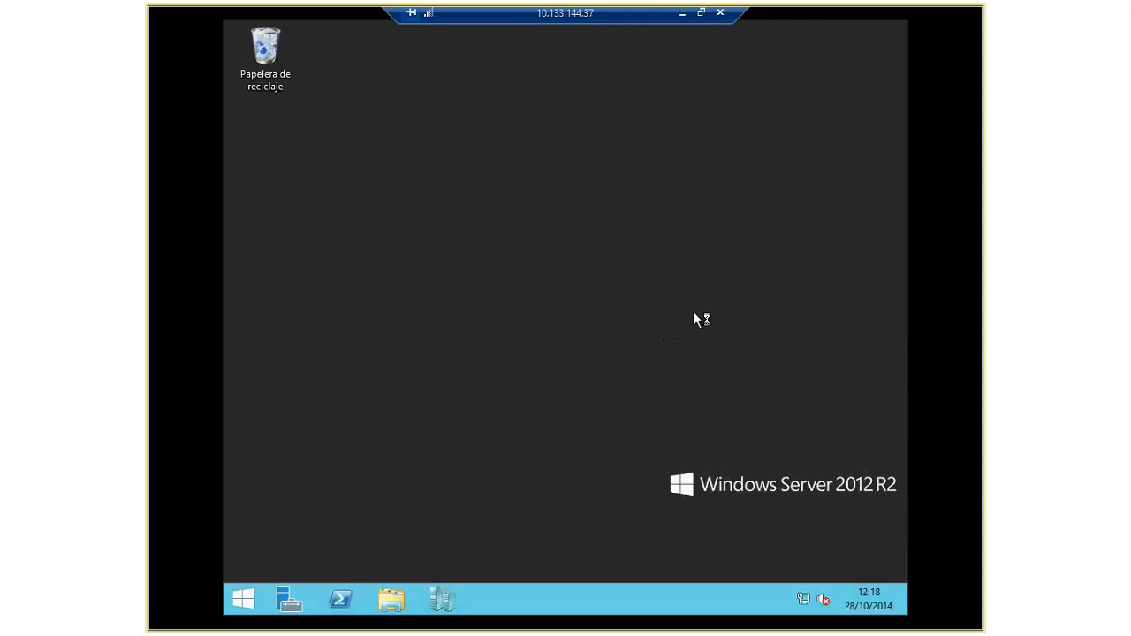
click(701, 14)
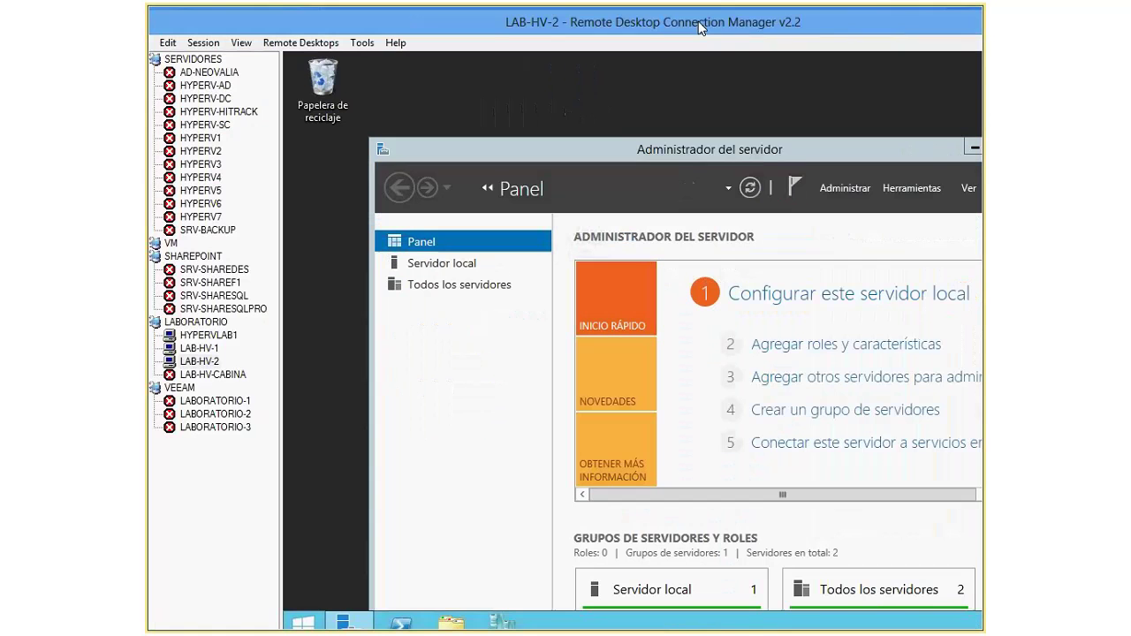
Step: Maximize Remote Desktop Connection Manager and show the LAB-HV-2 session full screen
double_click(703, 28)
click(220, 29)
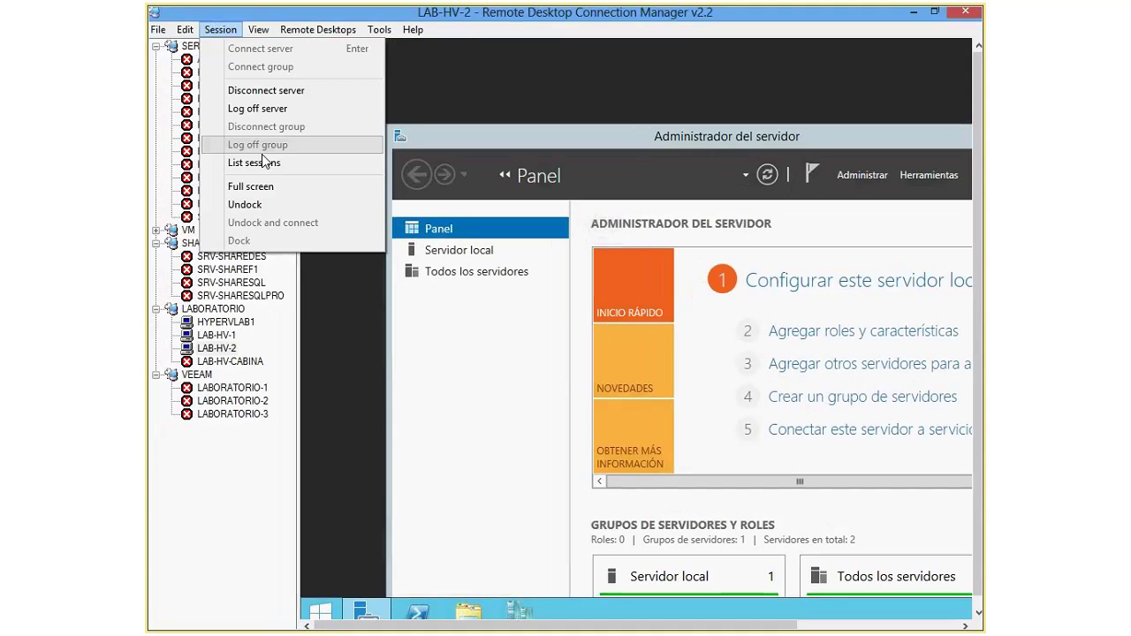
click(251, 187)
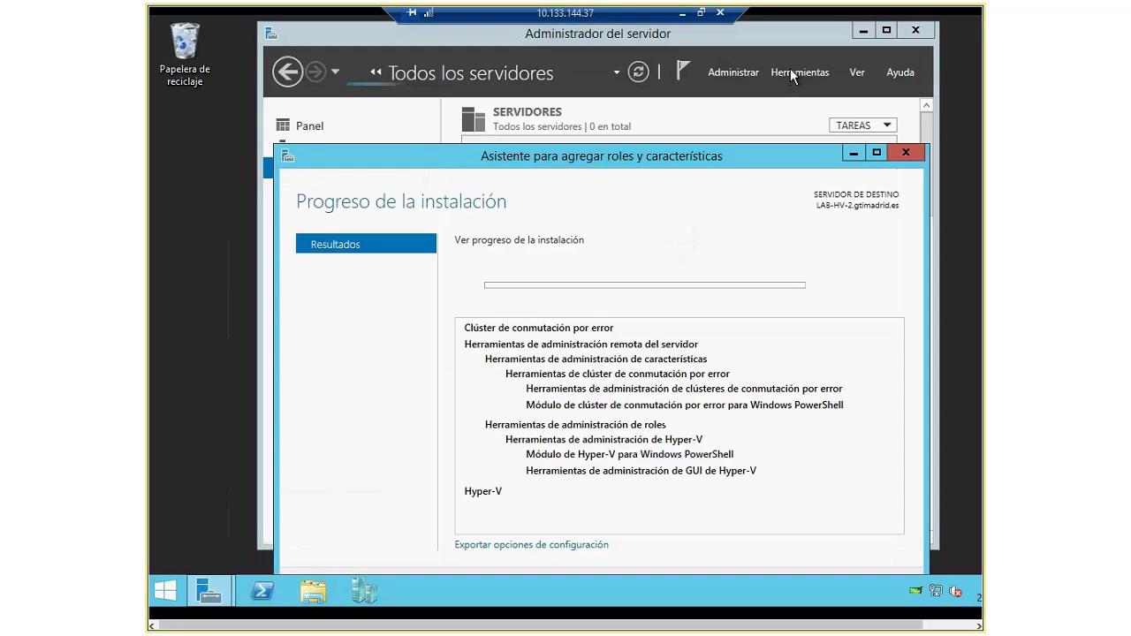
Step: Review the Hyper-V and Failover Clustering installation progress, then close the wizard
drag(685, 151, 674, 102)
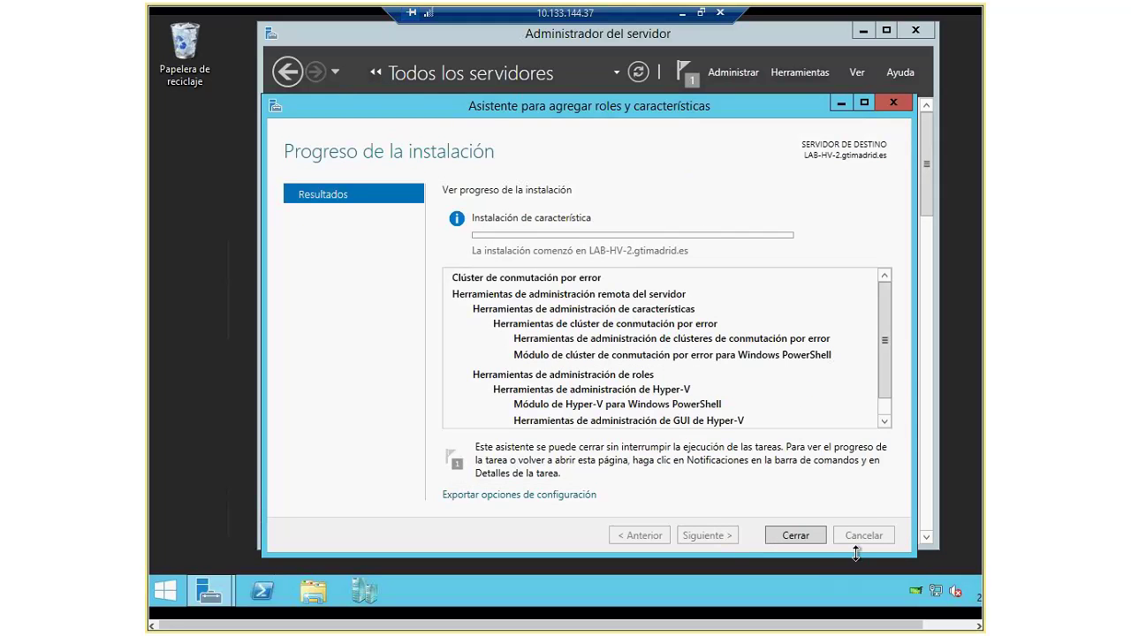
click(798, 537)
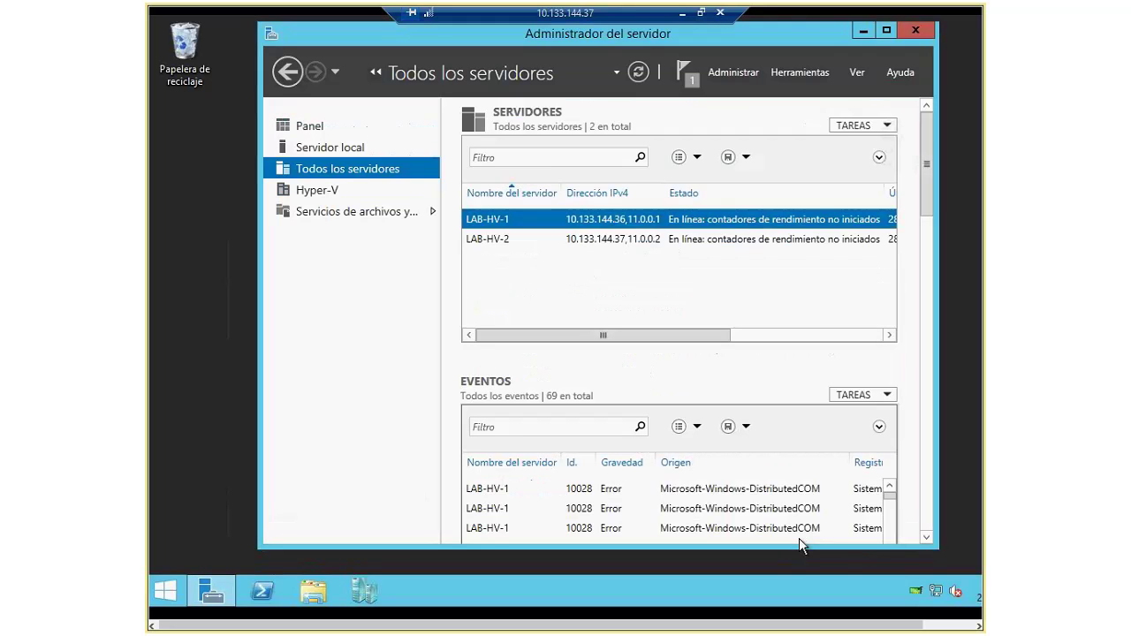
click(690, 84)
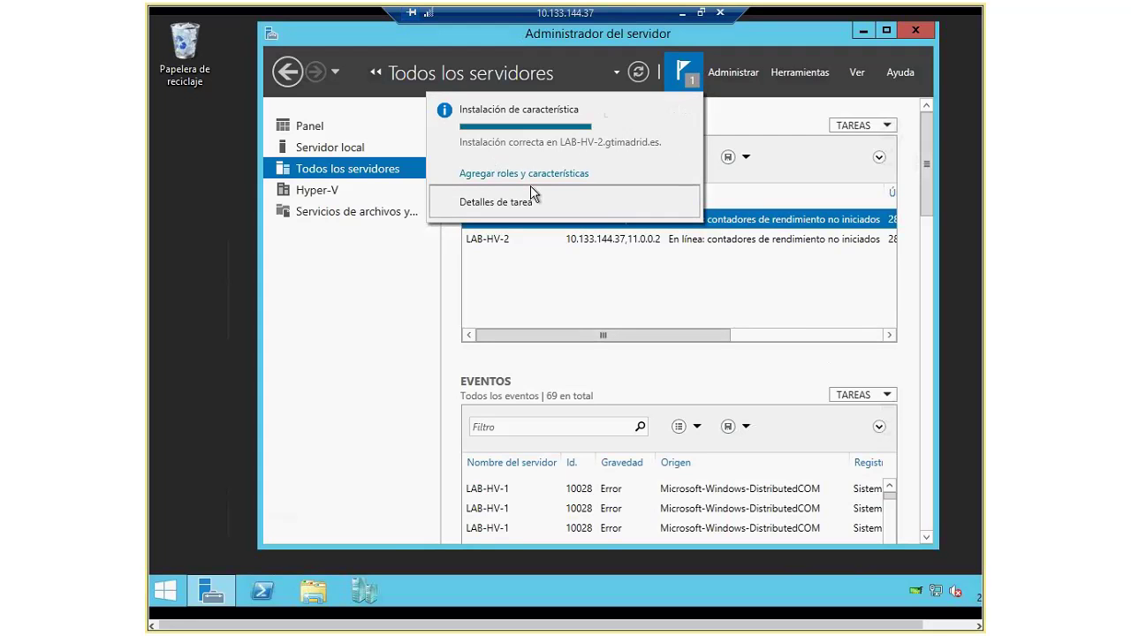
click(501, 174)
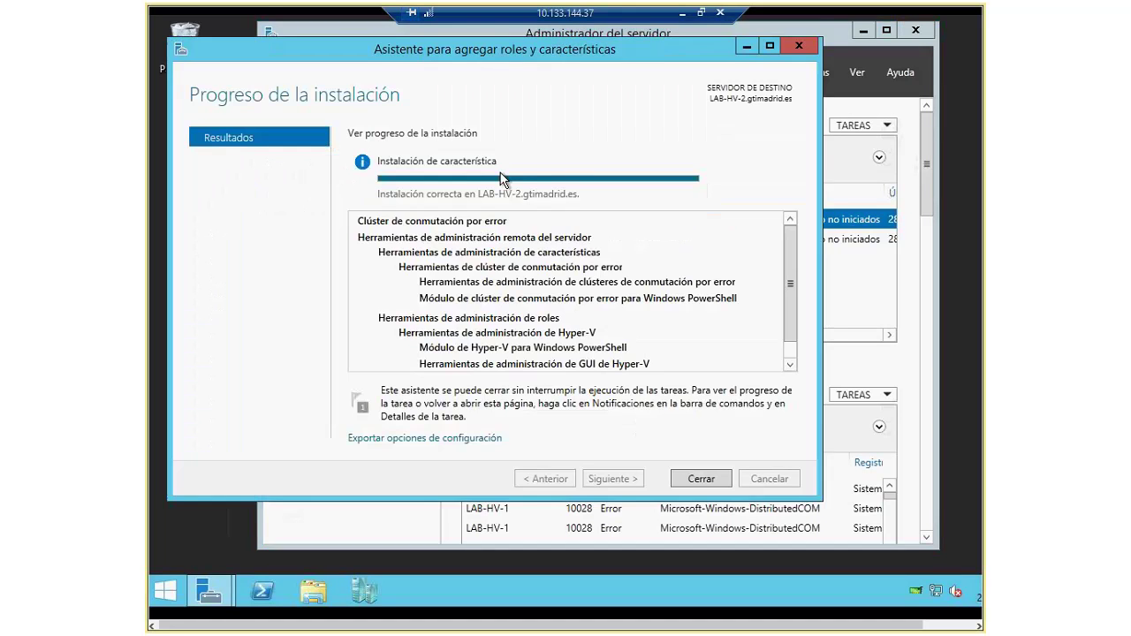
click(710, 485)
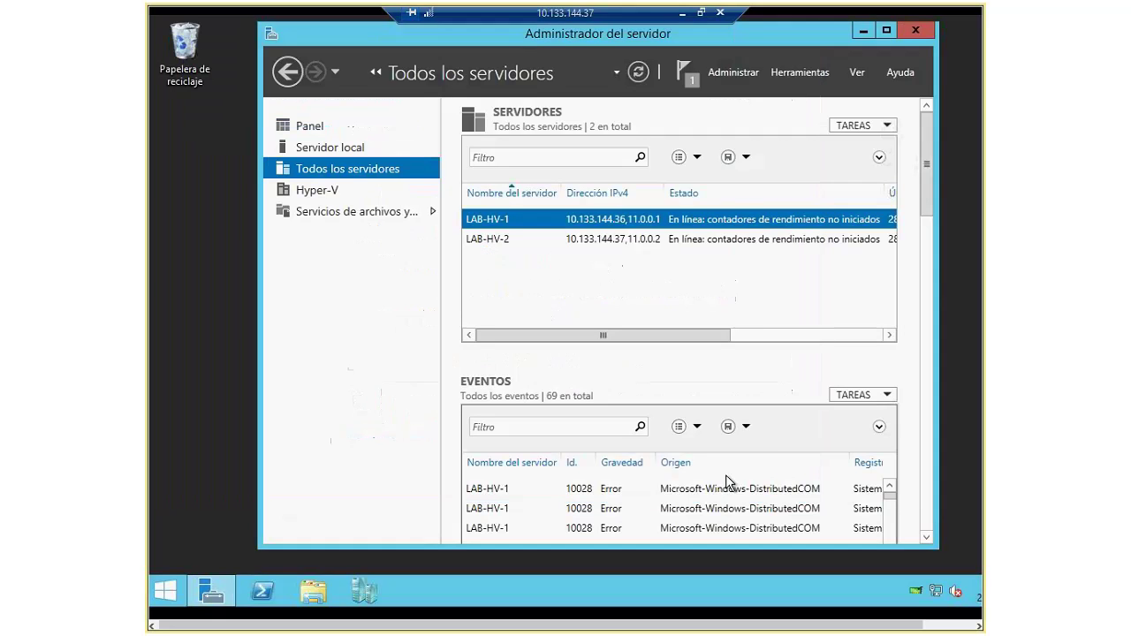
Step: Dismiss the completed installation notification, view Servidor local, and close Server Manager
click(694, 76)
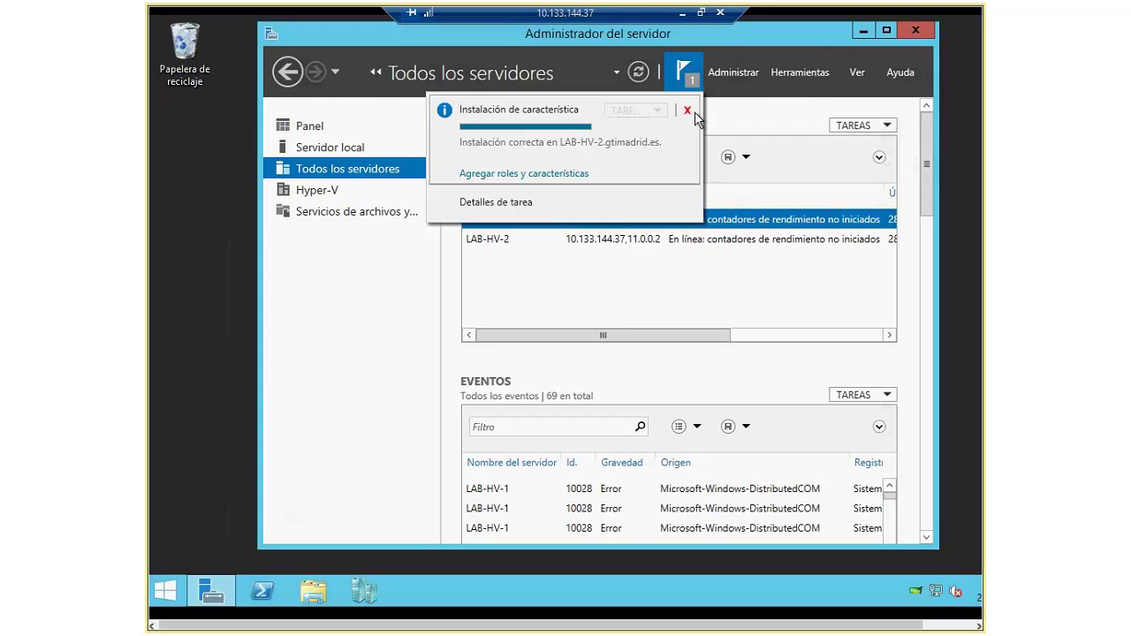
click(688, 112)
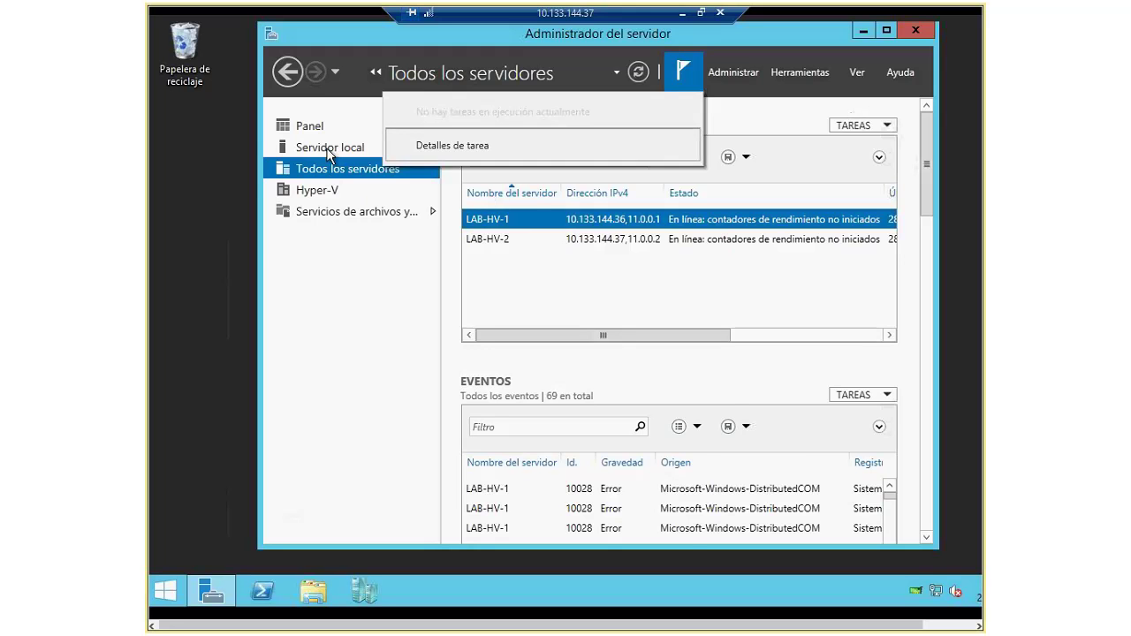
click(365, 151)
click(364, 150)
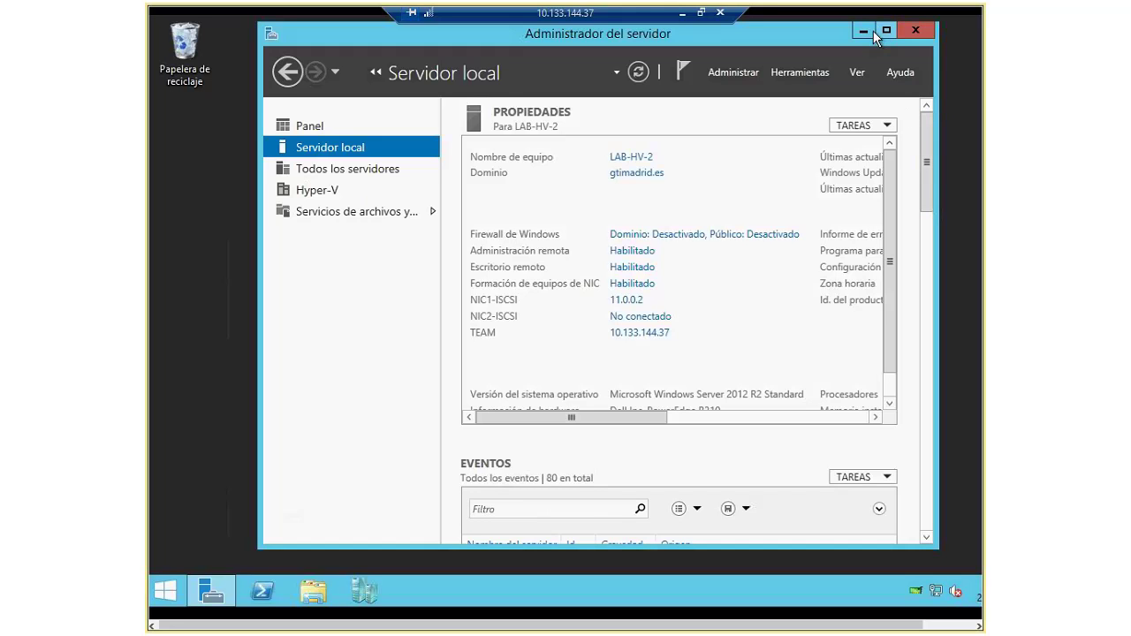
click(915, 31)
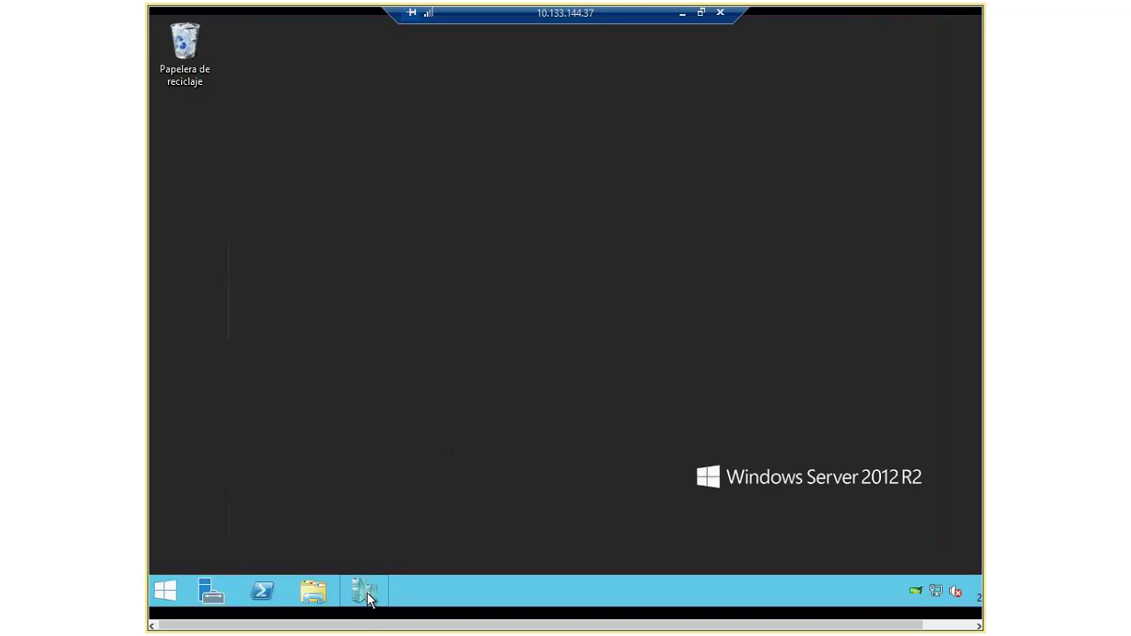
Step: Search Start for HYPER-V, correcting the typo, and launch Administrador de Hyper-V, repositioning its window
click(165, 591)
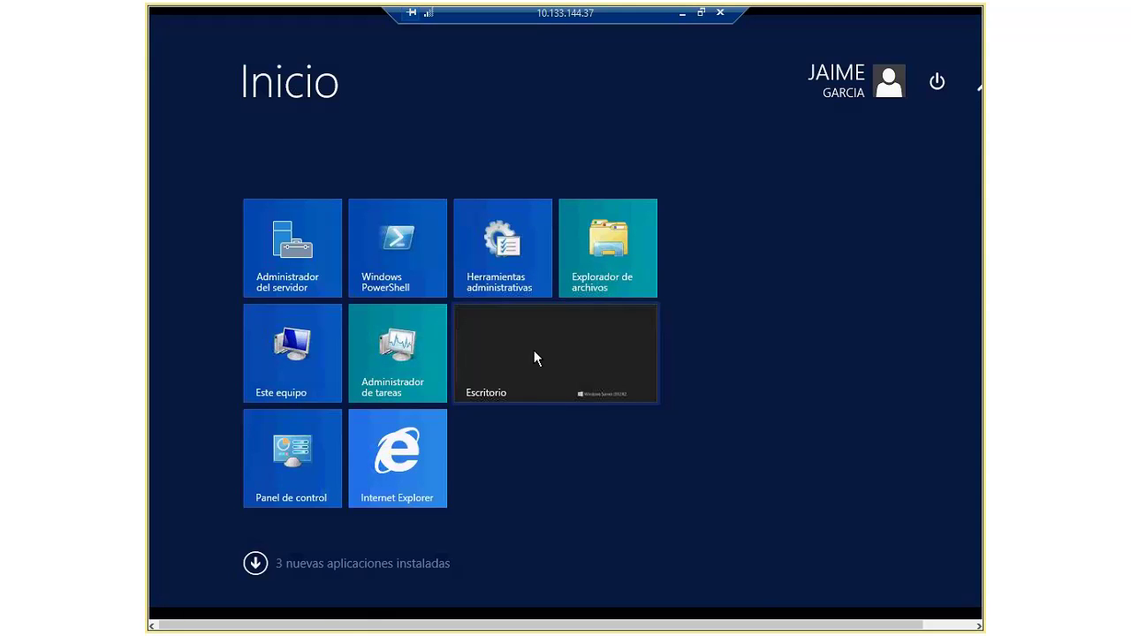
text(HPER)
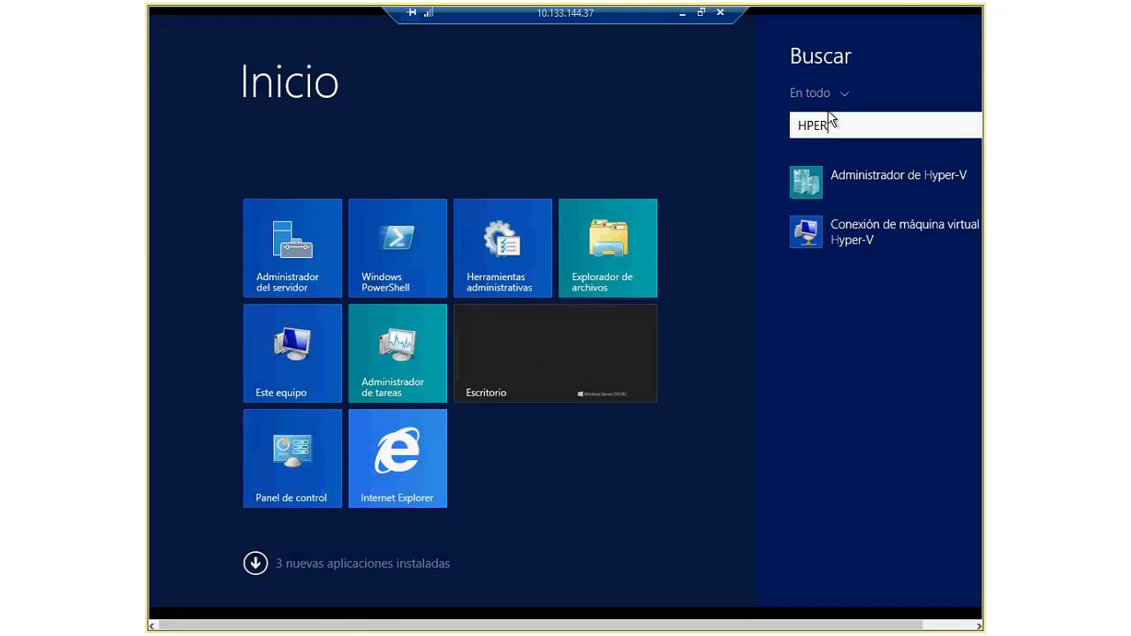
click(818, 183)
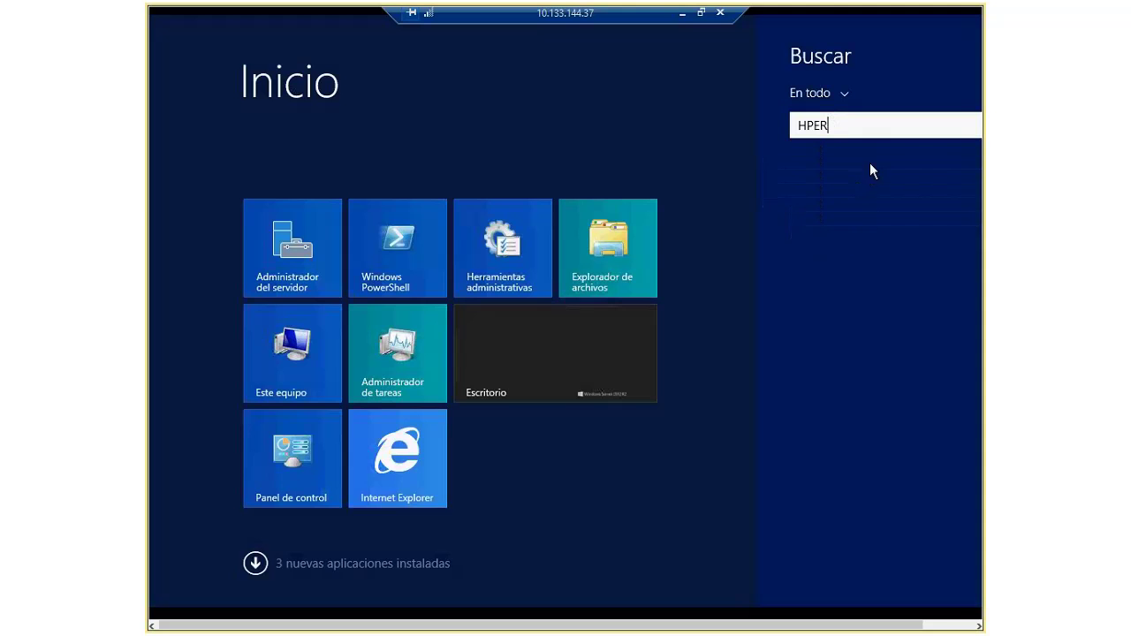
key(BackSpace)
key(BackSpace)
key(BackSpace)
text(YPER)
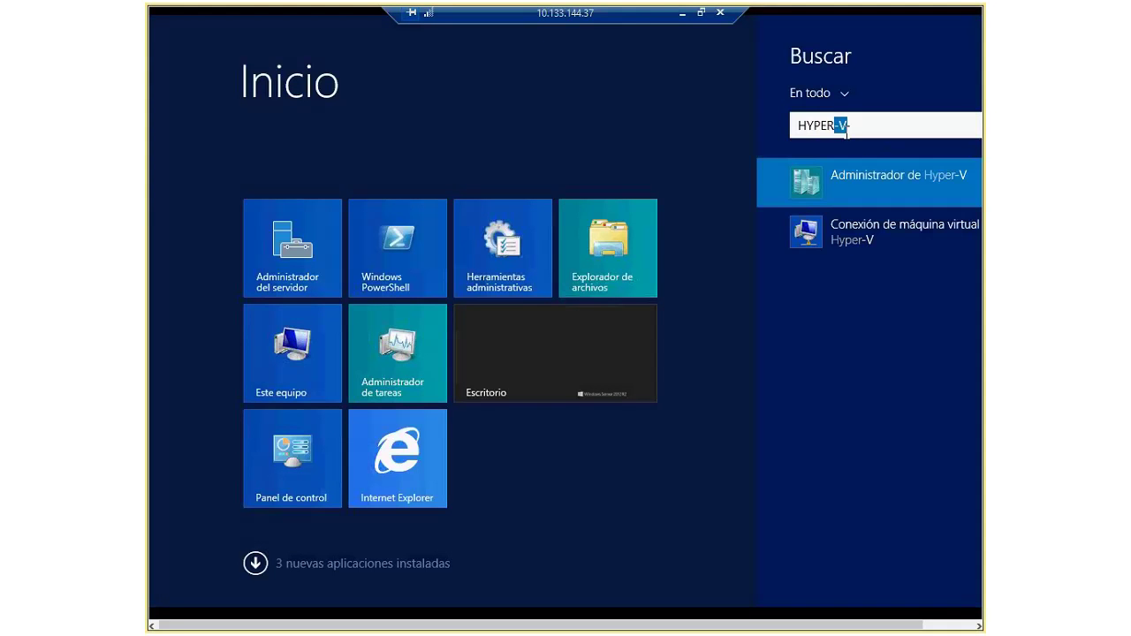
click(896, 182)
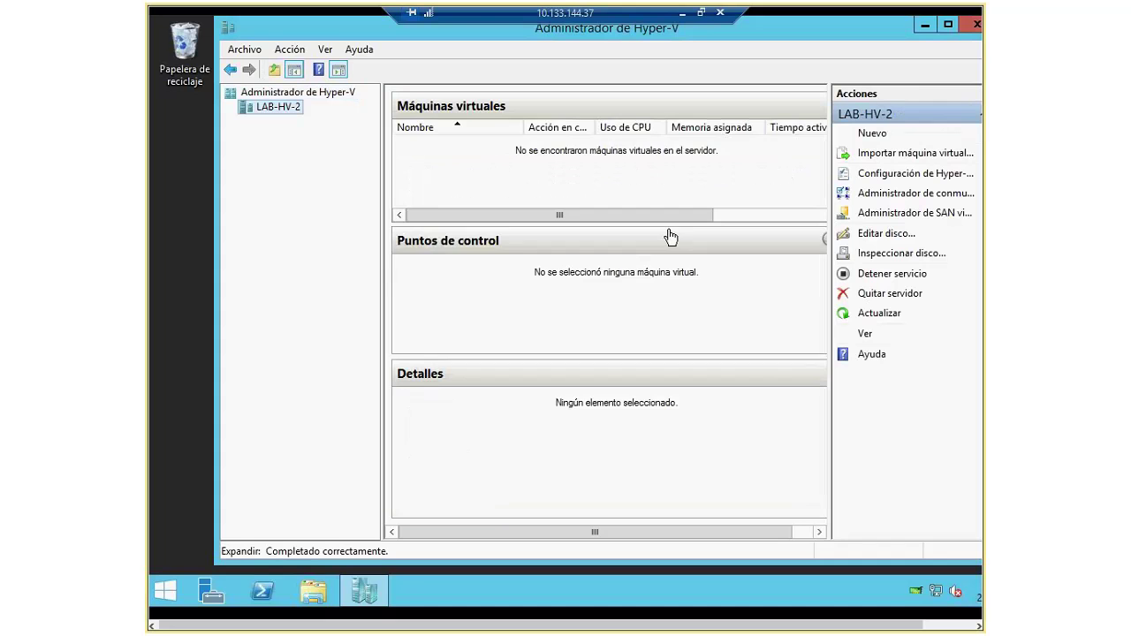
drag(633, 39, 591, 32)
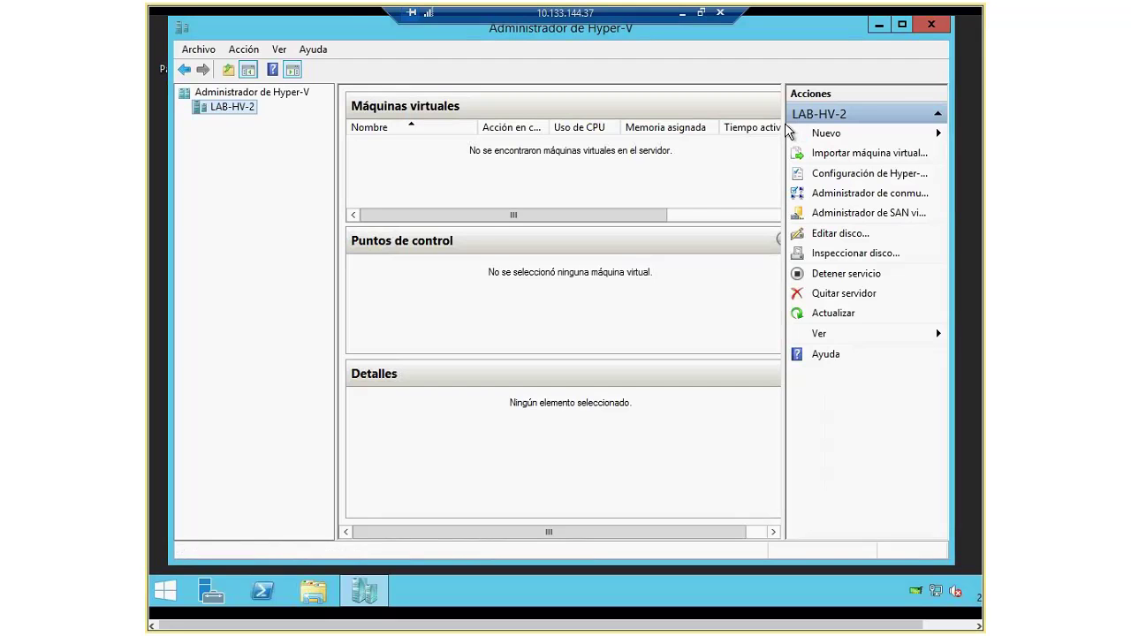
Step: Create external switch VSWITCH-TEAM on the Microsoft Network Adapter Multiplexor Driver and apply it
click(800, 194)
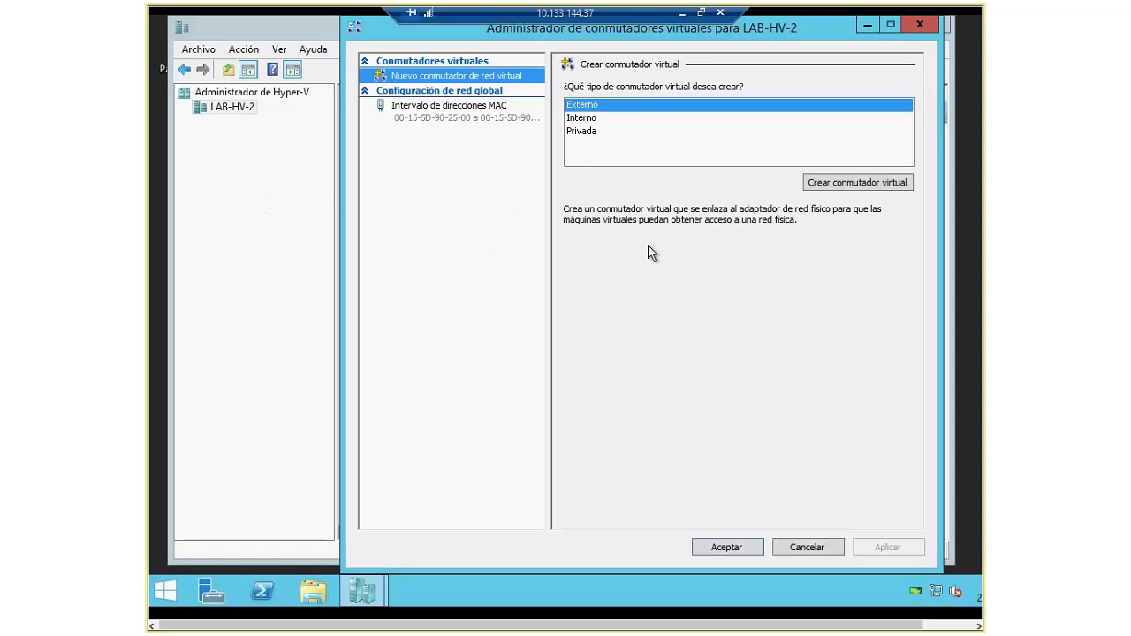
click(875, 185)
click(684, 105)
drag(684, 105, 525, 107)
text(VSWITCH-TEAM)
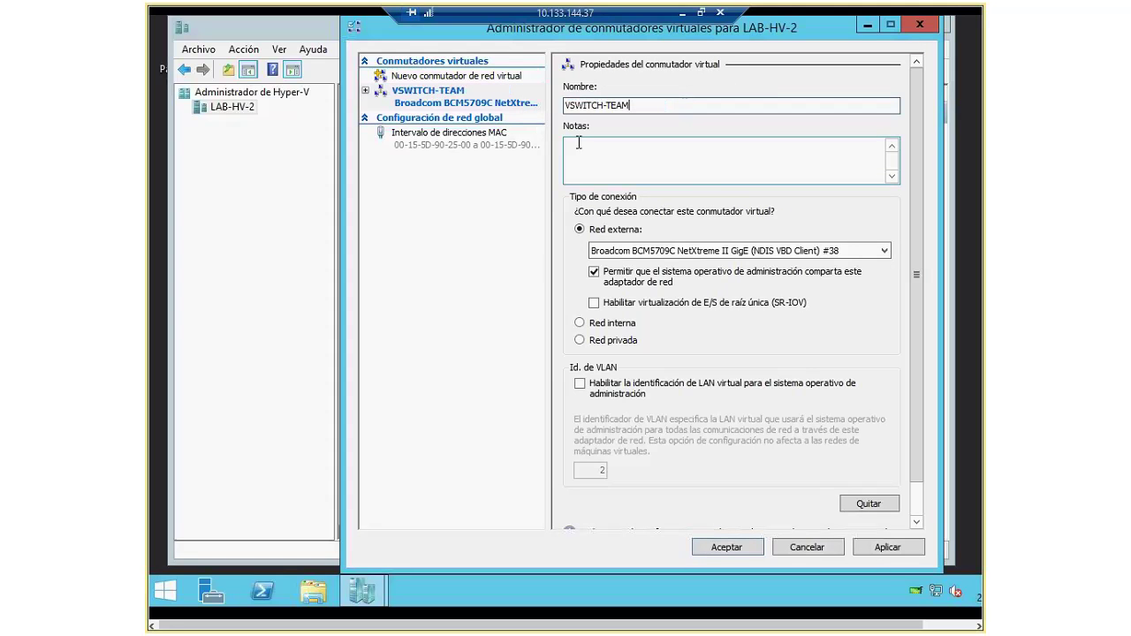
click(714, 251)
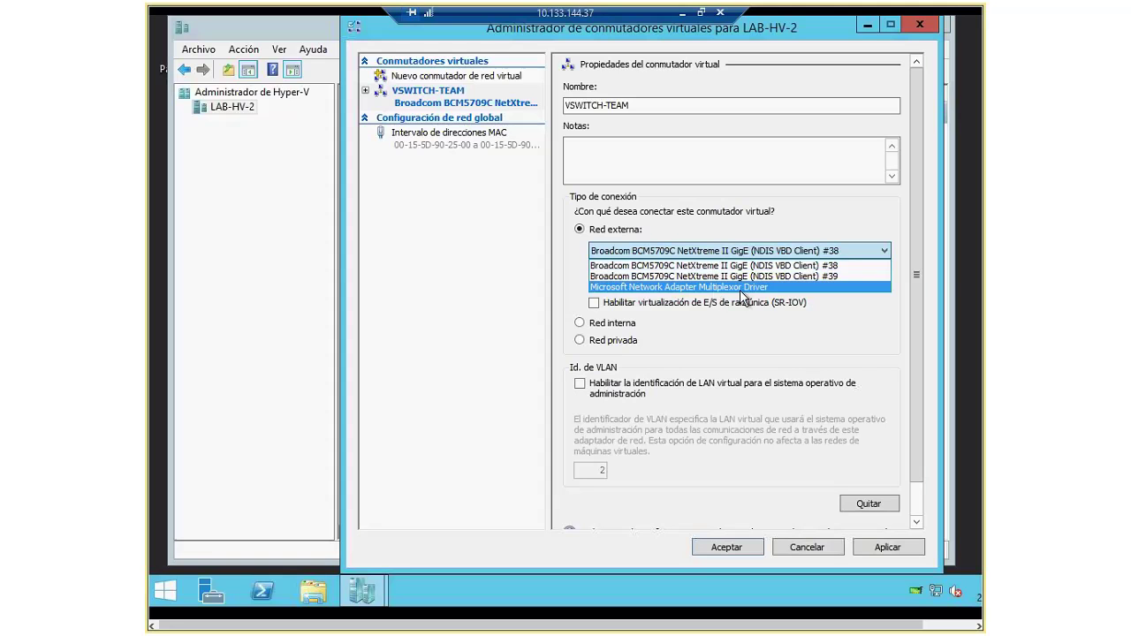
click(712, 287)
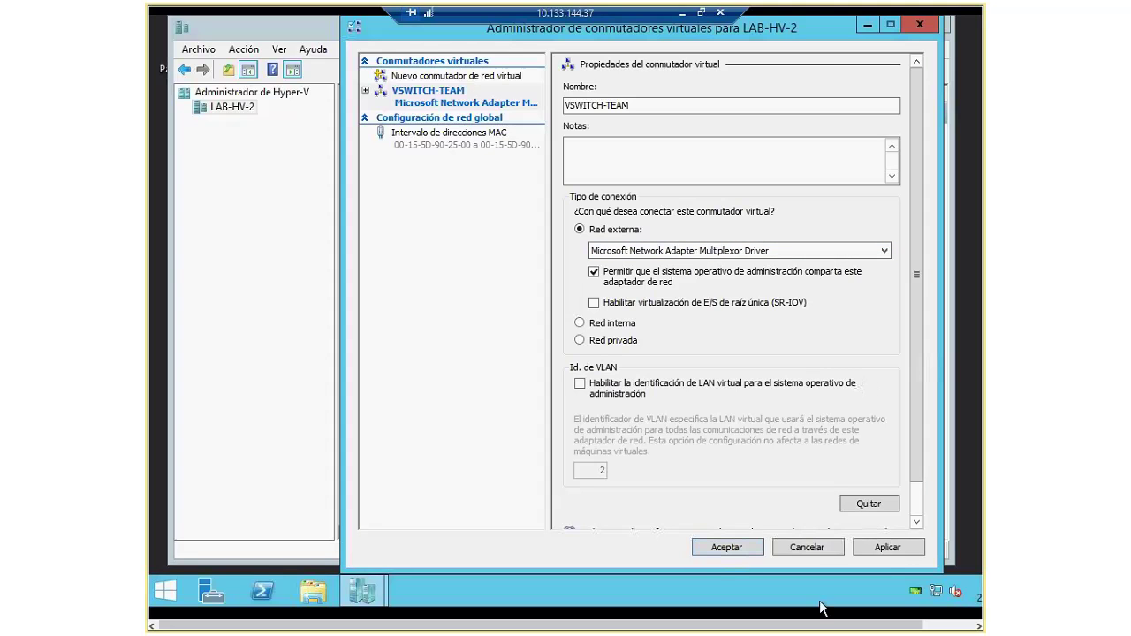
click(883, 548)
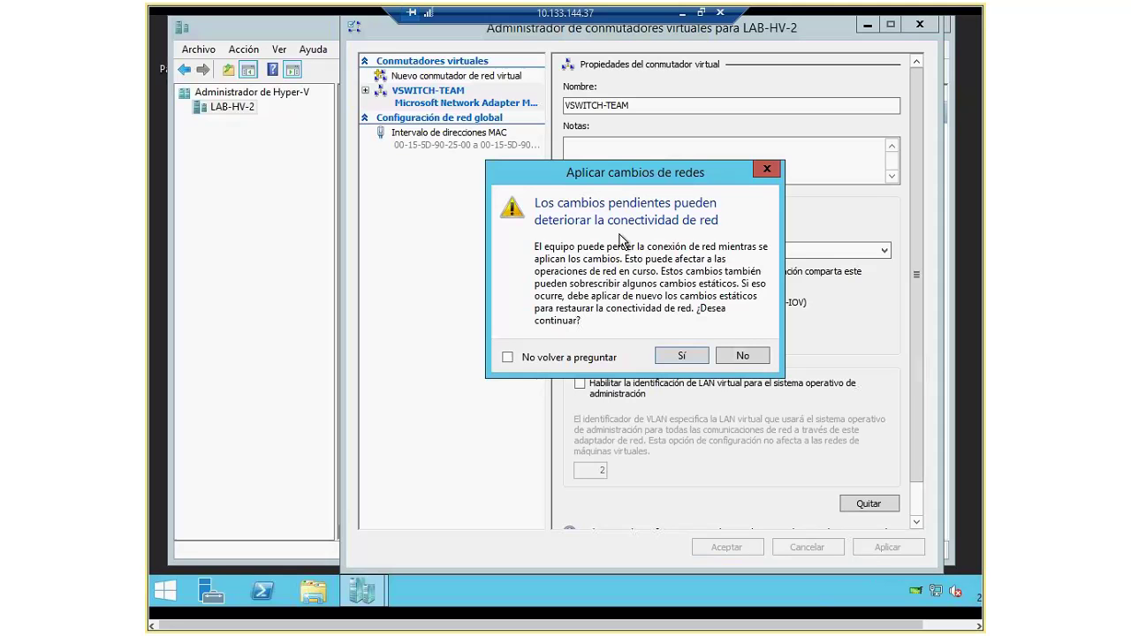
Step: Confirm the VSWITCH-TEAM network changes, restore full screen, and expand the switch to show Extensiones
click(674, 359)
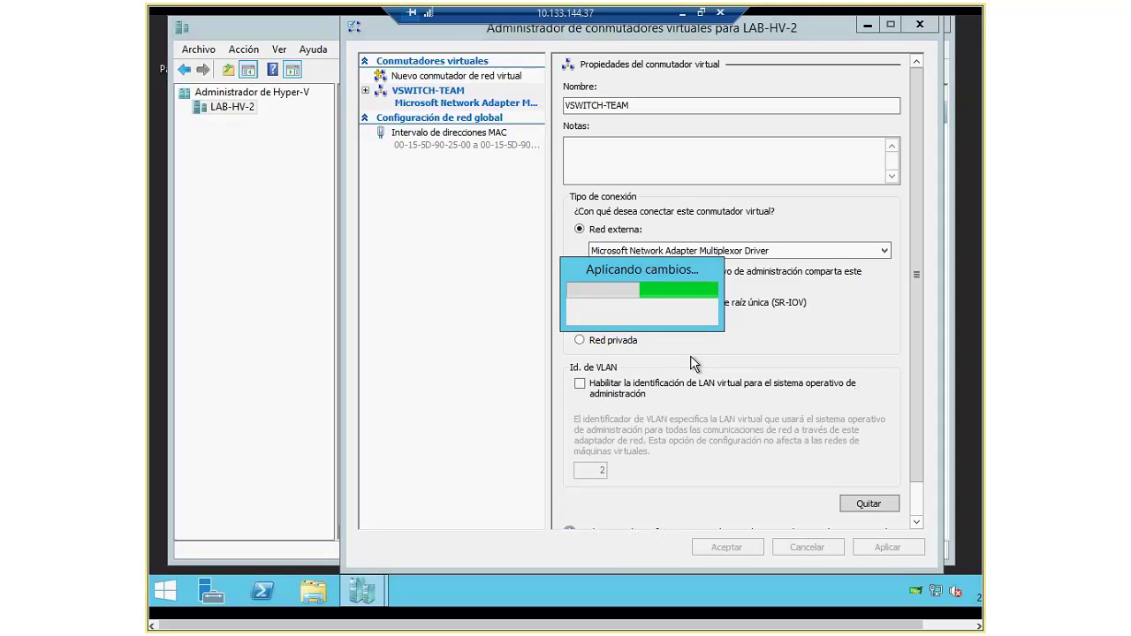
click(701, 13)
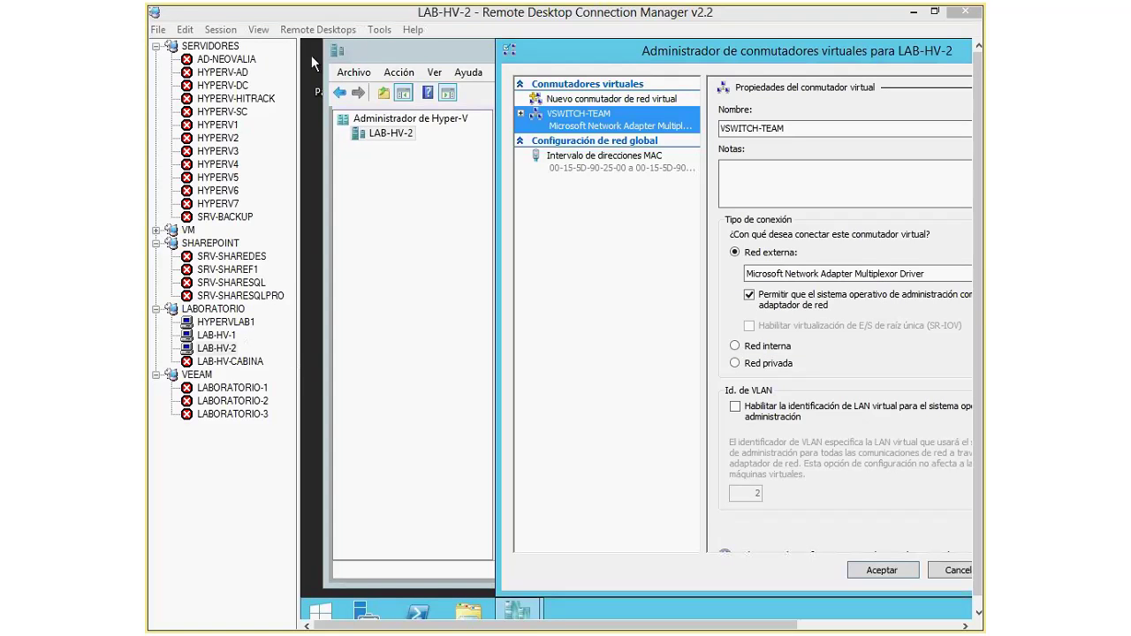
click(223, 32)
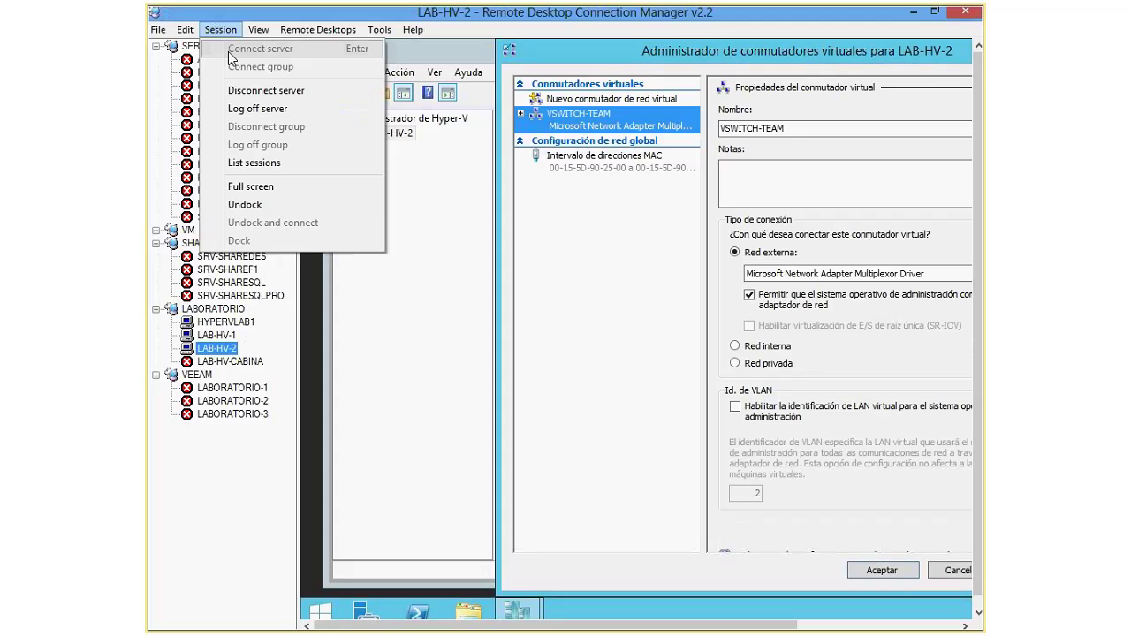
click(261, 193)
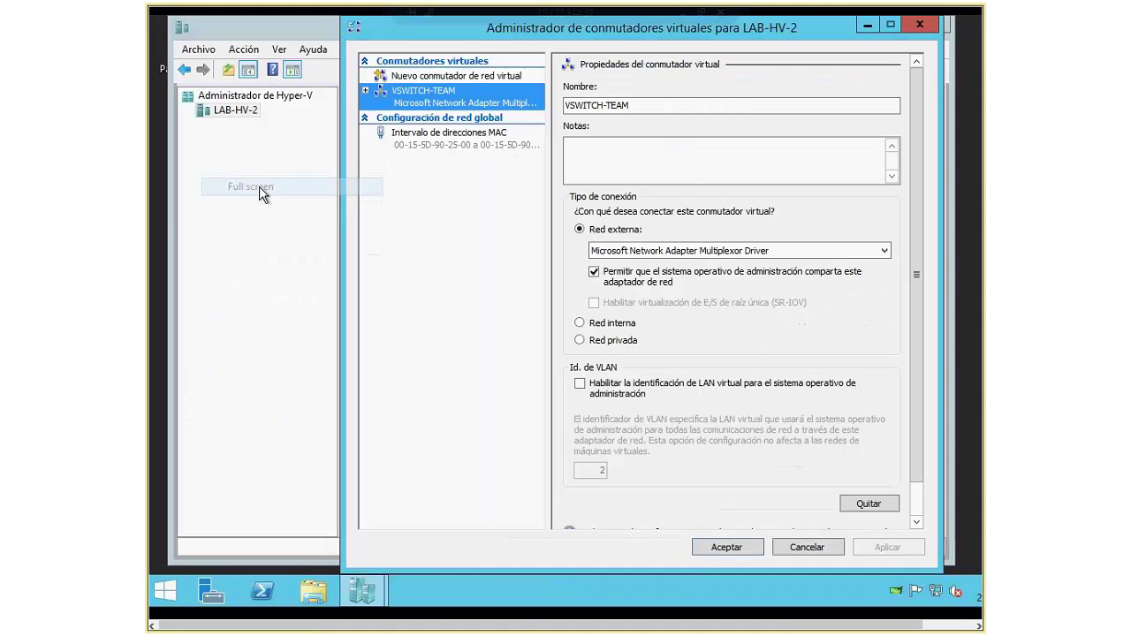
click(365, 91)
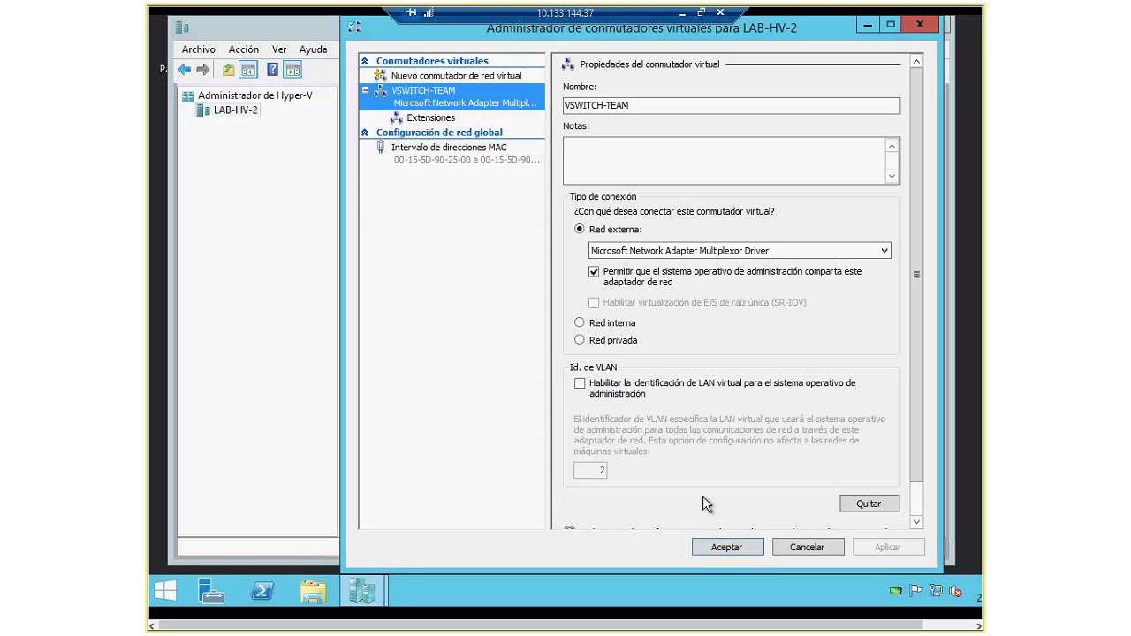
Step: Check vEthernet (VSWITCH-TEAM) in Network and Sharing Center, then close it and the Virtual Switch Manager
right_click(933, 597)
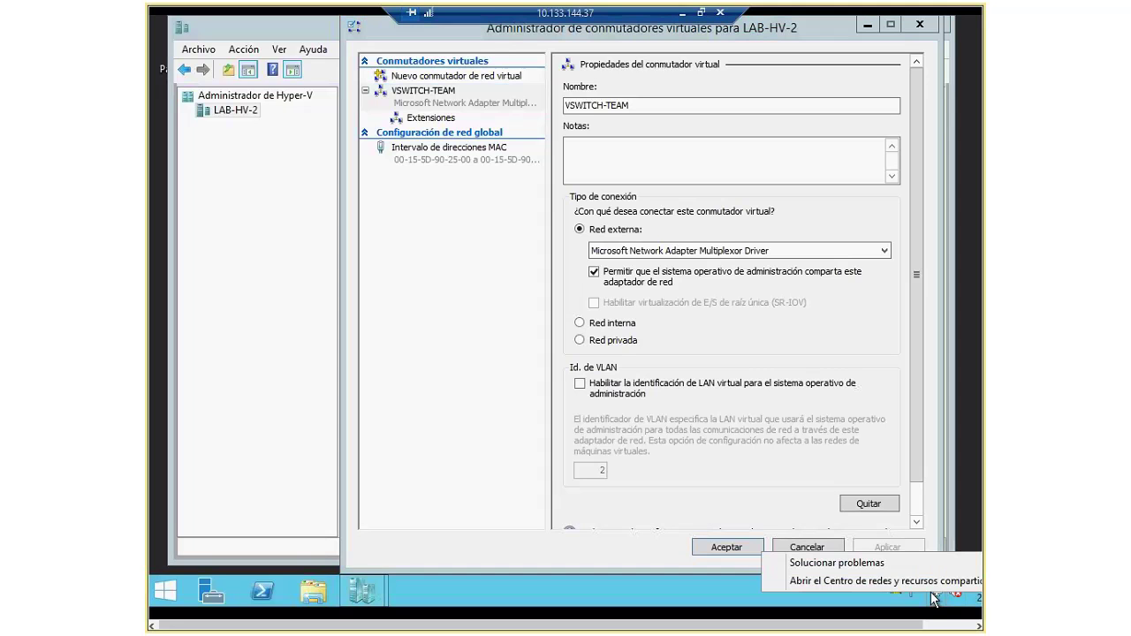
click(909, 580)
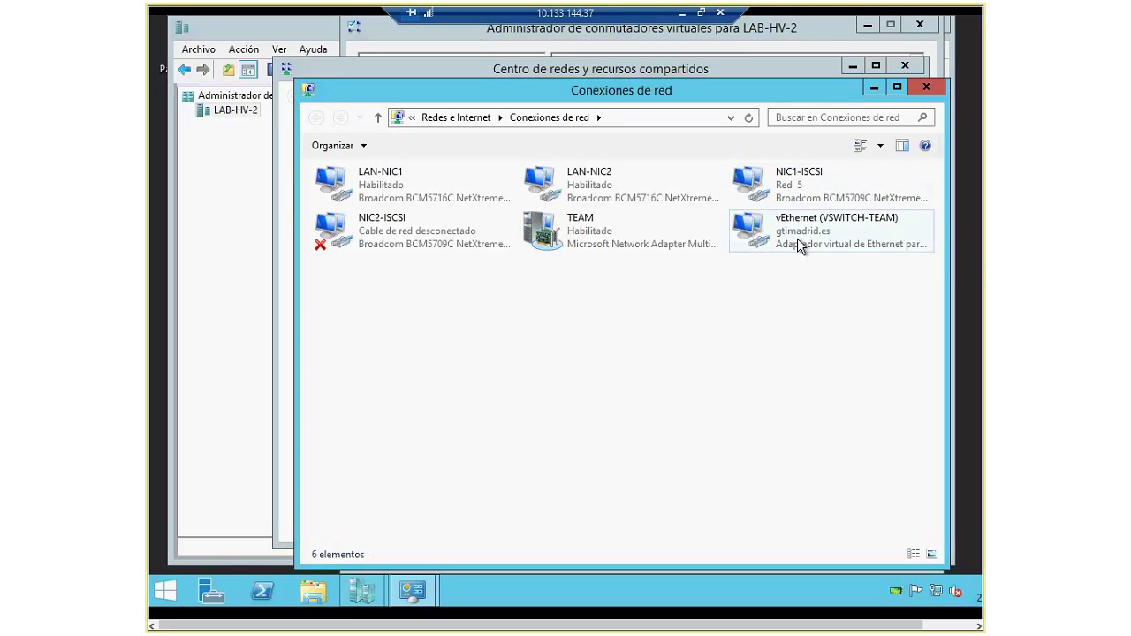
click(925, 86)
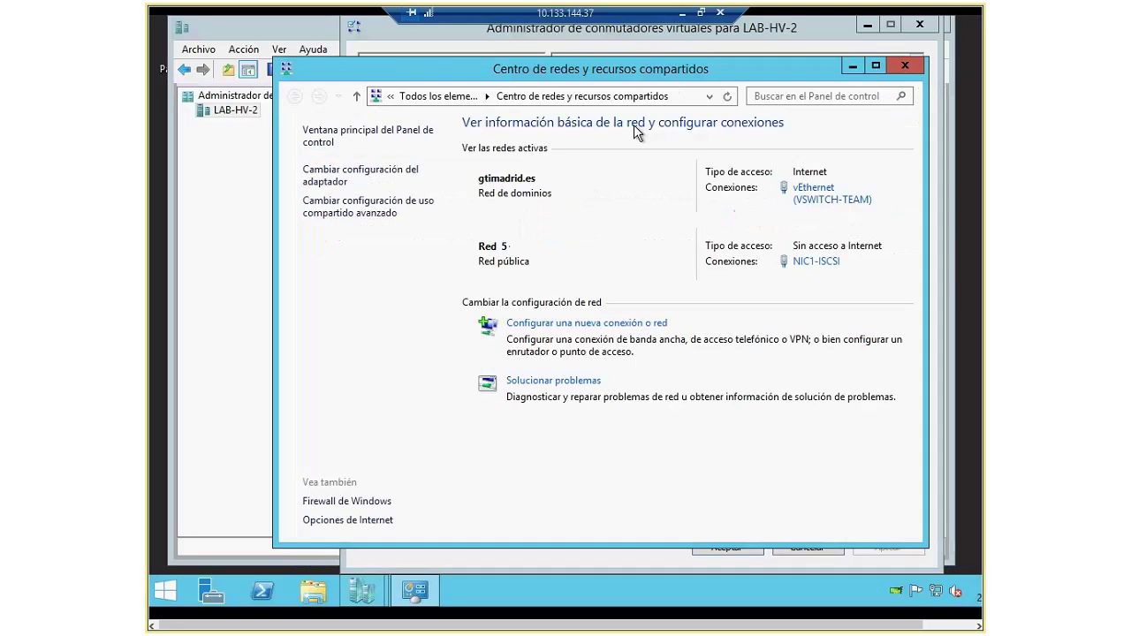
click(905, 66)
click(836, 551)
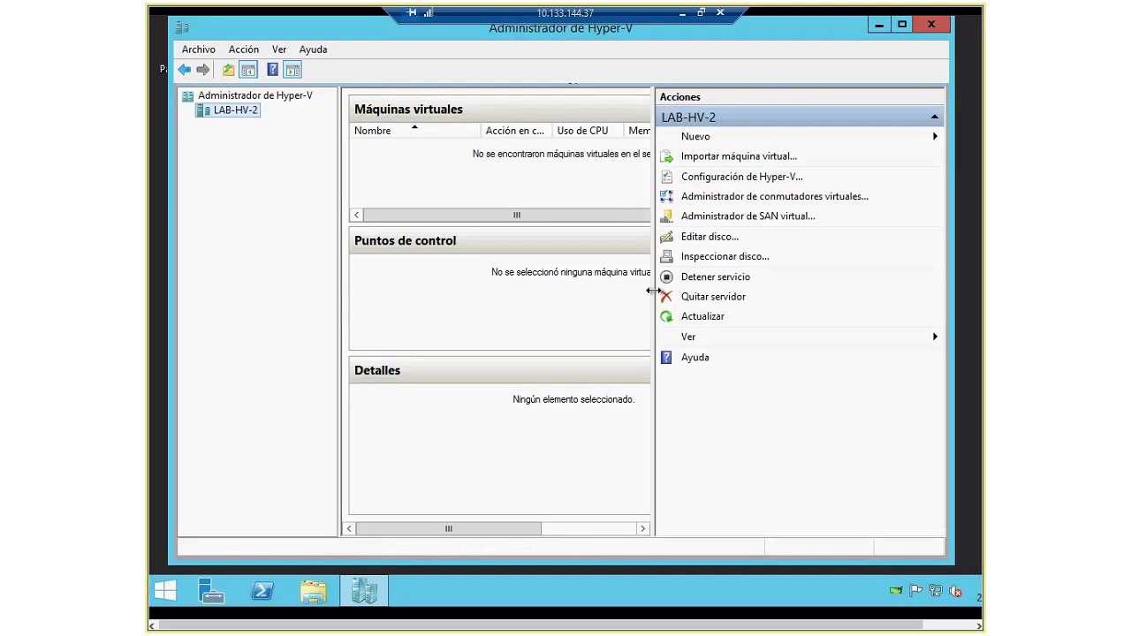
Step: Widen the empty virtual machines list and dock the LAB-HV-2 session back into RDCMan
drag(655, 288, 761, 282)
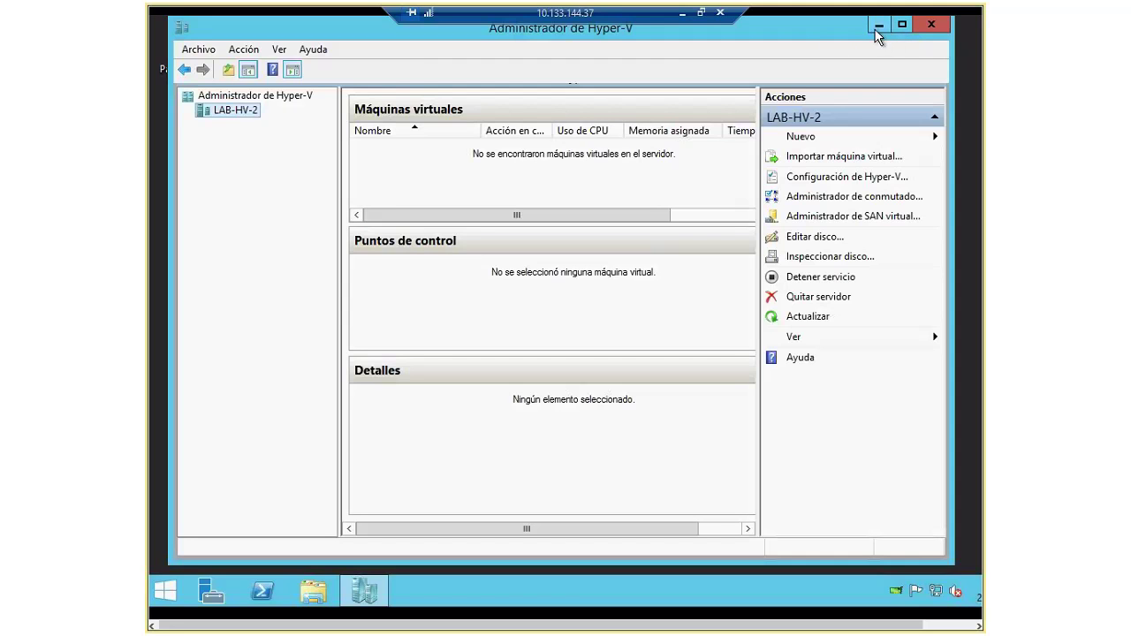
click(694, 31)
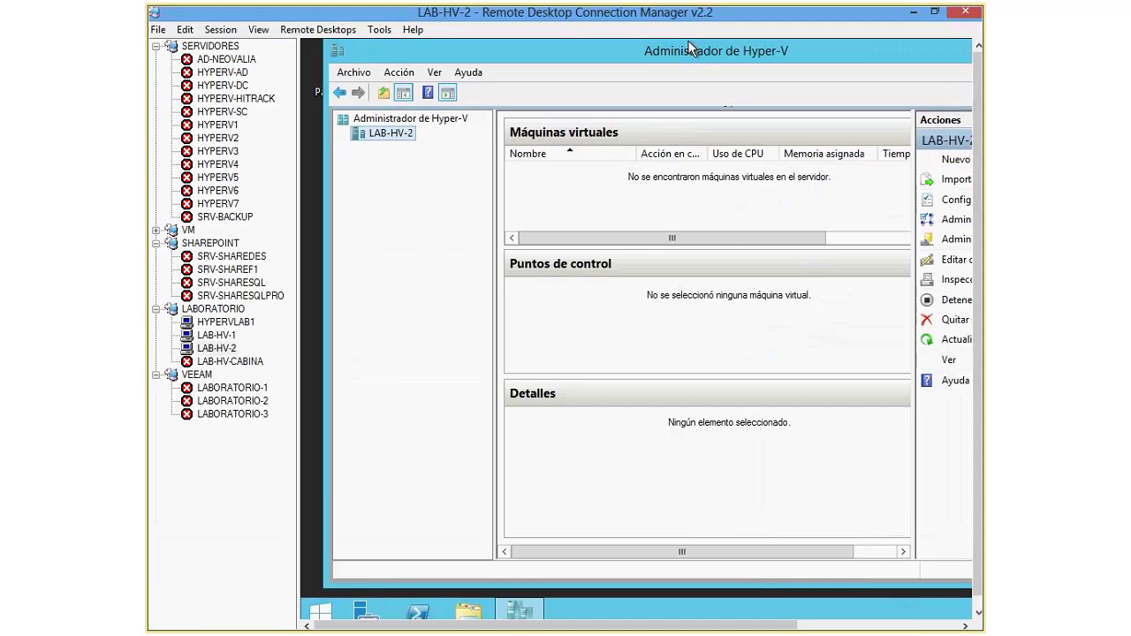
Step: Switch to the LAB-HV-1 session and show it full screen
key(Up)
click(220, 29)
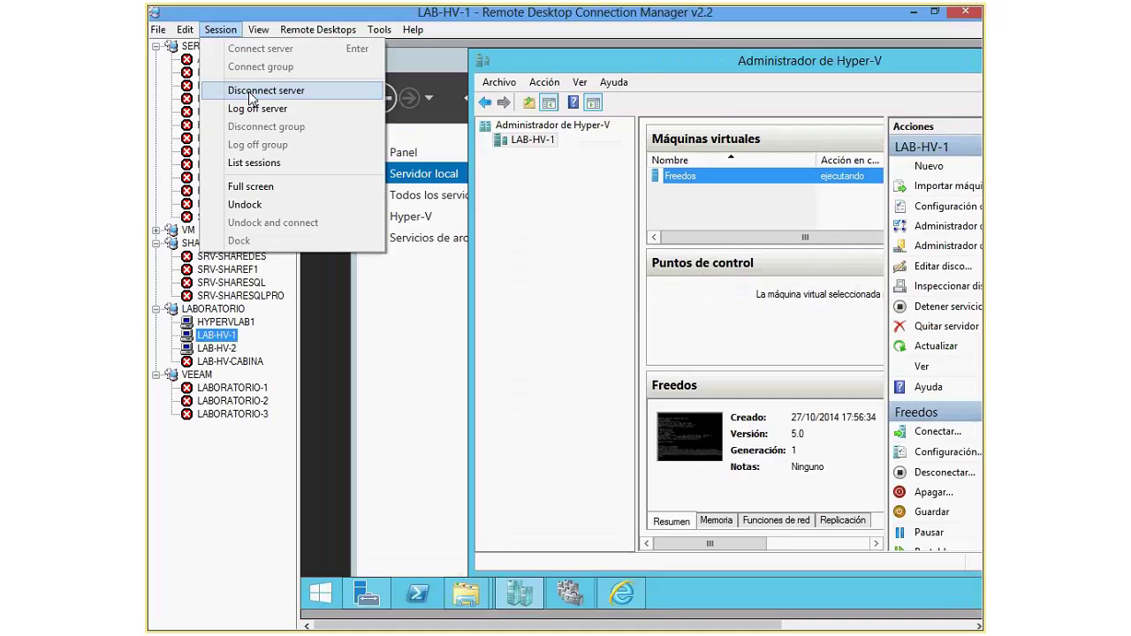
click(262, 185)
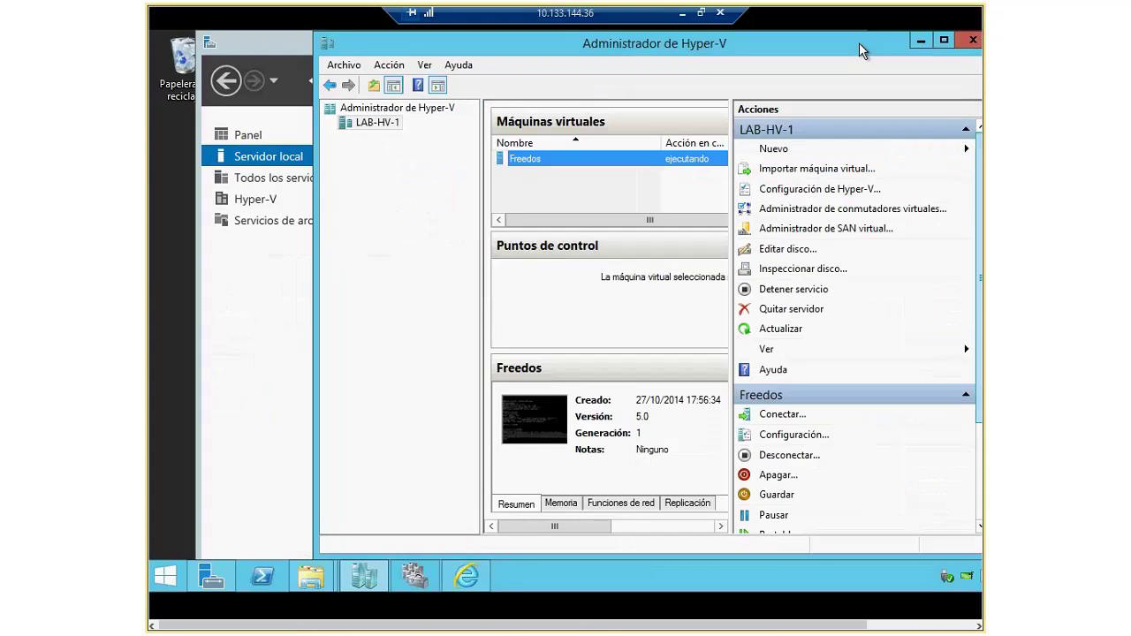
Step: Widen Hyper-V Manager to show more Freedos columns, check the New menu, and preview Explorer windows
drag(859, 42, 747, 42)
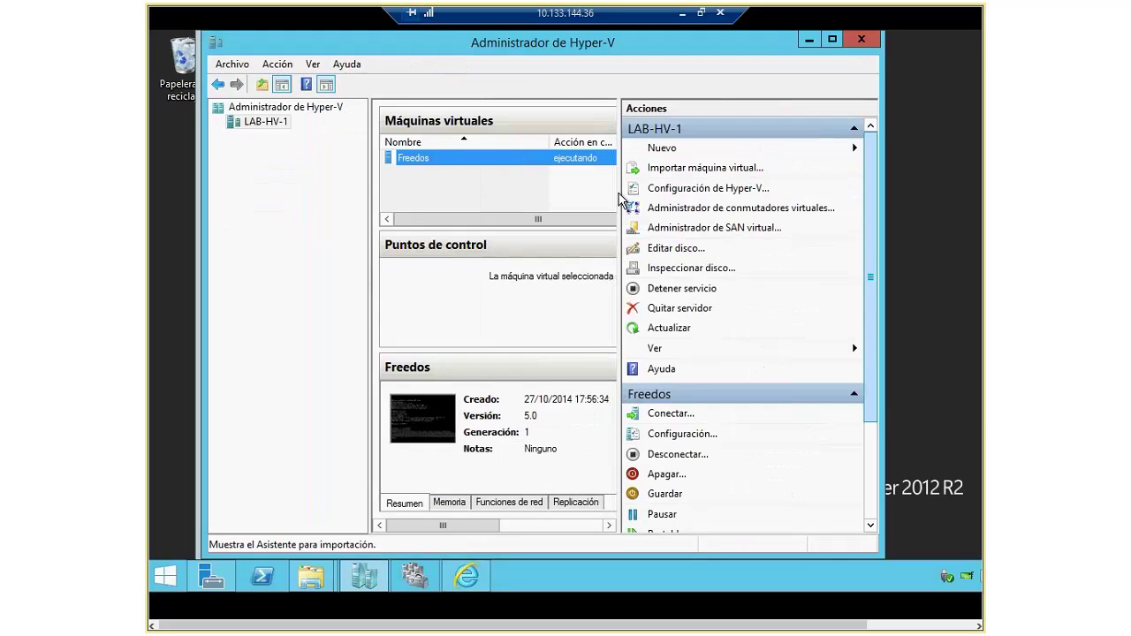
drag(620, 221, 703, 216)
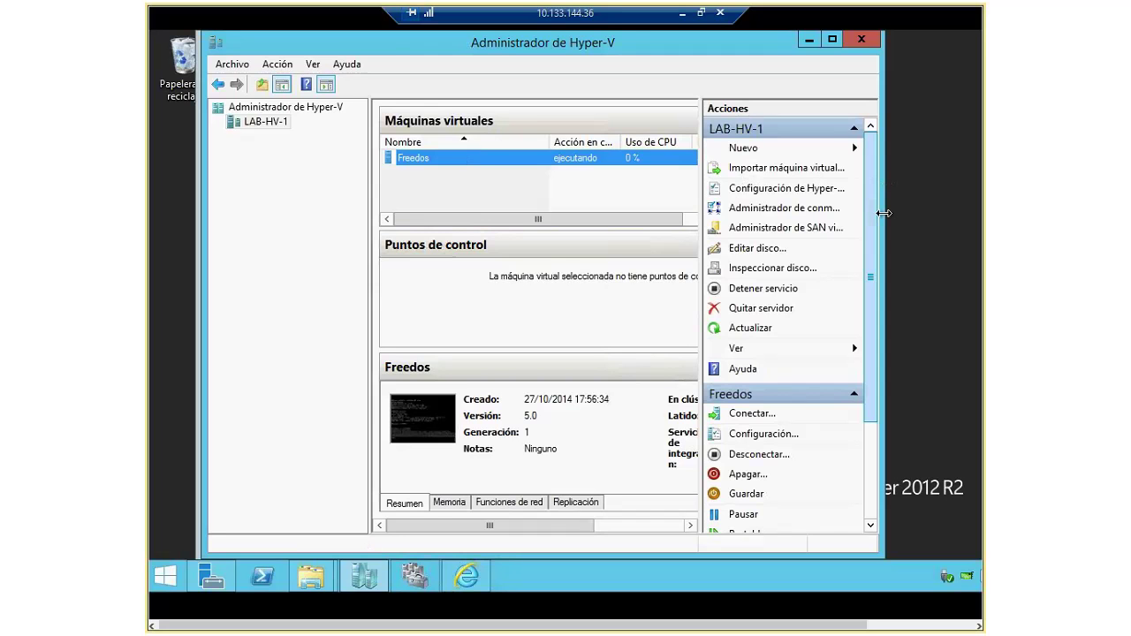
drag(883, 213, 926, 213)
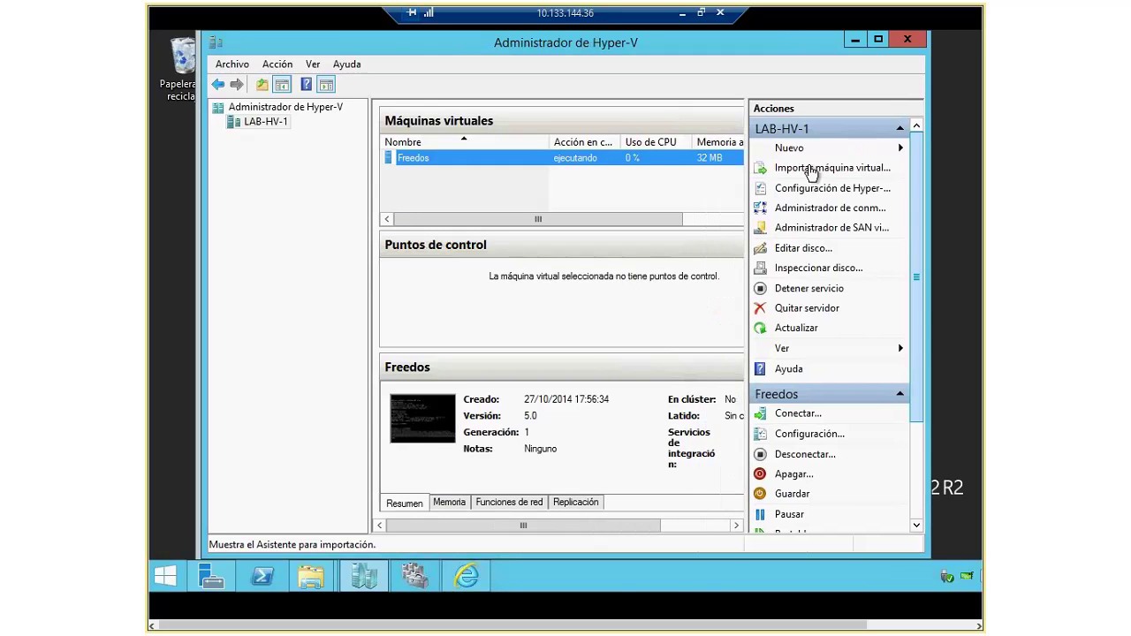
click(797, 154)
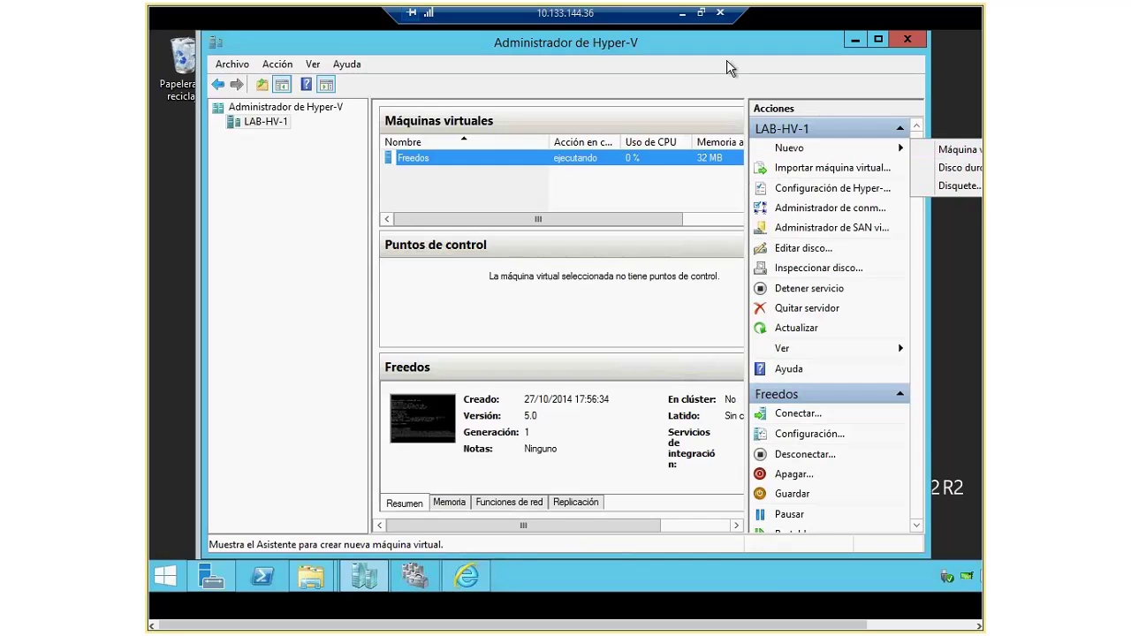
drag(726, 44, 566, 44)
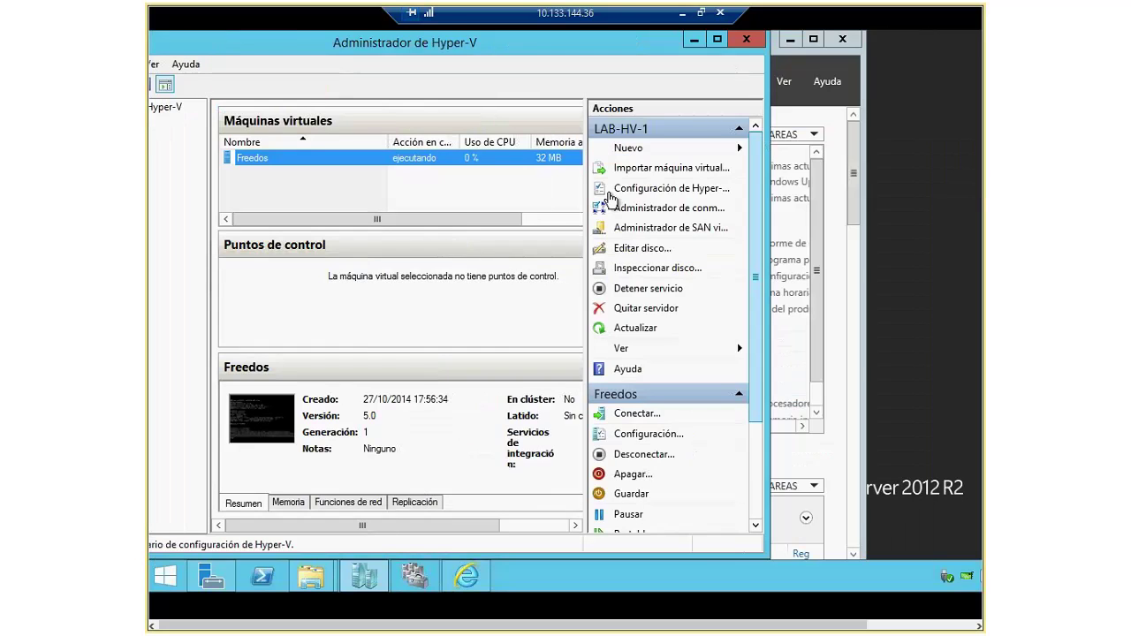
click(628, 148)
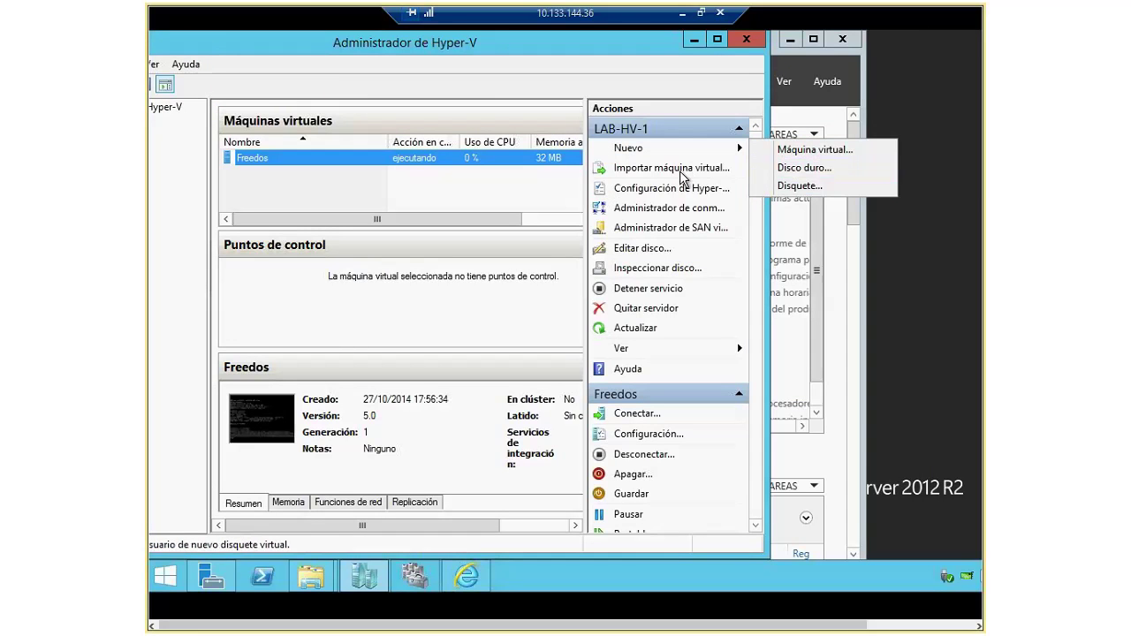
click(311, 576)
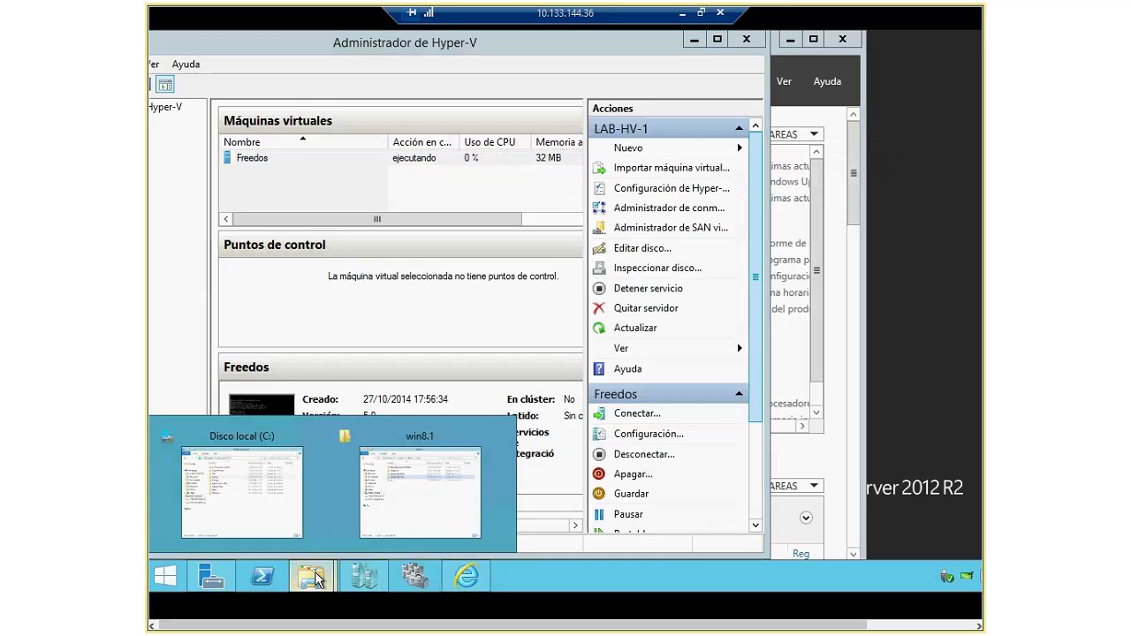
Step: Browse lab-hv > win8.1 > Virtual Hard Disks to find the w8.1 disk, then minimize Explorer
click(431, 504)
click(460, 126)
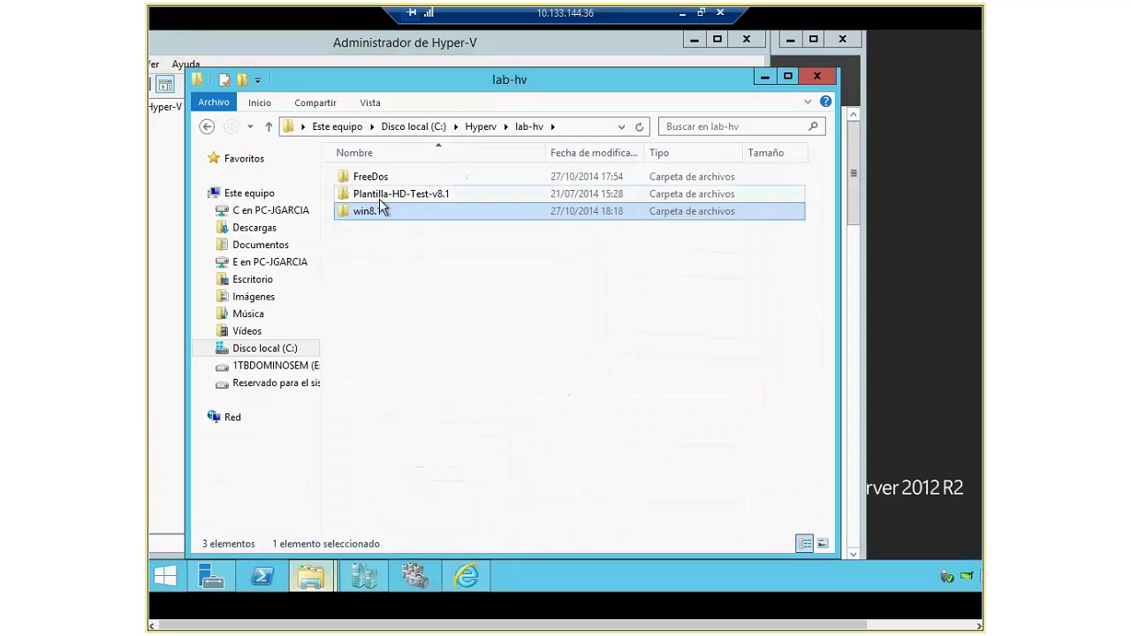
double_click(370, 218)
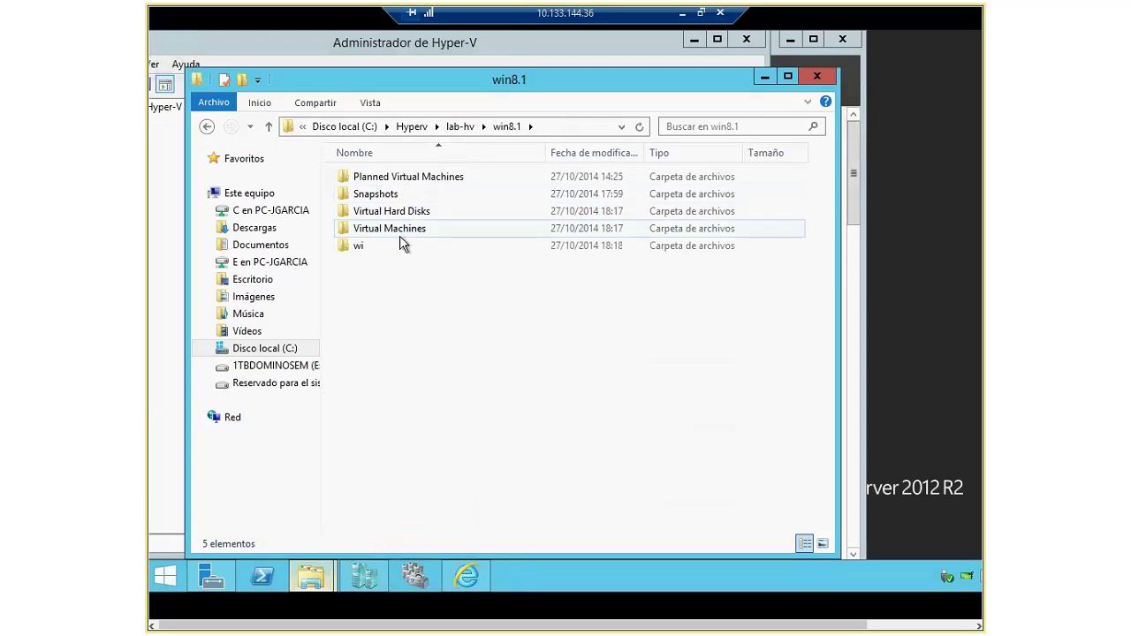
double_click(402, 213)
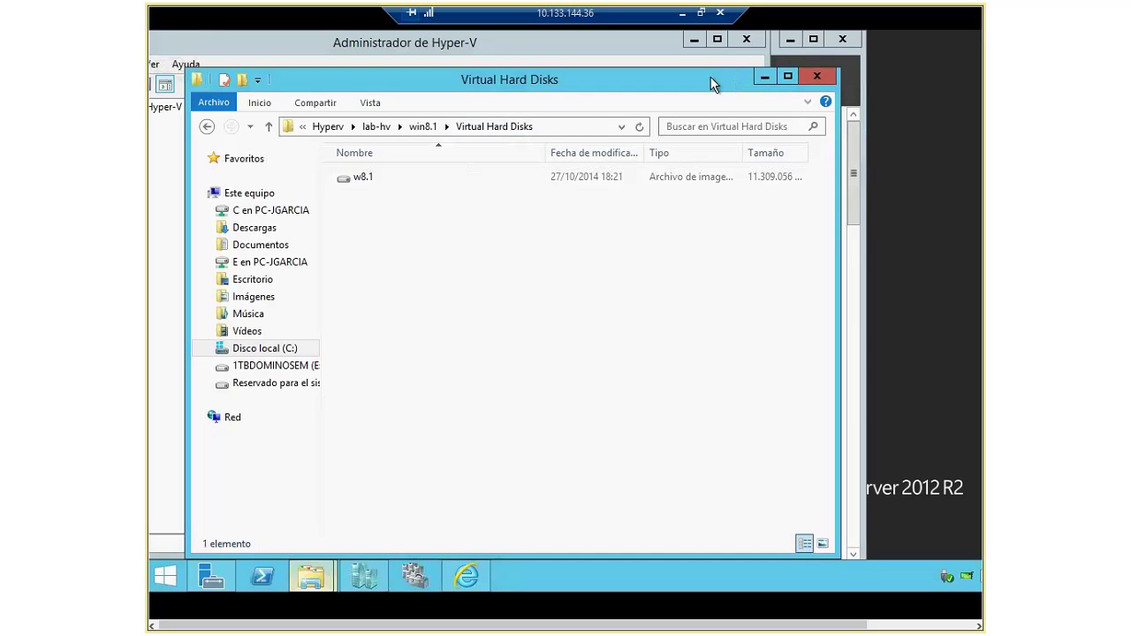
click(761, 80)
Step: Start the New Virtual Machine wizard and name the machine win8.1
click(628, 147)
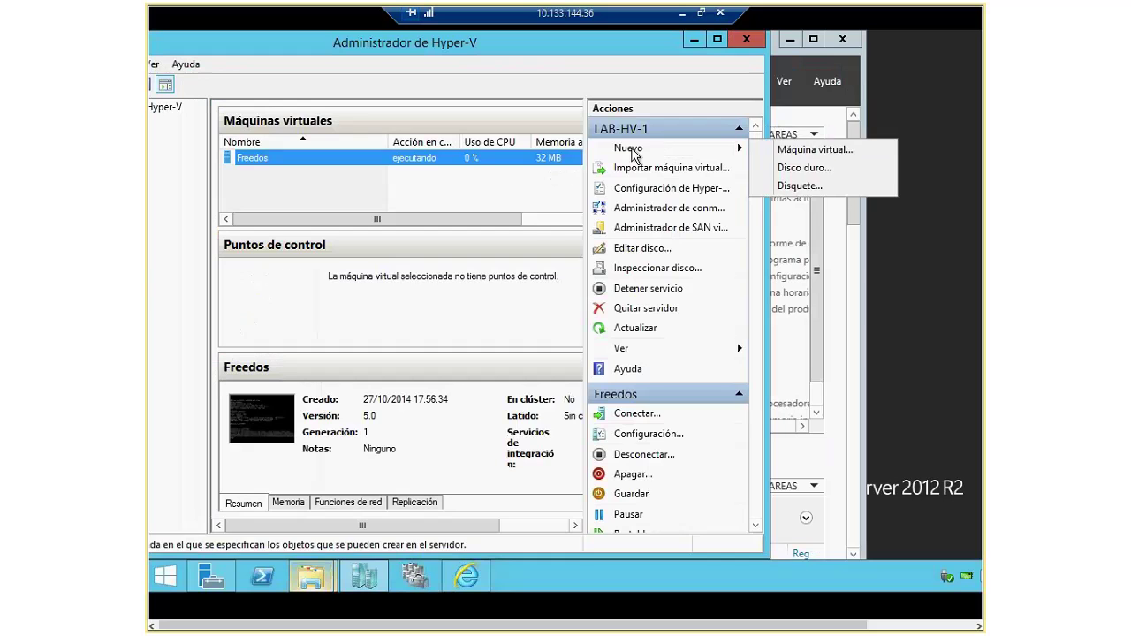
click(800, 150)
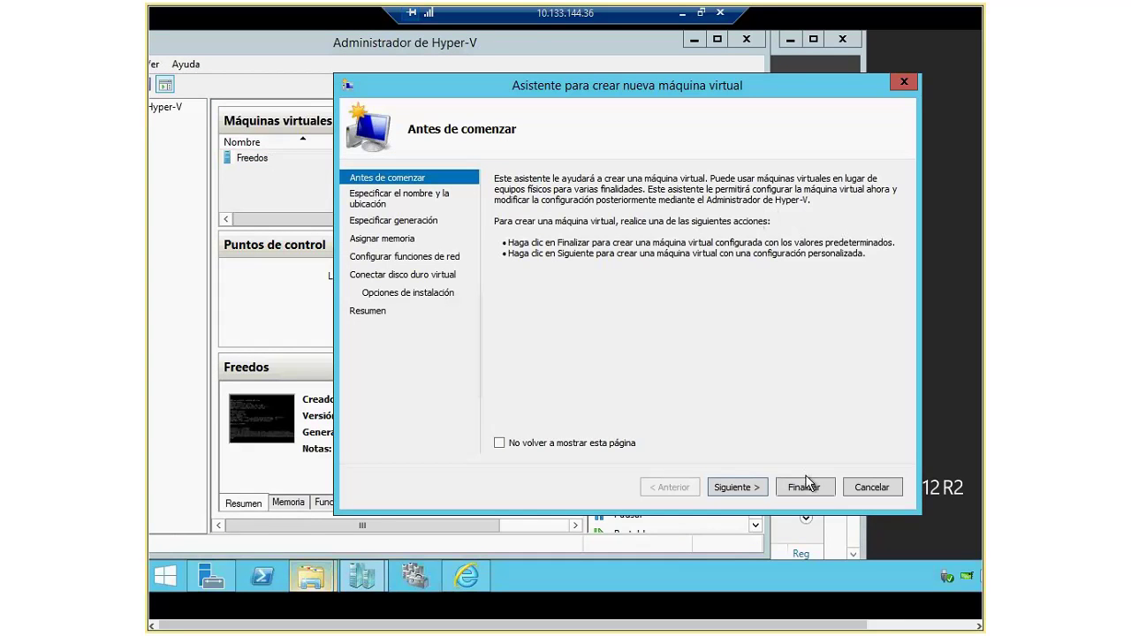
click(735, 486)
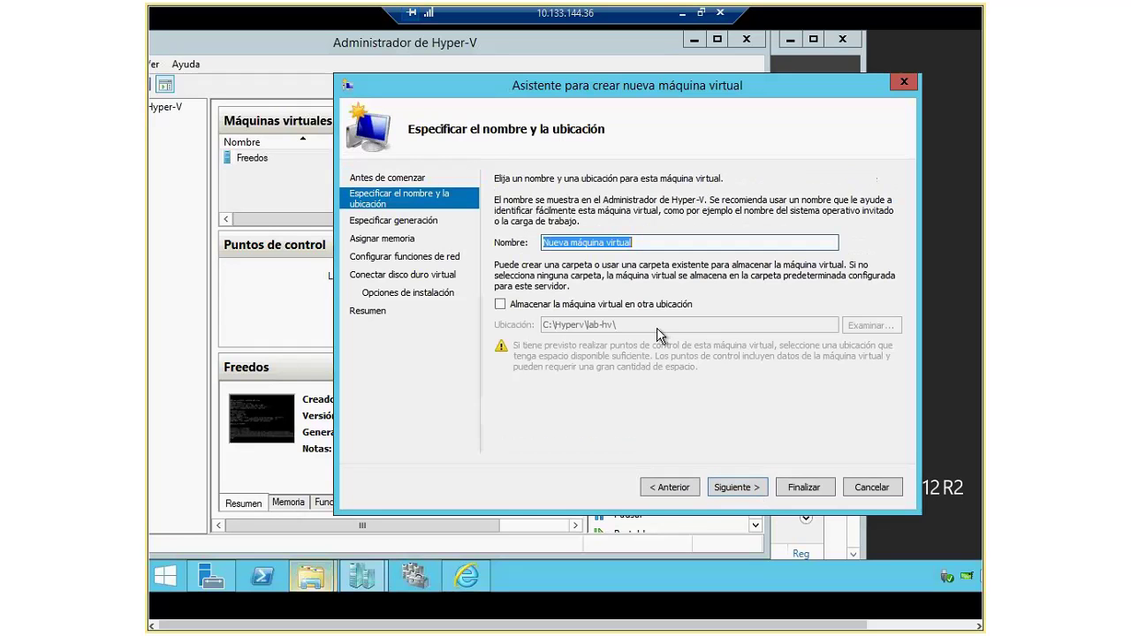
text(hv)
key(BackSpace)
key(BackSpace)
text(wi)
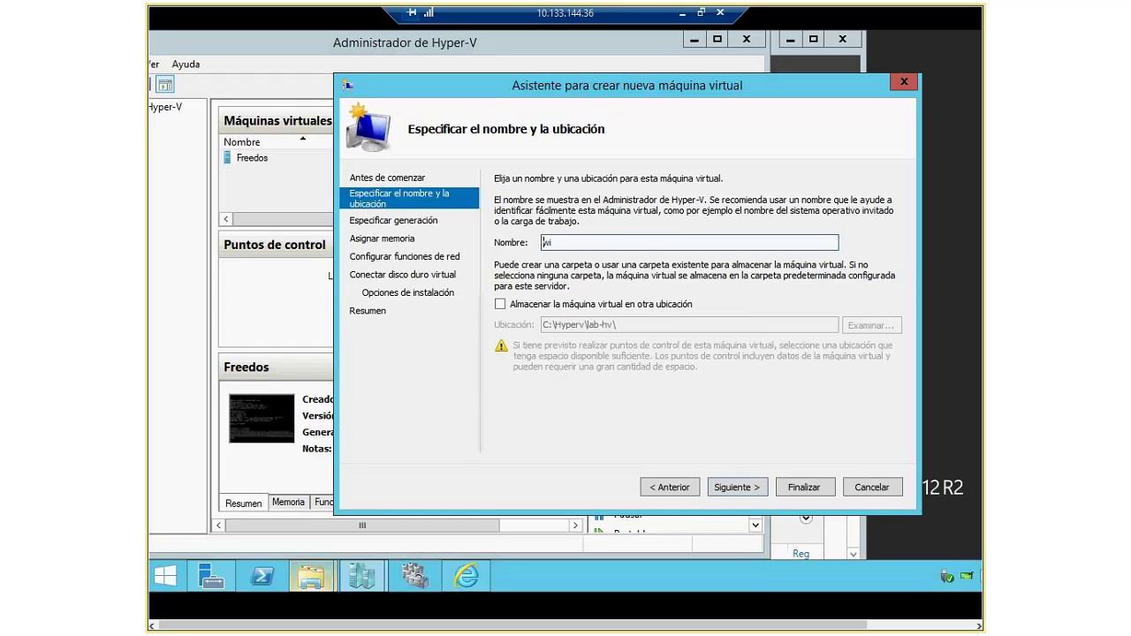
text(n8.1)
Step: Store the machine in the C:\Hyperv\lab-hv\win8.1\ folder instead of the default location
click(532, 305)
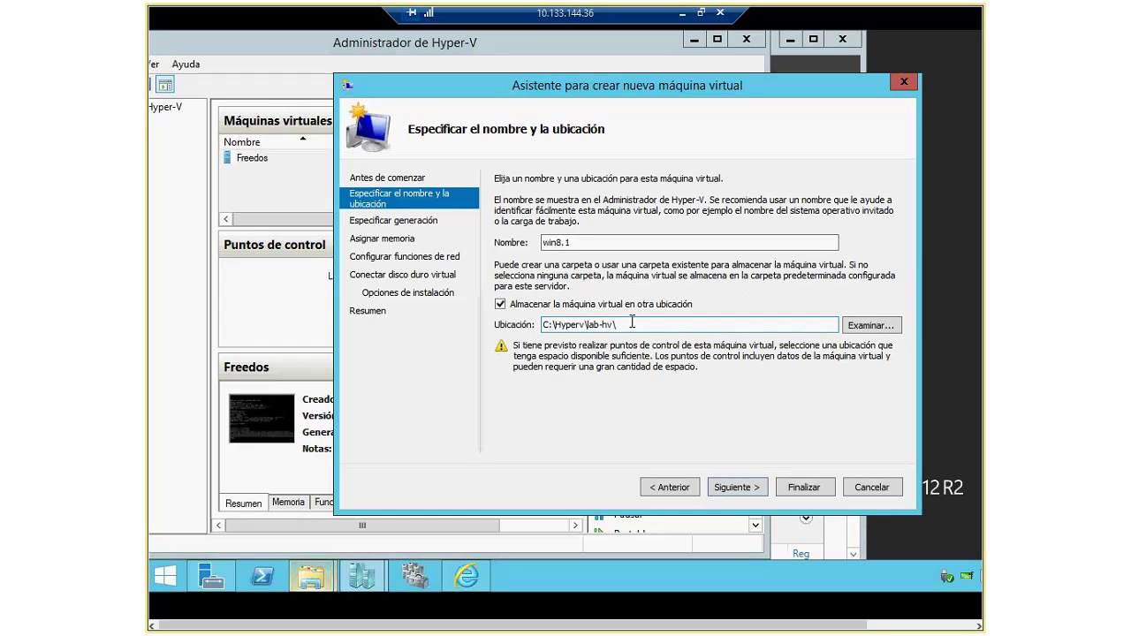
drag(632, 322, 506, 331)
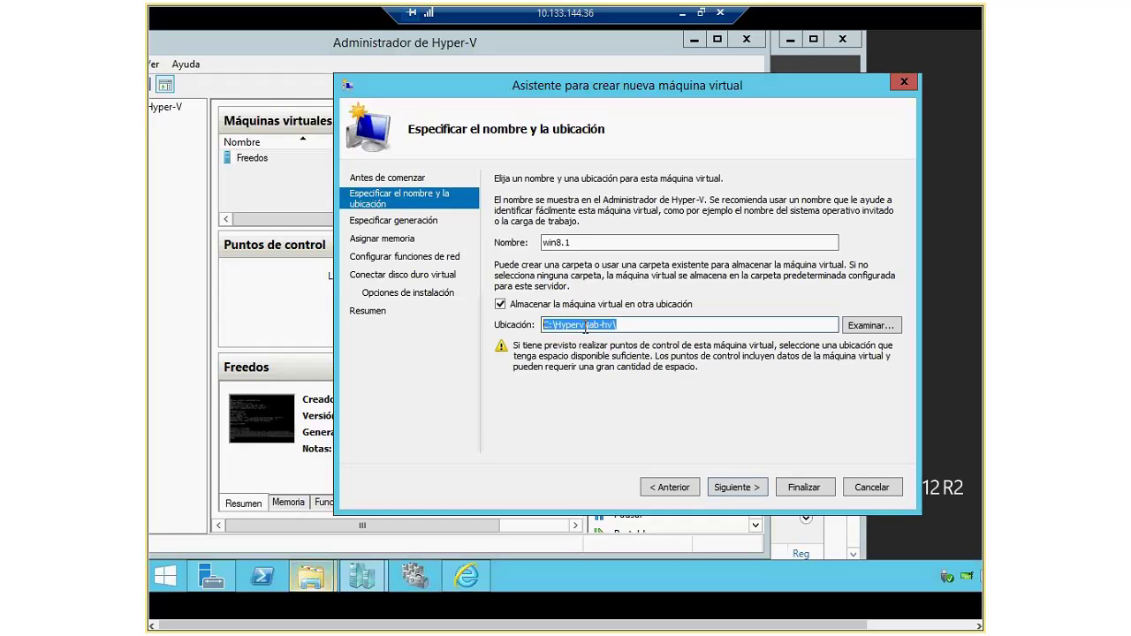
click(872, 326)
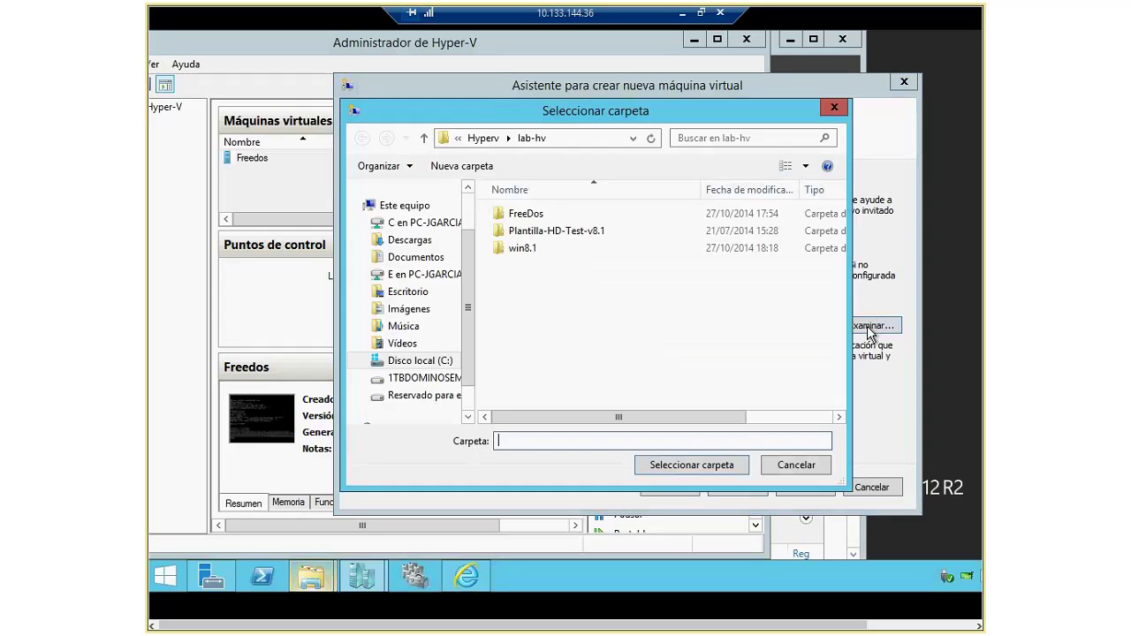
click(519, 248)
click(738, 466)
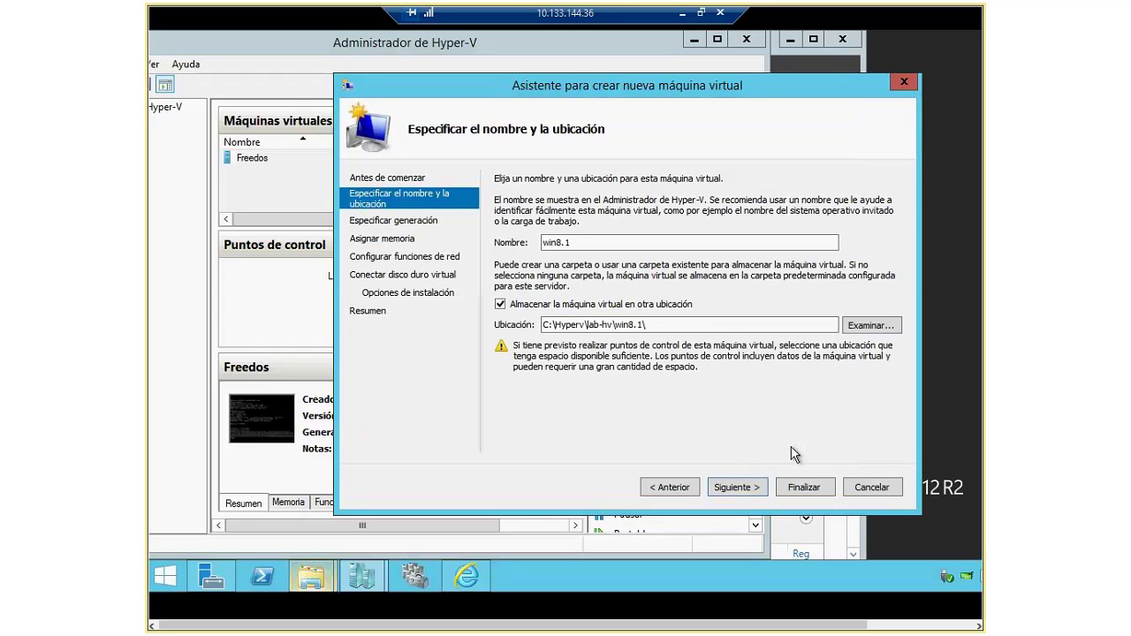
click(746, 492)
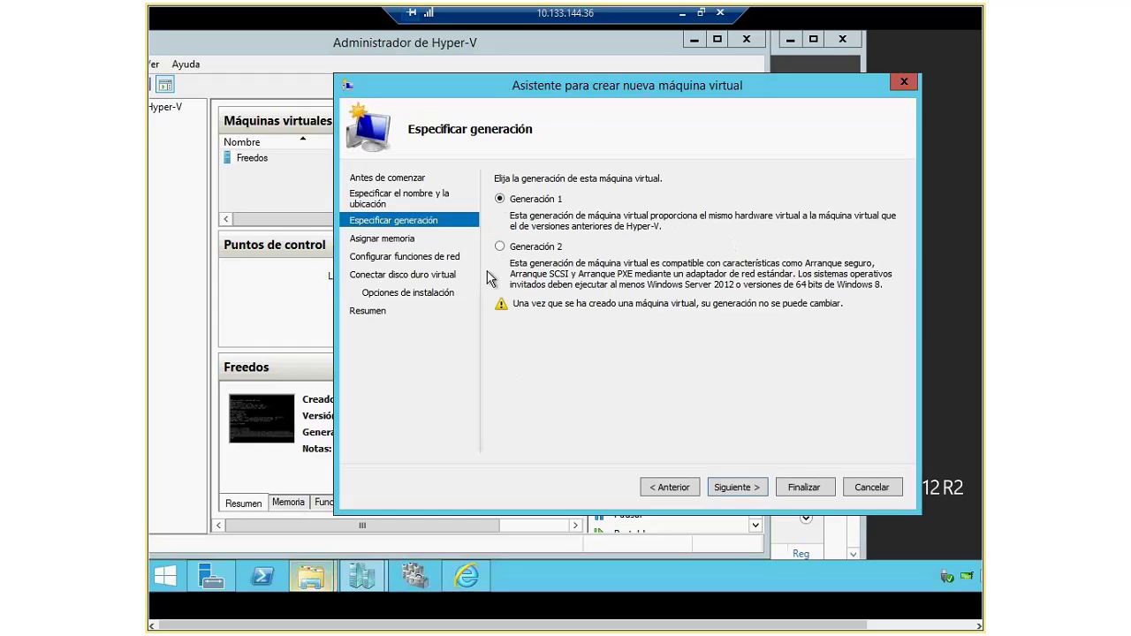
Step: Choose Generation 2 and give win8.1 1024 MB of dynamic startup memory
click(501, 248)
click(737, 487)
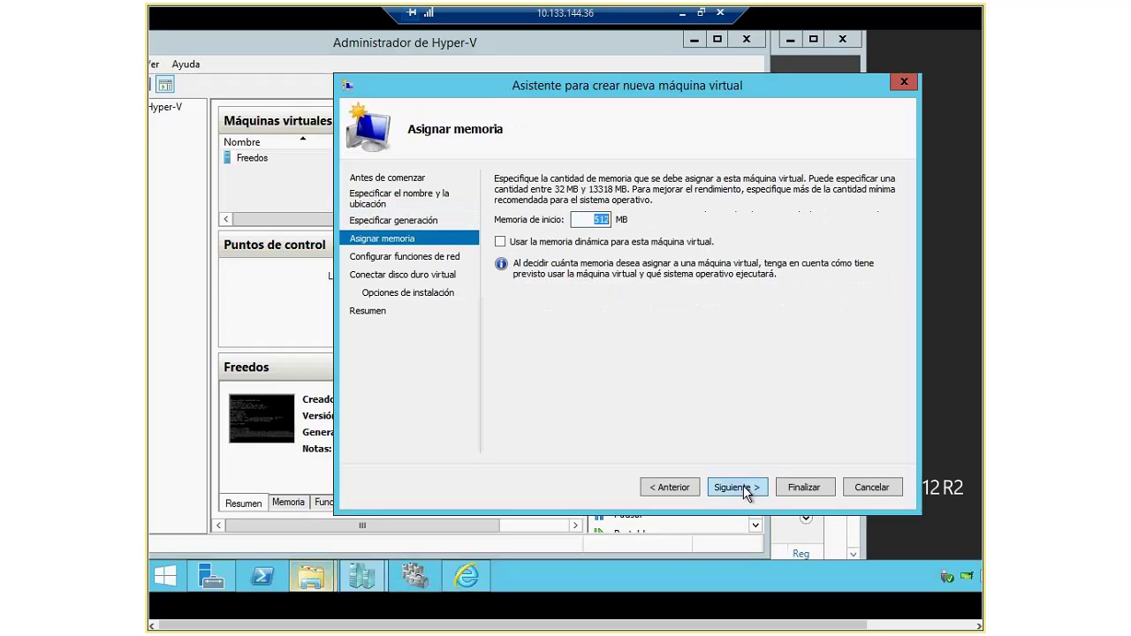
click(500, 241)
text(10)
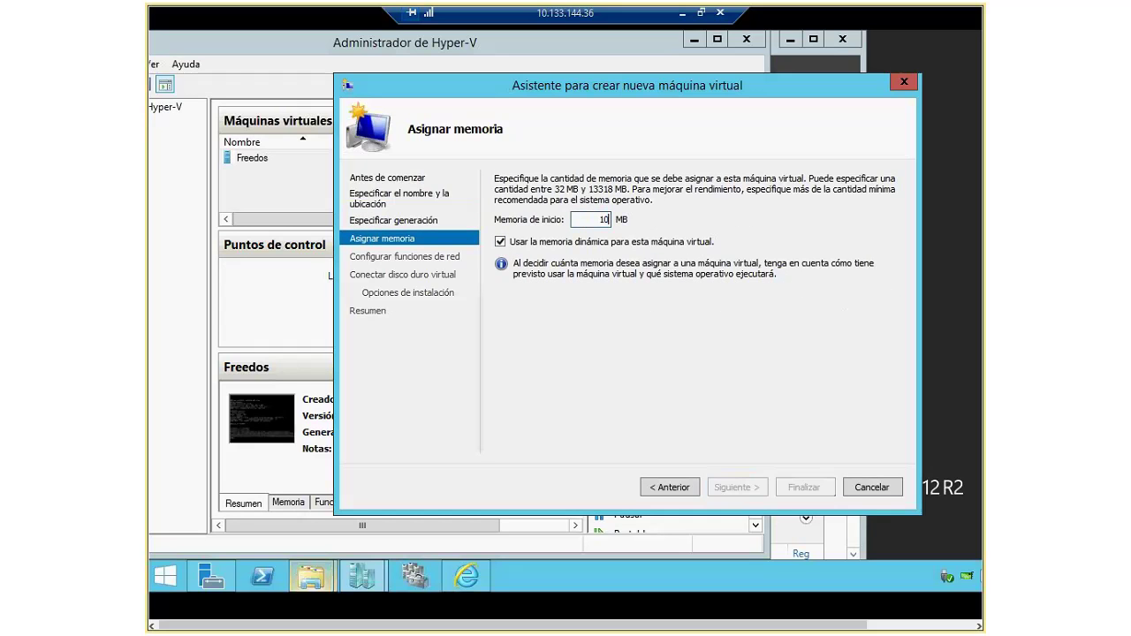
text(24)
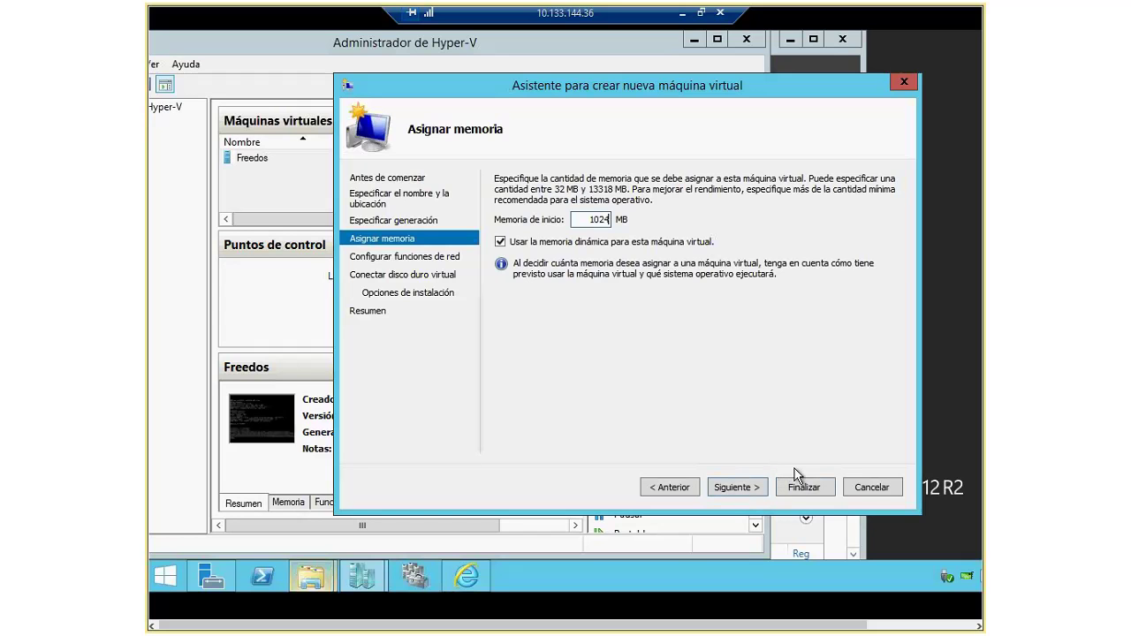
click(748, 492)
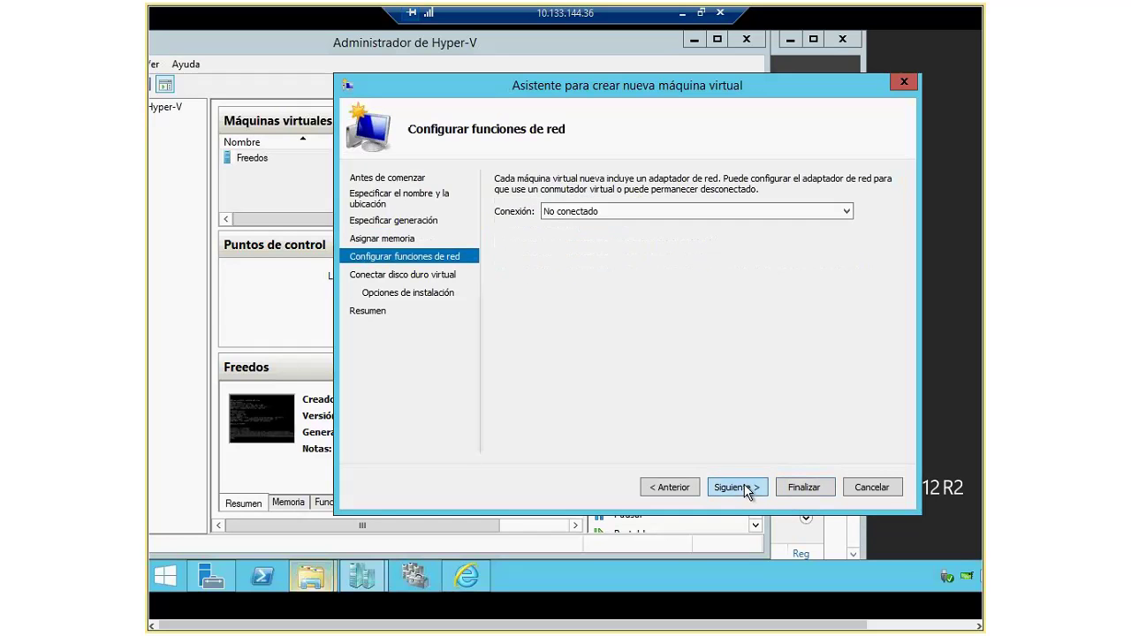
Step: Connect the new machine's network adapter to VSWITCH-TEAM
click(694, 210)
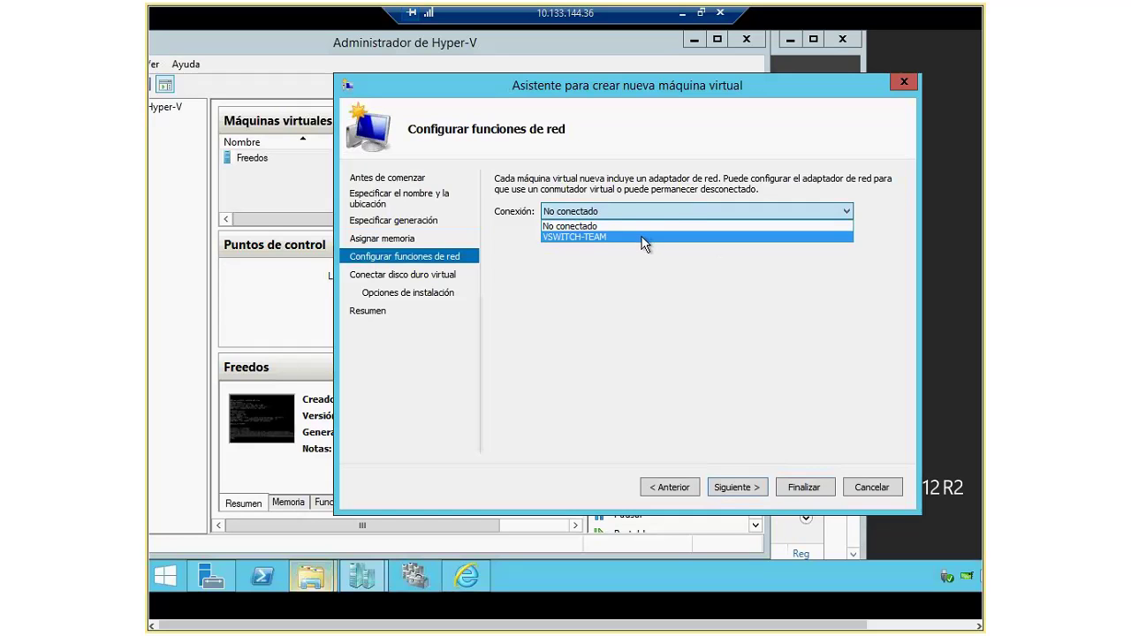
click(585, 237)
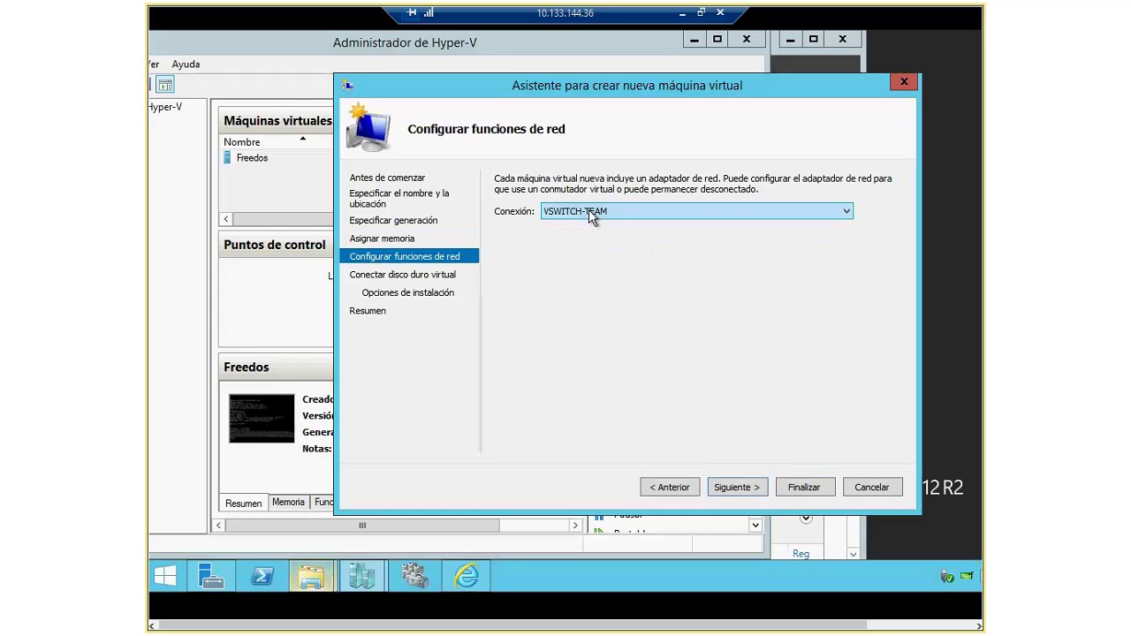
click(589, 210)
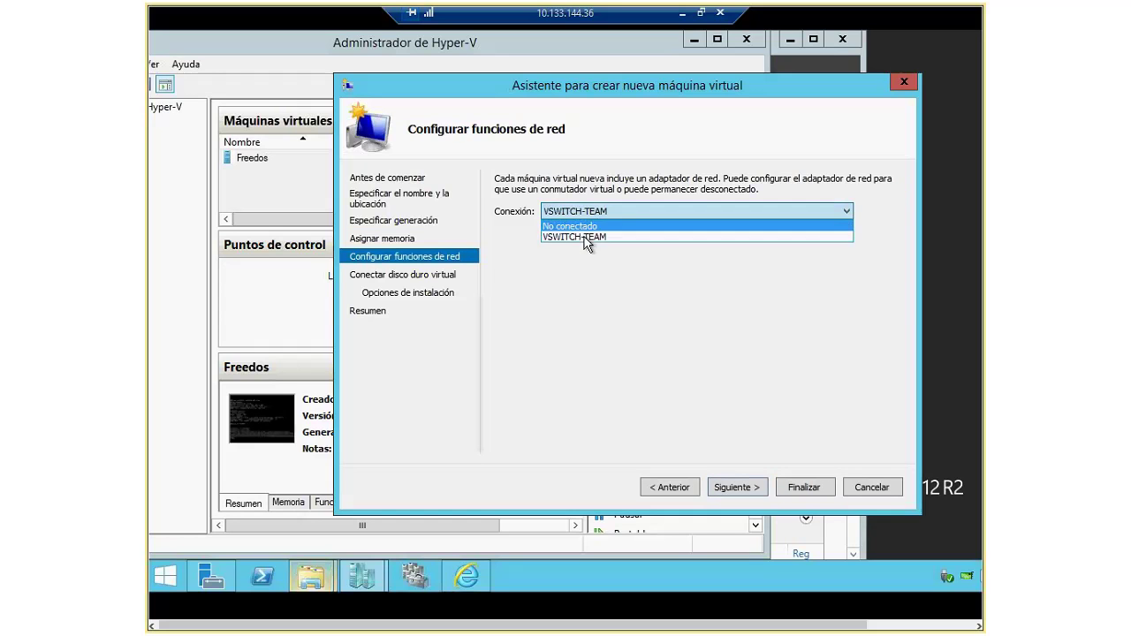
click(588, 237)
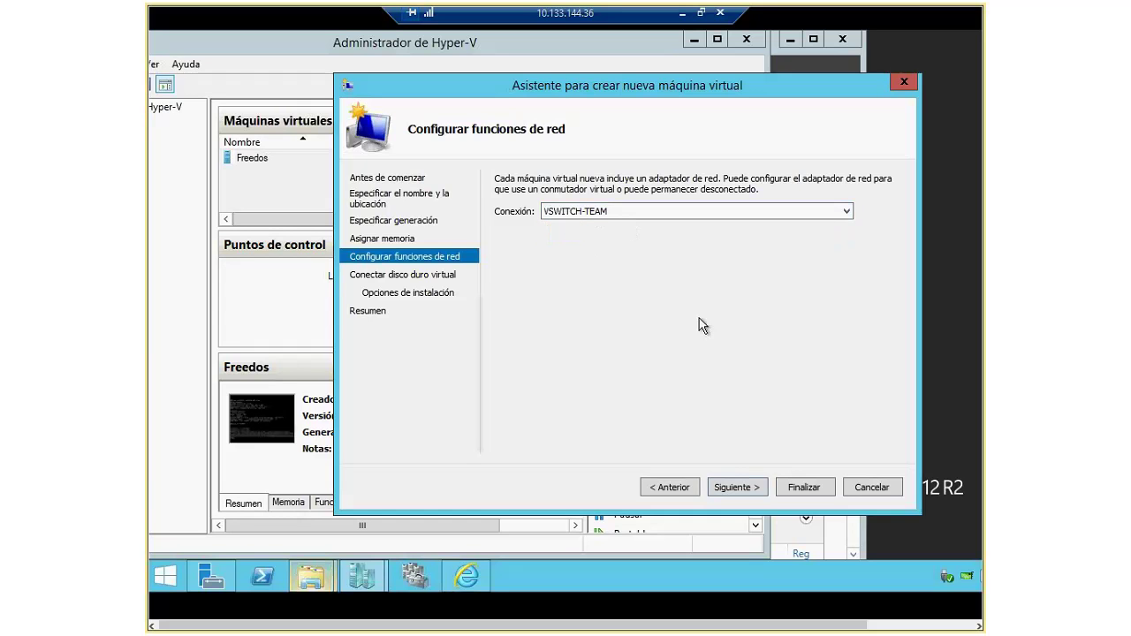
click(736, 487)
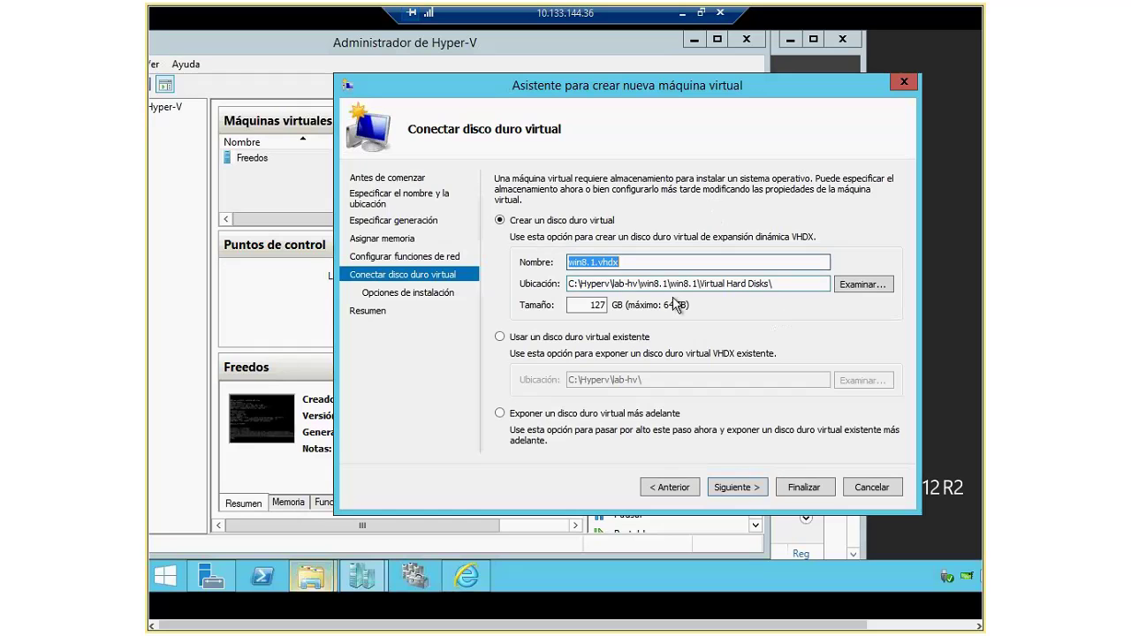
Step: Attach the existing w8.1.vhdx disk and finish creating the win8.1 machine
double_click(603, 301)
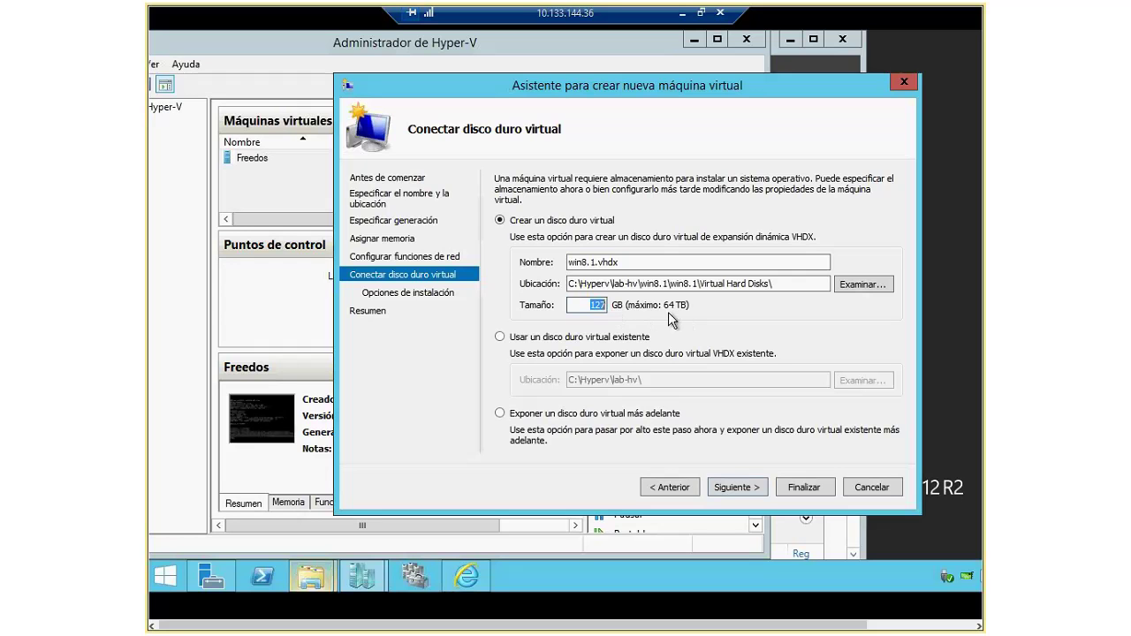
click(524, 338)
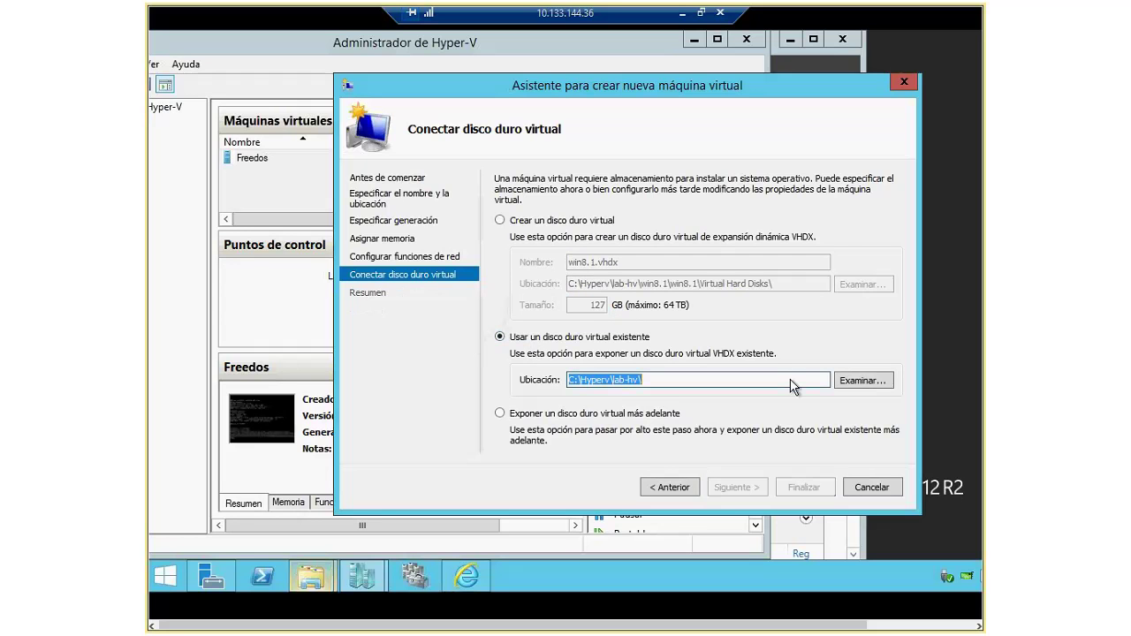
click(861, 380)
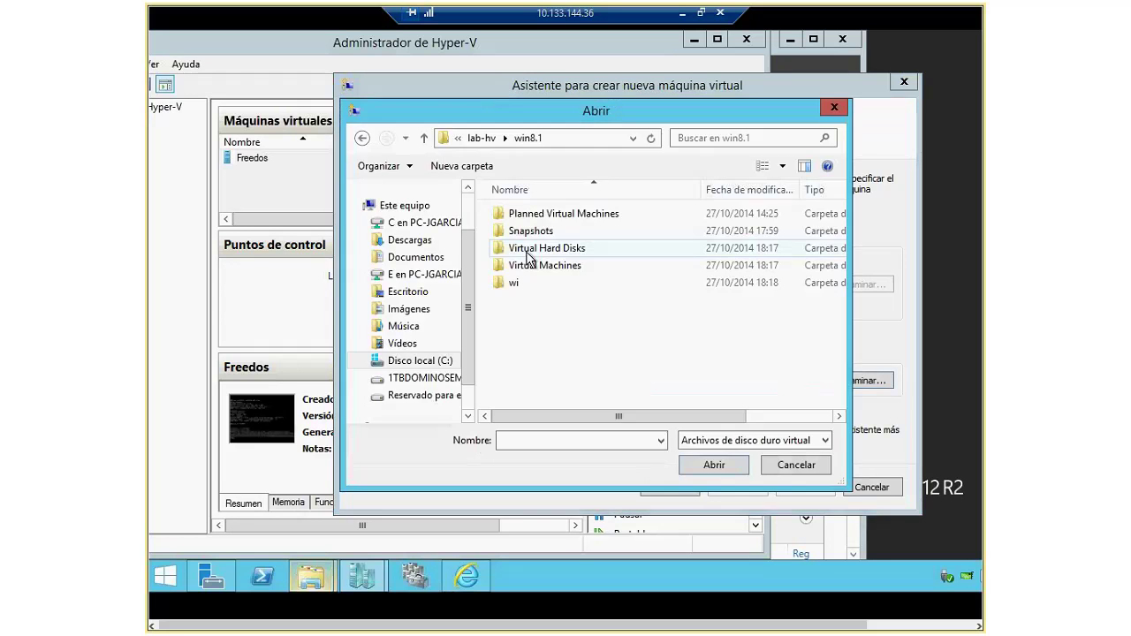
double_click(528, 248)
click(520, 214)
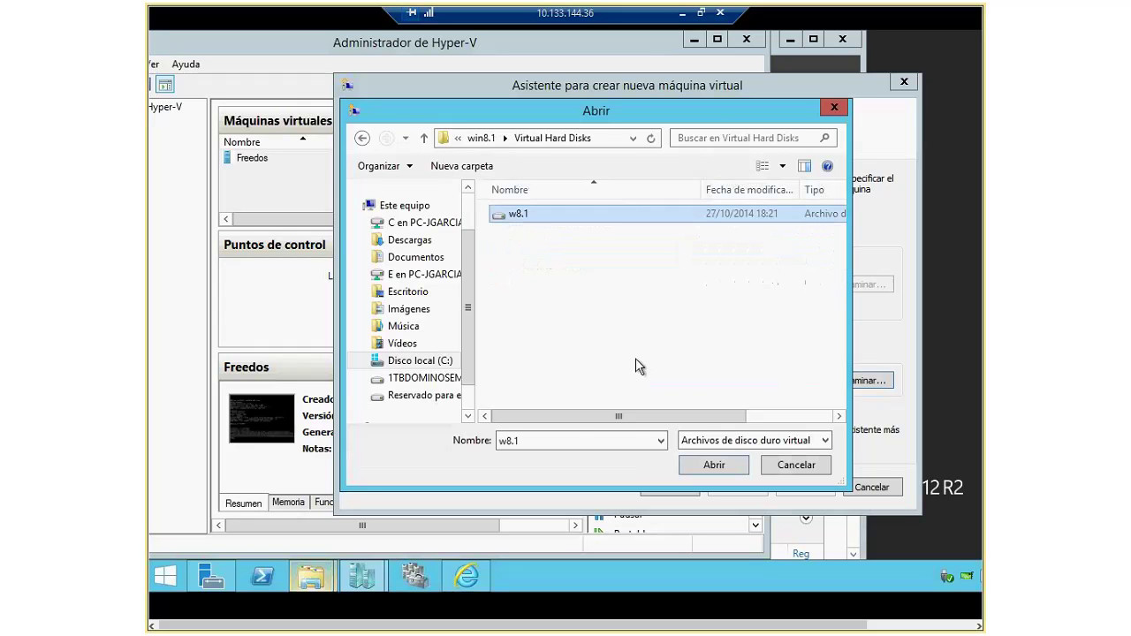
click(714, 465)
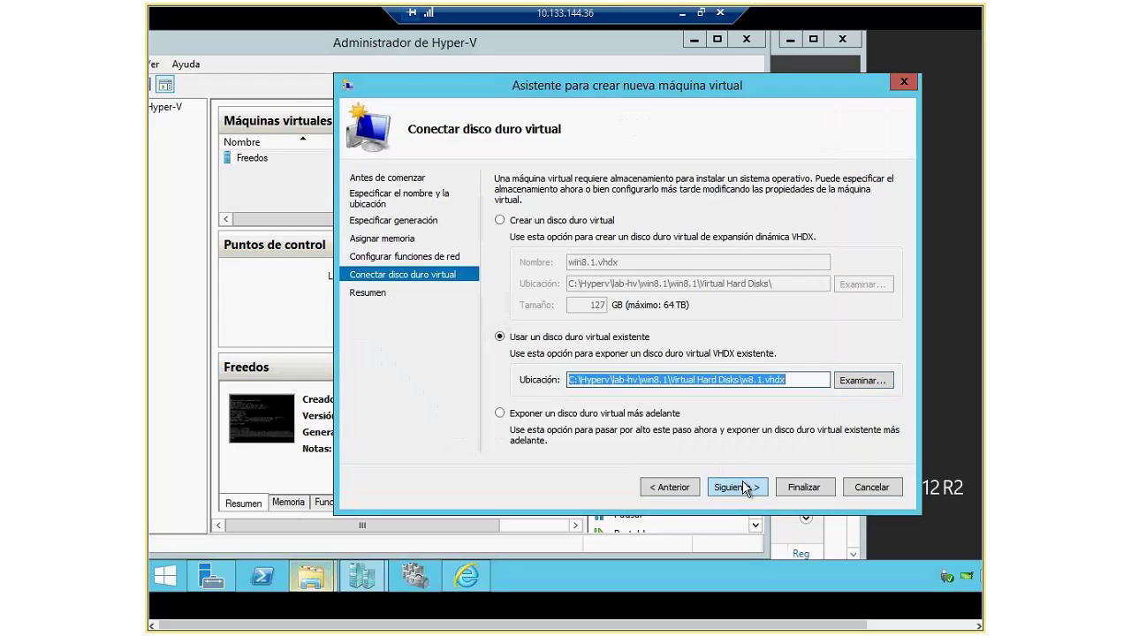
click(743, 484)
click(802, 492)
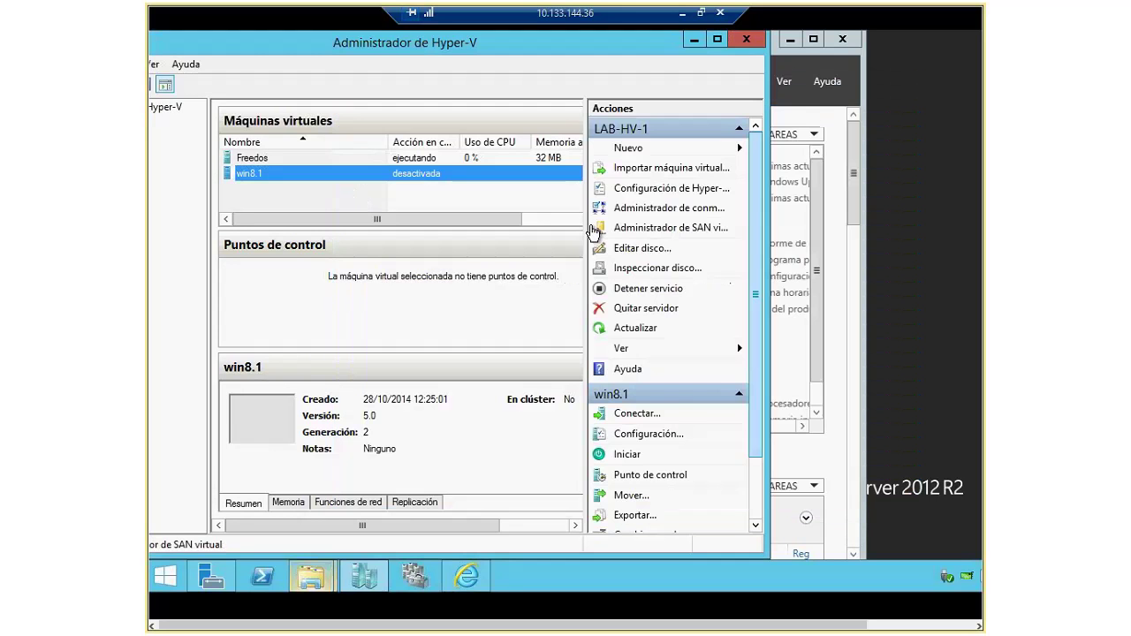
Step: In win8.1's Memory settings, set minimum RAM to 1024 MB and maximum RAM to 4096 MB
click(298, 157)
click(285, 175)
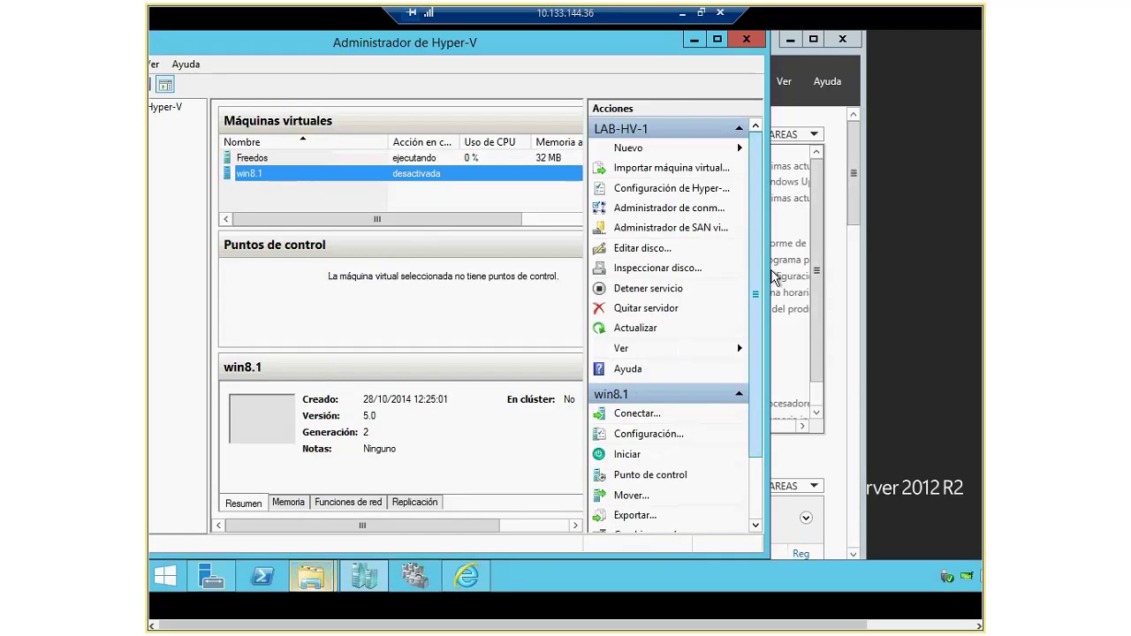
drag(766, 267, 831, 267)
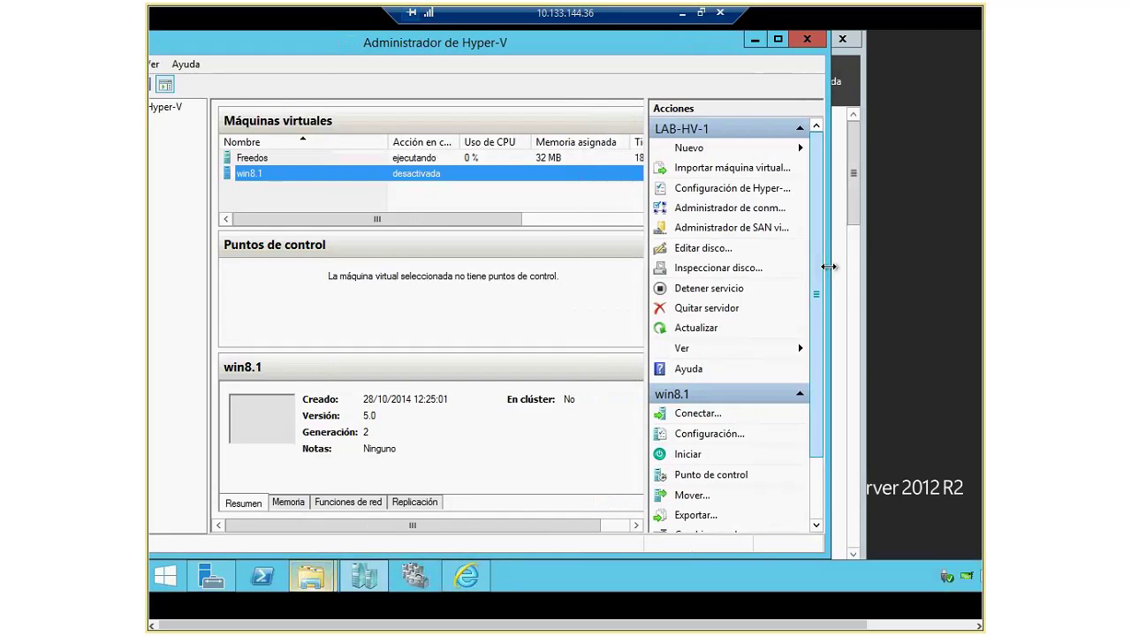
click(712, 433)
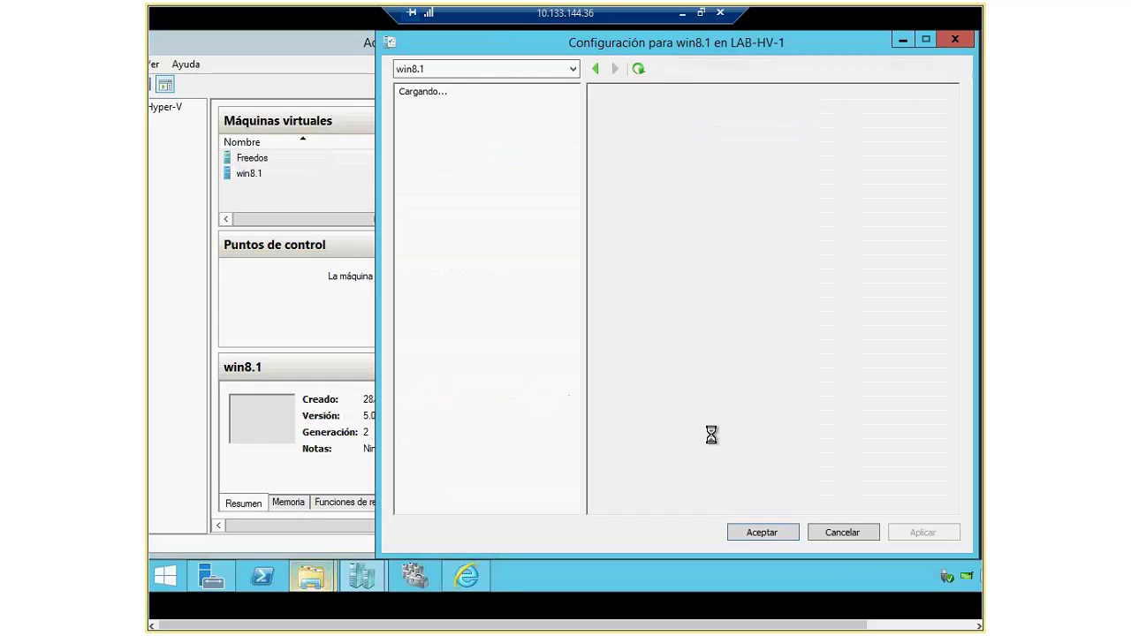
drag(719, 38, 576, 38)
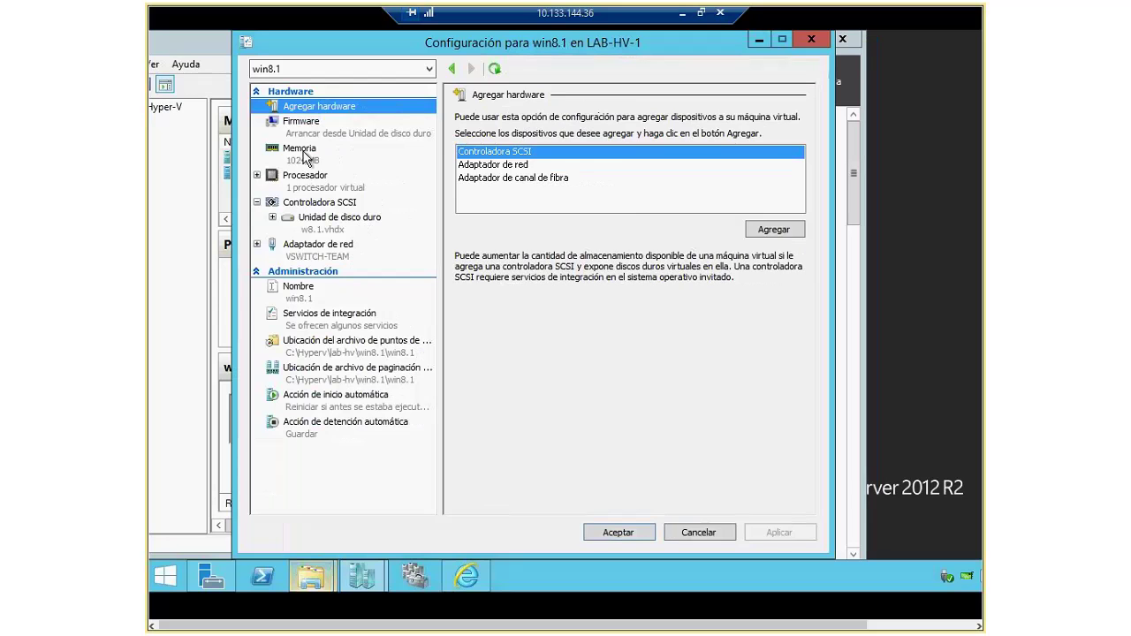
click(305, 153)
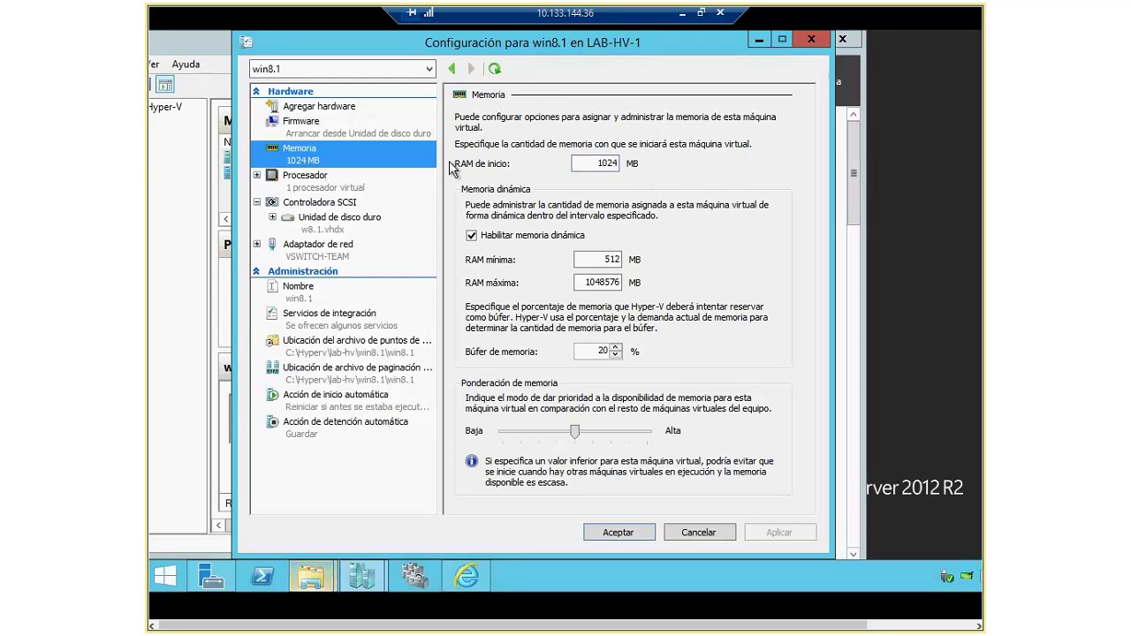
drag(603, 165, 633, 157)
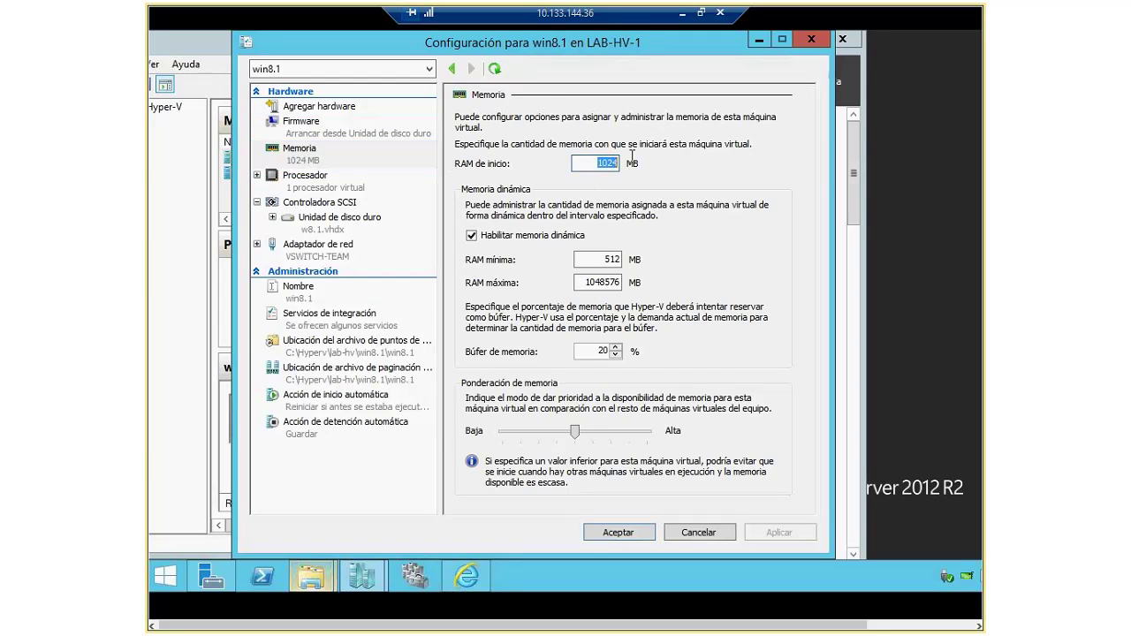
double_click(609, 259)
text(1024)
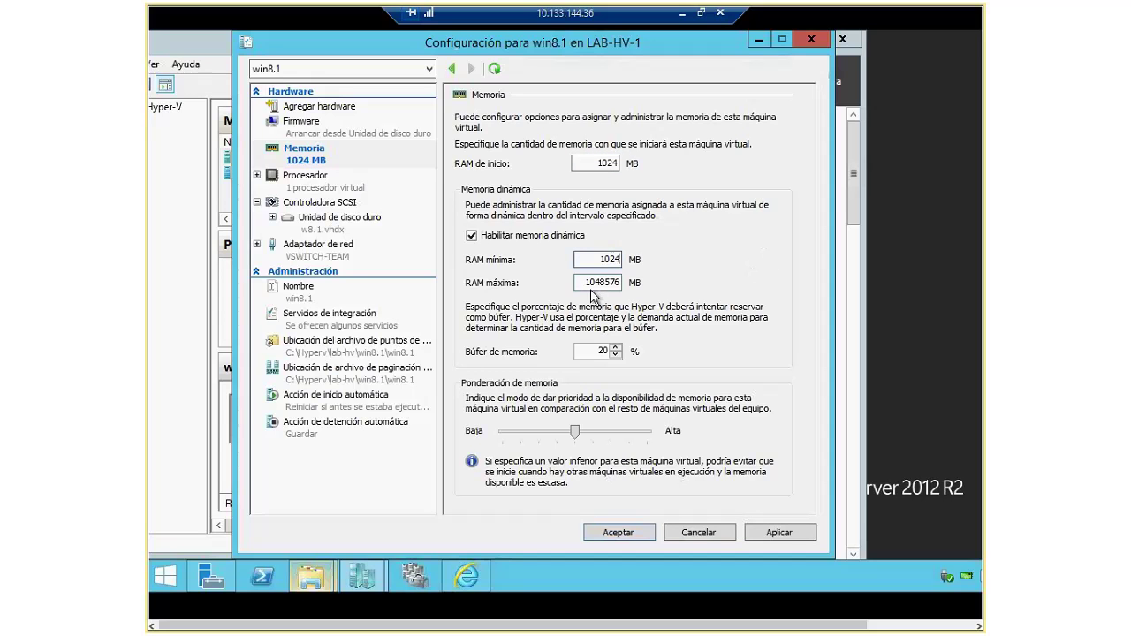
drag(588, 283, 639, 260)
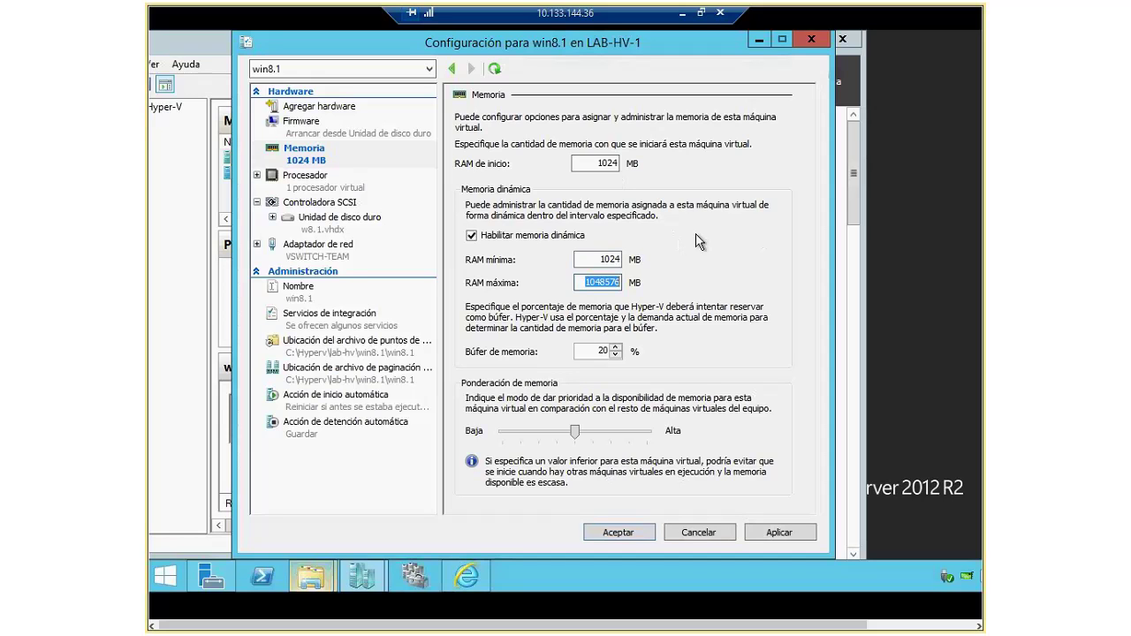
text(4096)
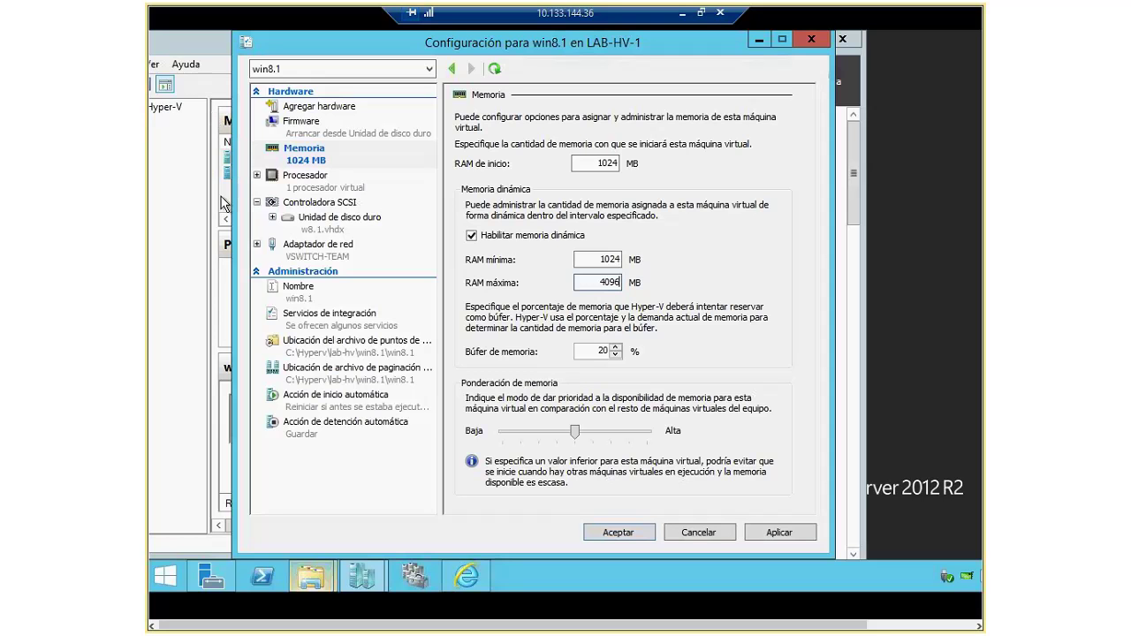
Step: Set win8.1 to 2 virtual processors and check the SCSI controller page
click(301, 187)
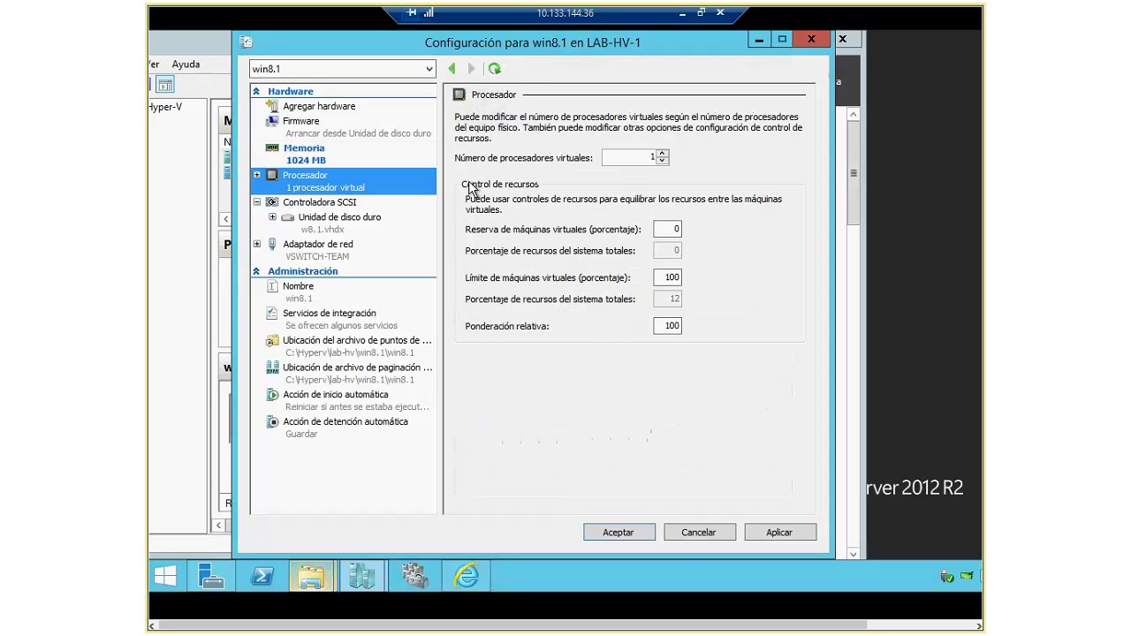
click(662, 153)
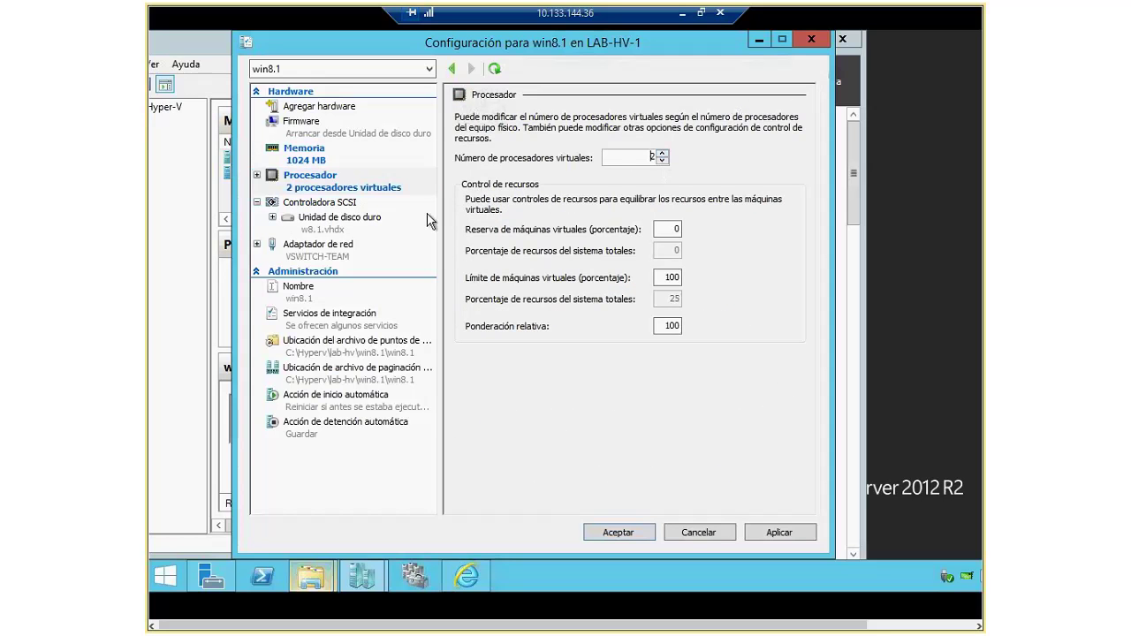
click(320, 203)
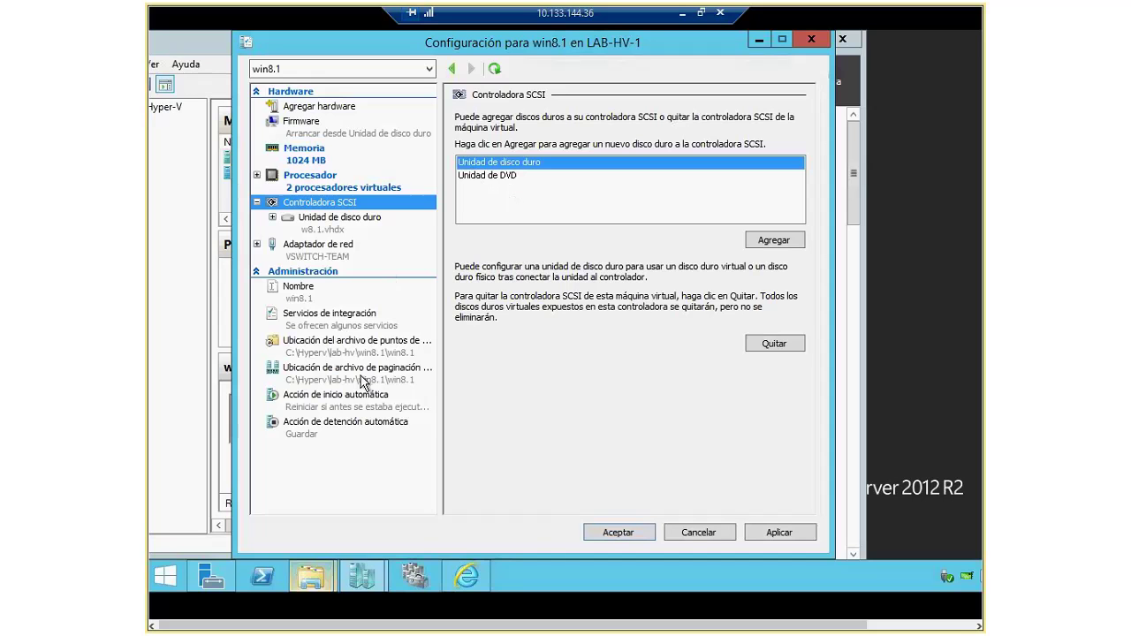
Step: Remove the DVD drive from the SCSI controller and look over the Name and Integration Services pages
click(319, 259)
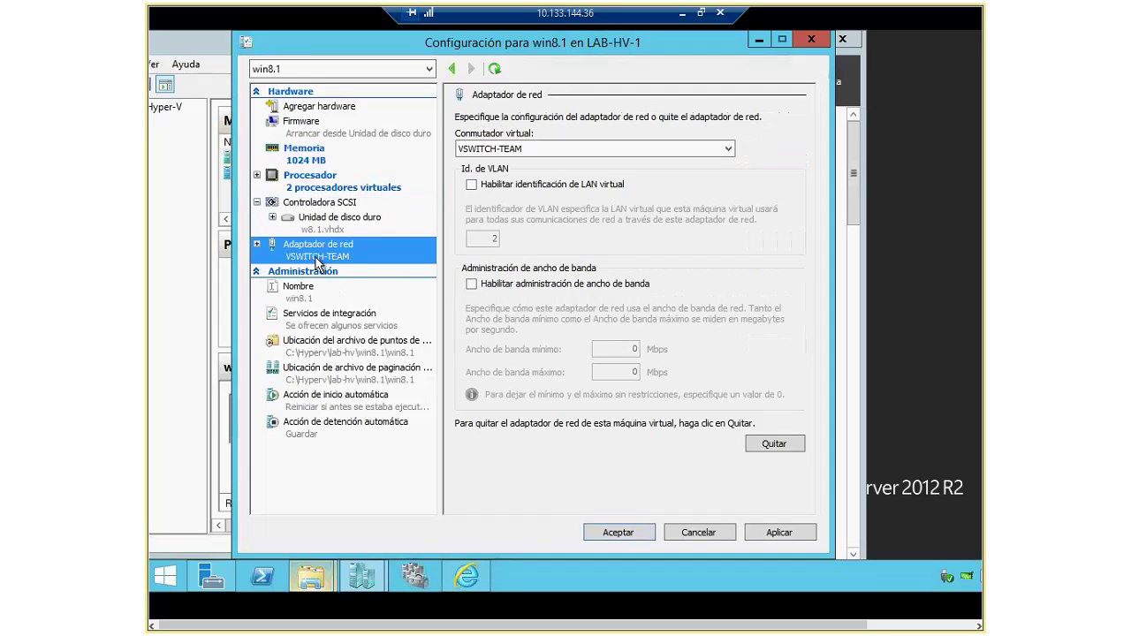
click(636, 354)
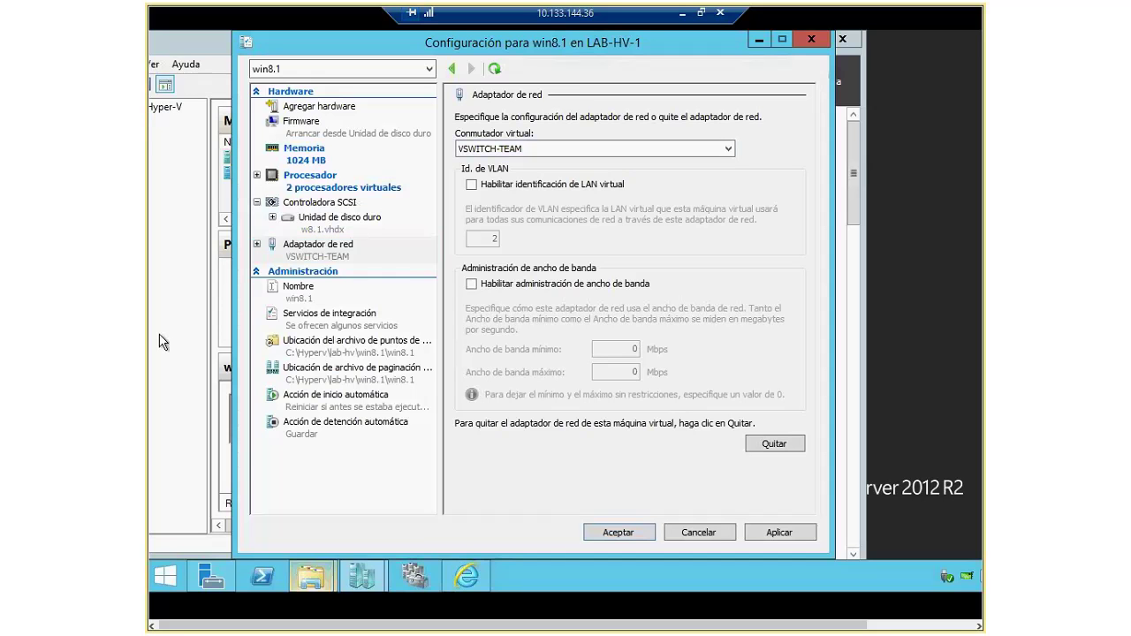
click(297, 299)
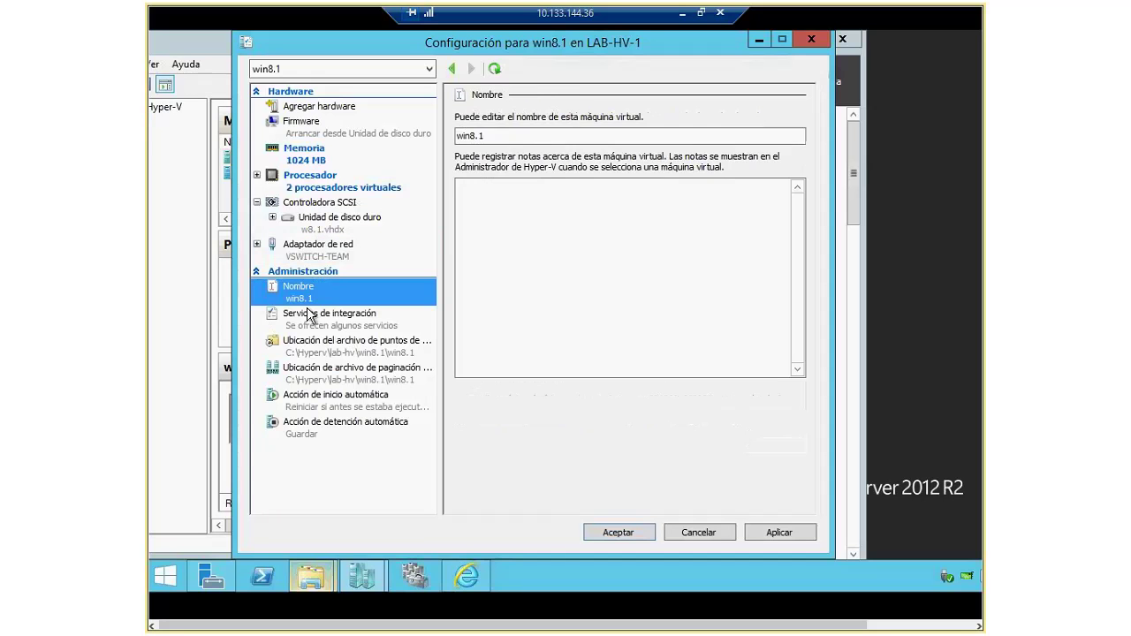
click(311, 316)
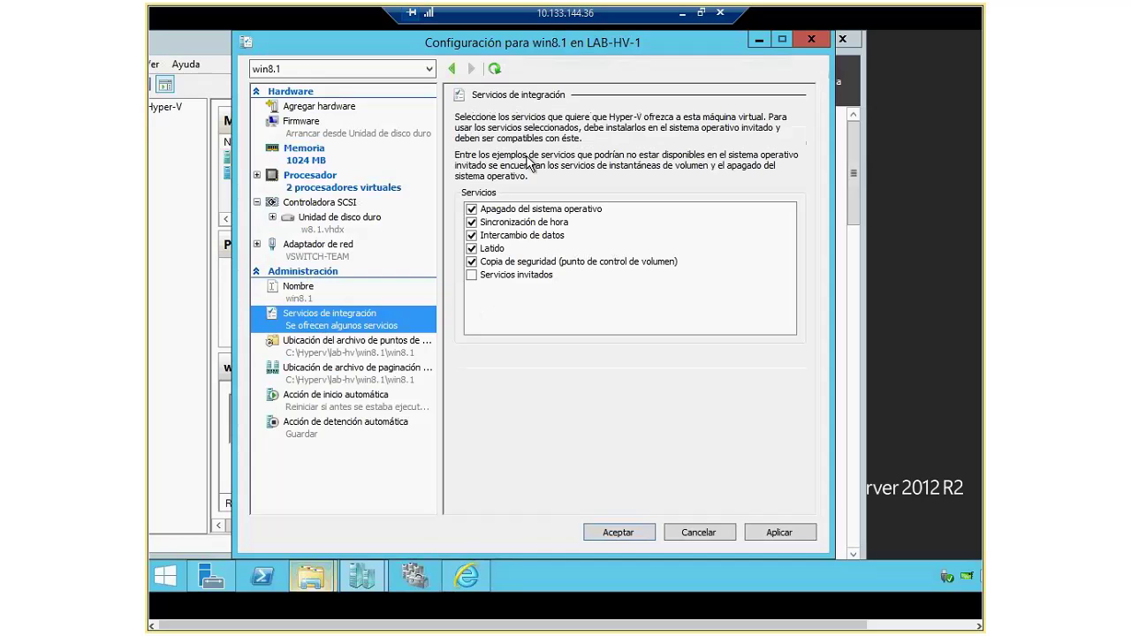
Step: Review the checkpoint, smart paging, automatic start and automatic stop settings, ending on the network adapter
click(359, 353)
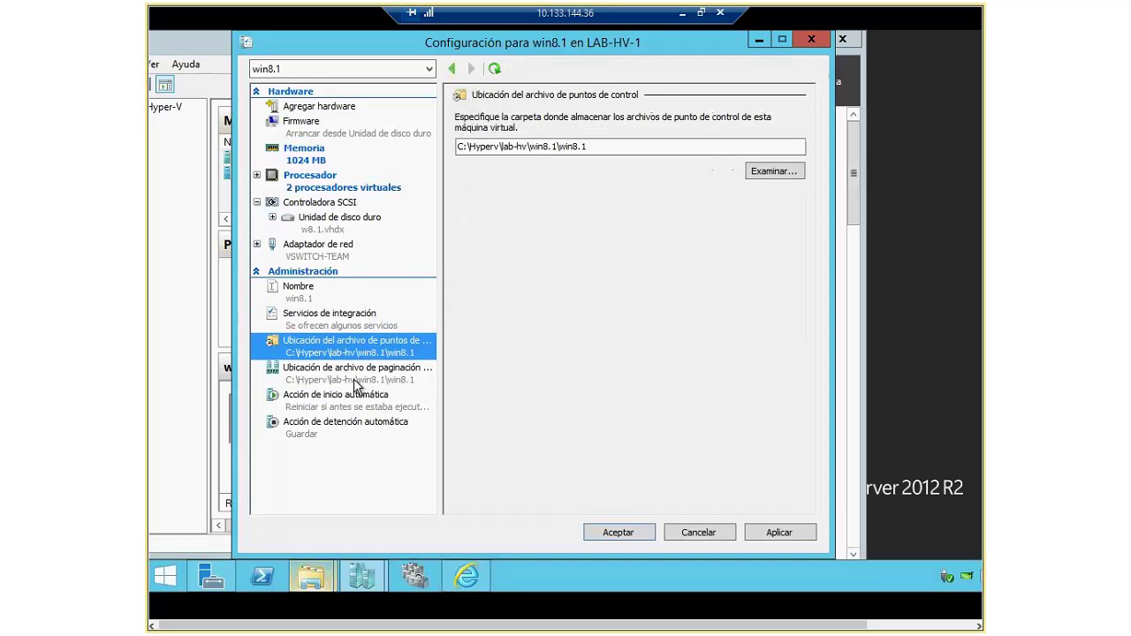
click(384, 381)
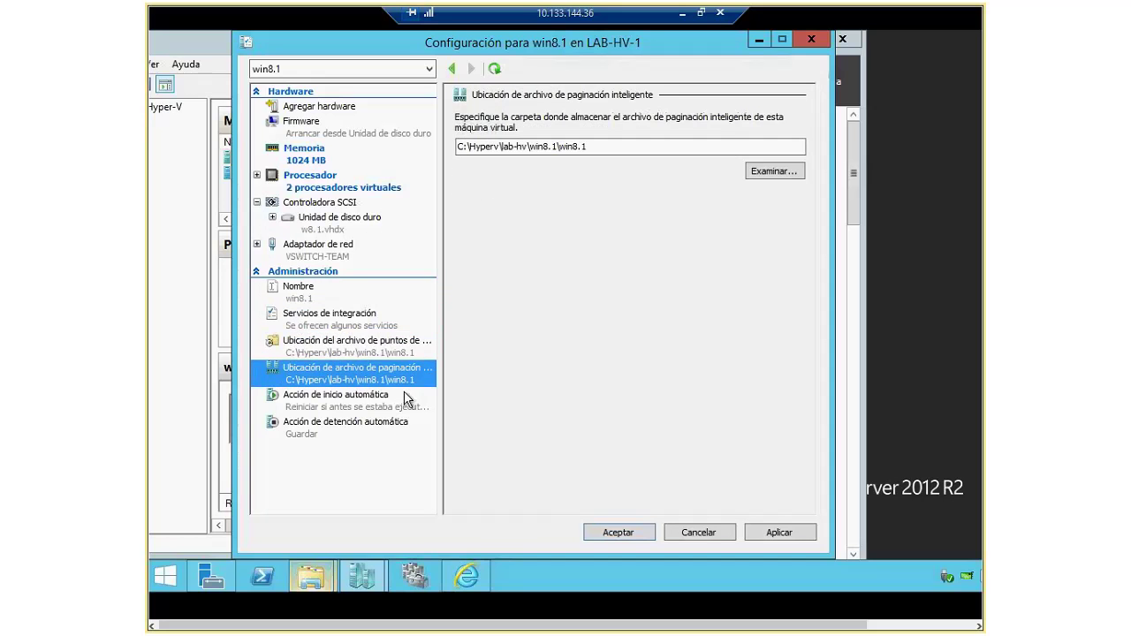
click(358, 405)
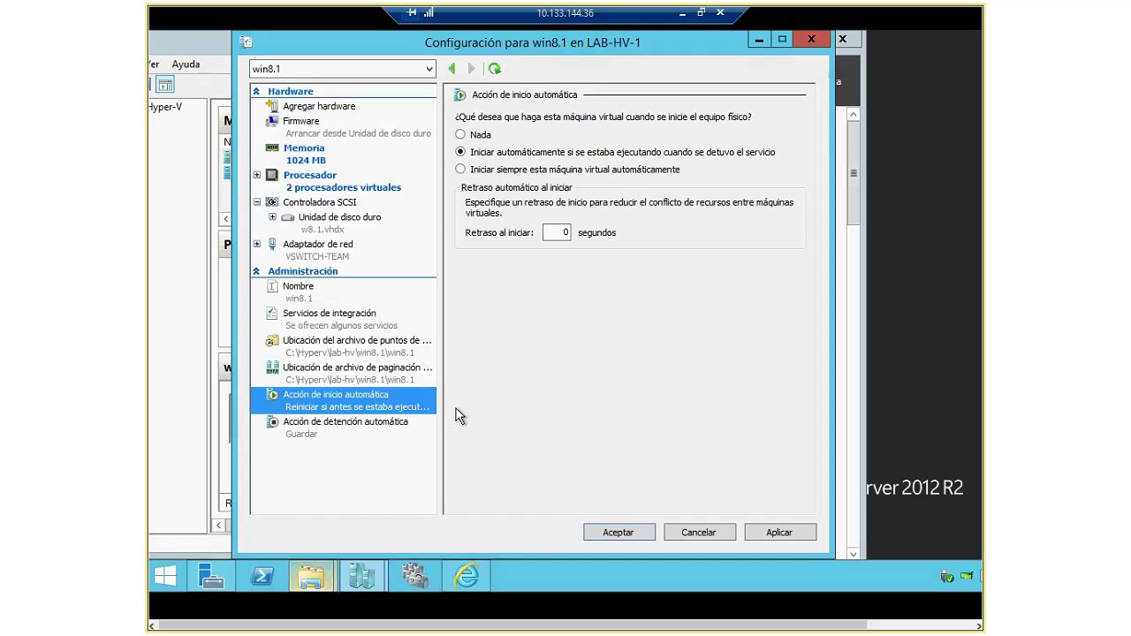
click(411, 421)
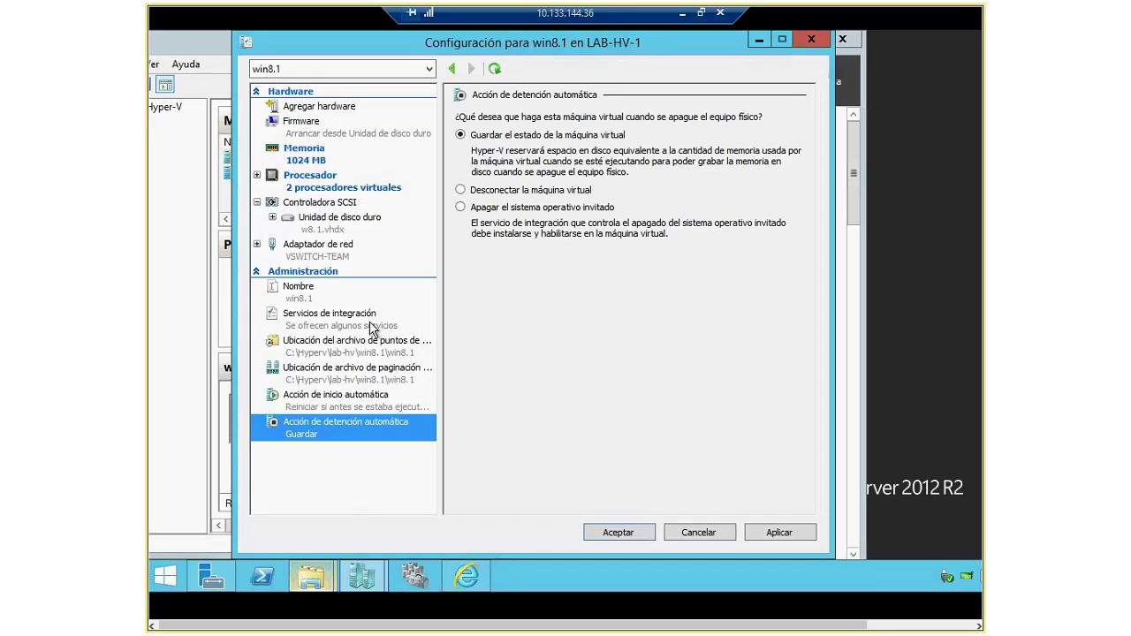
click(393, 251)
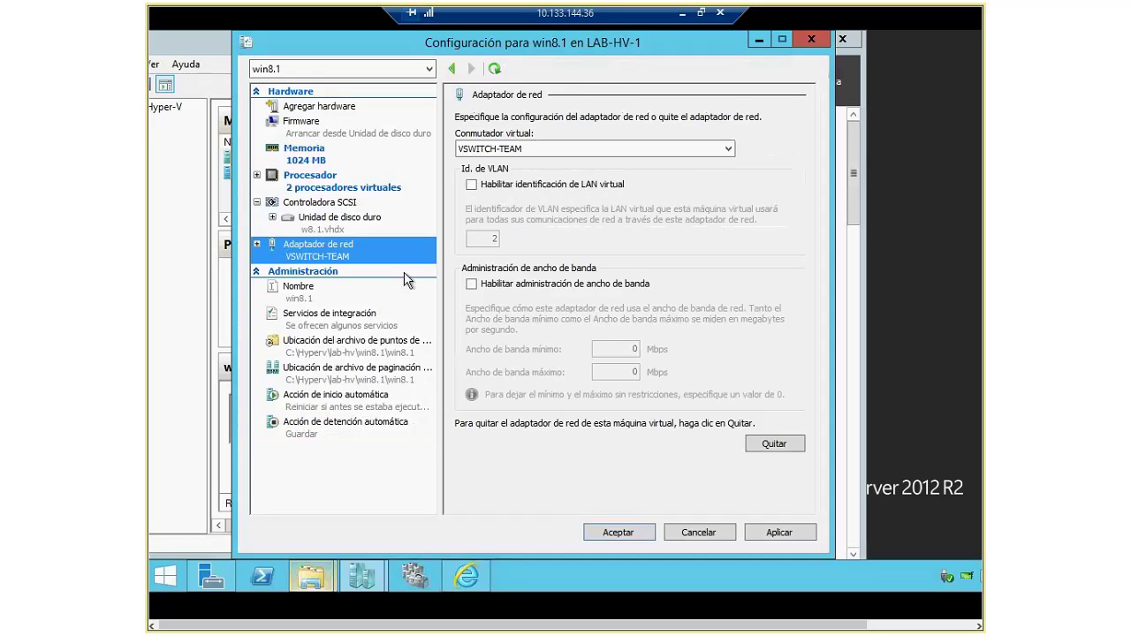
Step: Review the network adapter's hardware acceleration and advanced features, then the hard drive page
click(257, 244)
click(327, 274)
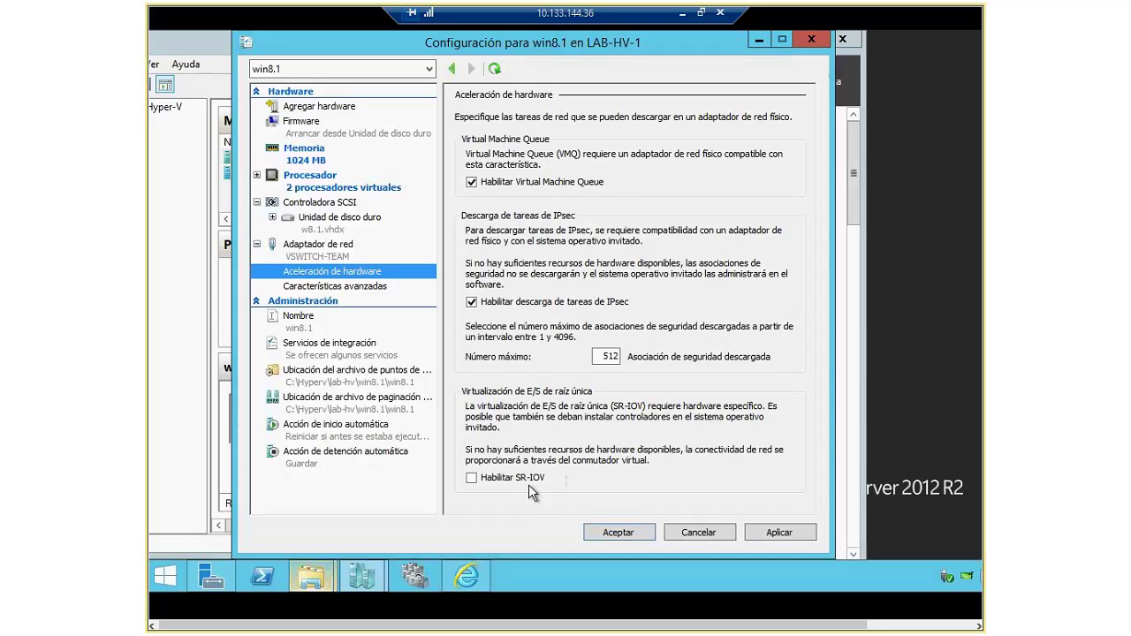
click(336, 286)
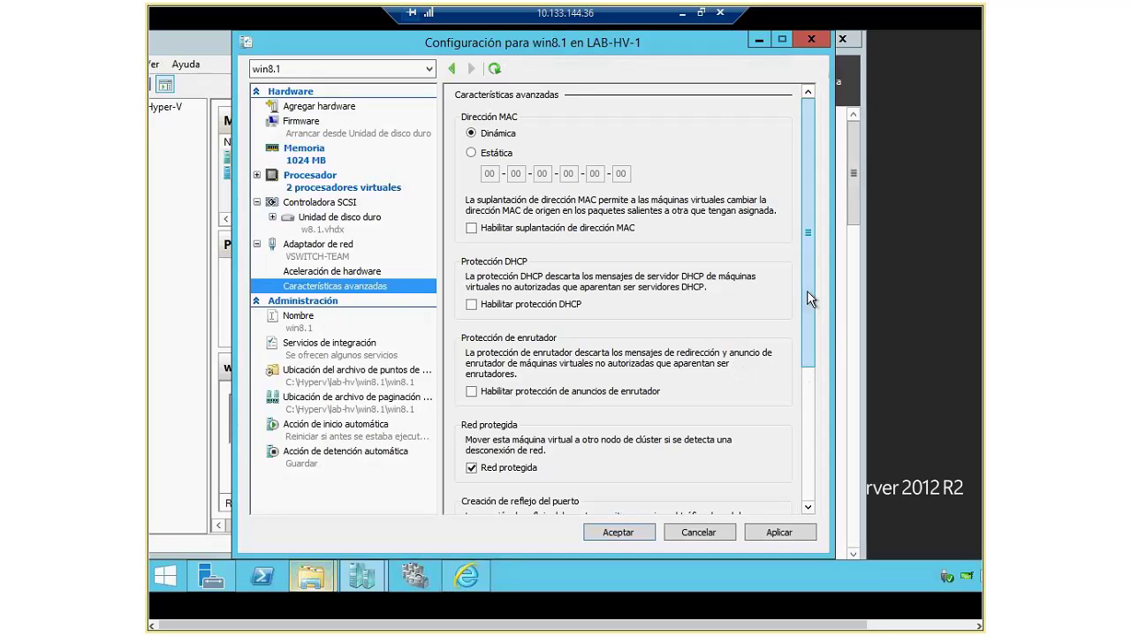
scroll(813, 347, down, 1)
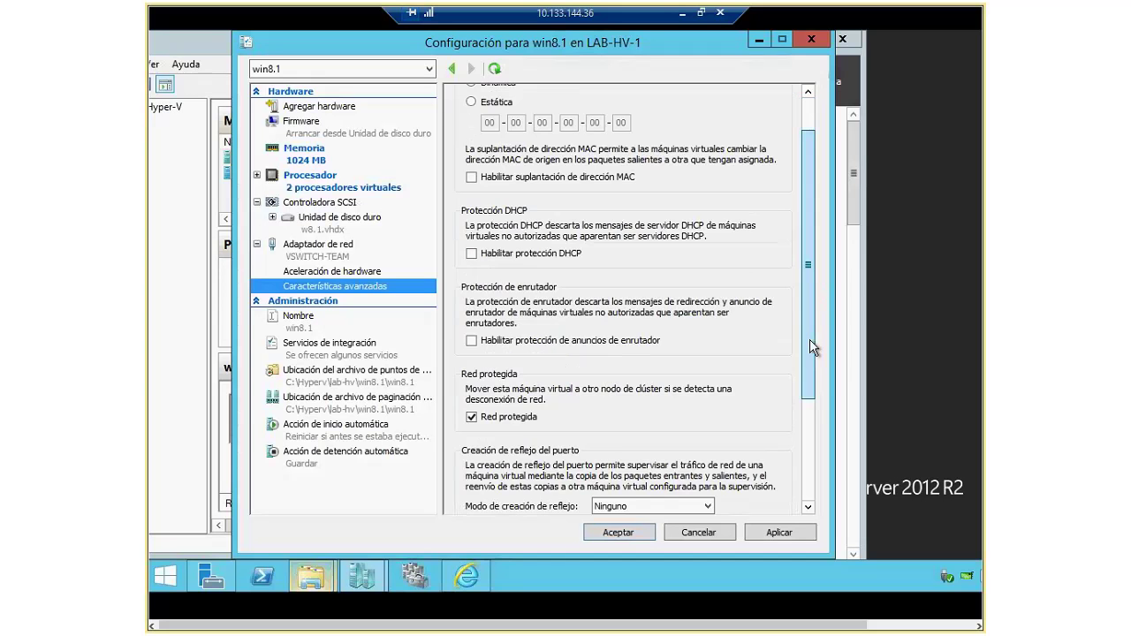
scroll(813, 348, down, 3)
scroll(814, 422, down, 1)
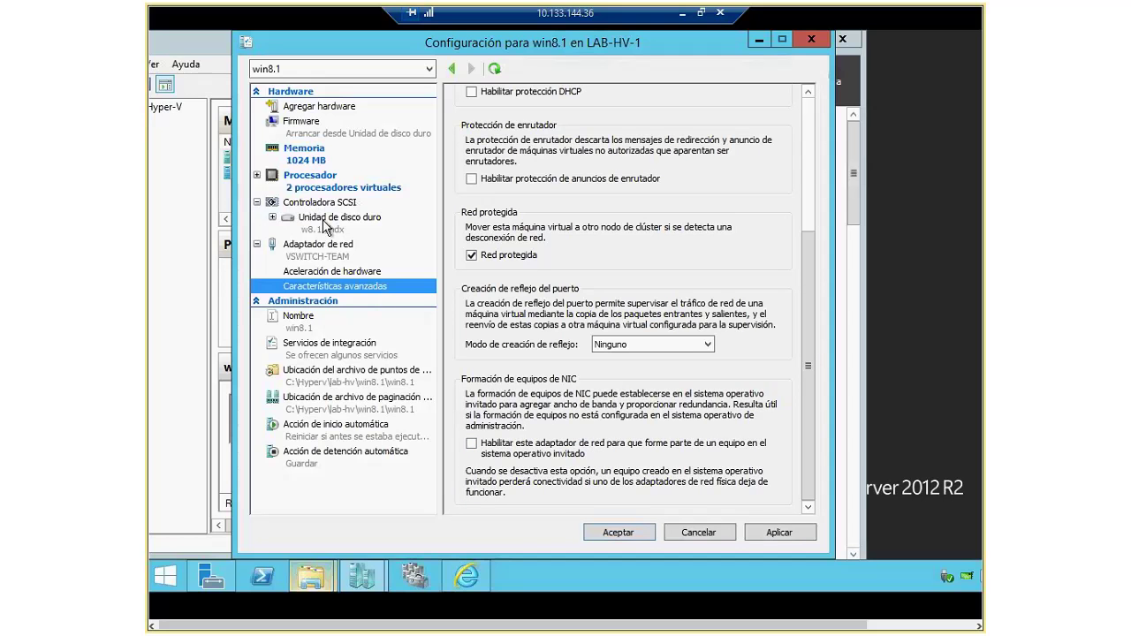
click(327, 227)
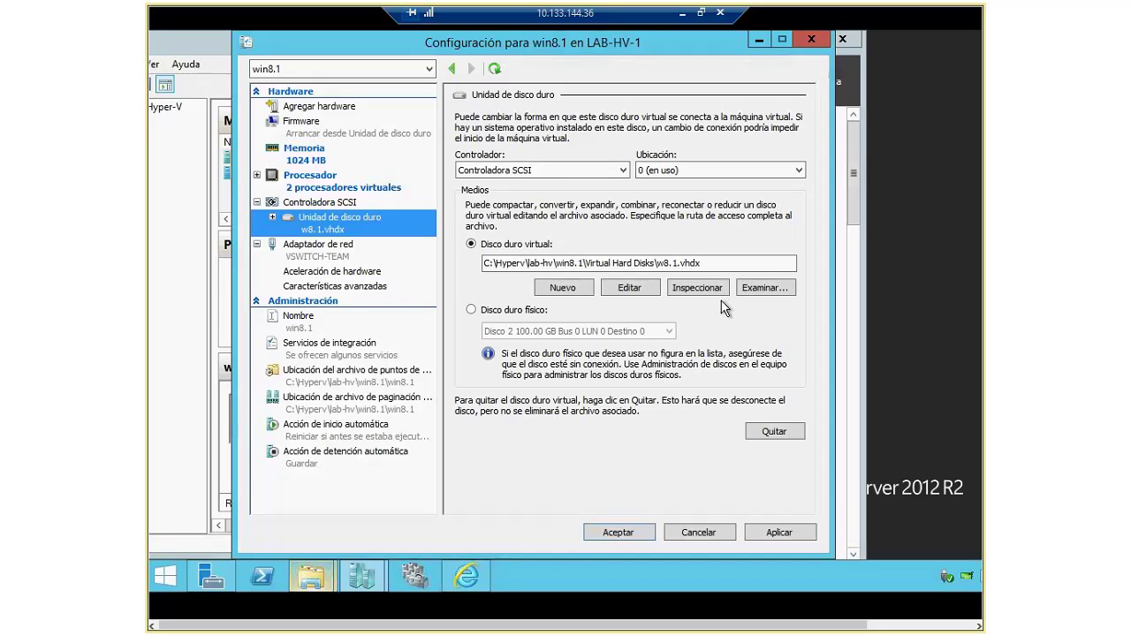
click(634, 289)
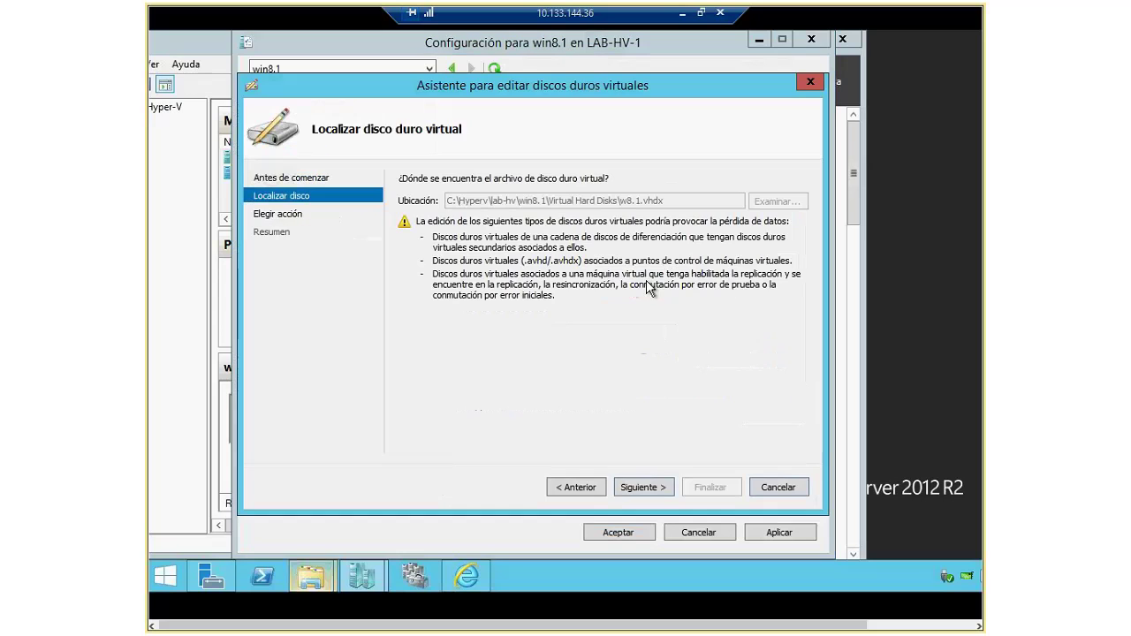
click(646, 490)
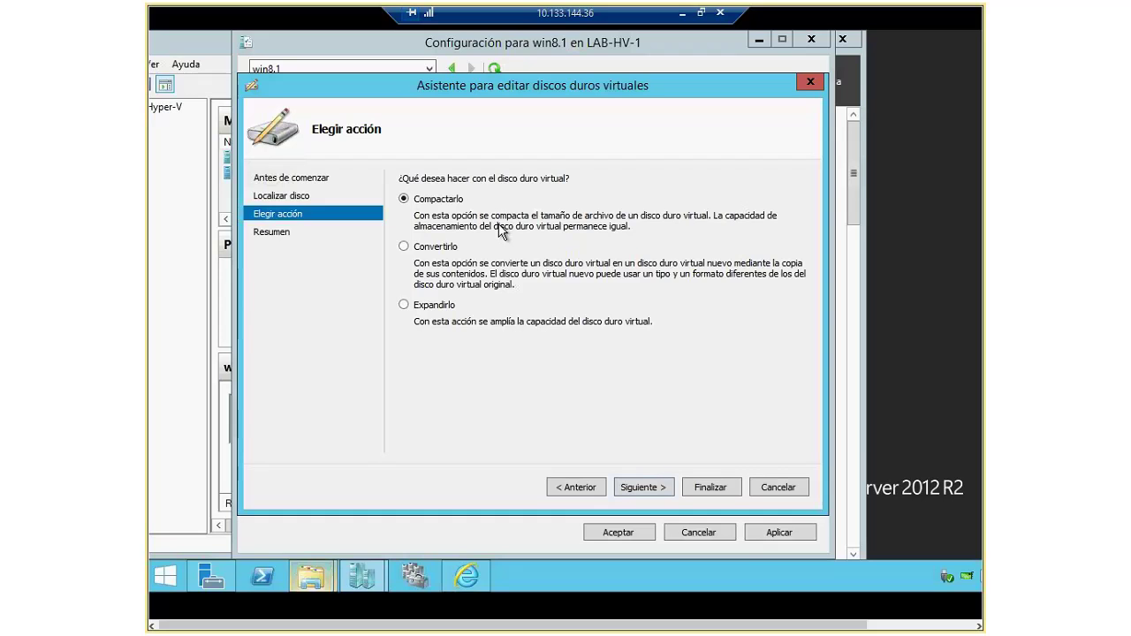
click(774, 490)
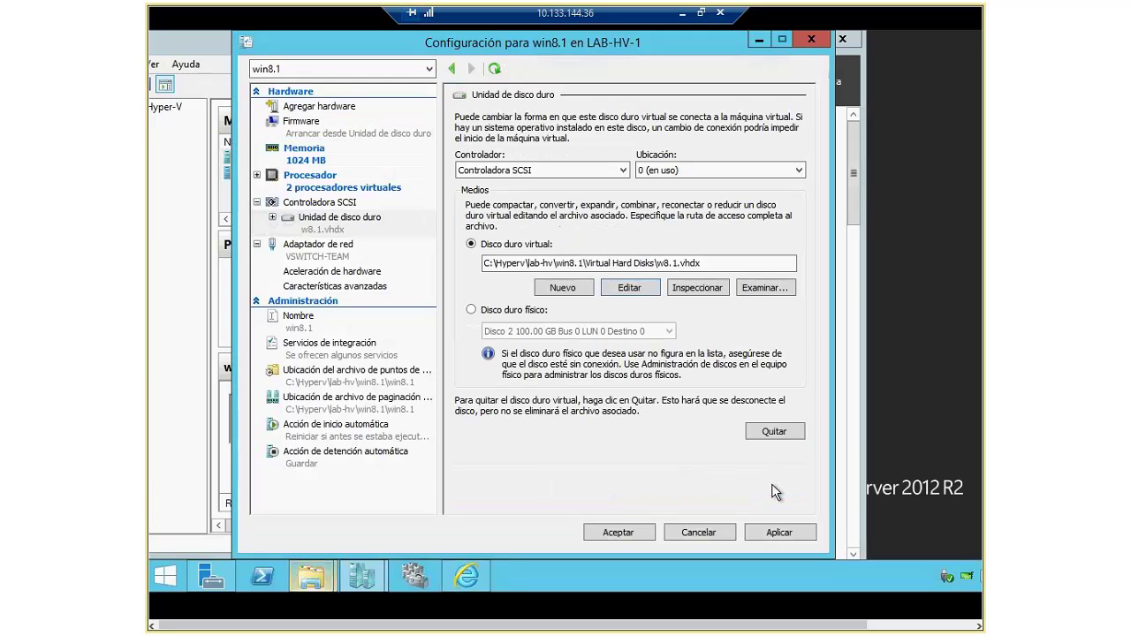
click(707, 293)
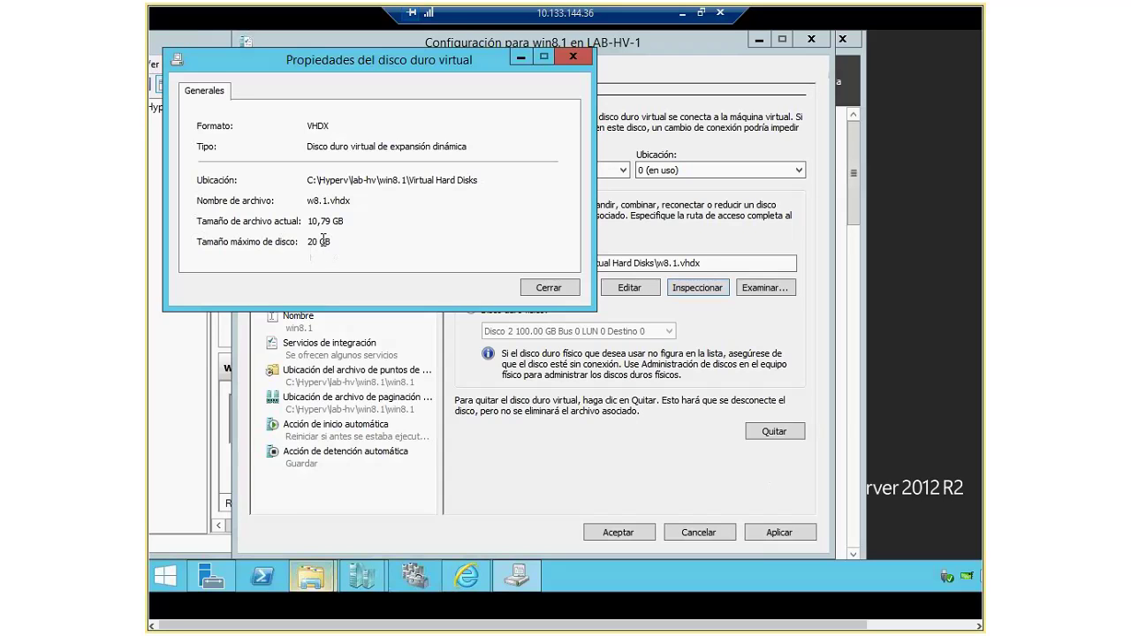
drag(311, 221, 482, 173)
click(558, 290)
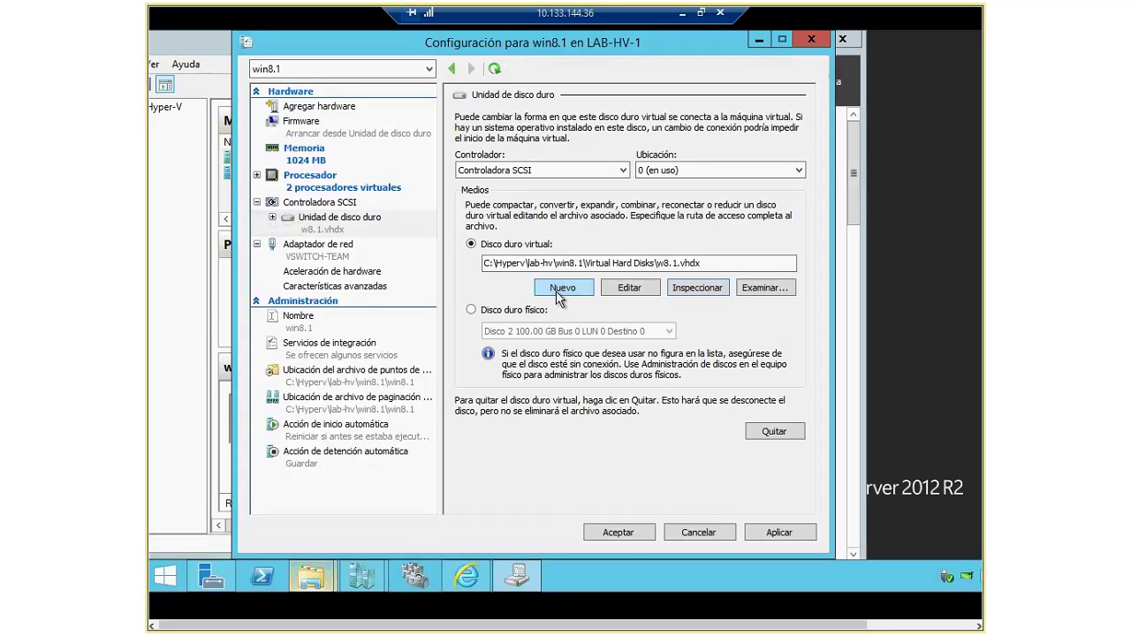
Step: Apply and save the win8.1 settings changes
click(309, 177)
click(303, 150)
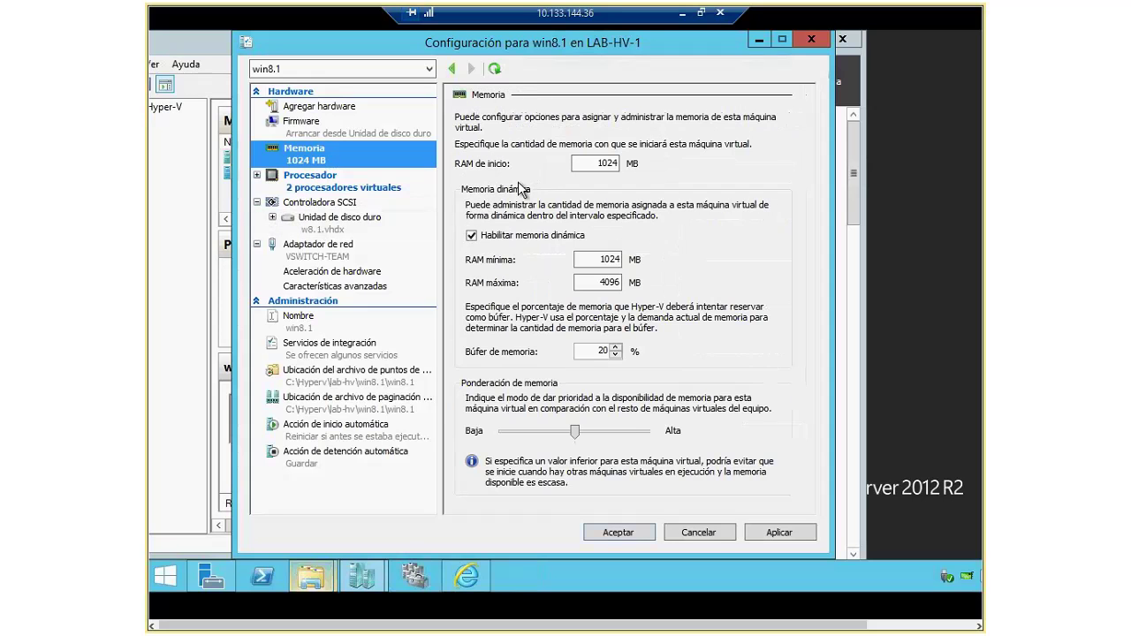
click(791, 533)
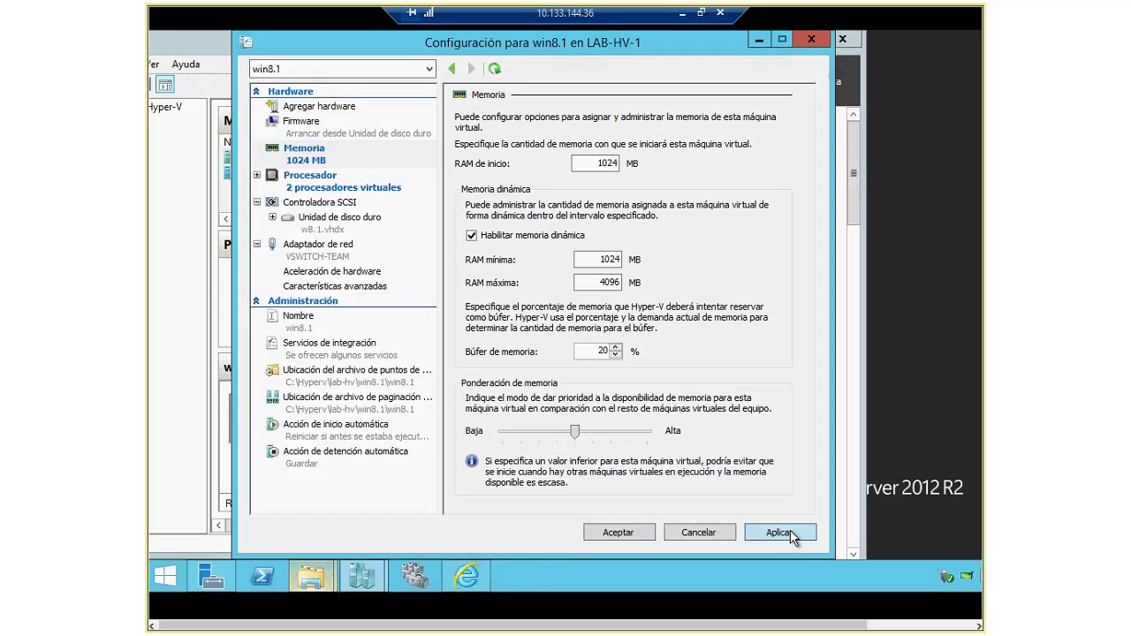
click(618, 534)
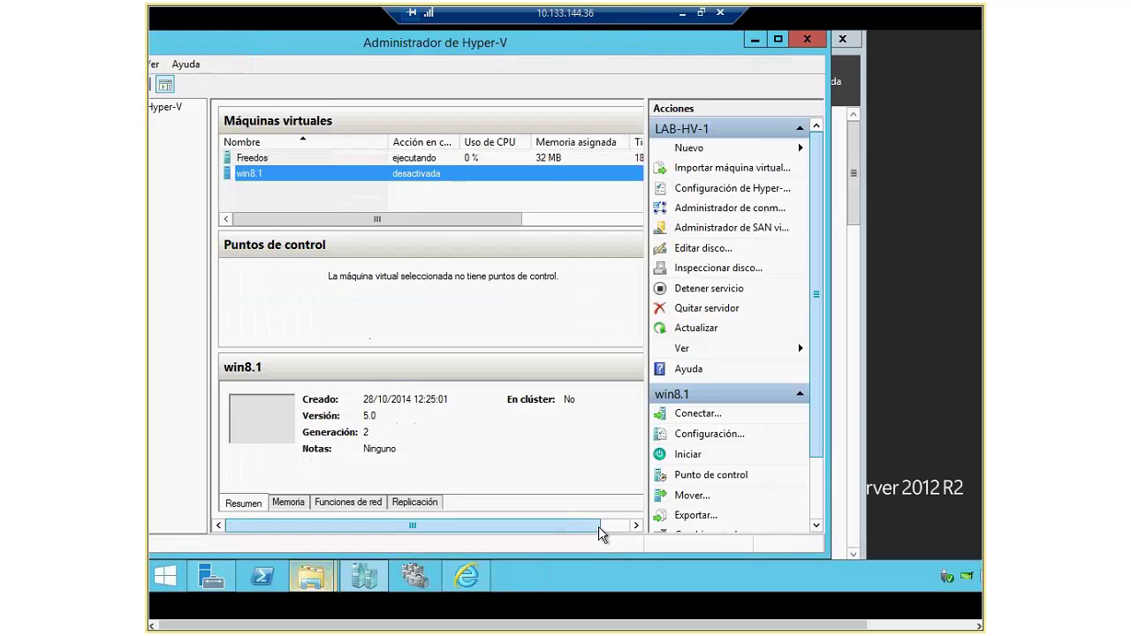
Step: Connect to win8.1, power it on, and reposition the connection window
right_click(287, 176)
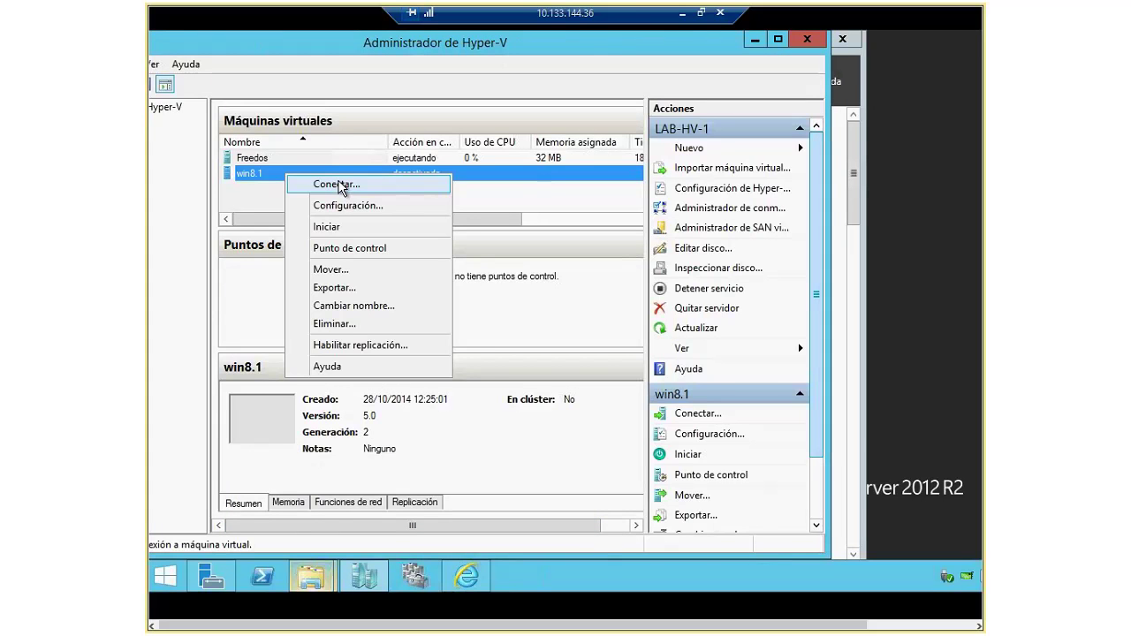
click(338, 186)
click(217, 138)
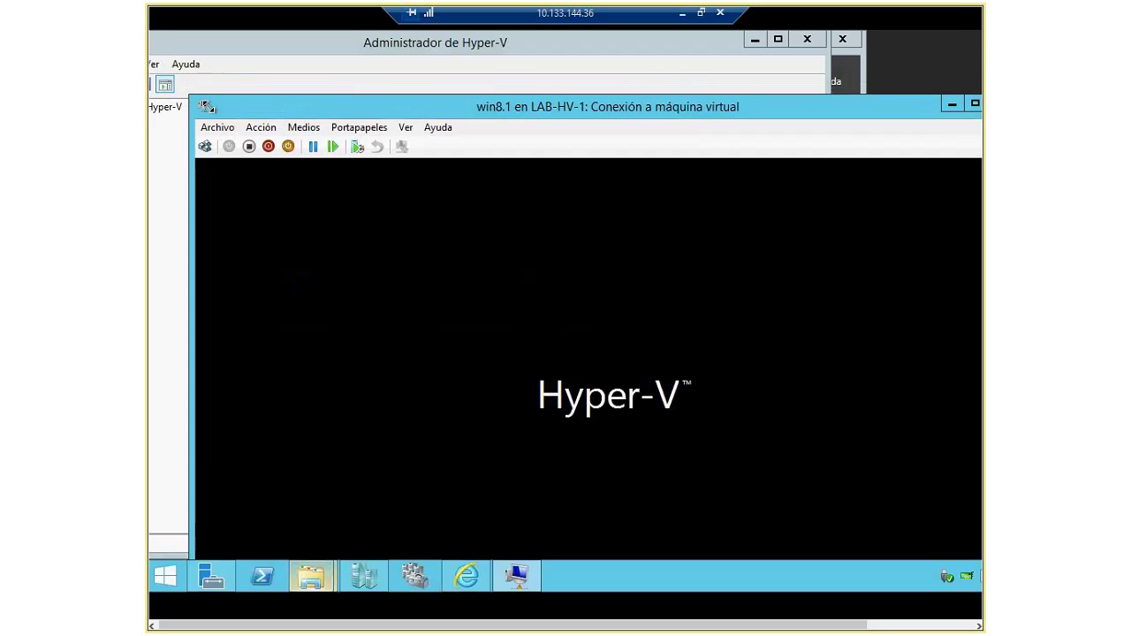
drag(271, 97, 562, 235)
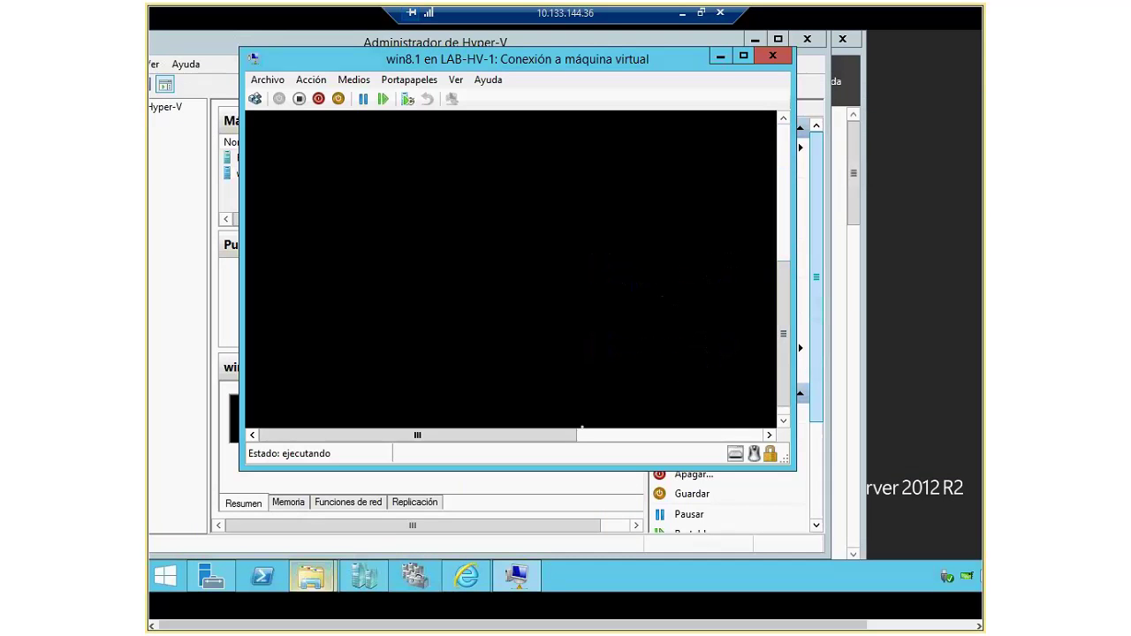
drag(556, 436, 651, 437)
drag(788, 246, 789, 155)
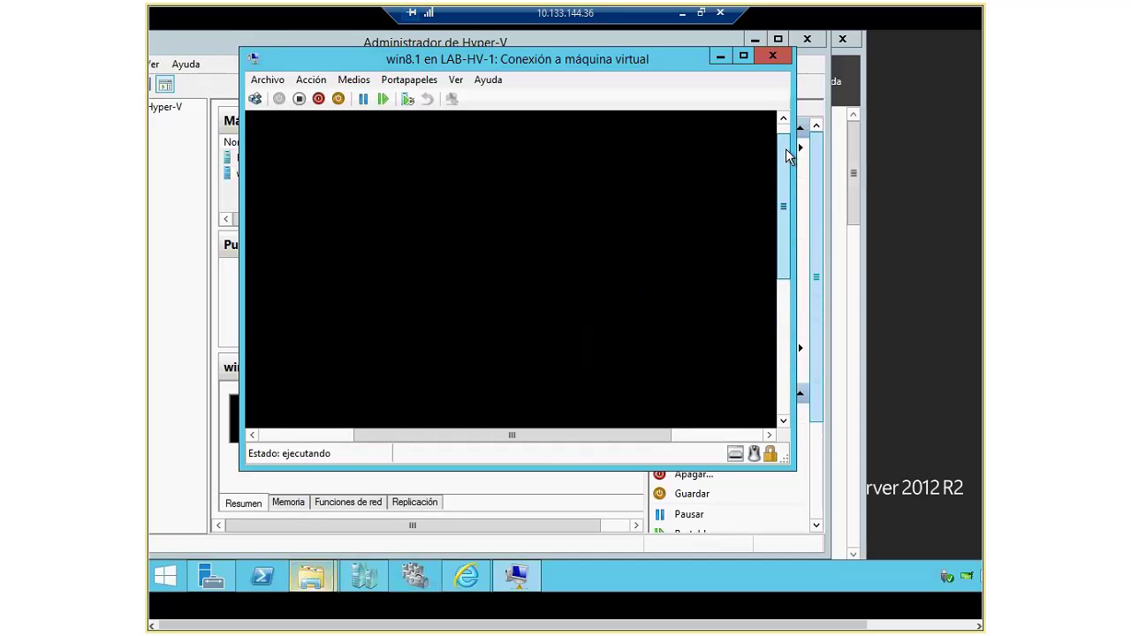
drag(639, 435, 624, 436)
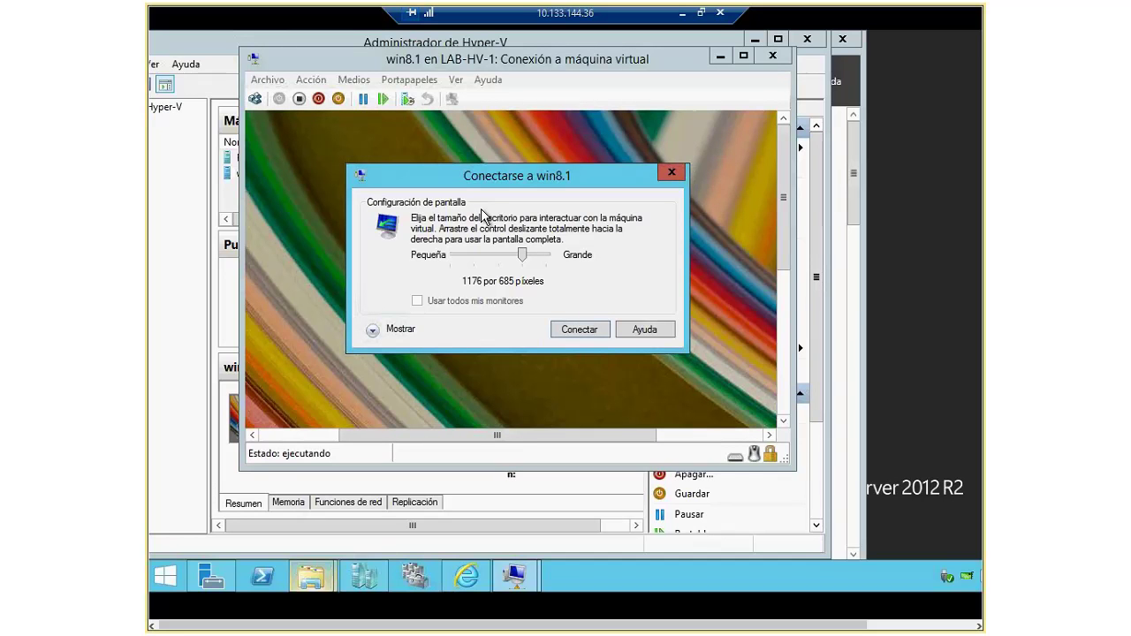
Step: Set the connection display to 800 by 600 and check the remote audio options without changes
click(475, 256)
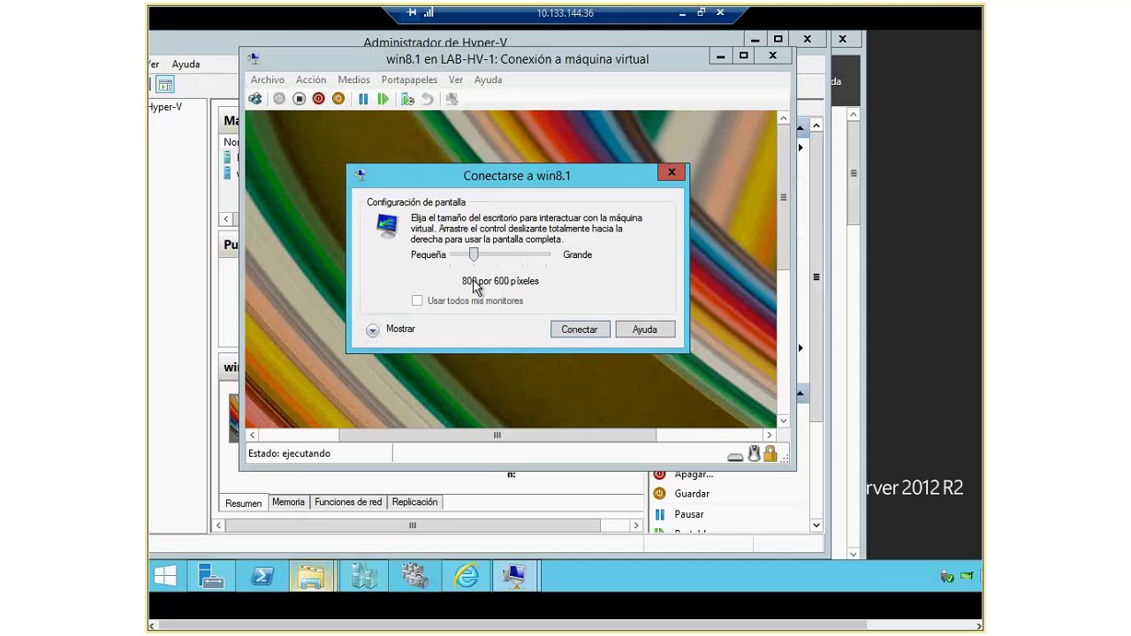
key(alt+m)
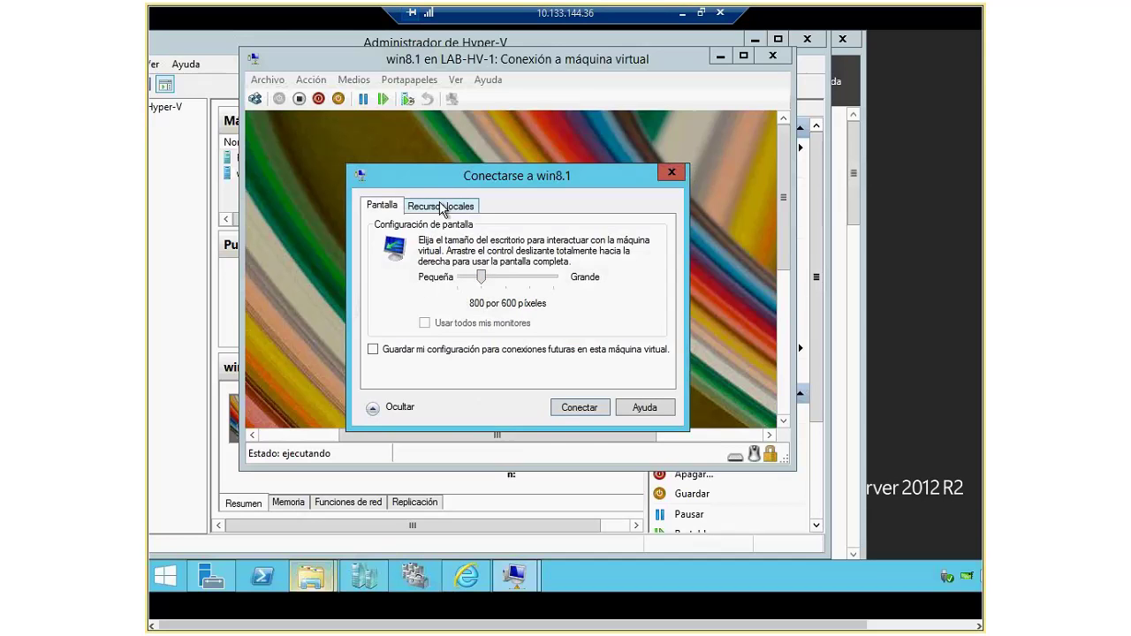
click(447, 210)
click(489, 264)
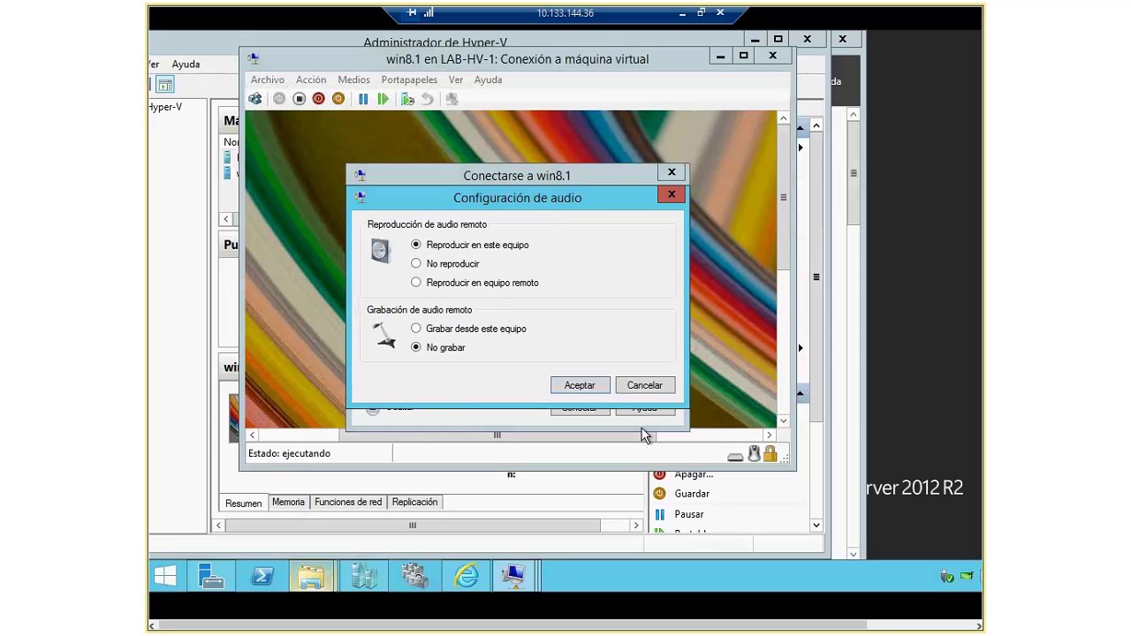
click(655, 389)
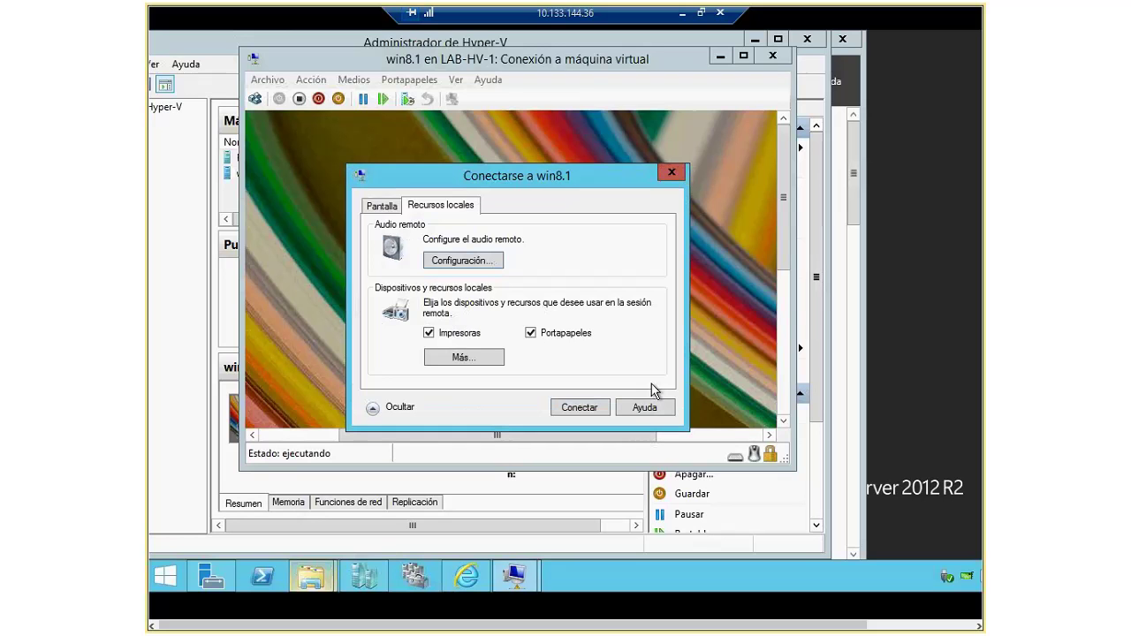
Step: Share the host's Disco local (C:) with the win8.1 session
click(480, 363)
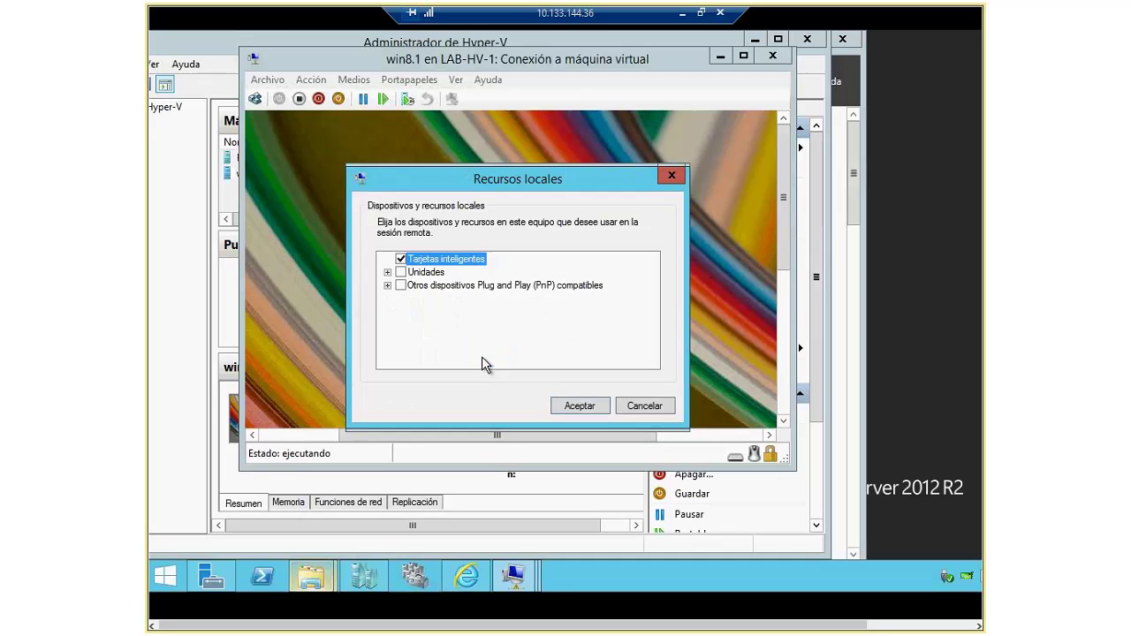
click(388, 273)
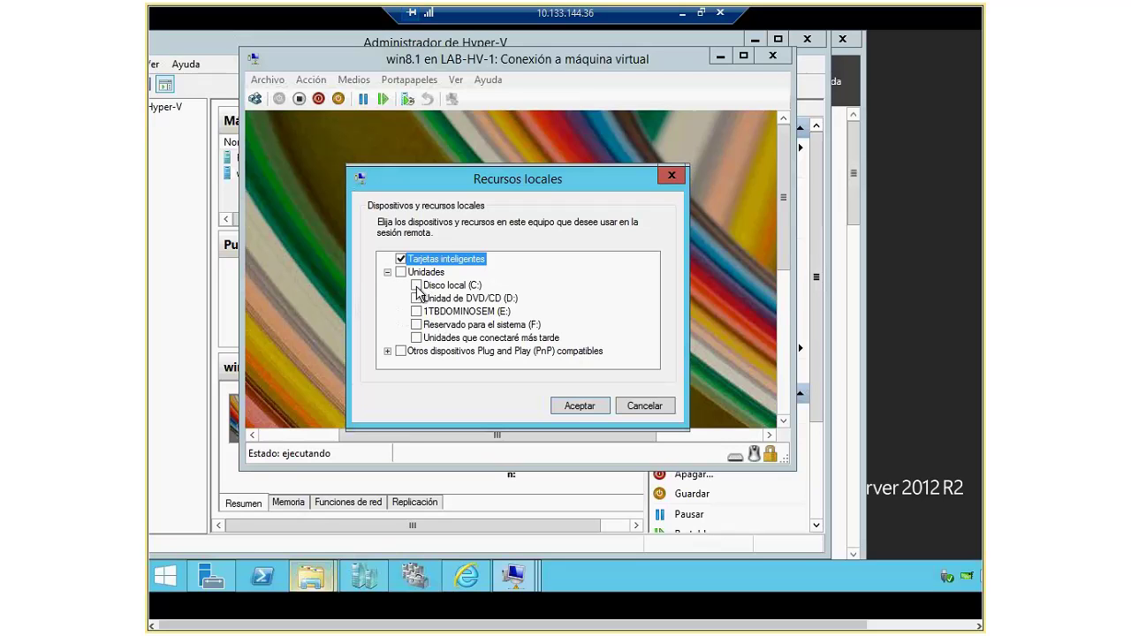
click(416, 286)
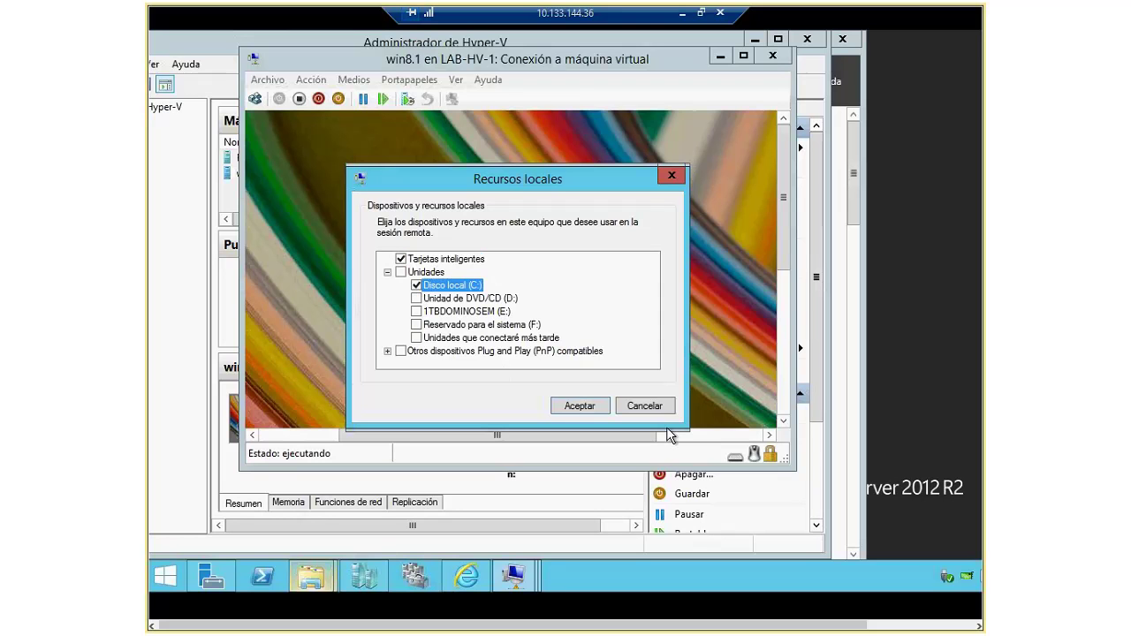
click(580, 406)
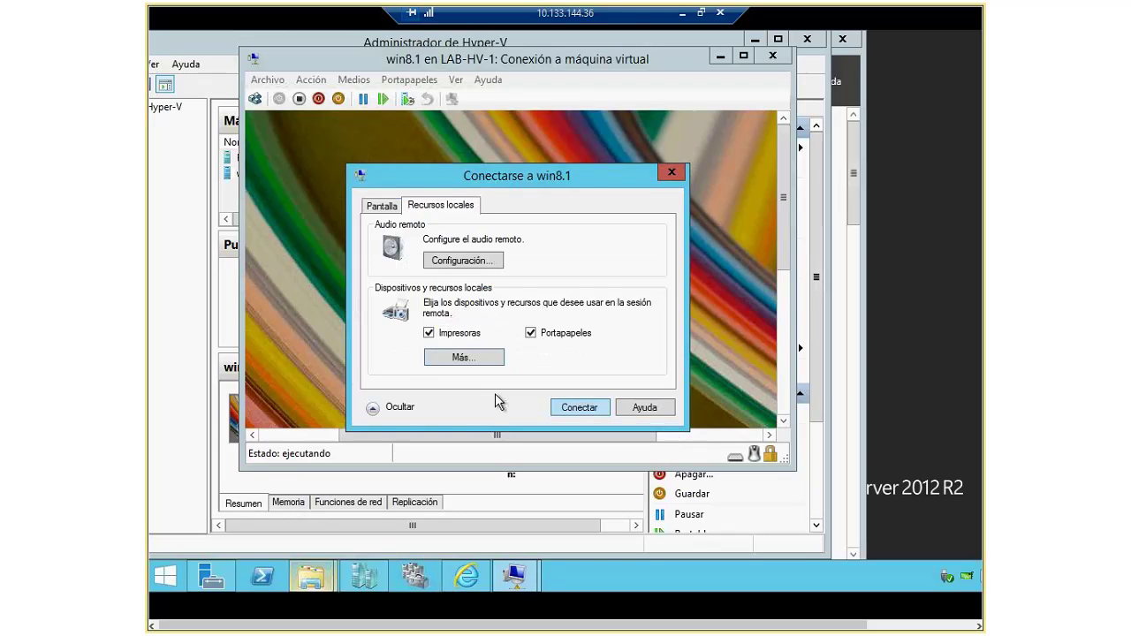
key(ctrl+Tab)
Step: Connect to win8.1 with these settings and shrink the connection window
click(590, 408)
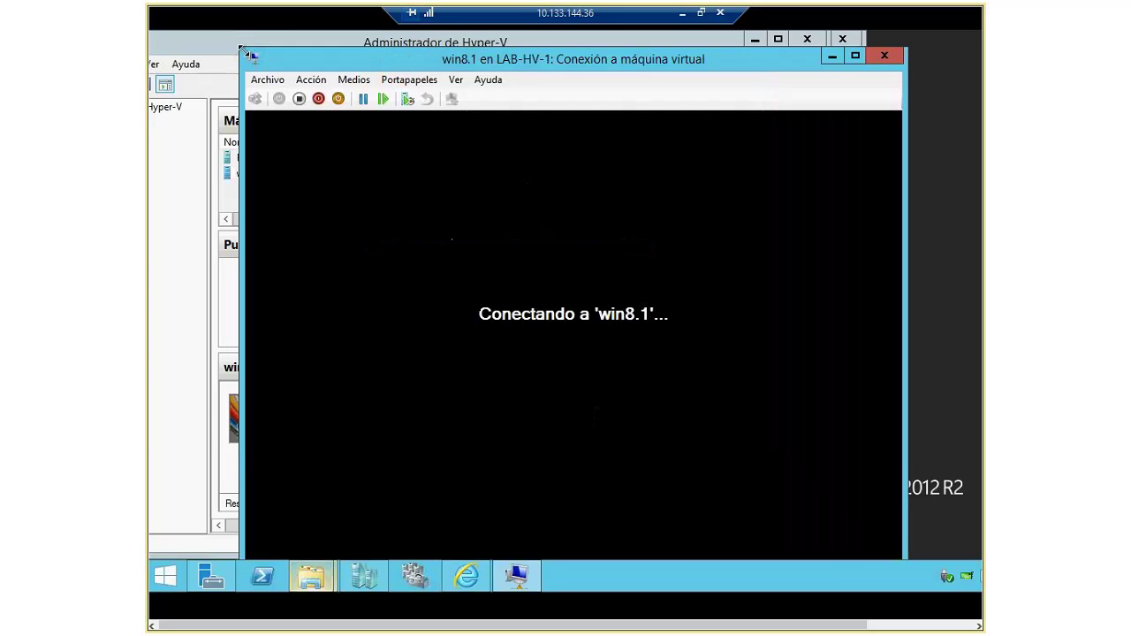
drag(250, 56, 345, 122)
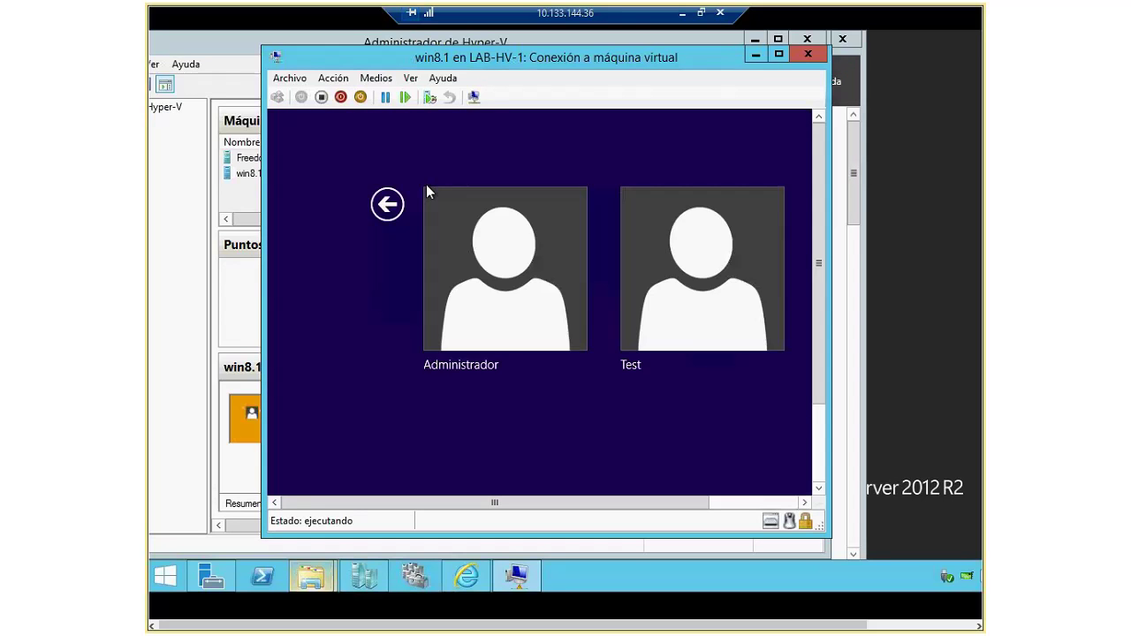
Step: Sign in to win8.1 as Administrador with the account password, then close its connection window
click(547, 297)
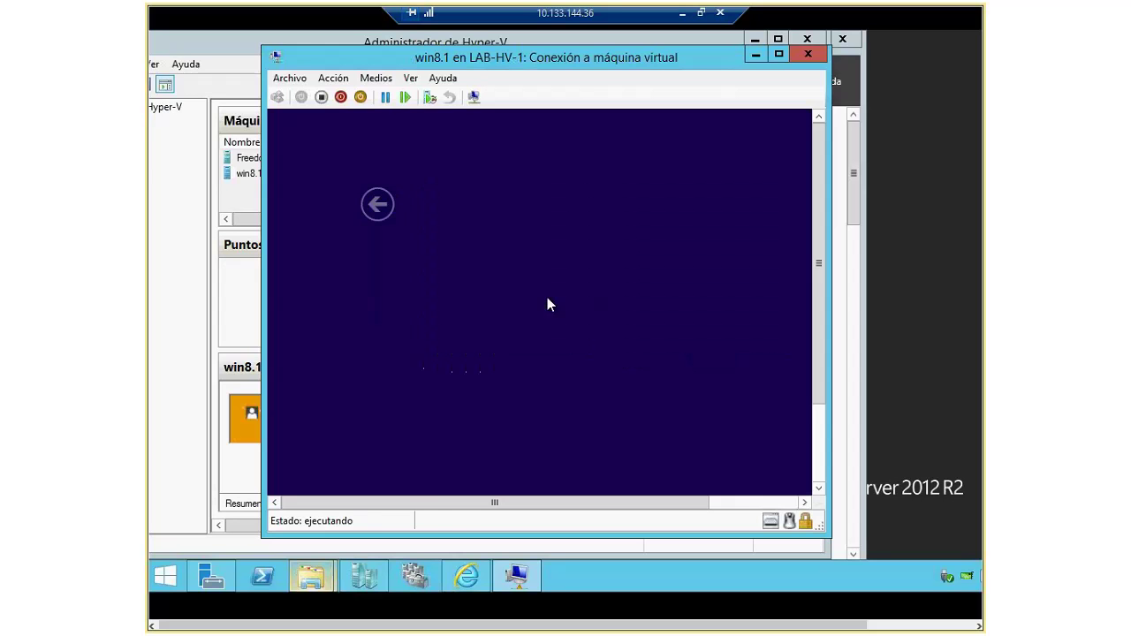
text(••••••••••)
key(Return)
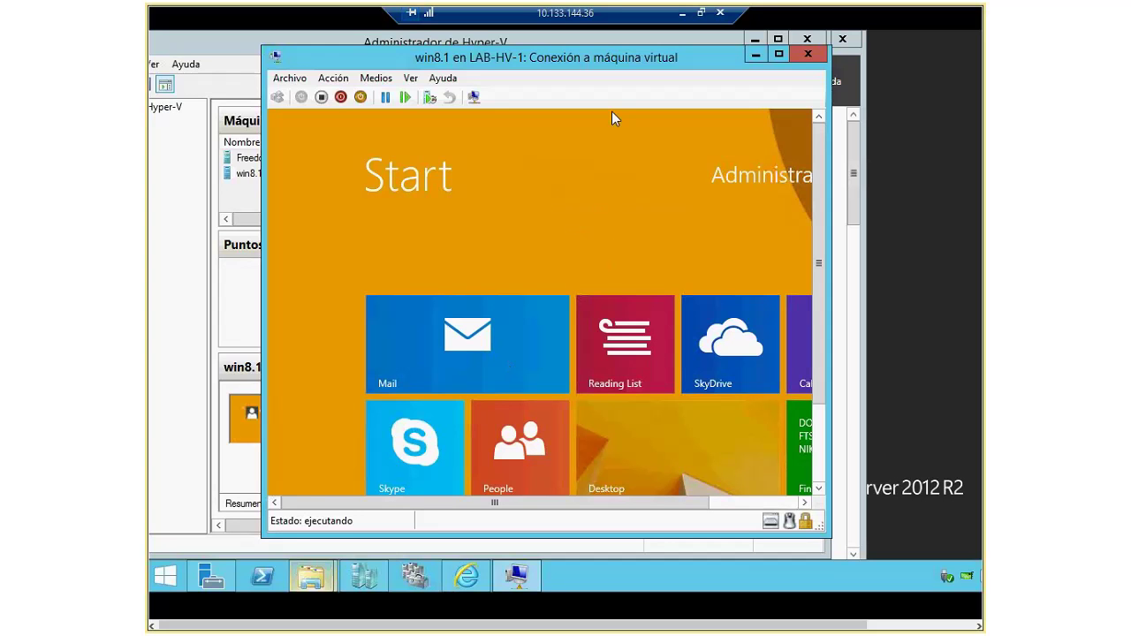
click(807, 54)
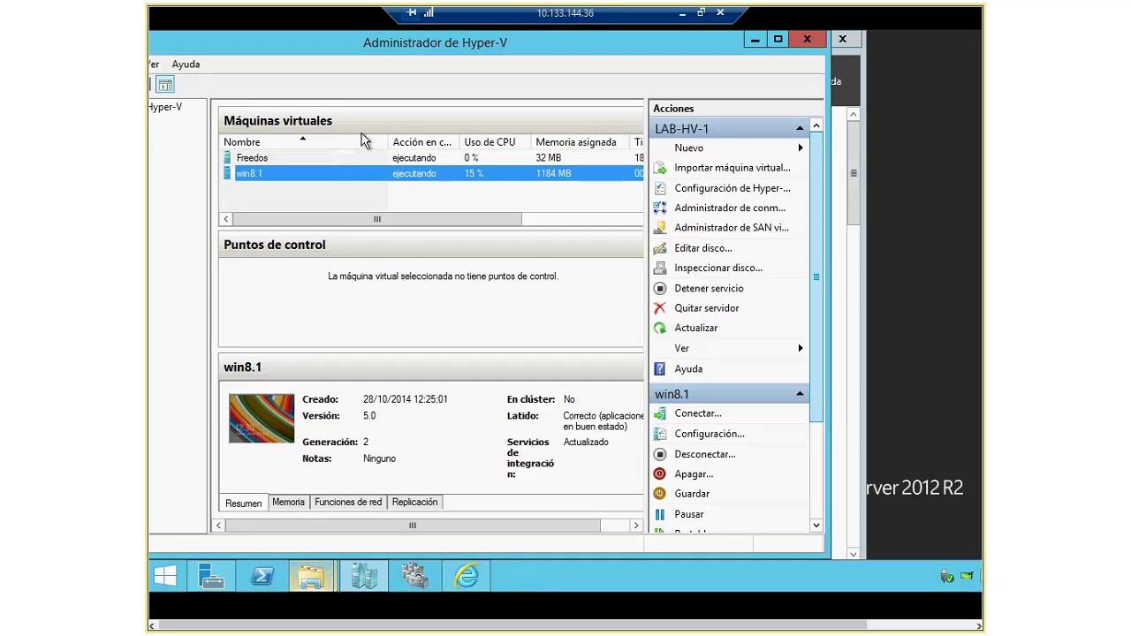
Step: Open the Freedos VM's settings, scroll the hardware list, and cancel without changes
click(243, 160)
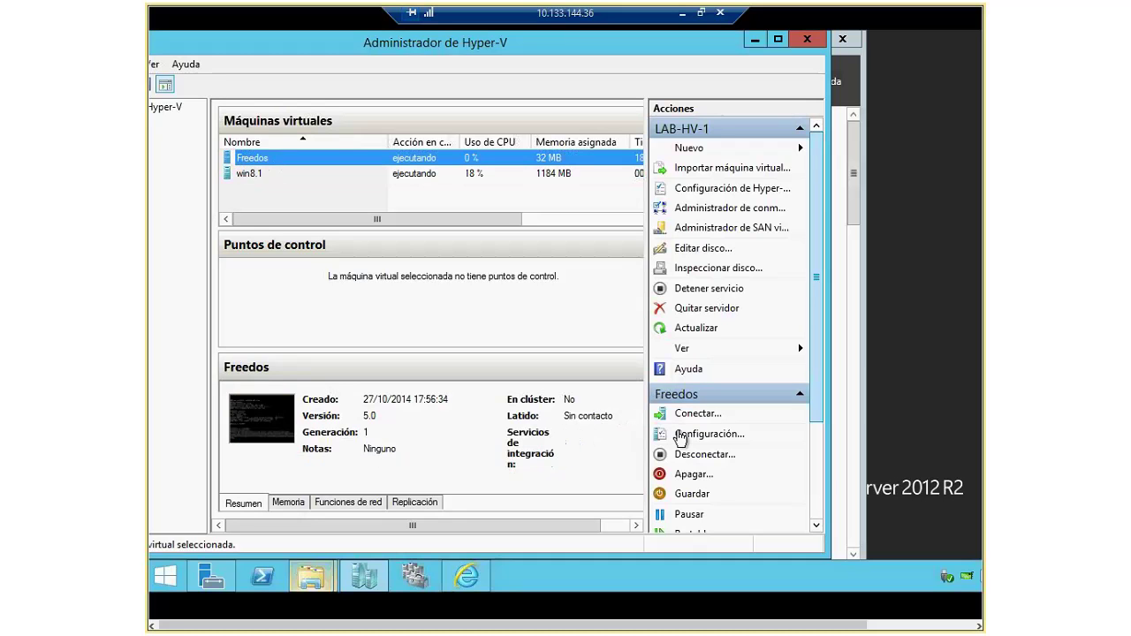
scroll(818, 420, down, 2)
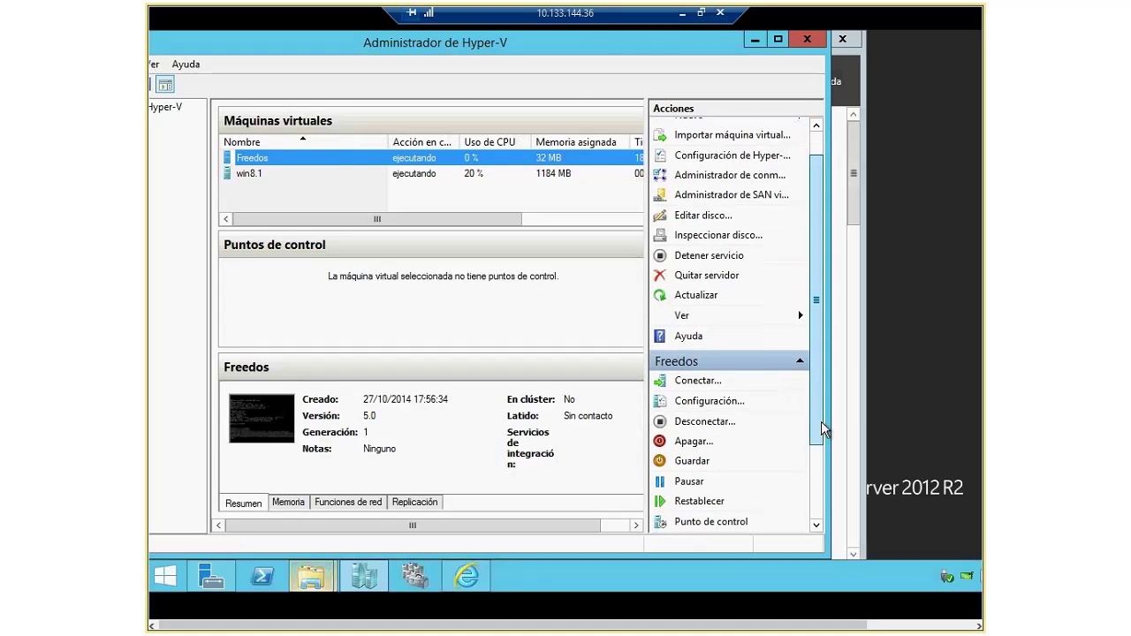
click(711, 403)
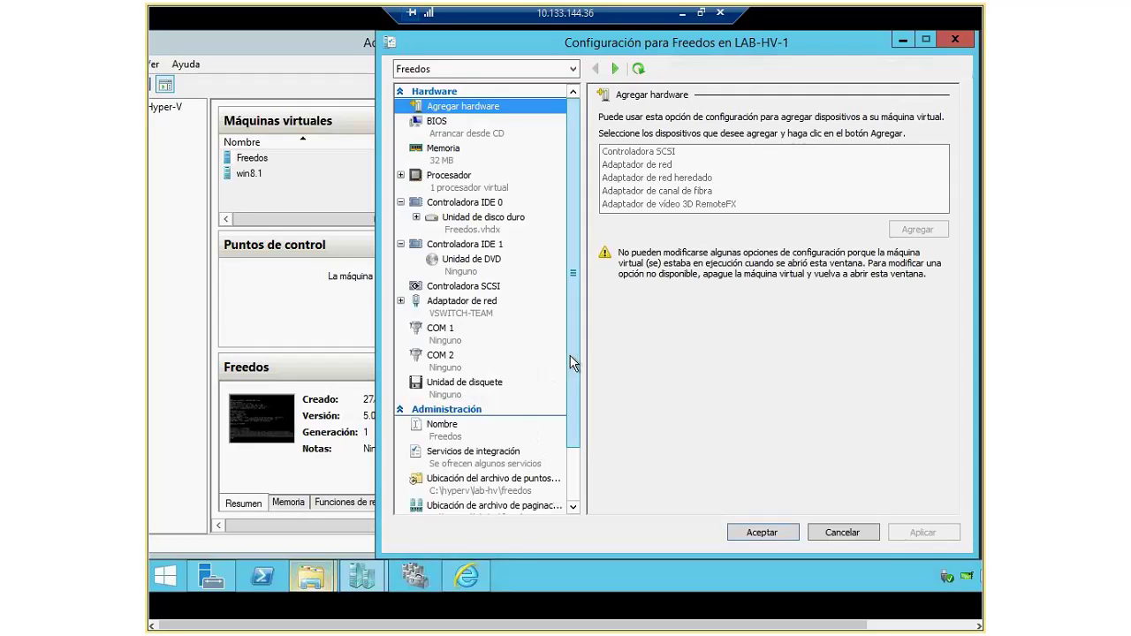
drag(570, 362, 585, 405)
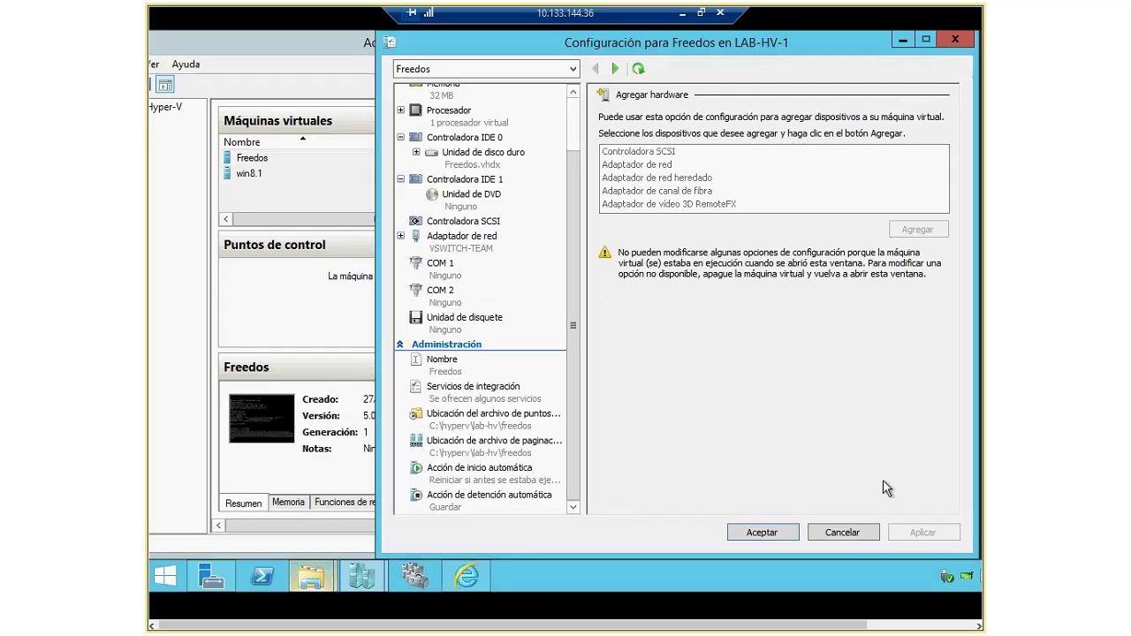
click(843, 534)
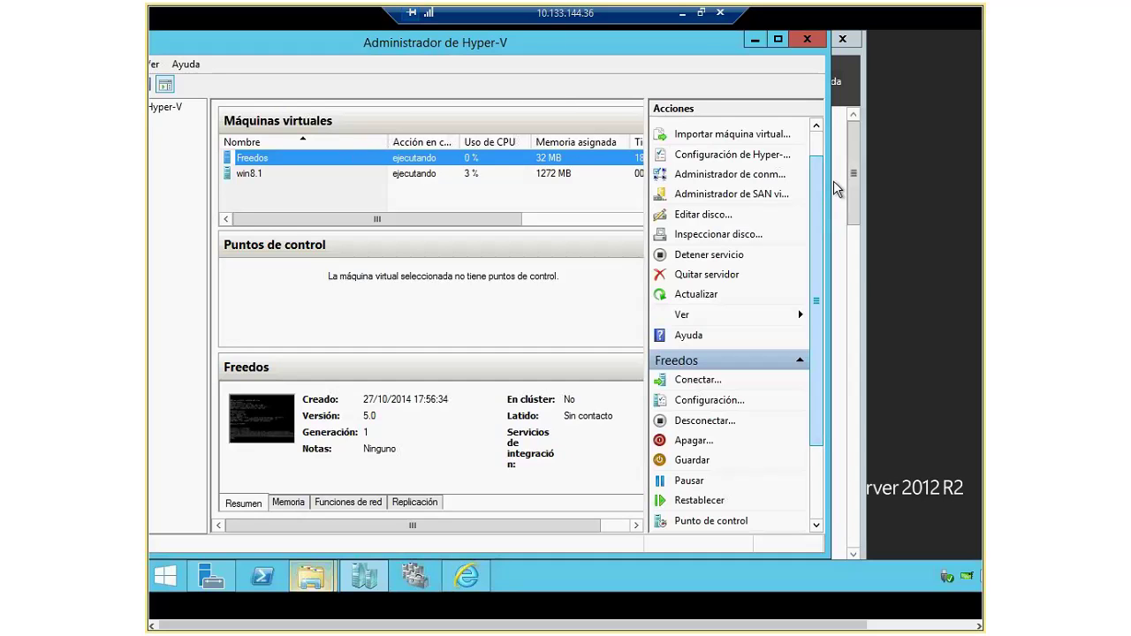
drag(716, 44, 742, 44)
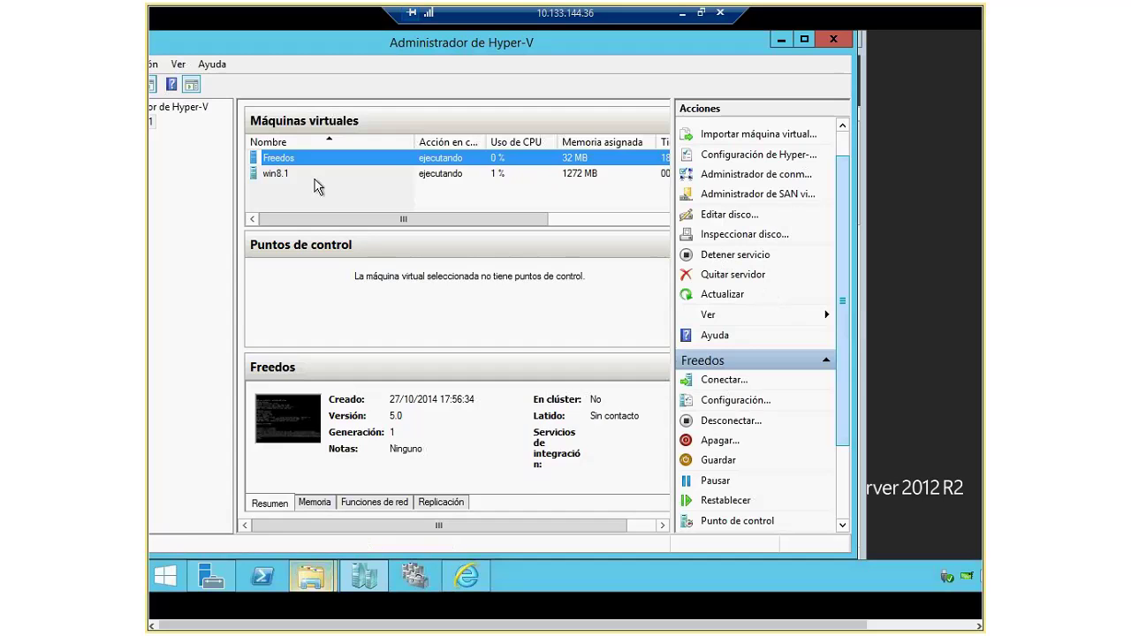
Step: Open and close LAB-HV-1's Configuración de Hyper-V without changing anything
click(285, 175)
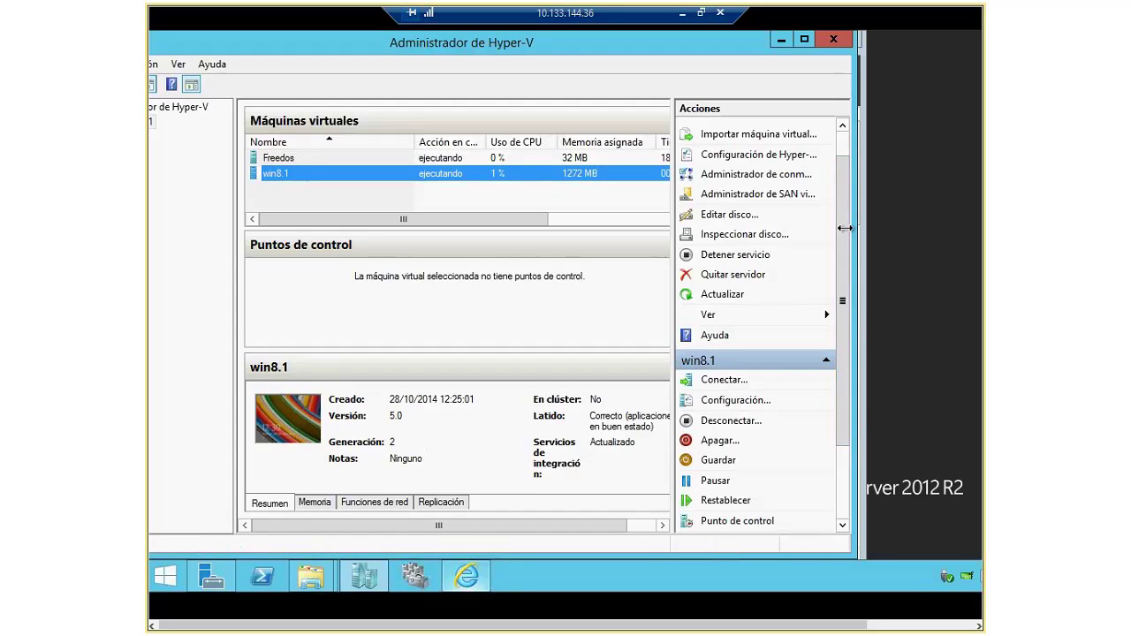
drag(465, 62, 762, 52)
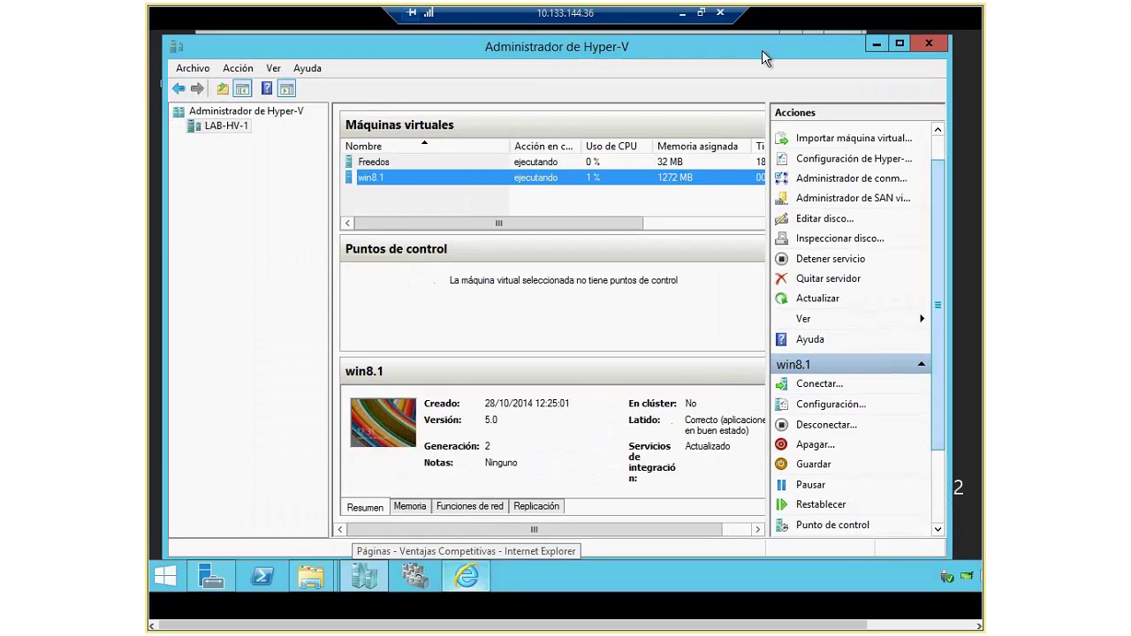
click(218, 130)
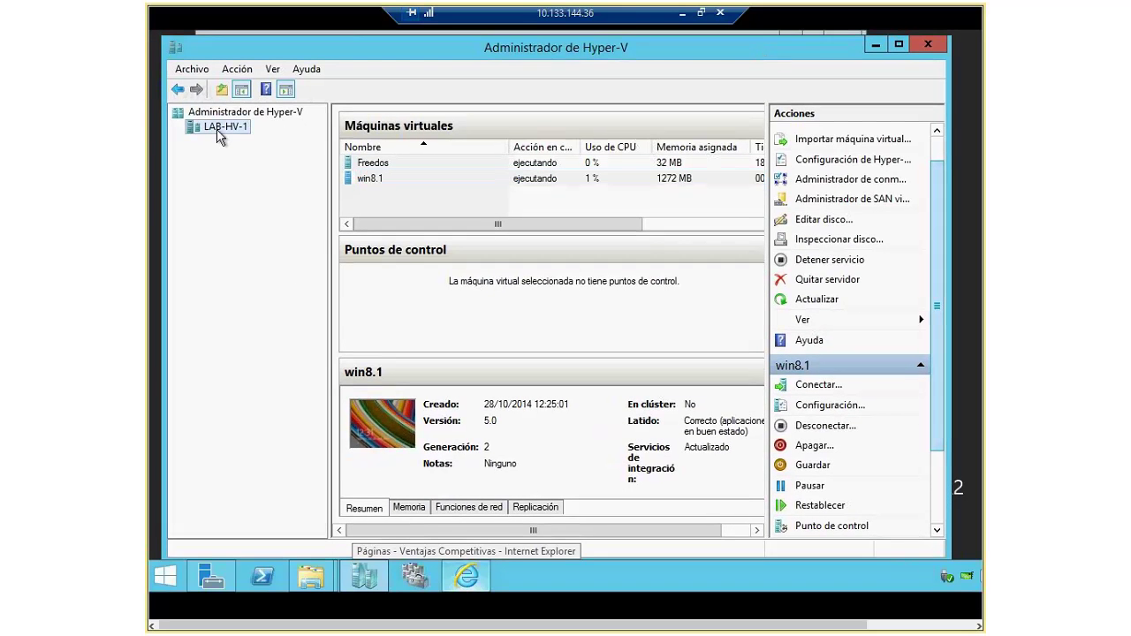
click(855, 160)
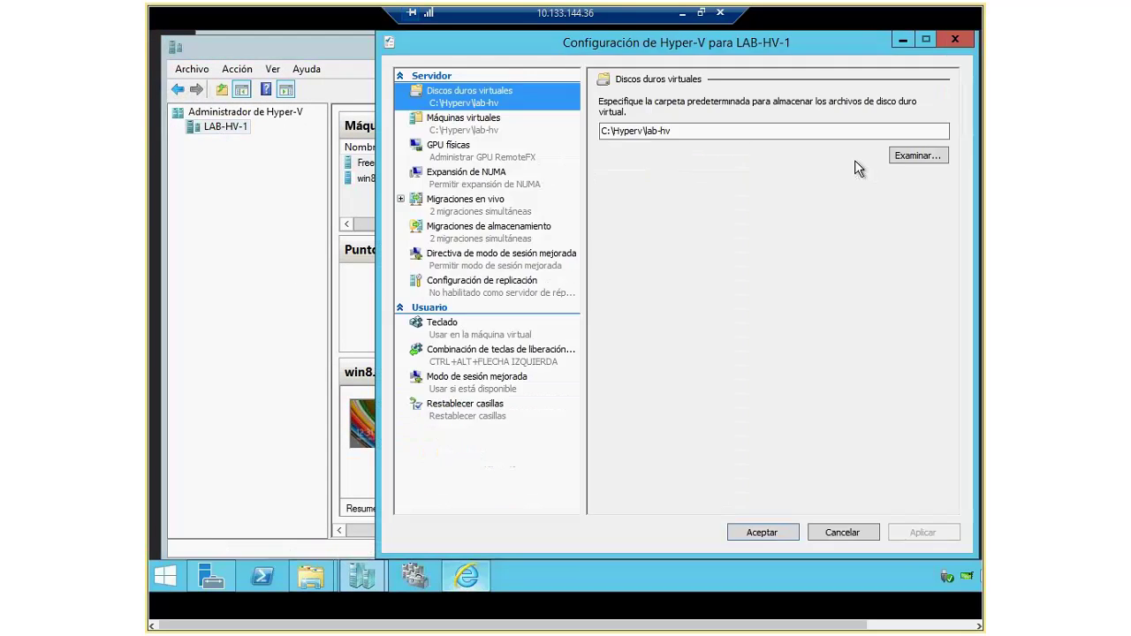
click(947, 44)
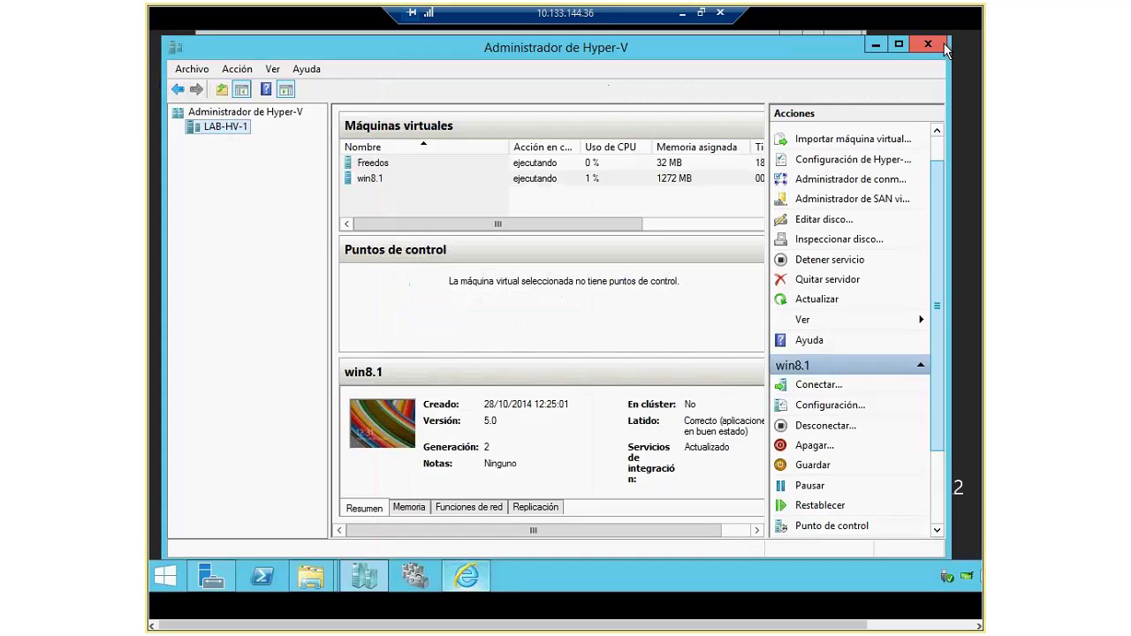
Step: Widen the Acciones pane, then open and cancel the Administrador de SAN virtual
drag(767, 178, 651, 178)
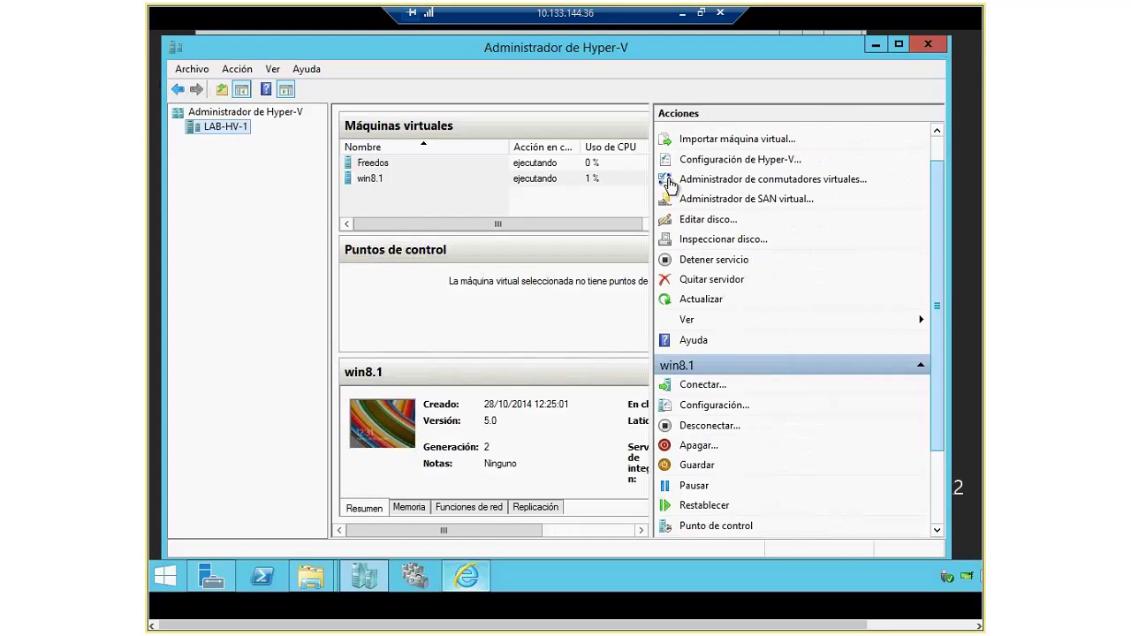
click(744, 199)
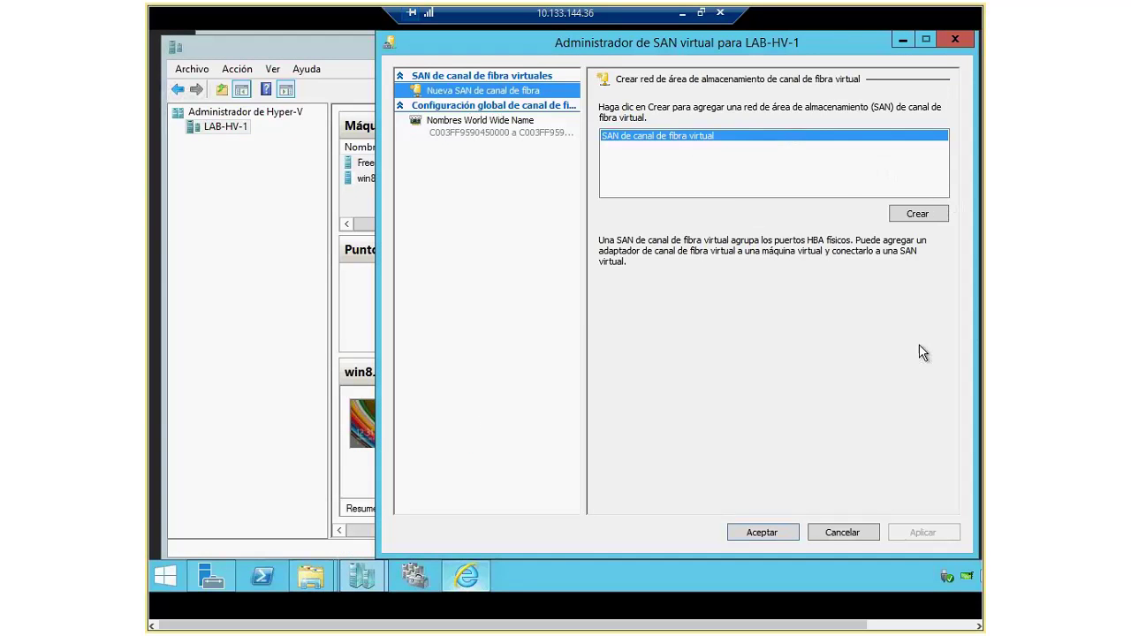
click(854, 532)
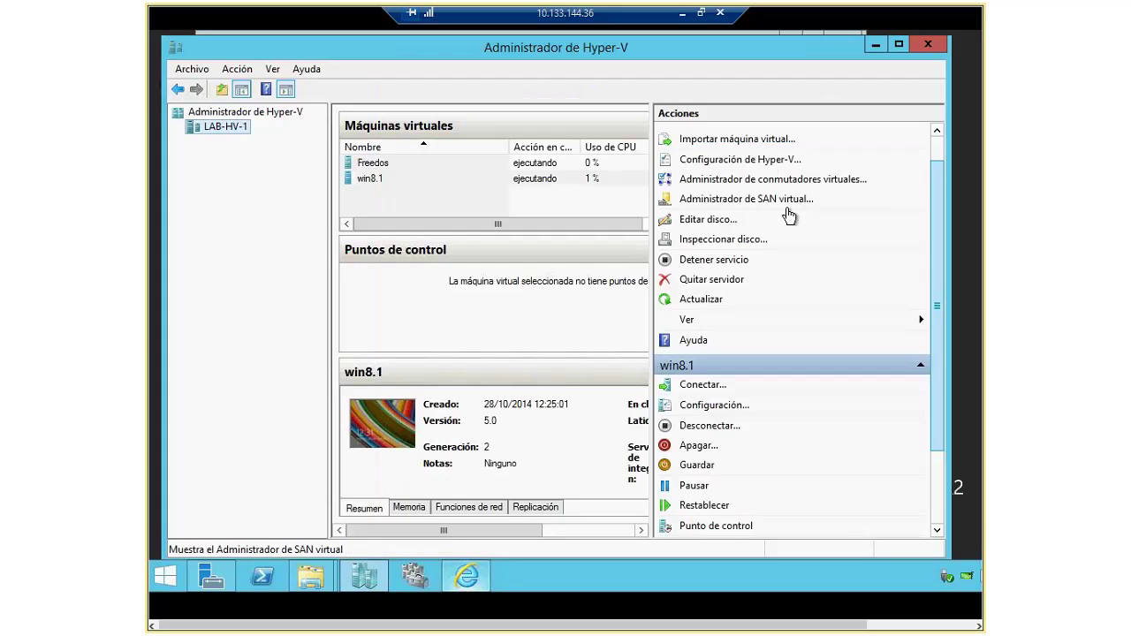
click(742, 161)
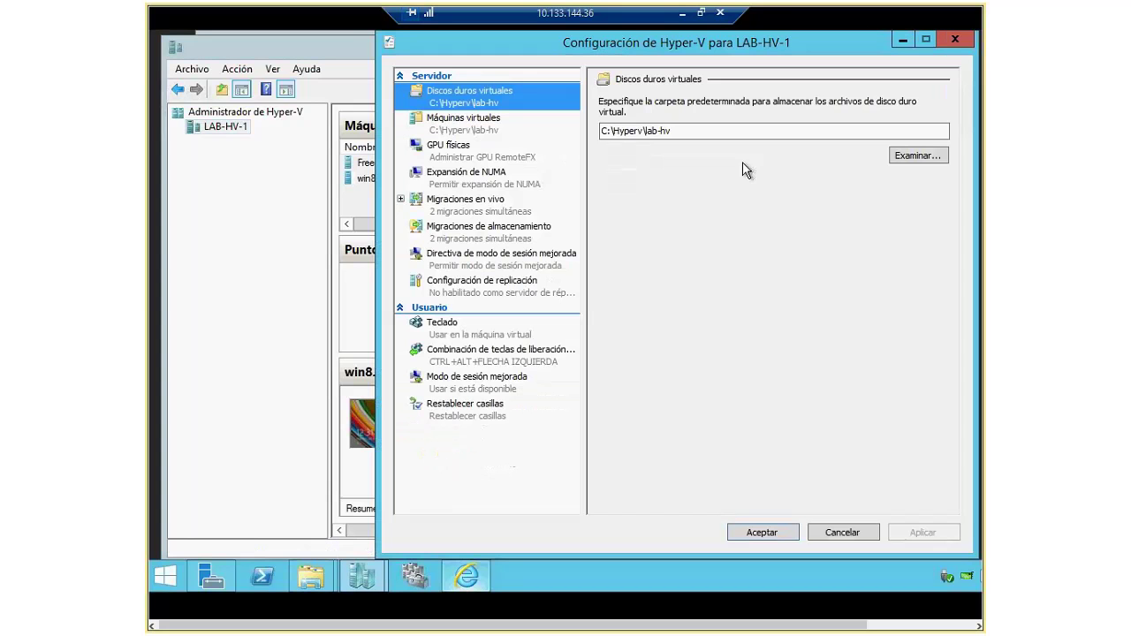
drag(637, 42, 616, 42)
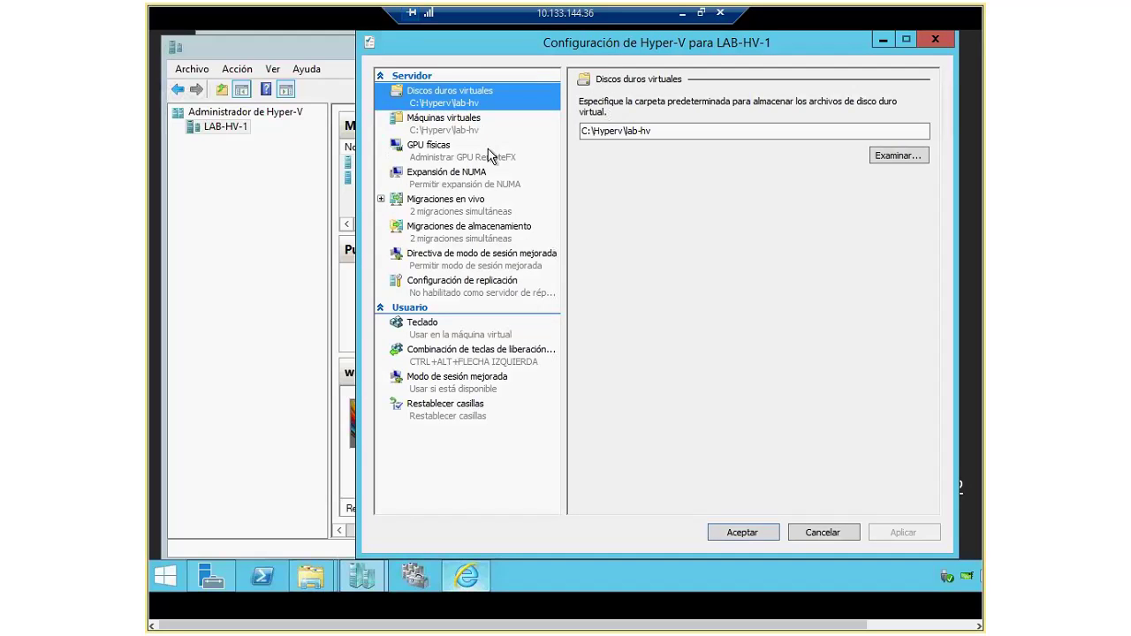
click(446, 161)
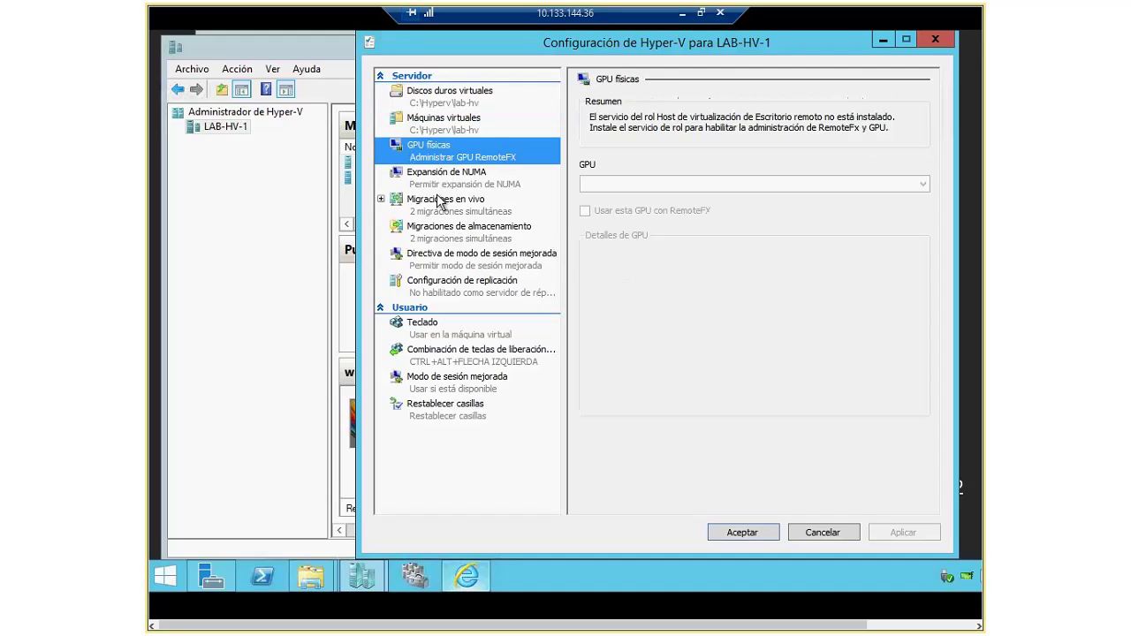
click(440, 186)
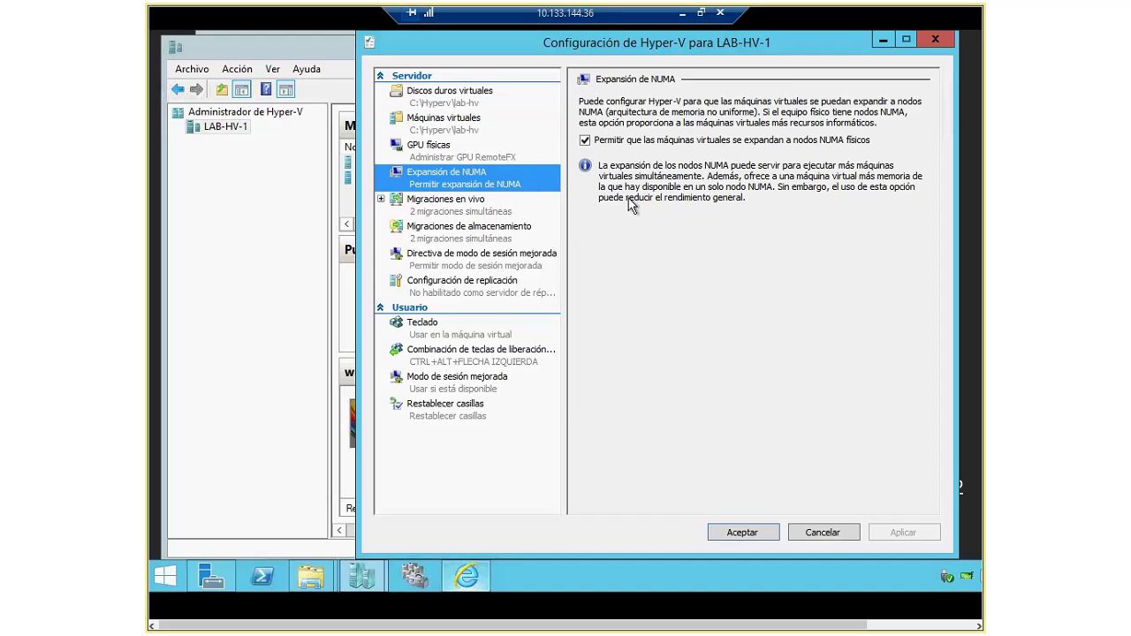
click(434, 160)
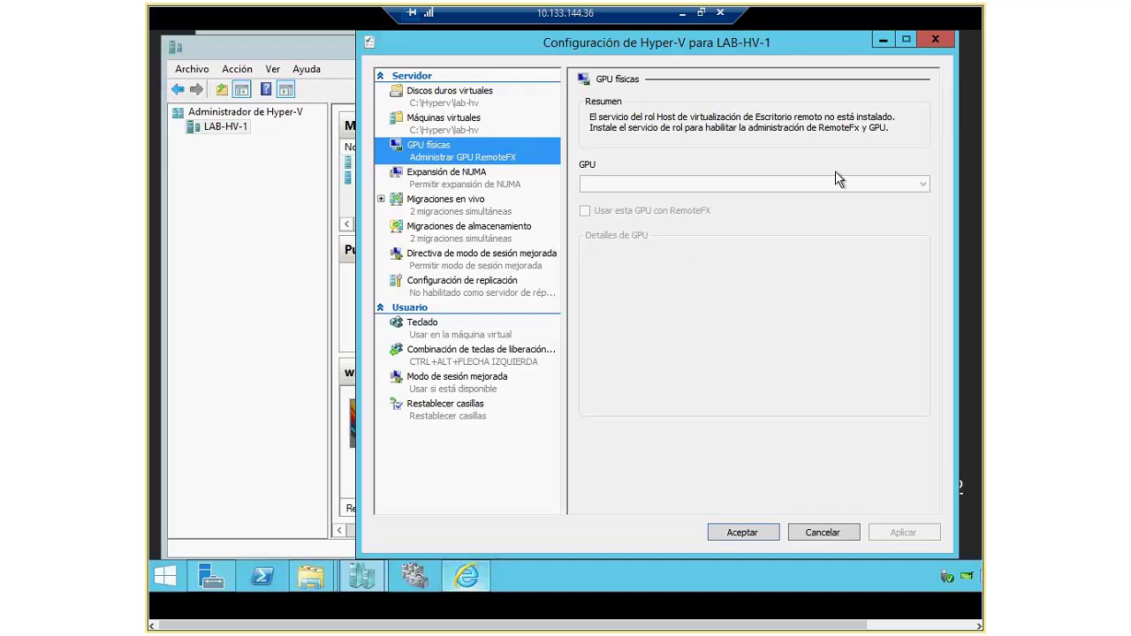
click(448, 209)
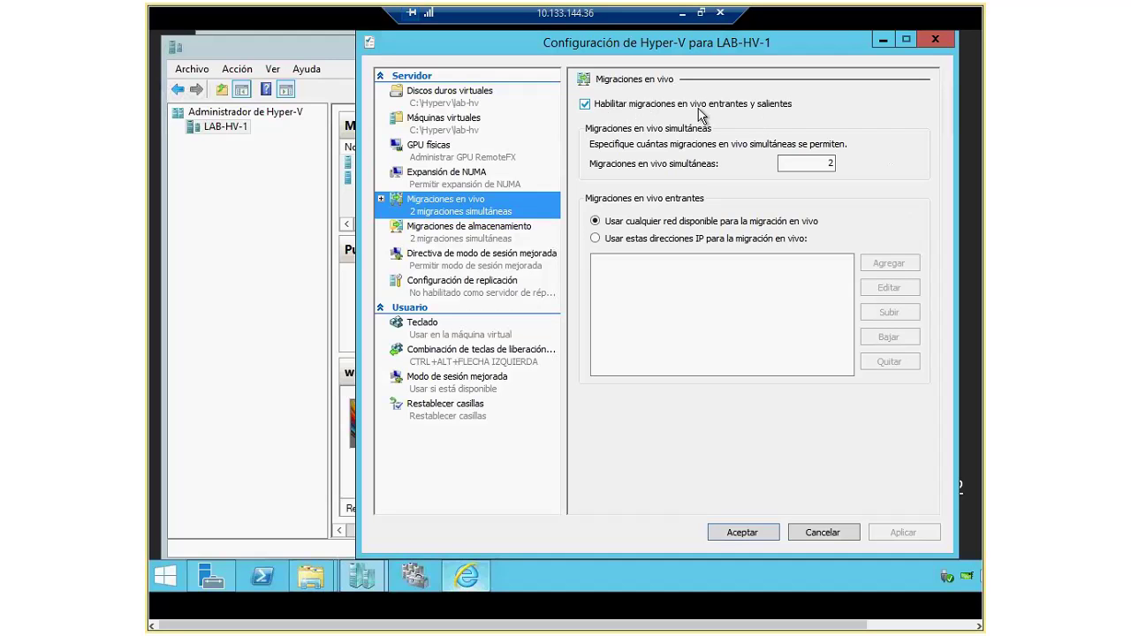
click(462, 233)
click(457, 208)
click(482, 235)
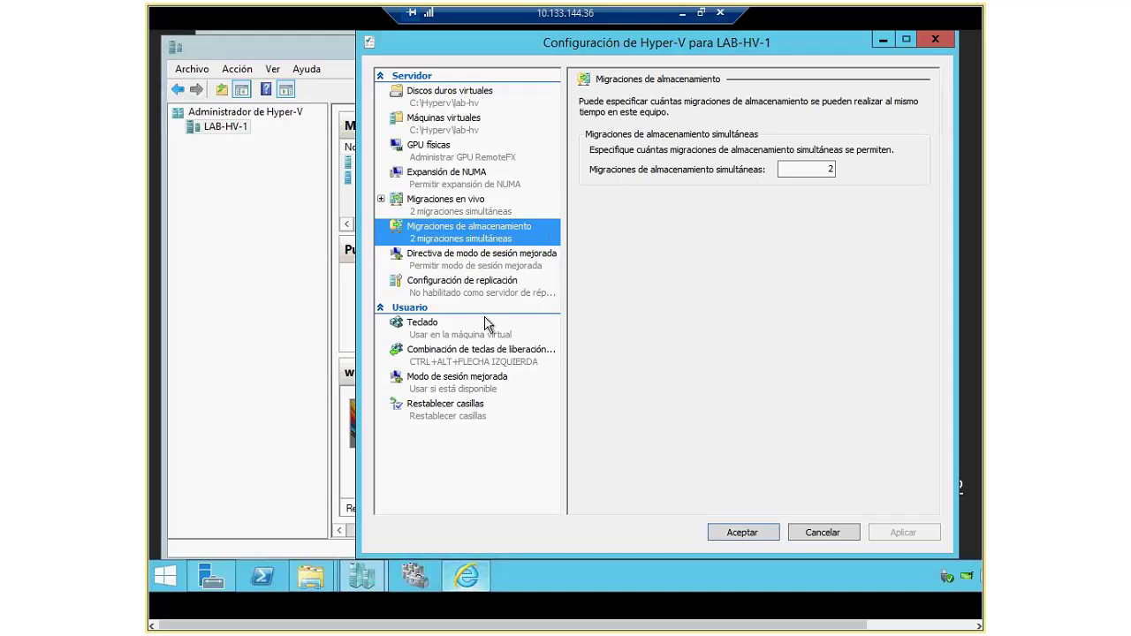
click(453, 215)
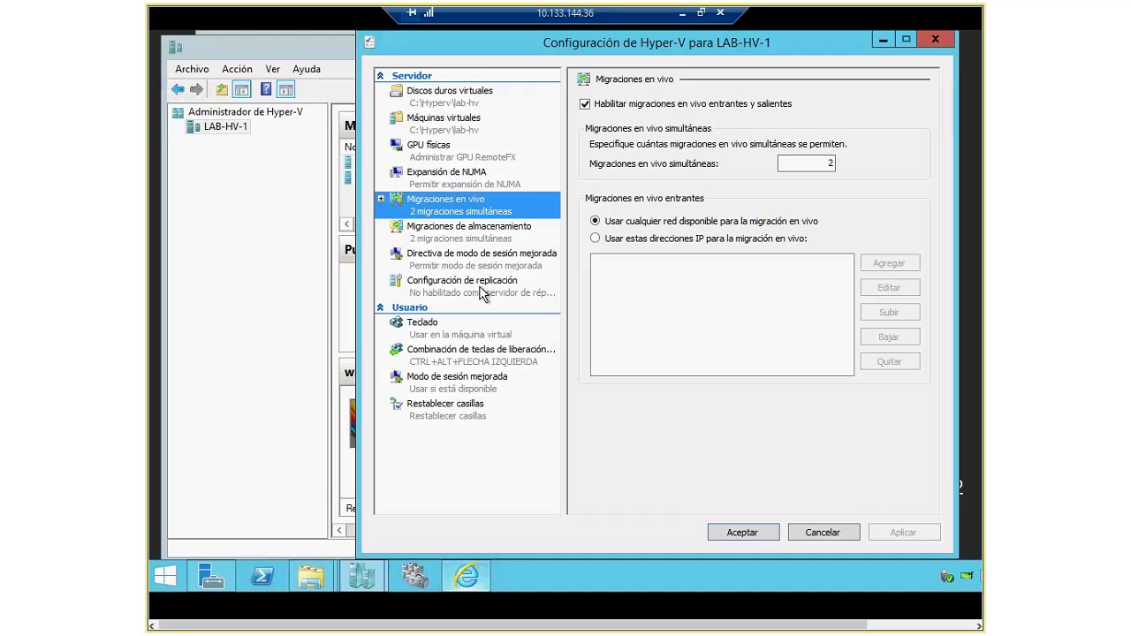
click(461, 232)
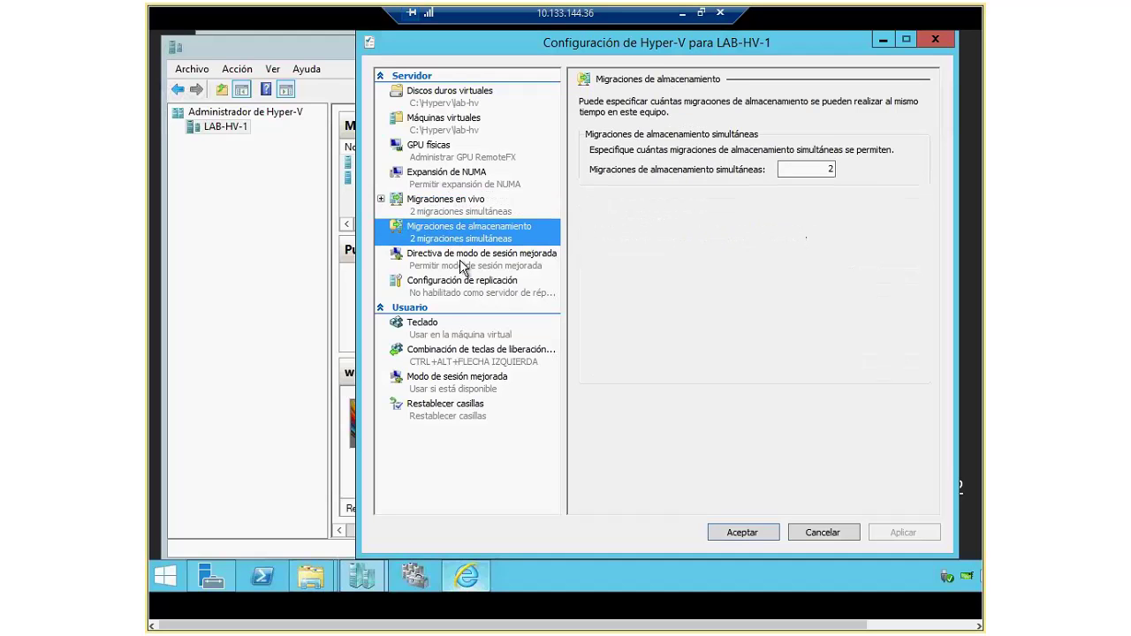
click(460, 262)
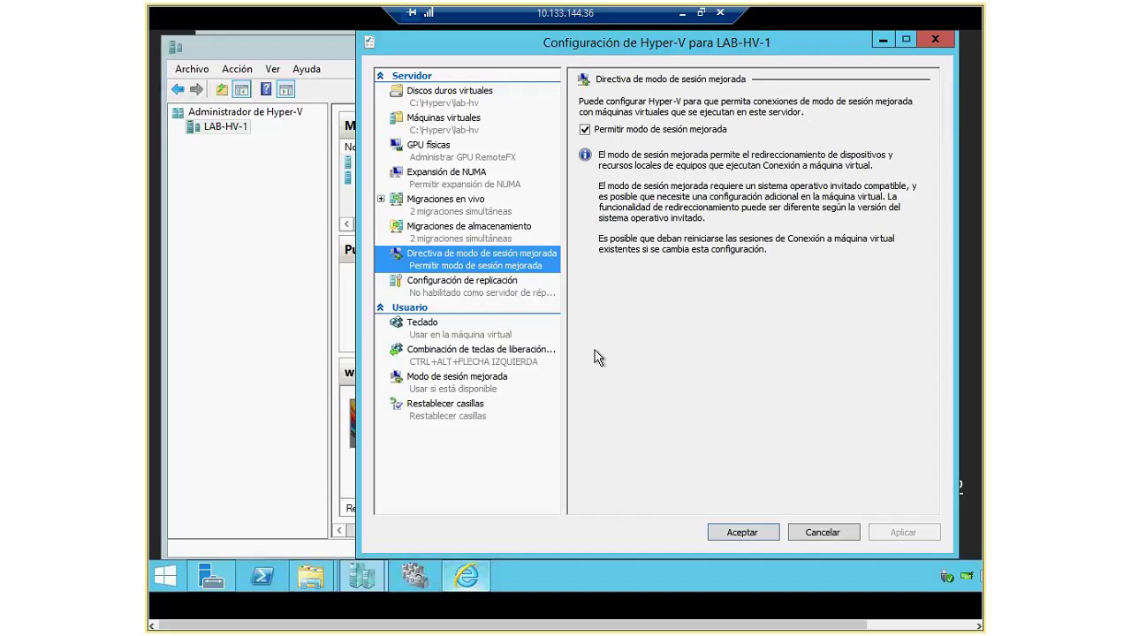
click(822, 533)
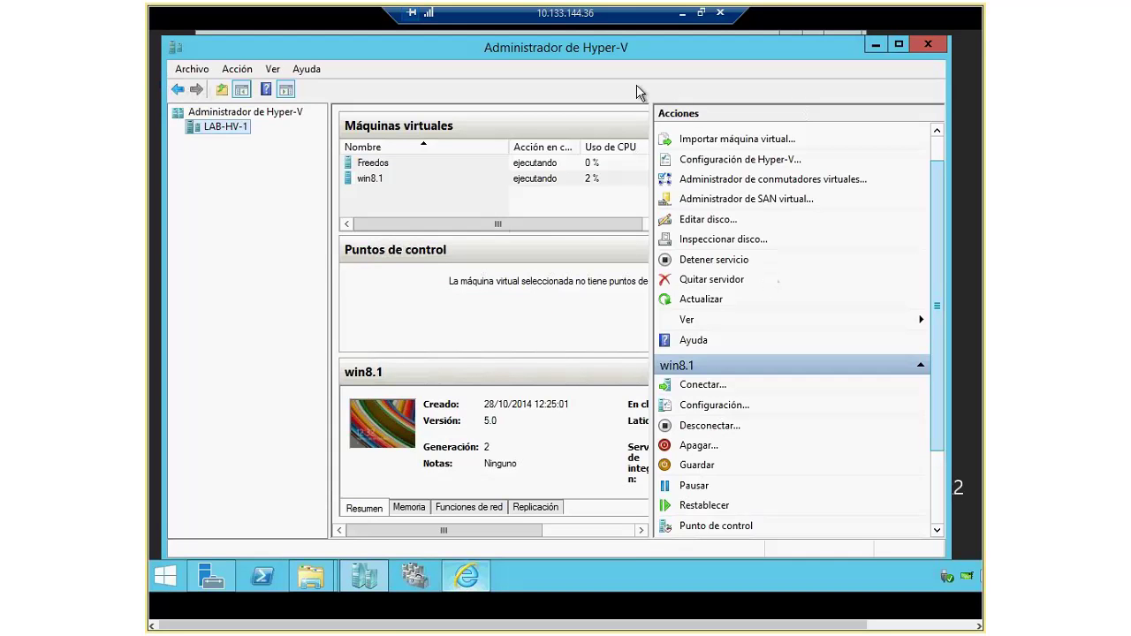
Step: Show LAB-HV-2 full screen and review its storage and live migration settings unchanged
key(ctrl+alt+Break)
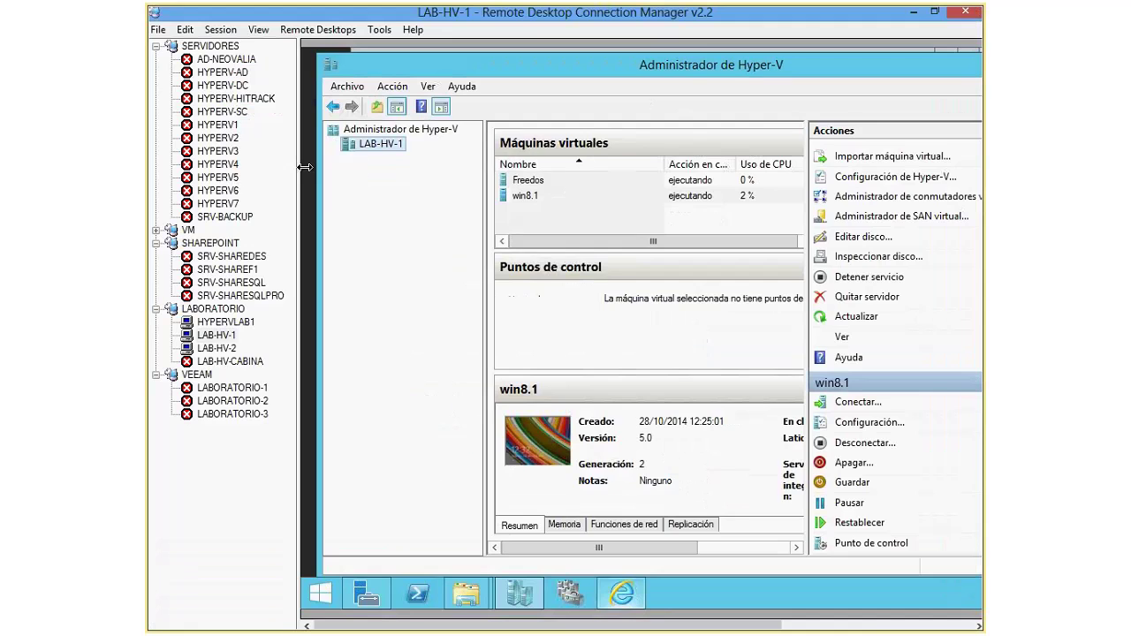
key(Down)
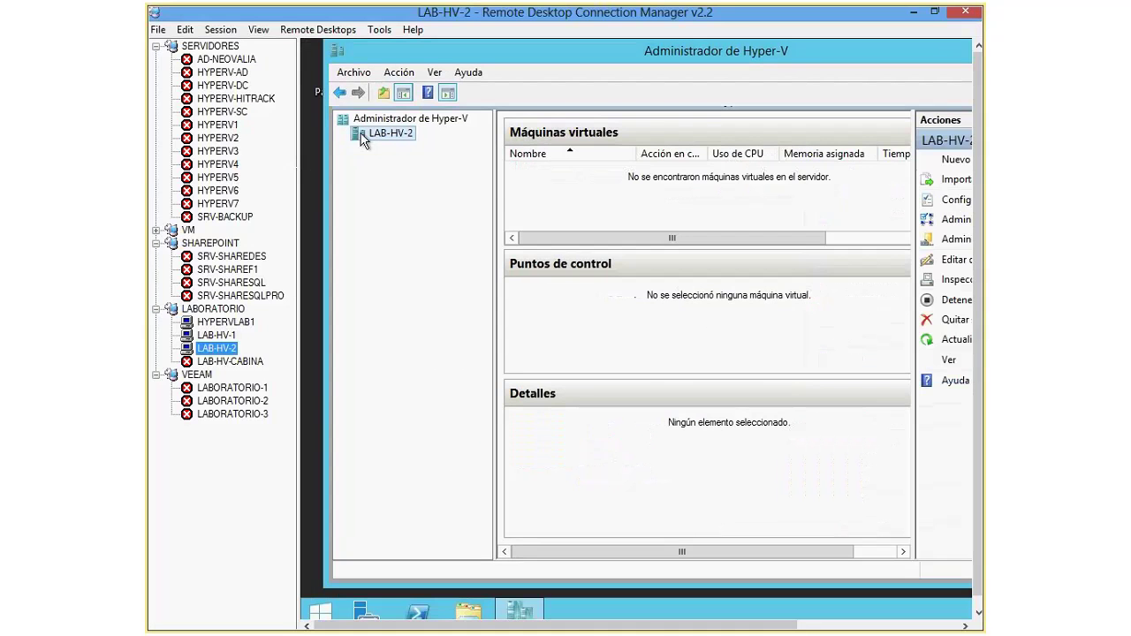
click(218, 31)
click(263, 185)
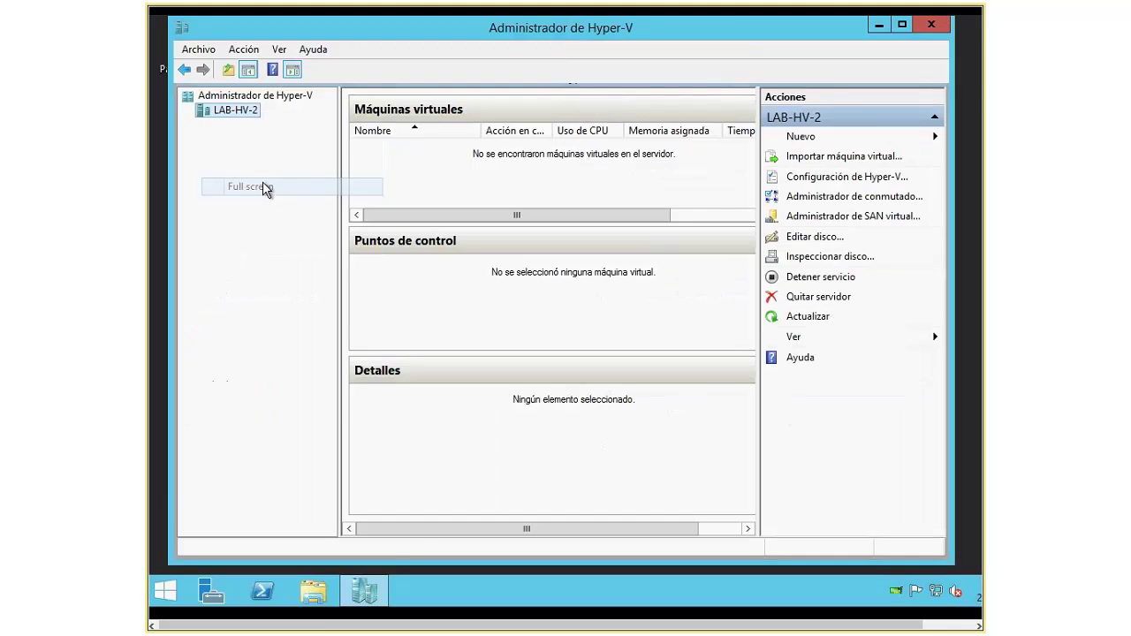
click(844, 176)
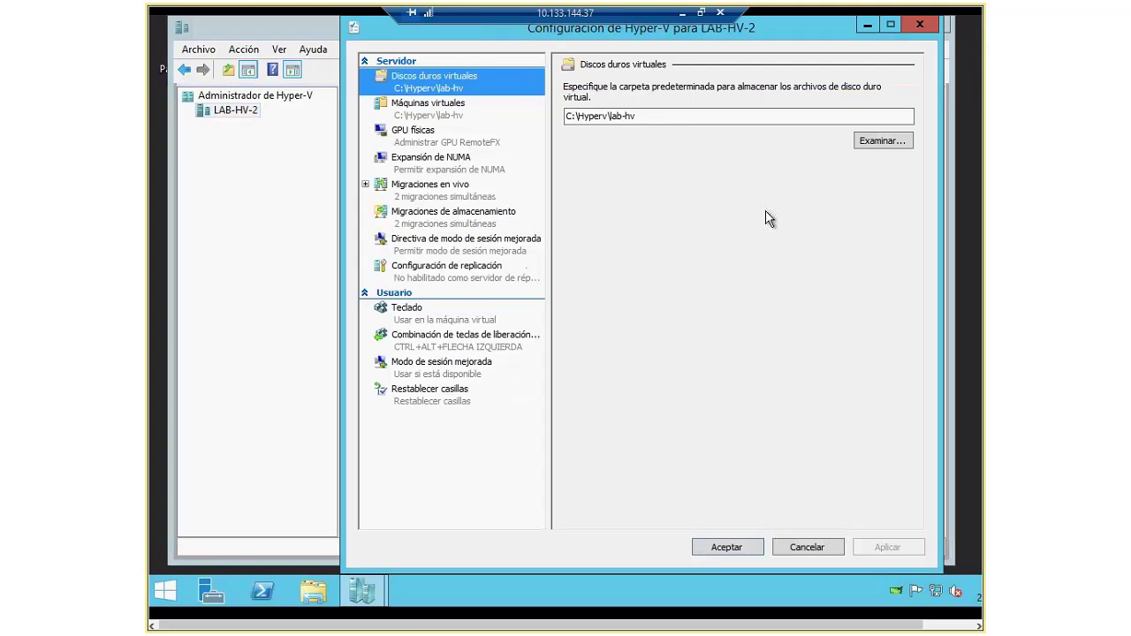
click(441, 215)
click(438, 196)
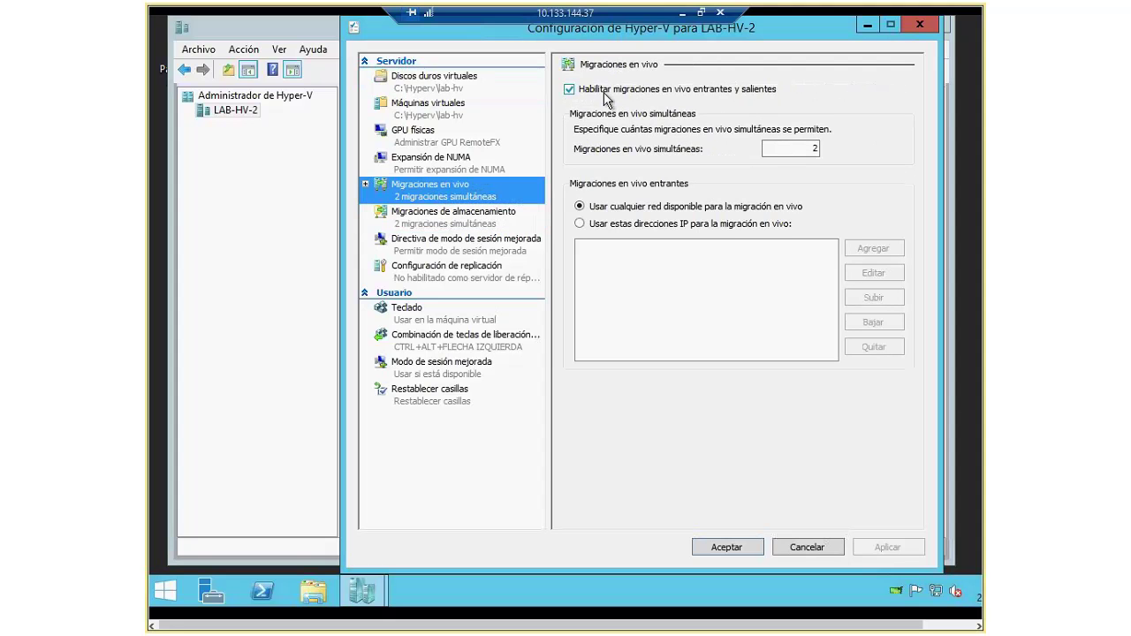
click(823, 548)
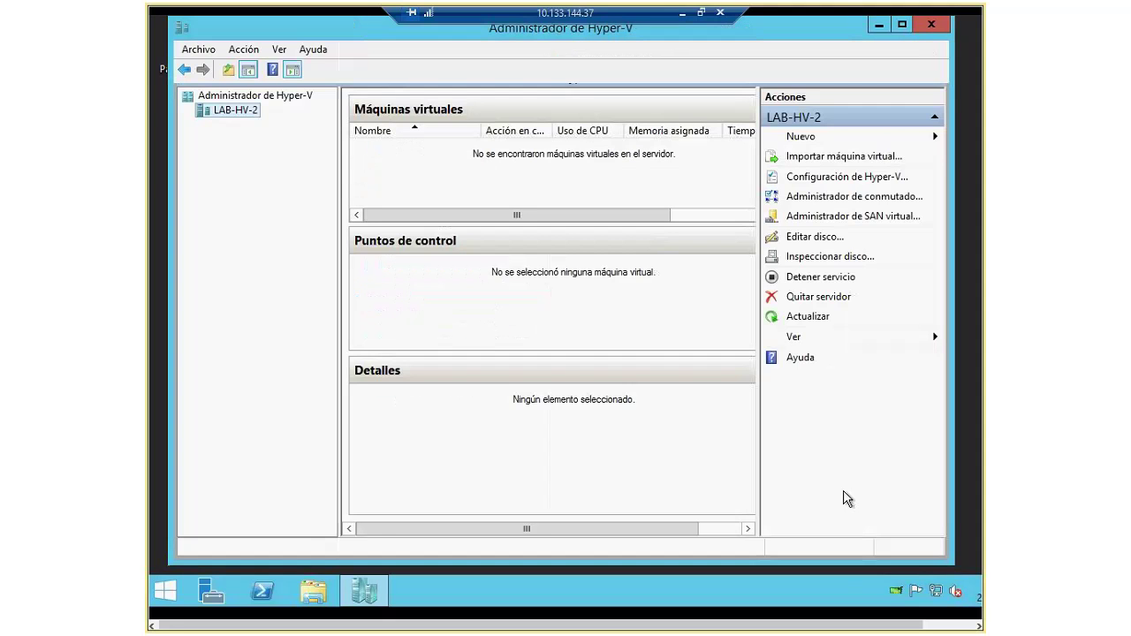
Step: Return to LAB-HV-1 in full screen and widen its VM list to show memory and uptime
click(700, 14)
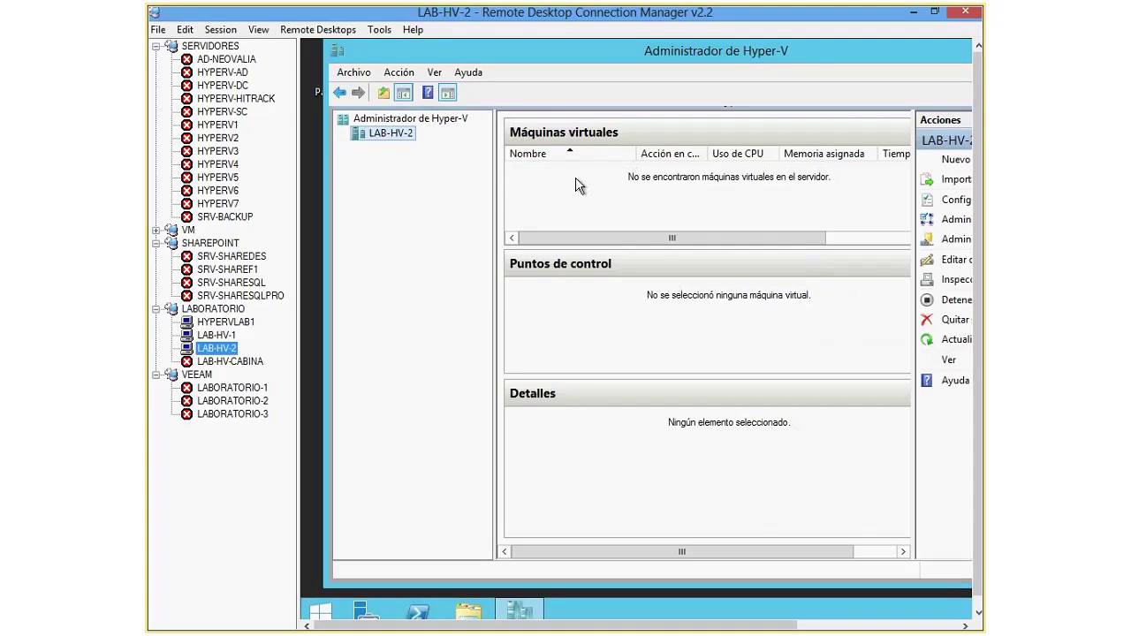
key(Up)
key(alt+s)
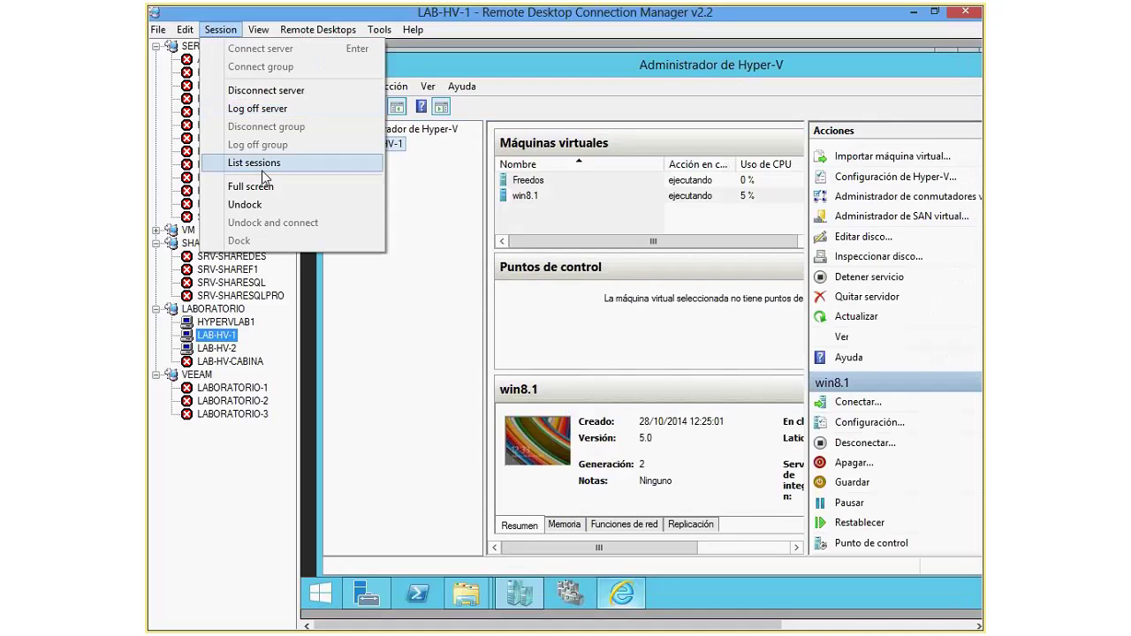
click(271, 182)
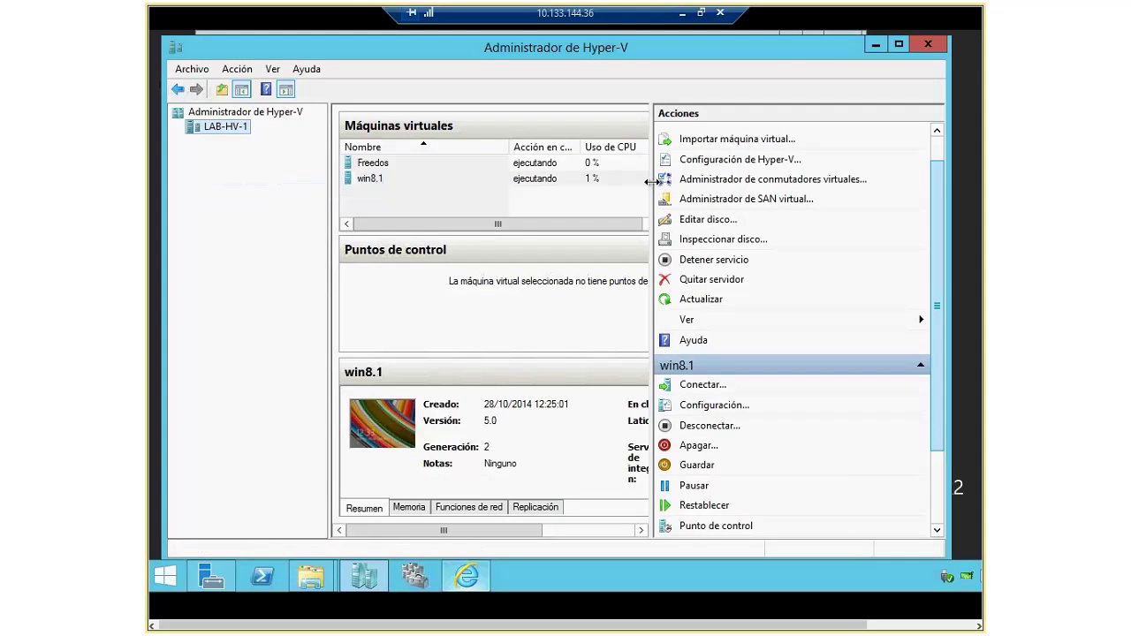
drag(651, 177, 810, 169)
click(798, 179)
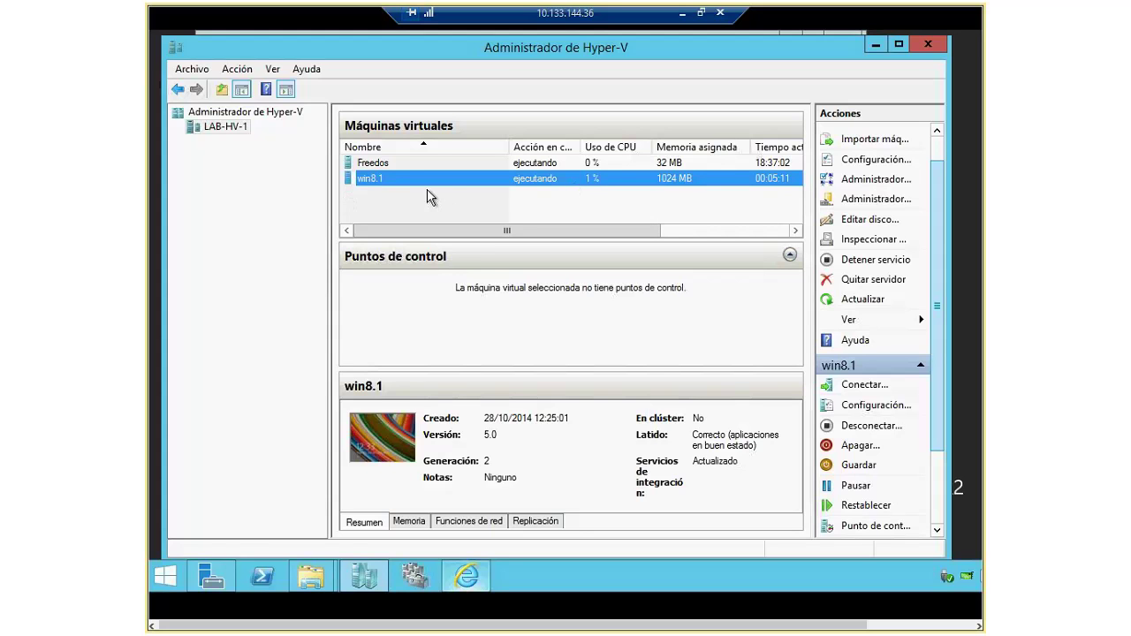
Step: Start the Mover wizard for Freedos, choosing to move the whole virtual machine
click(385, 163)
right_click(385, 163)
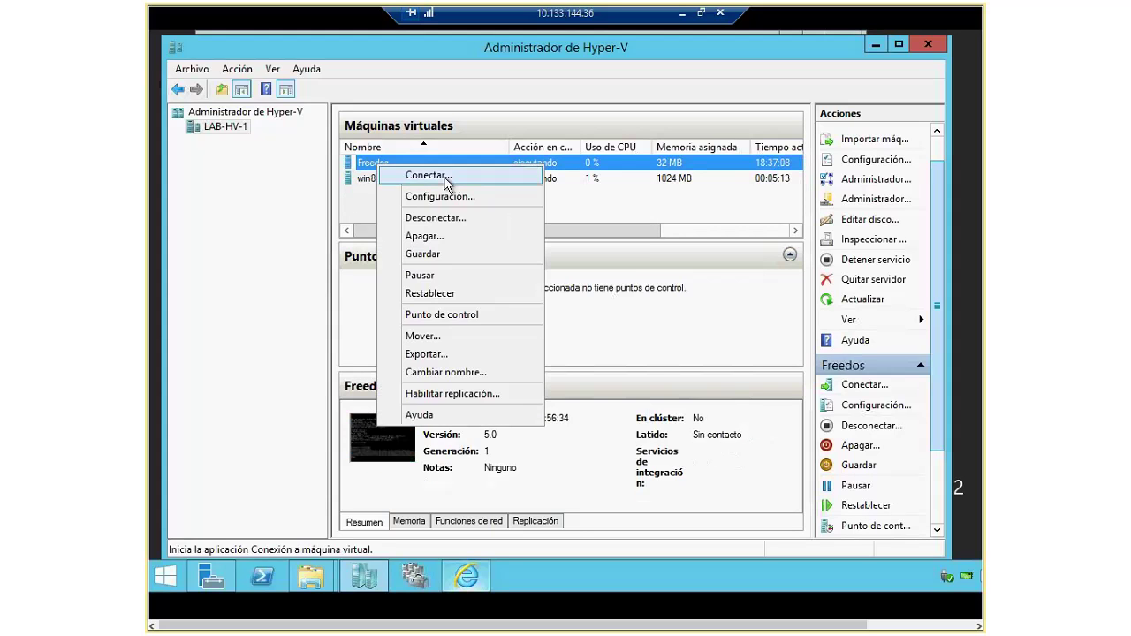
click(460, 339)
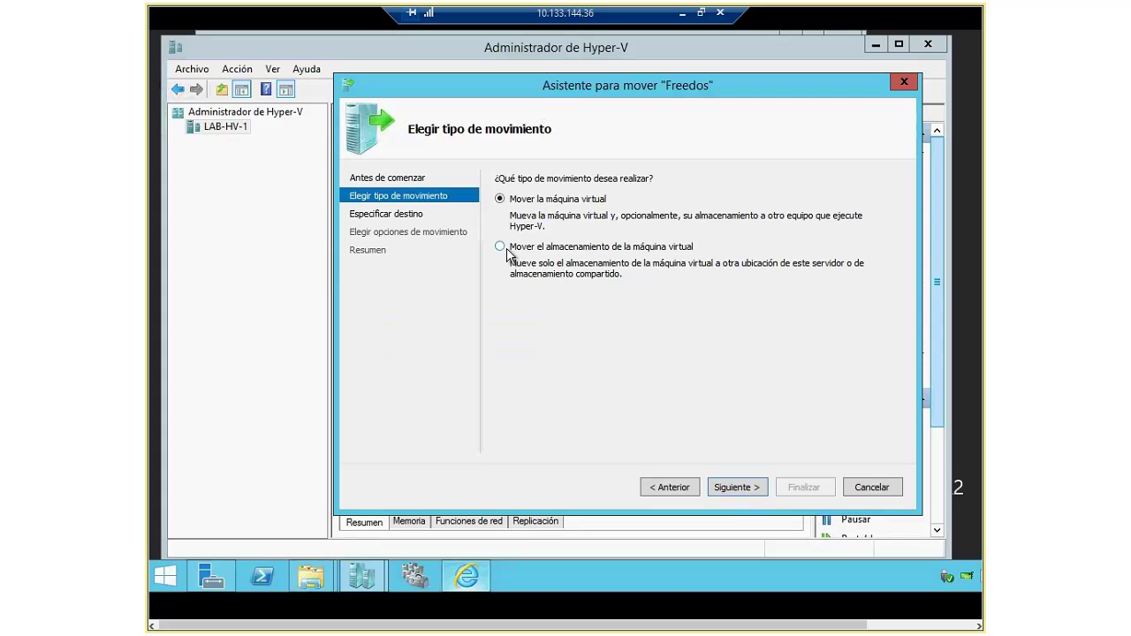
click(744, 488)
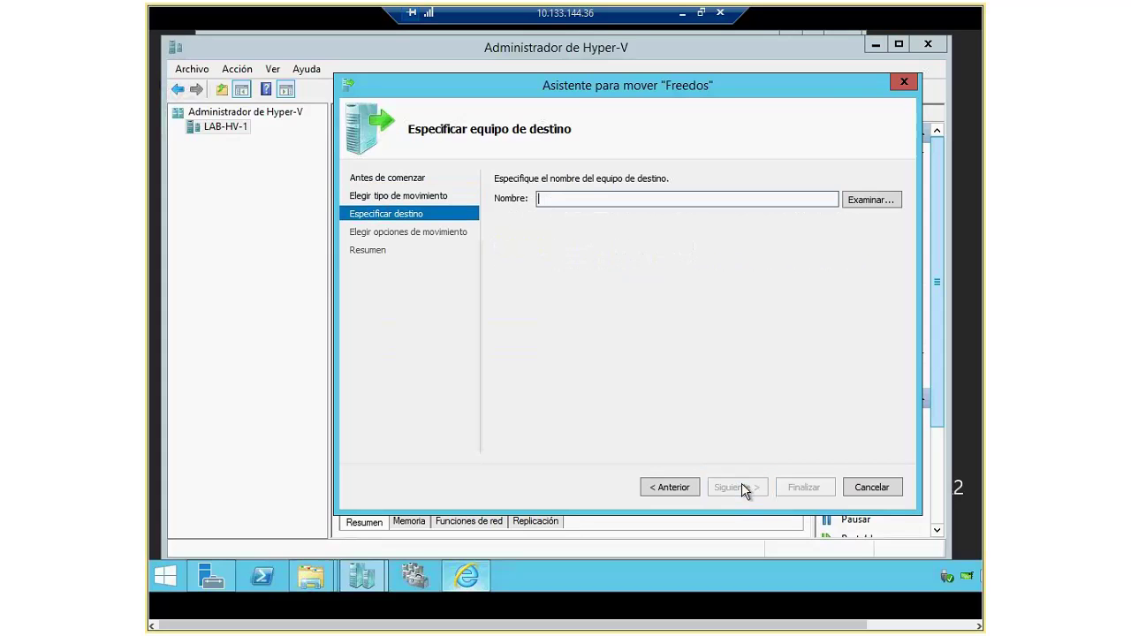
Step: Set LAB-HV-2 as the destination computer and keep all VM data in one location
click(872, 200)
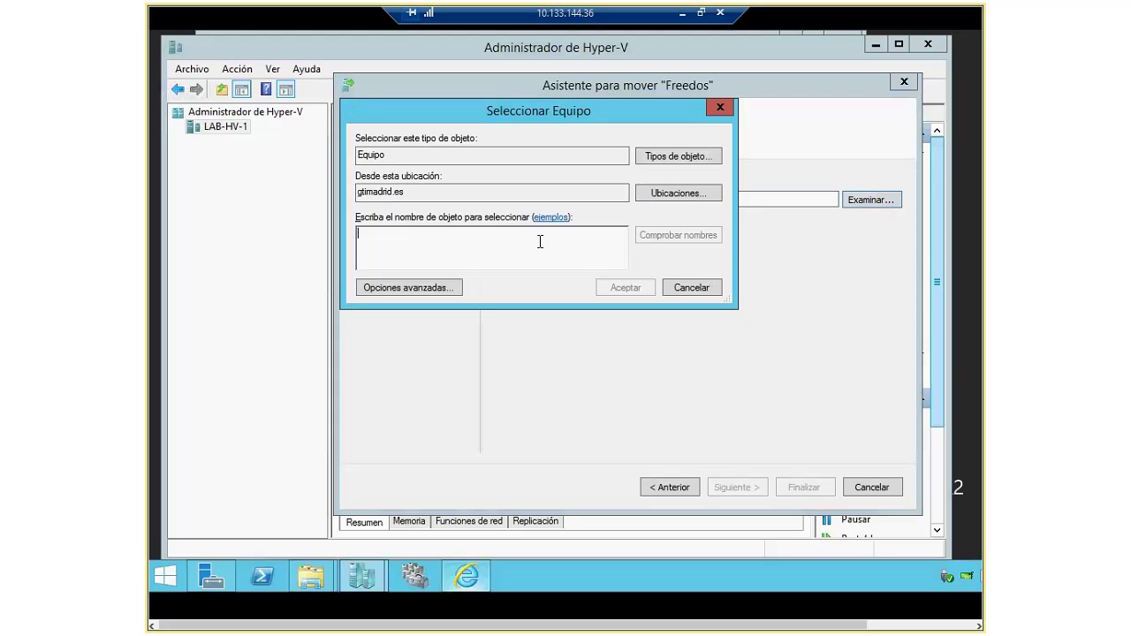
text(LAB)
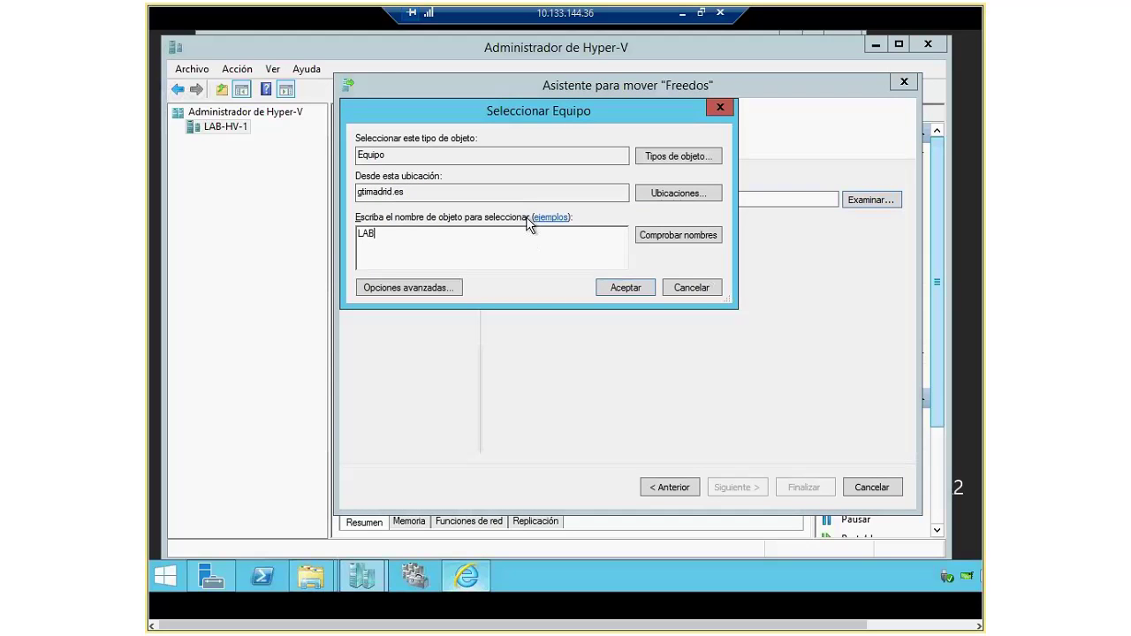
text(-HV-2)
click(639, 290)
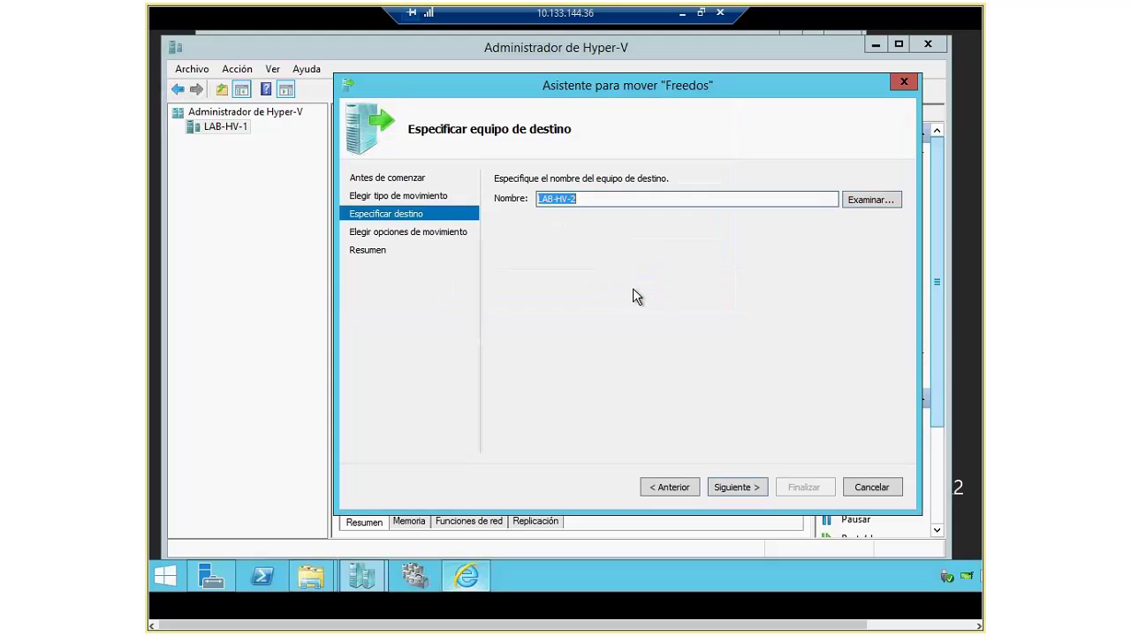
click(739, 493)
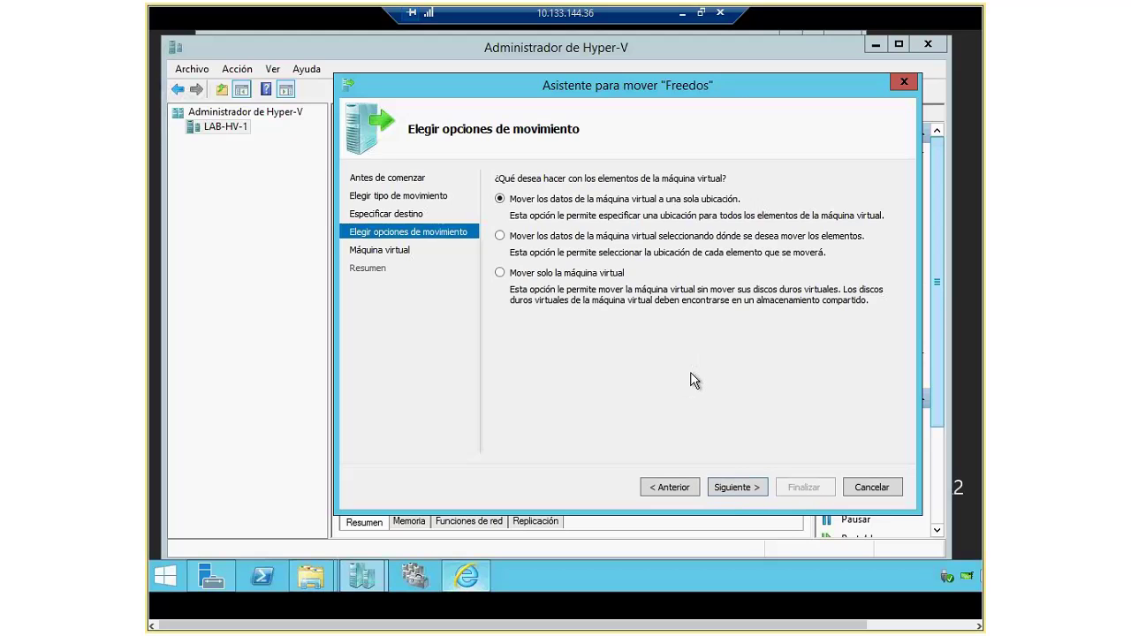
click(745, 488)
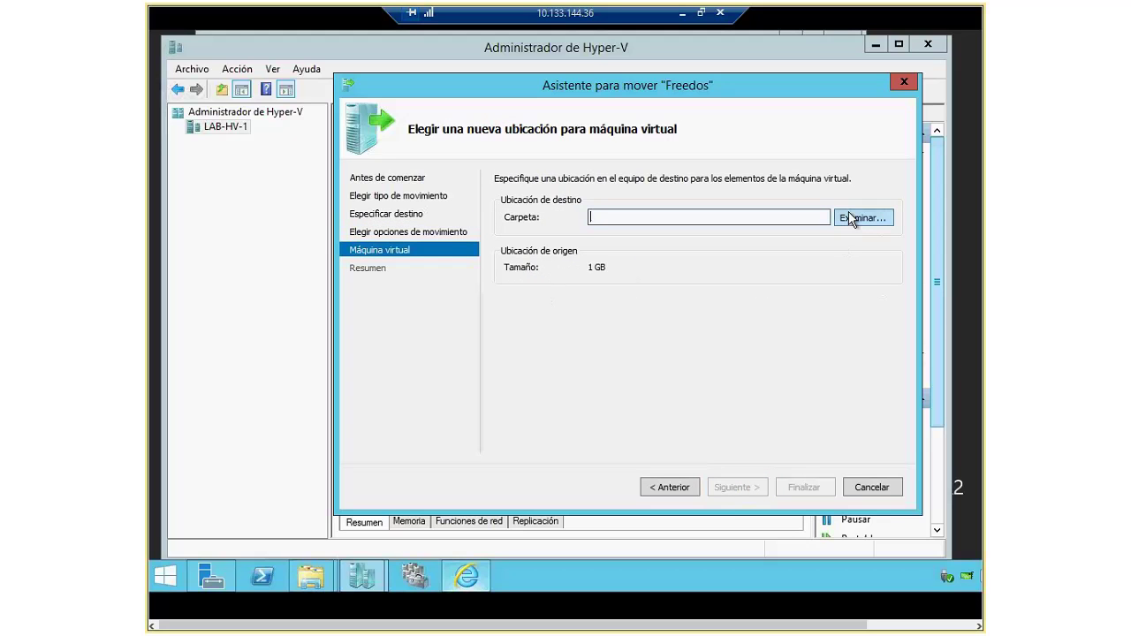
Step: Browse the destination folder to C:\hyperv\lab-hv on lab-hv-2, then exit full screen
click(848, 214)
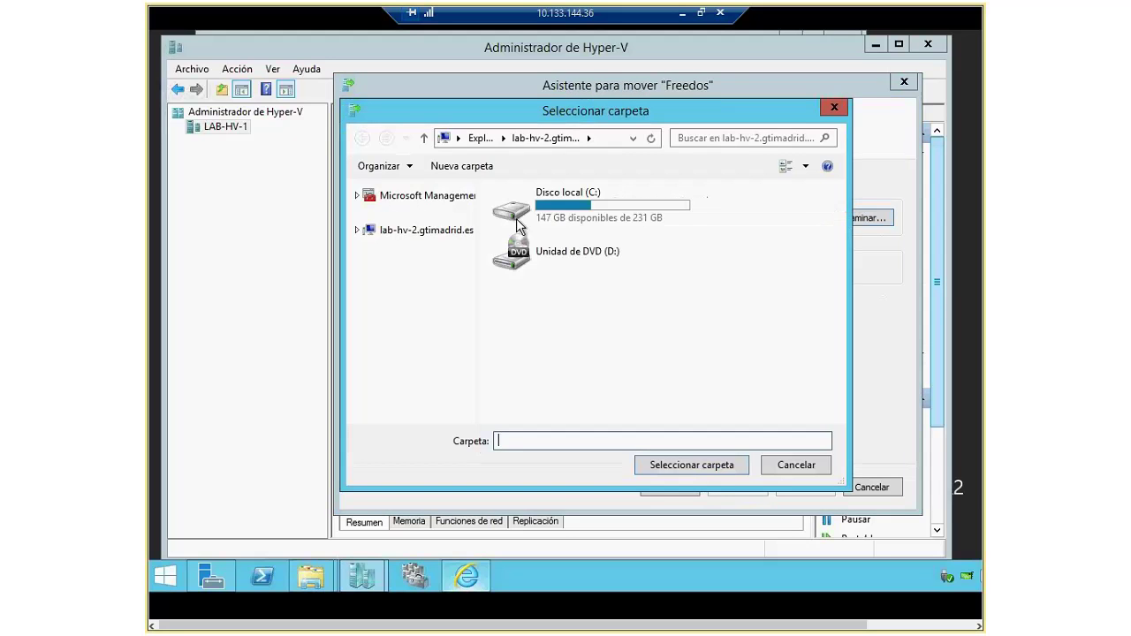
double_click(571, 204)
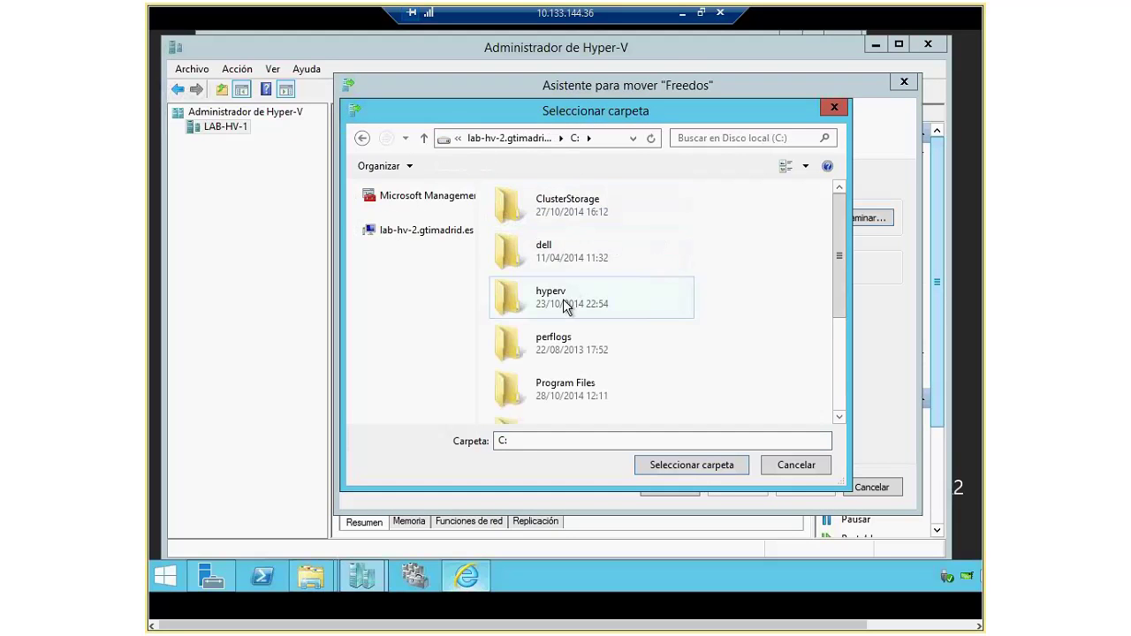
double_click(565, 305)
click(556, 251)
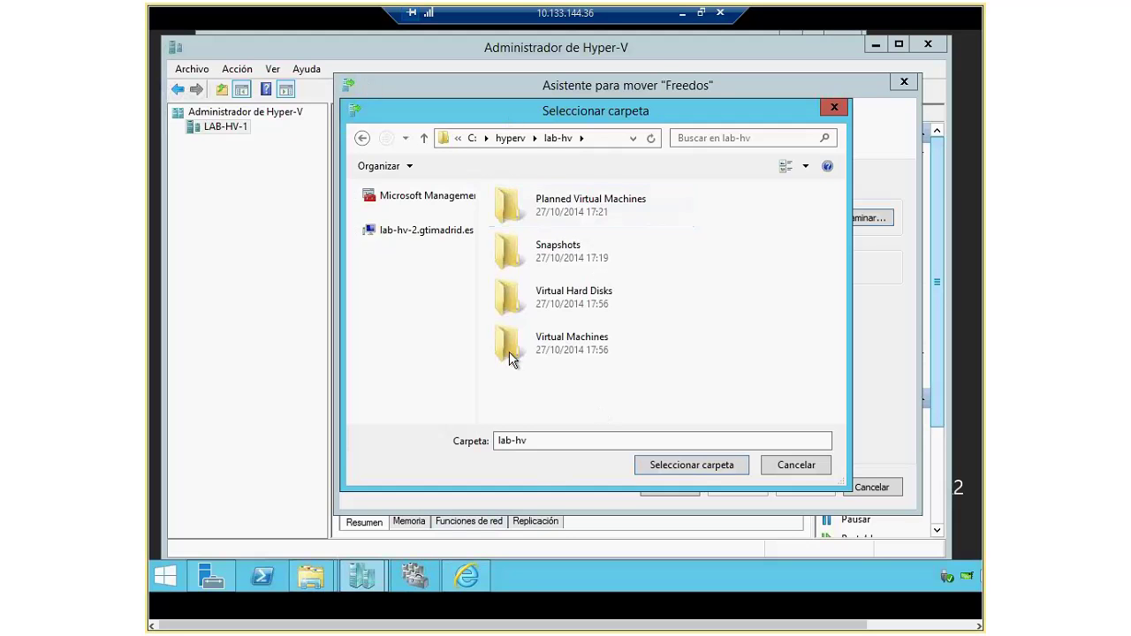
click(701, 13)
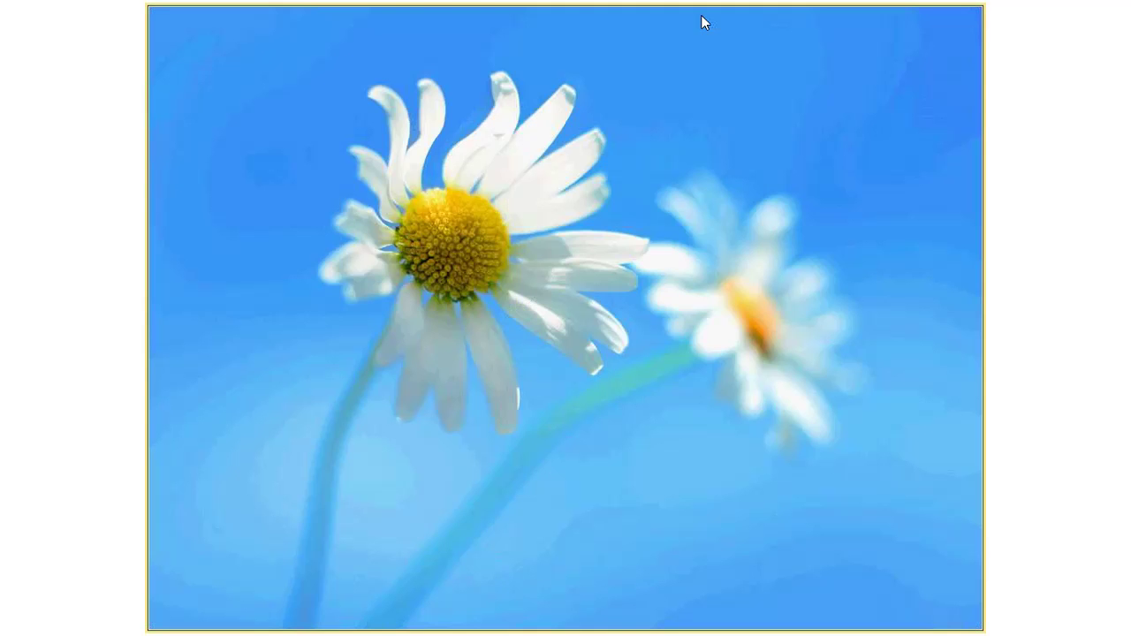
Step: On LAB-HV-2, open File Explorer at C:\Hyperv\lab-hv
key(Down)
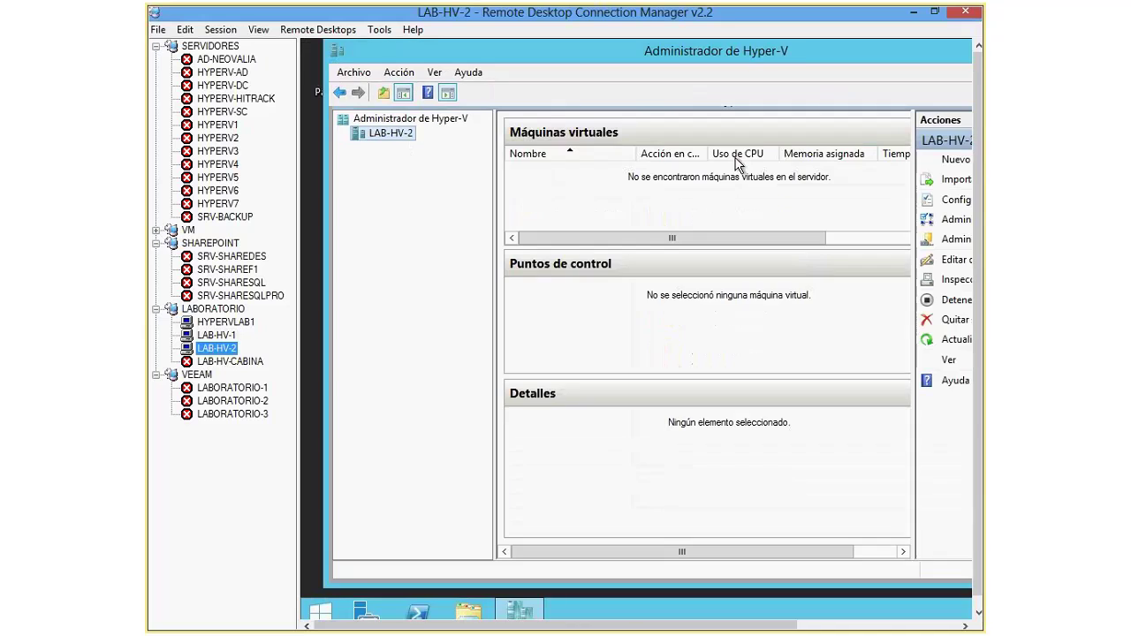
click(472, 607)
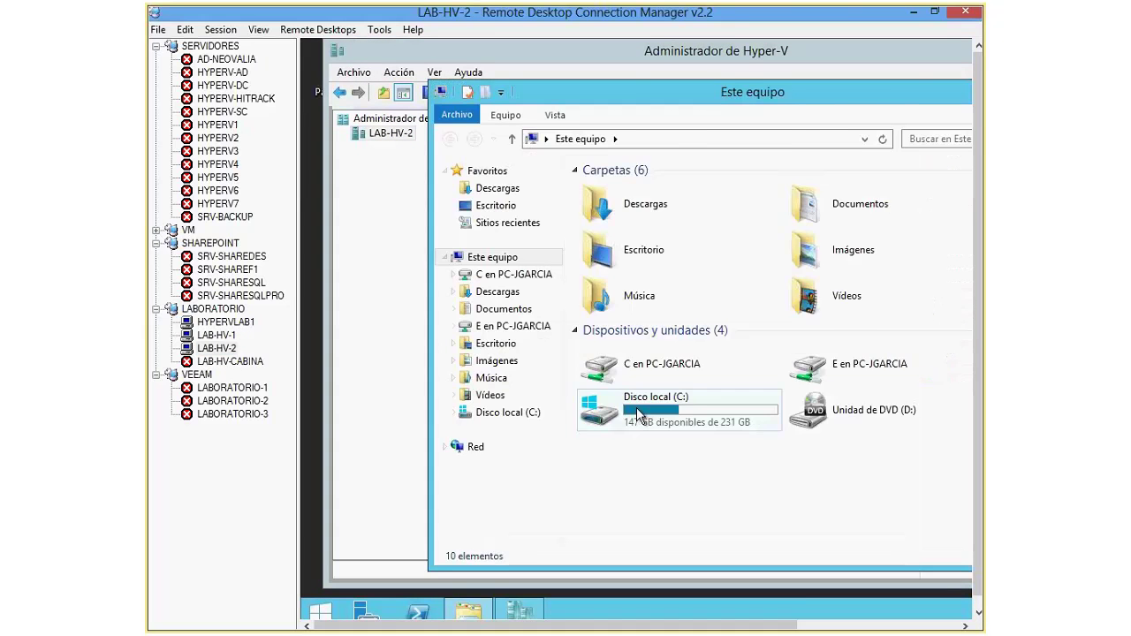
double_click(640, 415)
double_click(537, 296)
double_click(614, 212)
Step: Create a new folder named Freedos in lab-hv, then return to the LAB-HV-1 session
right_click(629, 293)
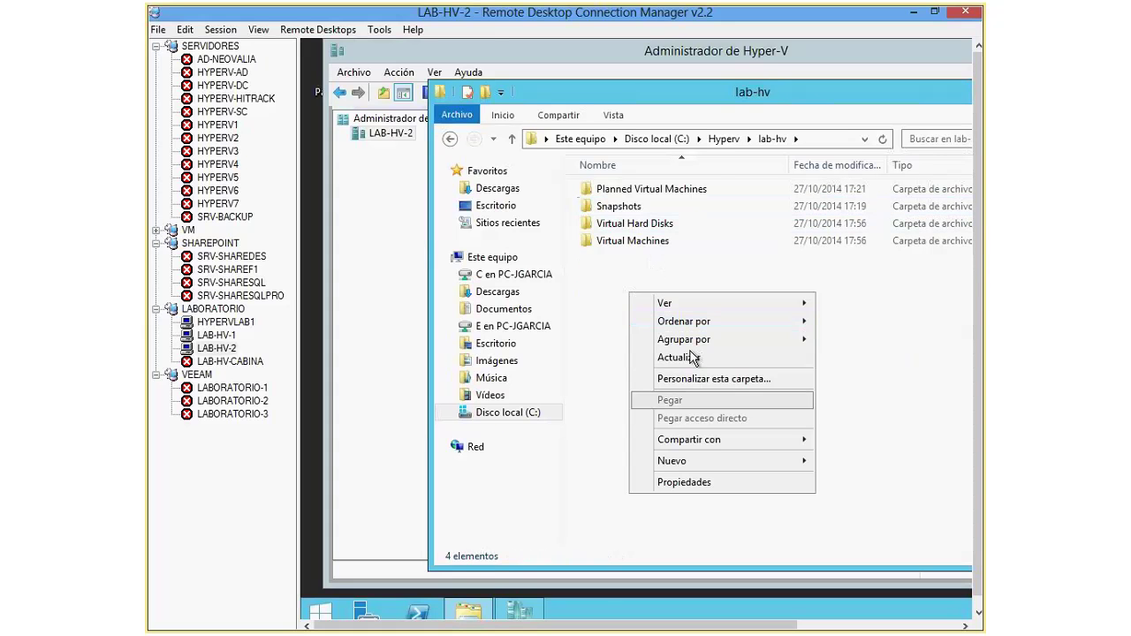
mouse_move(704, 466)
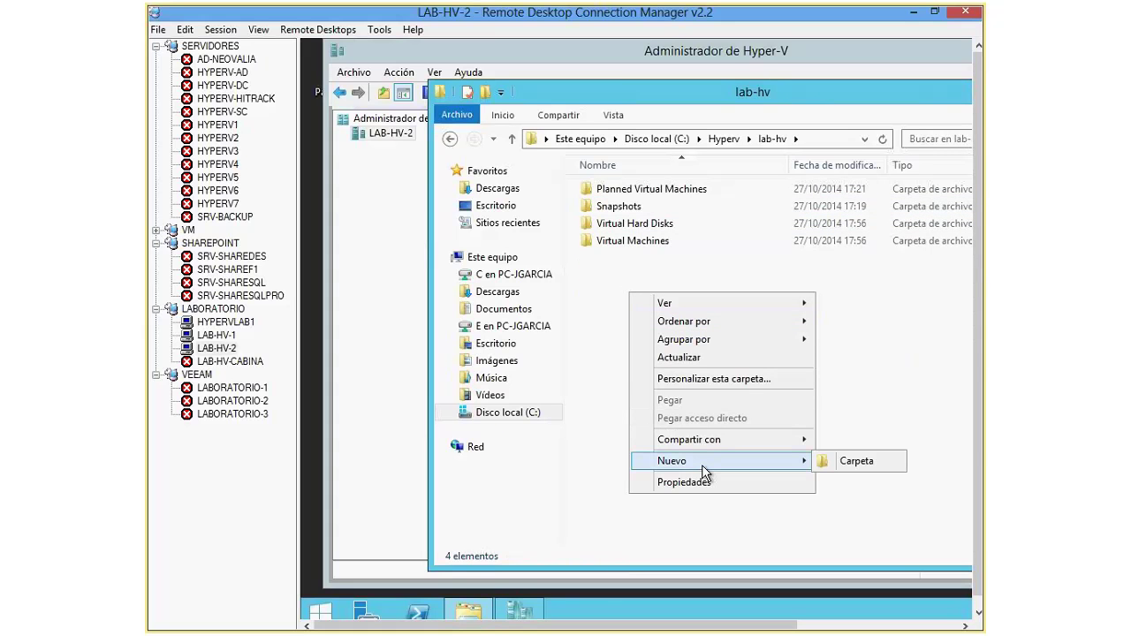
click(857, 460)
text(FREE)
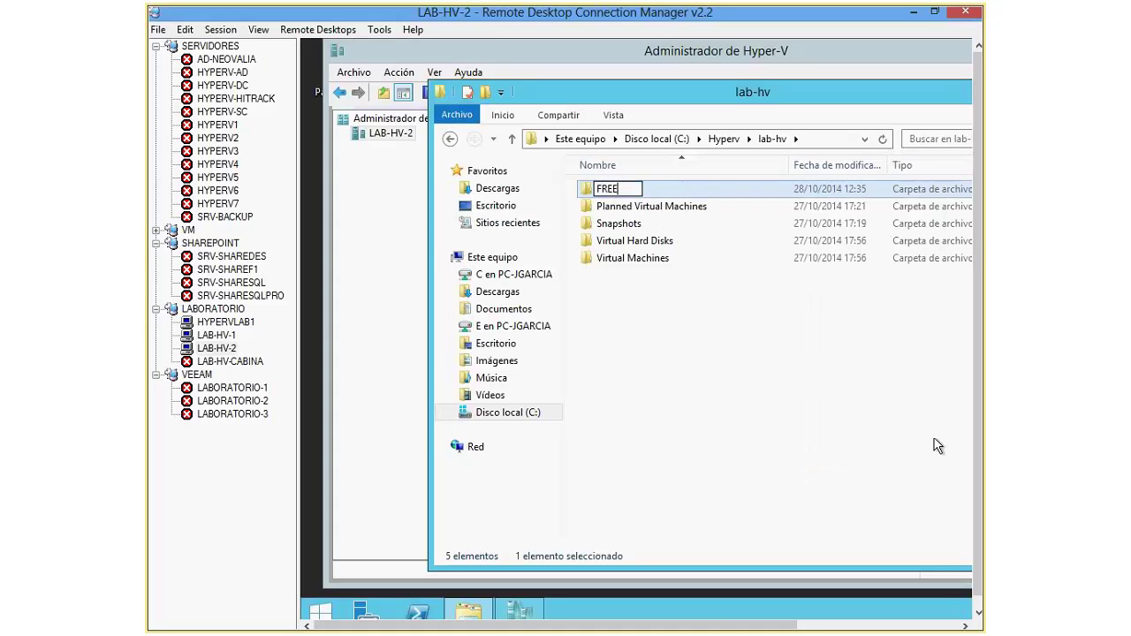
key(BackSpace)
key(BackSpace)
key(BackSpace)
text(reedos)
key(Return)
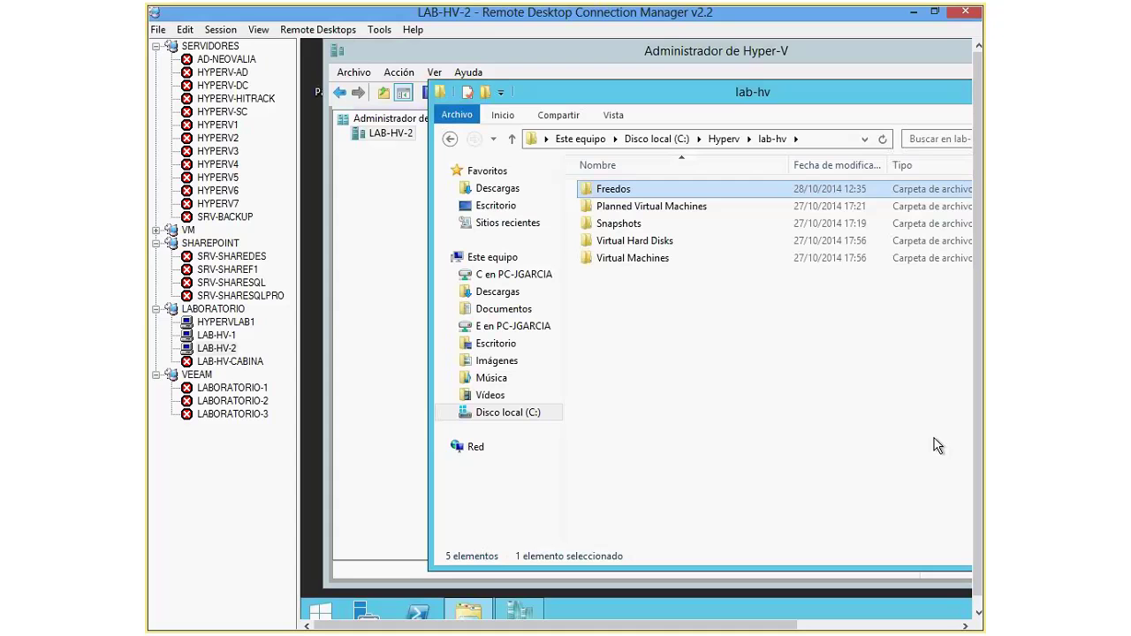
click(217, 335)
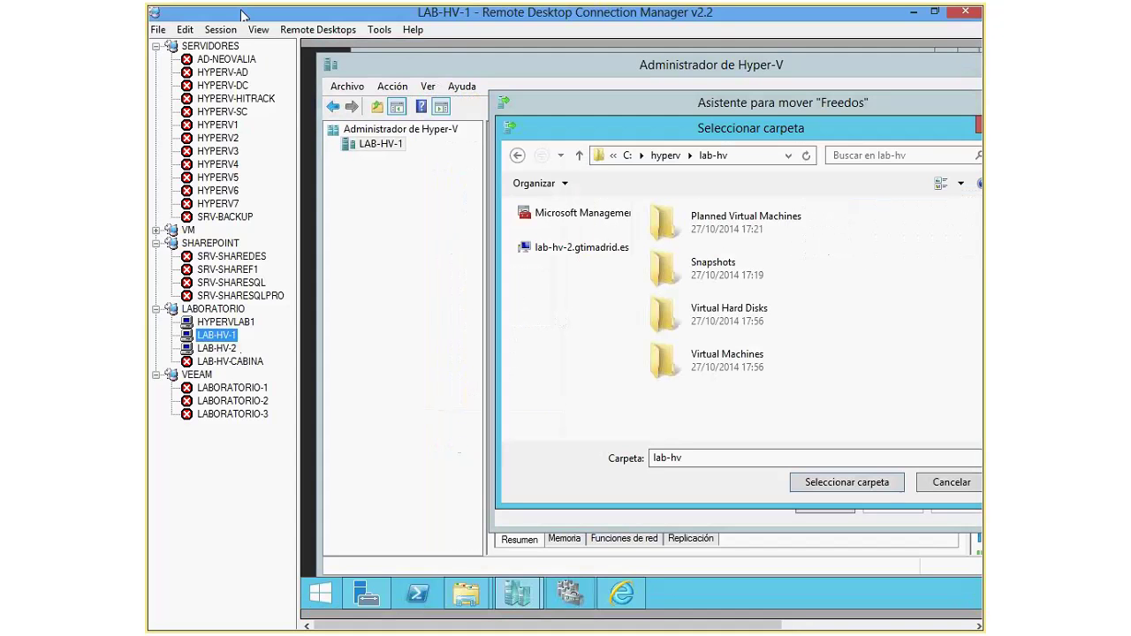
Step: In full screen, pick C:\hyperv\lab-hv\freedos on lab-hv-2 as the destination folder
click(232, 29)
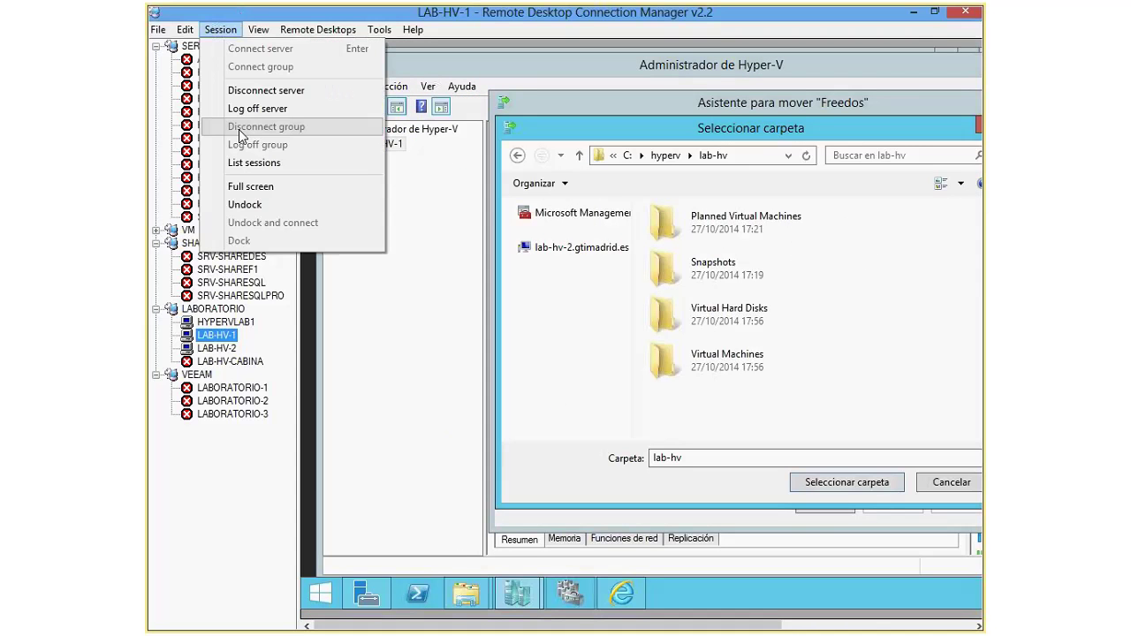
click(250, 187)
click(426, 229)
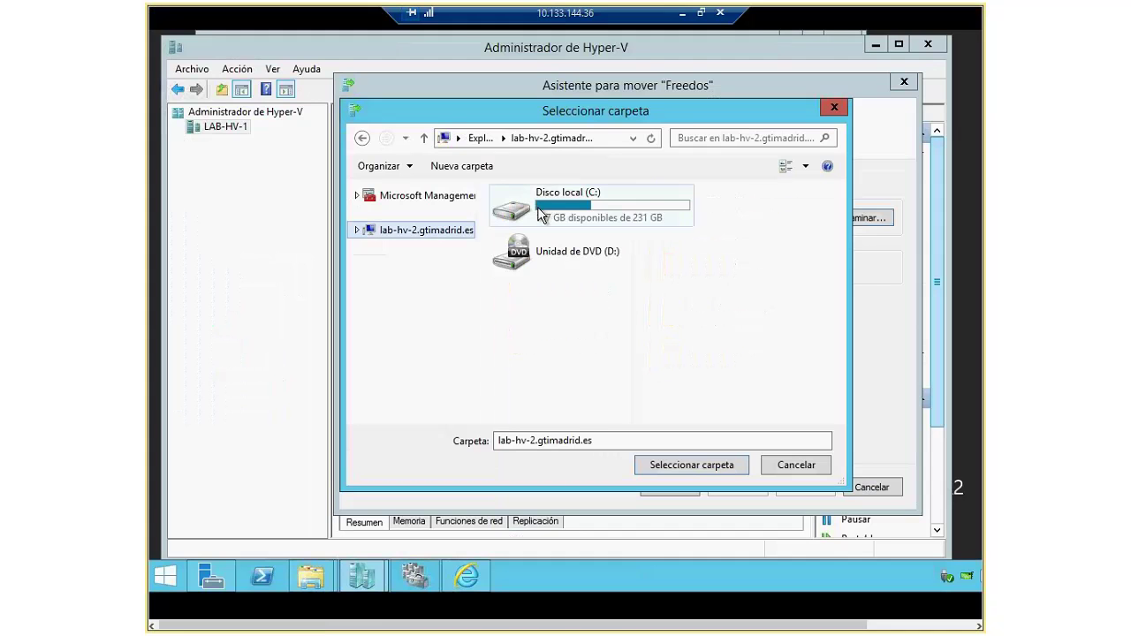
double_click(565, 207)
double_click(555, 303)
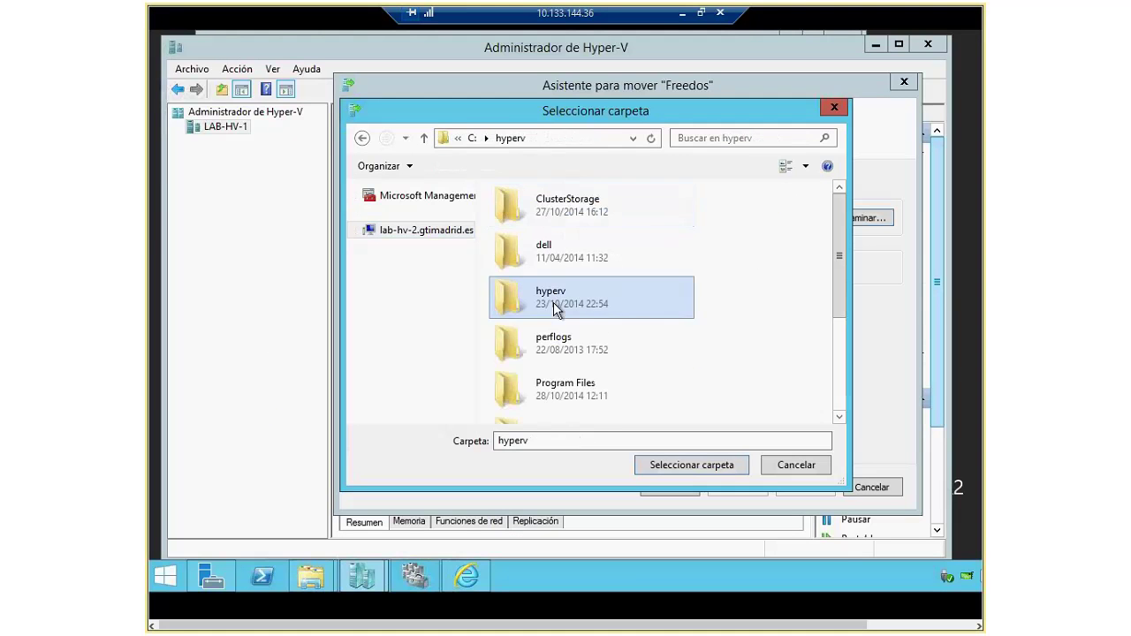
double_click(553, 255)
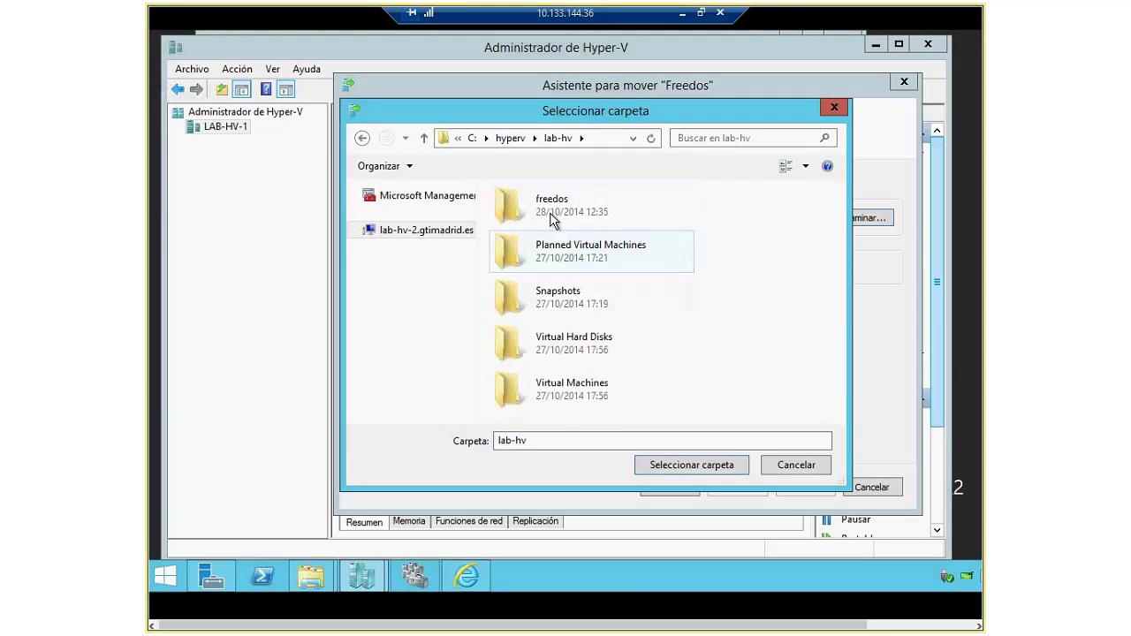
double_click(549, 201)
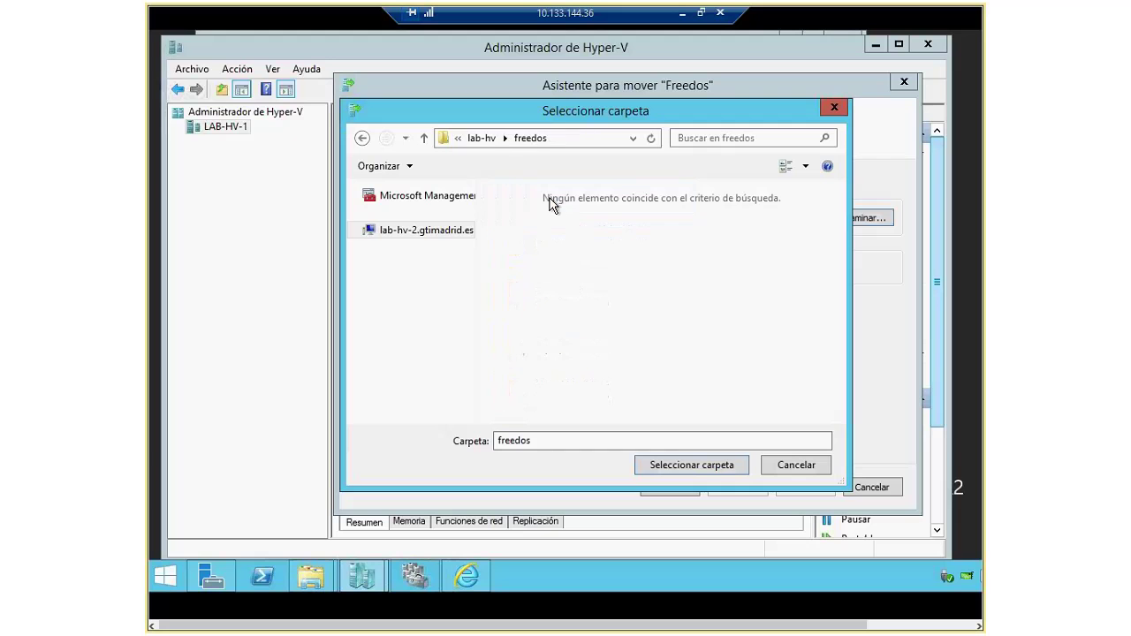
click(666, 475)
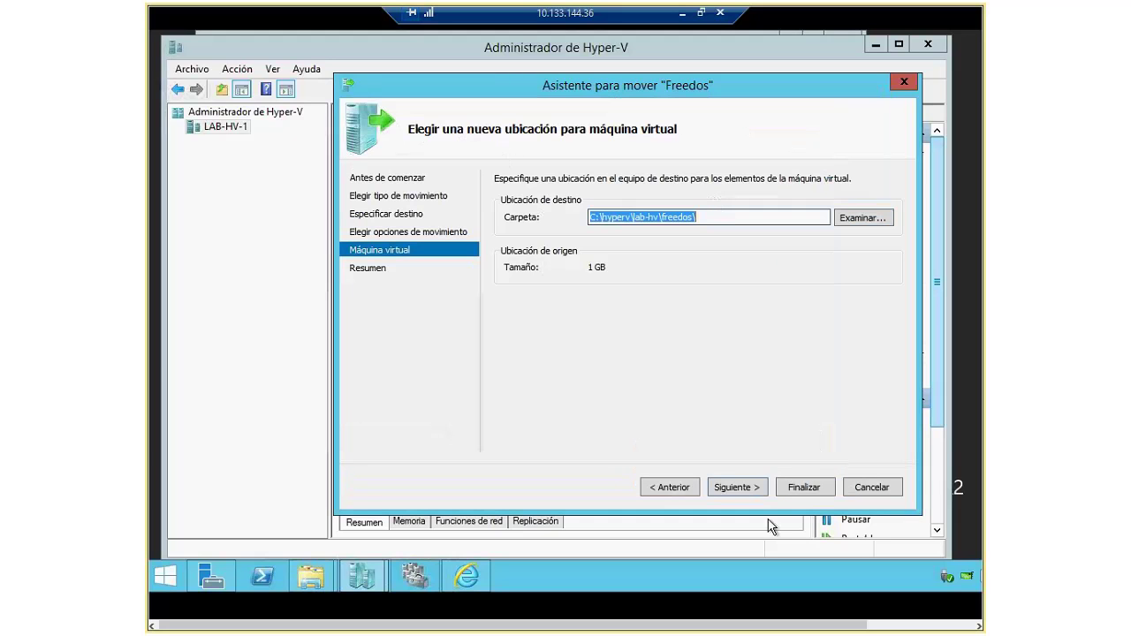
Step: Finish the move wizard to start migrating Freedos and bring Hyper-V Manager forward
click(746, 488)
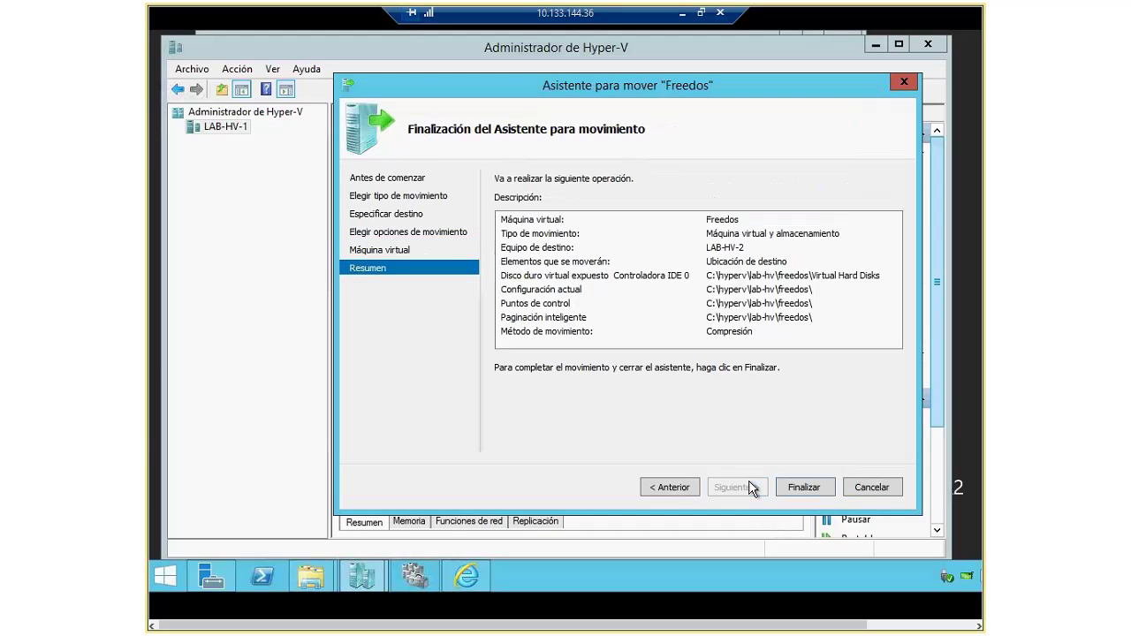
click(813, 488)
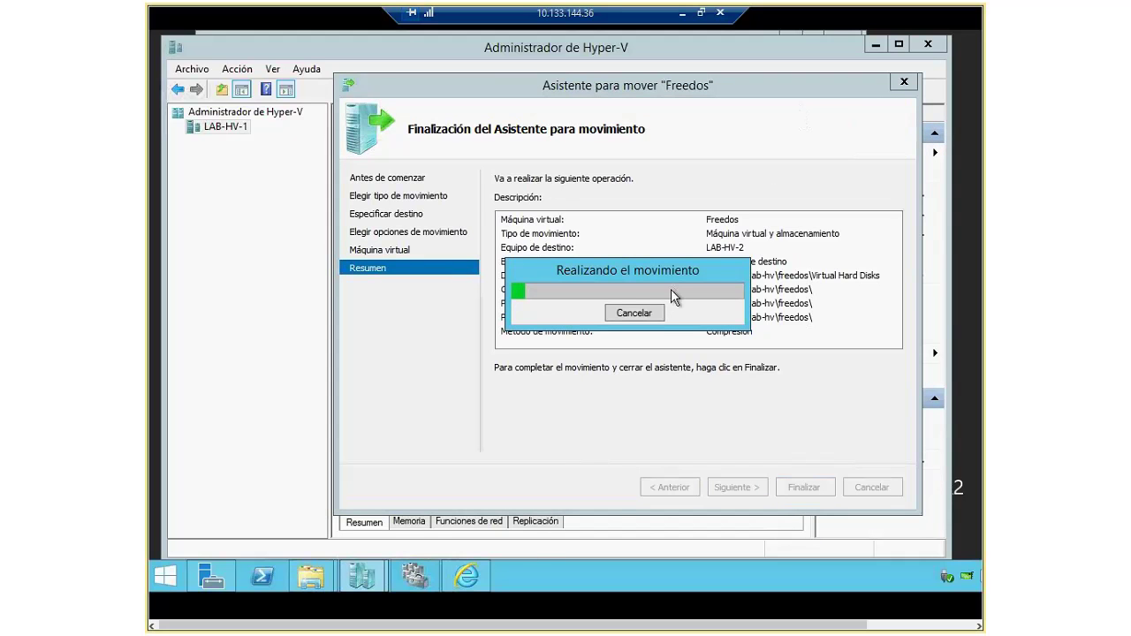
mouse_move(361, 576)
click(301, 504)
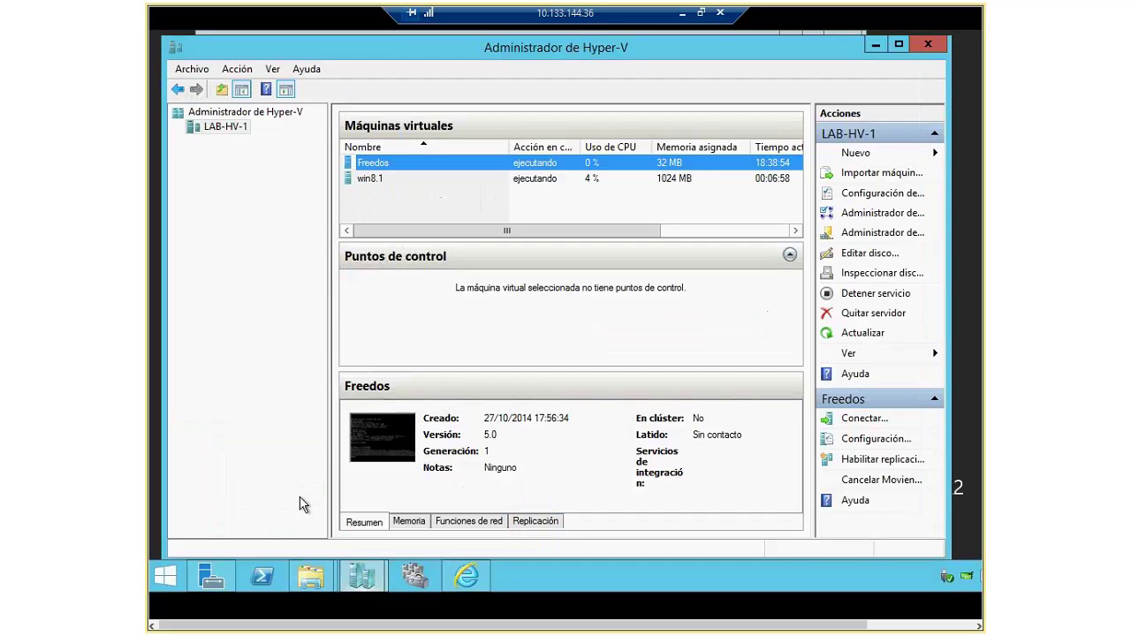
Step: Connect to the Freedos console, clear the DOS prompt line, and type popopopopolkkjkj
double_click(390, 164)
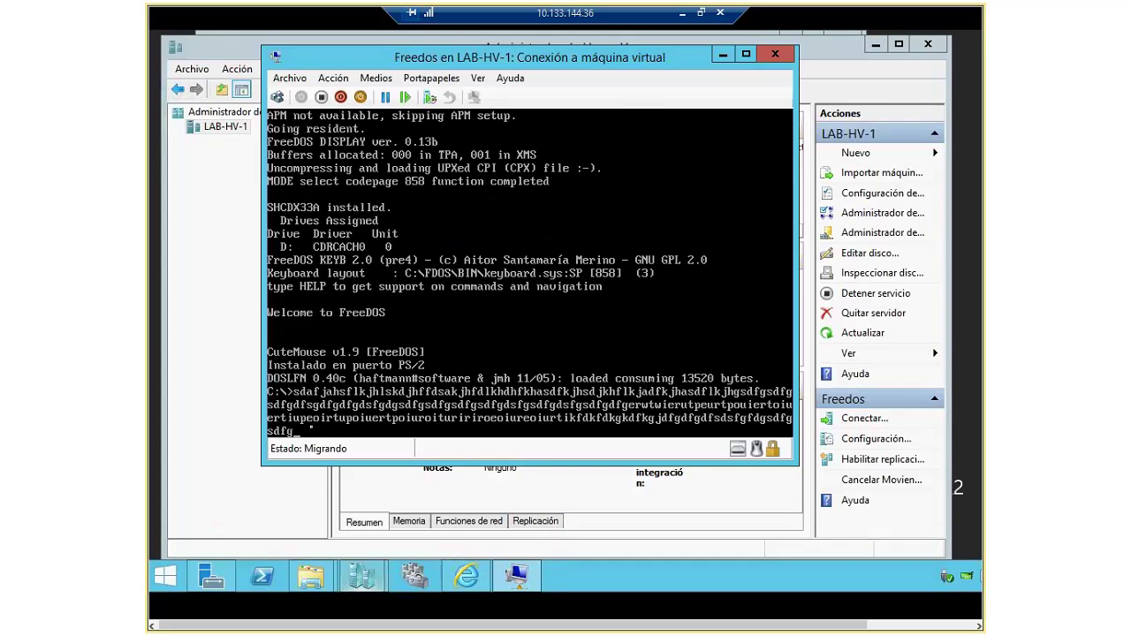
key(BackSpace)
key(BackSpace)
key(BackSpace)
key(BackSpace)
key(BackSpace)
key(BackSpace)
key(BackSpace)
key(BackSpace)
key(BackSpace)
key(BackSpace)
key(BackSpace)
key(BackSpace)
key(BackSpace)
key(BackSpace)
key(BackSpace)
key(BackSpace)
key(BackSpace)
key(BackSpace)
key(BackSpace)
key(BackSpace)
key(BackSpace)
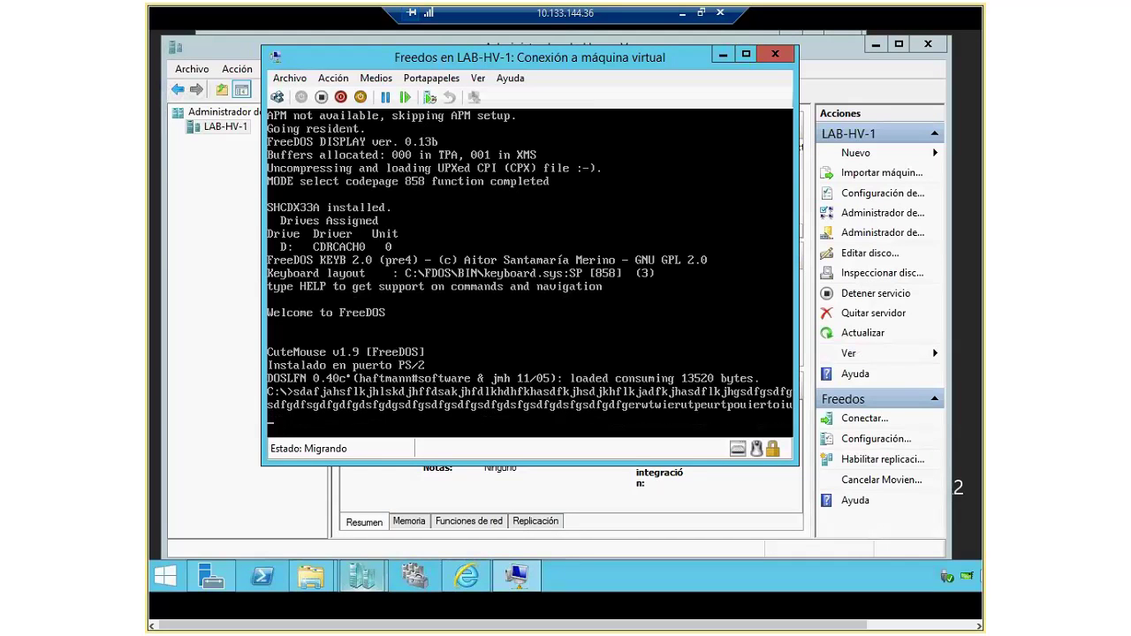
key(BackSpace)
key(BackSpace)
key(BackSpace)
key(BackSpace)
key(BackSpace)
key(BackSpace)
key(BackSpace)
key(BackSpace)
key(BackSpace)
key(BackSpace)
key(BackSpace)
key(BackSpace)
key(BackSpace)
key(BackSpace)
key(BackSpace)
key(BackSpace)
key(BackSpace)
key(BackSpace)
key(BackSpace)
key(BackSpace)
key(BackSpace)
key(BackSpace)
key(BackSpace)
key(BackSpace)
key(BackSpace)
key(BackSpace)
key(BackSpace)
key(BackSpace)
key(BackSpace)
key(BackSpace)
key(BackSpace)
key(BackSpace)
key(BackSpace)
key(BackSpace)
key(BackSpace)
key(BackSpace)
key(BackSpace)
key(BackSpace)
key(BackSpace)
key(BackSpace)
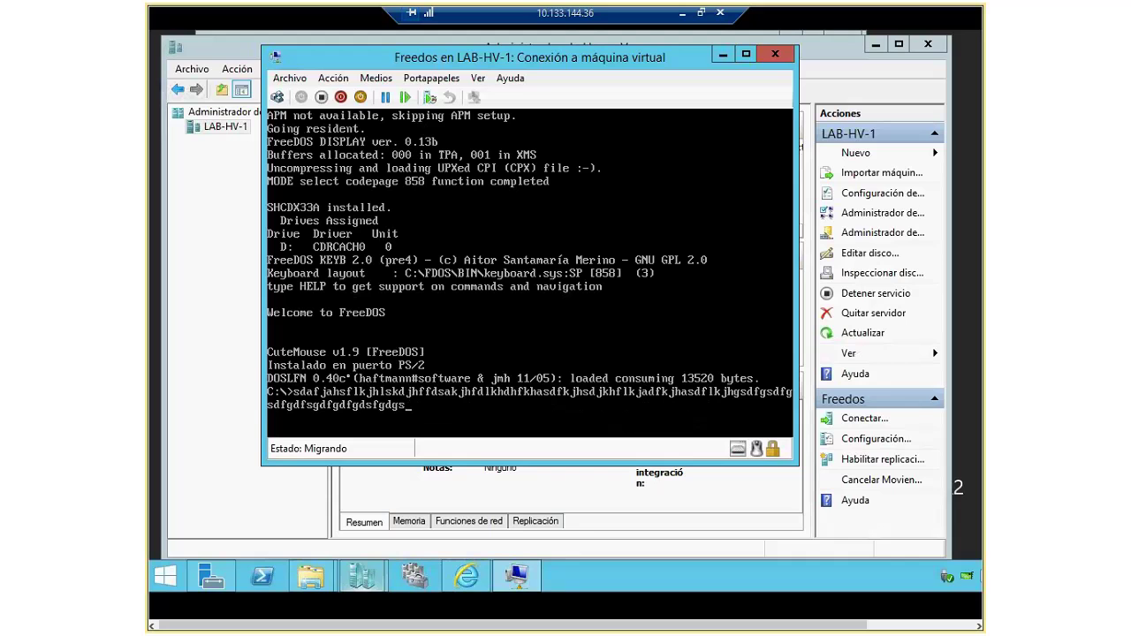
key(BackSpace)
key(BackSpace)
key(BackSpace)
key(BackSpace)
key(BackSpace)
key(BackSpace)
key(BackSpace)
key(BackSpace)
key(BackSpace)
key(BackSpace)
key(BackSpace)
key(BackSpace)
key(BackSpace)
key(BackSpace)
key(BackSpace)
key(BackSpace)
key(BackSpace)
key(BackSpace)
key(BackSpace)
key(BackSpace)
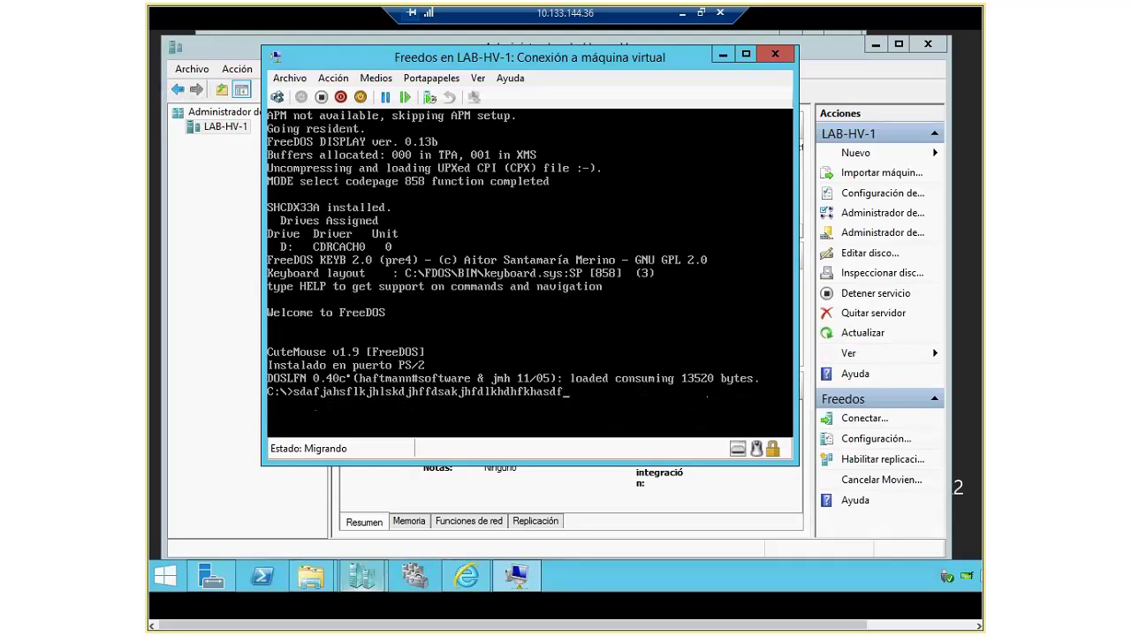
key(Escape)
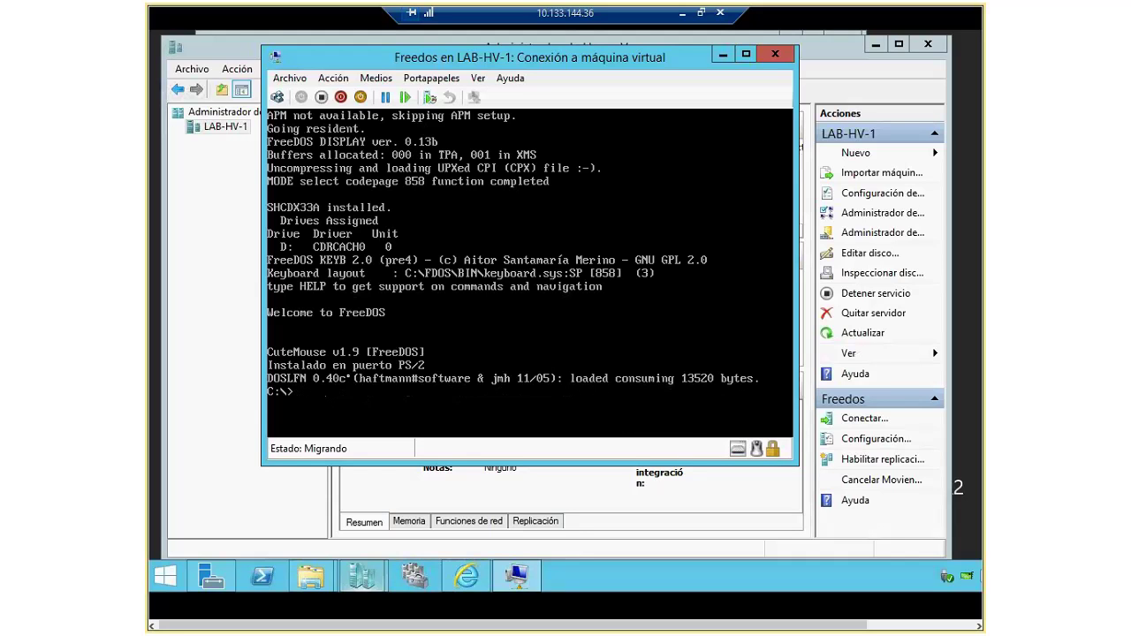
text(popopopopolkkjkj)
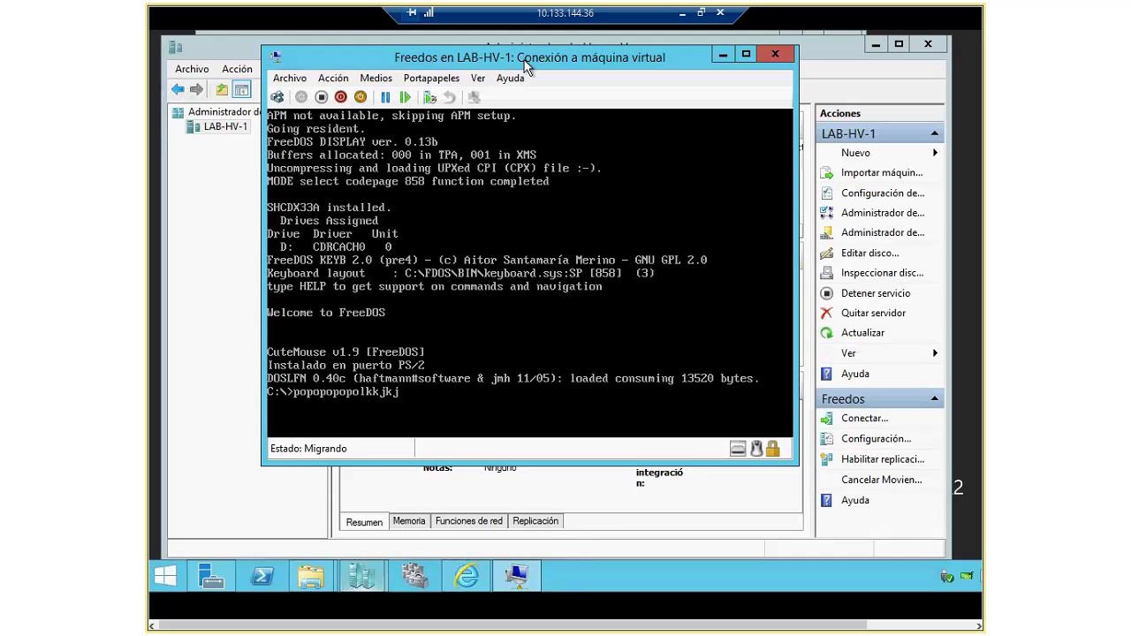
drag(527, 68, 523, 144)
Step: Minimize the console, check Freedos's migration status in the VM list, then restore the console
click(510, 583)
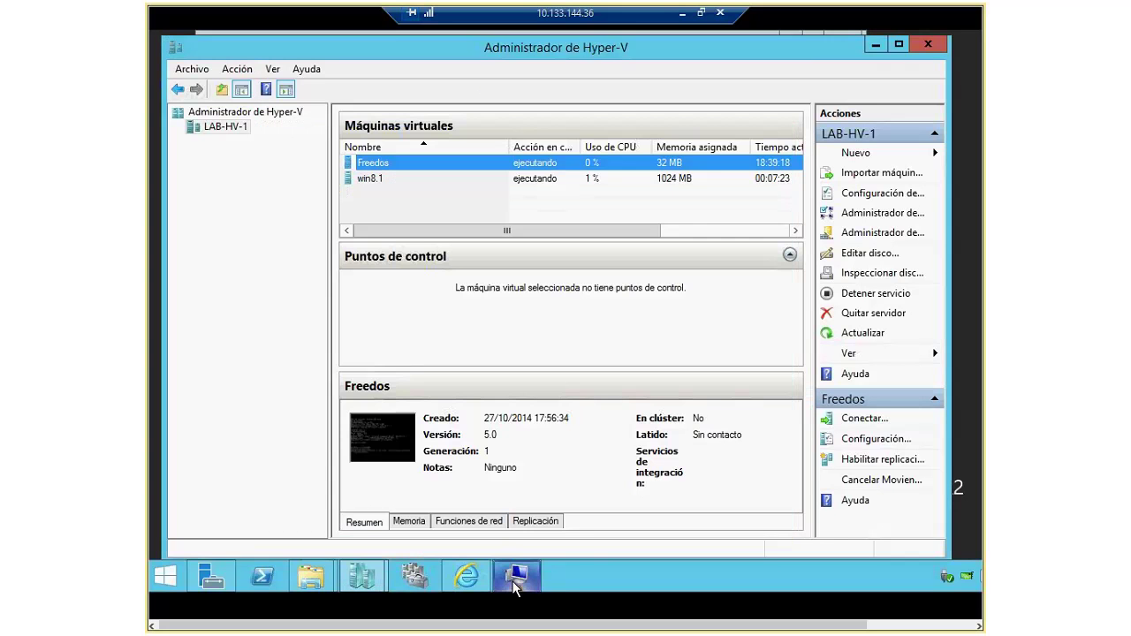
drag(583, 233, 739, 235)
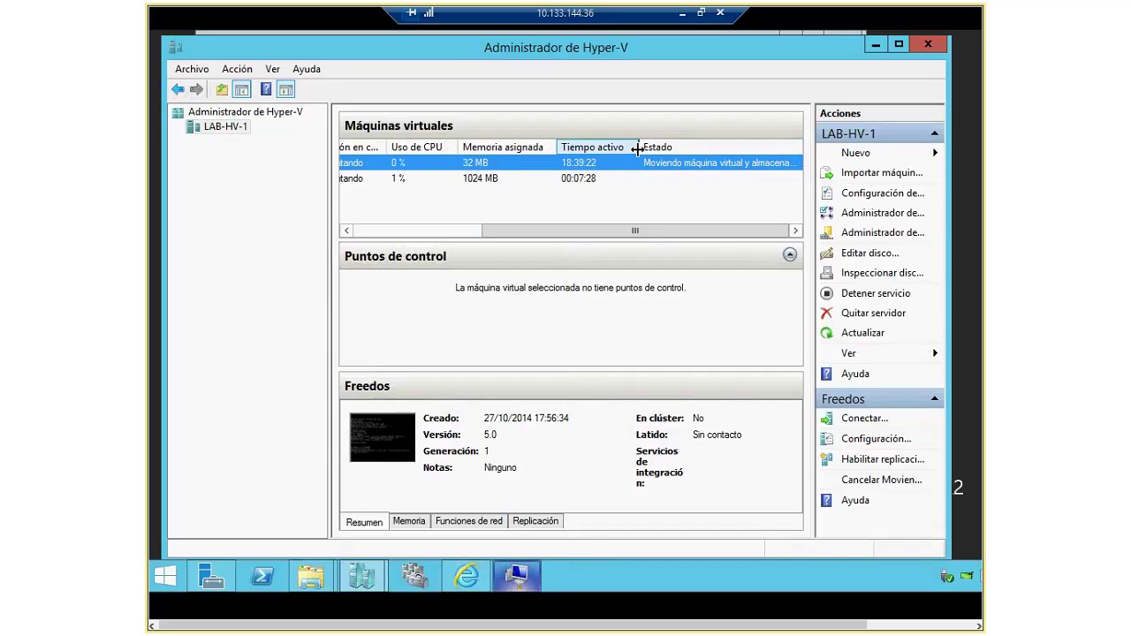
drag(607, 151, 576, 151)
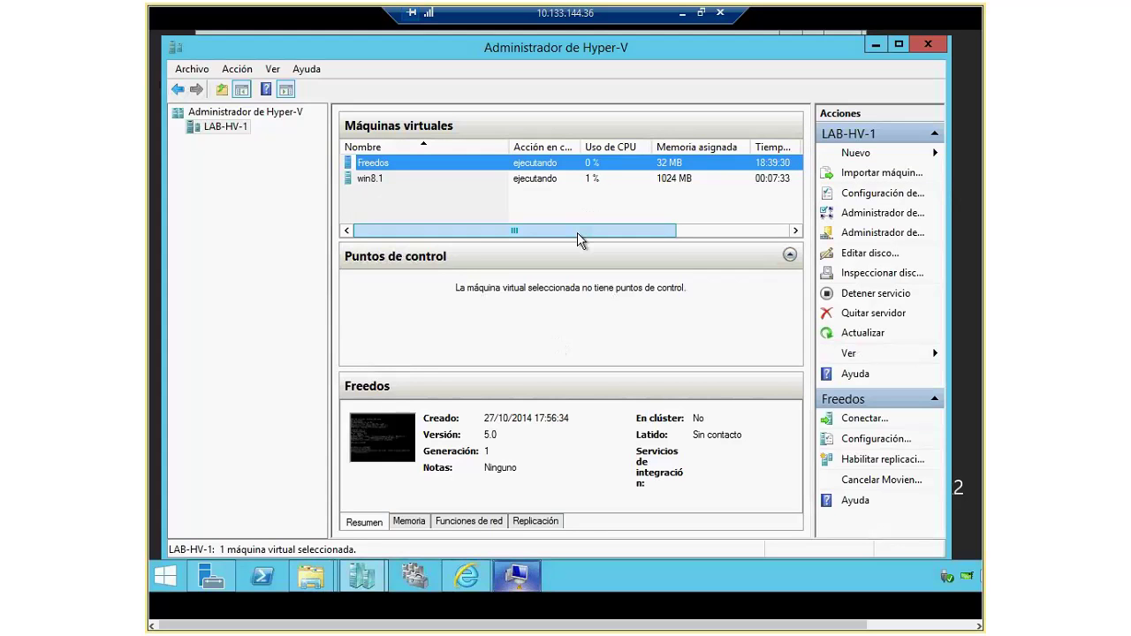
drag(577, 232, 691, 232)
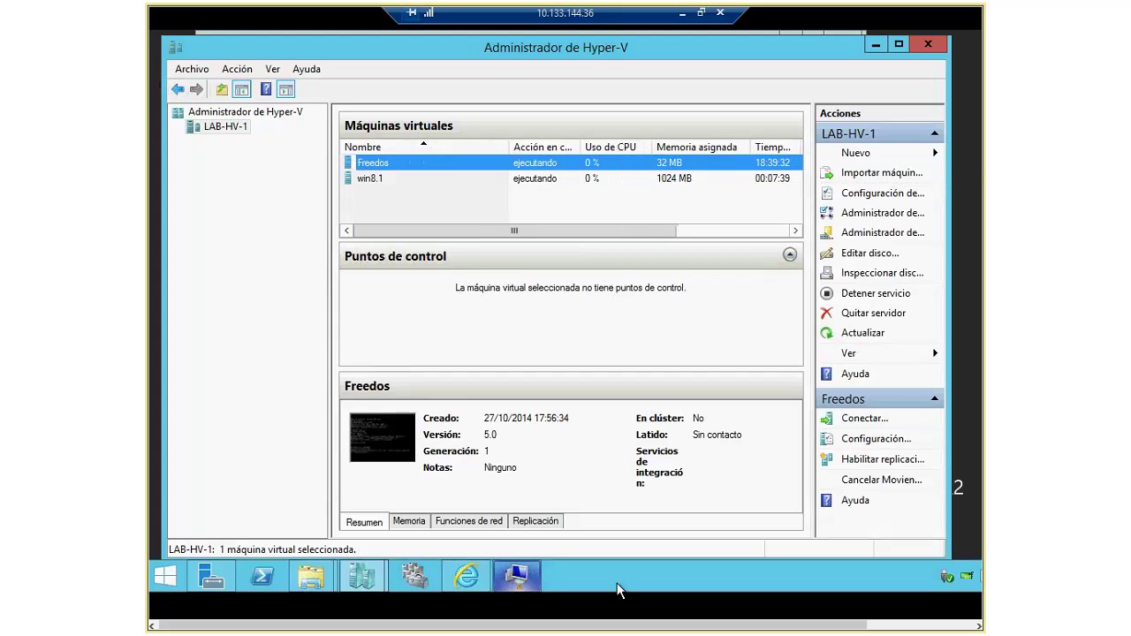
click(528, 579)
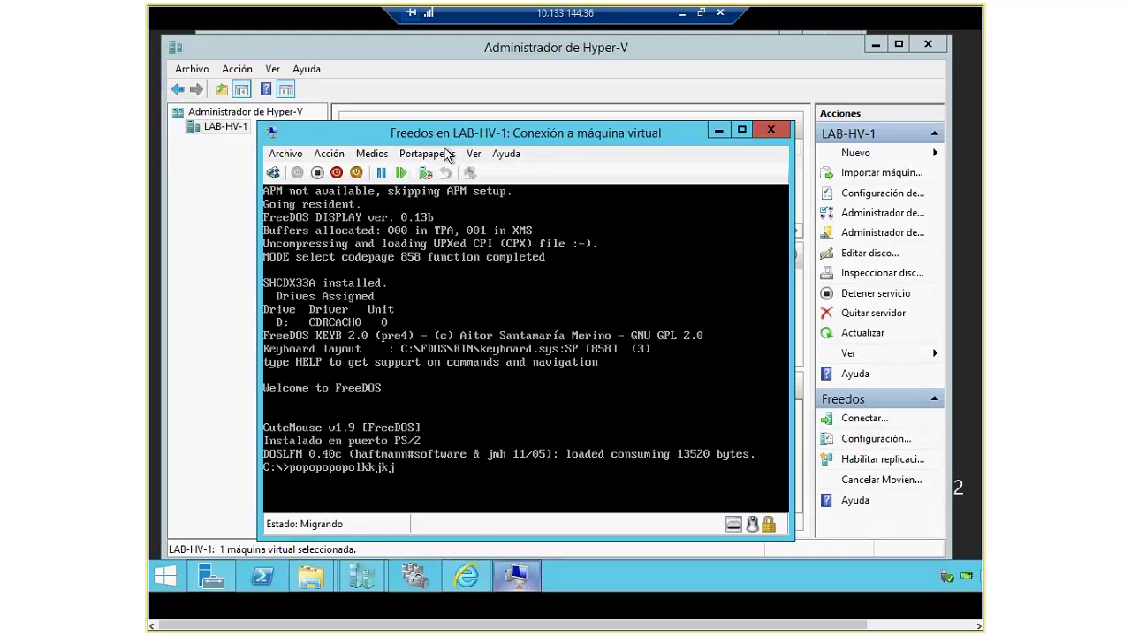
Step: Dismiss the mouse notice, add more random letters at the Freedos DOS prompt, then close the console
click(395, 469)
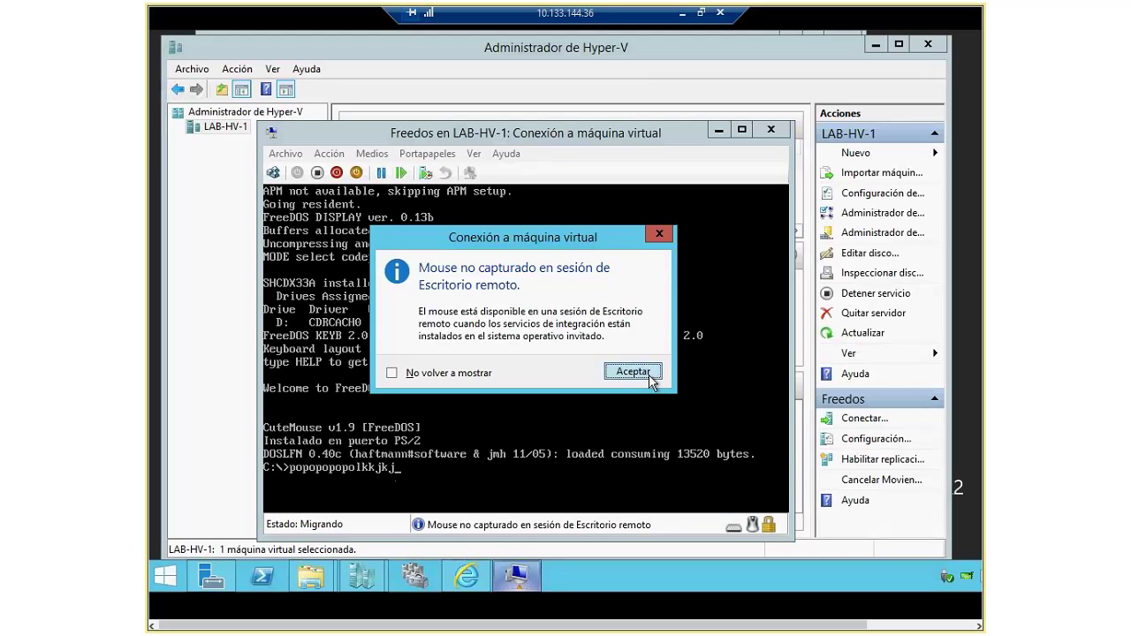
click(632, 371)
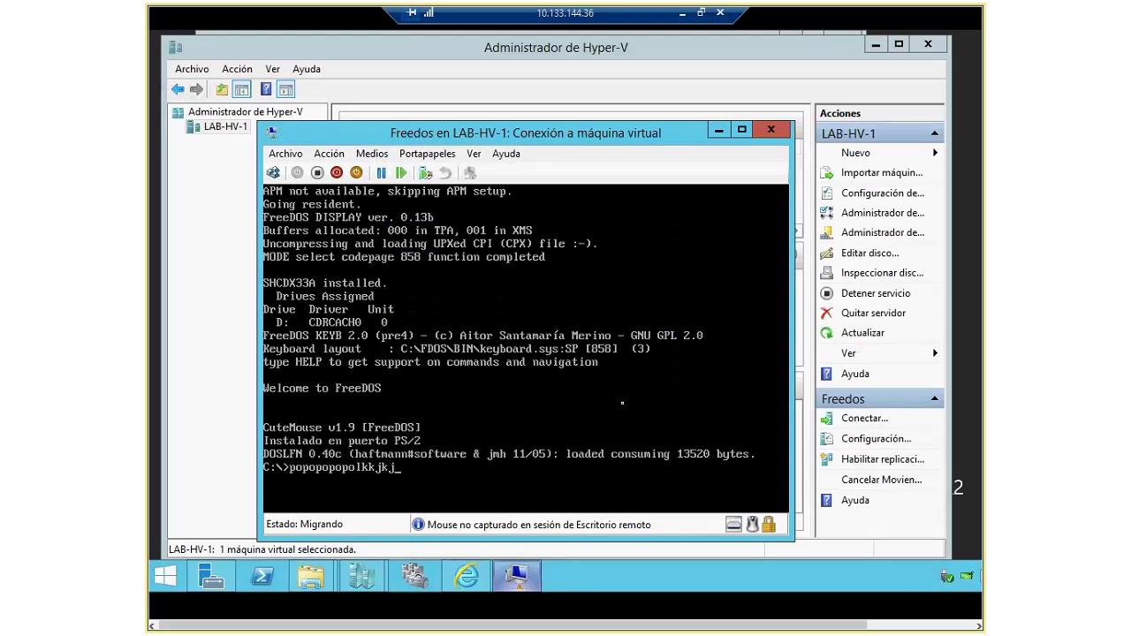
text(porpoeporeporwepoewpewopweorpweorpweor)
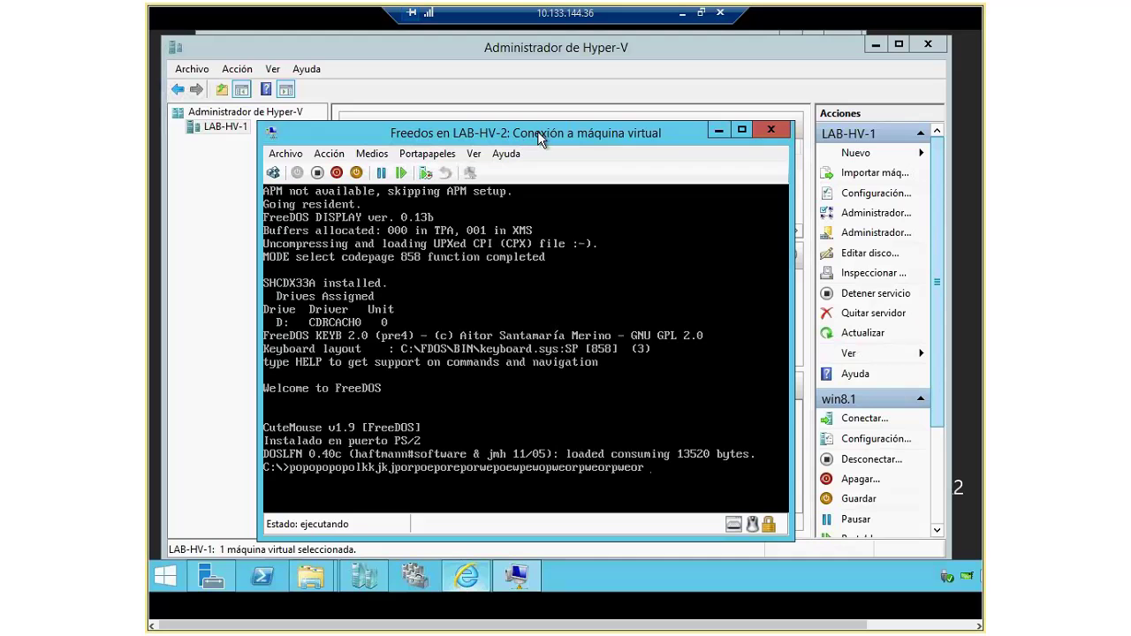
click(771, 131)
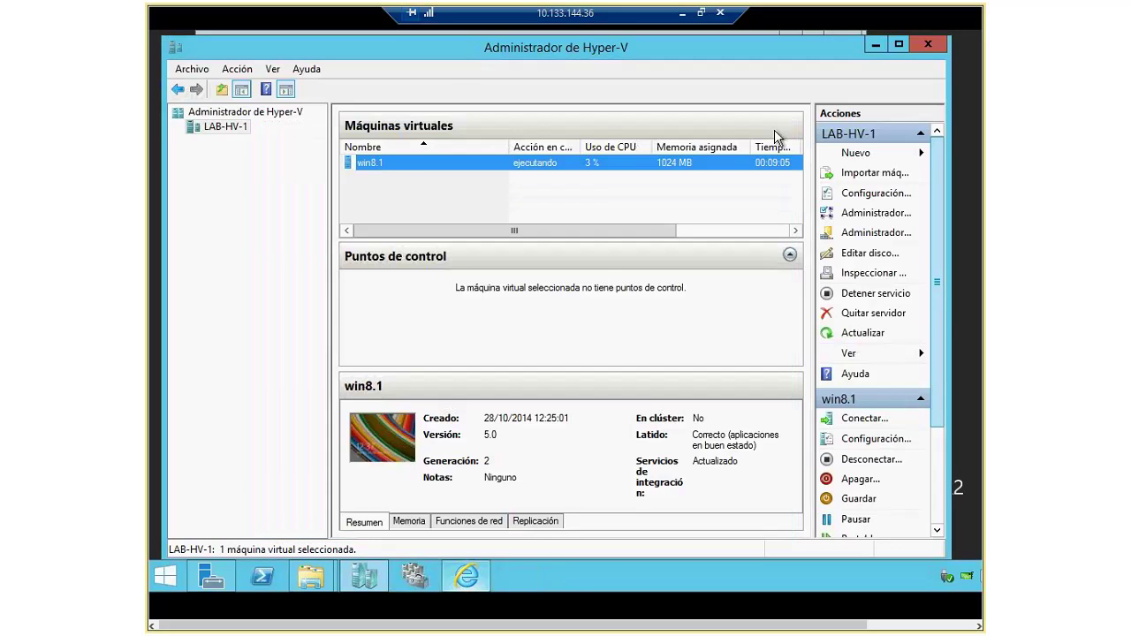
Step: On LAB-HV-2, check the Freedos Virtual Hard Disks and Virtual Machines folders under C:\Hyperv\lab-hv
click(700, 12)
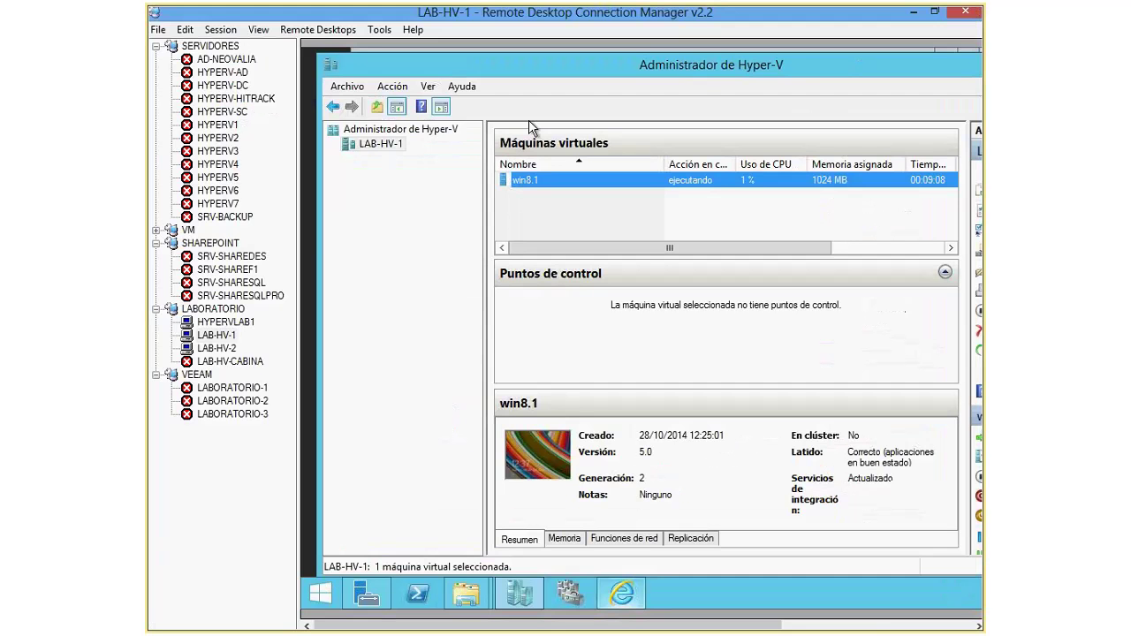
click(225, 351)
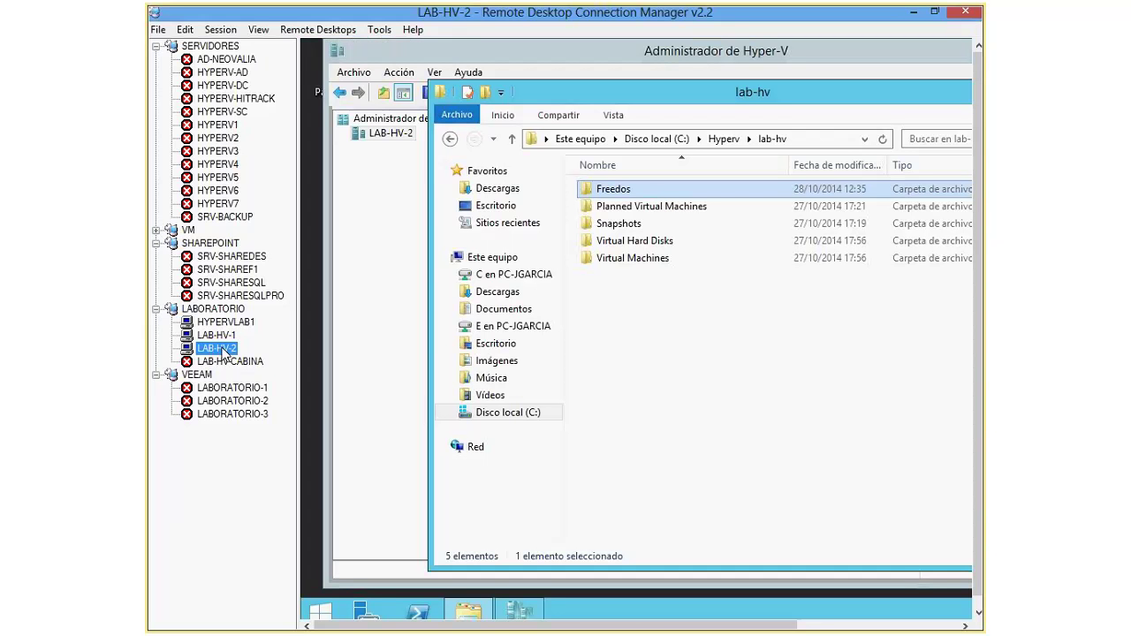
double_click(613, 193)
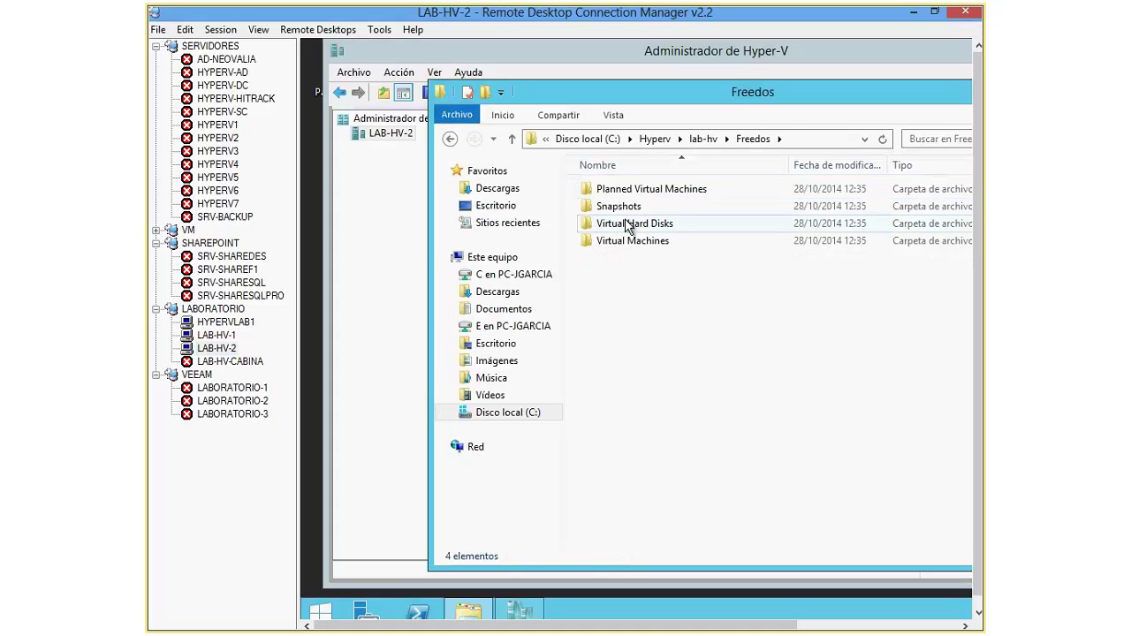
double_click(623, 223)
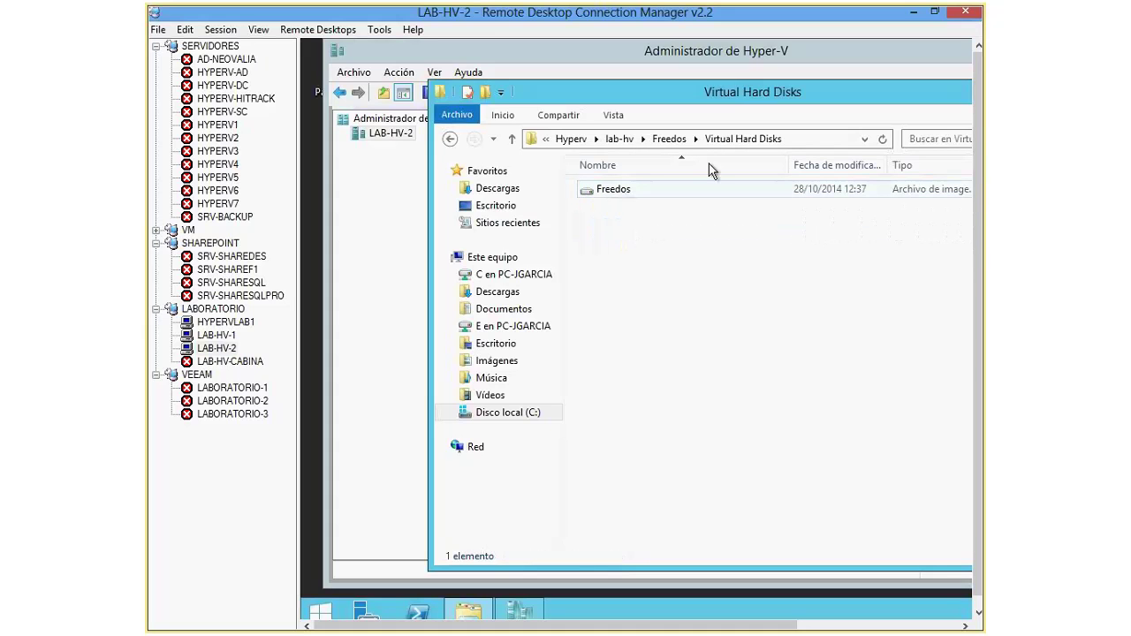
click(667, 140)
double_click(650, 242)
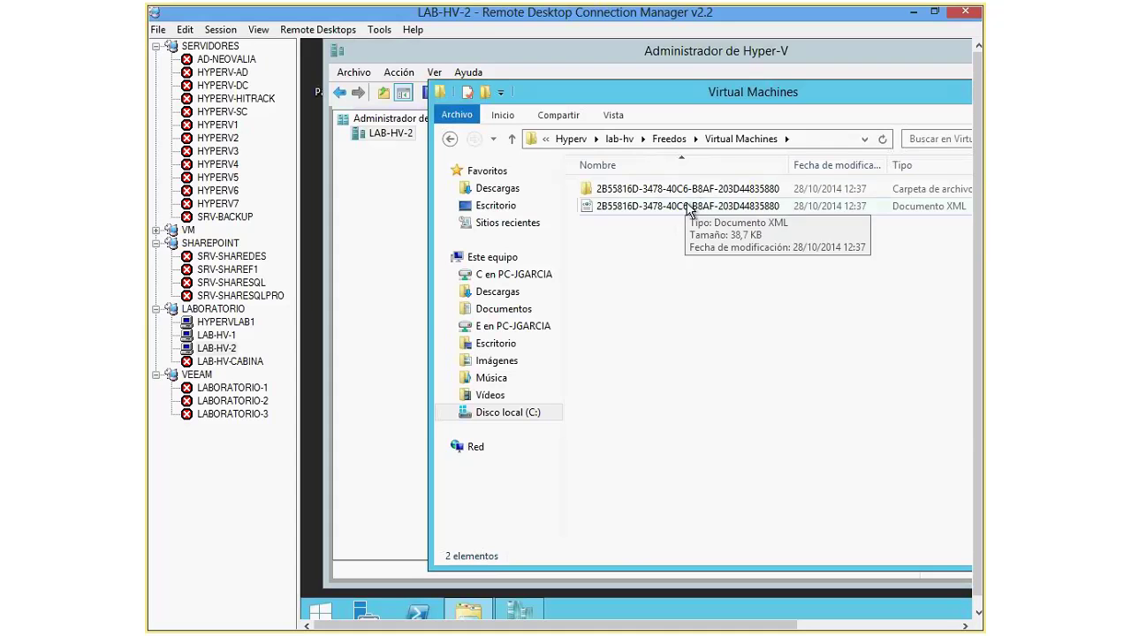
Step: Select the running Freedos VM in LAB-HV-2's Hyper-V Manager and open the Session menu
click(386, 207)
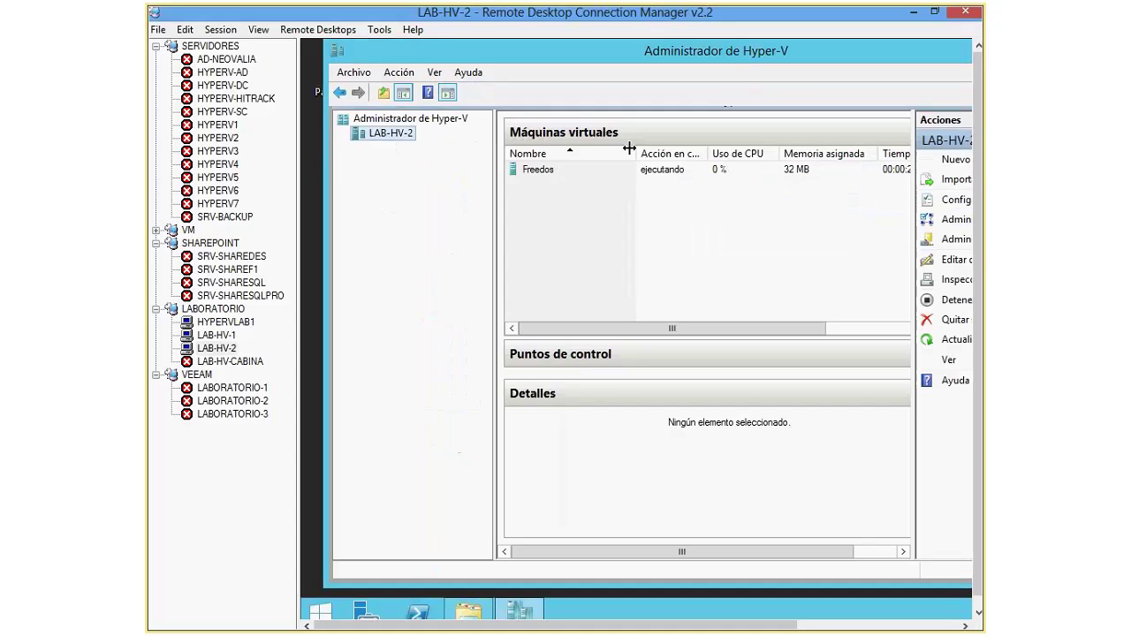
click(588, 169)
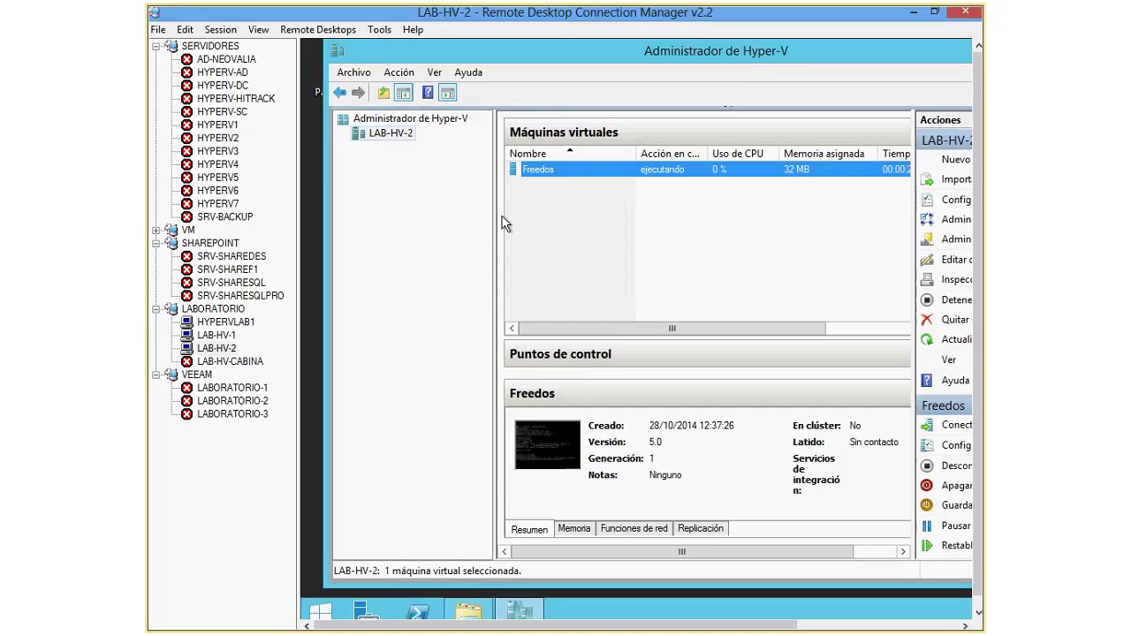
click(220, 29)
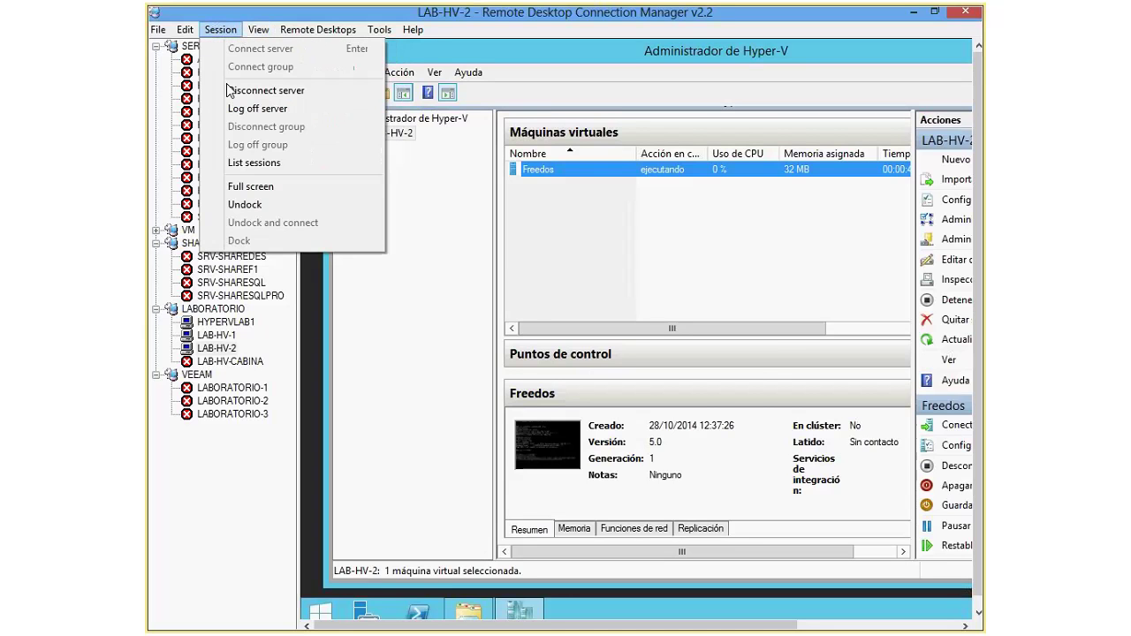
click(250, 185)
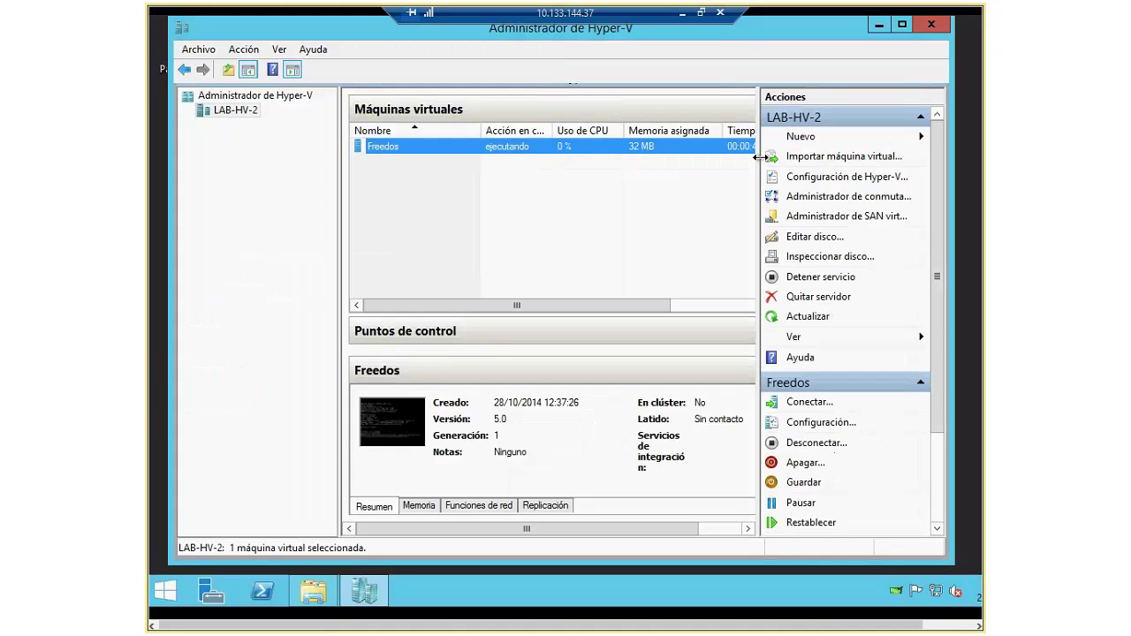
right_click(426, 148)
click(456, 181)
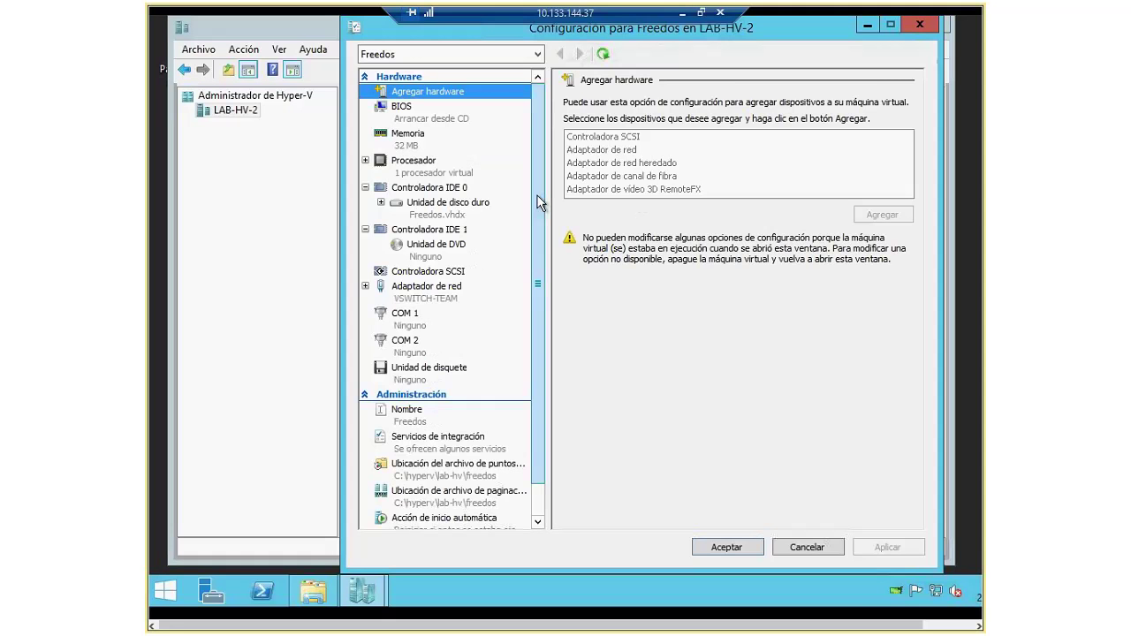
scroll(541, 202, down, 2)
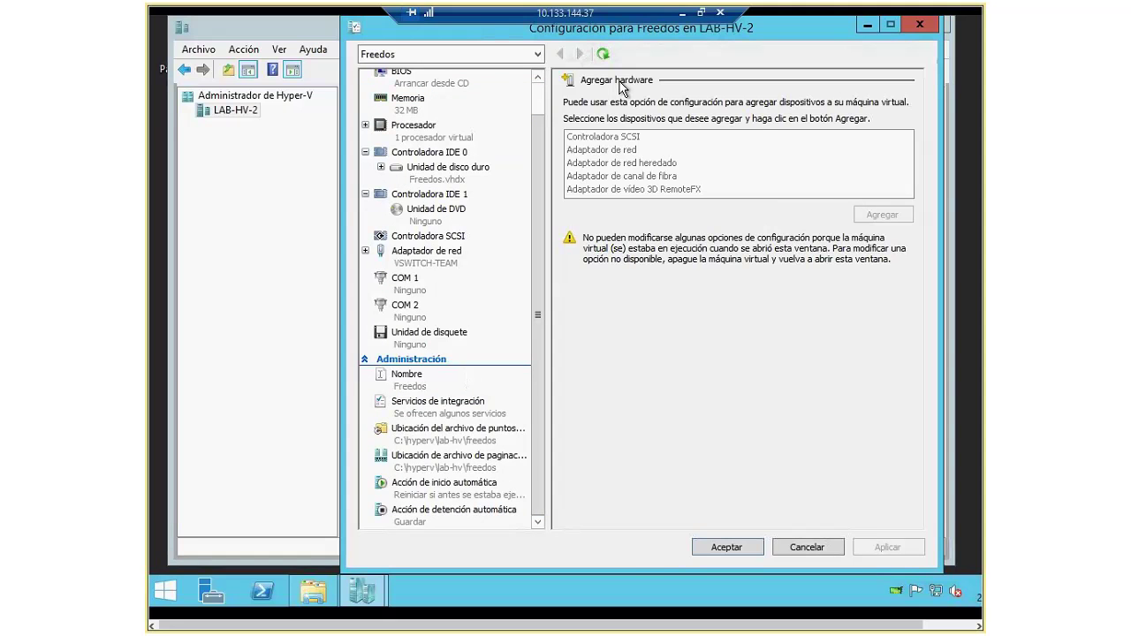
click(919, 25)
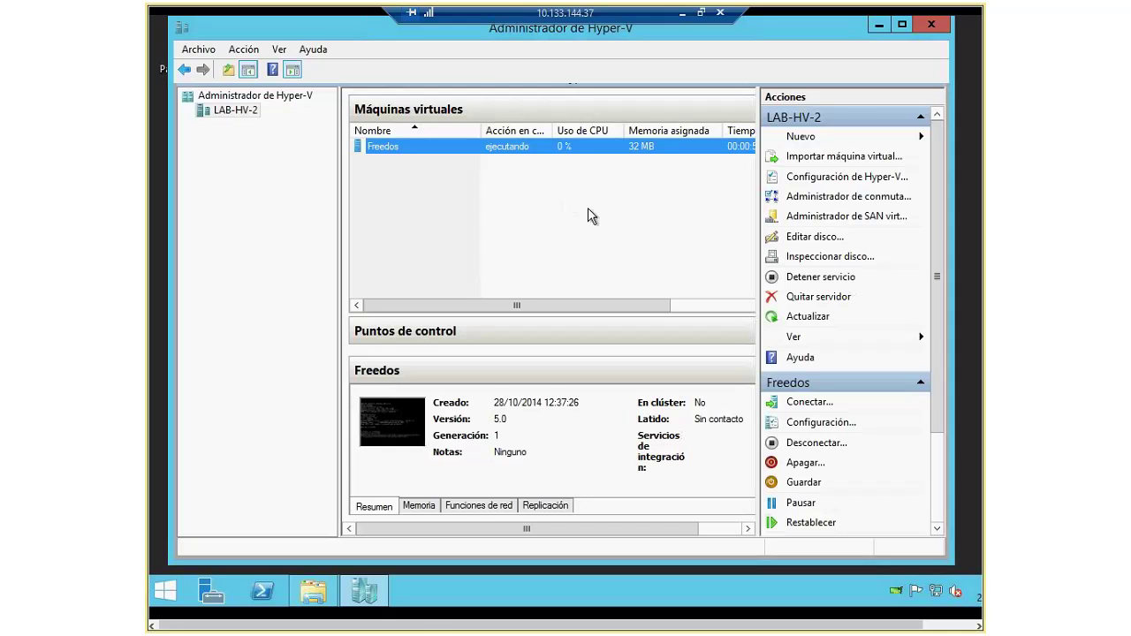
click(699, 13)
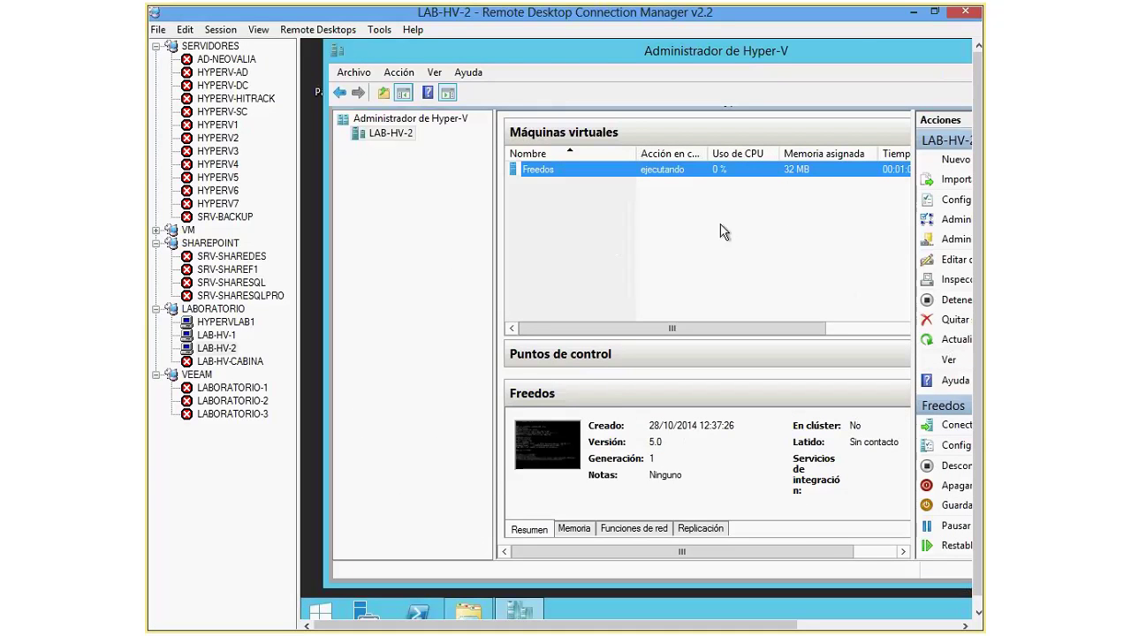
scroll(694, 332, right, 1)
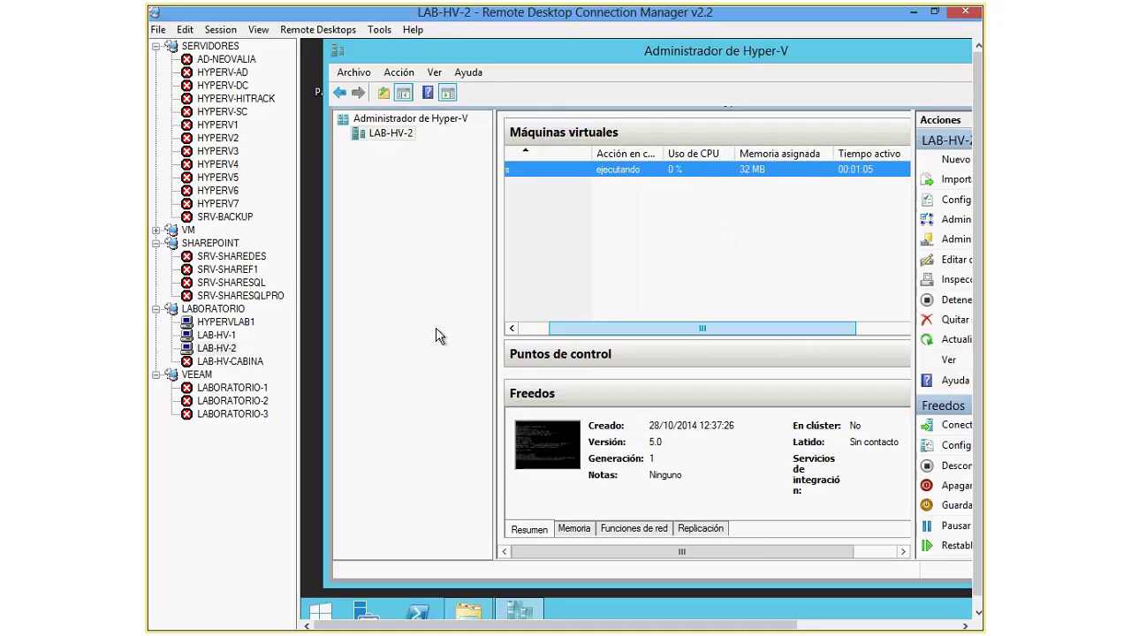
Step: Switch to the LAB-HV-1 session and show it full screen via Session > Full screen
click(216, 335)
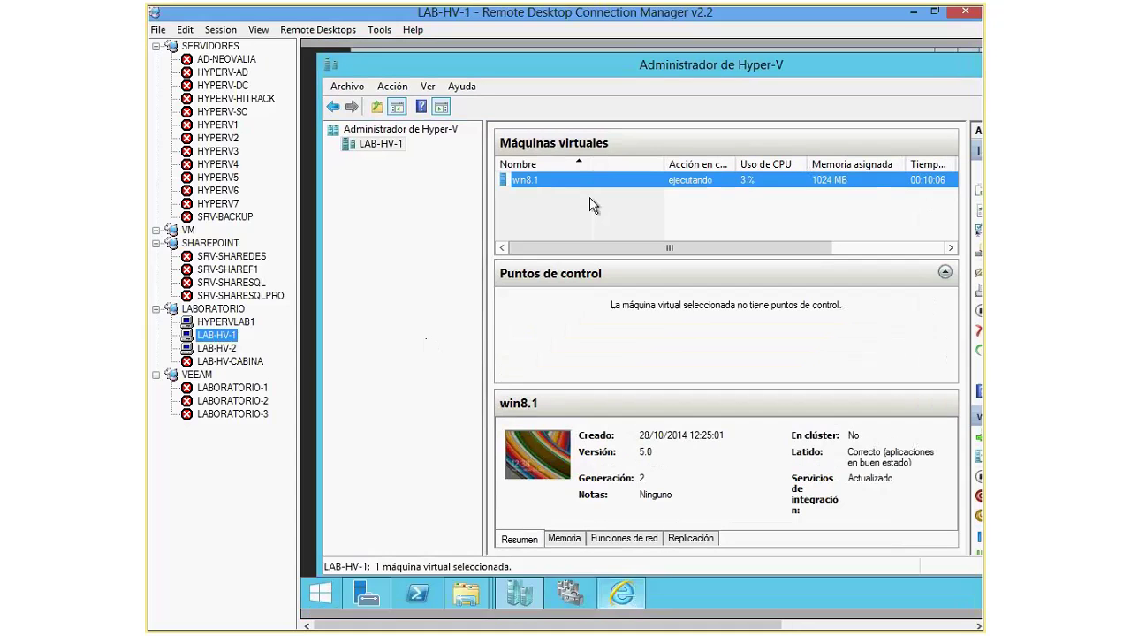
click(221, 30)
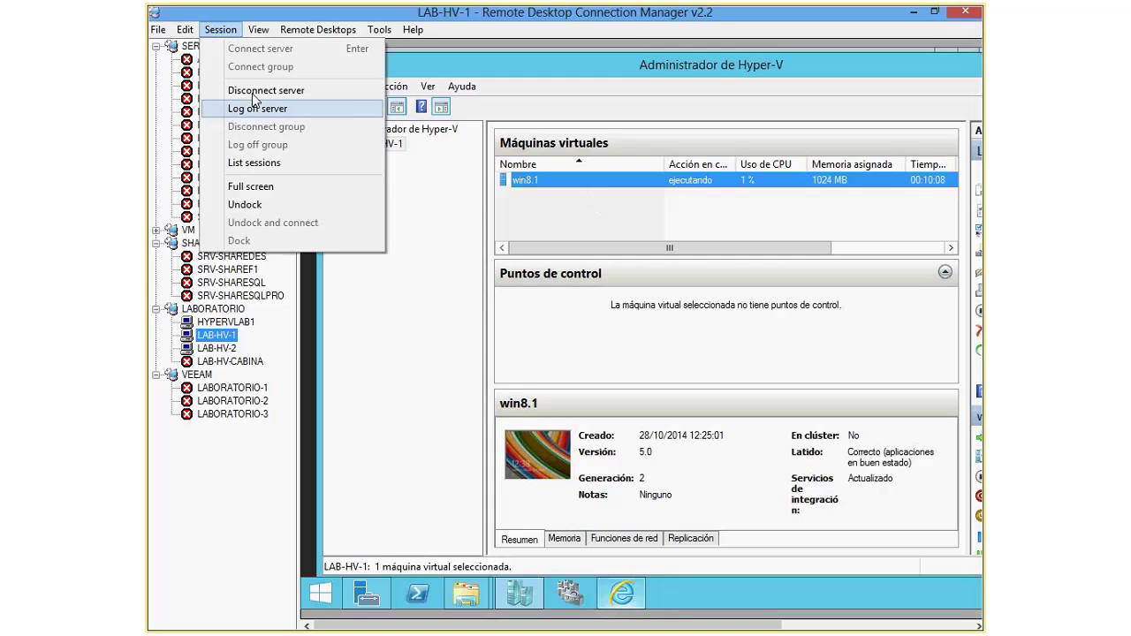
click(263, 186)
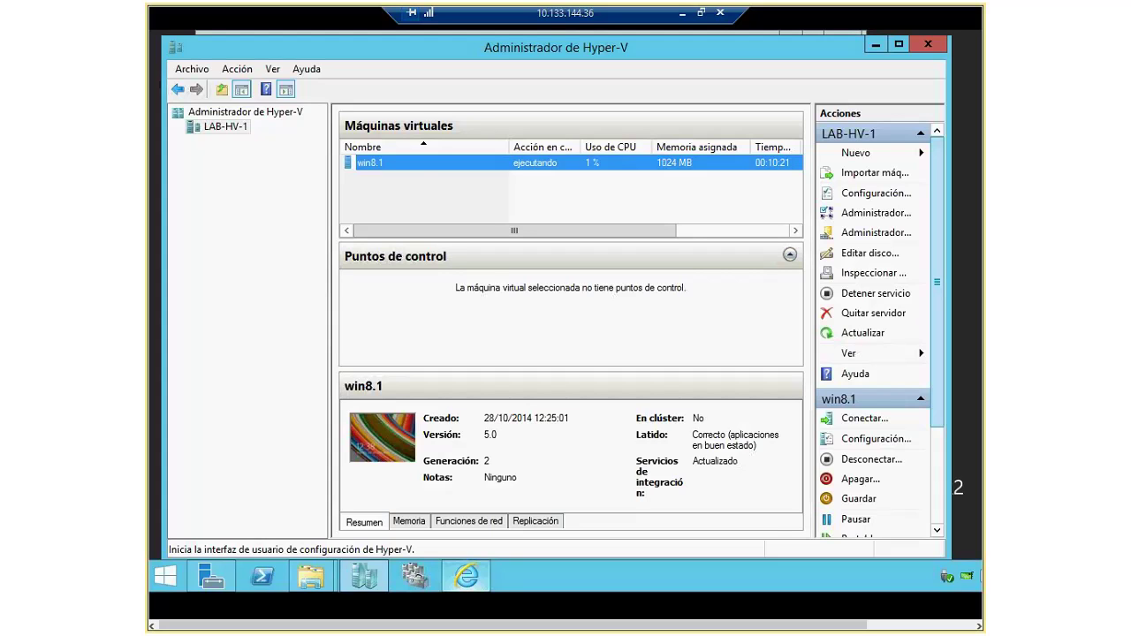
Step: Connect to the win8.1 VM at an 800x600 display size
double_click(378, 166)
click(471, 328)
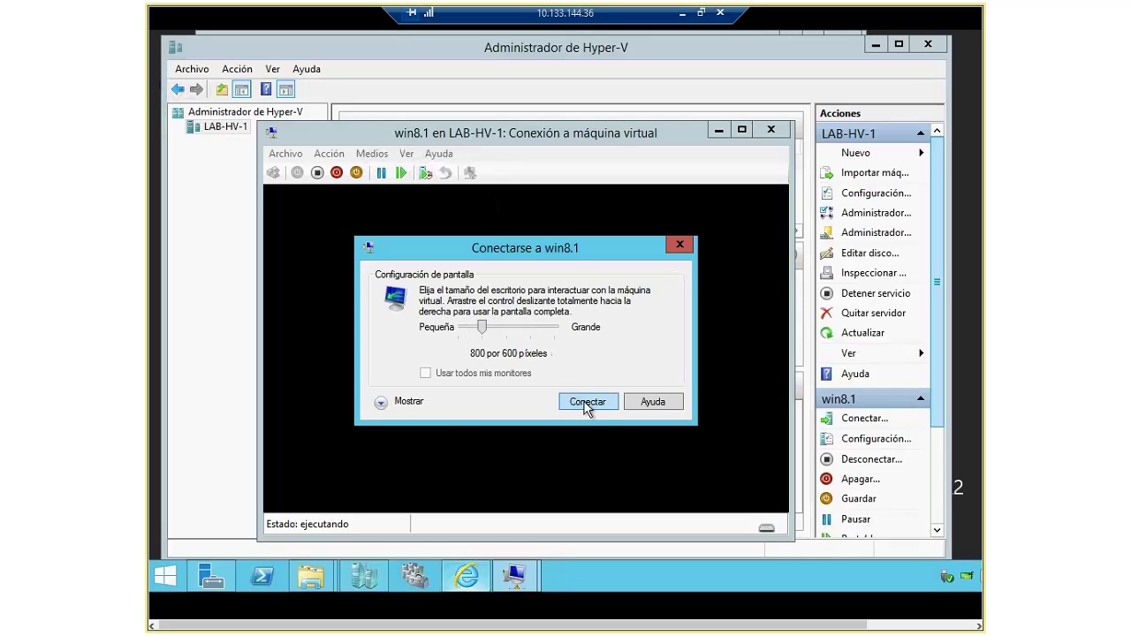
click(584, 402)
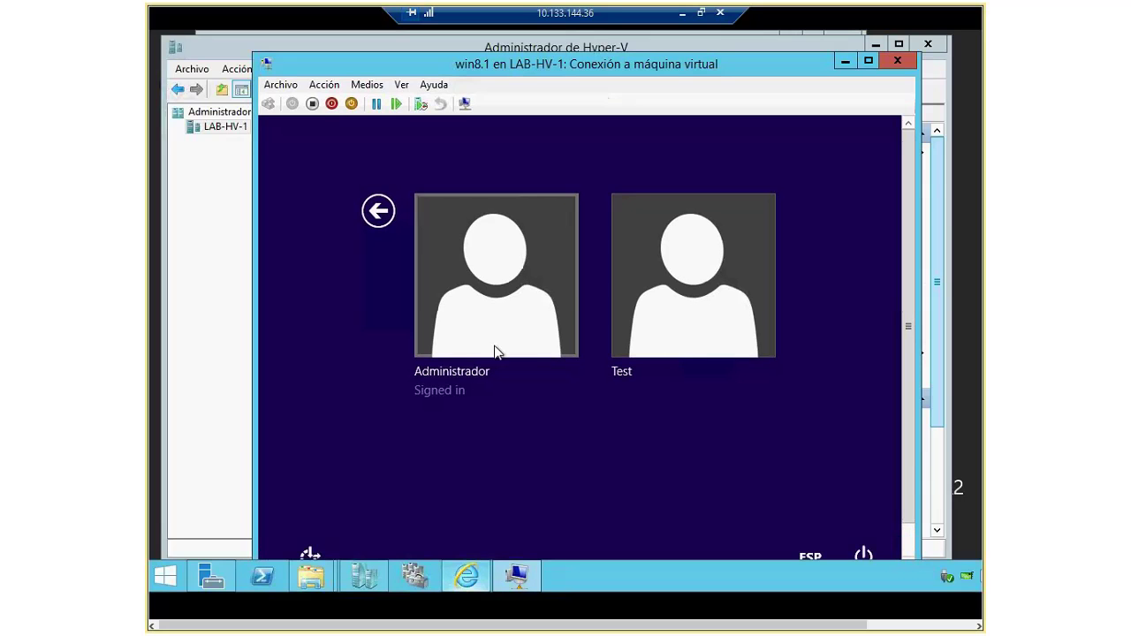
Step: Sign in as Administrador, retyping the account password after turning off Caps Lock
click(517, 328)
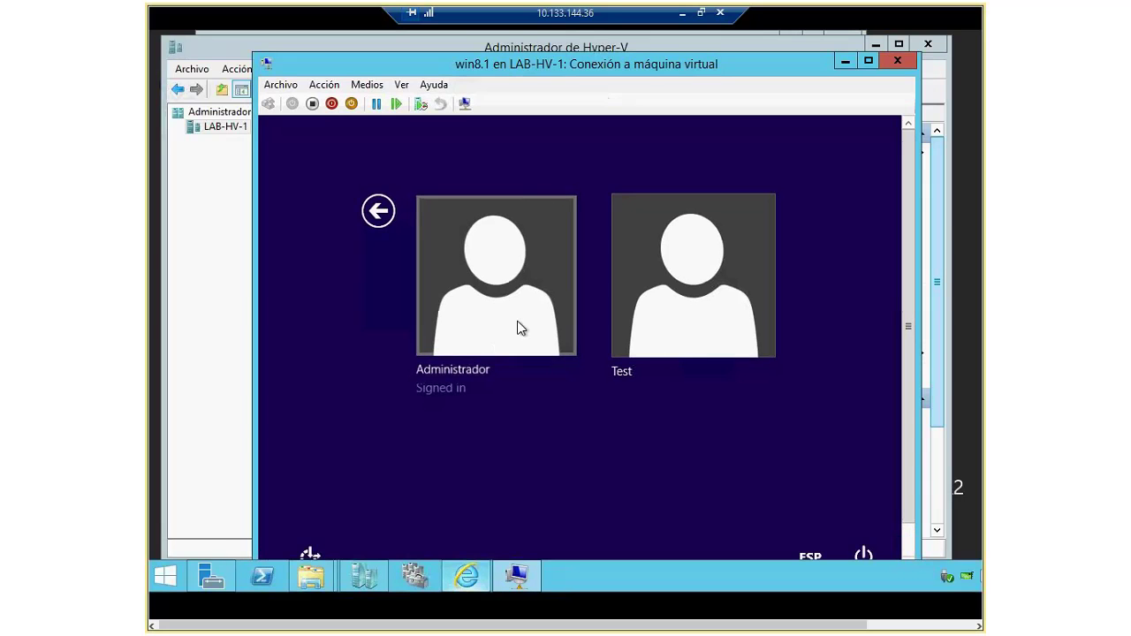
text(Pa$$w0rd1)
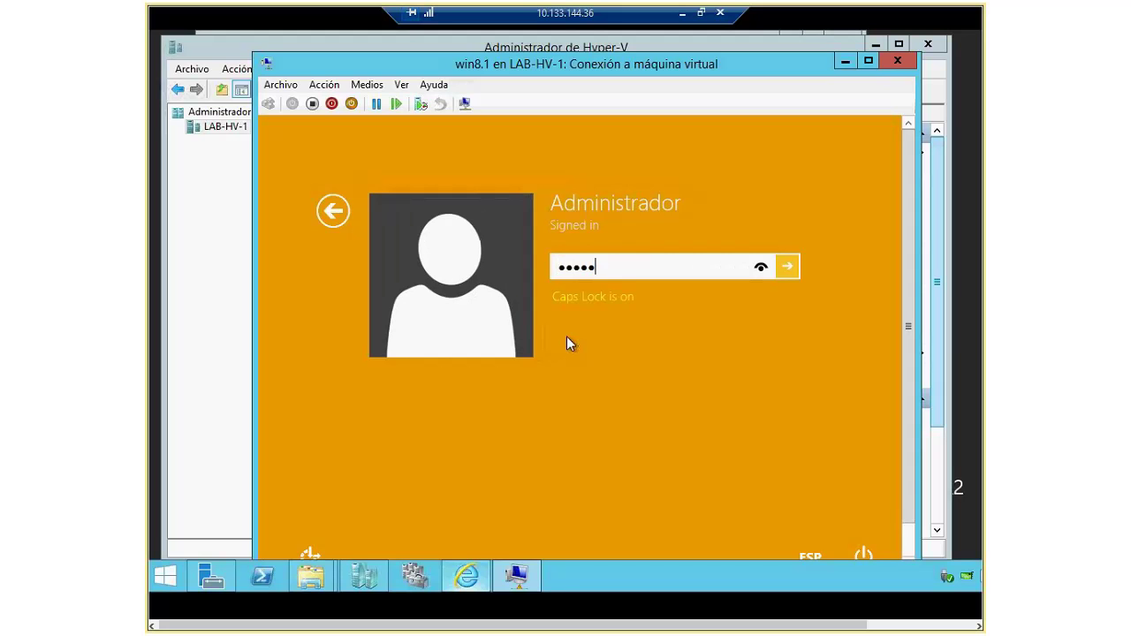
text(!)
key(Return)
key(Return)
key(Caps_Lock)
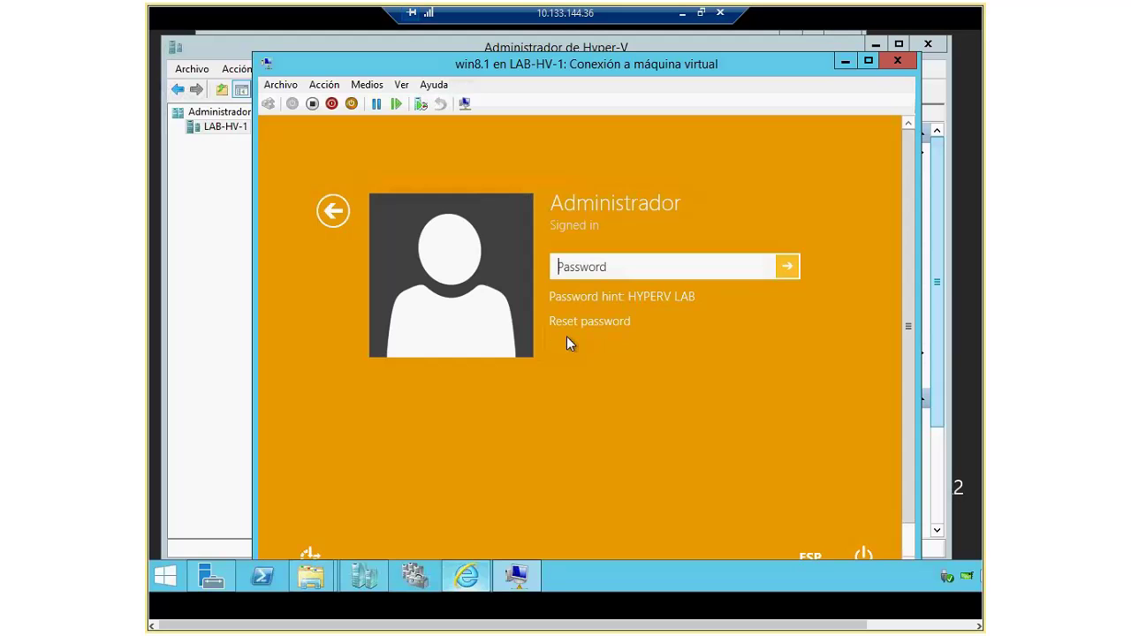
text(Password1!)
key(Return)
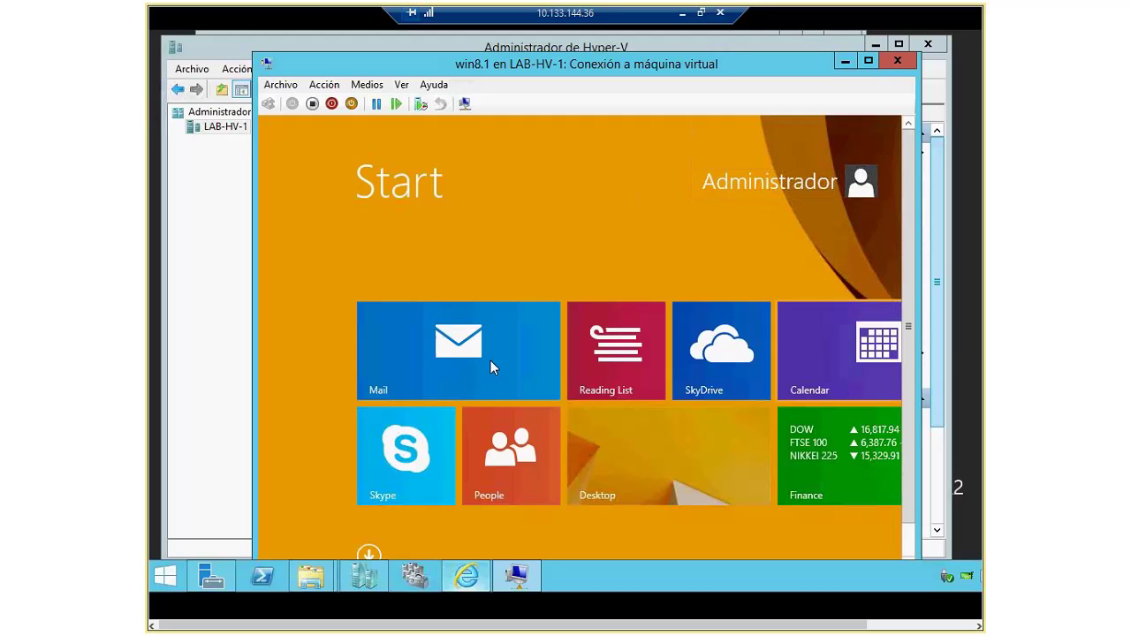
Step: Open the win8.1 desktop and resize and reposition the VM window
click(667, 477)
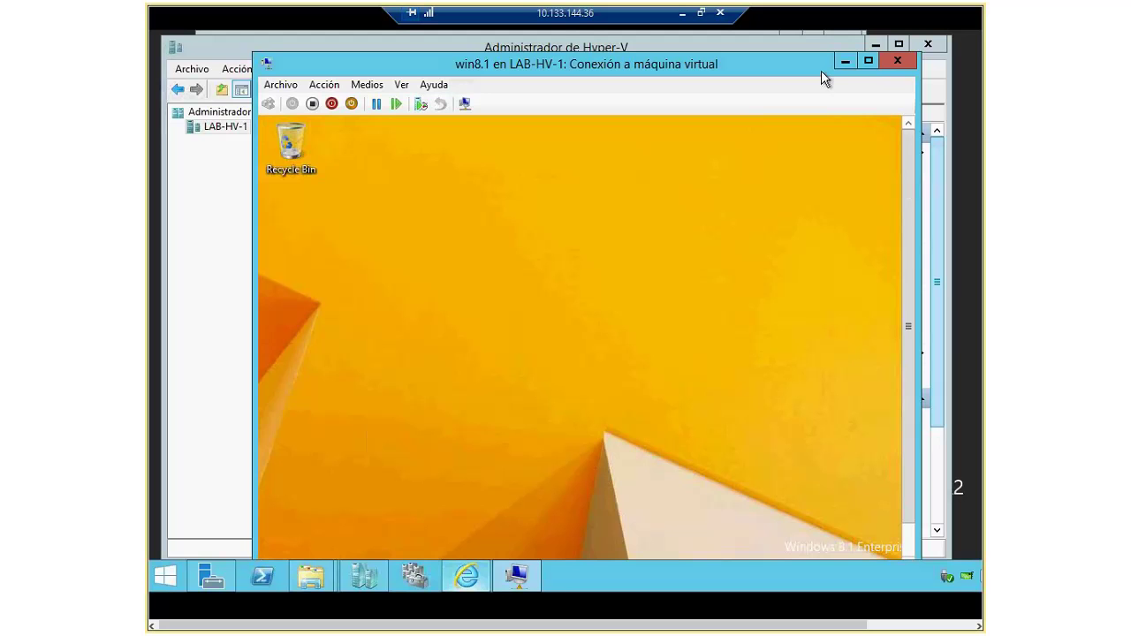
drag(253, 51, 379, 118)
drag(539, 132, 521, 59)
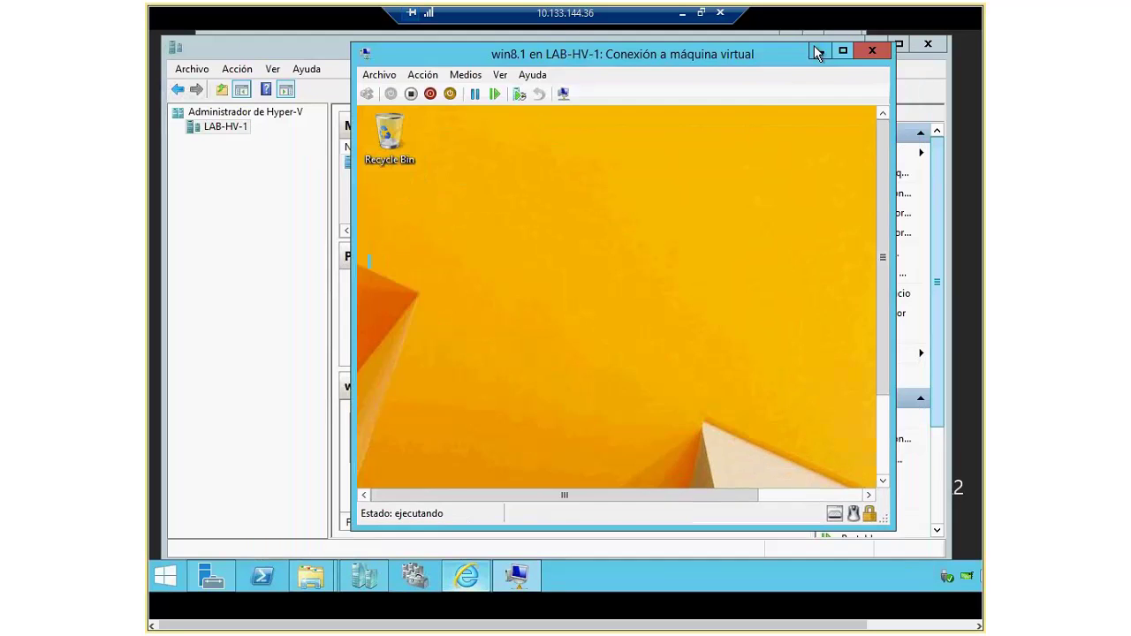
drag(814, 45, 756, 81)
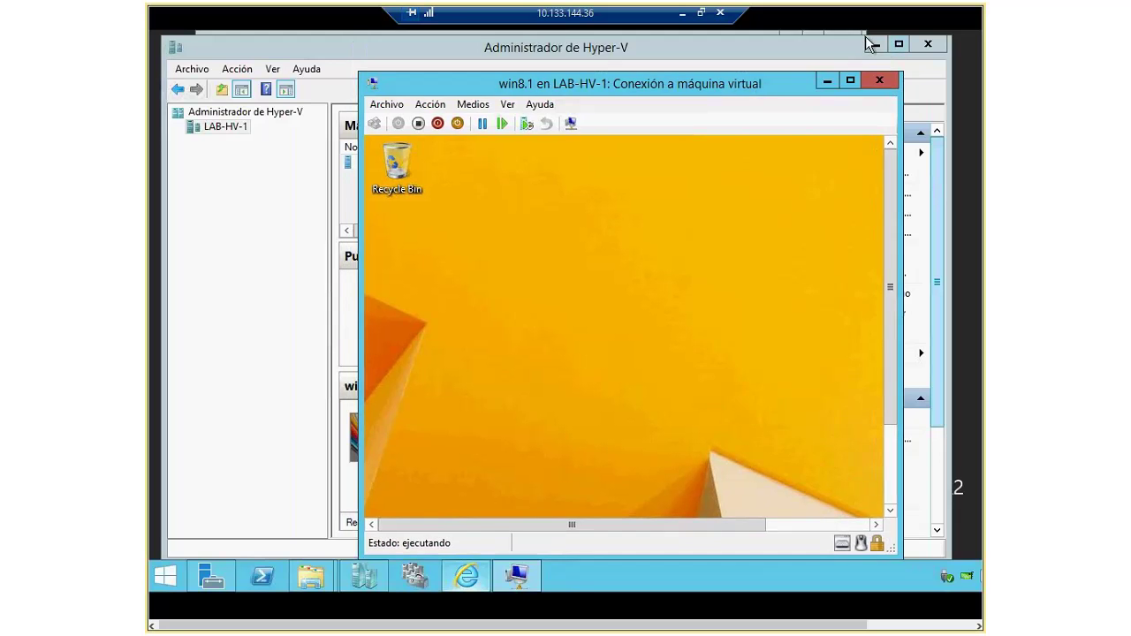
Step: Minimize Hyper-V Manager, Server Manager and Internet Explorer on the host
click(826, 80)
click(876, 46)
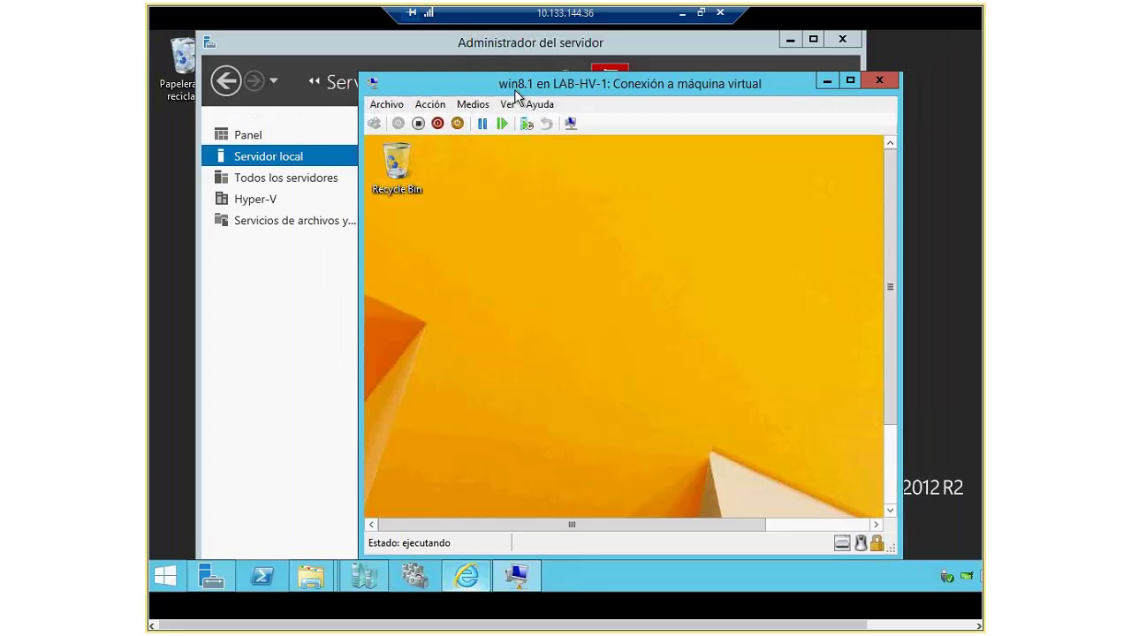
click(789, 39)
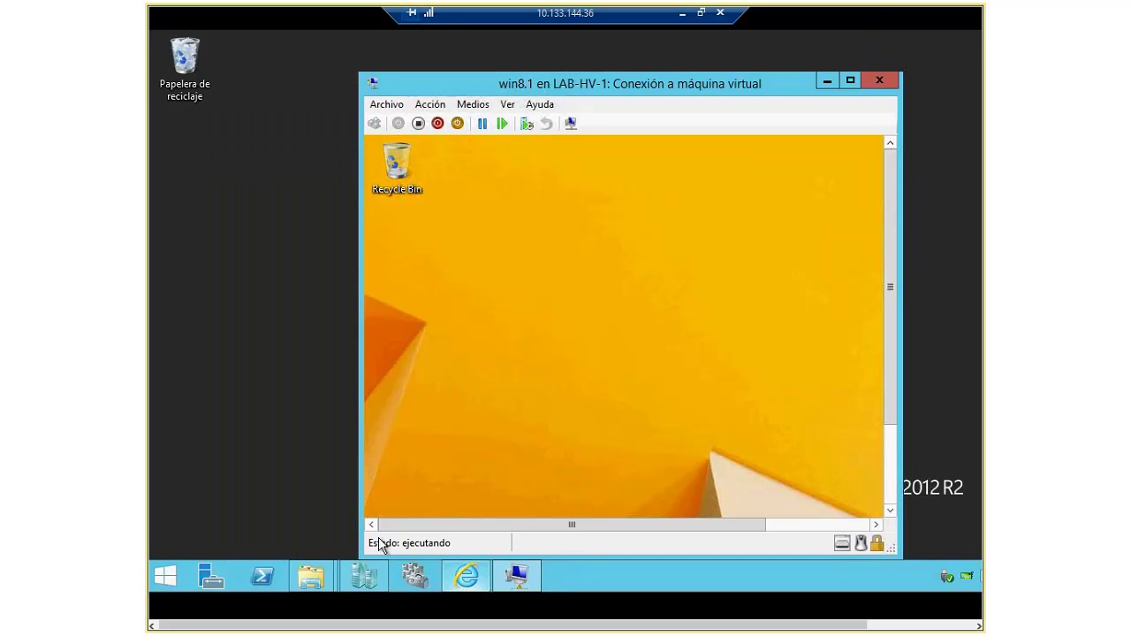
click(468, 581)
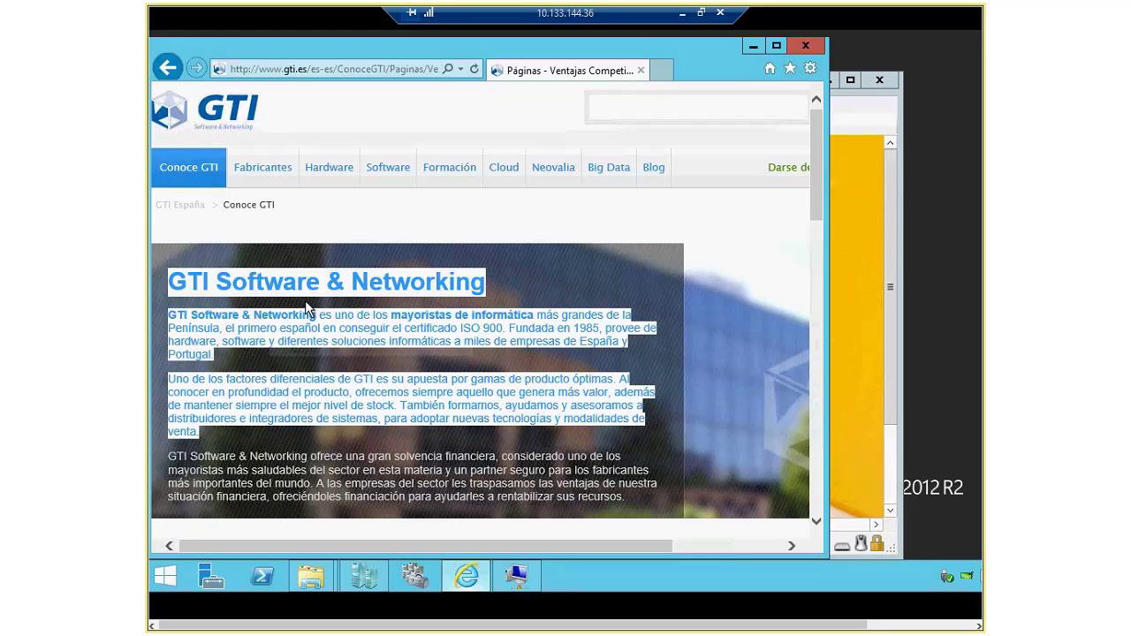
click(749, 48)
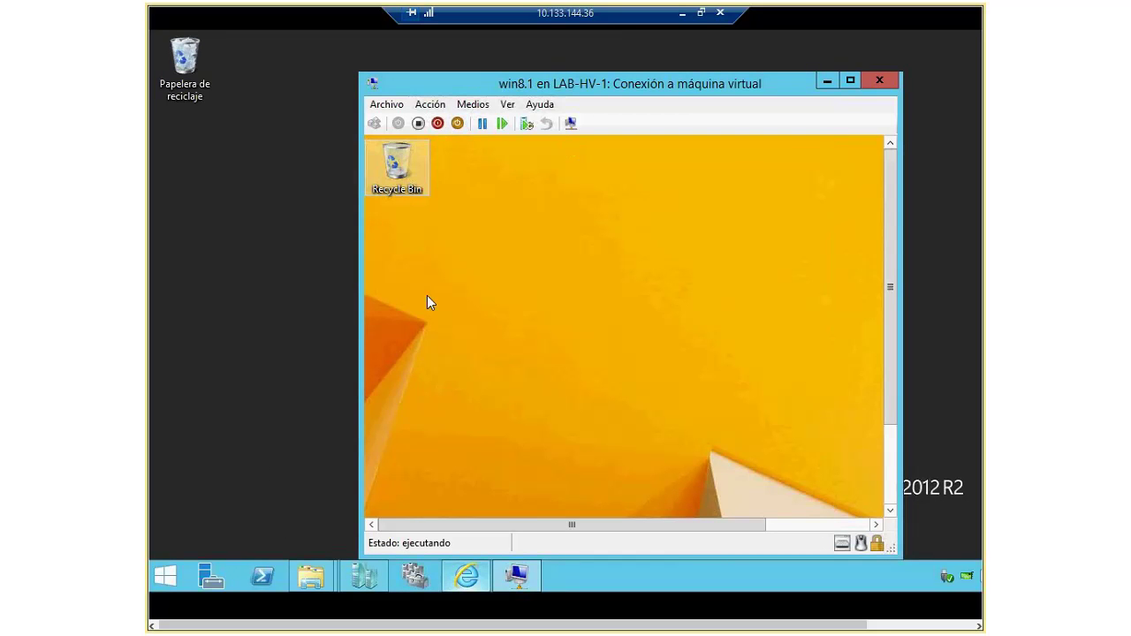
Step: Create a new text document named gti on the win8.1 desktop
right_click(550, 407)
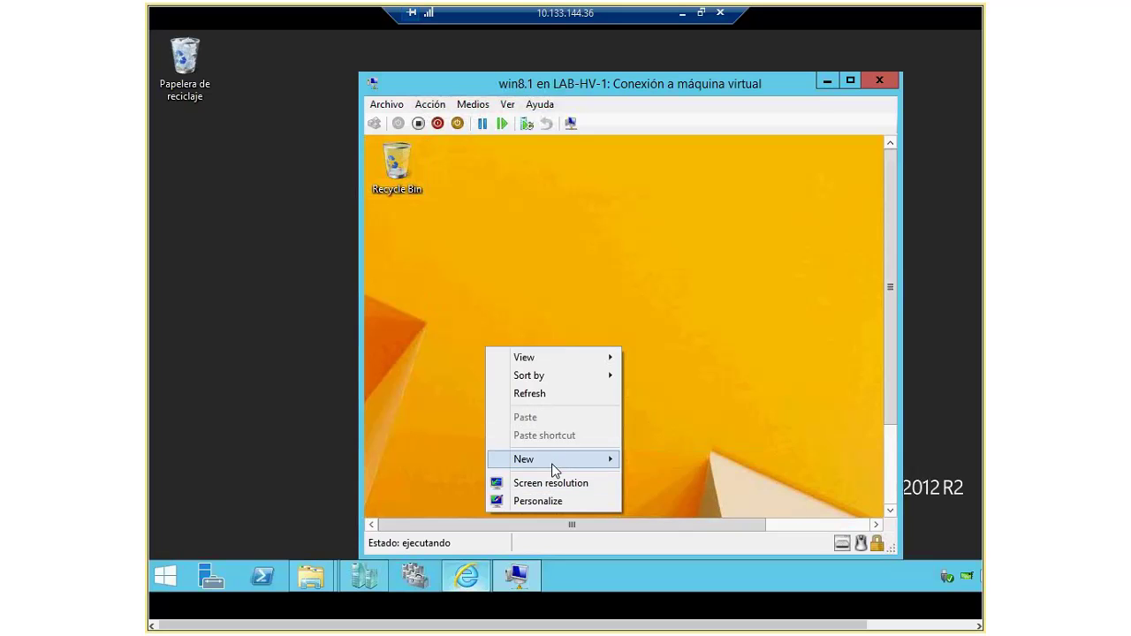
click(832, 233)
drag(892, 241, 913, 361)
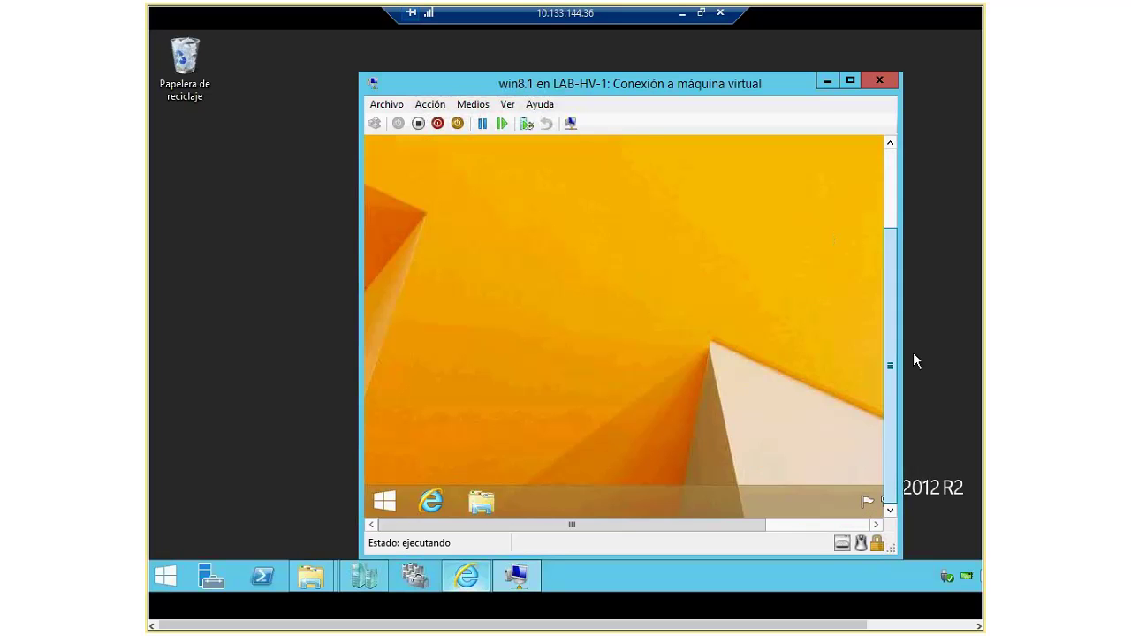
drag(891, 247, 891, 168)
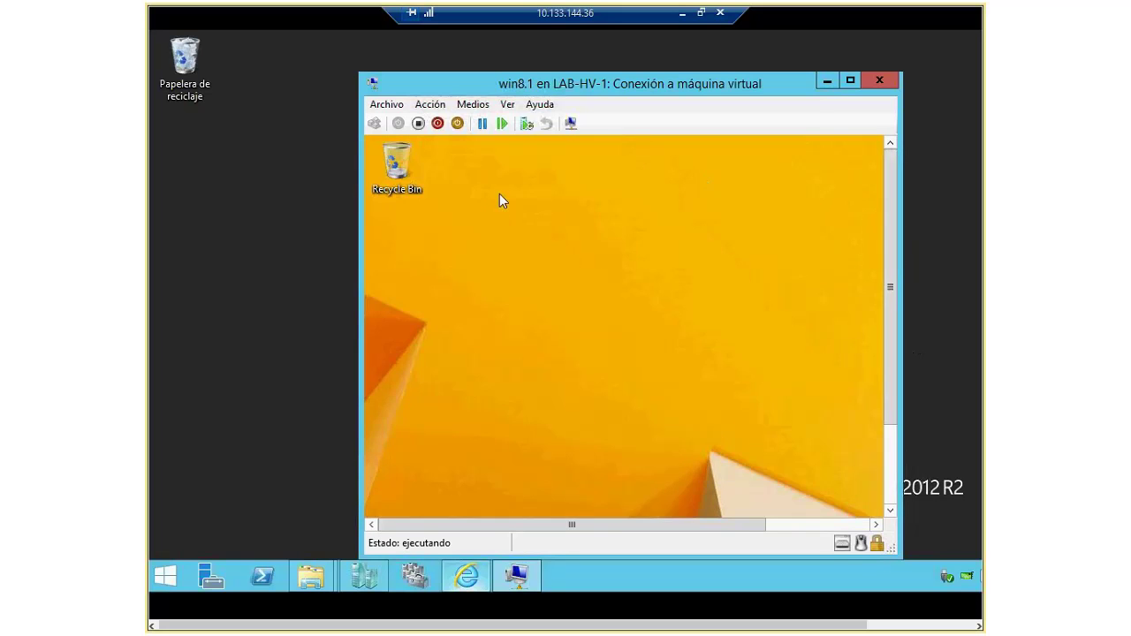
right_click(499, 194)
mouse_move(530, 304)
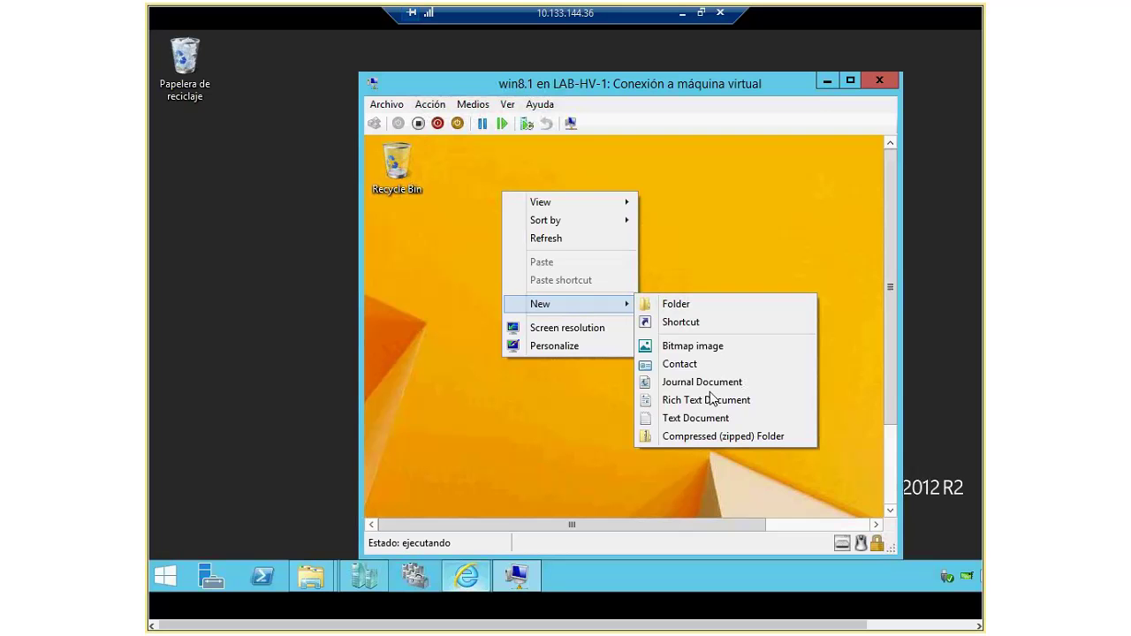
click(713, 419)
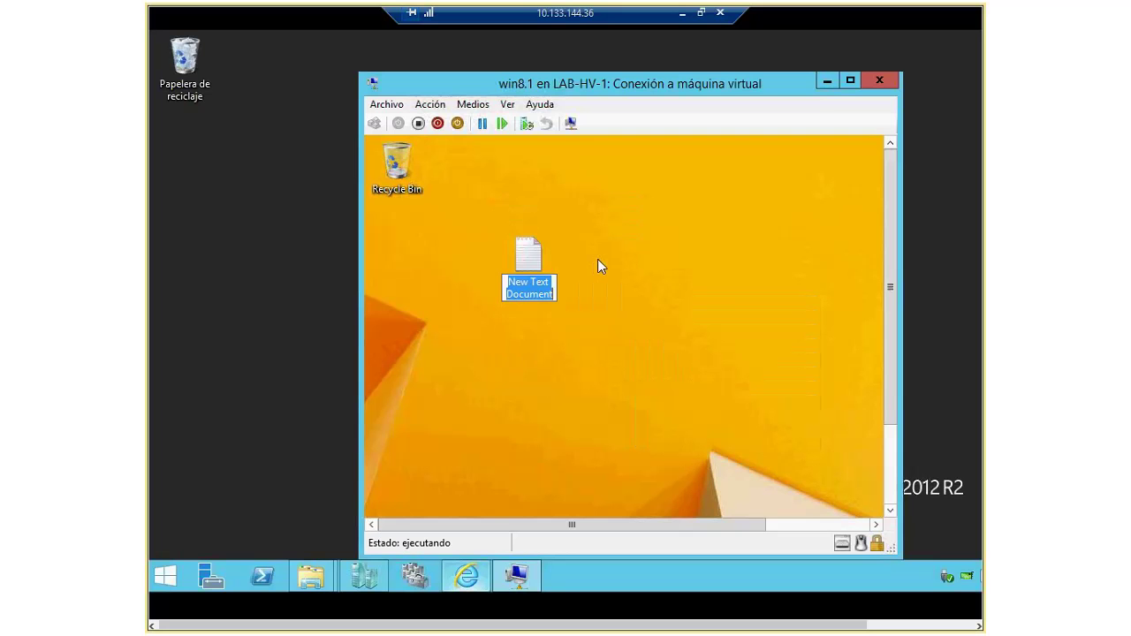
text(gti)
key(Return)
key(Return)
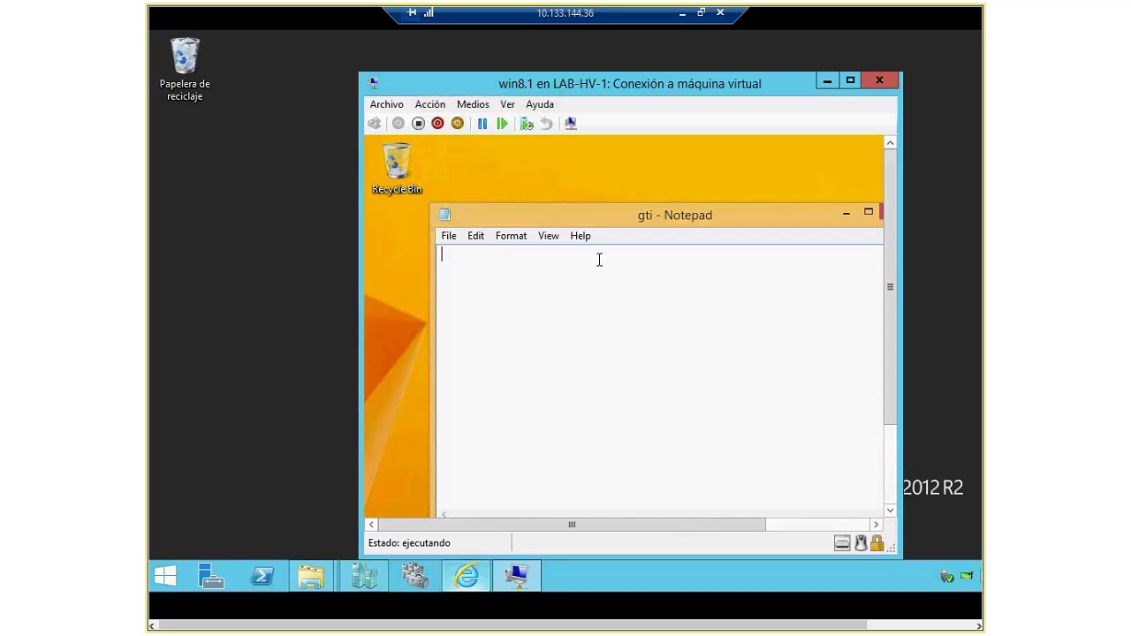
Step: Paste the GTI Software & Networking text into gti, save it, and close Notepad
key(ctrl+v)
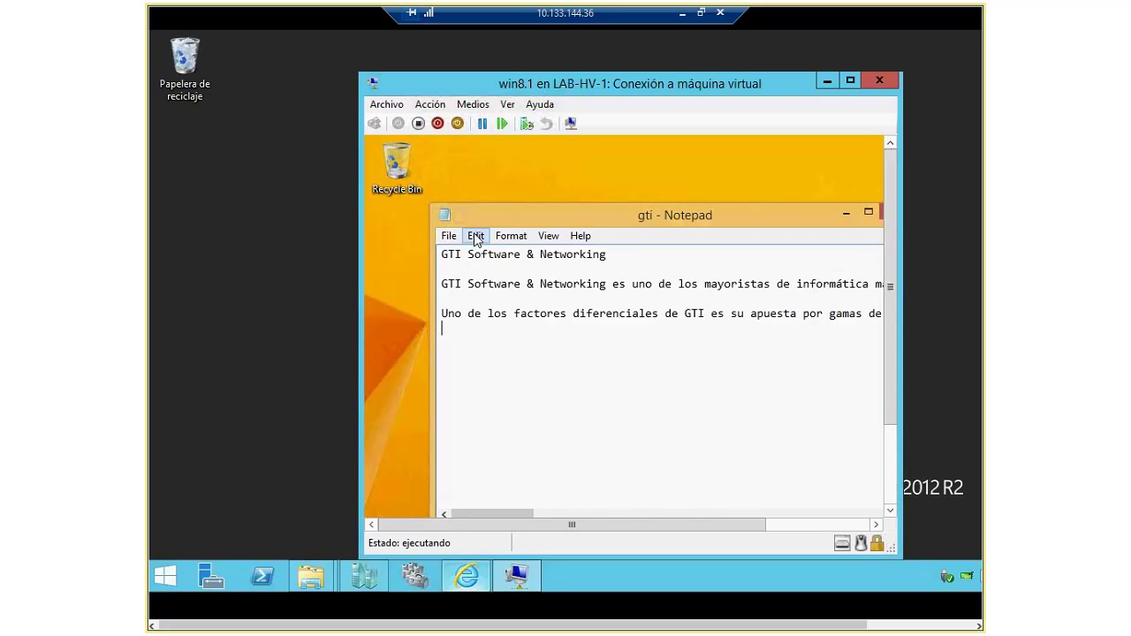
click(450, 237)
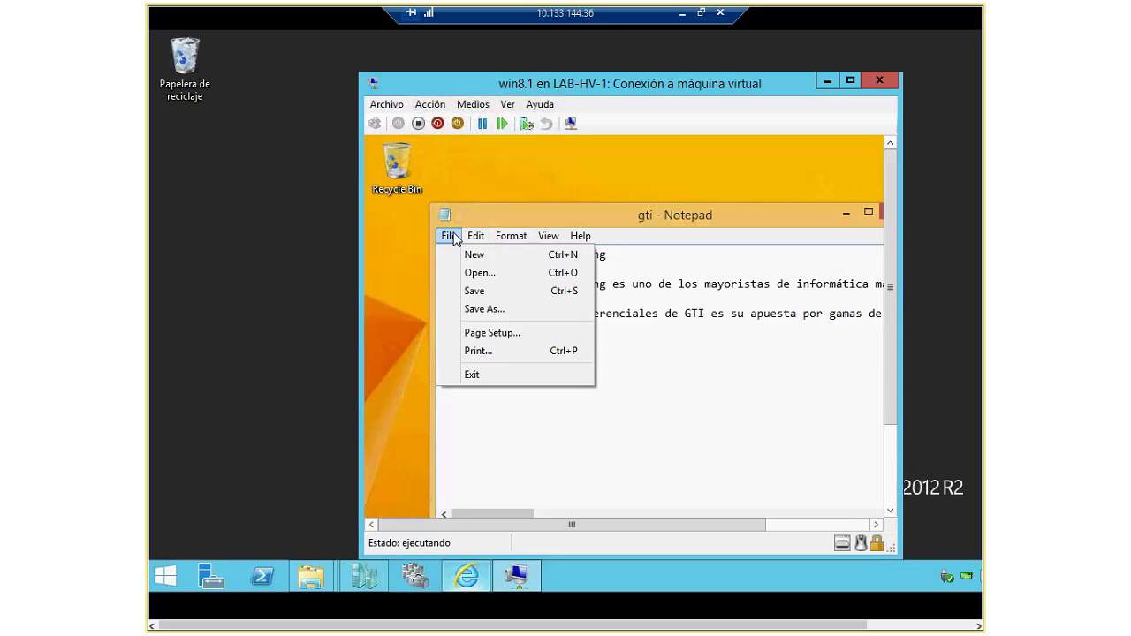
click(478, 296)
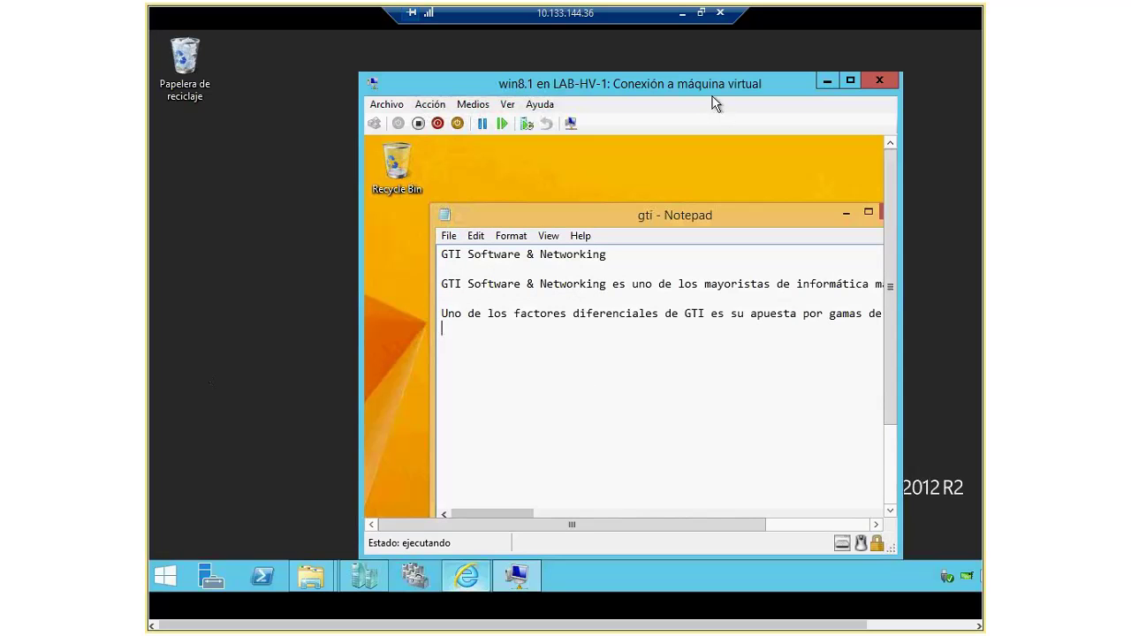
drag(712, 89, 701, 69)
click(537, 215)
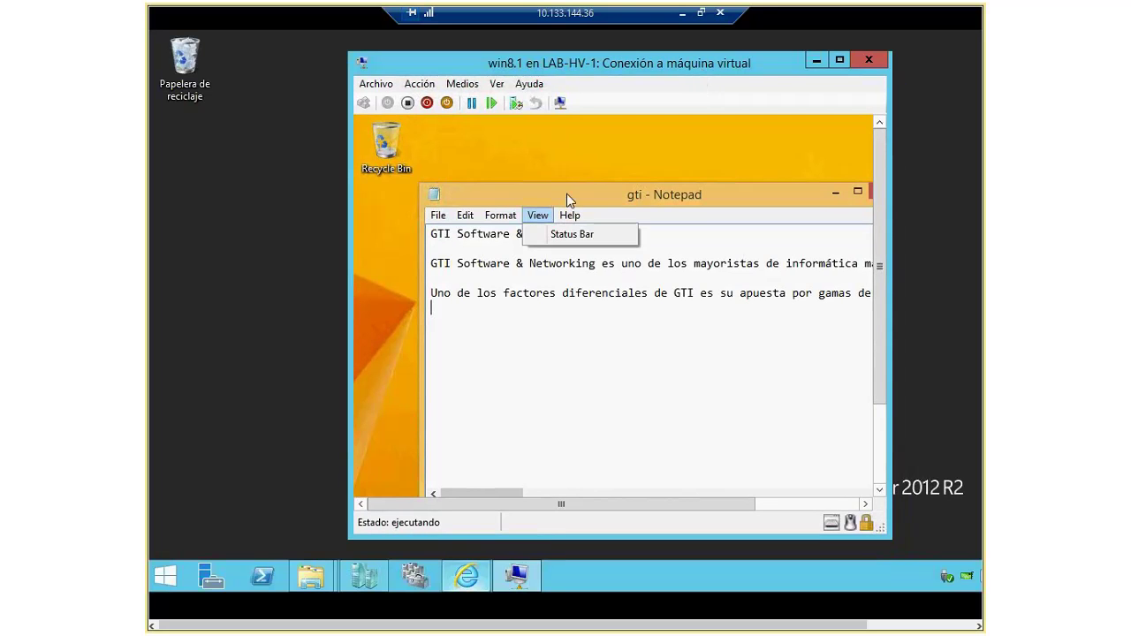
click(566, 194)
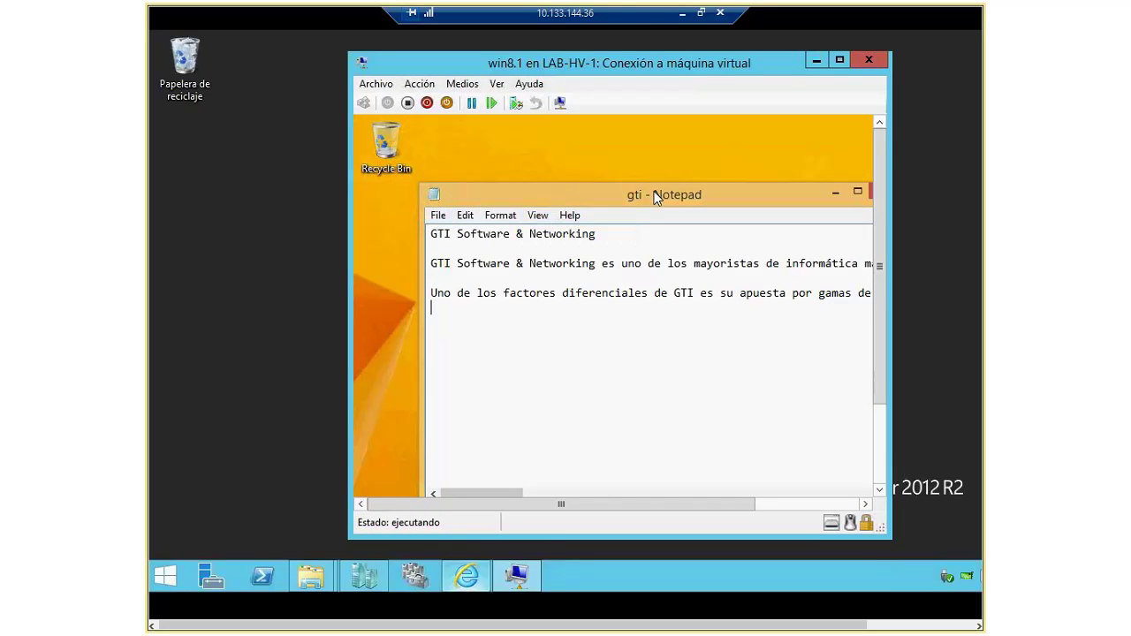
drag(609, 184, 519, 159)
click(807, 167)
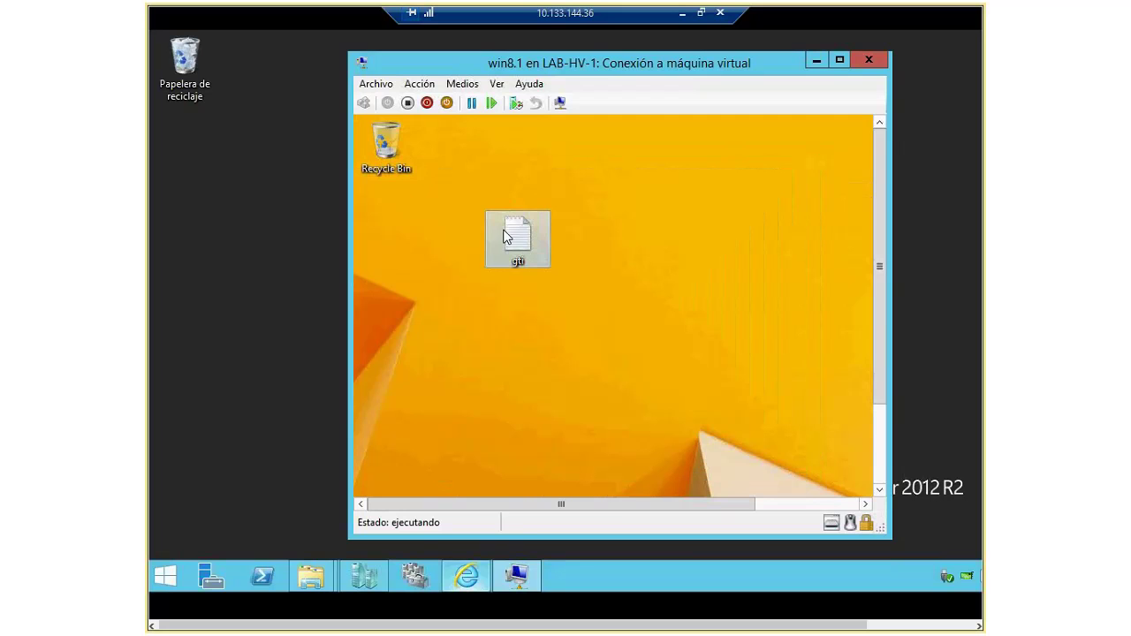
Step: Copy gti from the VM, paste it on the host desktop replacing gti.txt, and move it higher
right_click(504, 232)
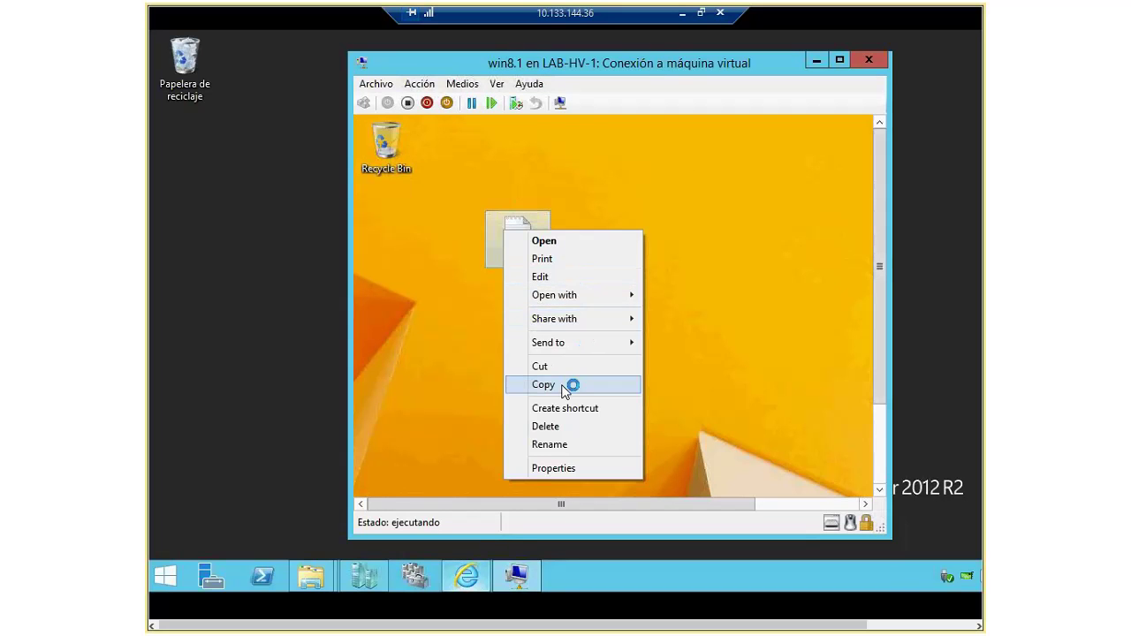
click(565, 385)
right_click(212, 421)
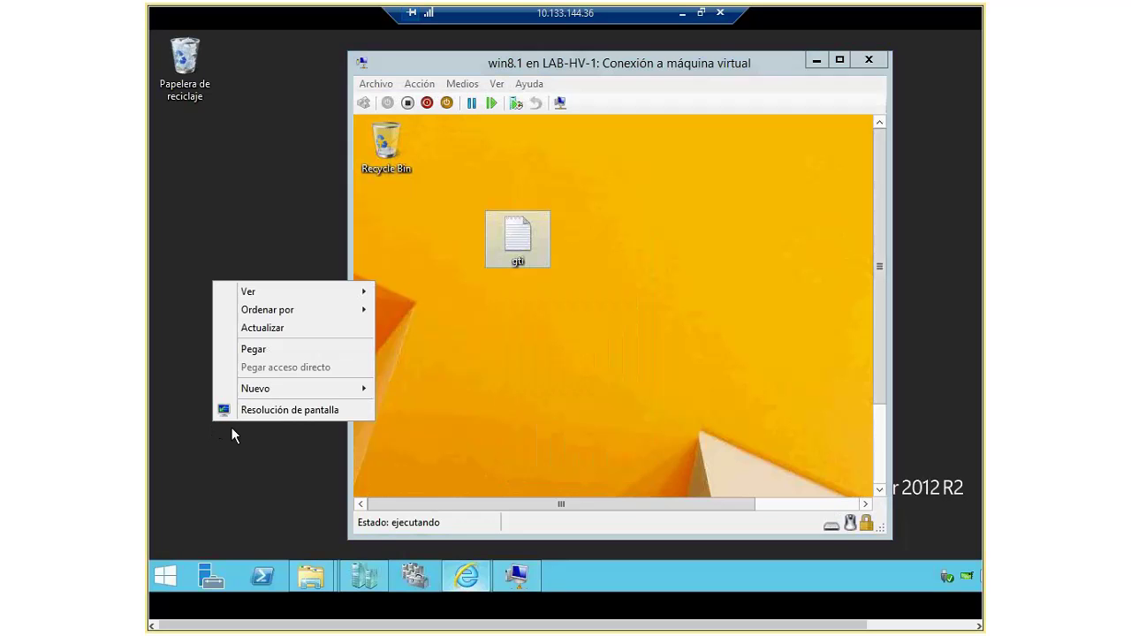
click(267, 347)
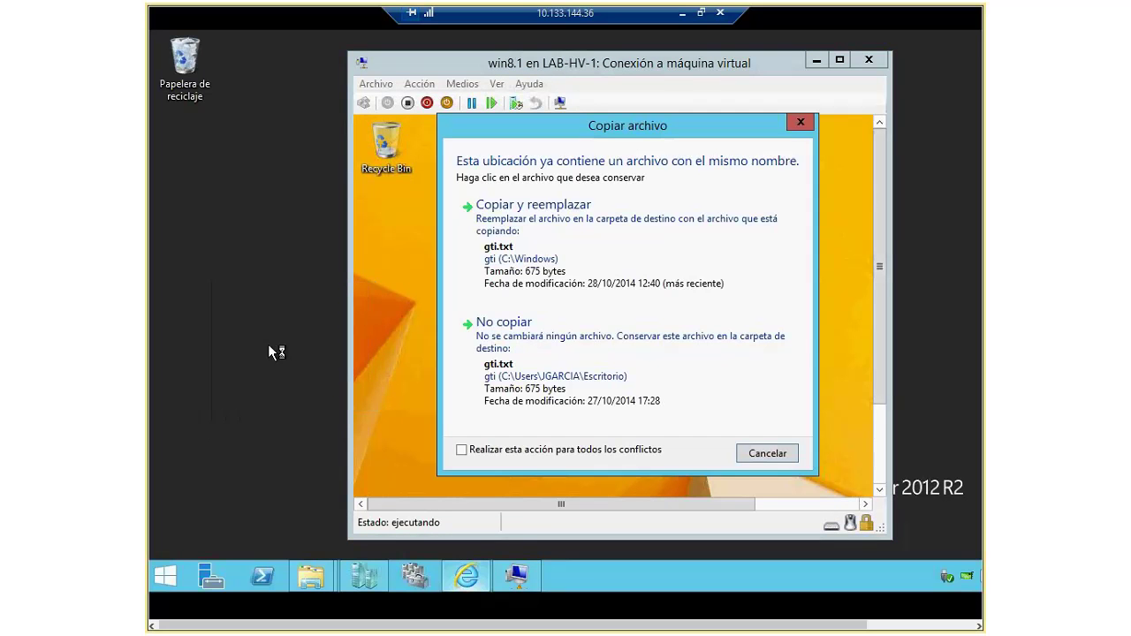
click(533, 269)
drag(264, 490, 265, 278)
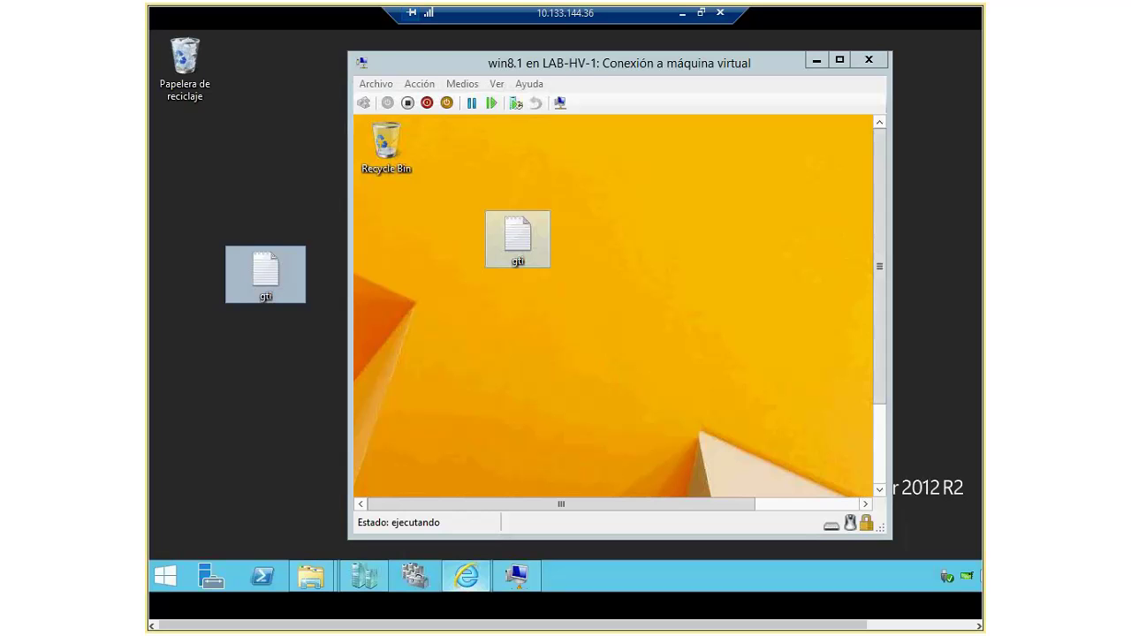
Step: Put away the host's Disco local (C:) window and bring the guest's desktop into view
click(311, 576)
click(212, 489)
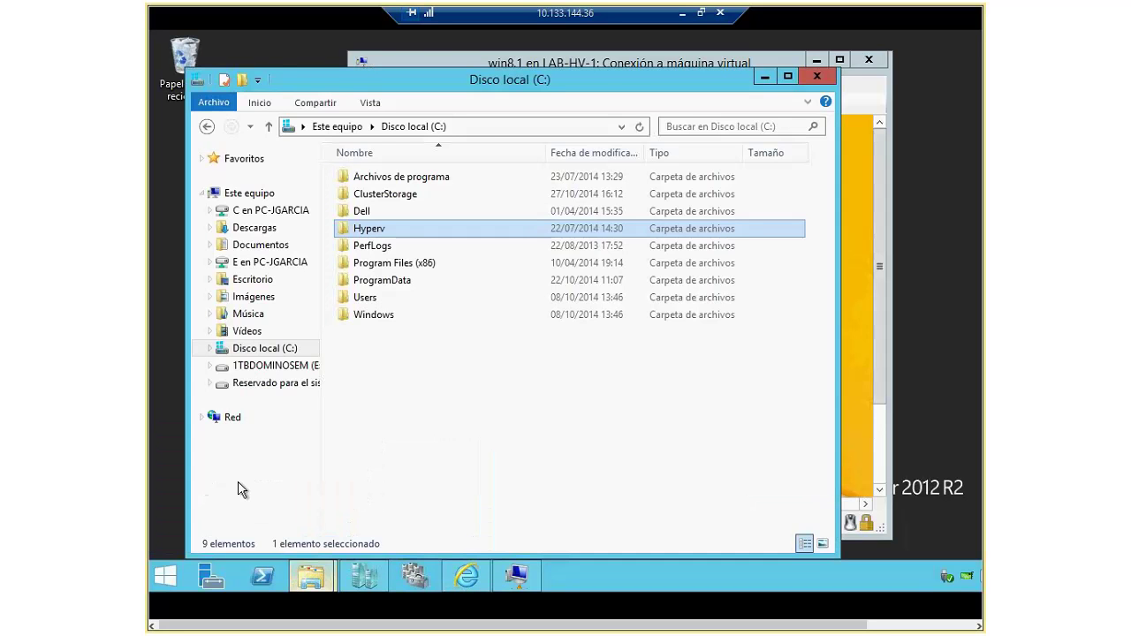
click(764, 76)
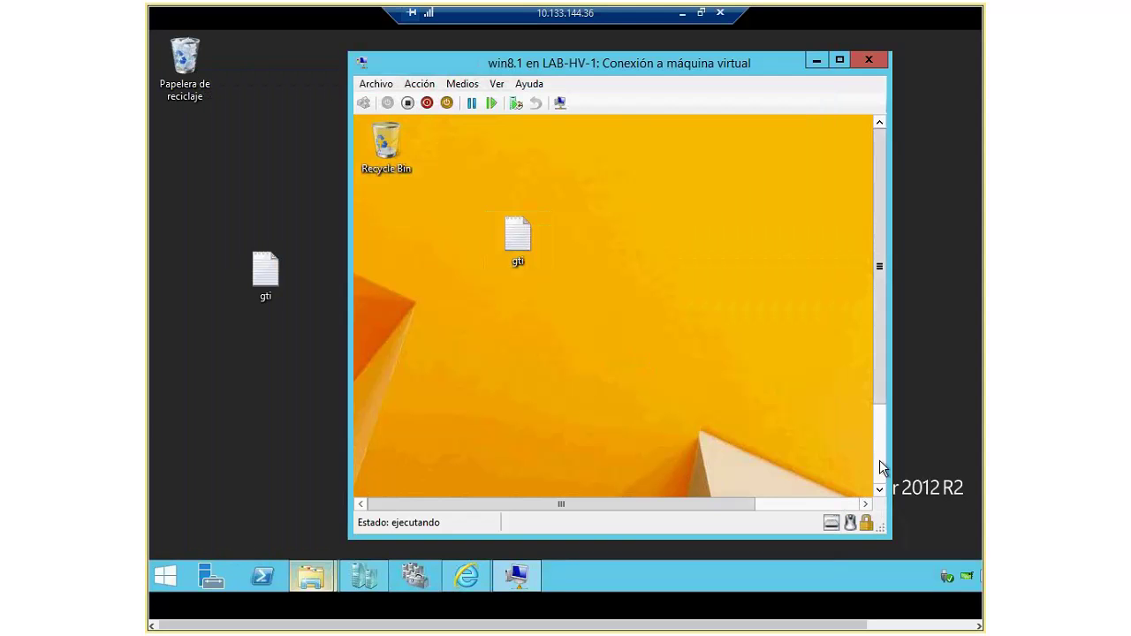
click(881, 468)
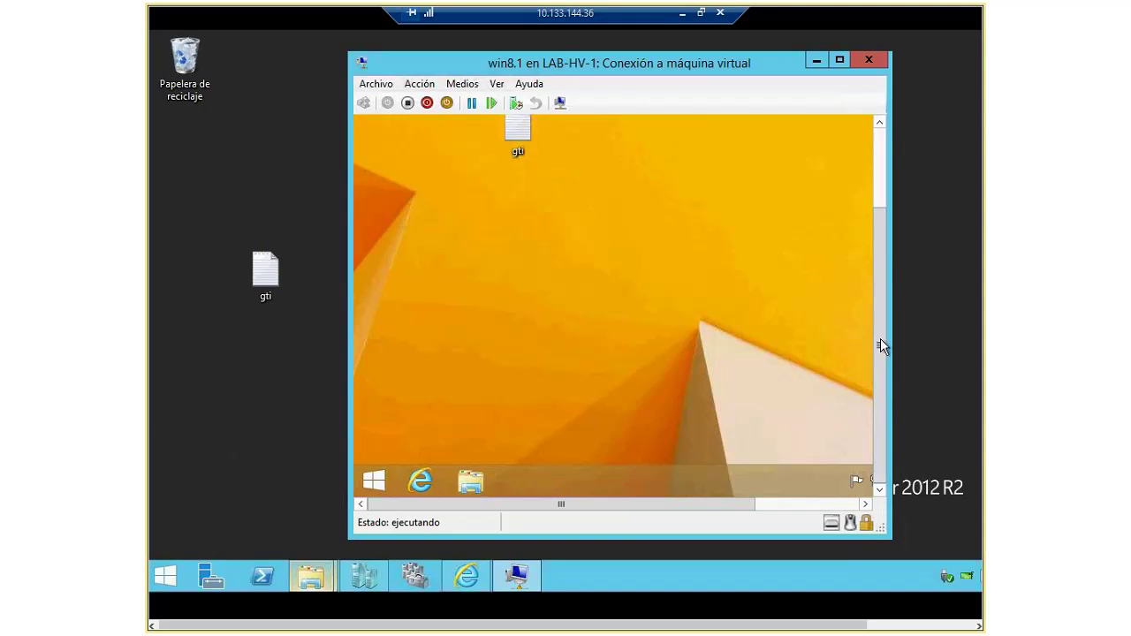
drag(878, 340, 879, 262)
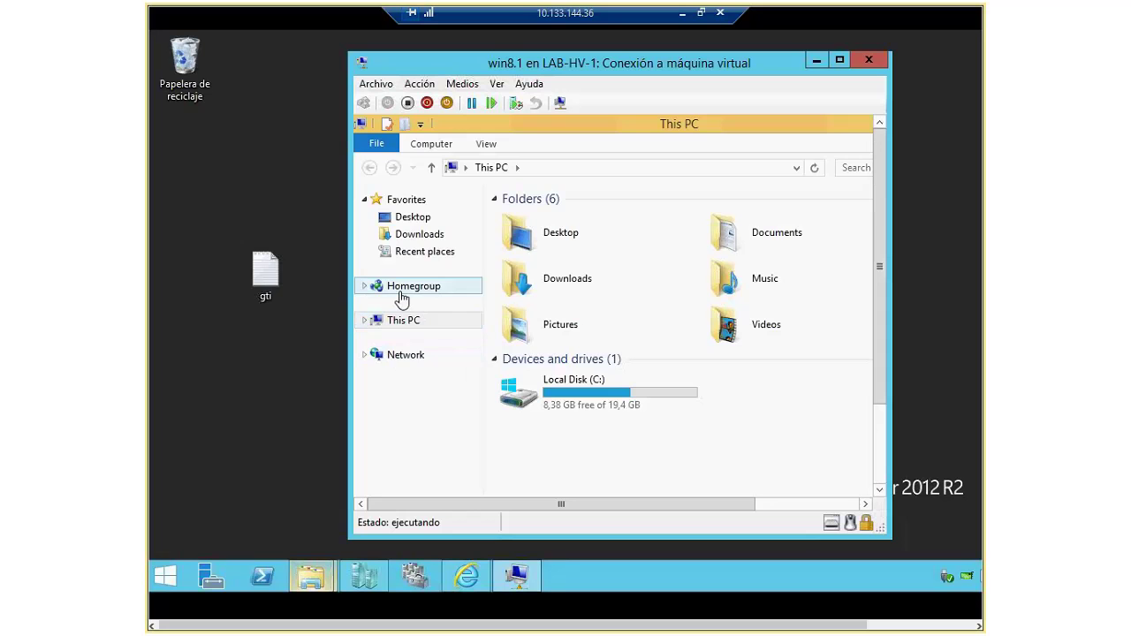
Step: Expand This PC to Local Disk (C:) in the guest, then close the VM connection
click(398, 321)
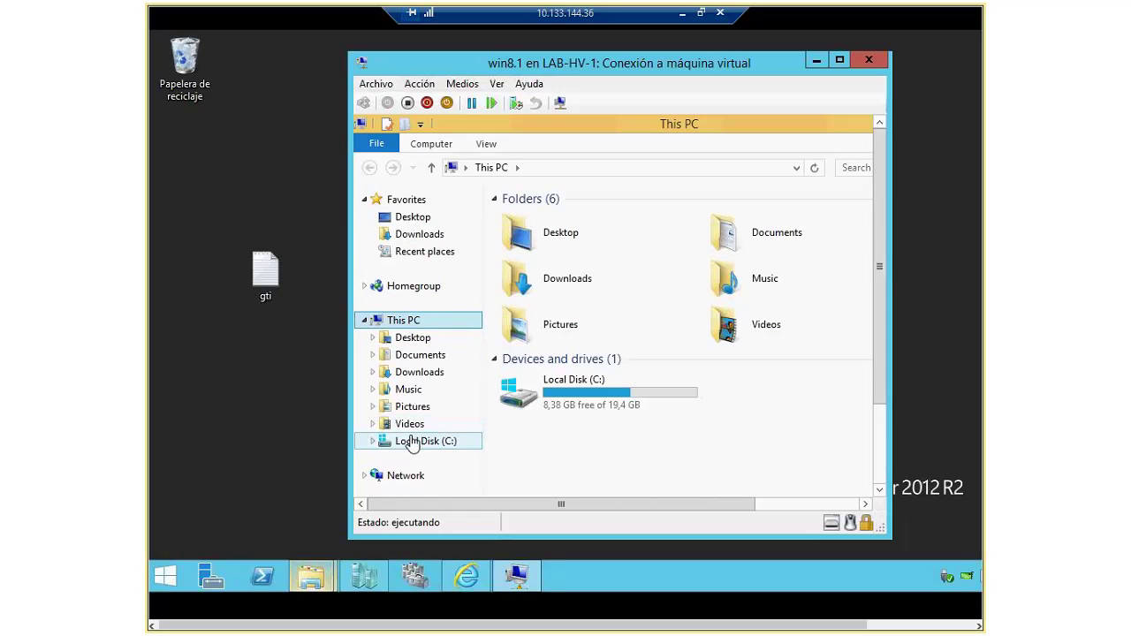
click(411, 441)
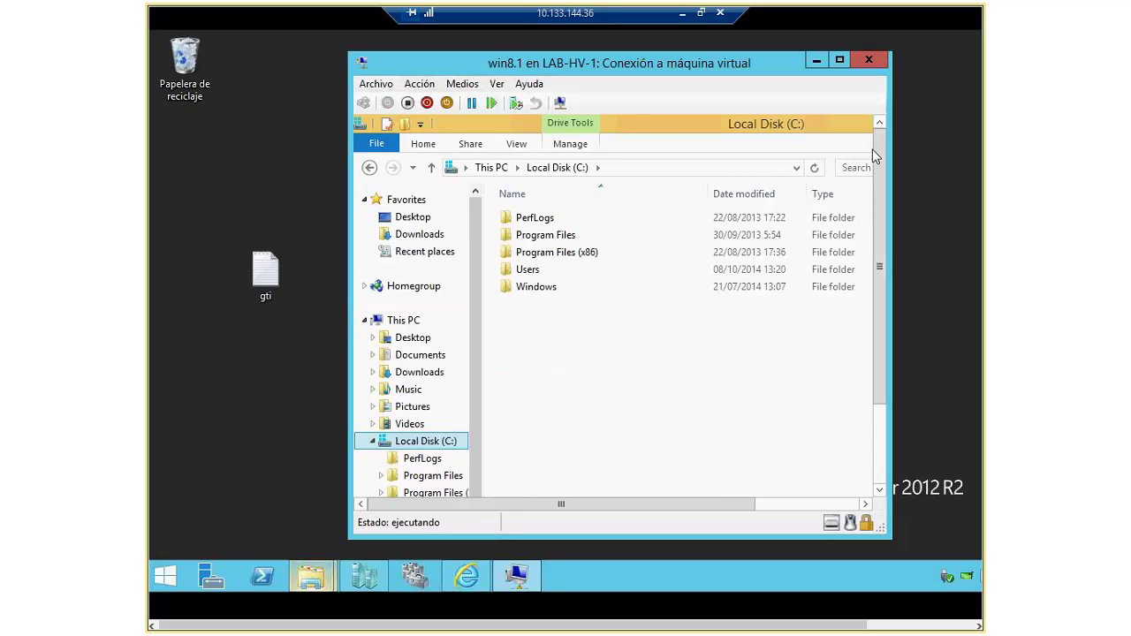
click(868, 59)
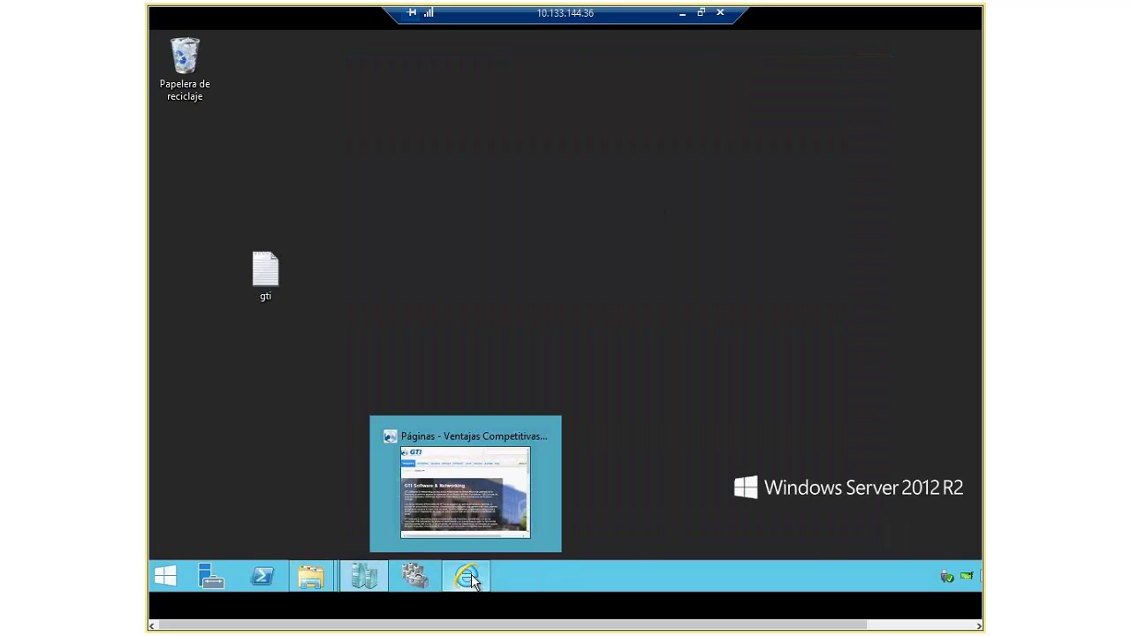
click(369, 576)
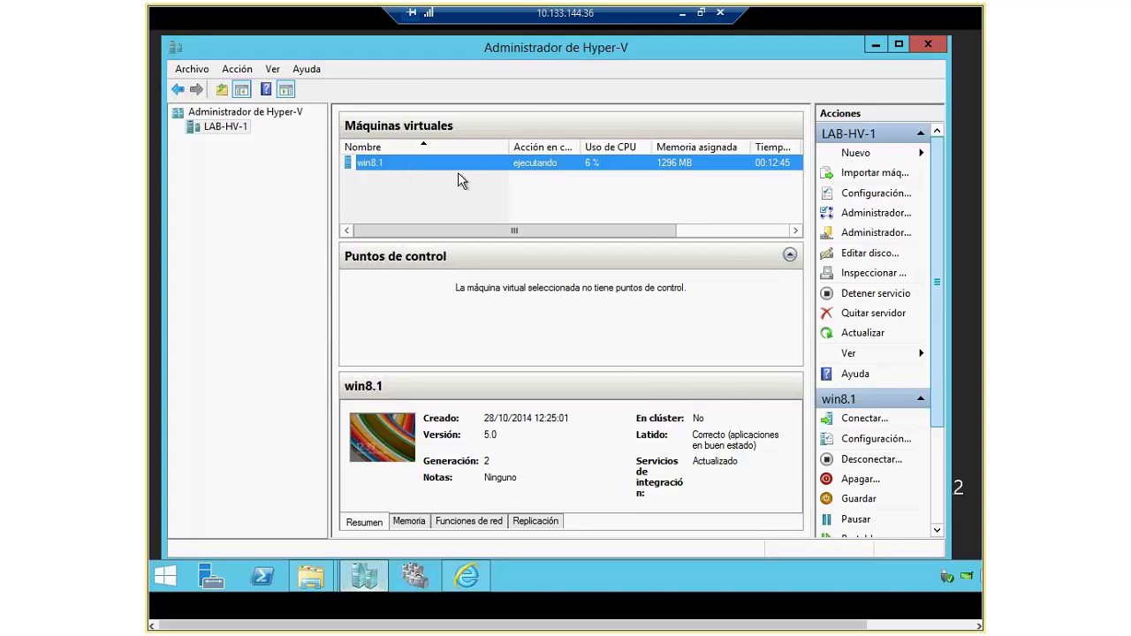
Step: Set the win8.1 connection to 800 por 600 píxeles and share the host's 1TBDOMINOSEM (E:) drive
double_click(458, 168)
drag(621, 257, 573, 257)
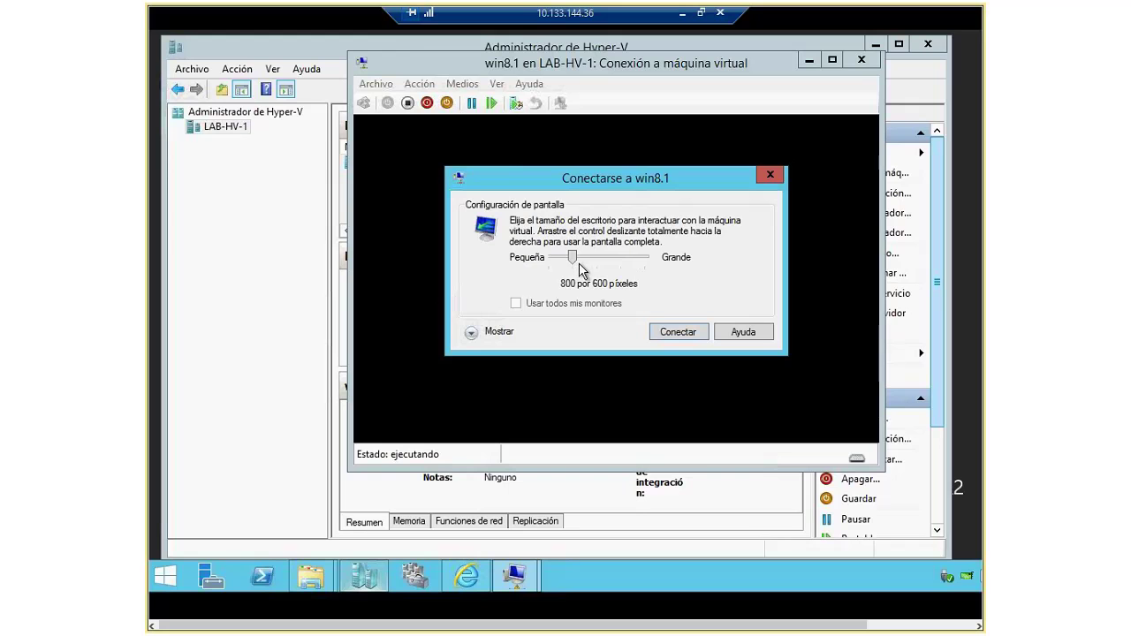
click(494, 336)
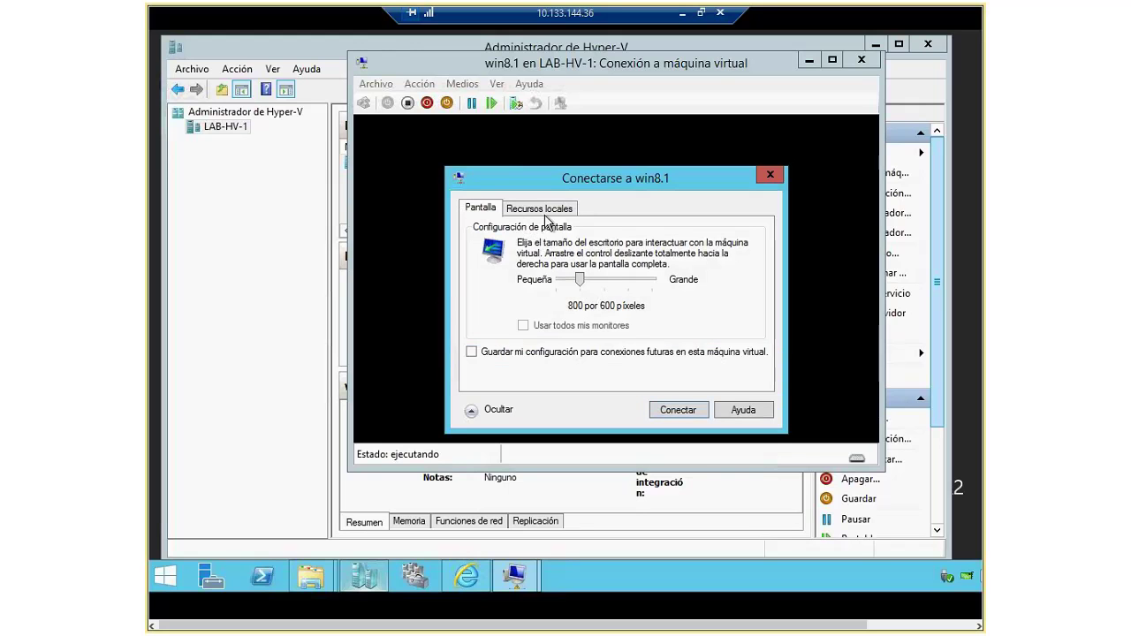
click(537, 210)
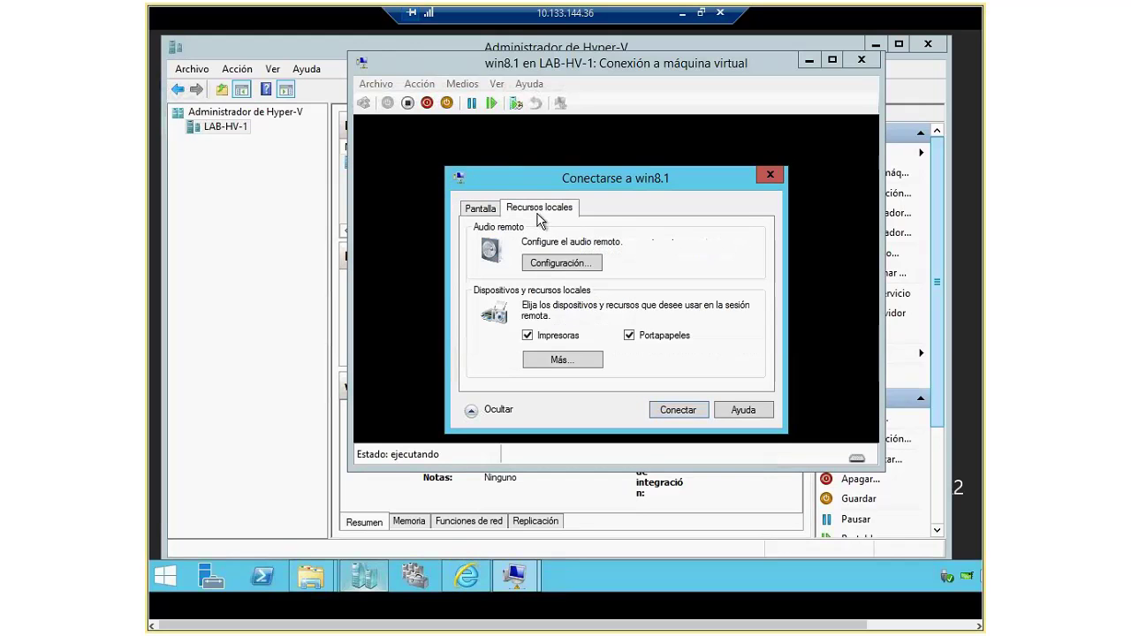
click(562, 359)
click(486, 275)
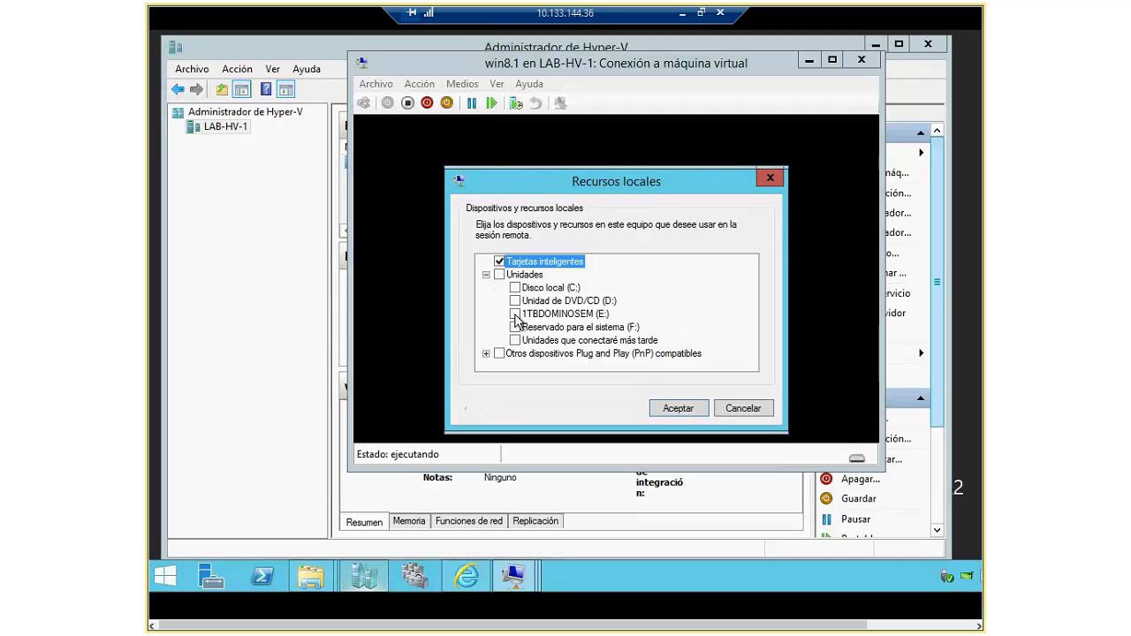
click(515, 313)
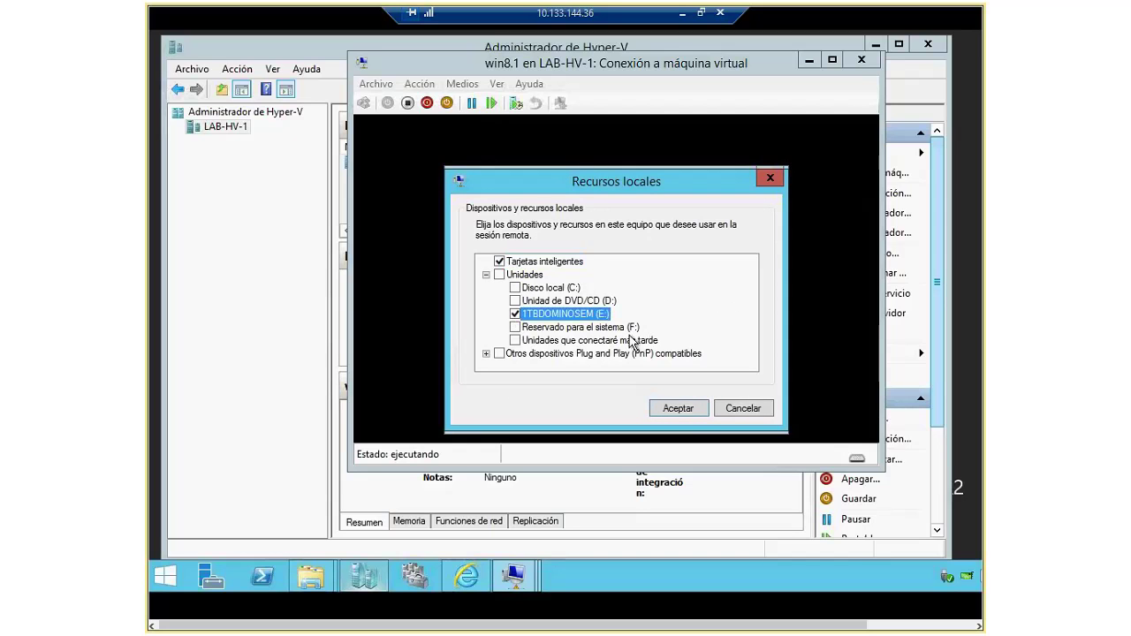
click(679, 408)
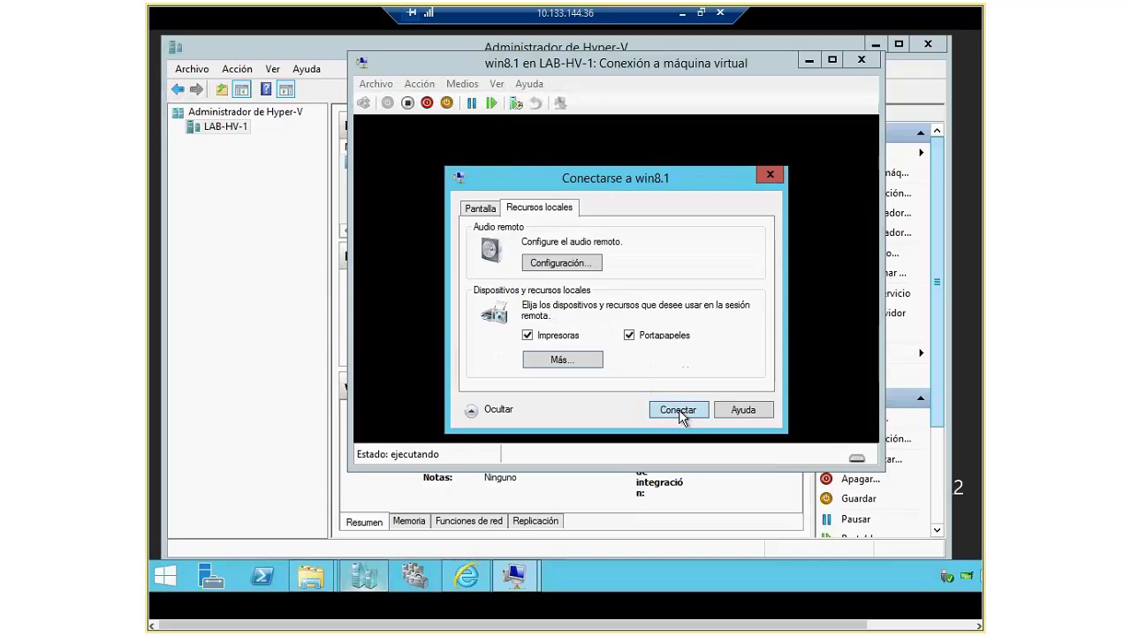
Step: Connect to win8.1 and sign in as Administrator with the account password
click(678, 411)
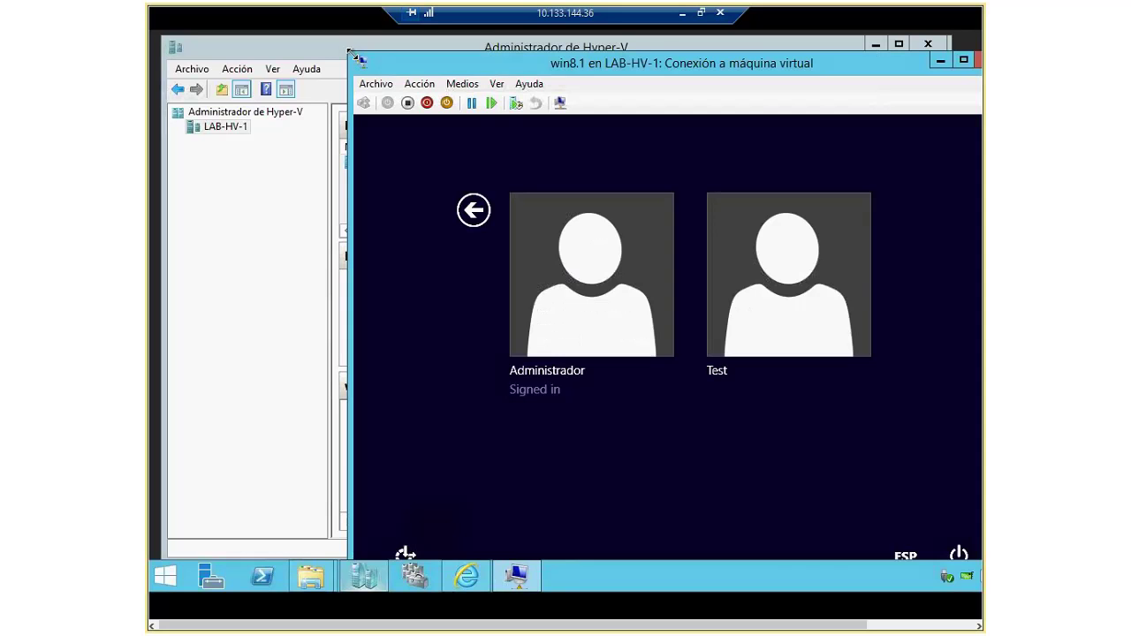
drag(350, 51, 296, 70)
click(509, 305)
text(Passw0rd123)
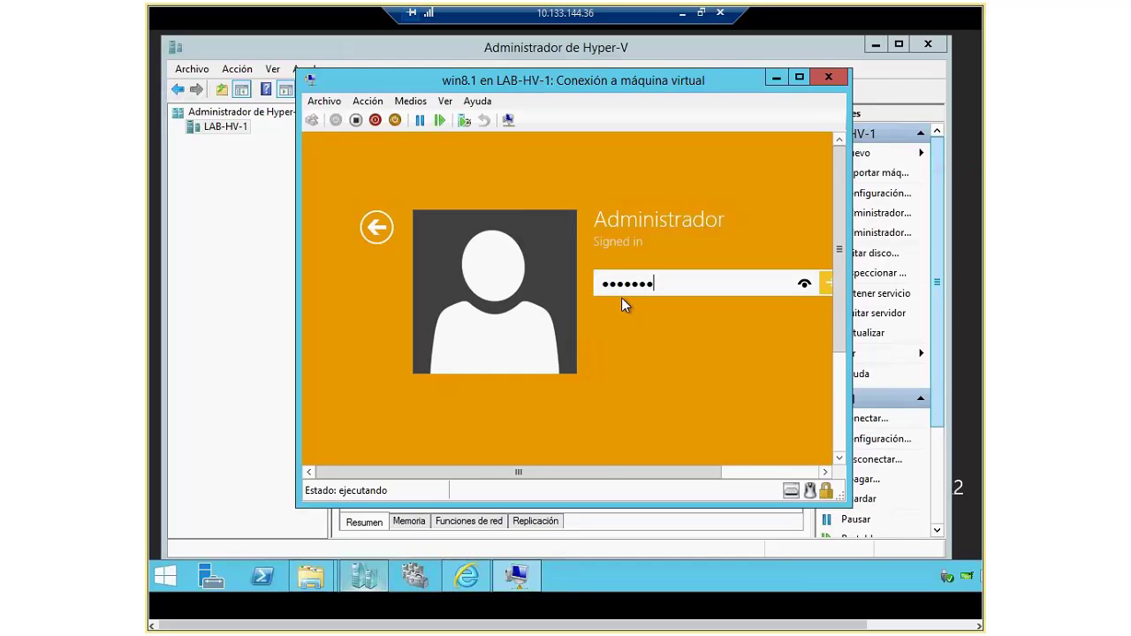
key(Return)
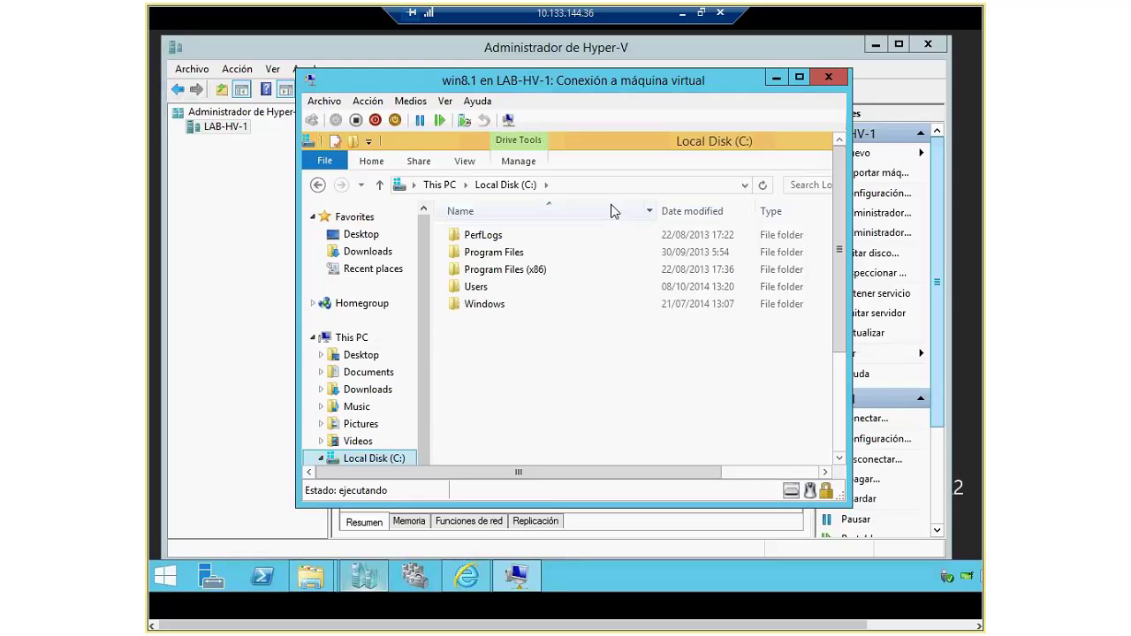
Step: Browse the shared E on LAB-HV-1 drive in the guest, then return to This PC
click(371, 407)
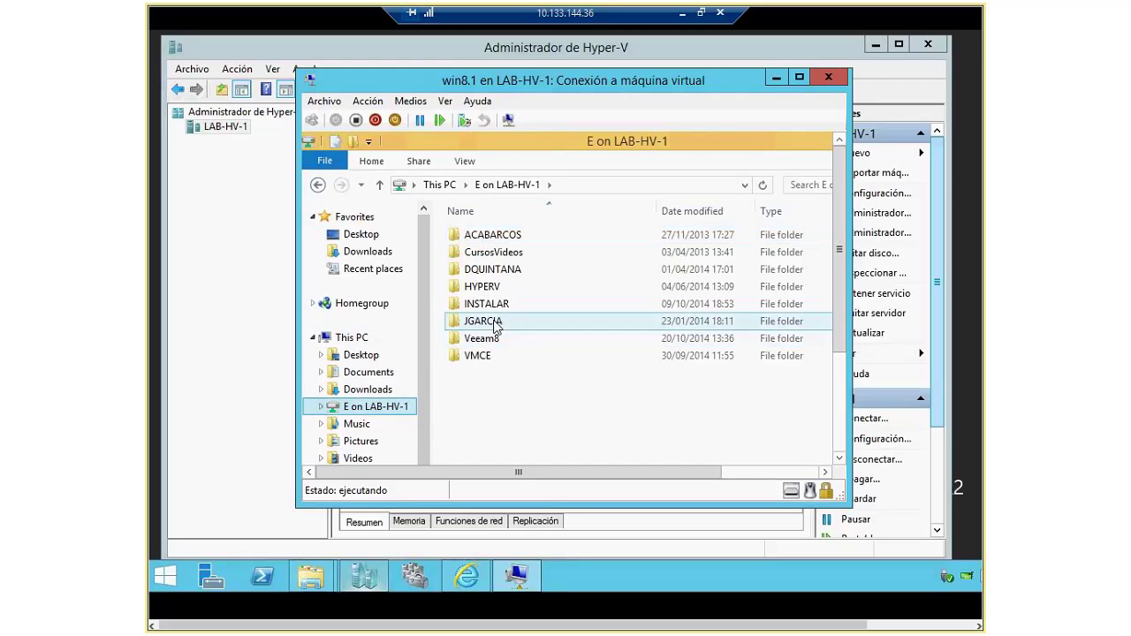
click(495, 325)
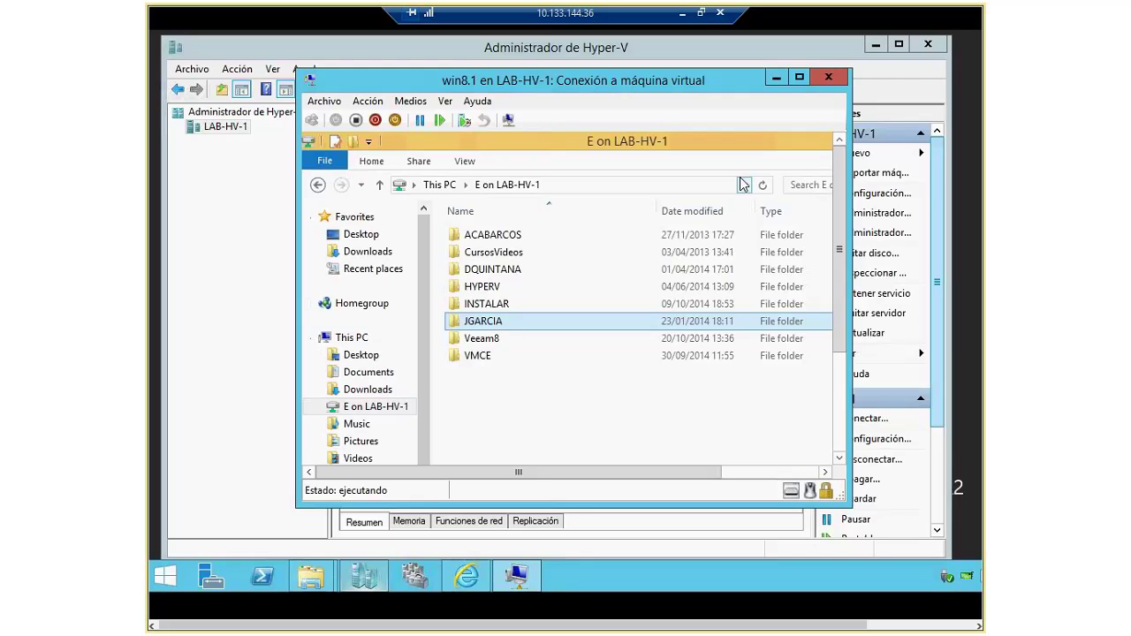
key(BackSpace)
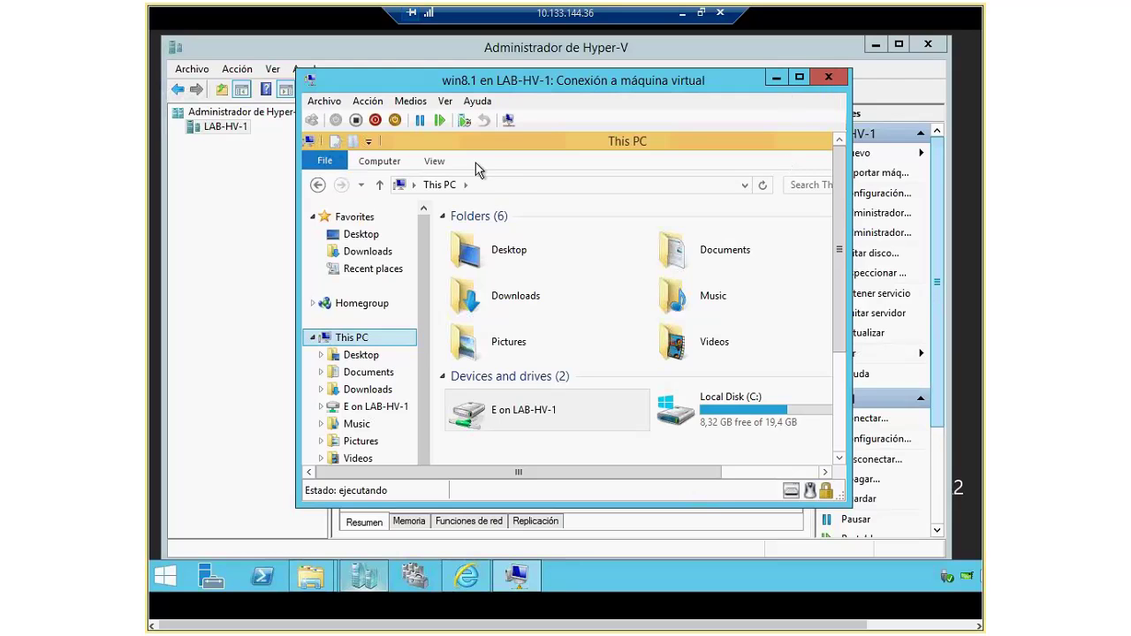
click(326, 163)
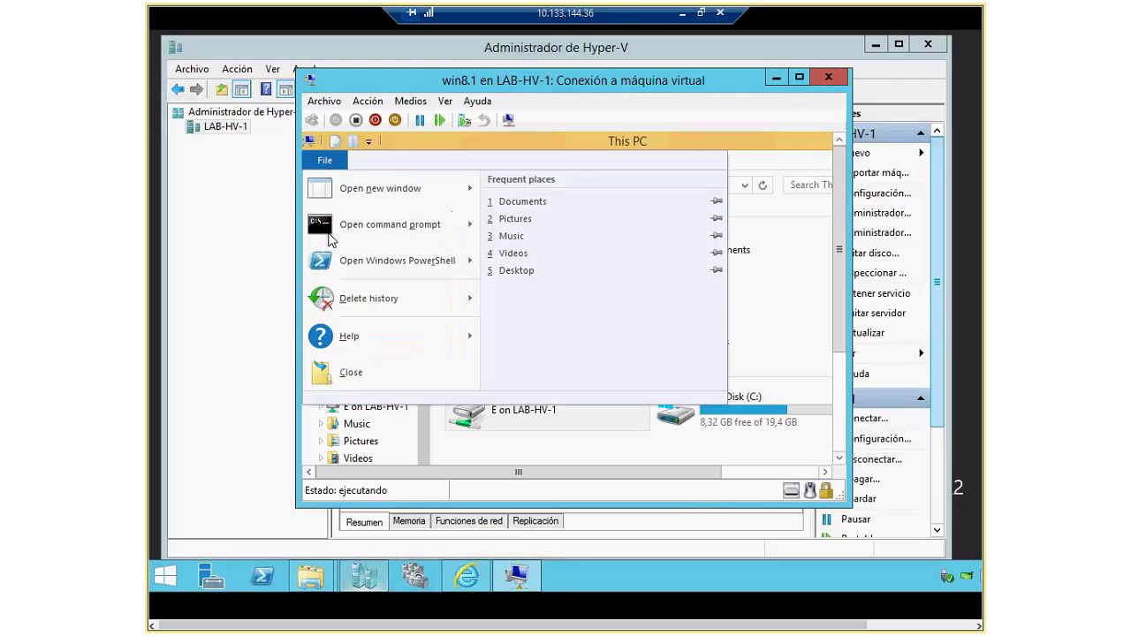
Step: Close the guest's File Explorer and delete the third paragraph of the gti note
click(353, 378)
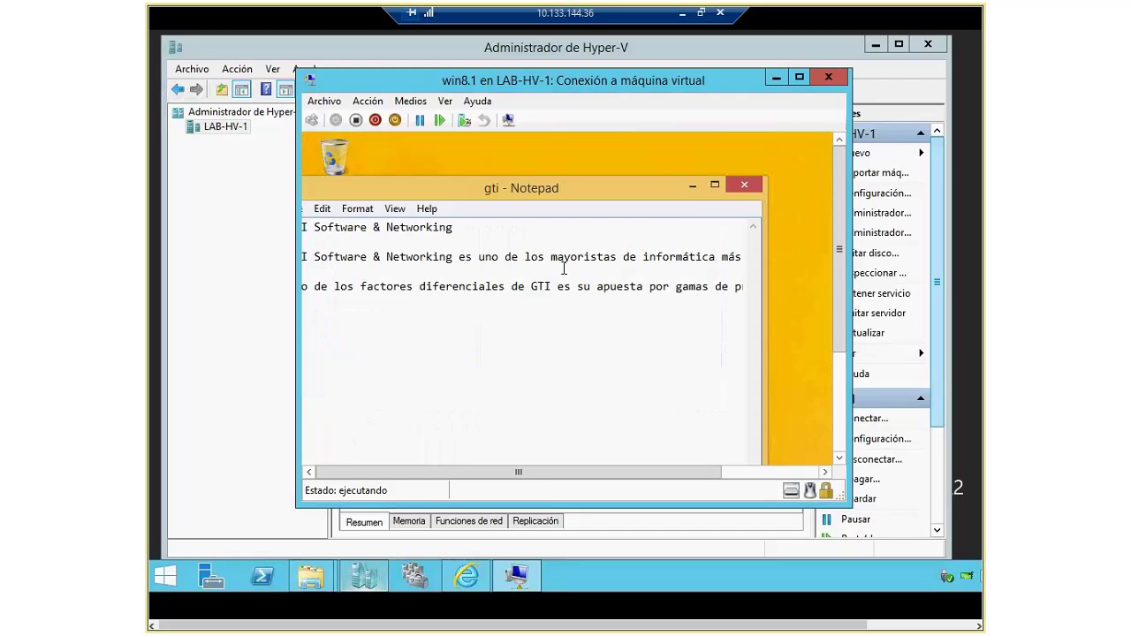
drag(669, 200, 584, 164)
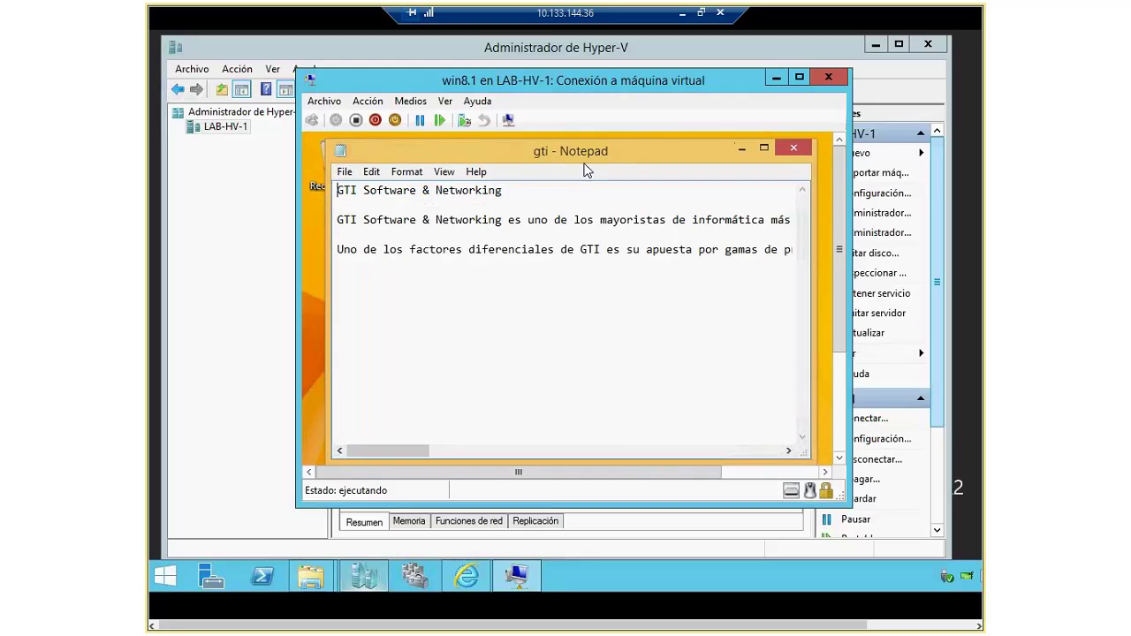
drag(338, 250, 687, 251)
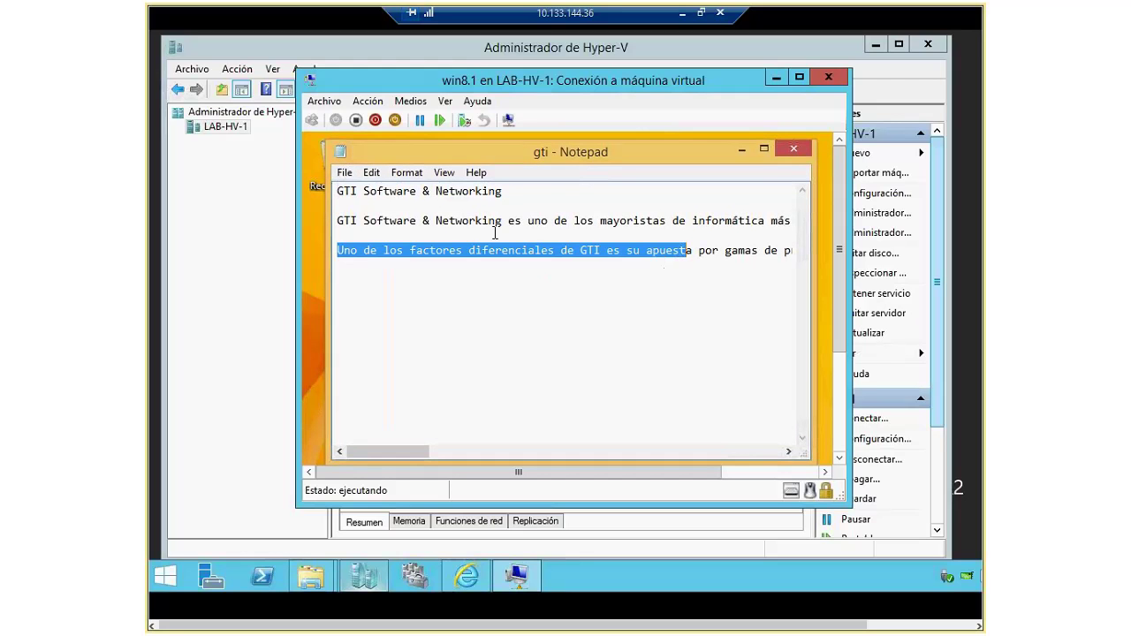
key(Left)
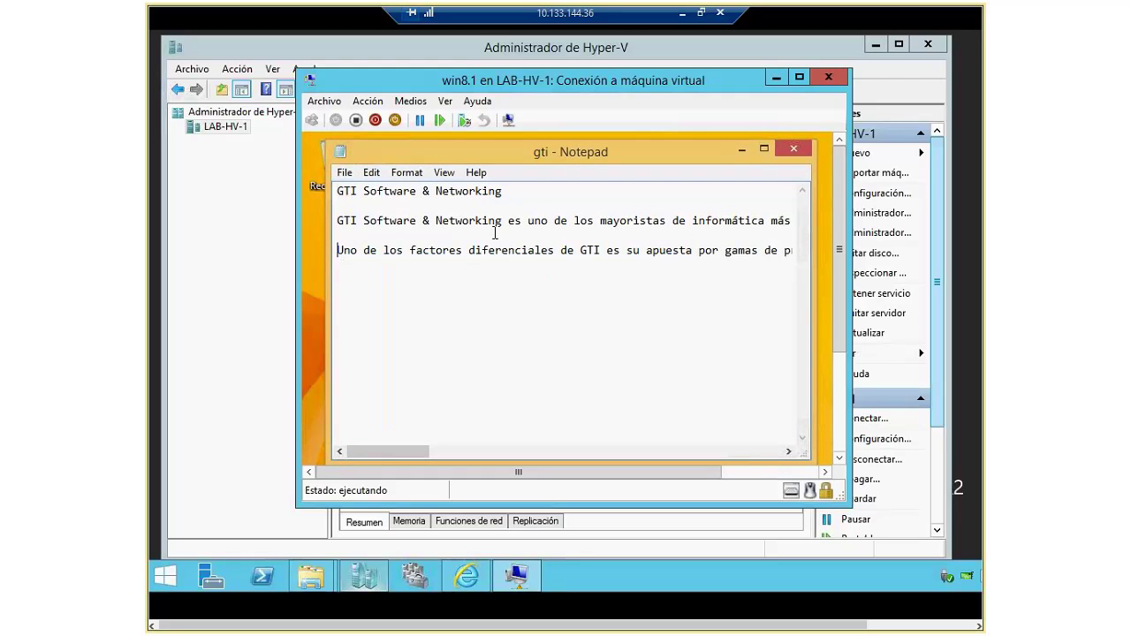
key(shift+Down)
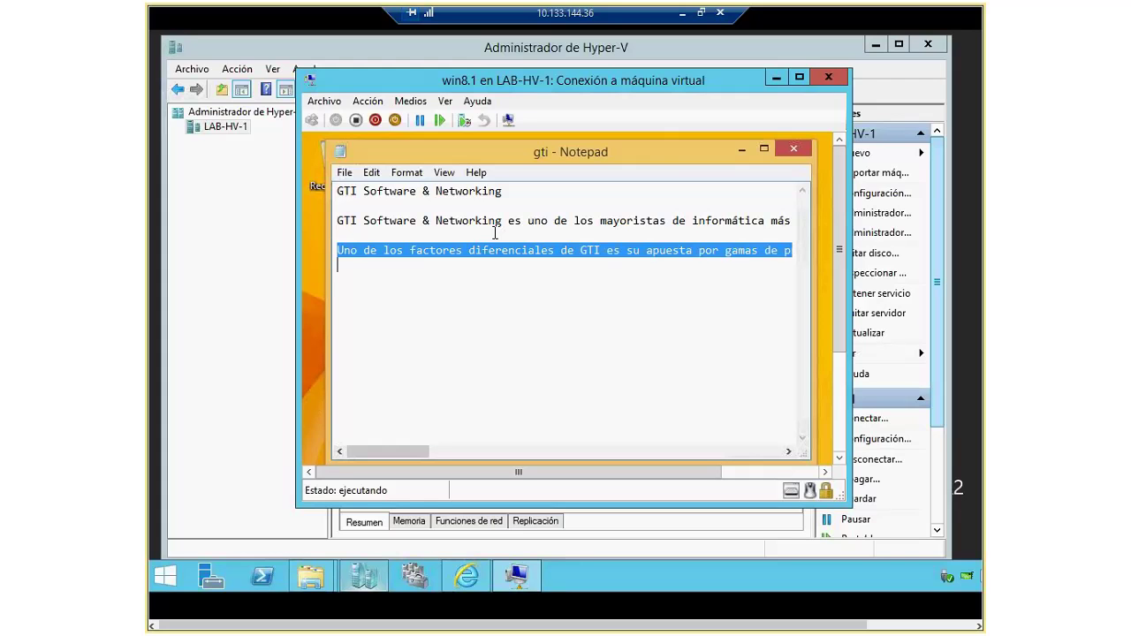
key(Delete)
Step: Type the line 'Puntos de control' in its place in the gti note
text(Checl)
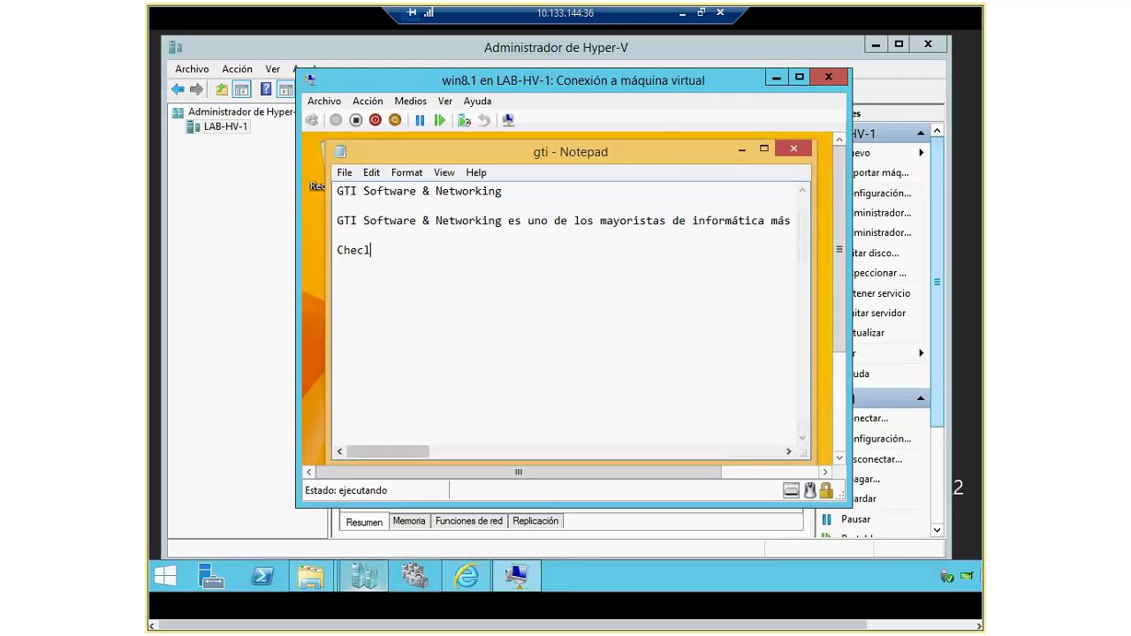
key(BackSpace)
key(BackSpace)
key(BackSpace)
key(BackSpace)
key(BackSpace)
key(BackSpace)
key(Return)
text(Puntos de control)
drag(726, 87, 874, 85)
Step: Checkpoint the running win8.1 and view the new 28/10/2014 12:42:36 checkpoint in Hyper-V Manager
click(376, 164)
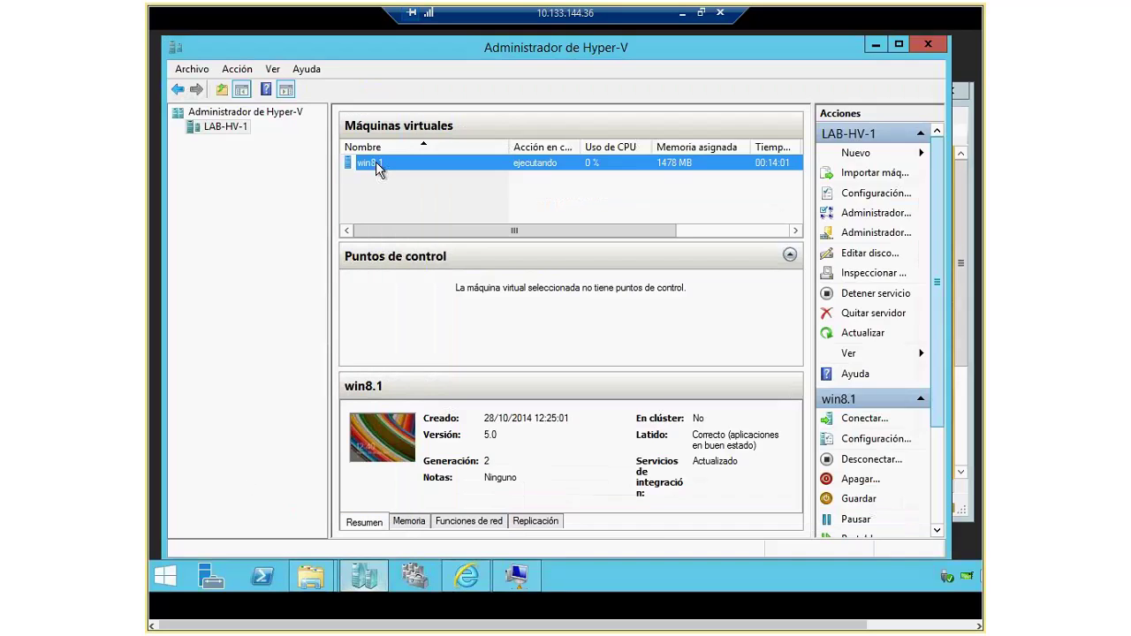
right_click(375, 163)
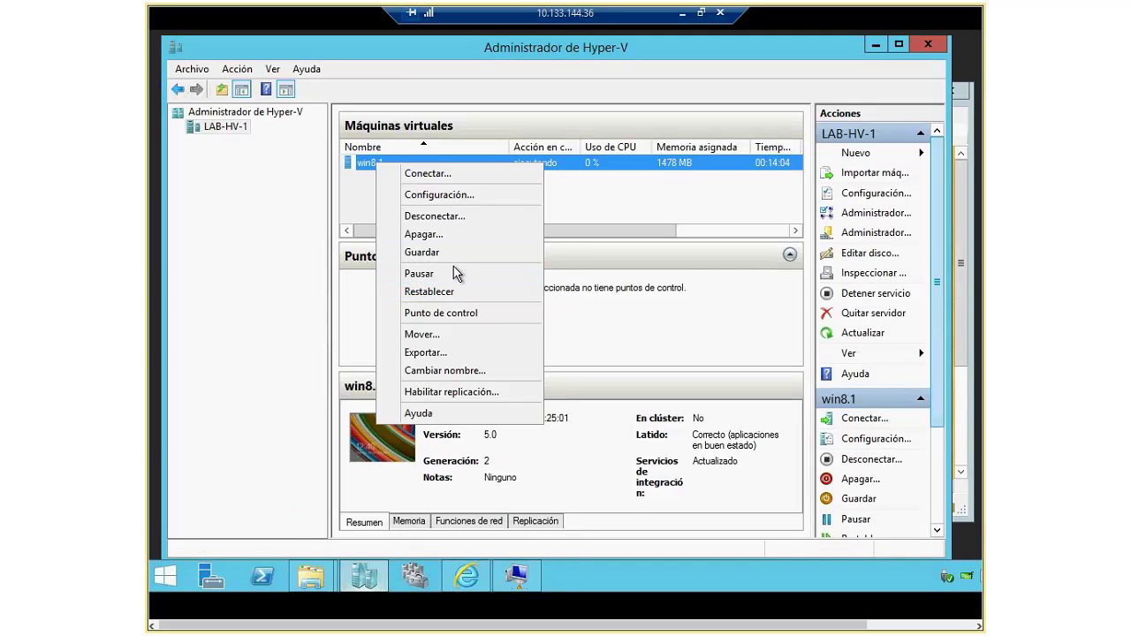
click(435, 313)
click(518, 584)
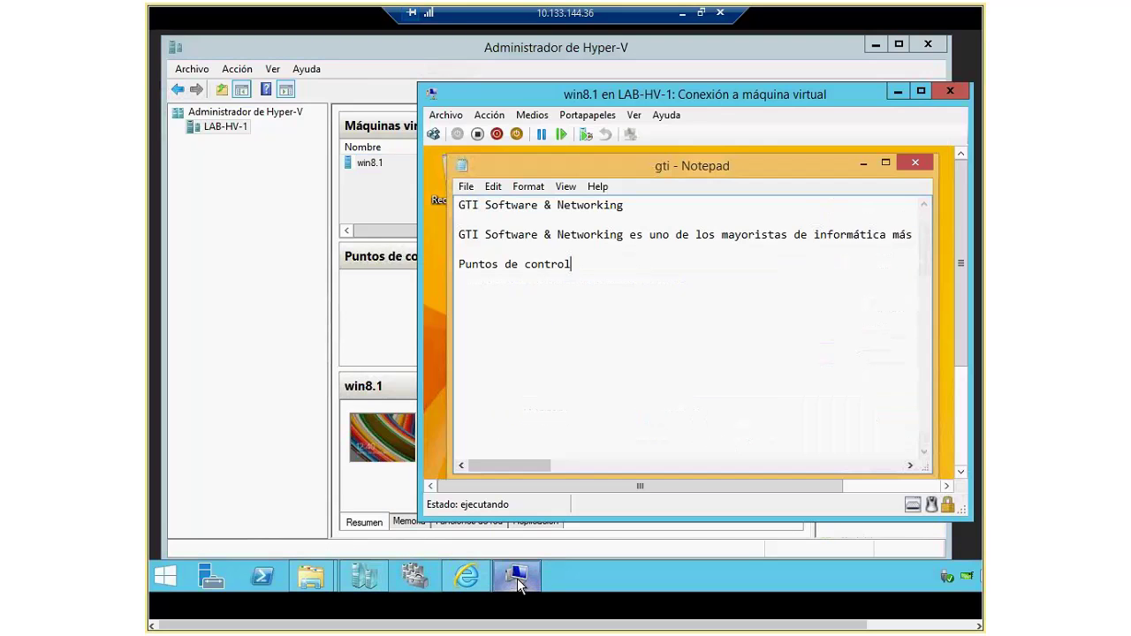
drag(605, 101, 586, 184)
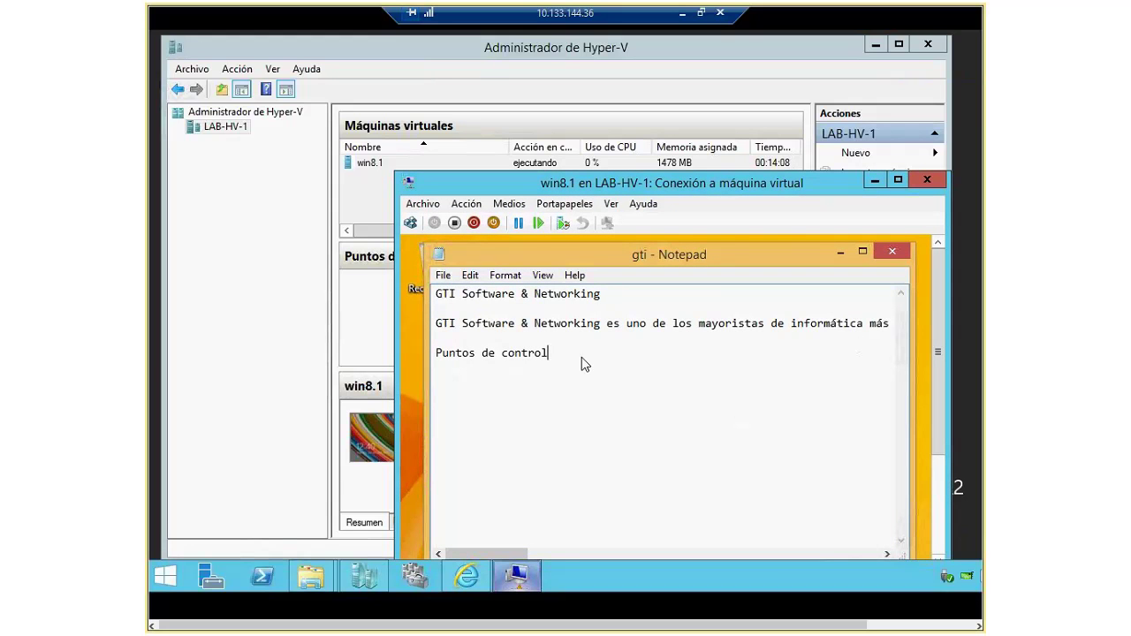
drag(609, 189, 624, 161)
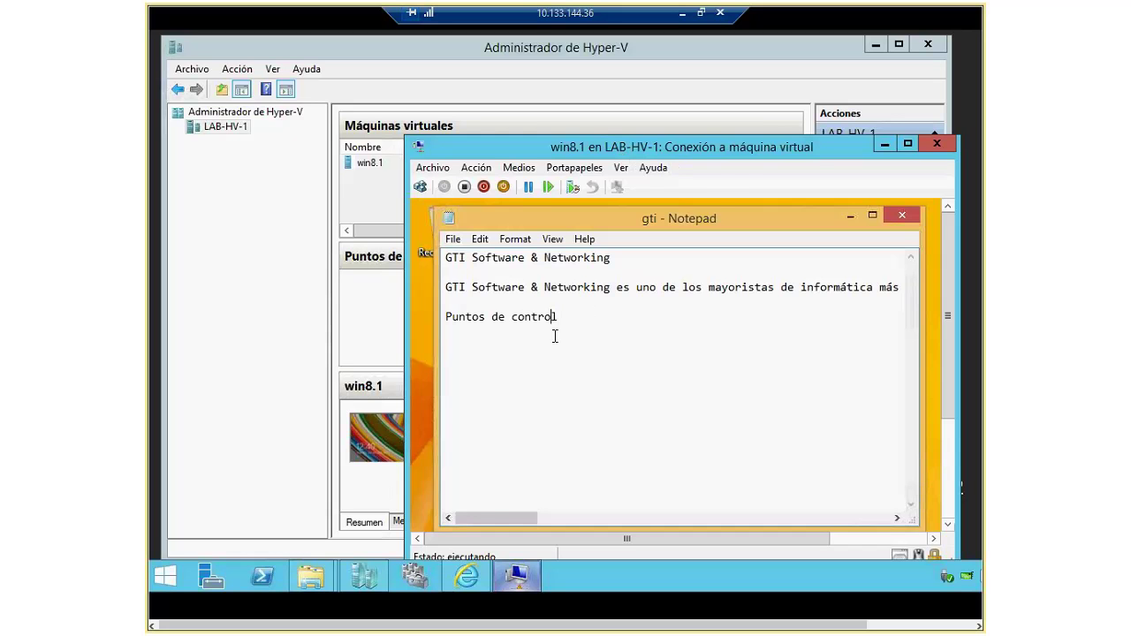
click(572, 186)
click(390, 292)
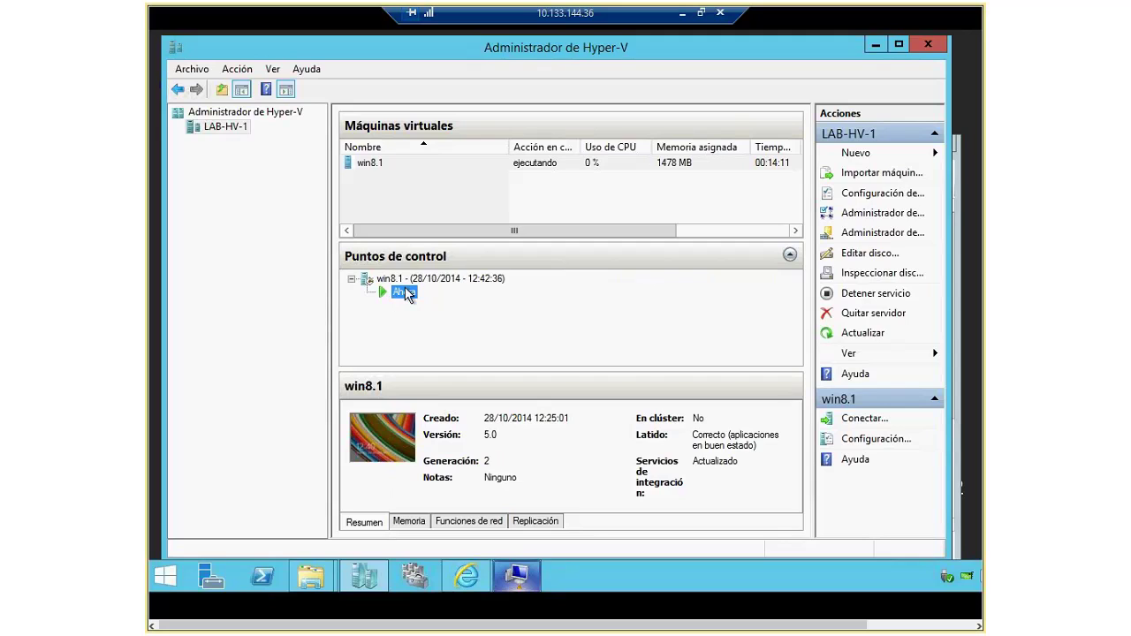
Step: Type 'Punto control 2' on a new line at the end of the VM's gti note
double_click(405, 293)
key(Return)
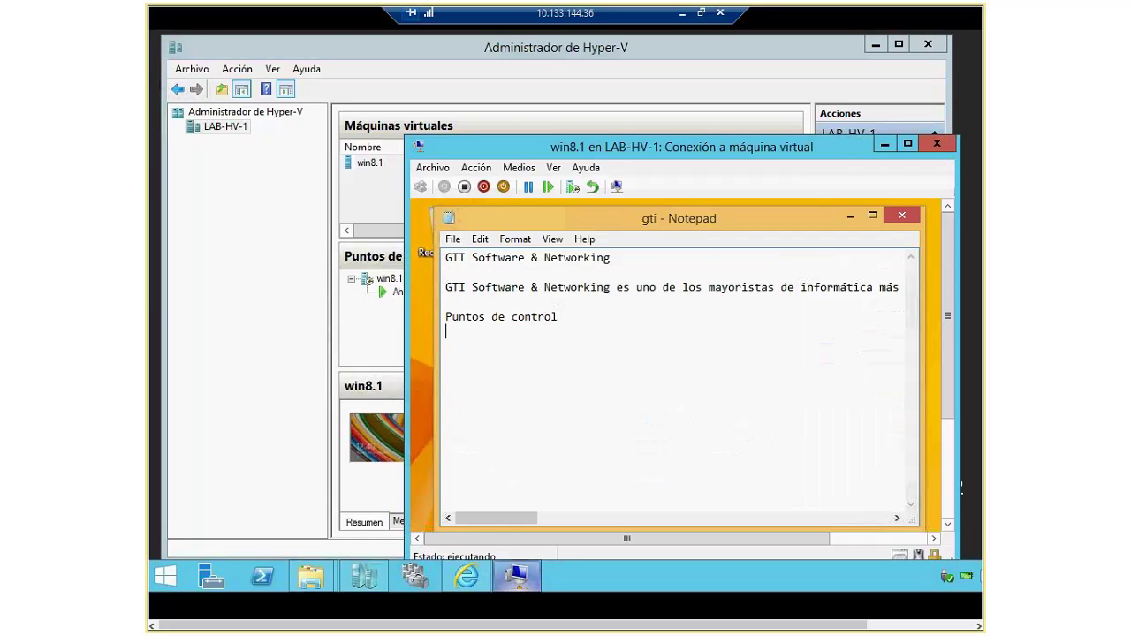
text(sdf)
key(BackSpace)
key(BackSpace)
key(BackSpace)
text(Pu)
key(BackSpace)
key(BackSpace)
key(BackSpace)
text(Puntos)
key(BackSpace)
text(fr ve)
key(BackSpace)
key(BackSpace)
key(BackSpace)
key(BackSpace)
key(BackSpace)
text(vont)
key(BackSpace)
key(BackSpace)
key(BackSpace)
key(BackSpace)
text(control)
text(2)
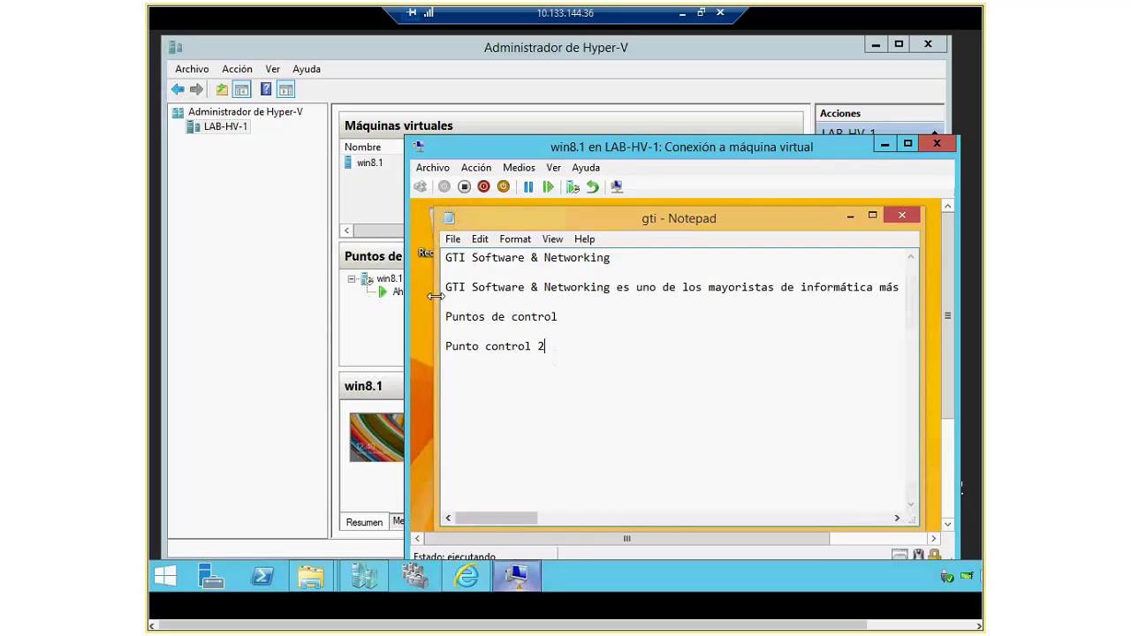
drag(527, 151, 565, 113)
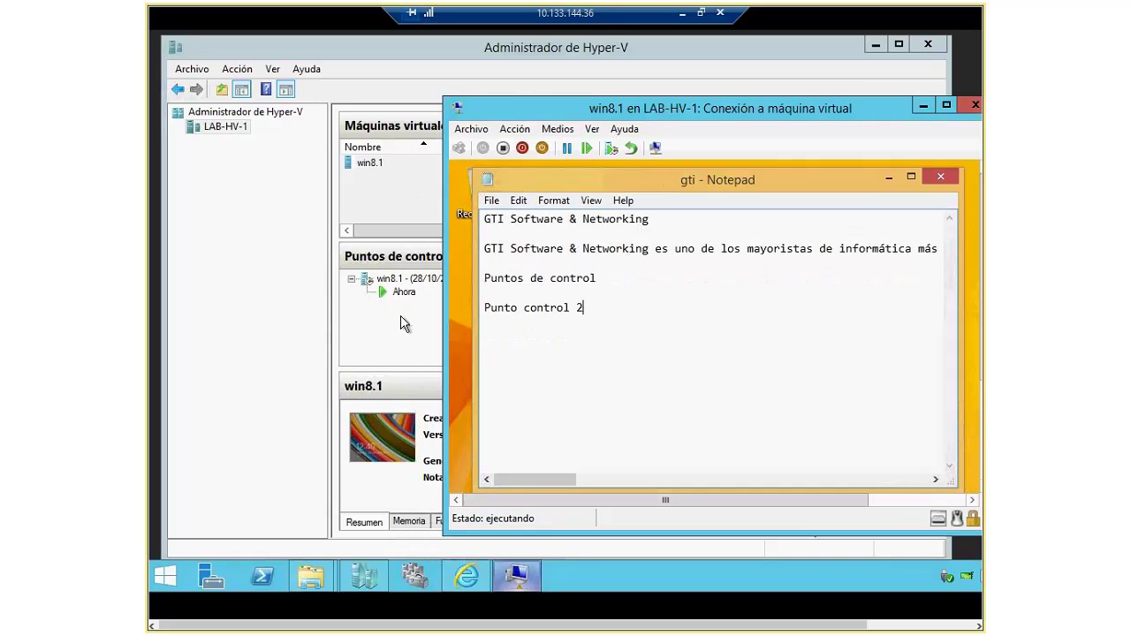
Step: Let the 12:43:40 checkpoint finish creating, then select the 12:42:36 checkpoint
right_click(370, 162)
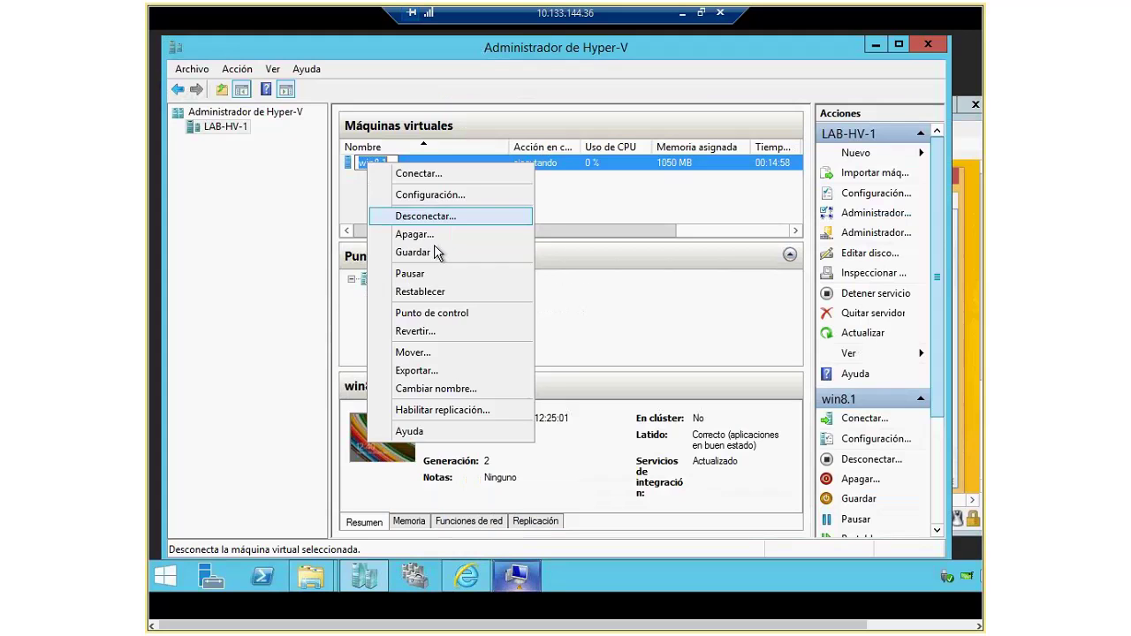
key(Escape)
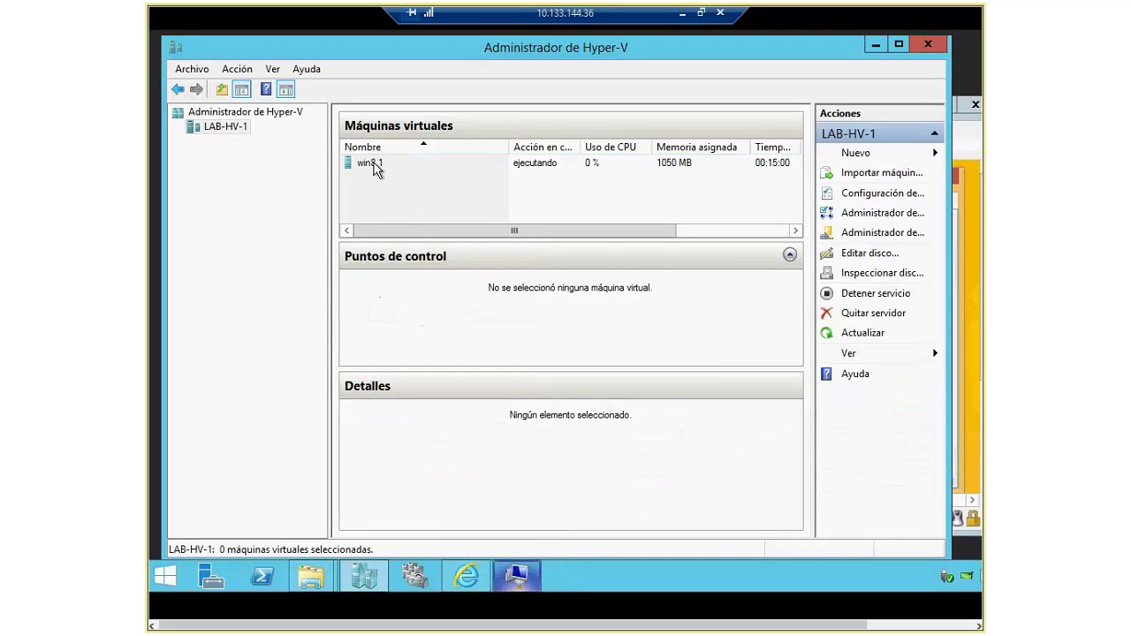
right_click(374, 165)
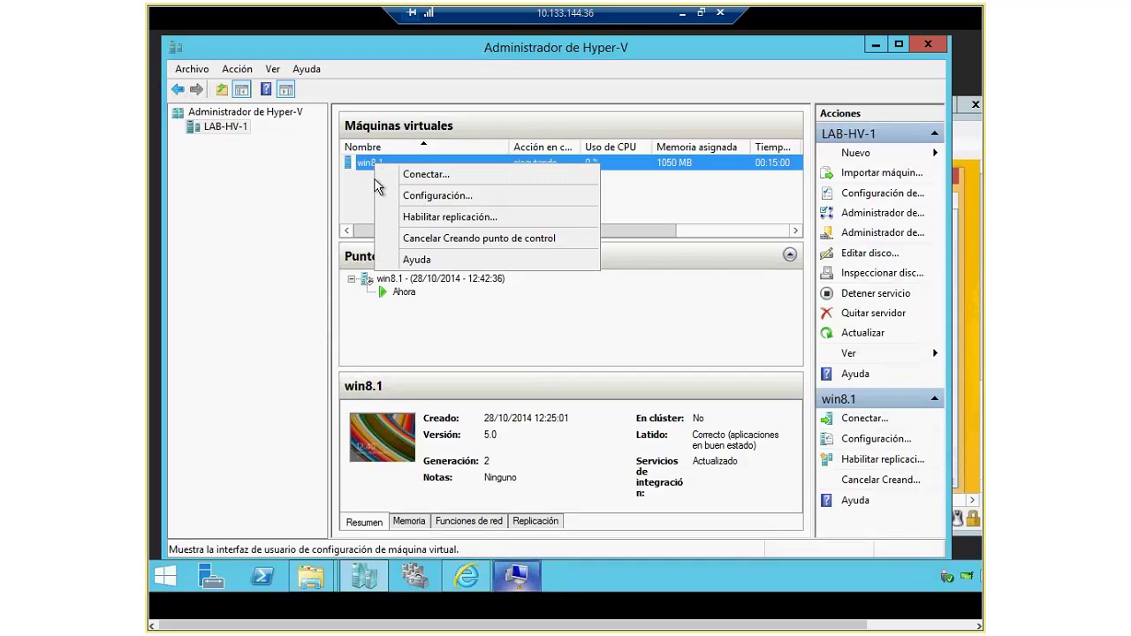
click(656, 230)
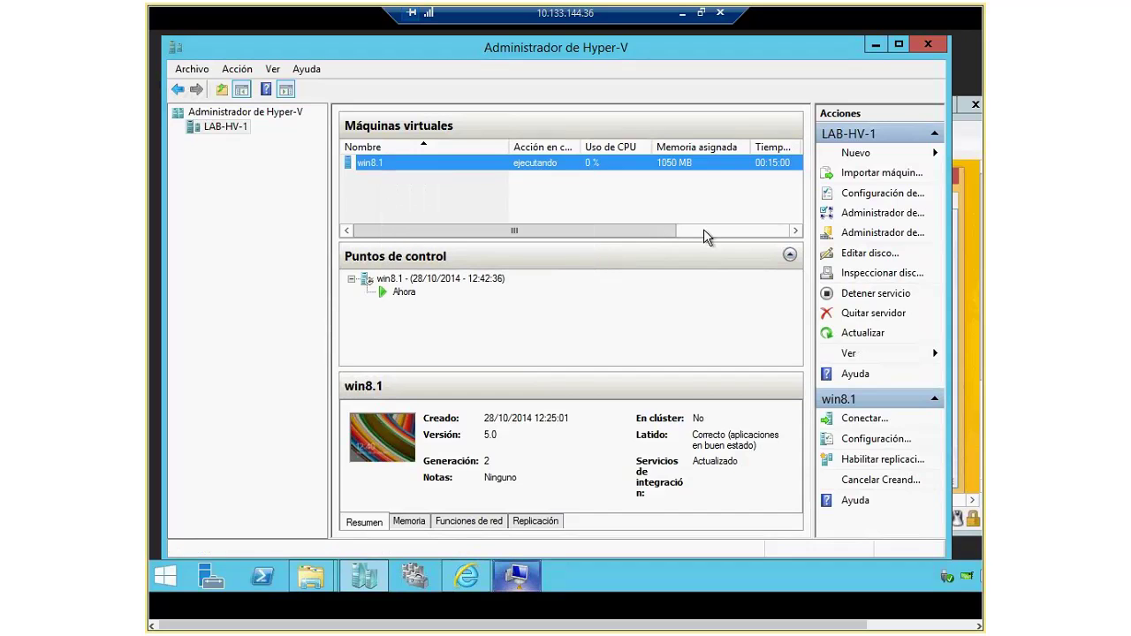
click(703, 229)
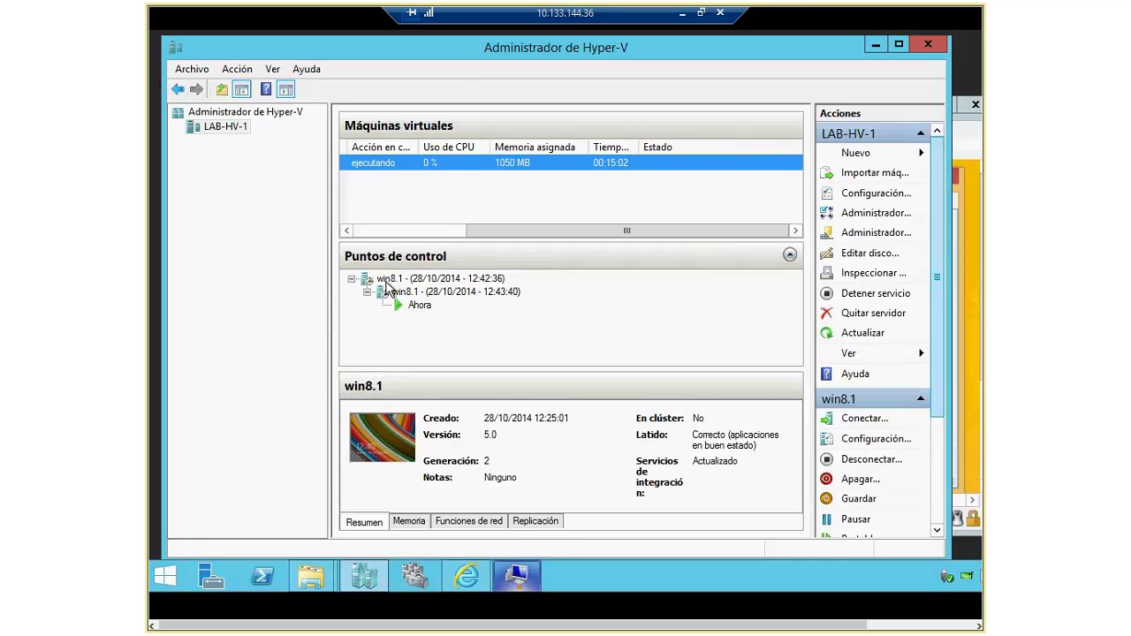
click(519, 576)
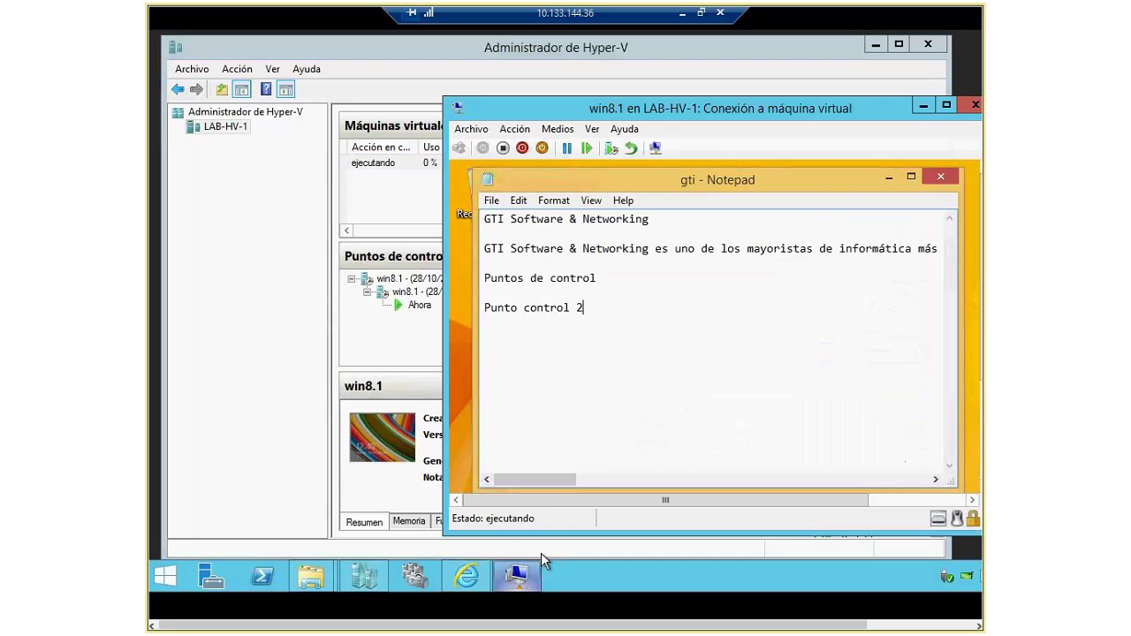
click(409, 281)
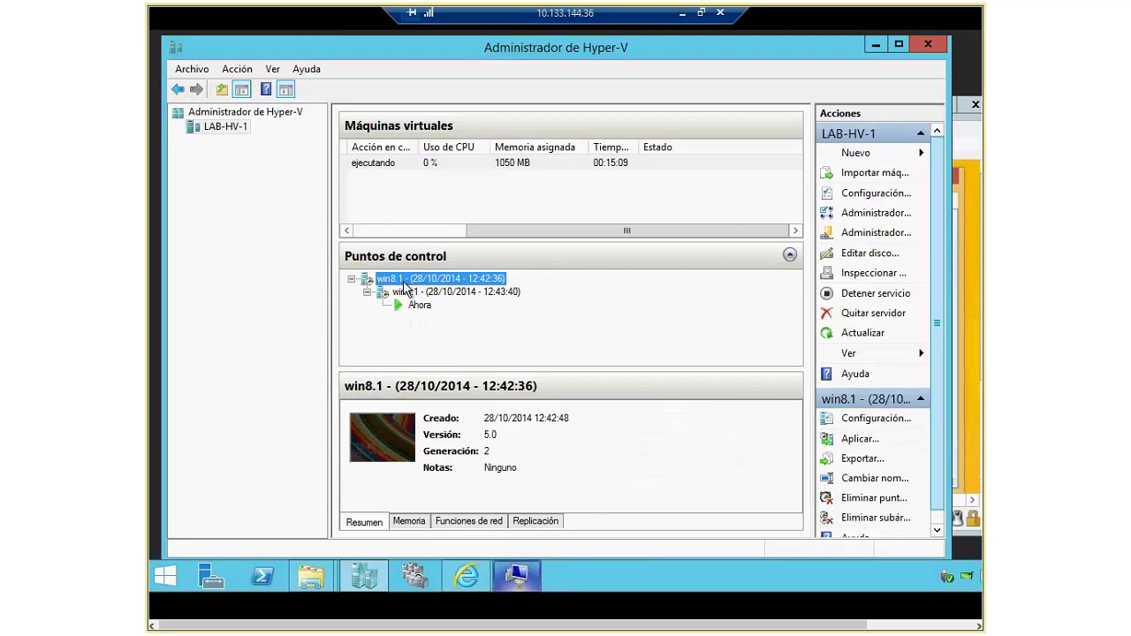
Step: Apply the 12:42:36 checkpoint to win8.1, confirming Aplicar, and watch the machine restore
right_click(409, 283)
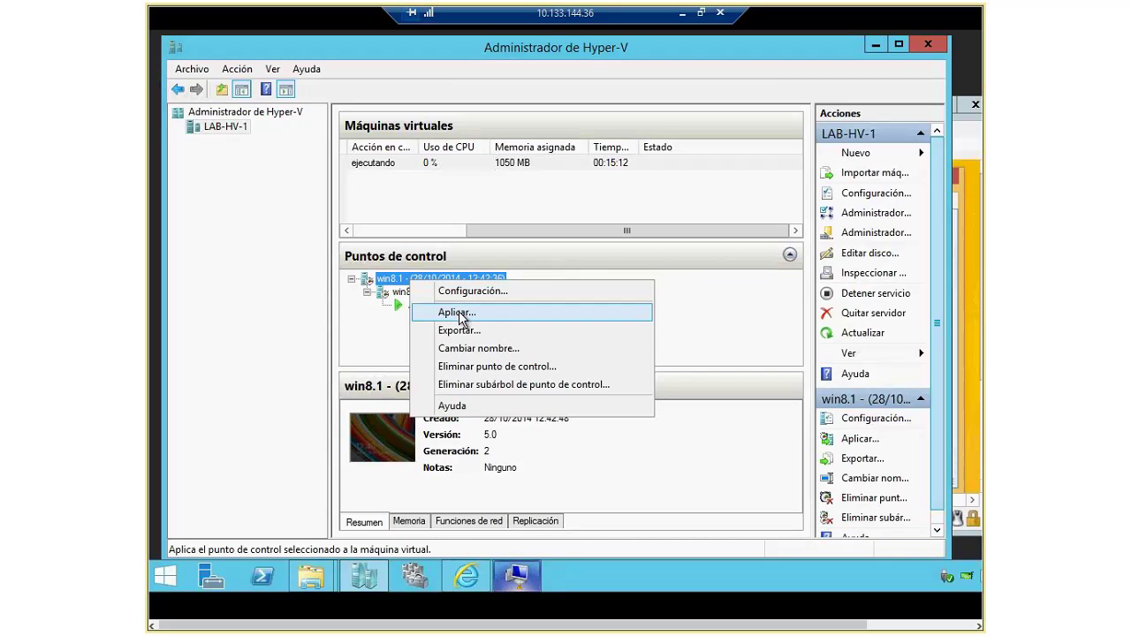
click(460, 316)
drag(563, 160, 549, 151)
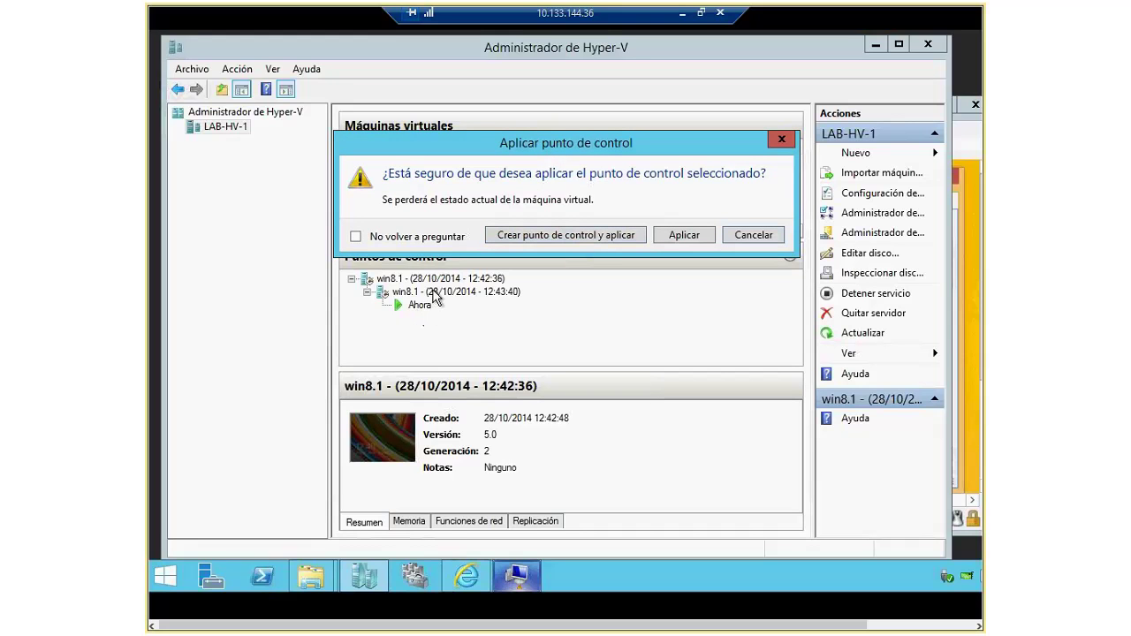
click(683, 235)
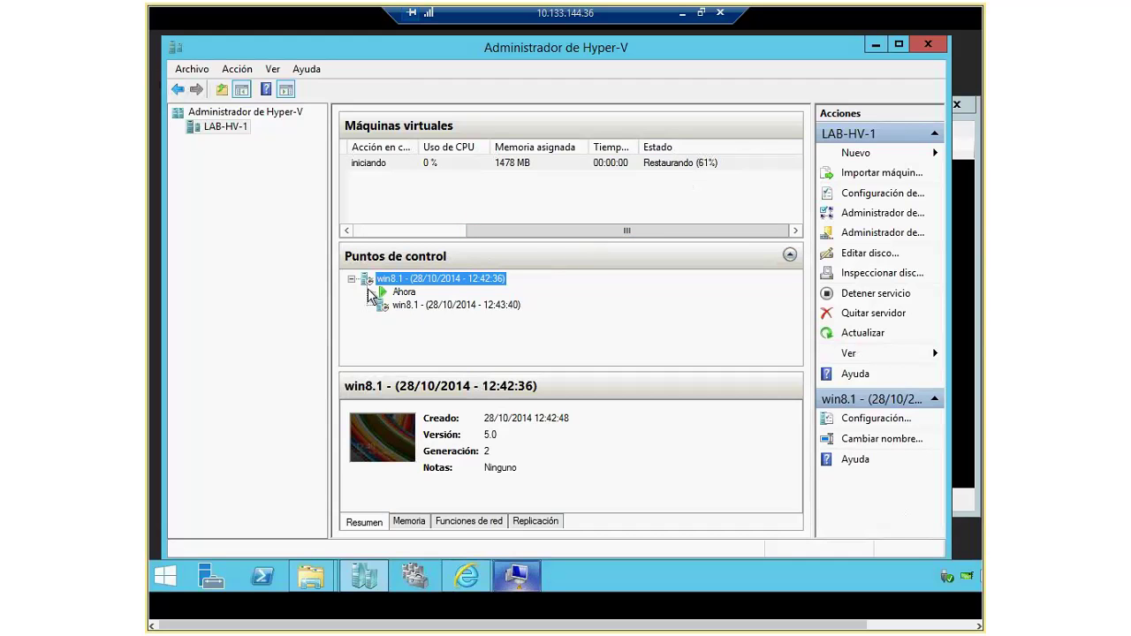
click(518, 584)
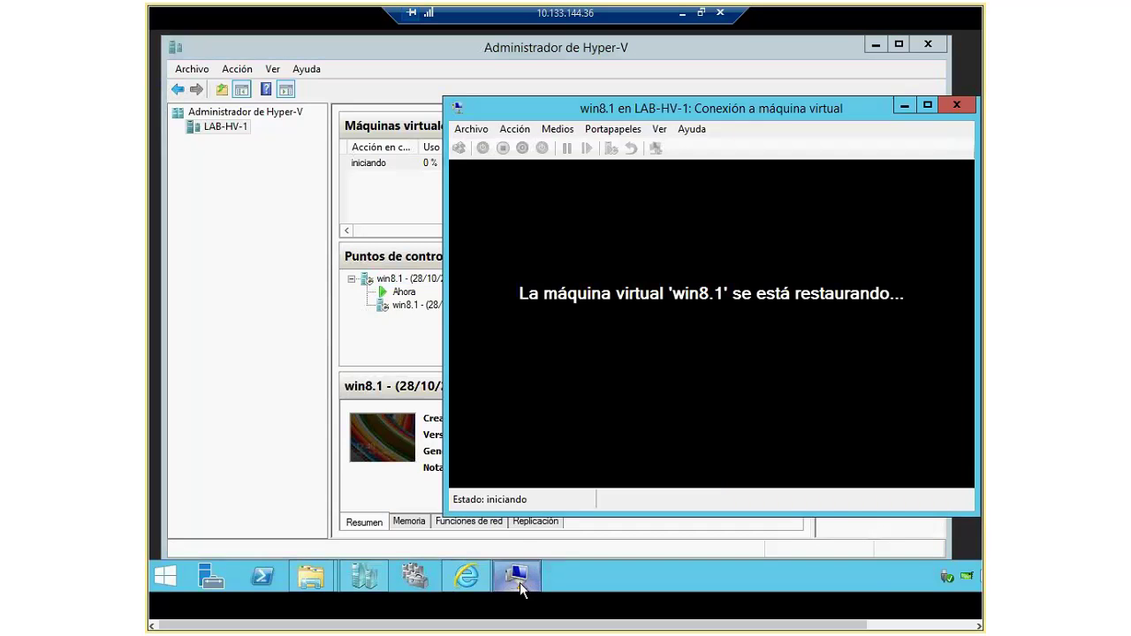
drag(697, 112, 637, 108)
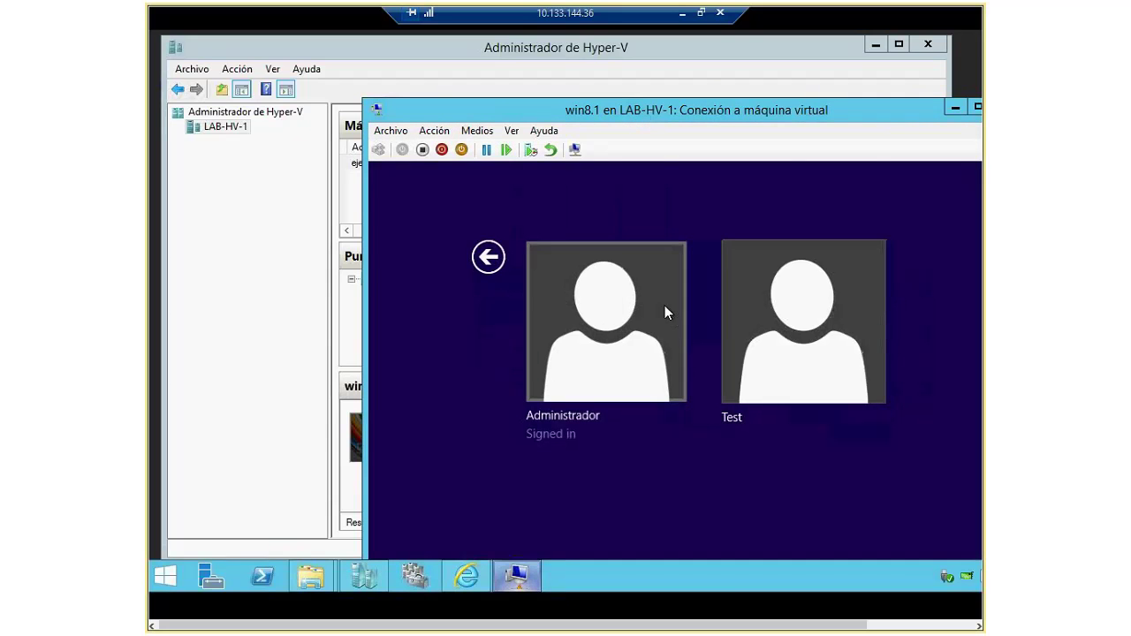
Step: Sign in as Administrator with the account password, then select the 12:43:40 checkpoint
click(665, 307)
text(•••••)
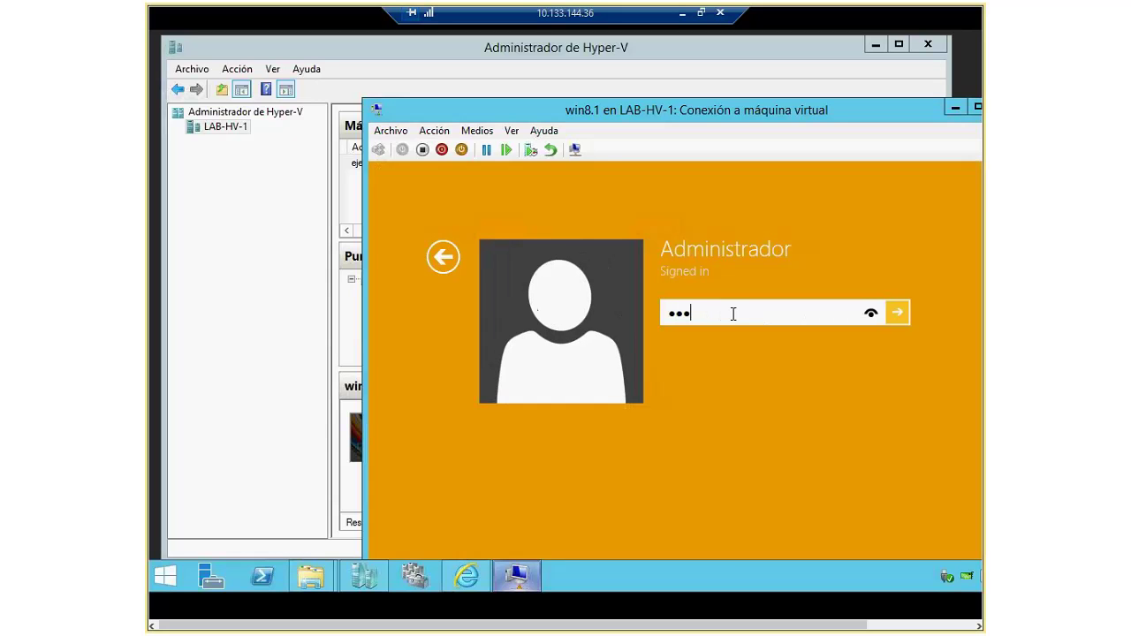
text(••••)
key(Return)
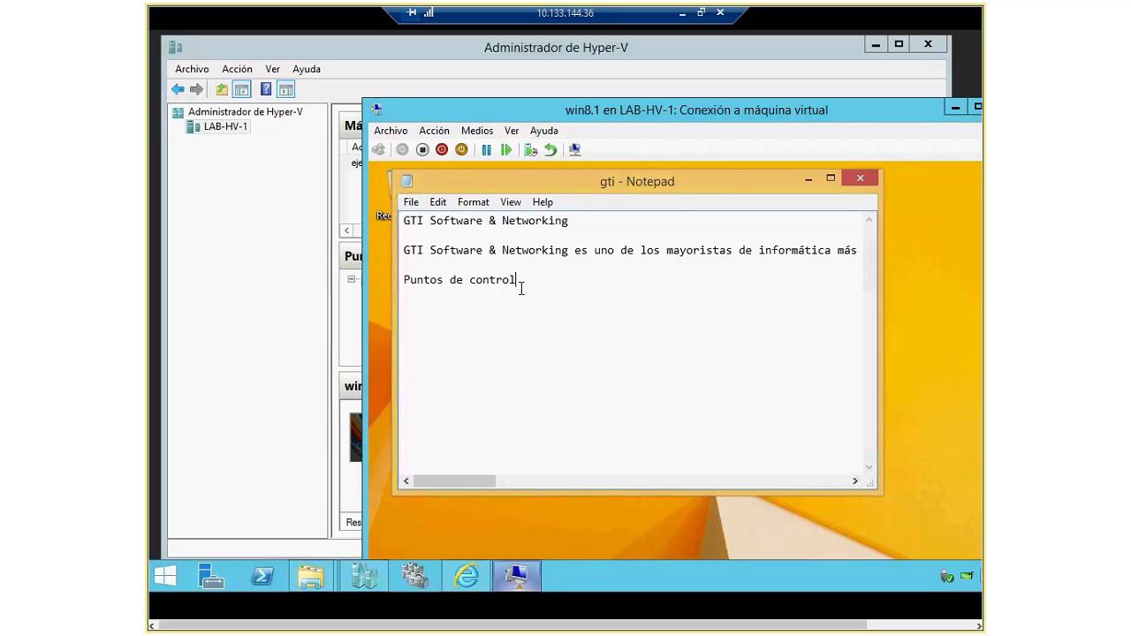
drag(512, 109, 656, 111)
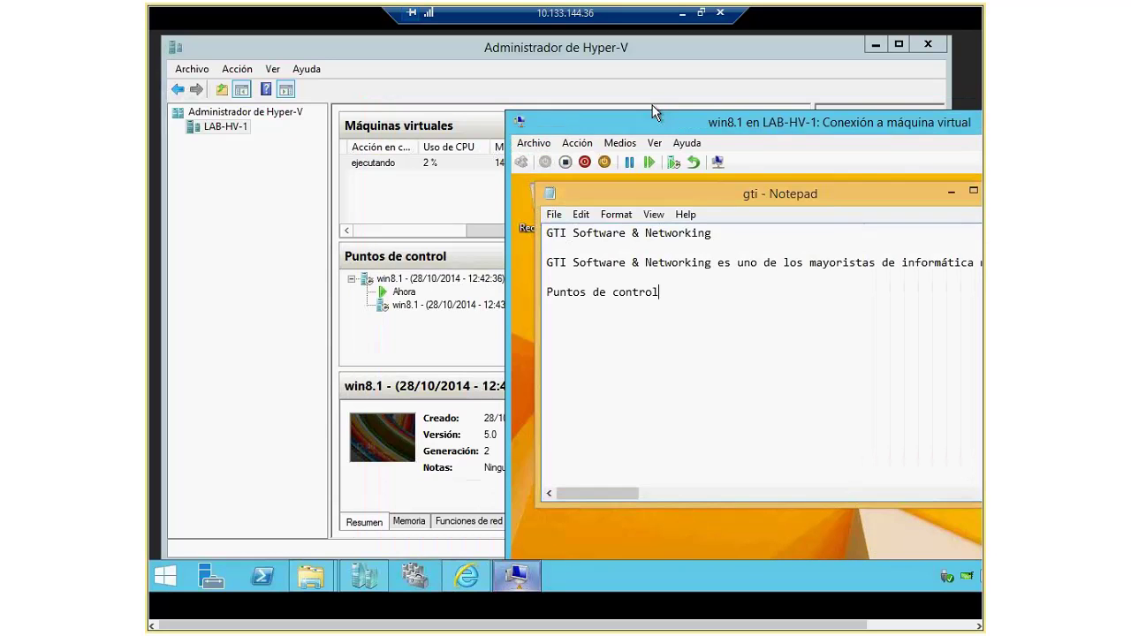
click(410, 305)
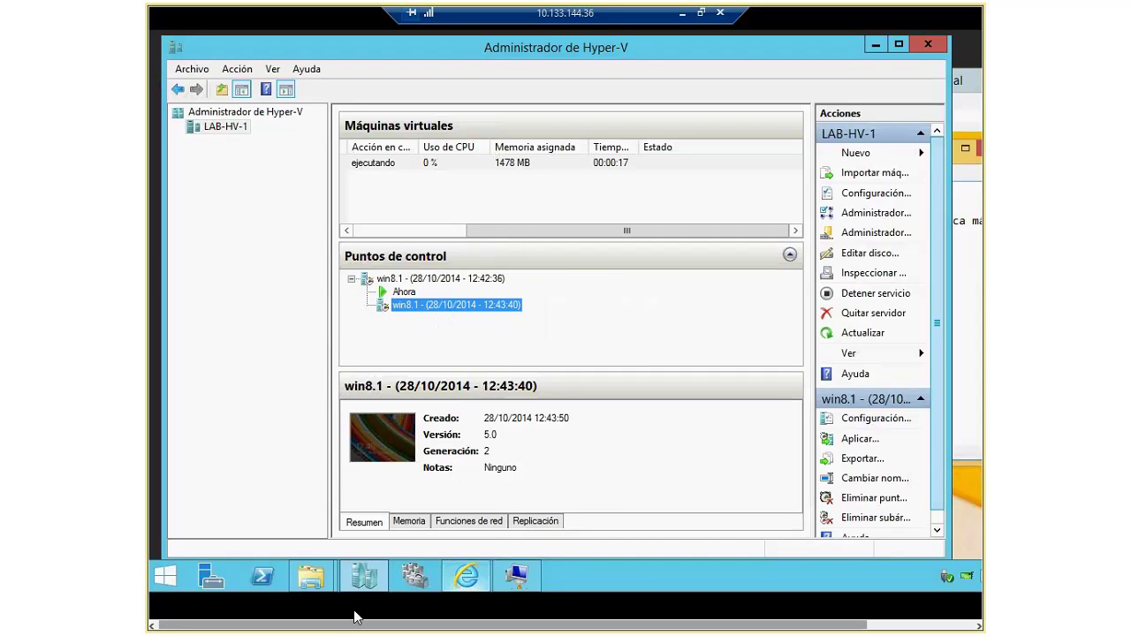
Step: Navigate Disco local (C:) through Hyperv > lab-hv > win81 to the inner win8.1 folder
mouse_move(311, 576)
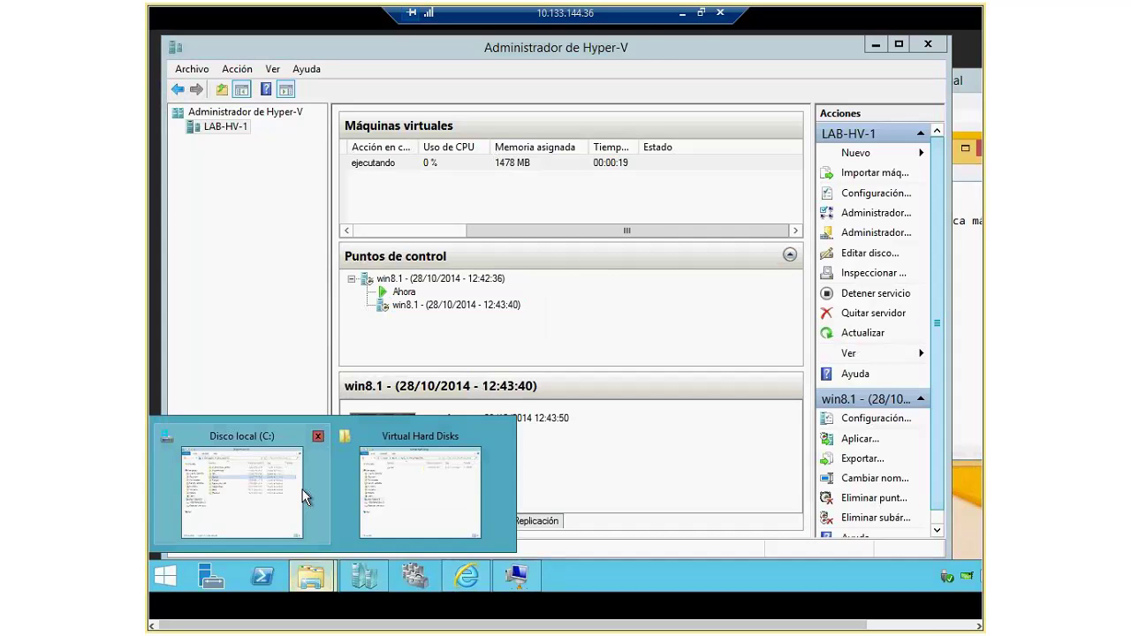
click(496, 439)
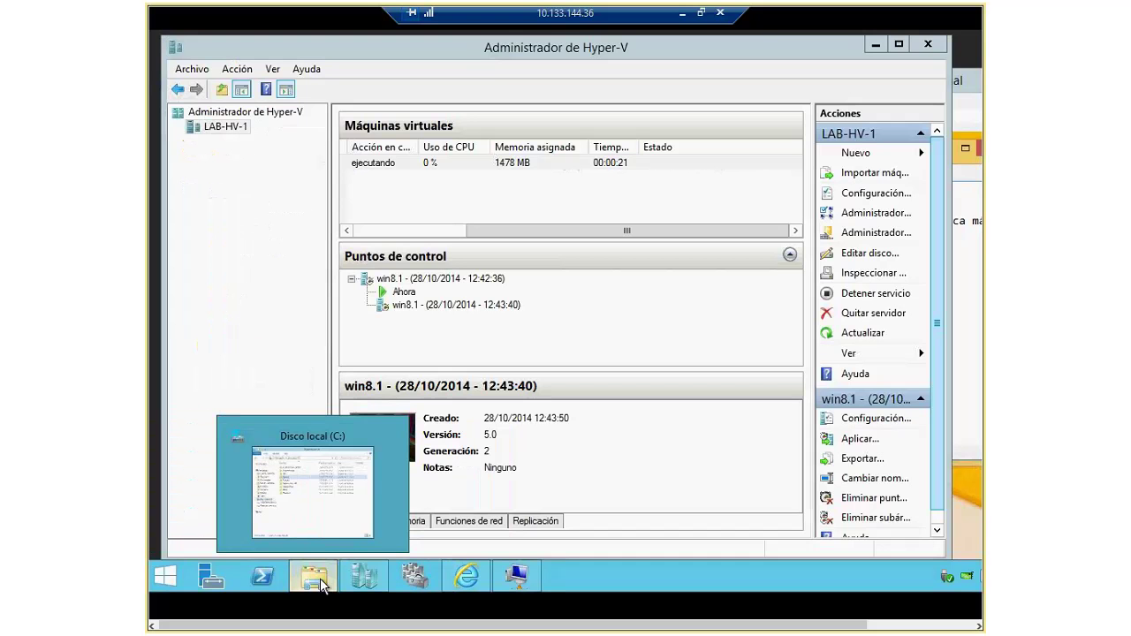
click(321, 585)
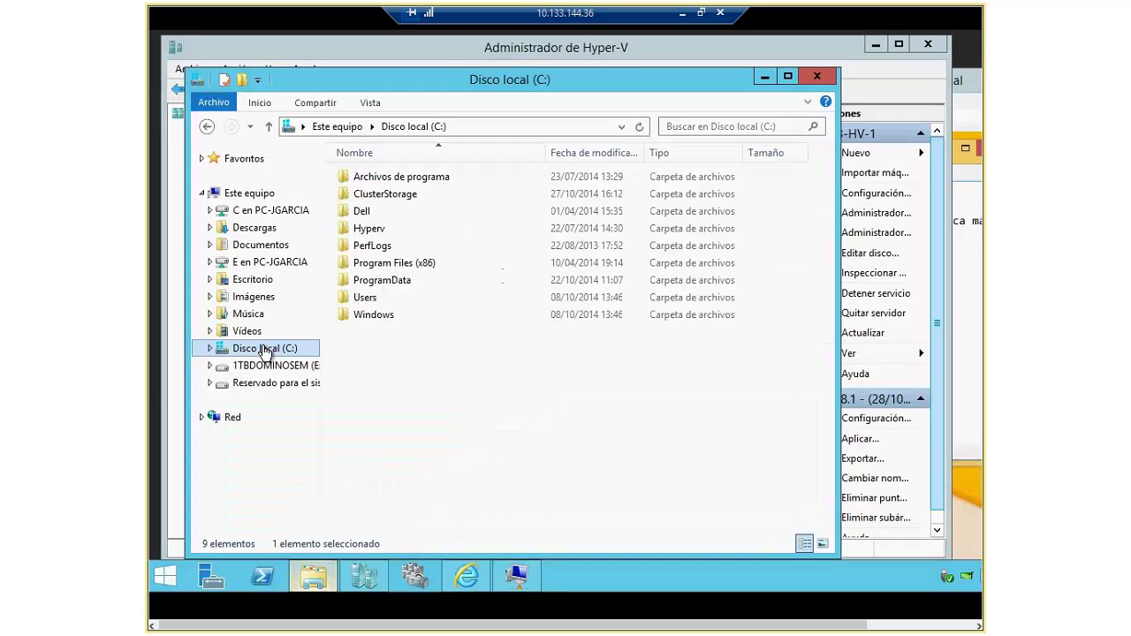
click(265, 350)
click(366, 230)
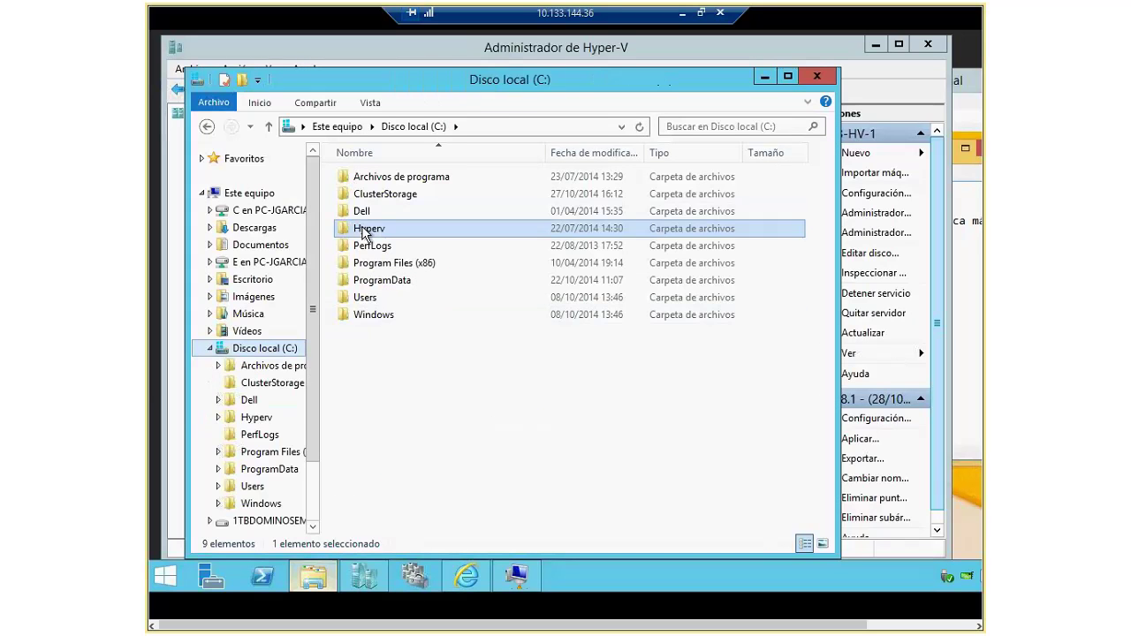
double_click(366, 230)
double_click(369, 194)
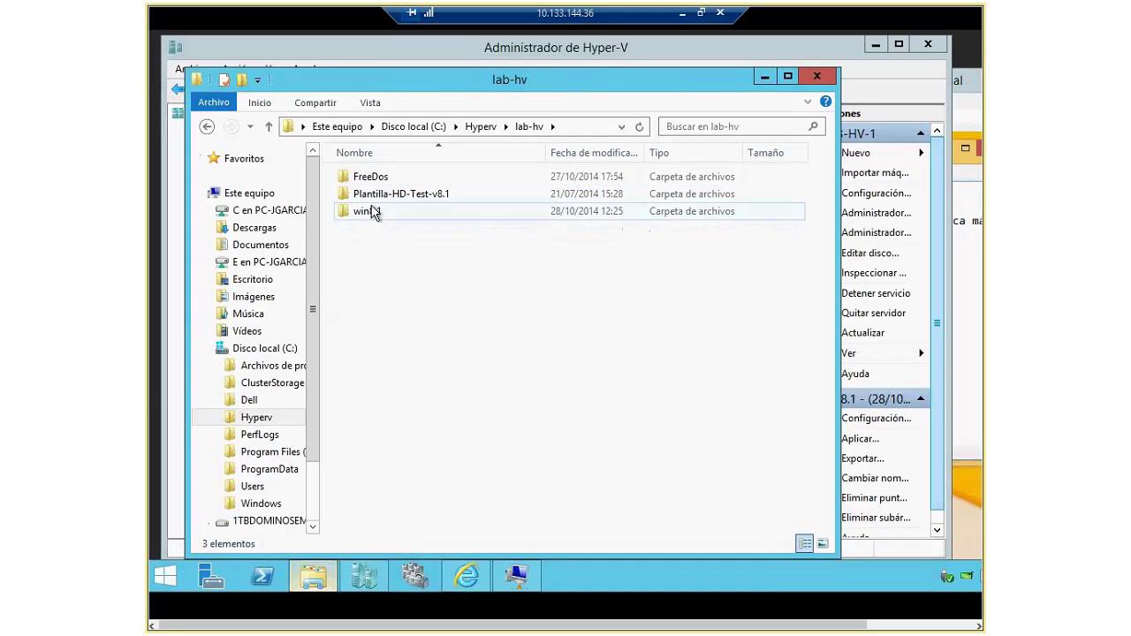
double_click(371, 211)
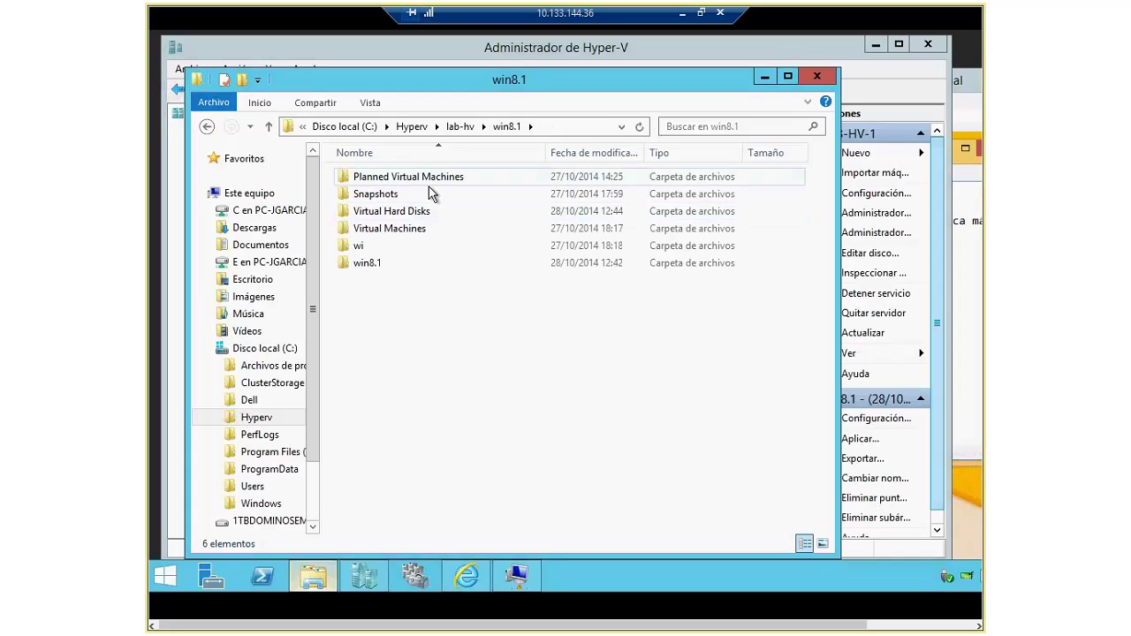
double_click(365, 263)
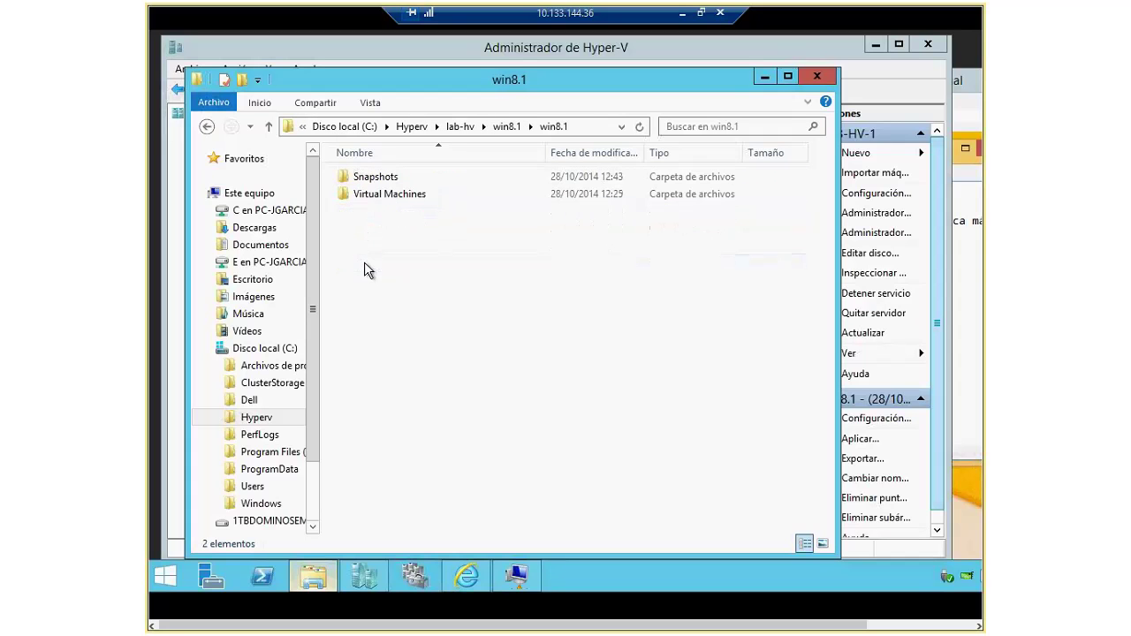
Step: Inspect the Snapshots and Virtual Machines folders, widening the name column to show GUIDs
click(376, 179)
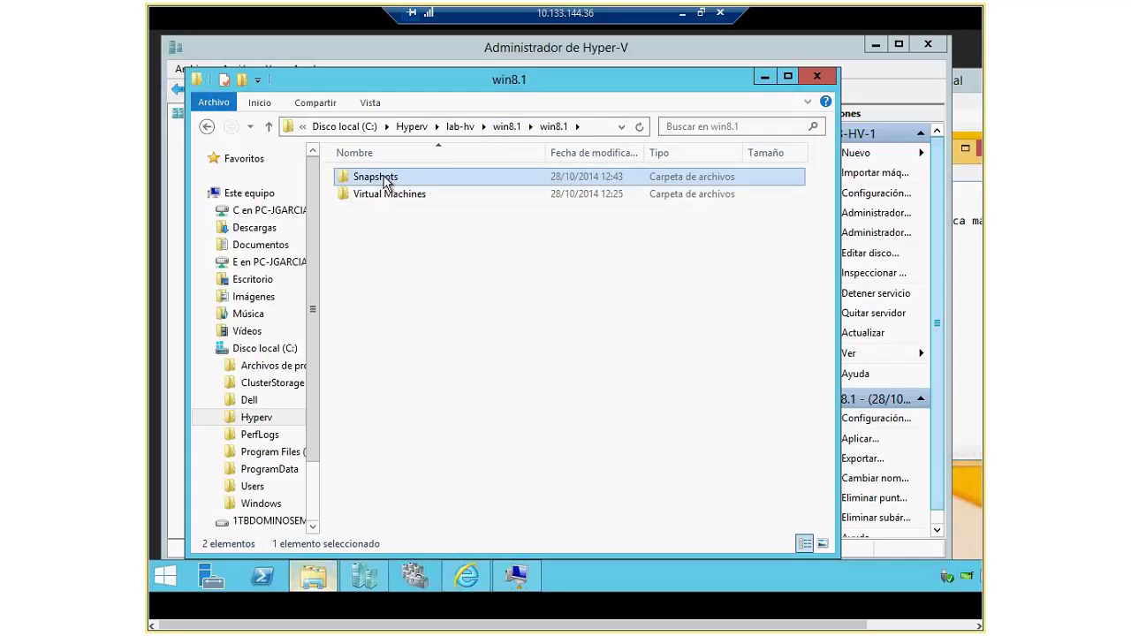
double_click(384, 179)
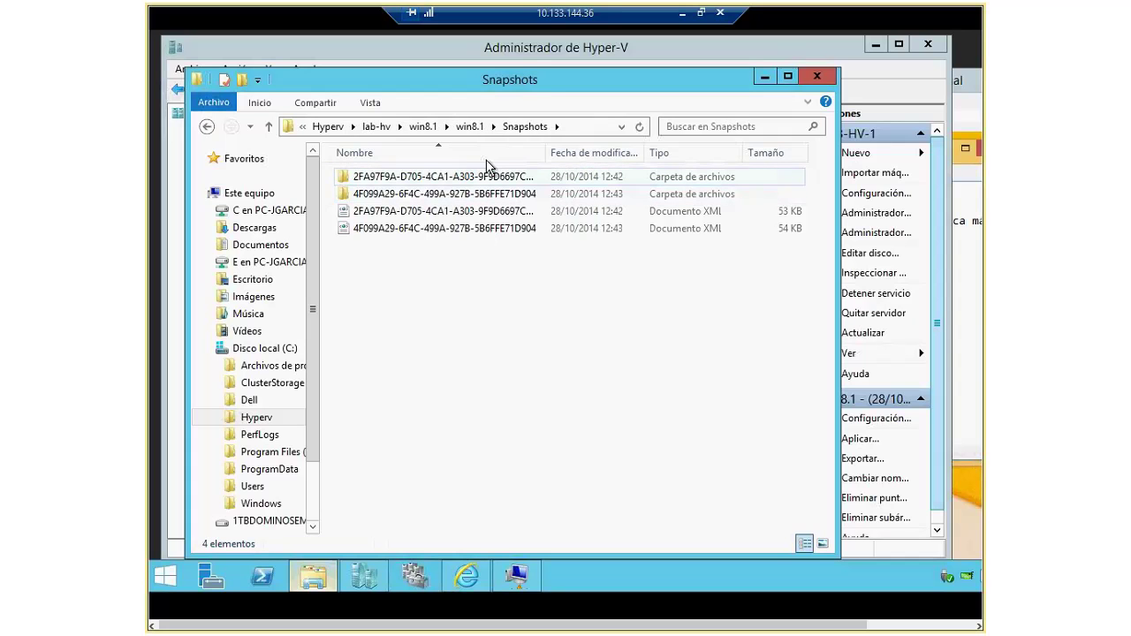
double_click(545, 152)
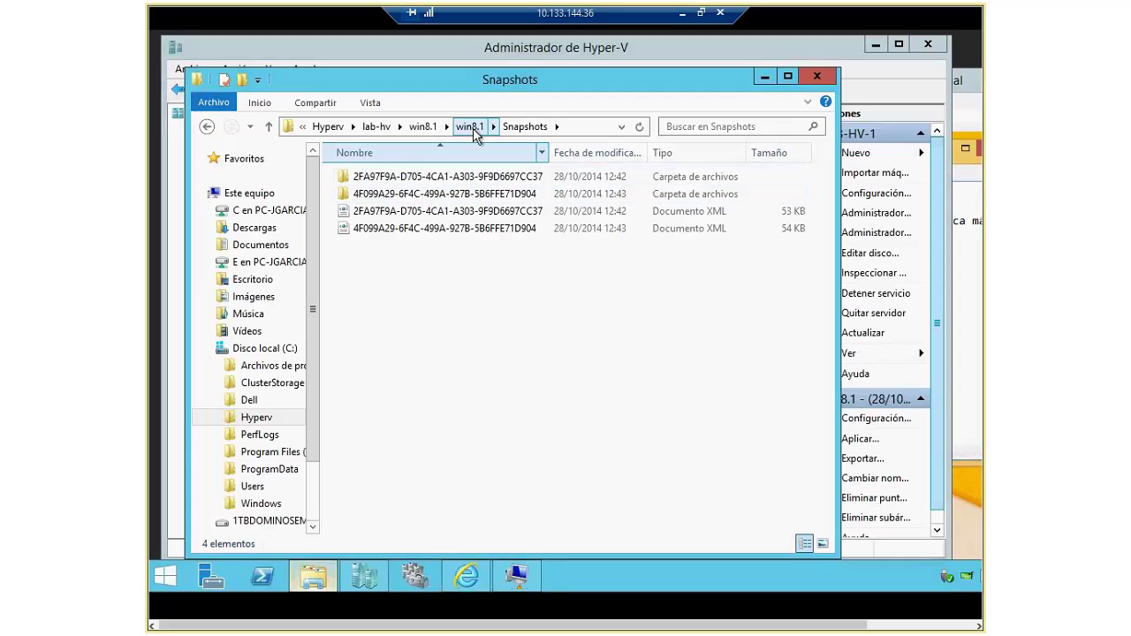
click(470, 126)
double_click(398, 198)
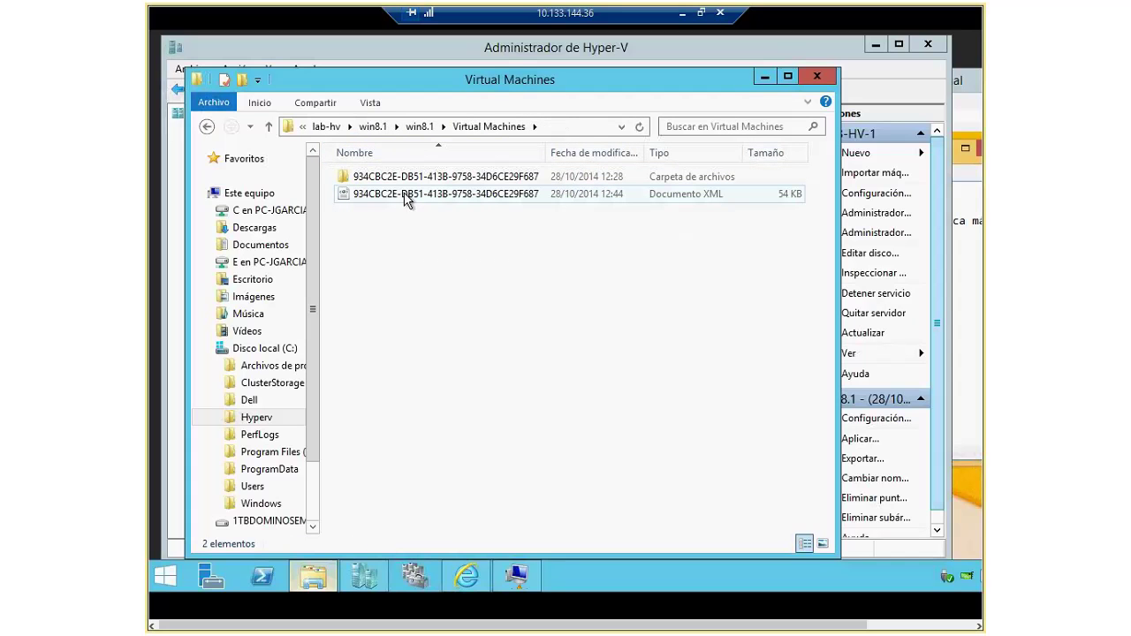
click(419, 126)
click(455, 126)
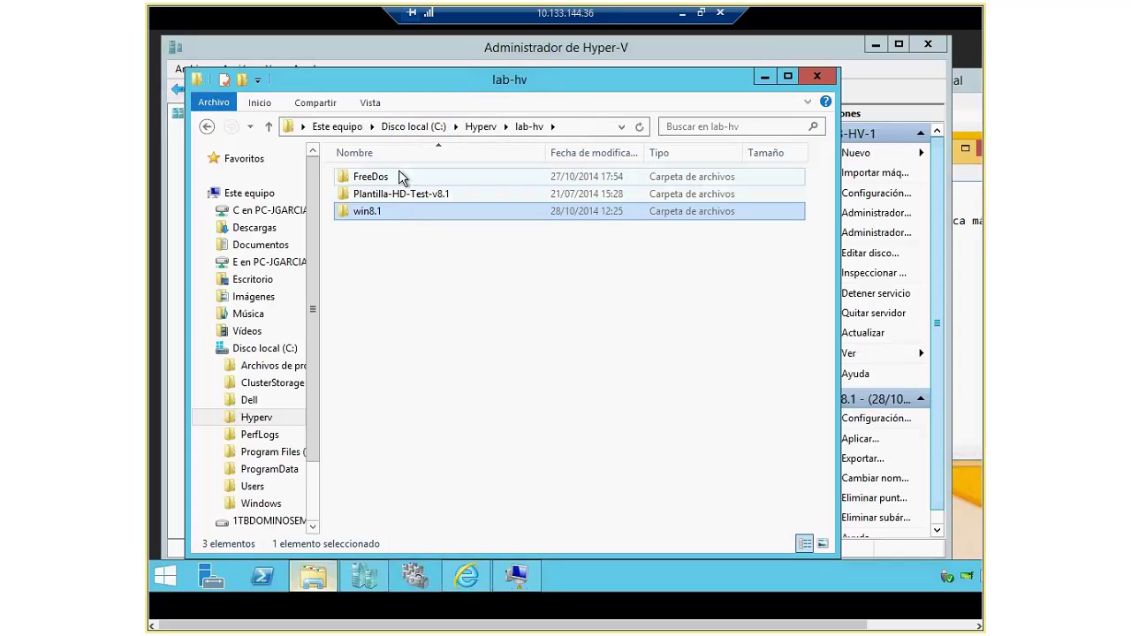
Step: Check Planned Virtual Machines and Snapshots, then open Virtual Hard Disks with w8.1 and two AVHDX files
double_click(366, 211)
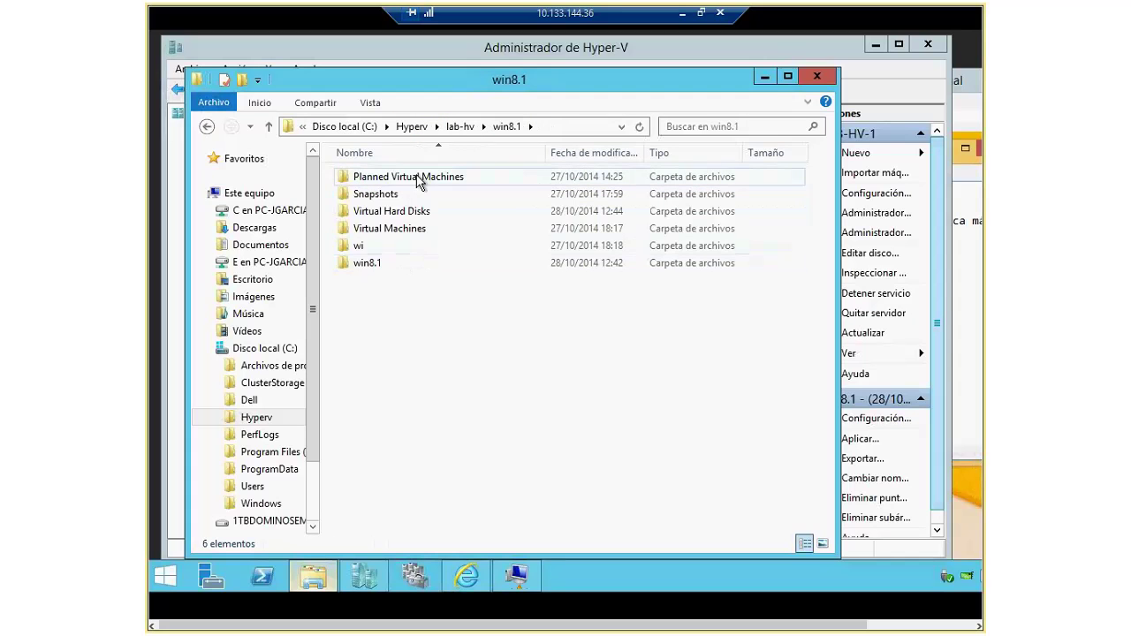
double_click(419, 178)
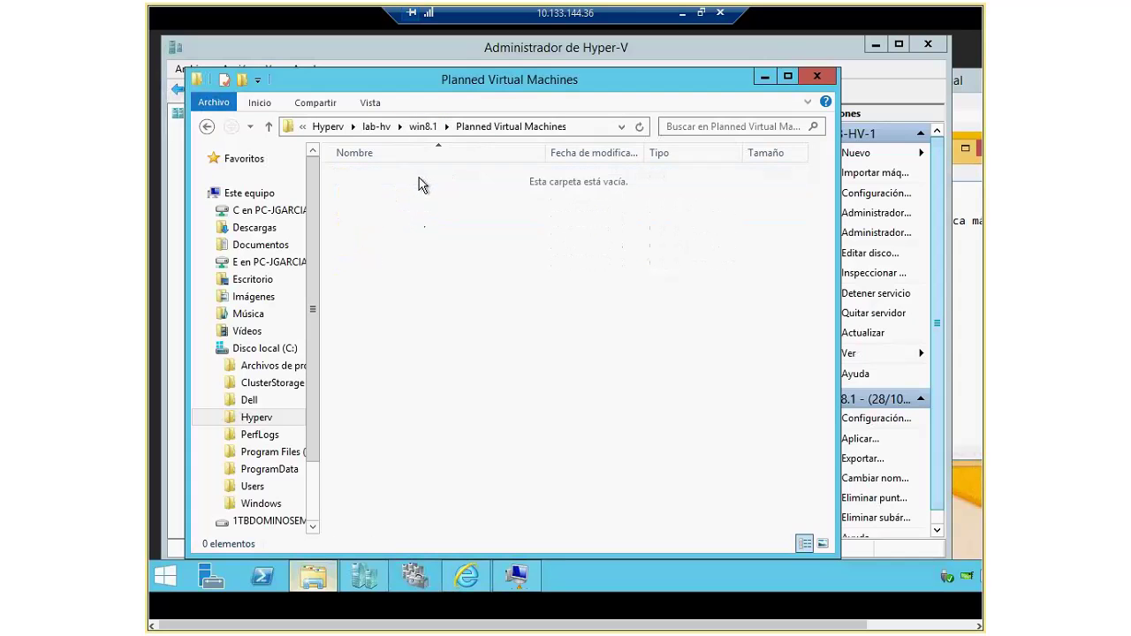
key(BackSpace)
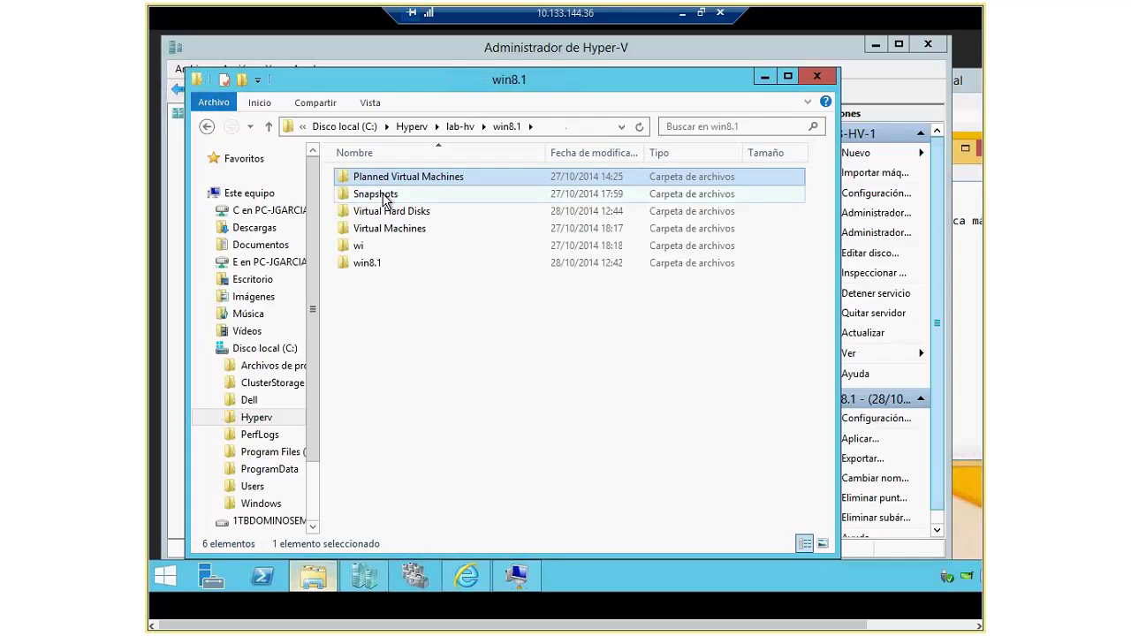
double_click(383, 195)
click(423, 126)
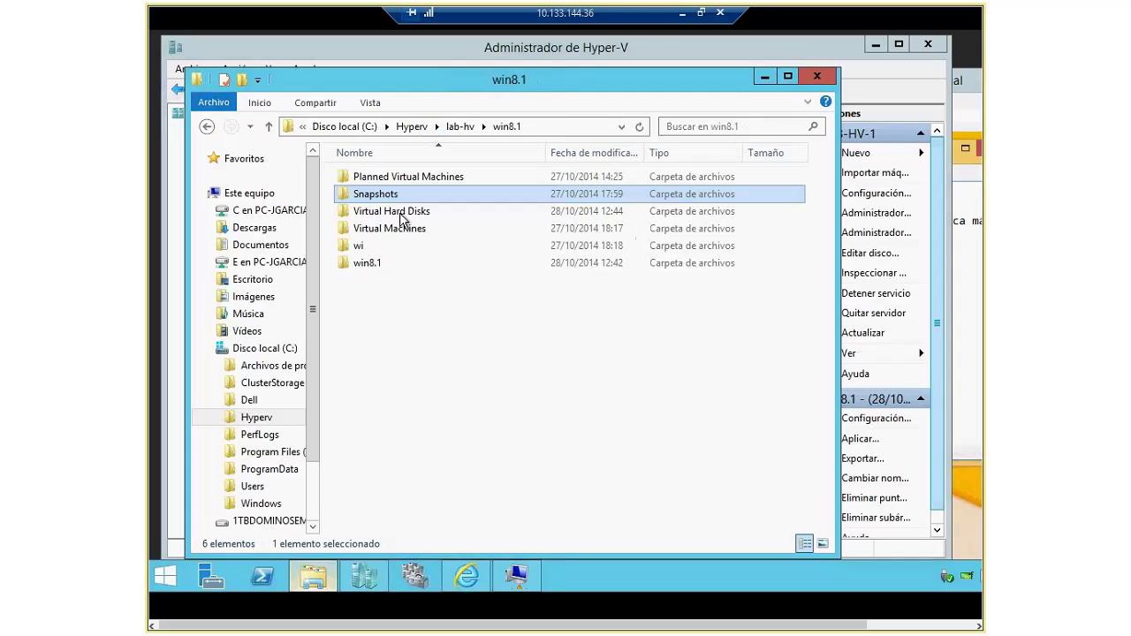
double_click(405, 213)
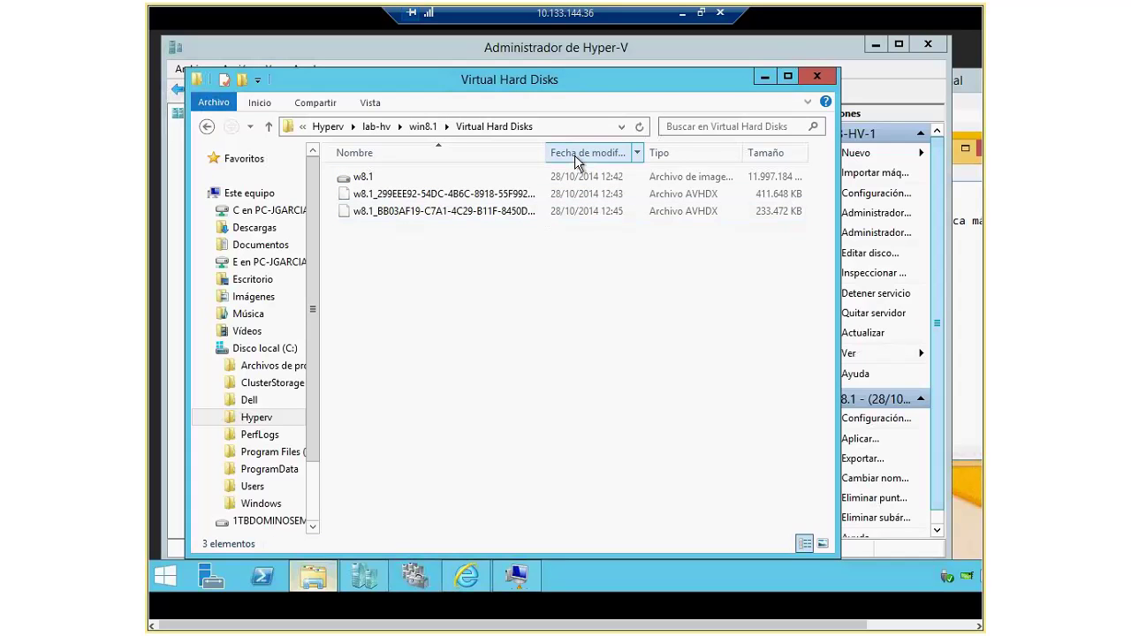
Step: Autofit the file columns, then enable hidden files and the full path in the title bar in Folder Options
key(ctrl+KP_Add)
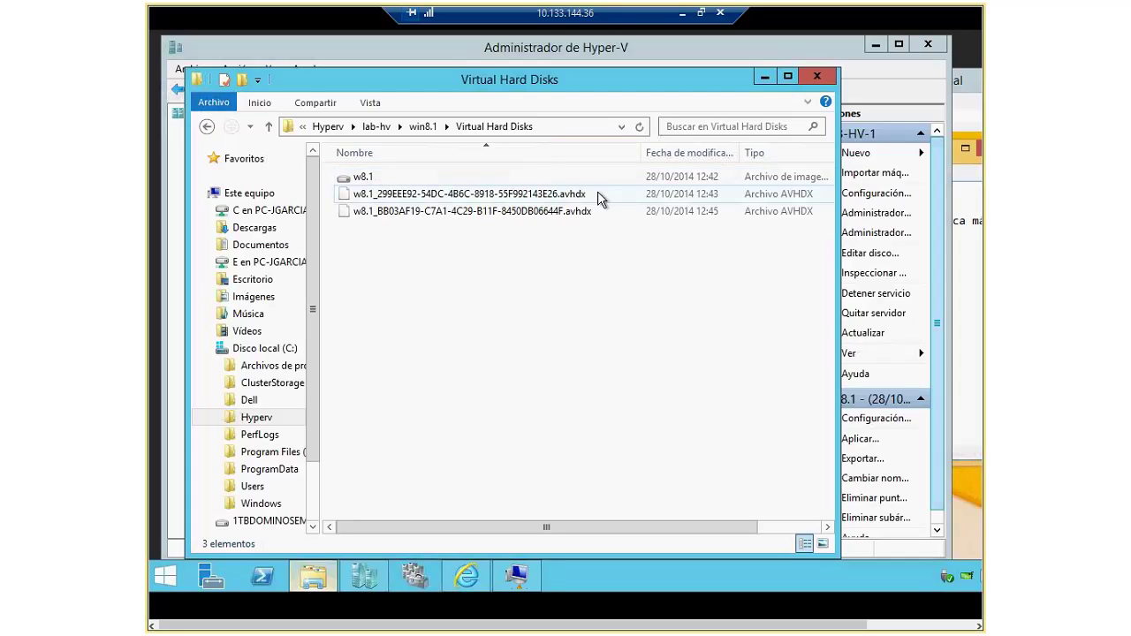
click(315, 103)
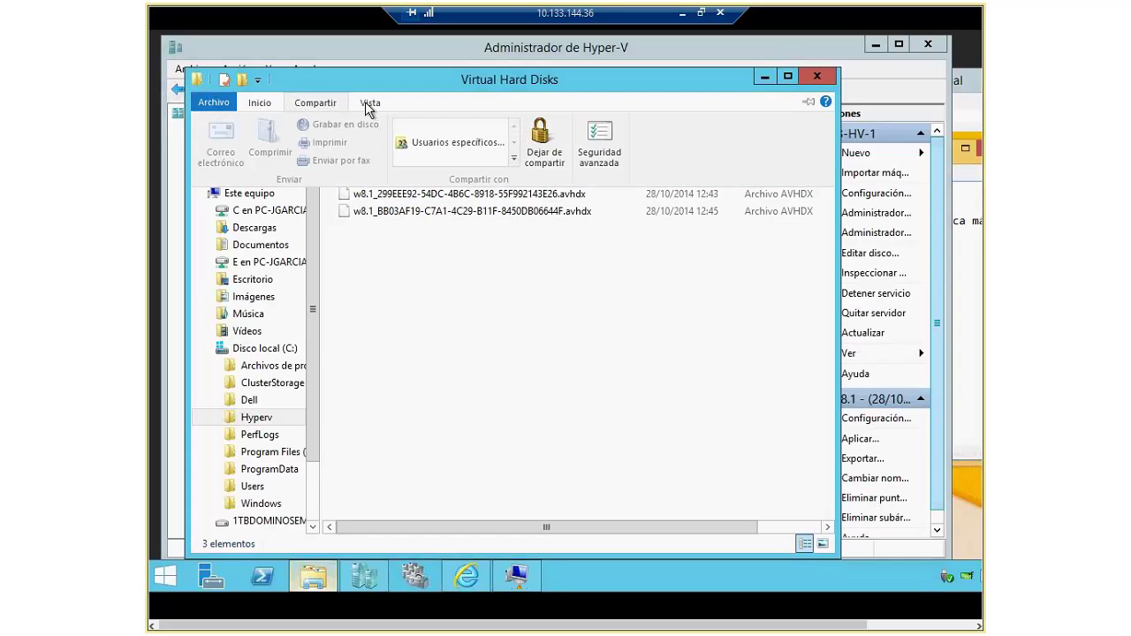
click(365, 102)
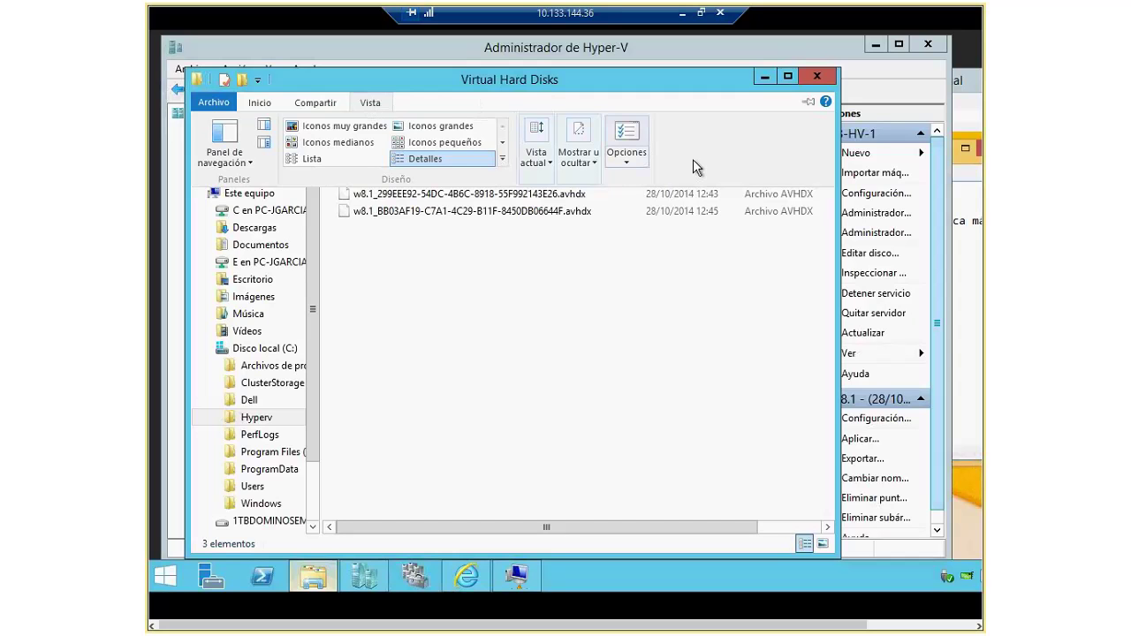
click(623, 154)
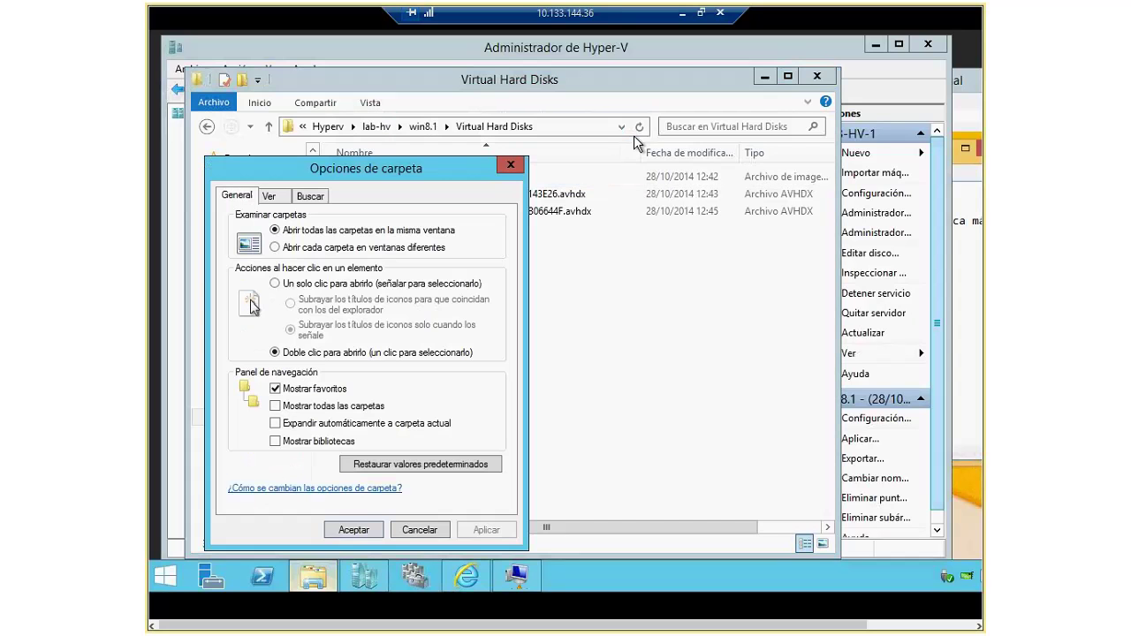
click(277, 197)
drag(497, 356, 501, 360)
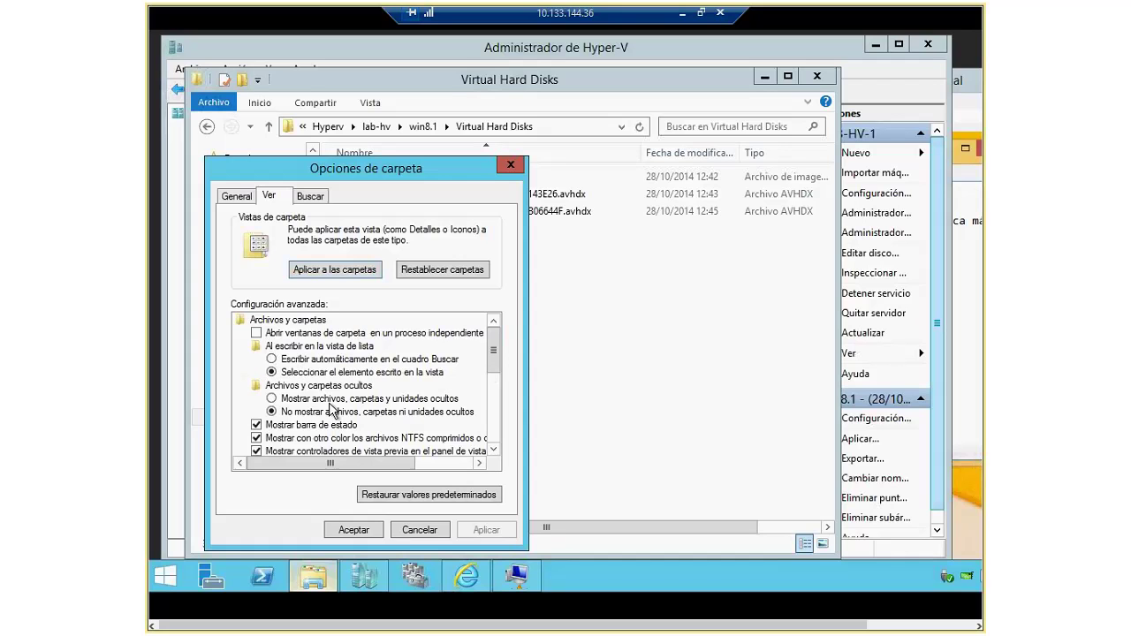
click(433, 399)
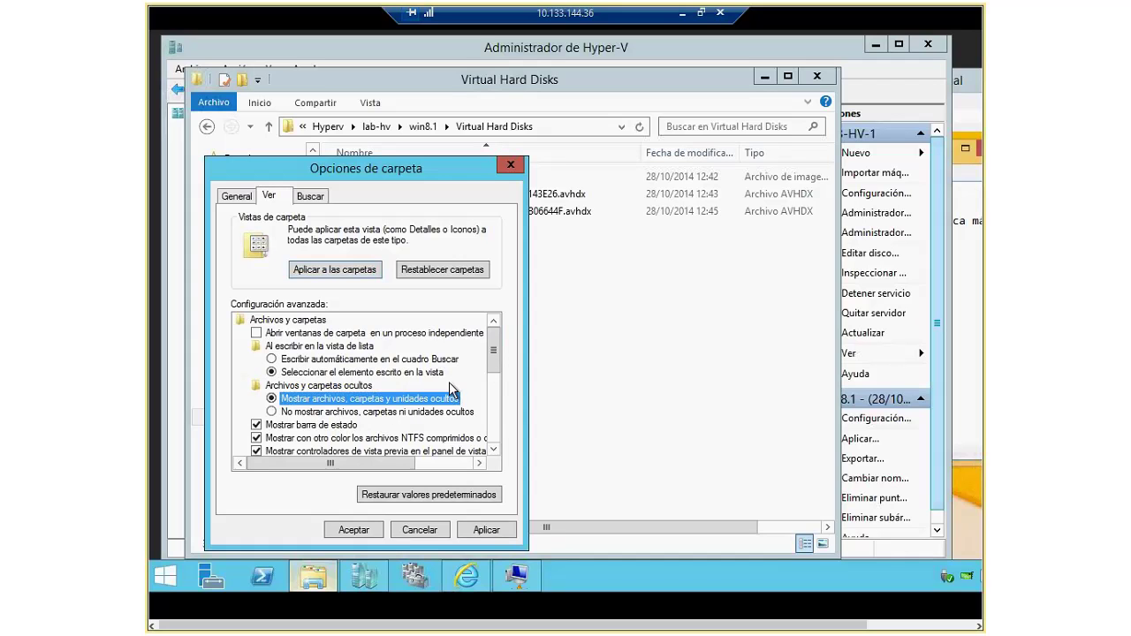
scroll(449, 381, down, 2)
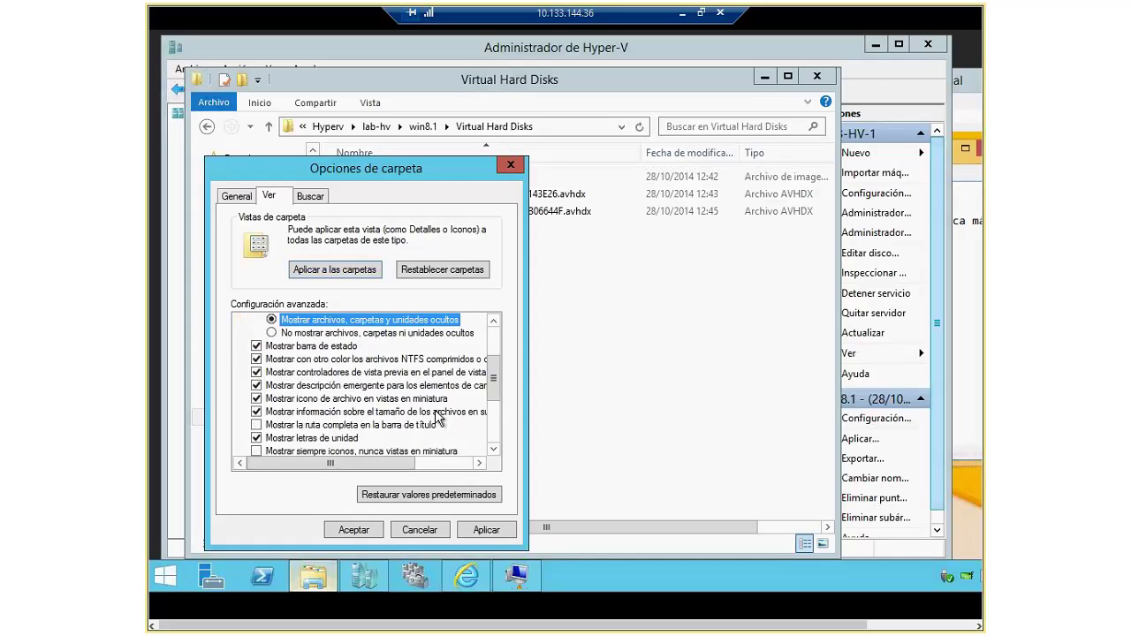
click(258, 426)
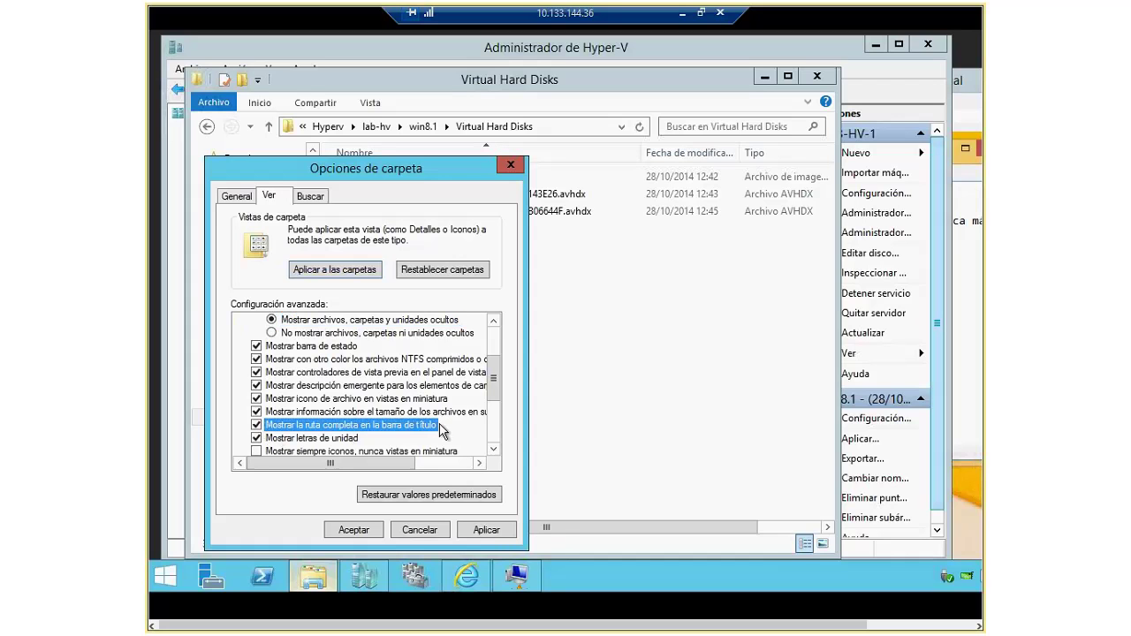
Step: Apply the folder view settings and widen the columns to show the w8.1 disk file names in full
scroll(477, 357, down, 1)
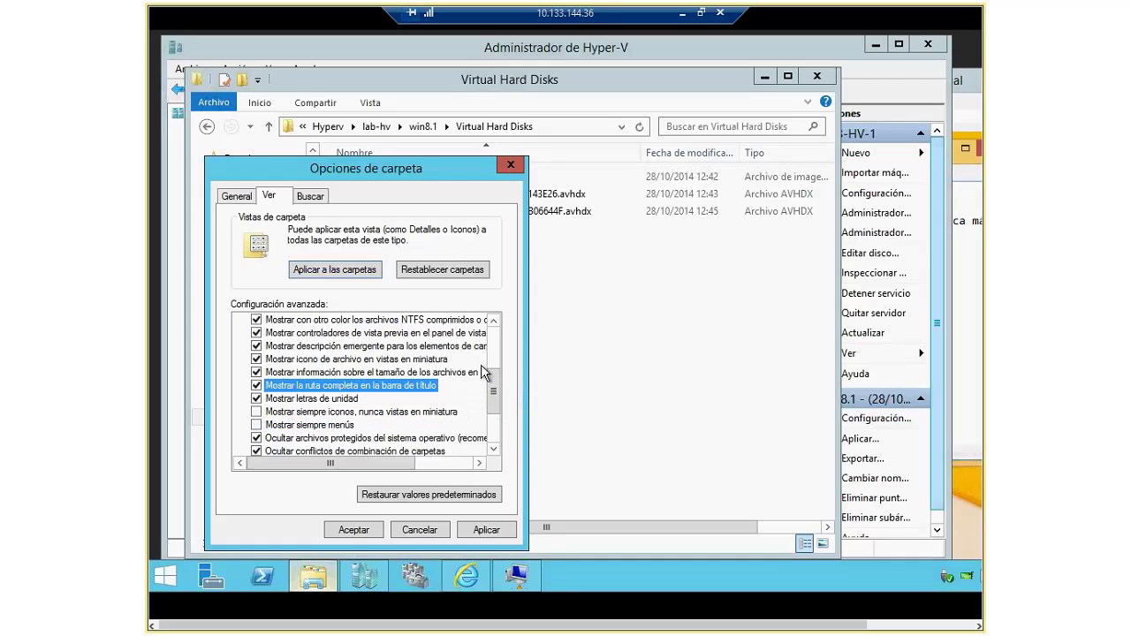
scroll(422, 416, down, 1)
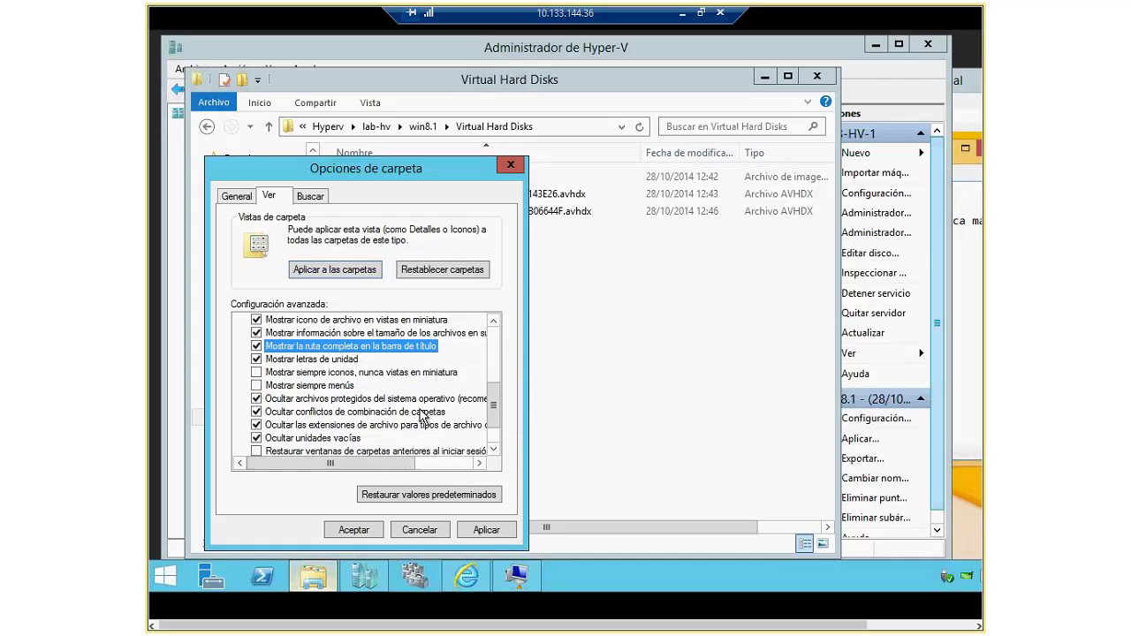
scroll(422, 415, down, 1)
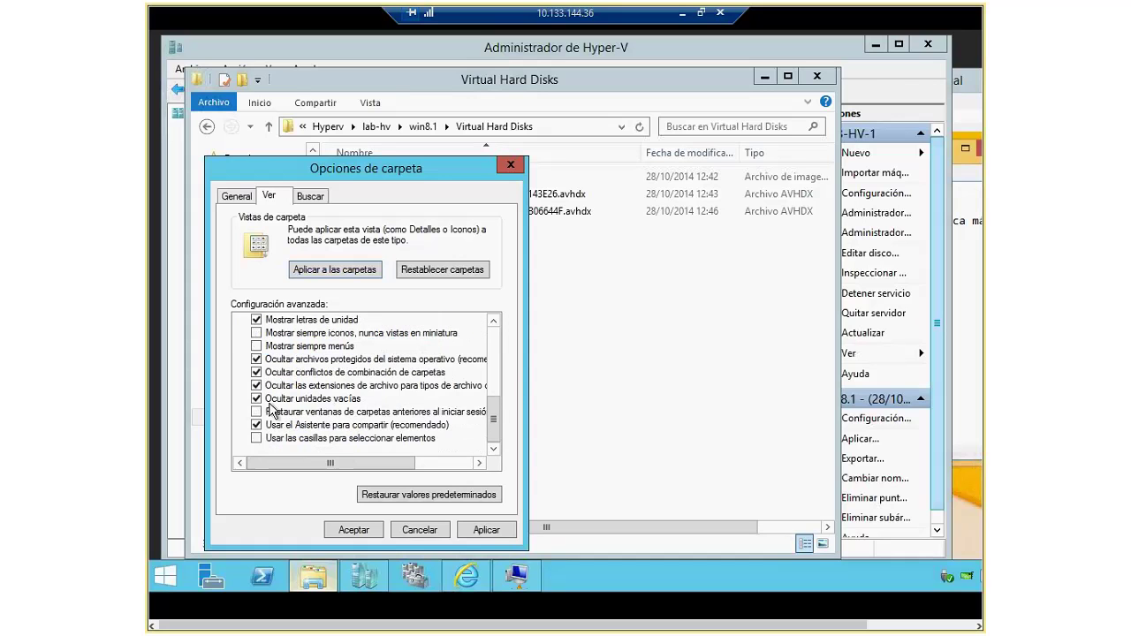
click(484, 529)
click(340, 530)
click(358, 178)
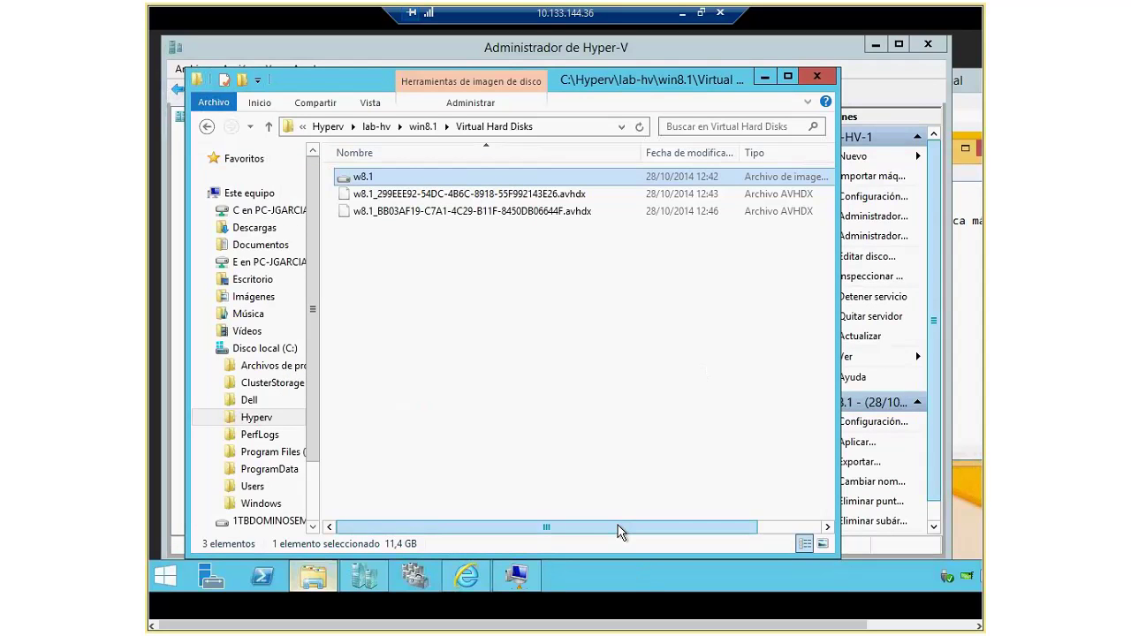
drag(617, 525, 763, 525)
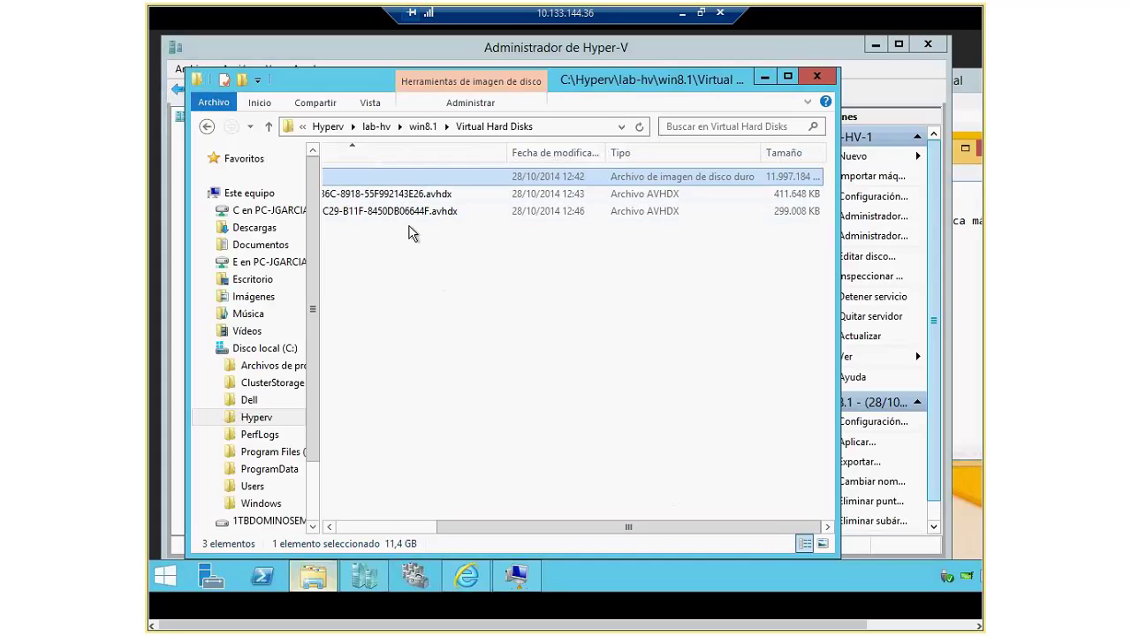
drag(571, 528, 400, 526)
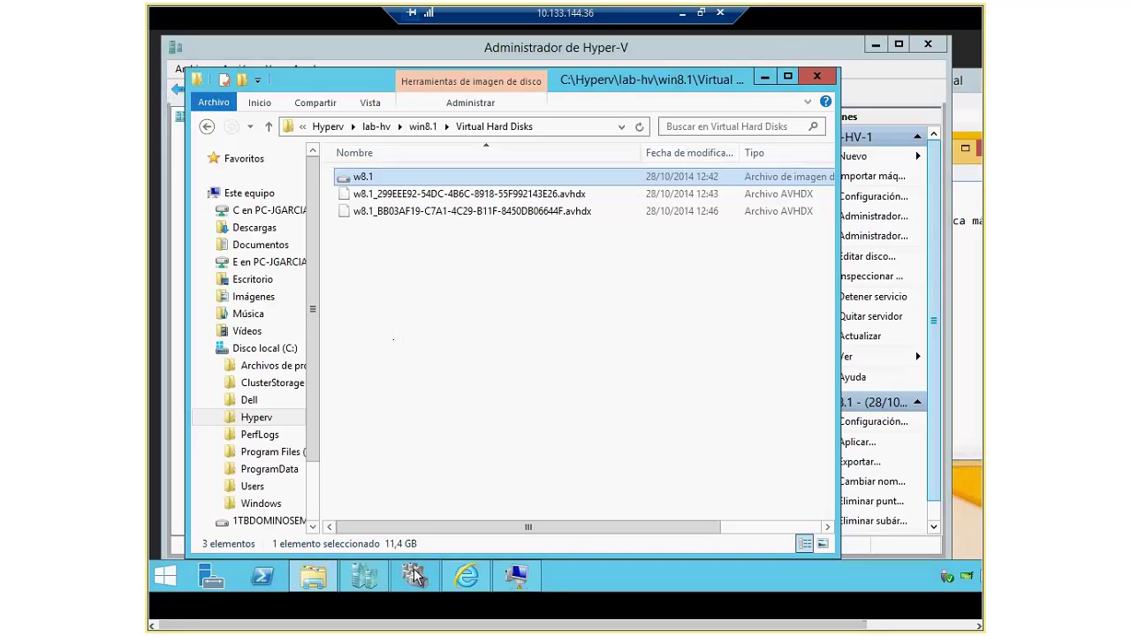
Step: Delete the 12:43:40 win8.1 checkpoint in Hyper-V Manager
click(382, 576)
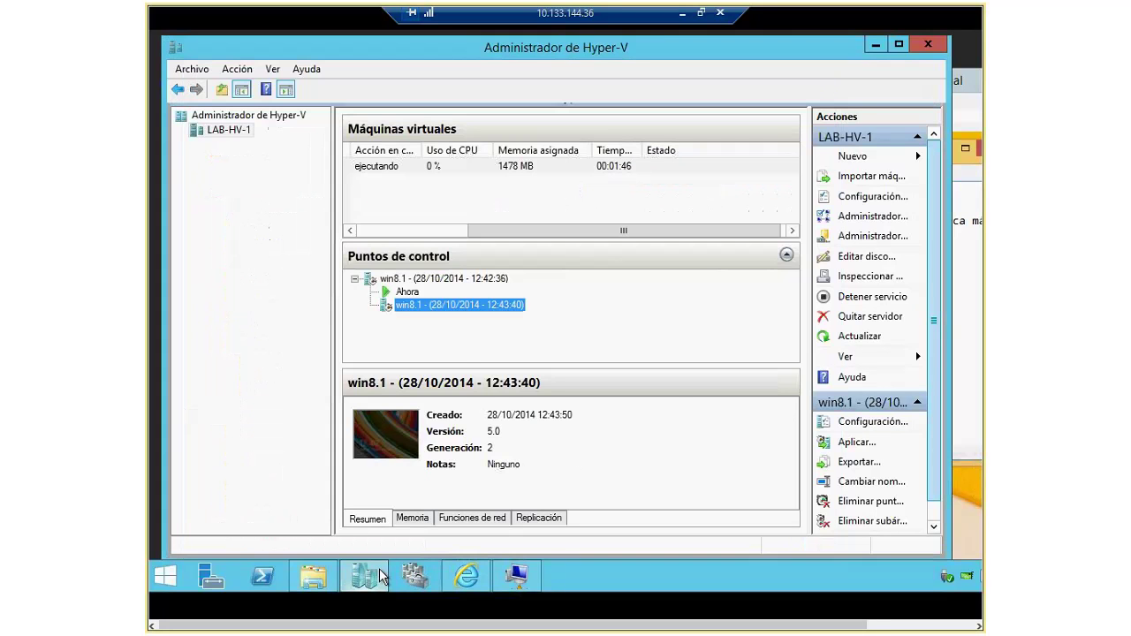
right_click(432, 302)
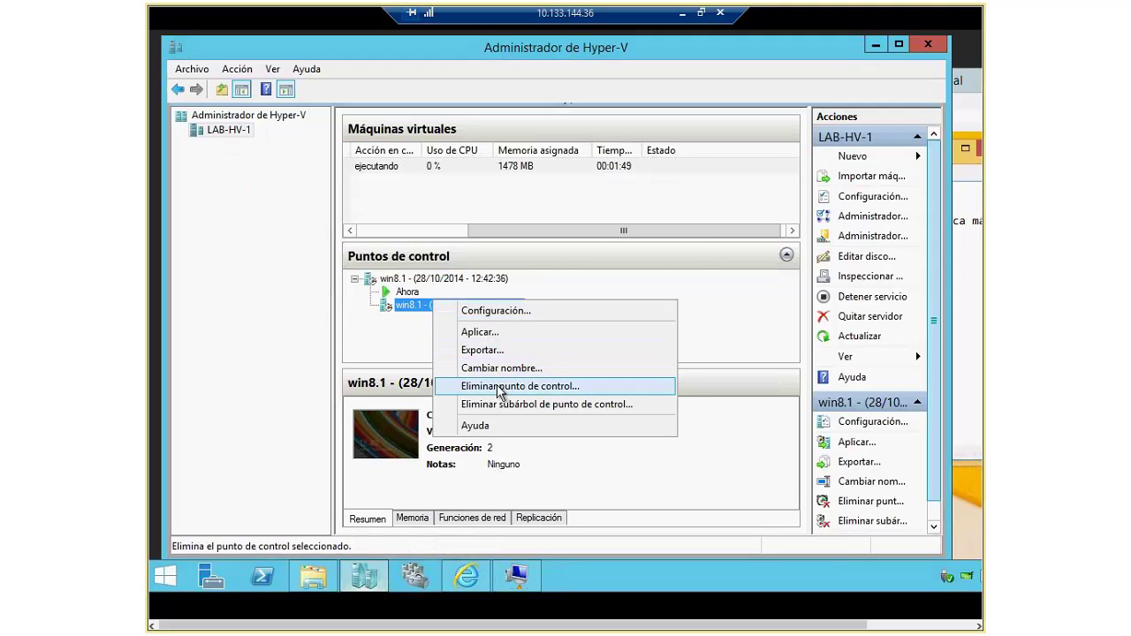
click(500, 389)
click(576, 316)
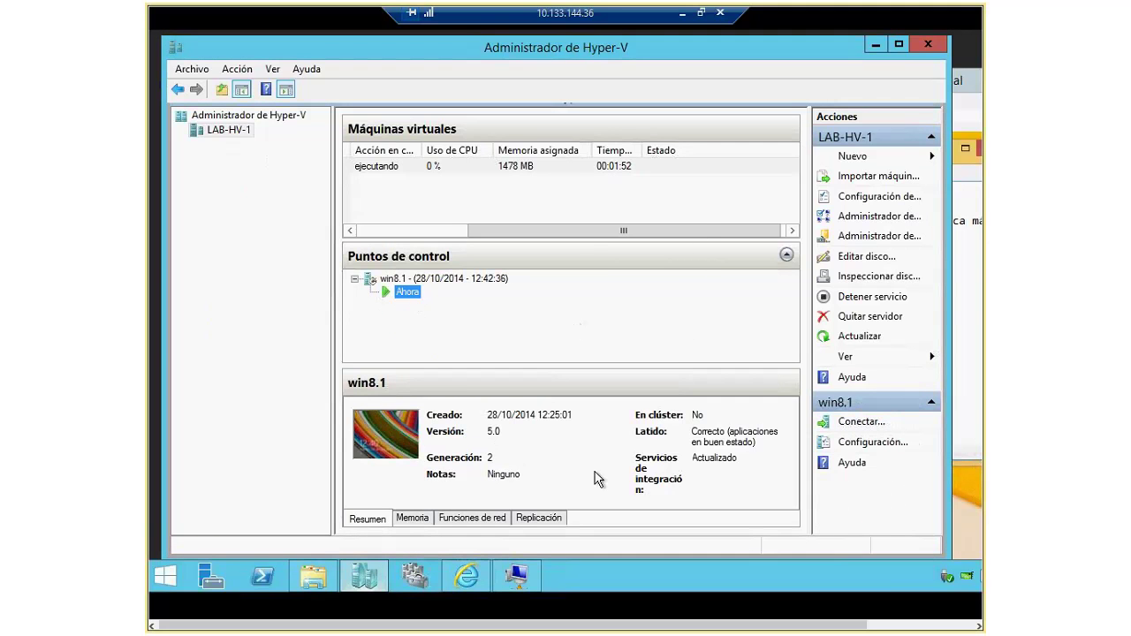
Step: Check the Virtual Hard Disks folder for the remaining AVHDX file, then return to Hyper-V Manager
click(520, 579)
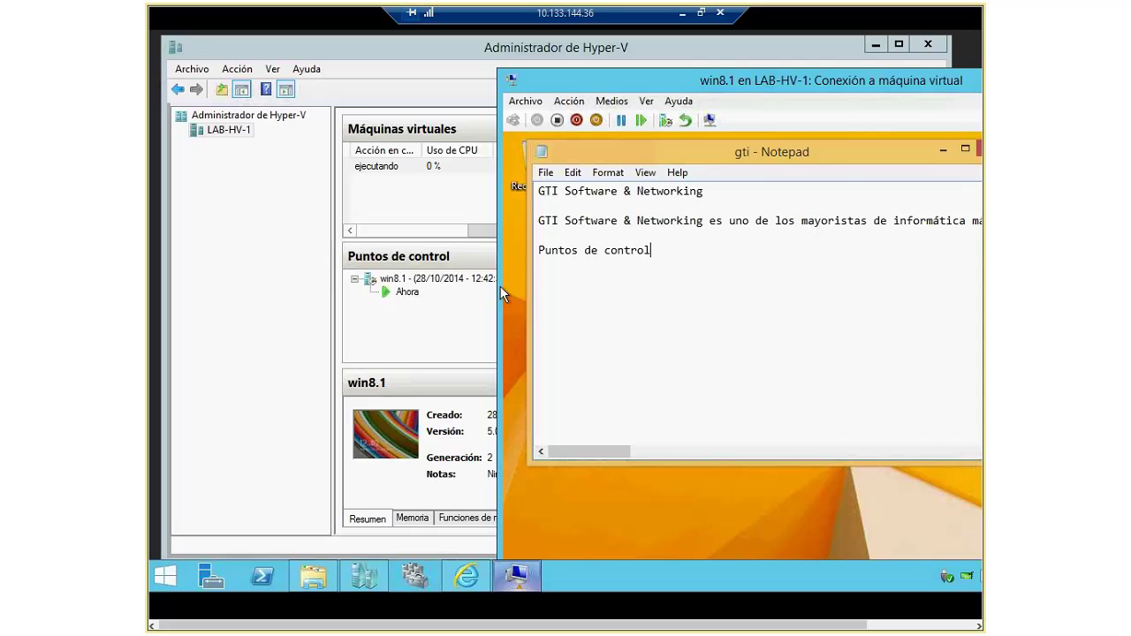
click(331, 575)
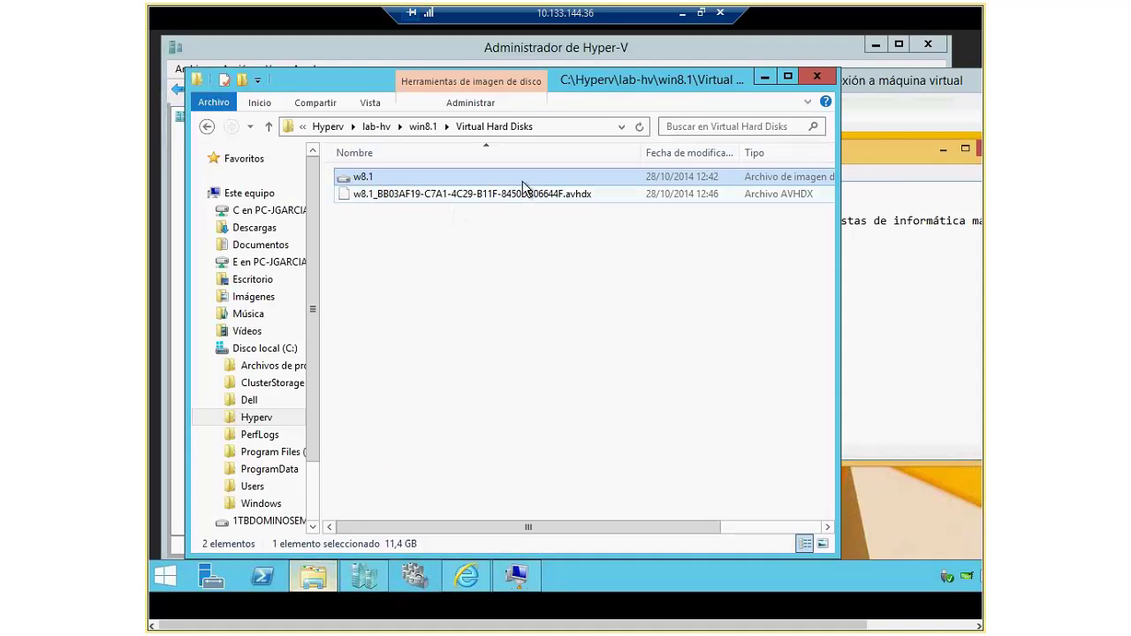
click(764, 78)
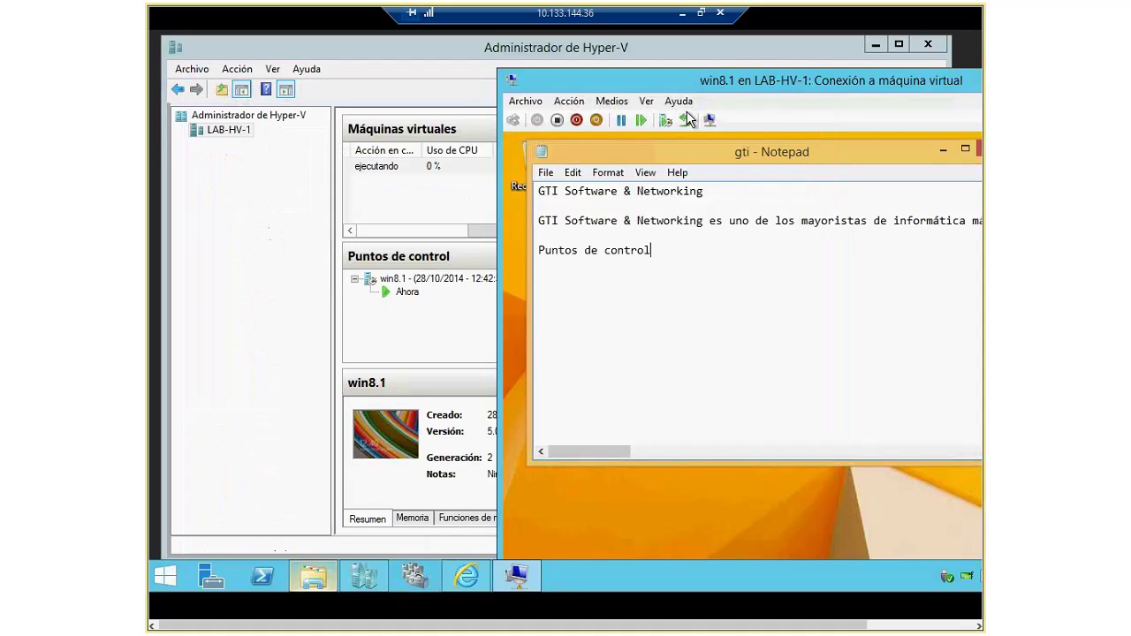
click(414, 279)
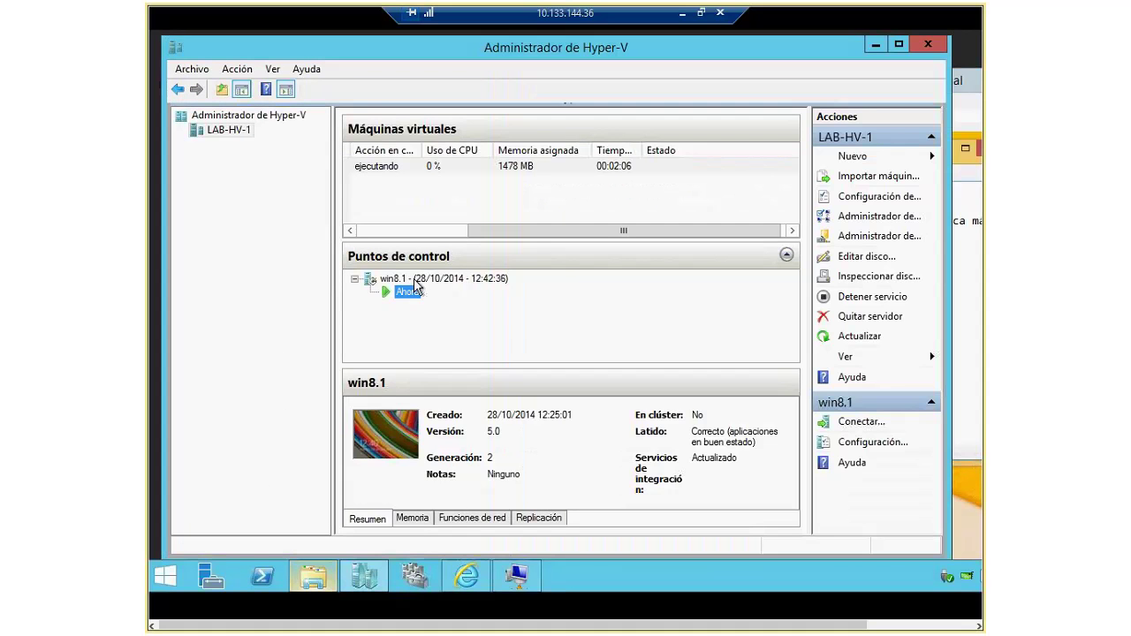
Step: Start exporting the win8.1 checkpoint and browse to C:\Hyperv\lab-hv as the destination
right_click(414, 278)
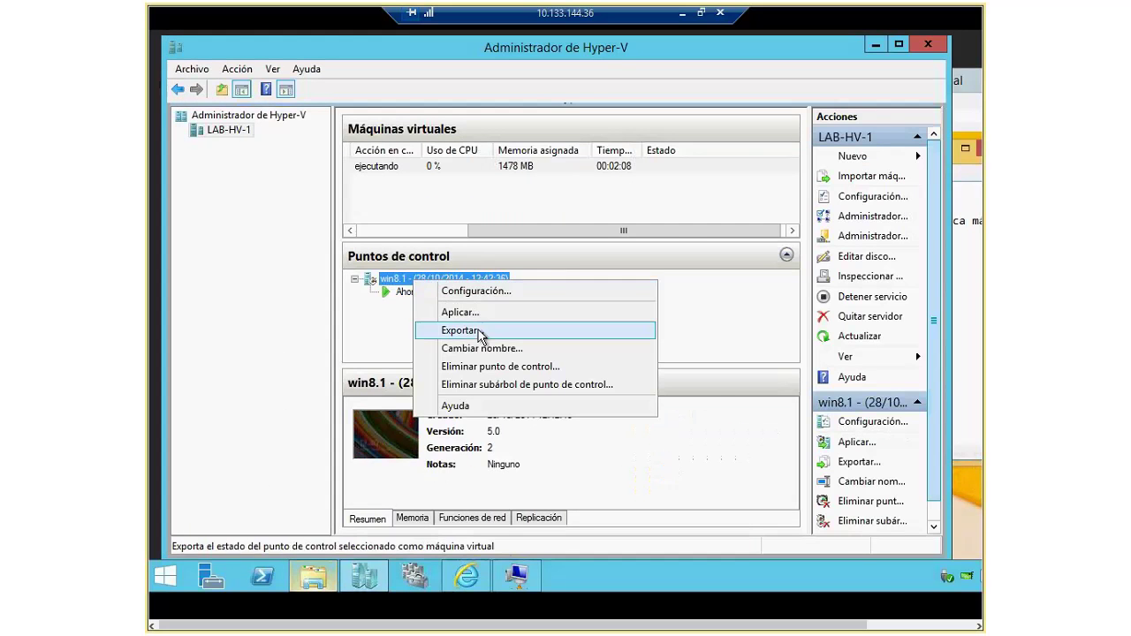
click(403, 294)
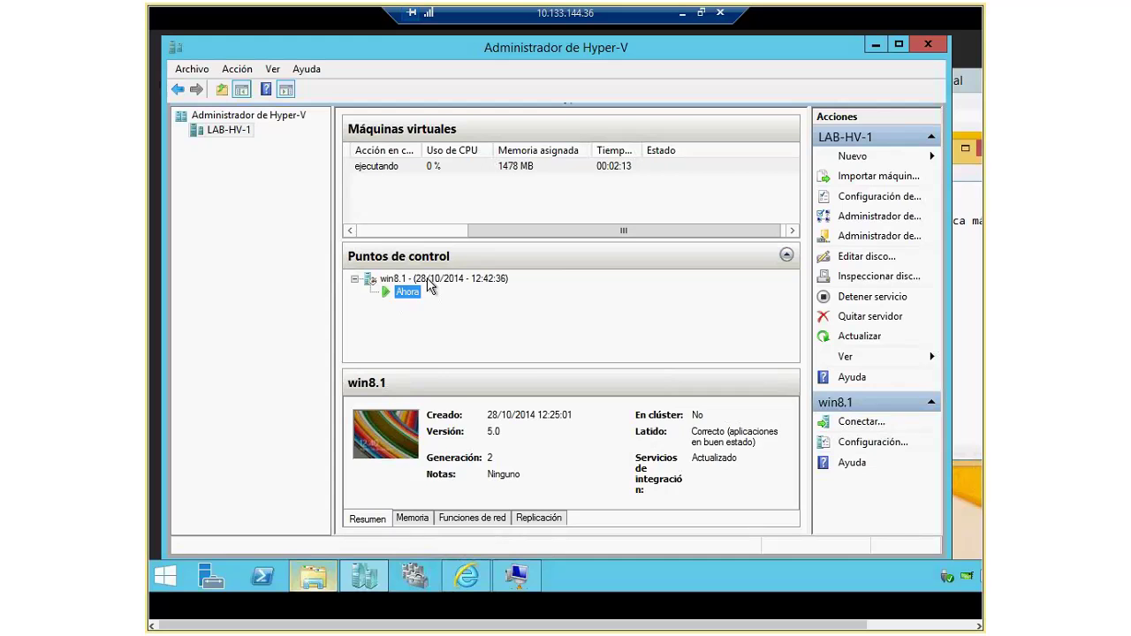
right_click(429, 281)
click(492, 331)
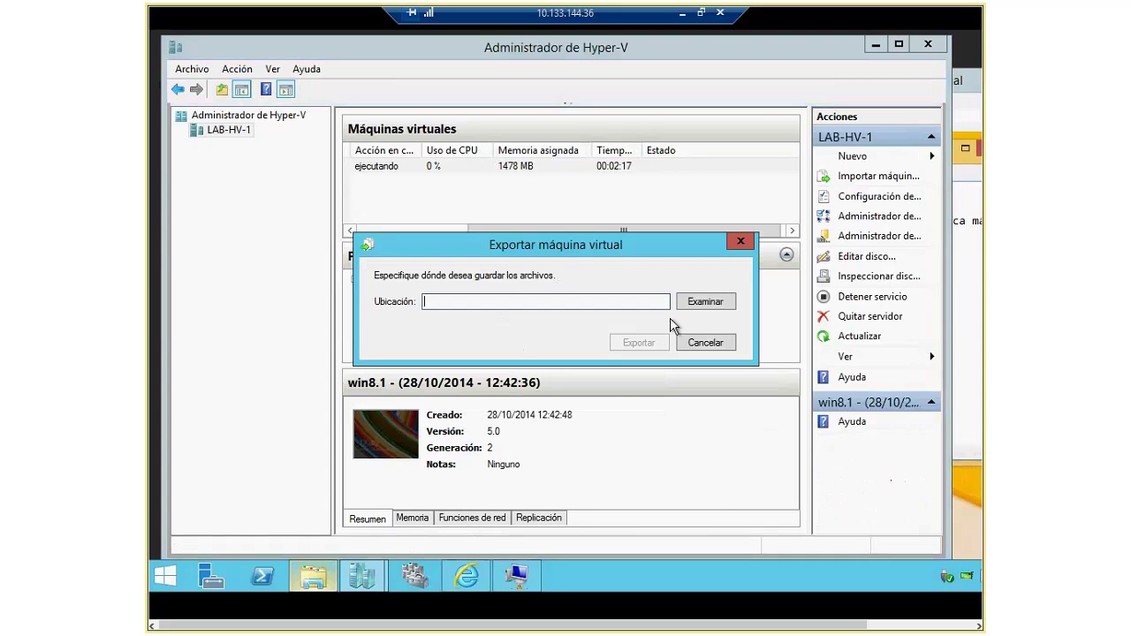
click(702, 305)
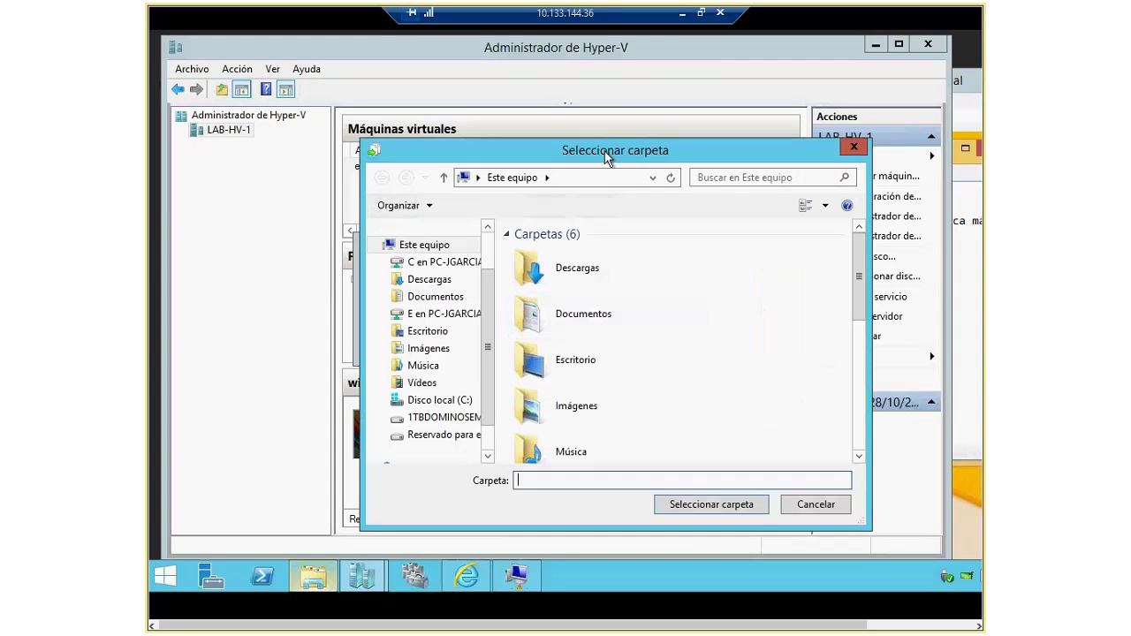
click(459, 401)
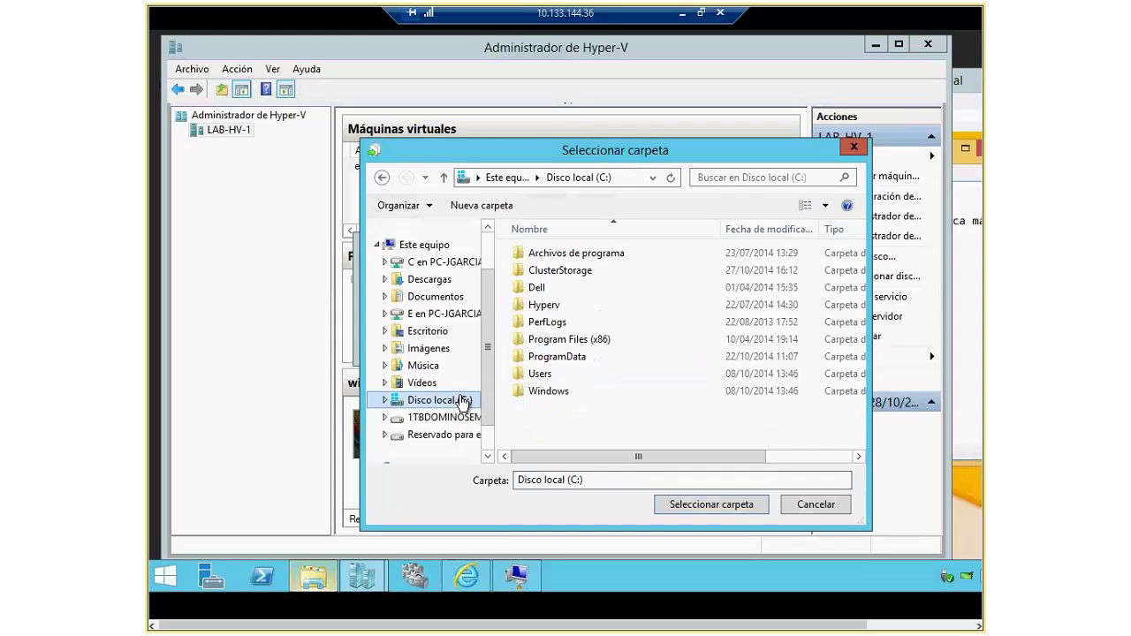
double_click(541, 305)
double_click(578, 254)
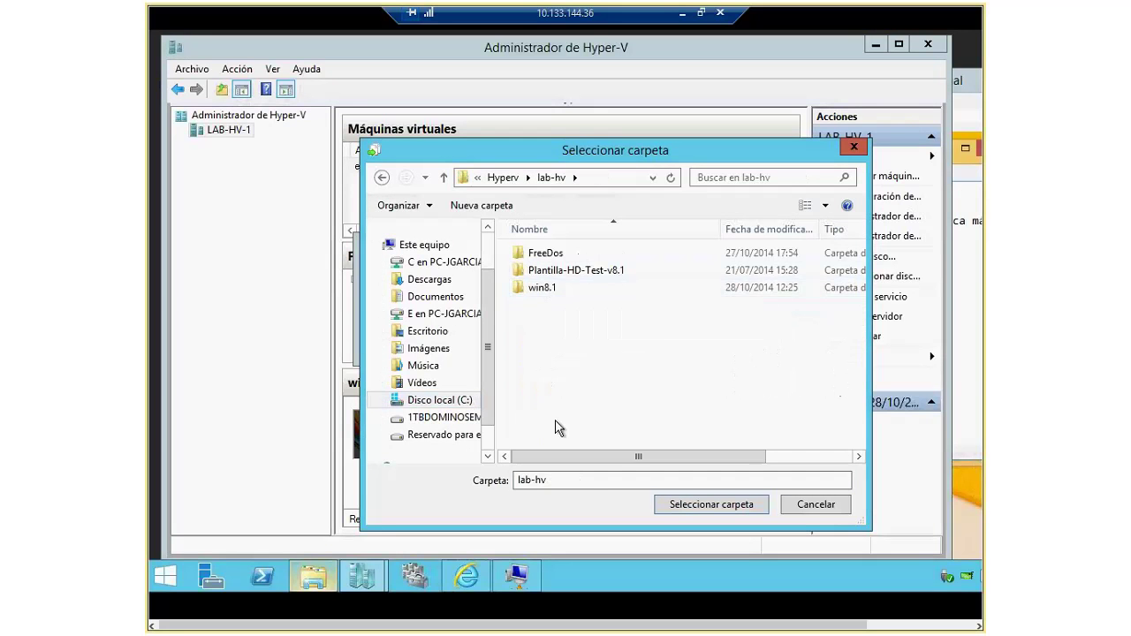
Step: Create a folder named win8.1-clon in lab-hv and select it as the export destination
click(485, 205)
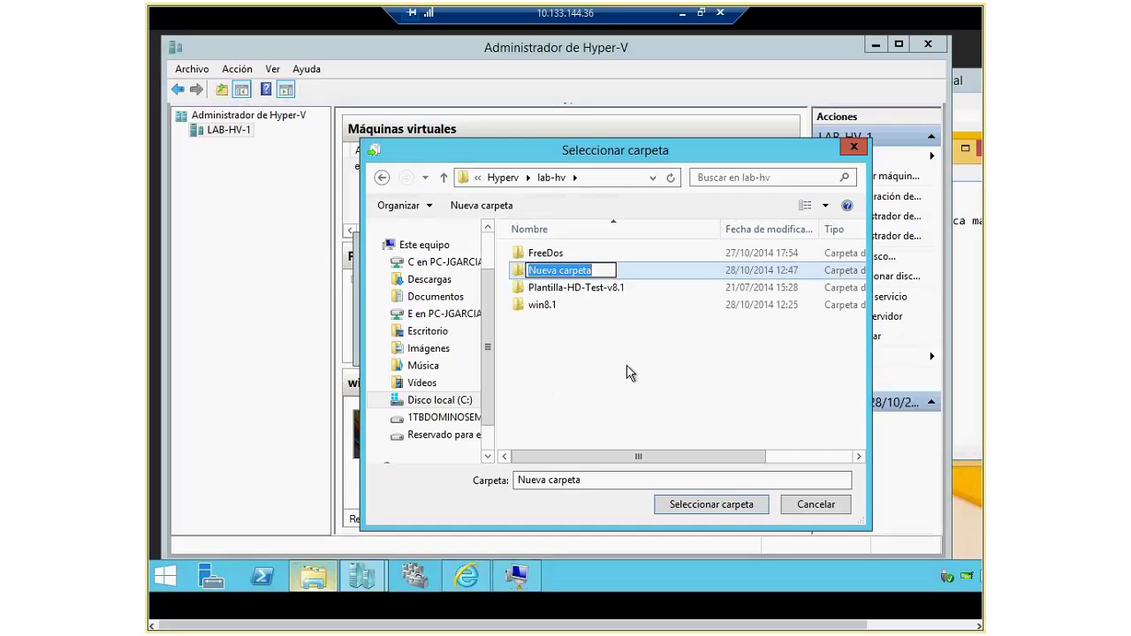
text(win)
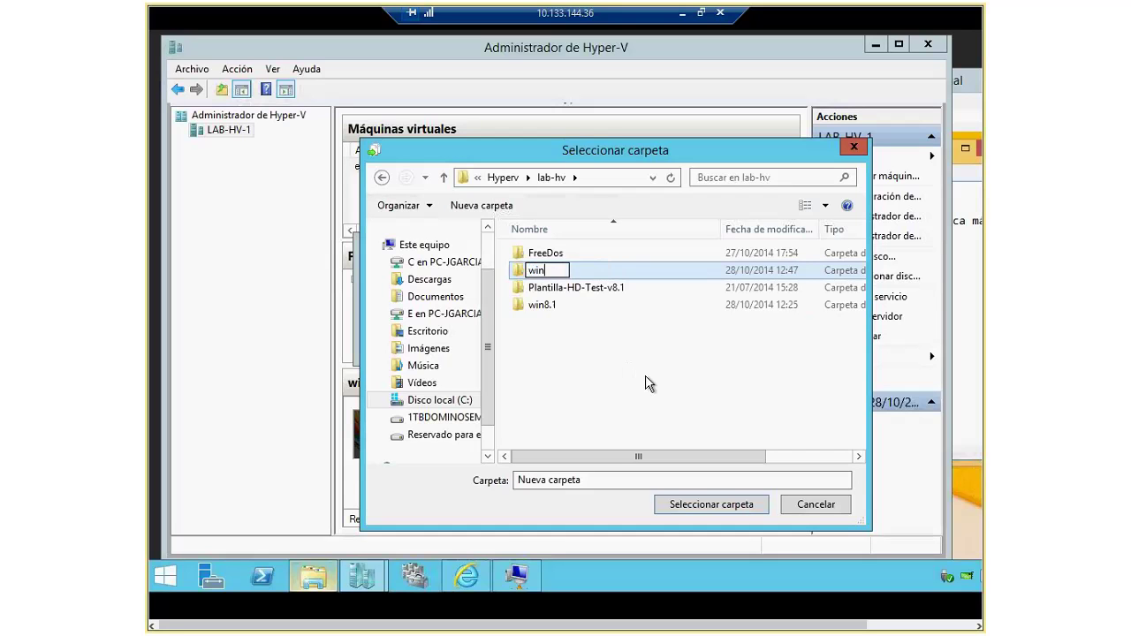
text(8.1-export)
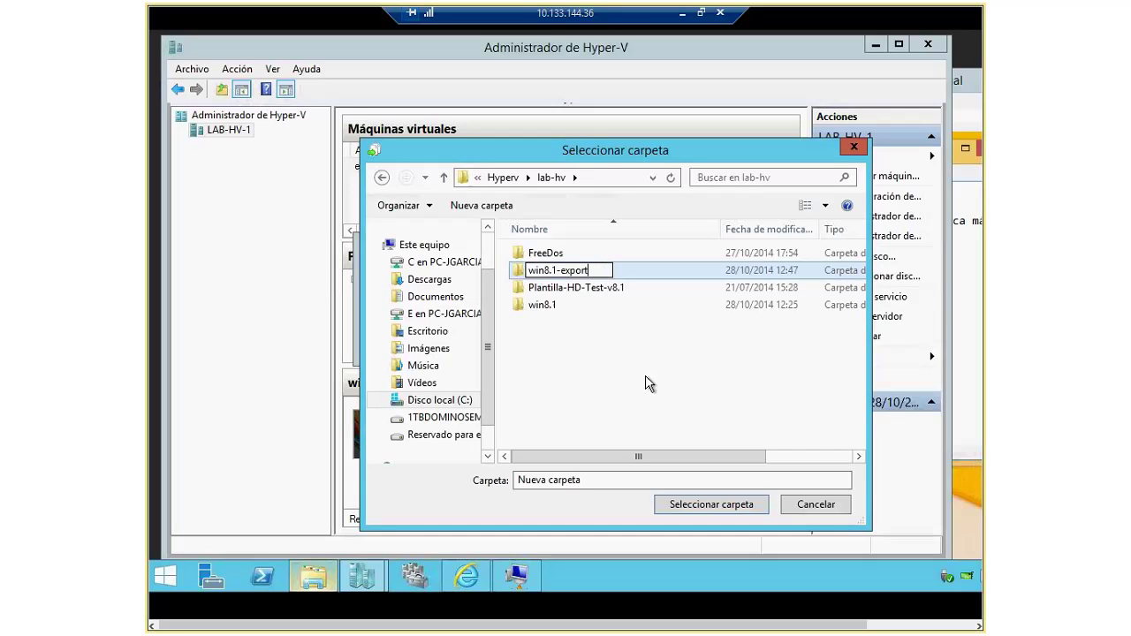
key(BackSpace)
key(BackSpace)
key(BackSpace)
key(BackSpace)
key(BackSpace)
key(BackSpace)
text(clon)
key(Return)
key(Return)
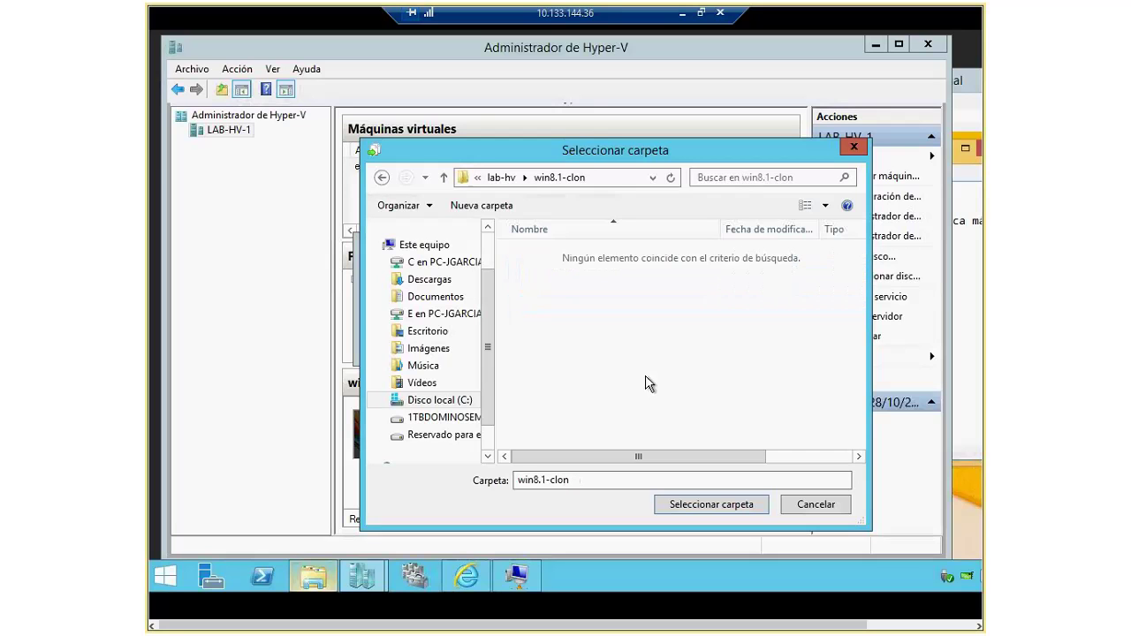
click(696, 506)
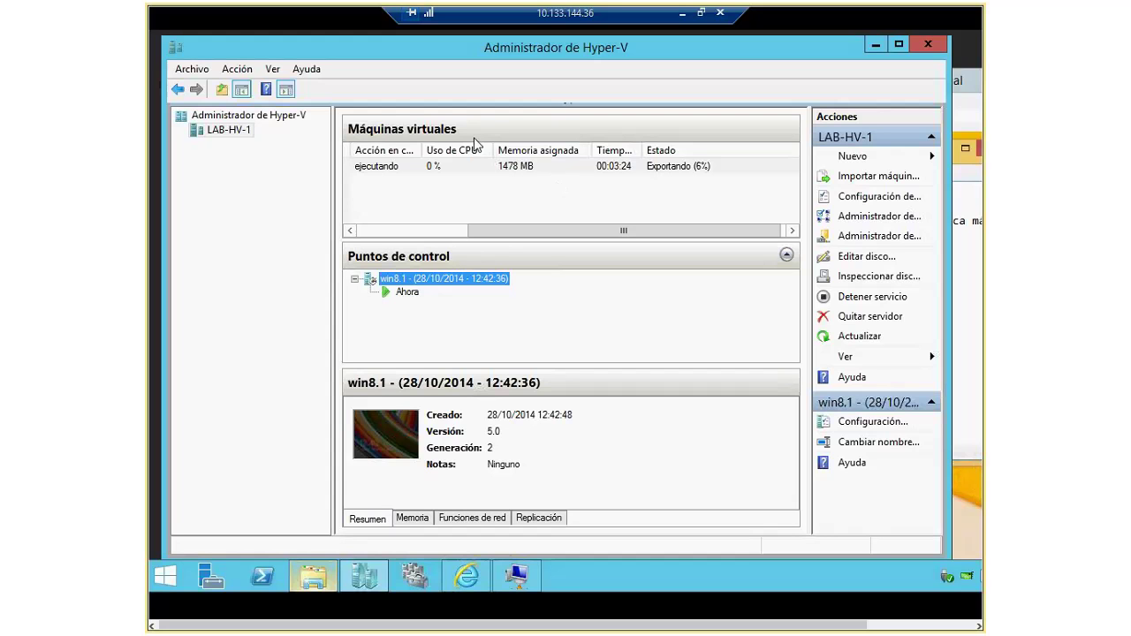
click(621, 167)
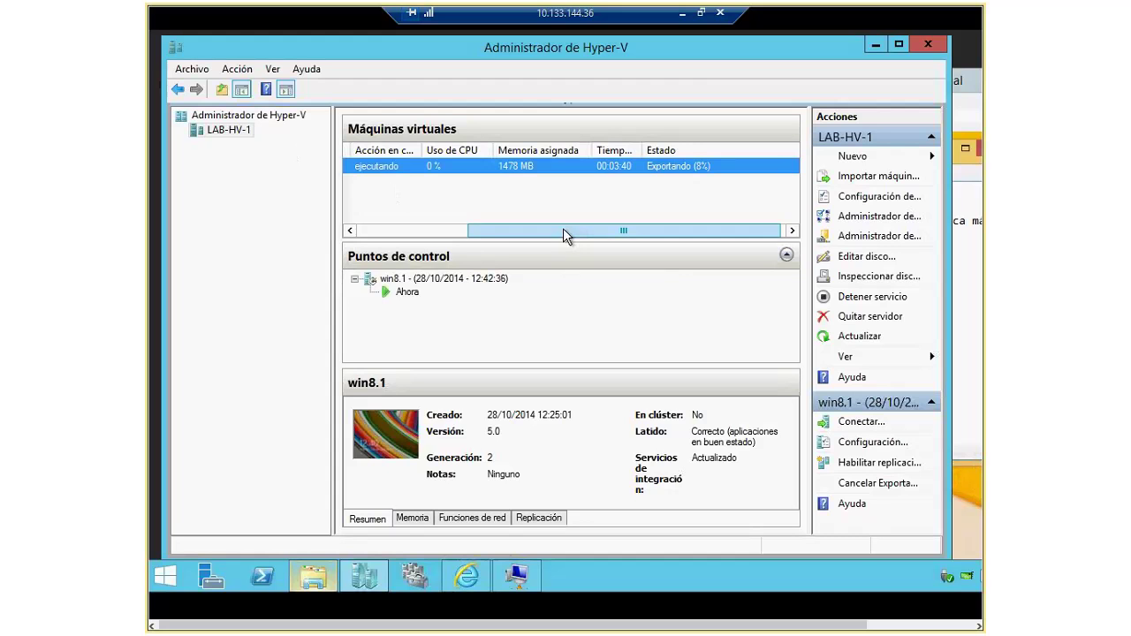
drag(563, 228, 743, 245)
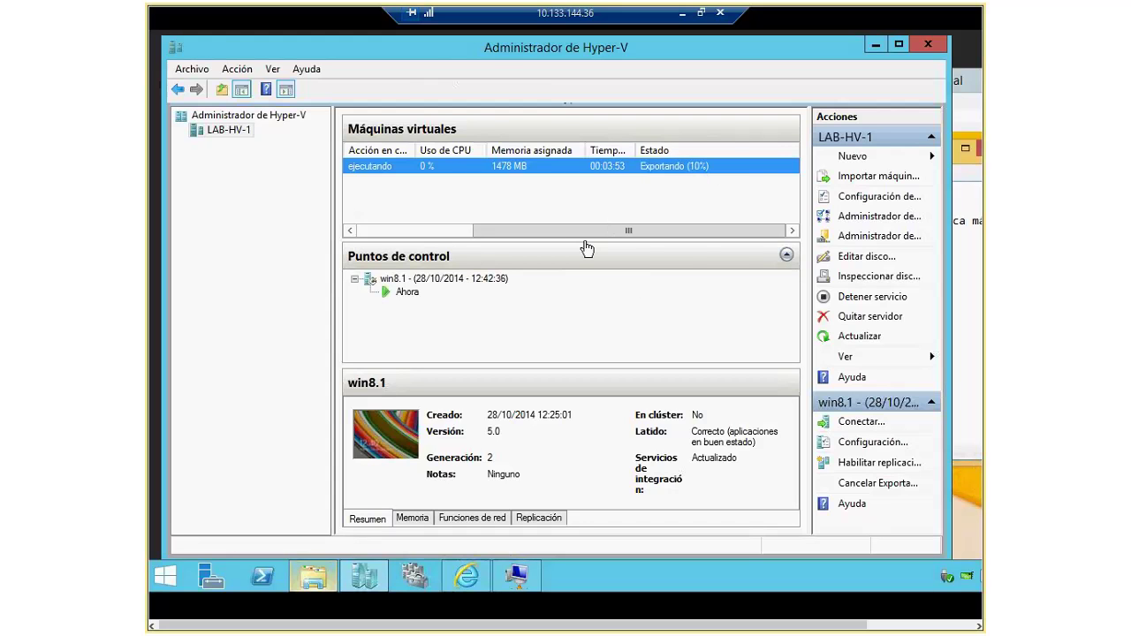
drag(555, 231, 371, 242)
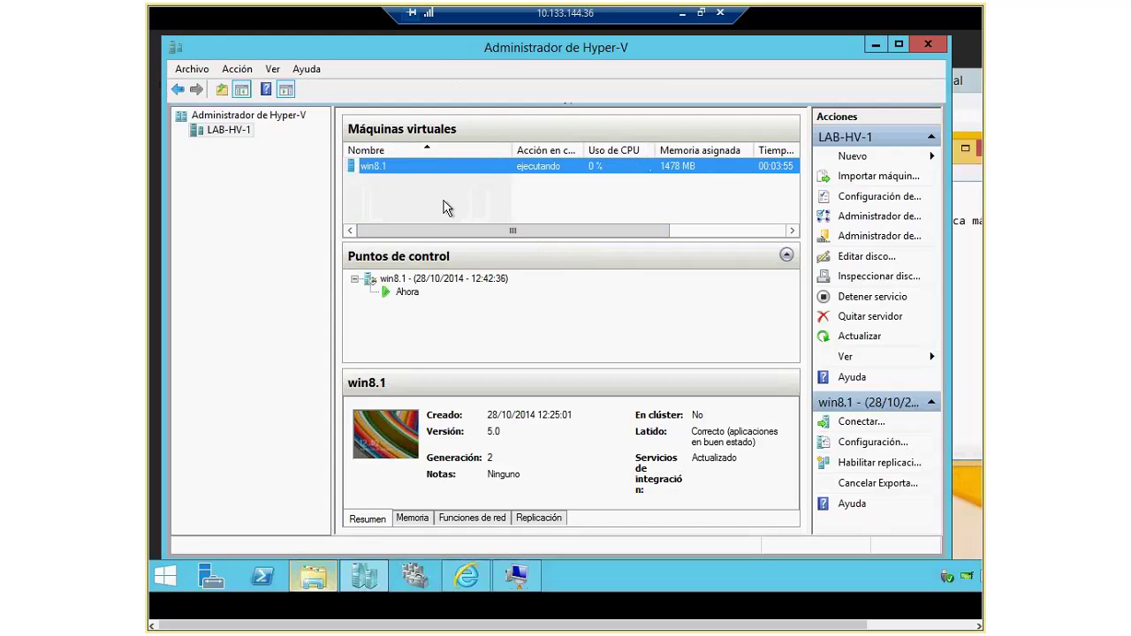
Step: Cancel the running win8.1 export from the VM's Cancelar Exportando action
right_click(479, 167)
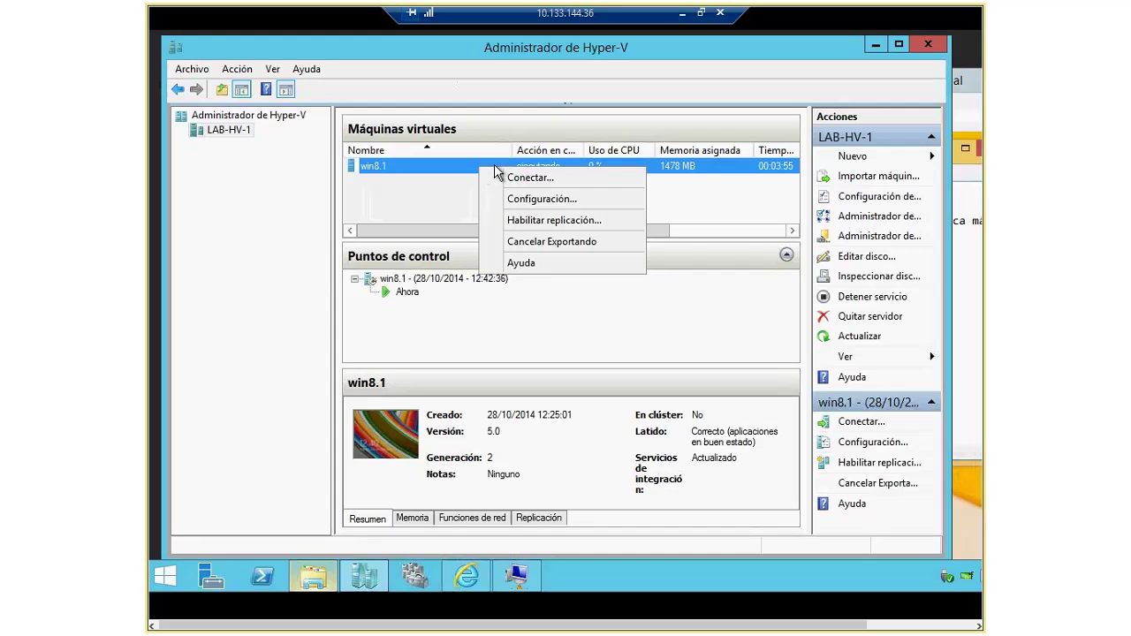
click(552, 241)
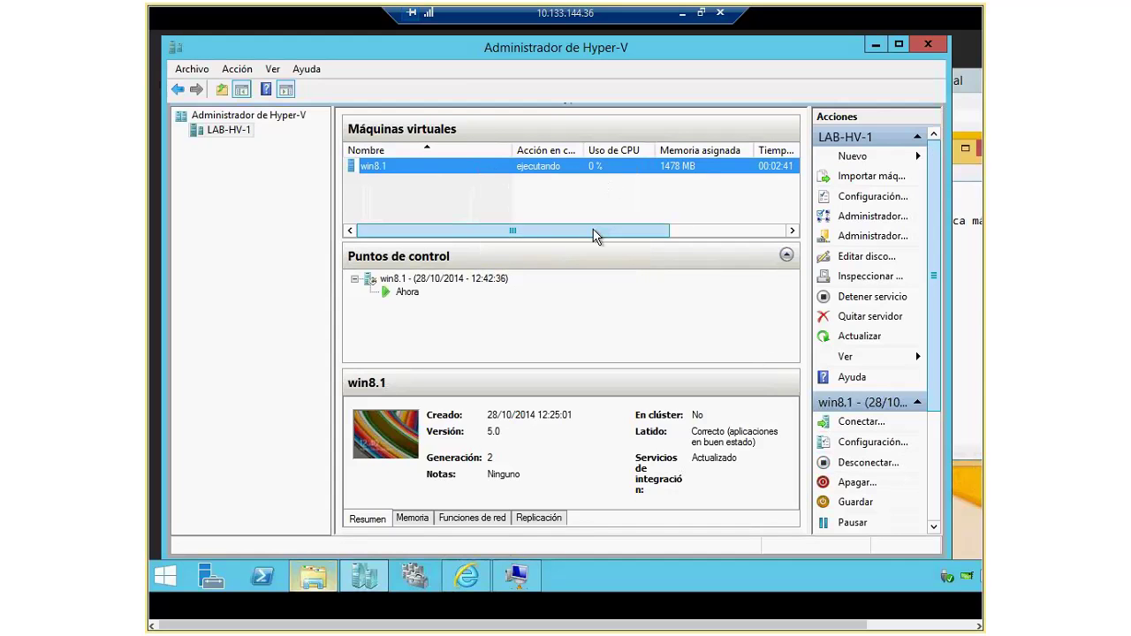
drag(594, 235, 751, 230)
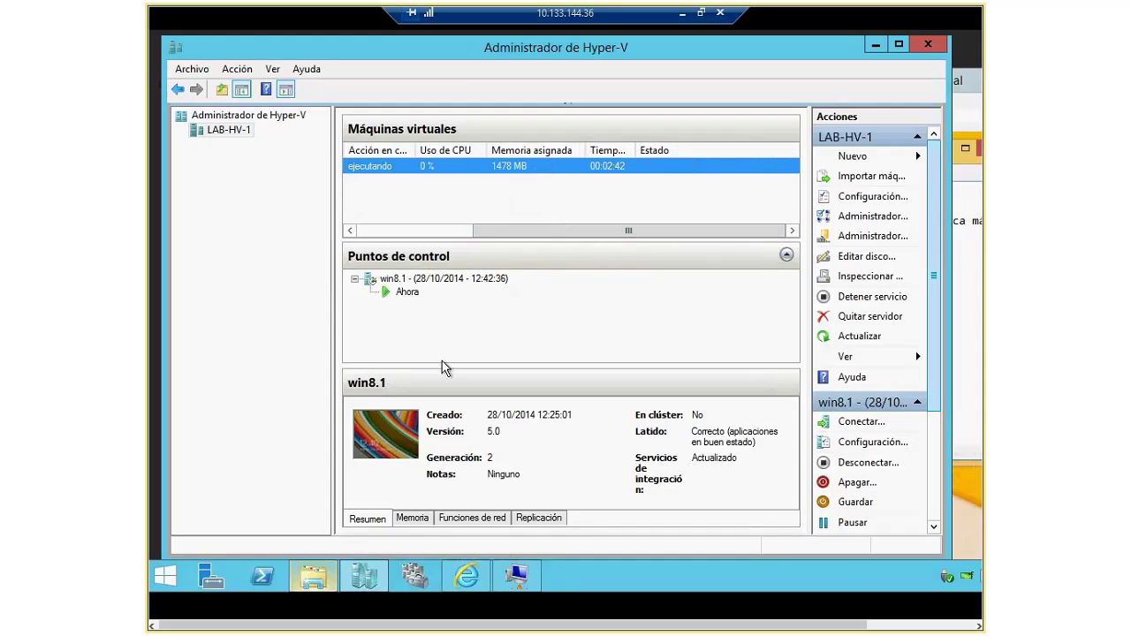
click(406, 292)
click(404, 279)
click(408, 292)
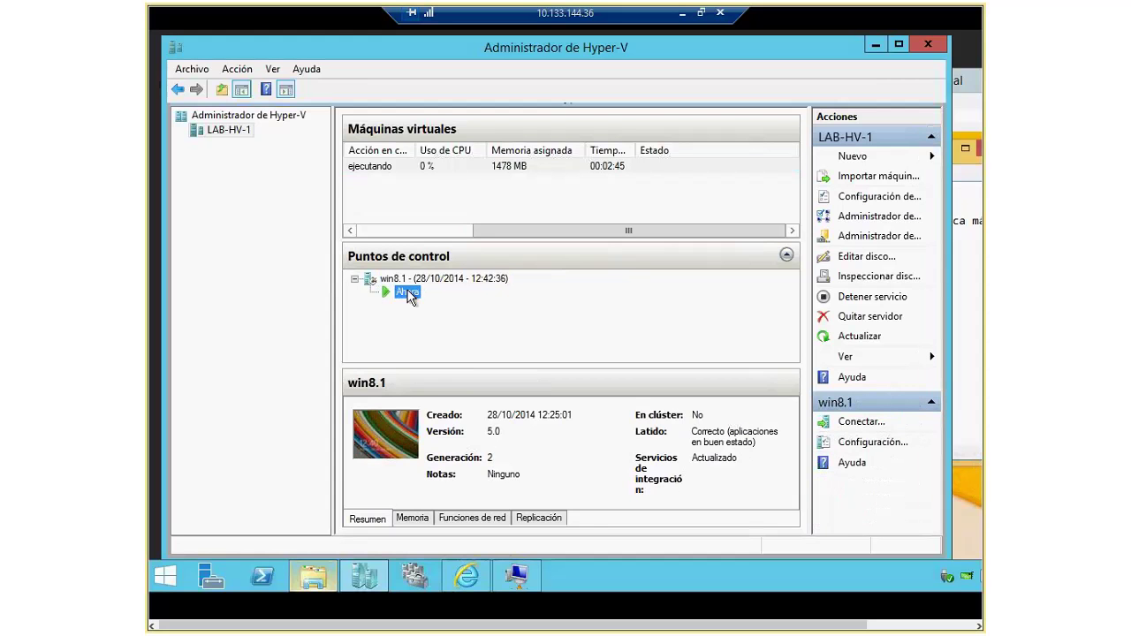
Step: Move, restore and minimize the win8.1 VM connection window
key(alt+Tab)
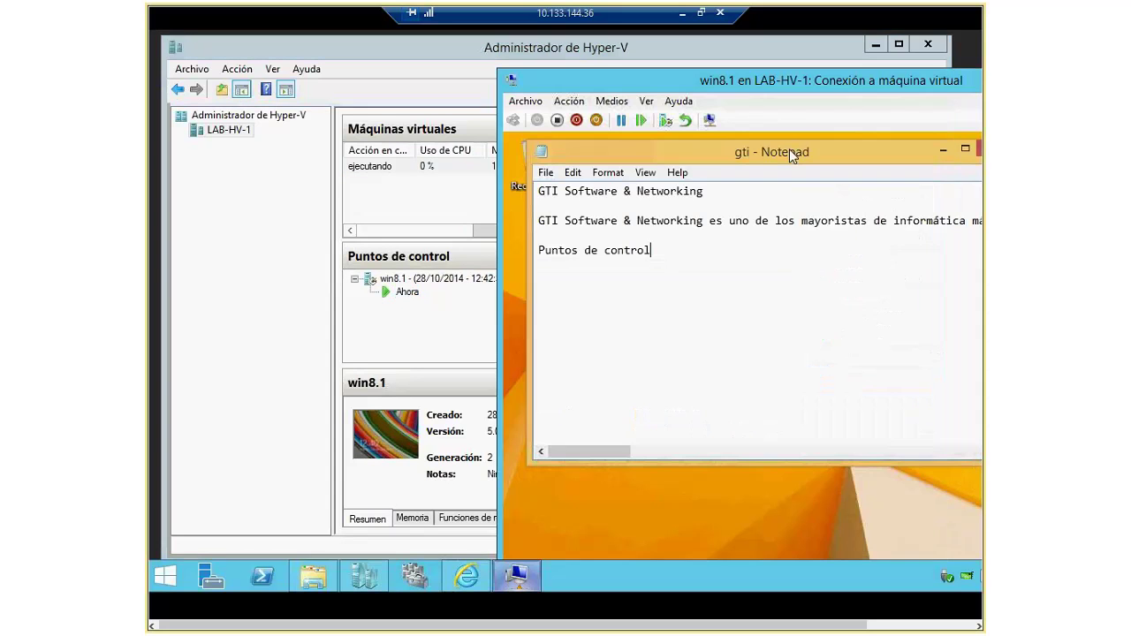
drag(754, 82, 626, 80)
double_click(626, 80)
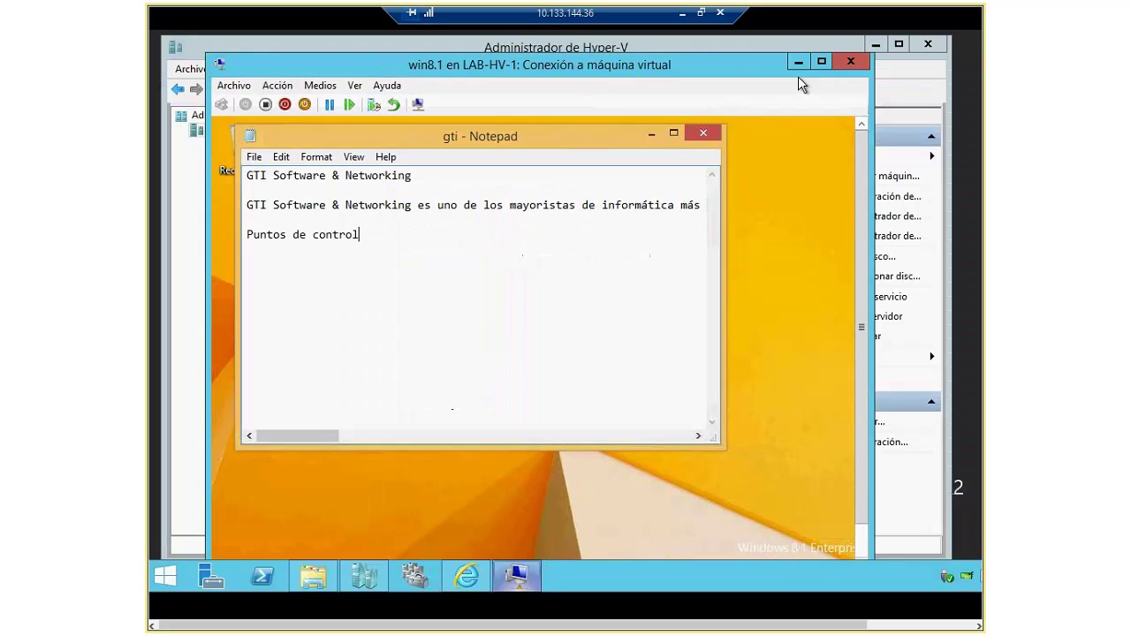
click(797, 62)
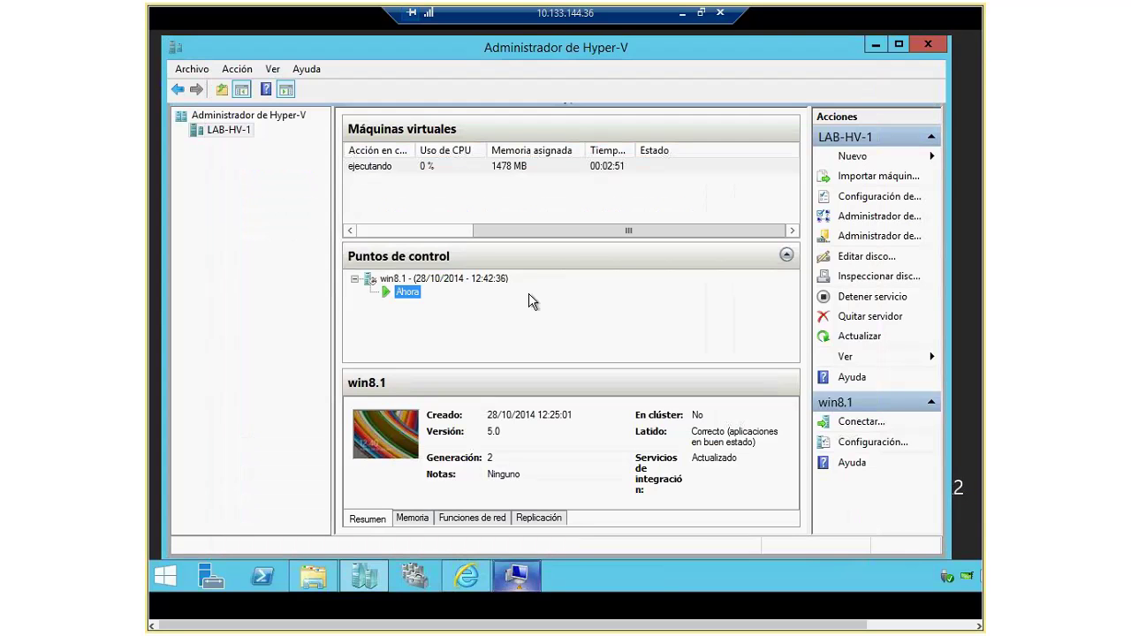
right_click(402, 288)
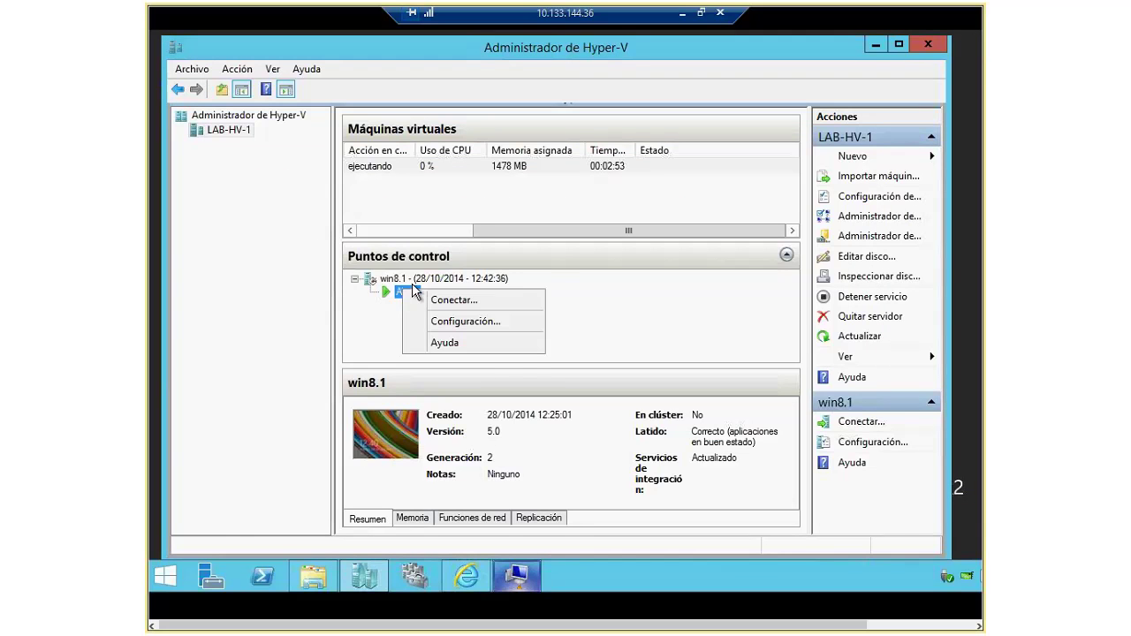
Step: Delete the 12:42:36 win8.1 checkpoint, then restore the VM connection window
click(412, 281)
right_click(412, 286)
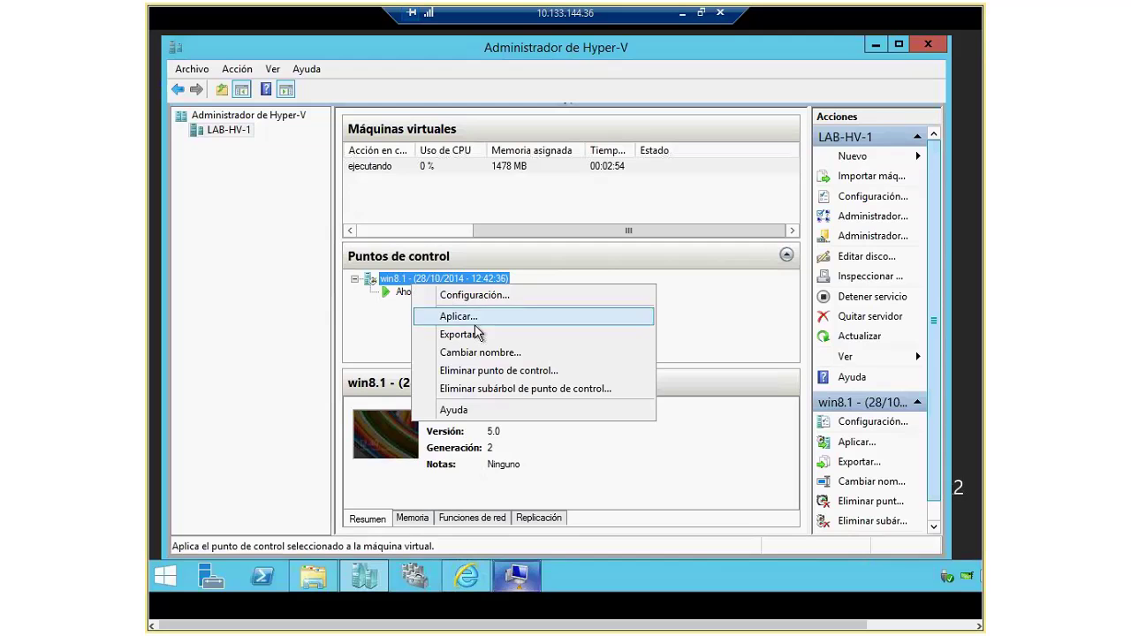
click(481, 372)
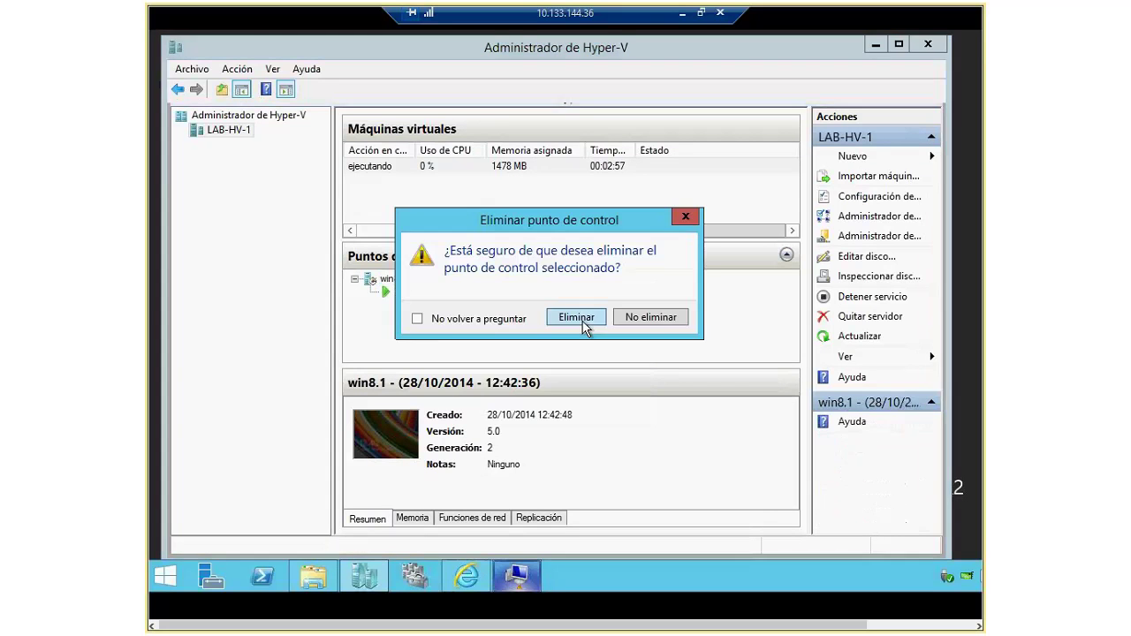
click(576, 317)
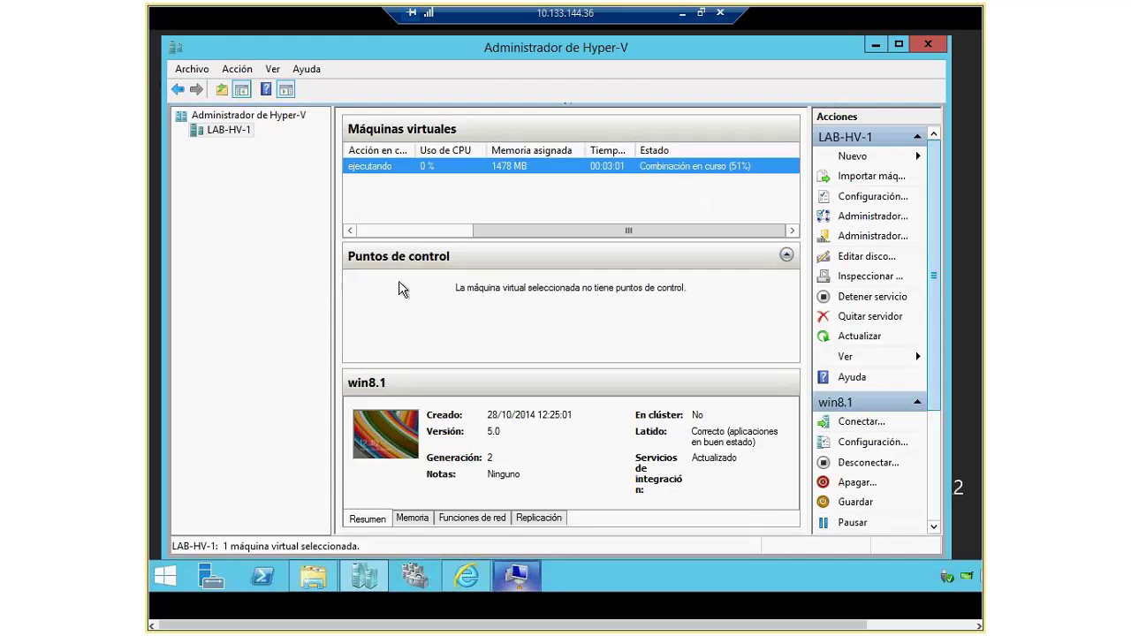
click(532, 576)
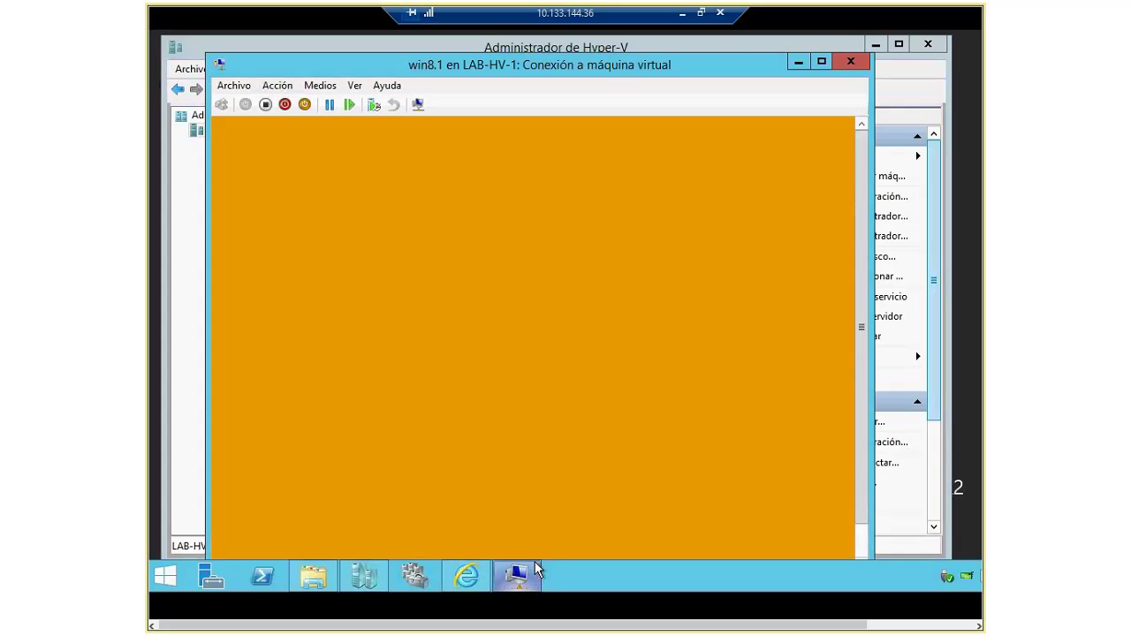
drag(593, 72, 611, 50)
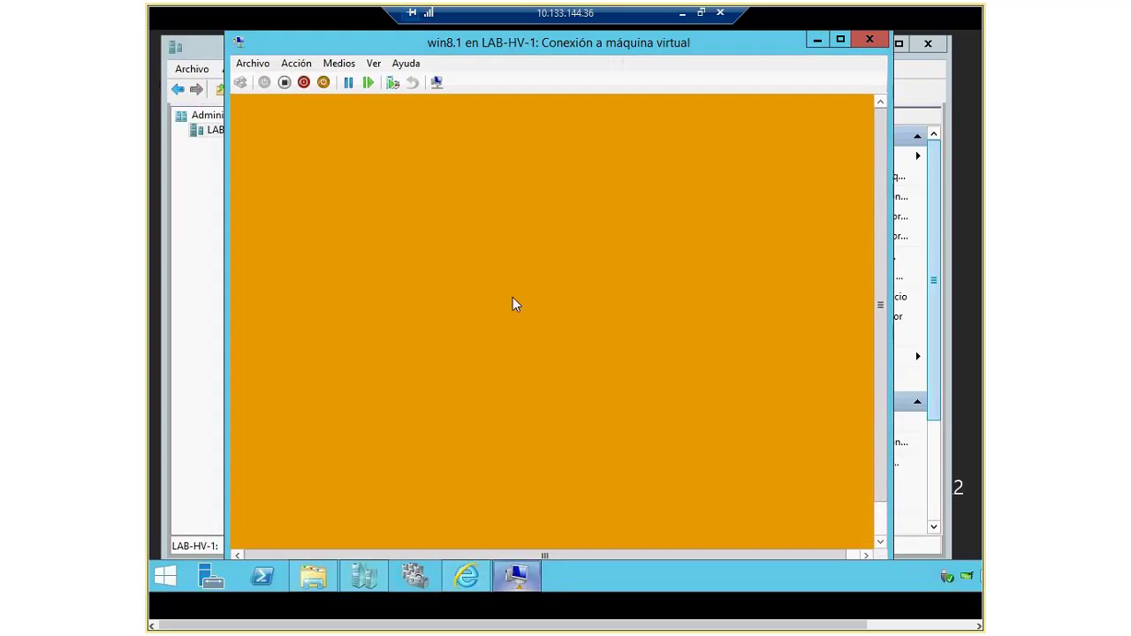
drag(880, 297, 886, 330)
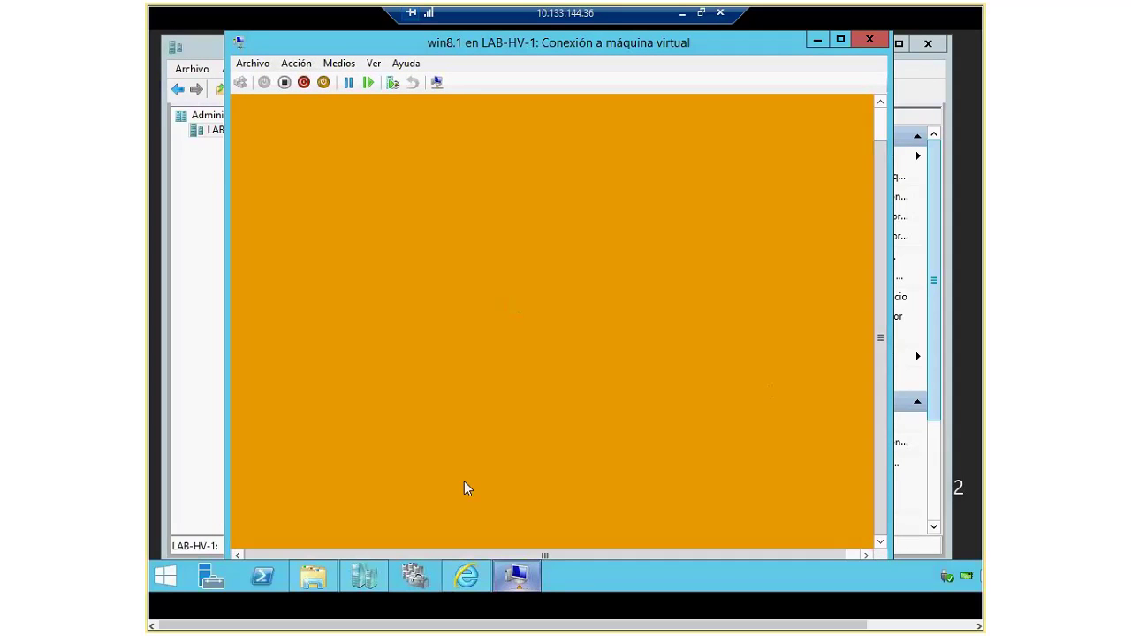
click(436, 545)
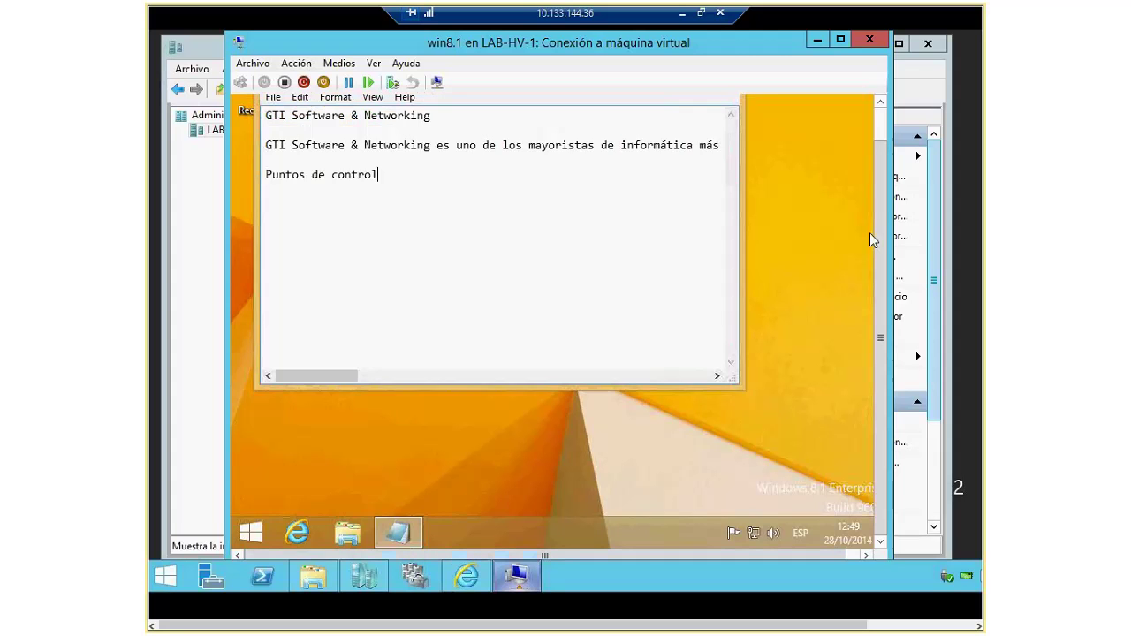
drag(880, 234, 888, 118)
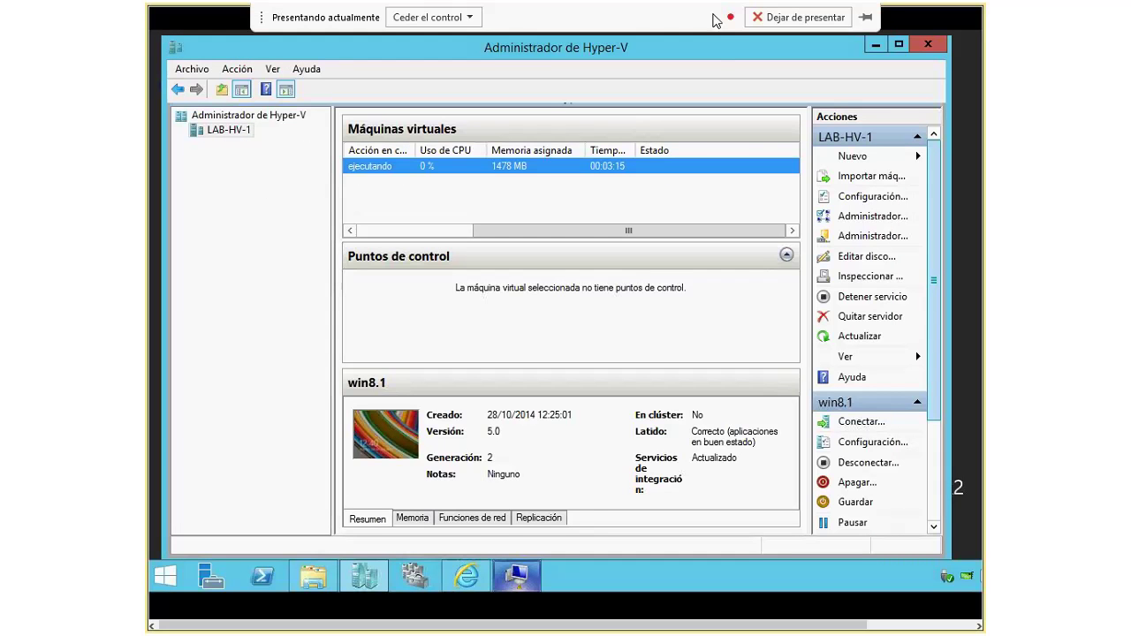
Step: Leave full screen and start exporting the Freedos VM on the LAB-HV-2 host
click(700, 14)
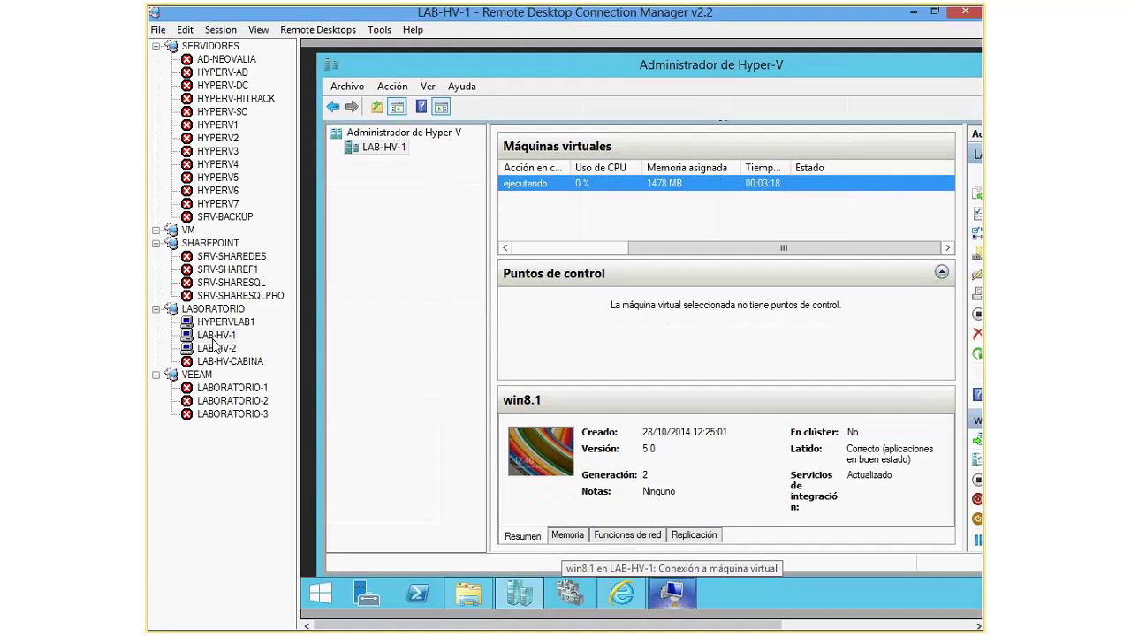
click(215, 347)
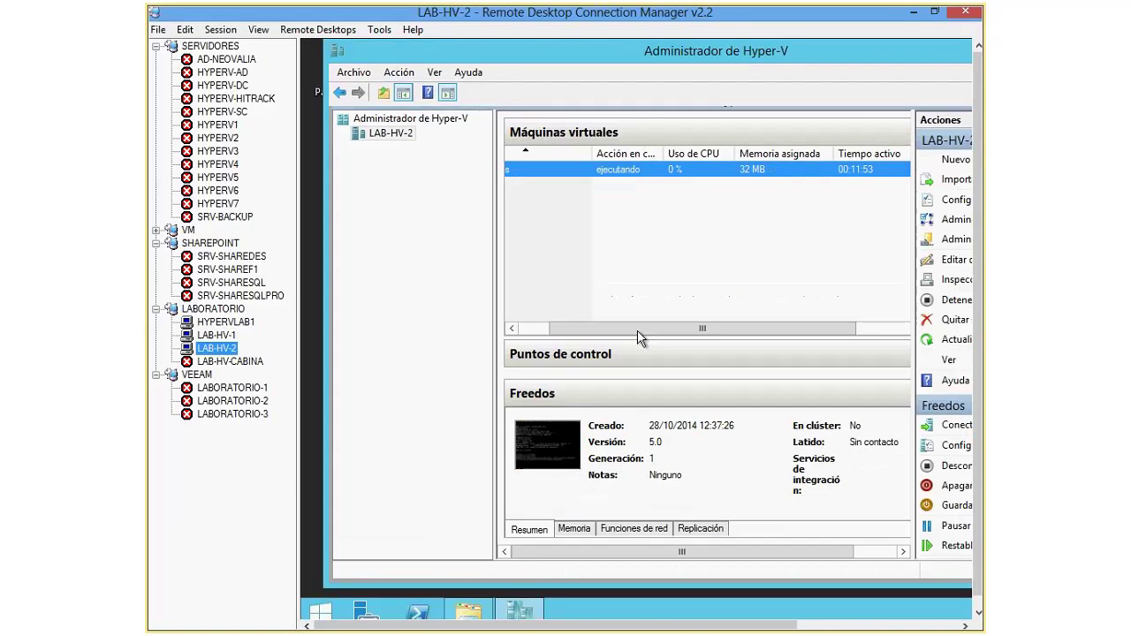
click(533, 329)
right_click(566, 168)
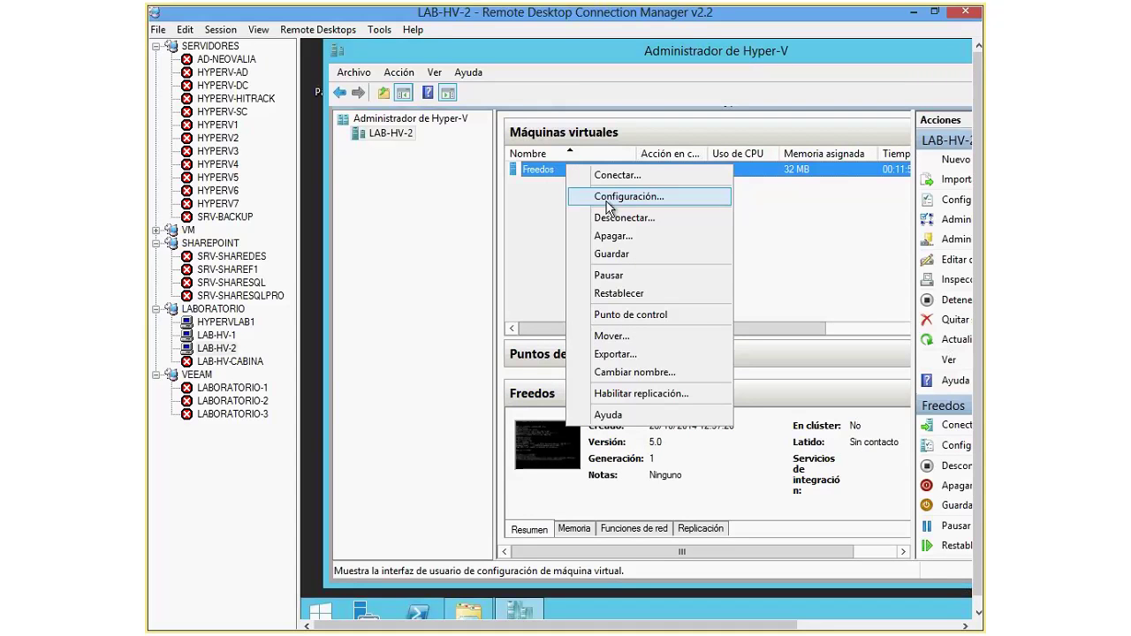
click(615, 353)
click(846, 314)
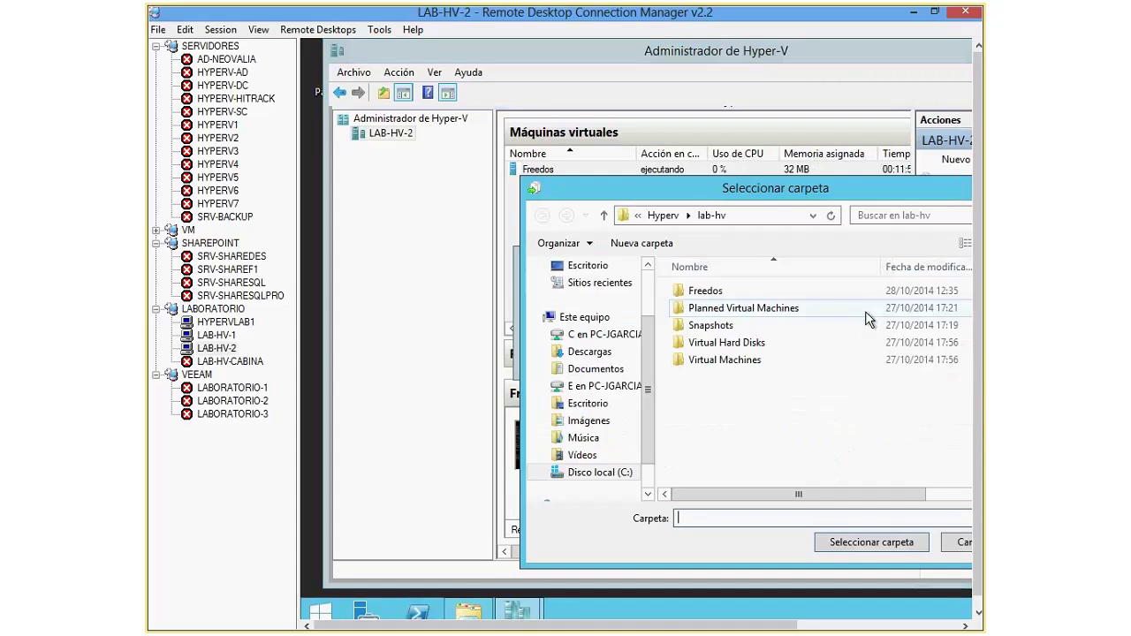
Step: Export Freedos into a new Freedos-clon folder, then switch back to the LAB-HV-1 session
click(653, 243)
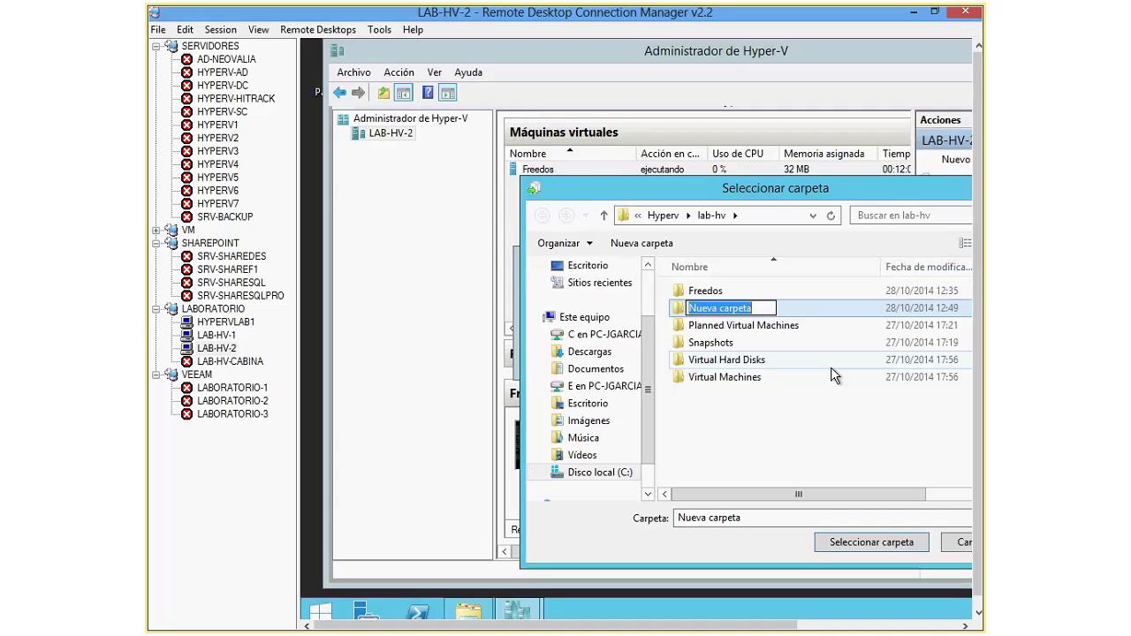
text(Freedos-)
text(clon)
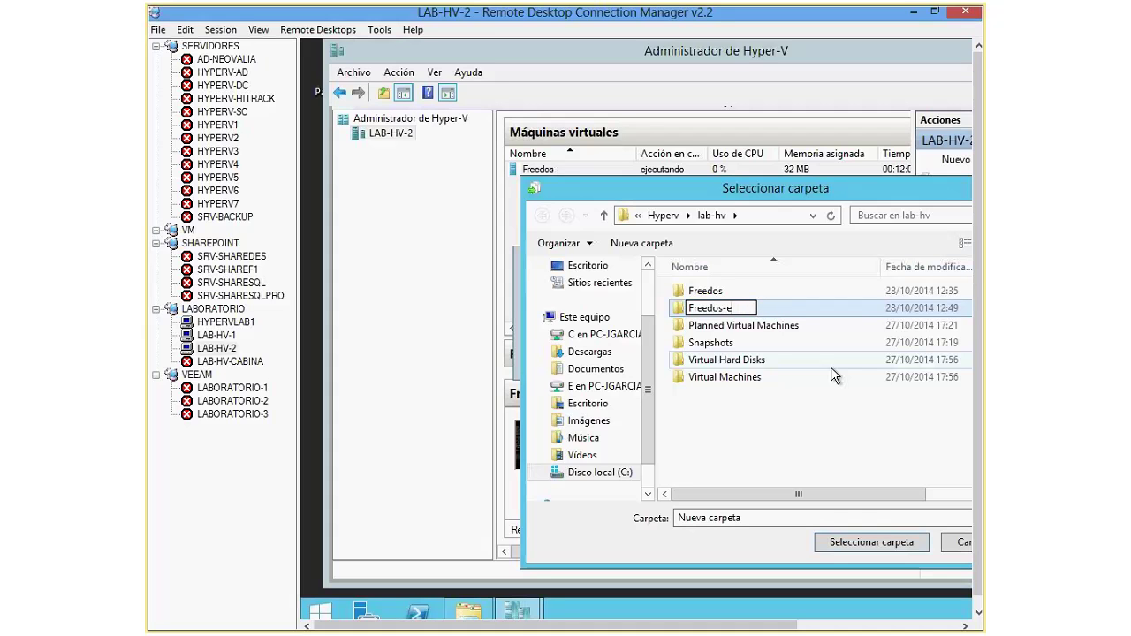
key(Return)
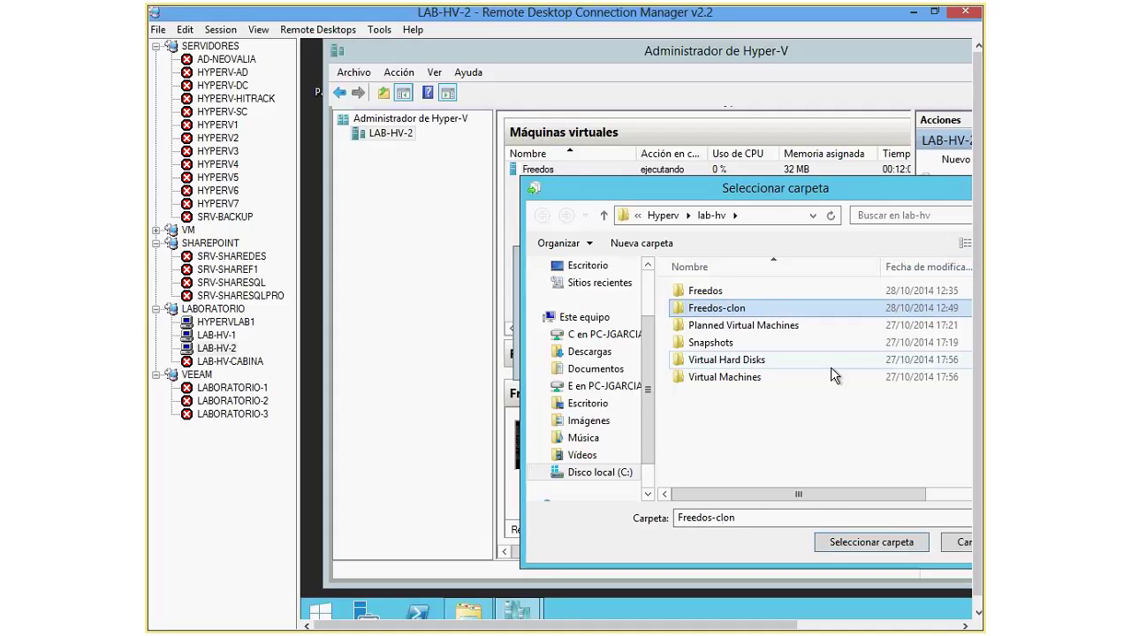
key(Return)
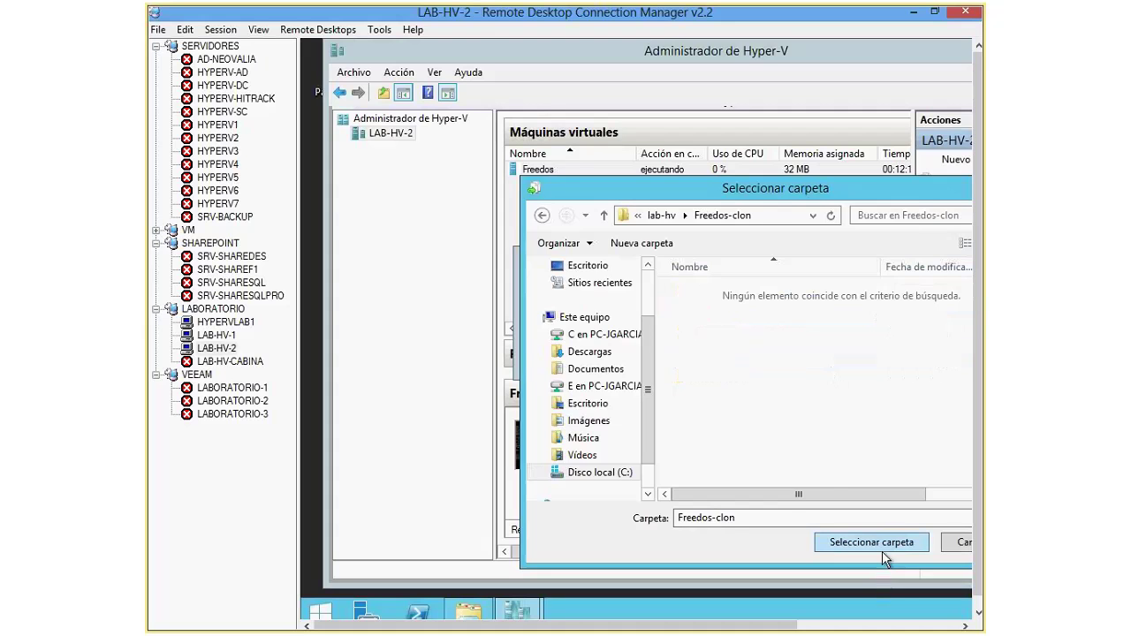
click(880, 545)
click(788, 357)
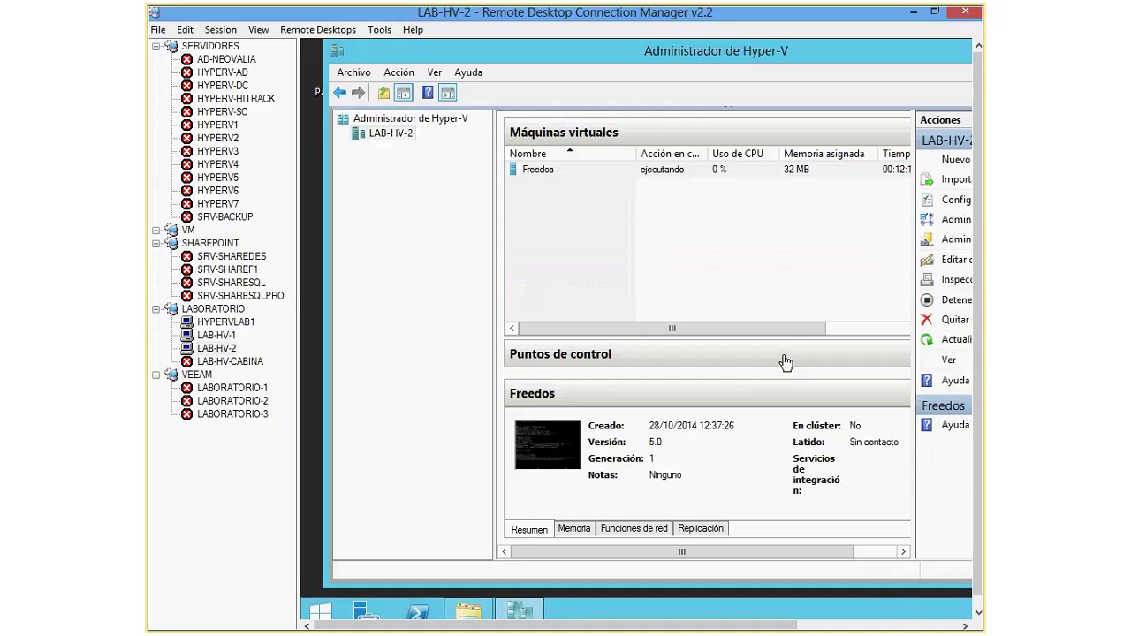
click(787, 169)
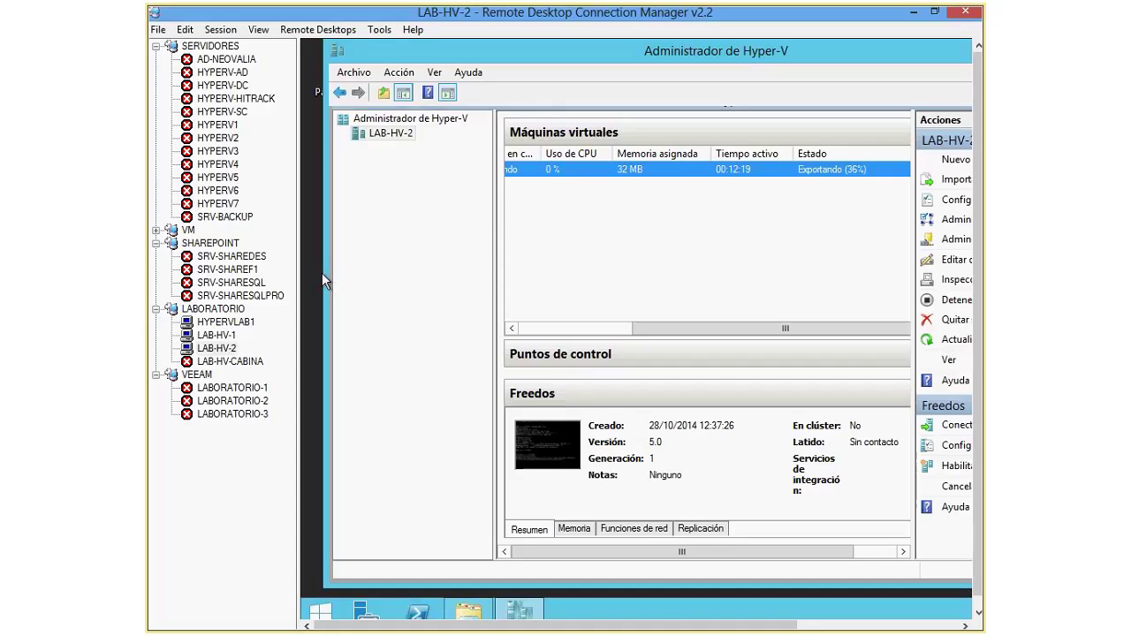
key(Up)
Step: Put the LAB-HV-1 session back in full screen showing the win8.1 VM in Hyper-V Manager
click(220, 30)
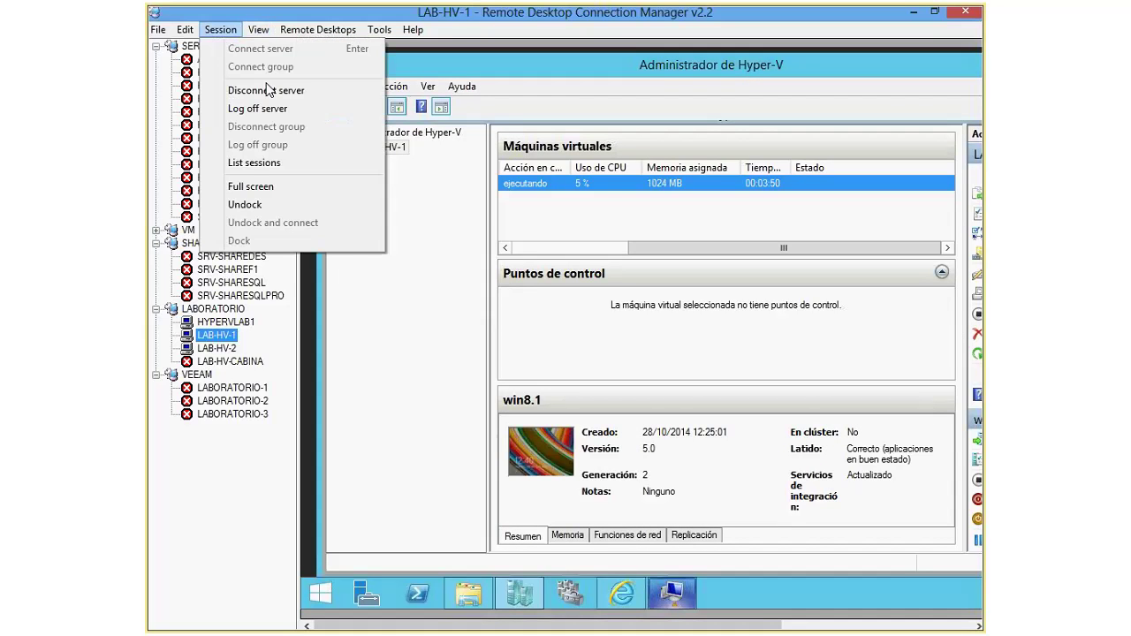
click(287, 191)
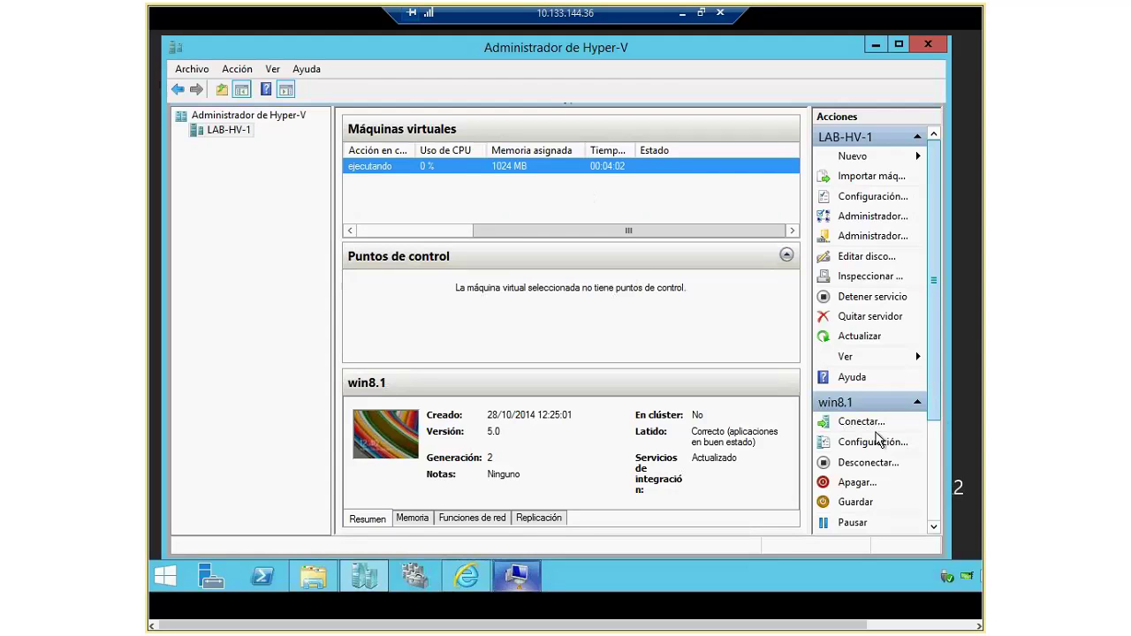
right_click(455, 166)
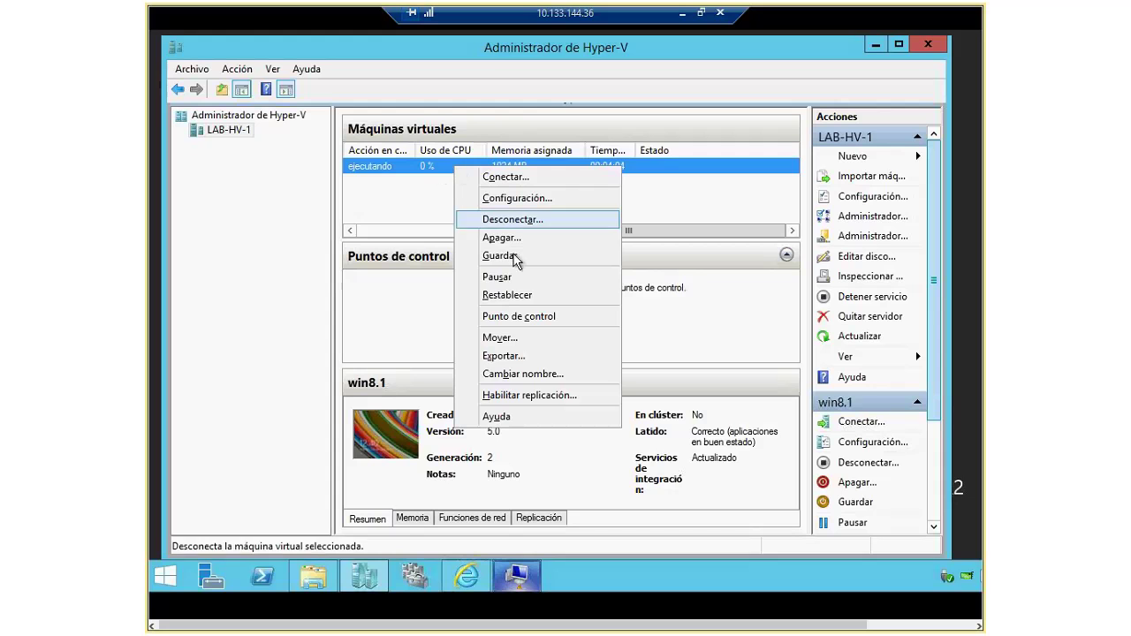
click(413, 230)
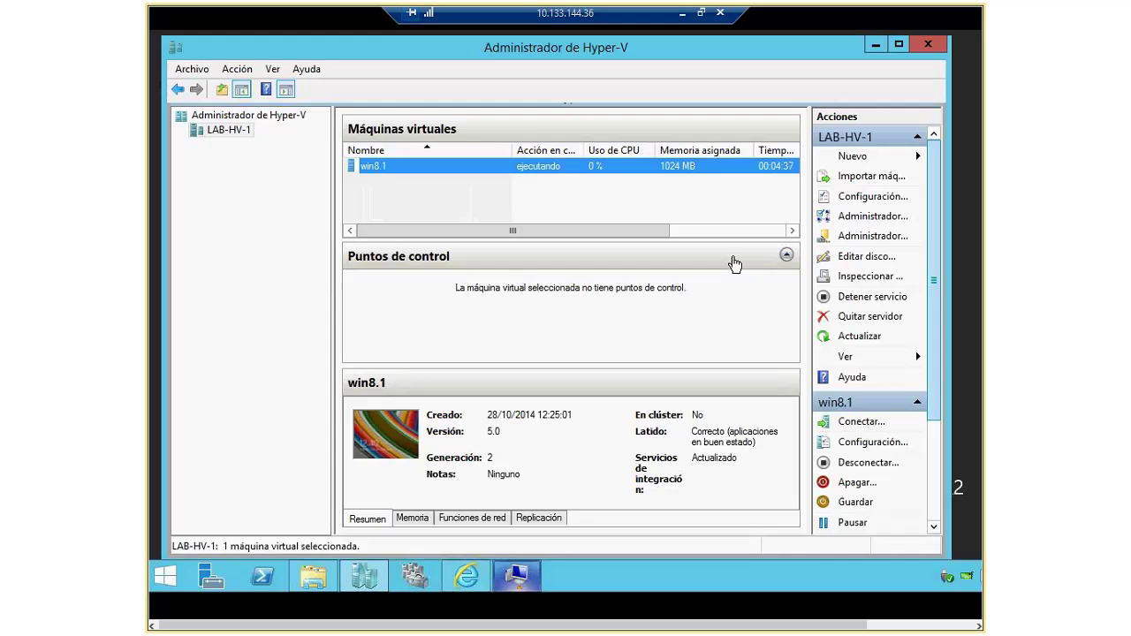
Step: Open win8.1's settings and select the w8.1.vhdx hard drive
right_click(445, 169)
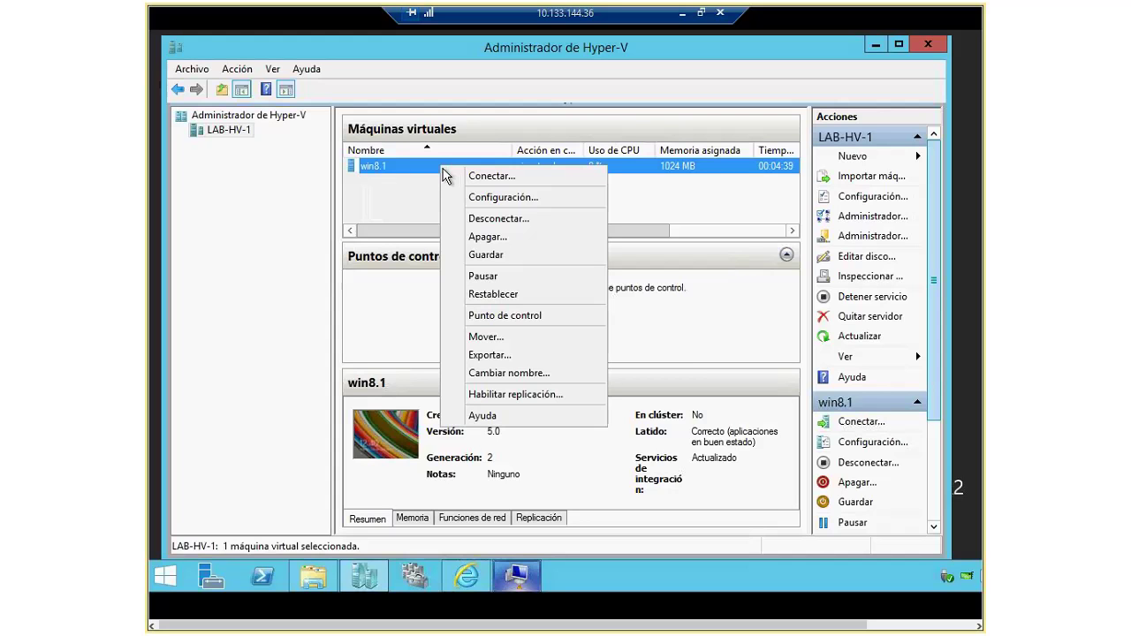
click(528, 198)
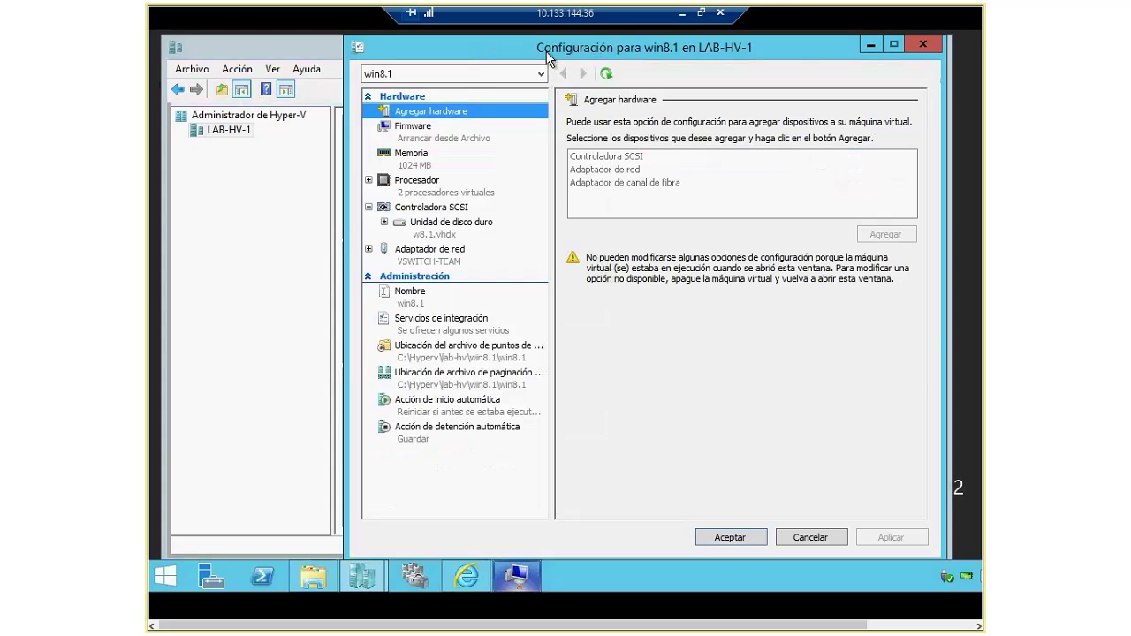
click(517, 576)
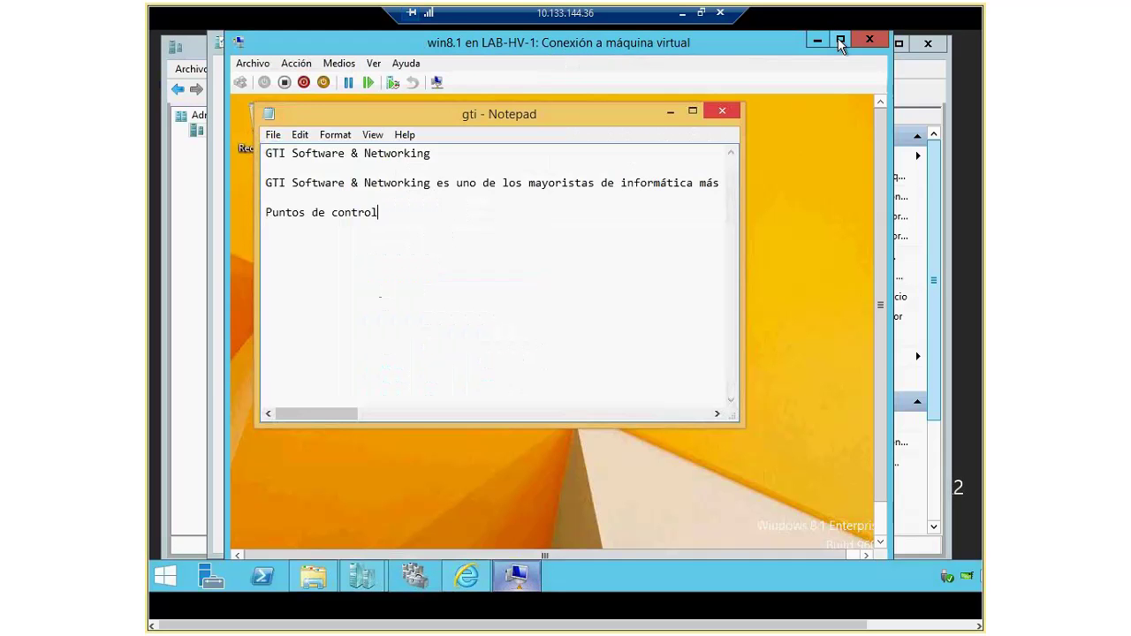
drag(795, 40, 879, 161)
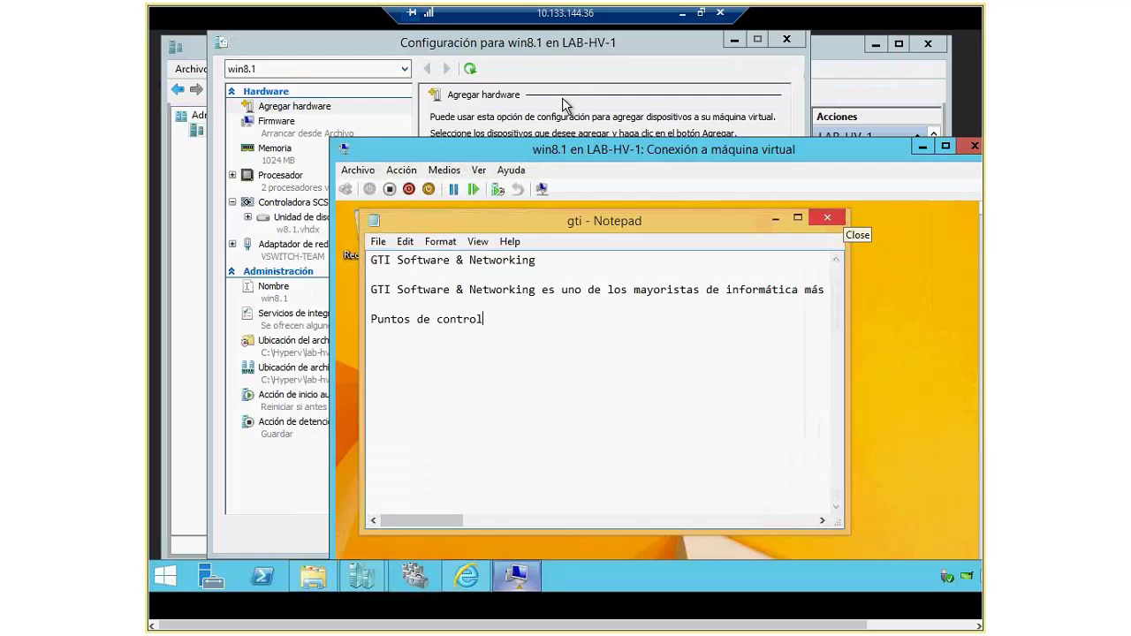
drag(363, 157, 495, 254)
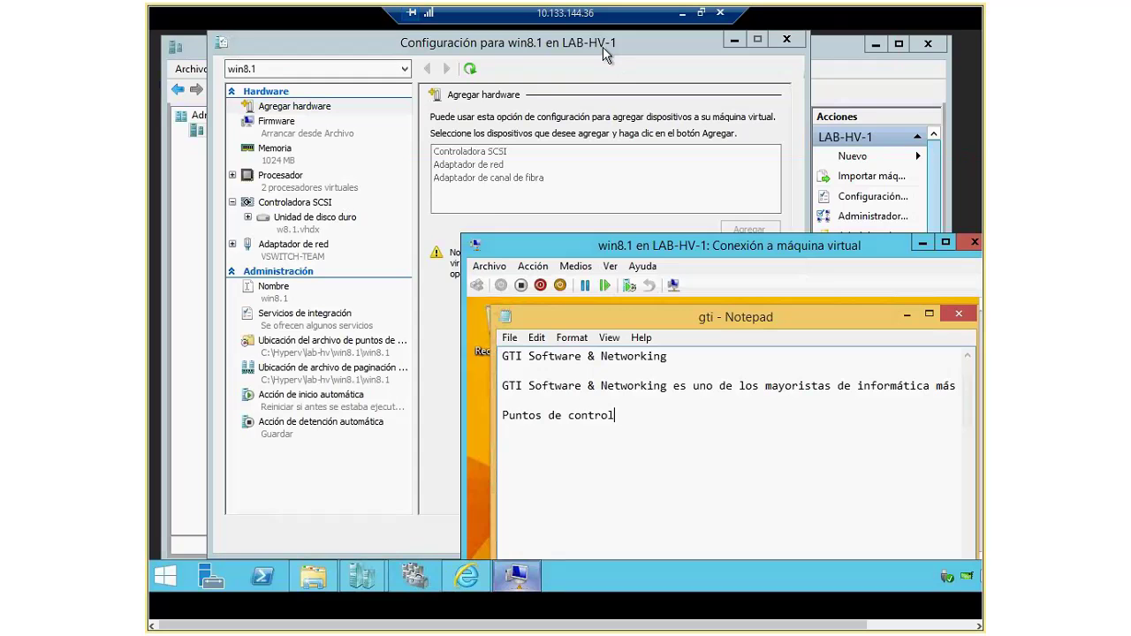
click(632, 55)
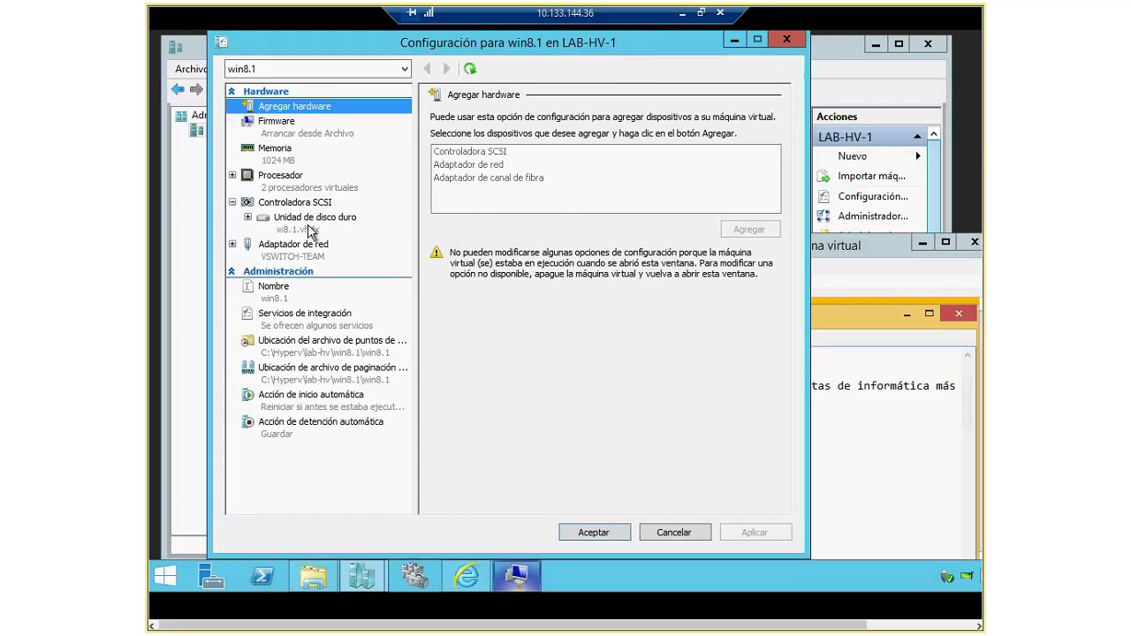
click(315, 232)
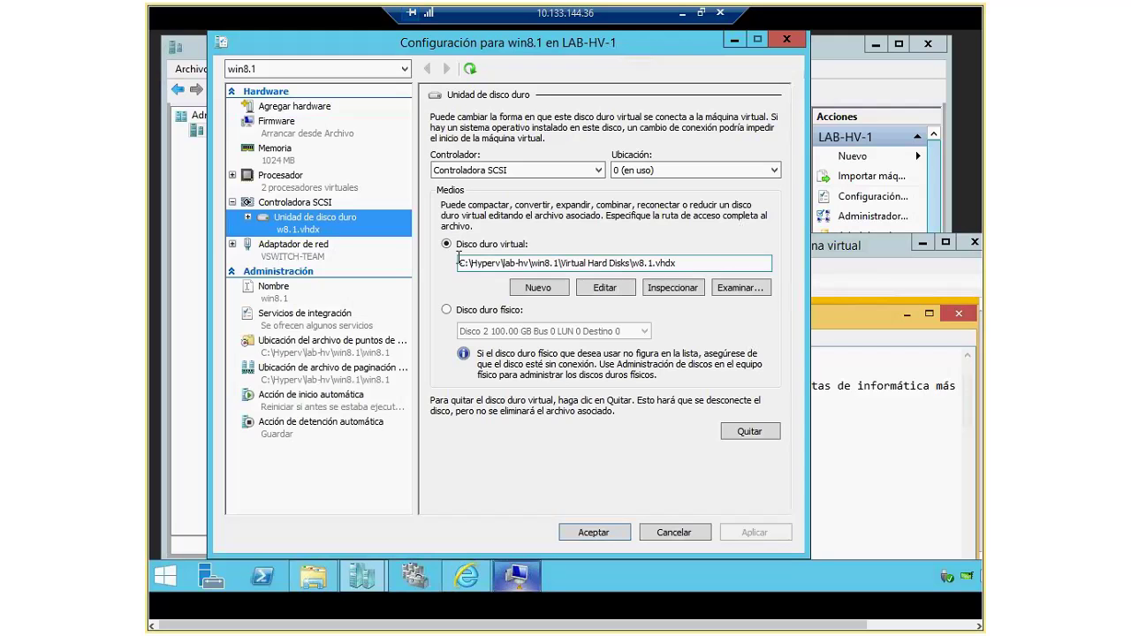
Step: Edit the disk with the Expandirlo option, setting the new size to 22 GB
click(604, 291)
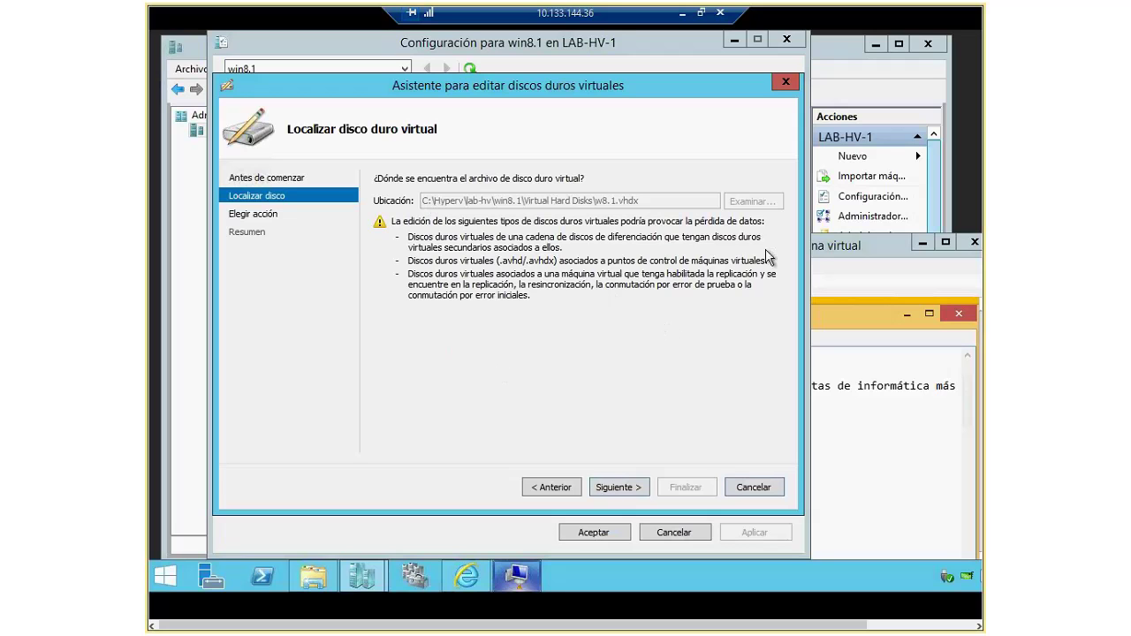
click(622, 487)
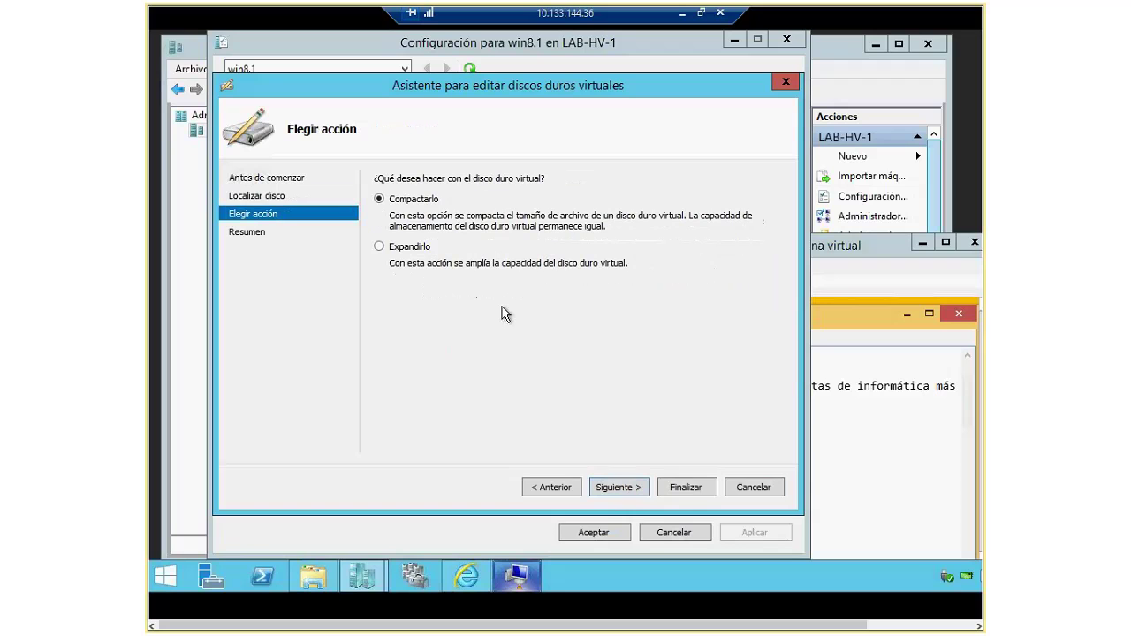
click(409, 246)
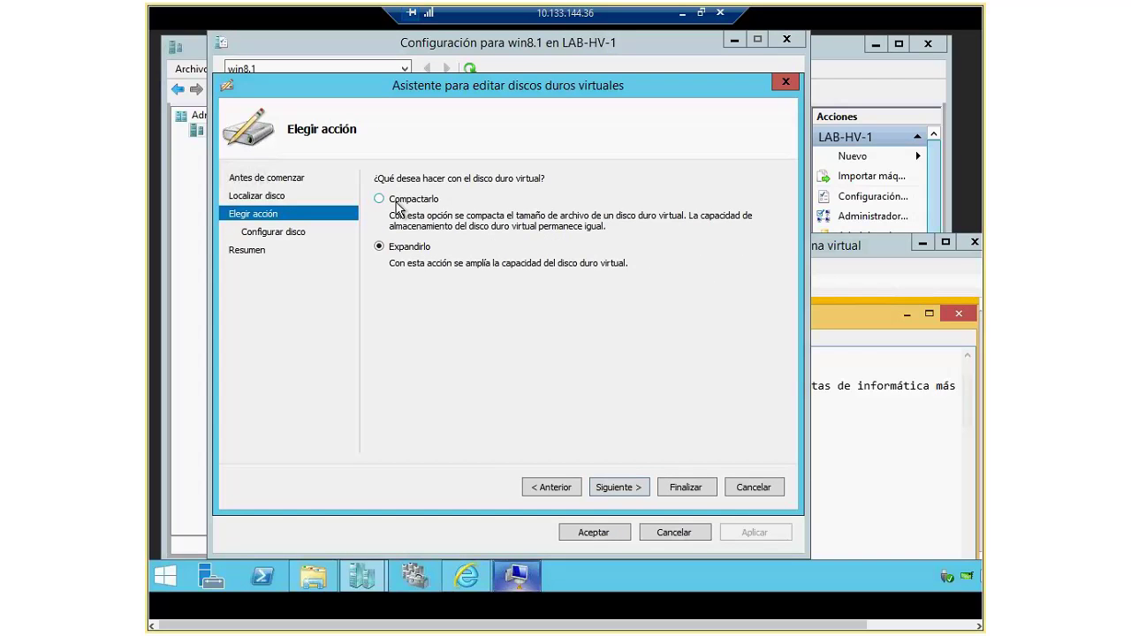
click(618, 487)
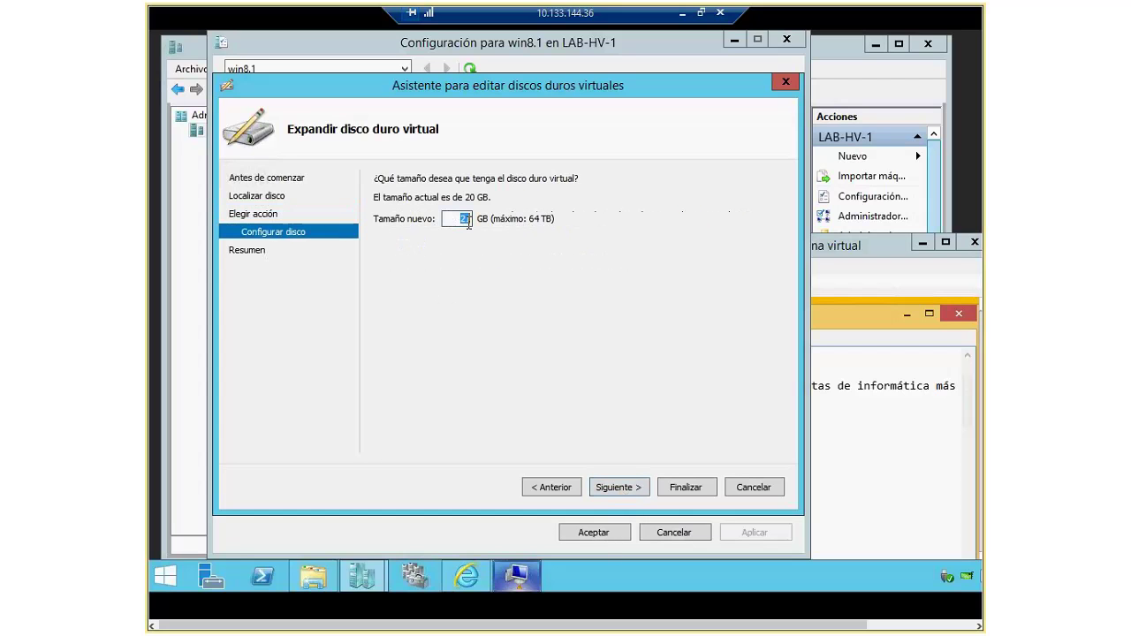
text(22)
click(638, 490)
click(685, 486)
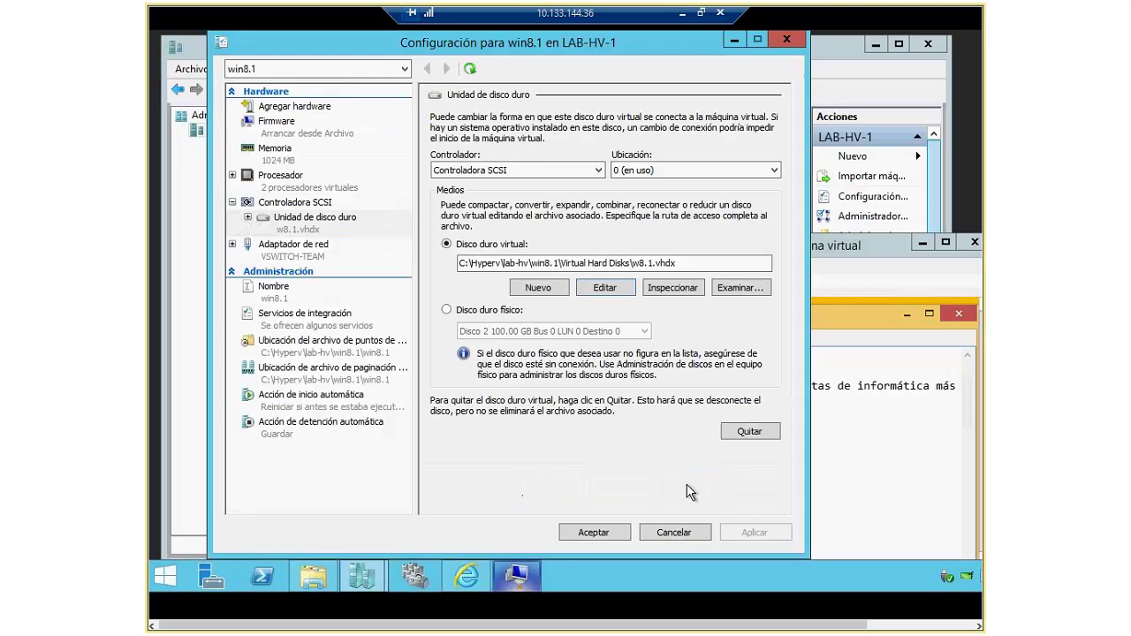
Step: Reposition the VM window and open Disk Management in the win8.1 guest
click(861, 249)
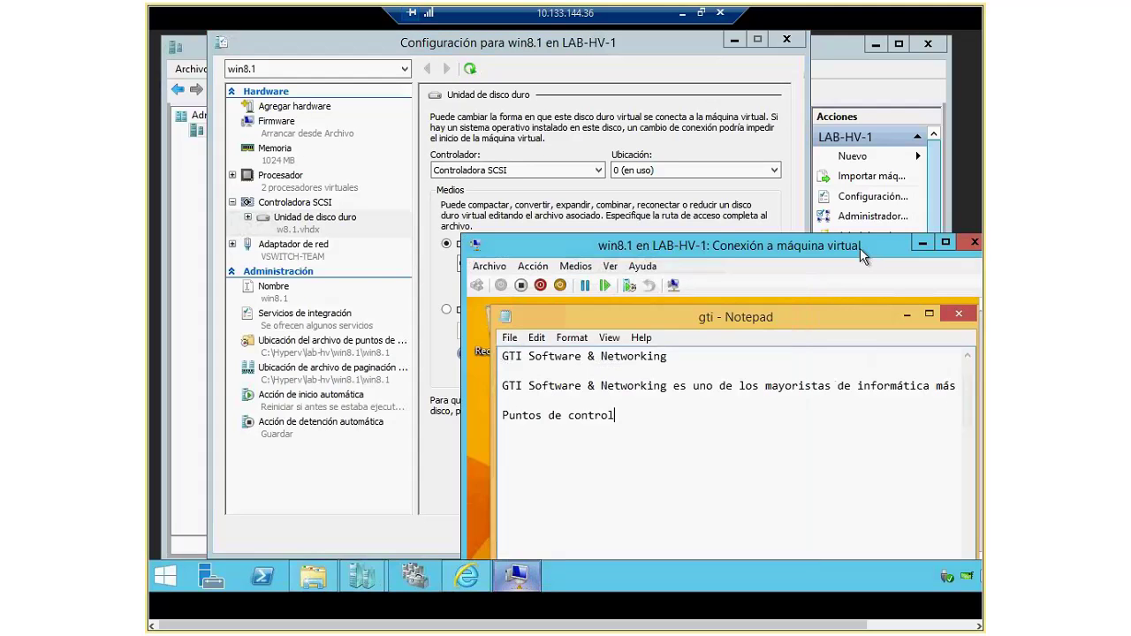
drag(862, 253, 677, 117)
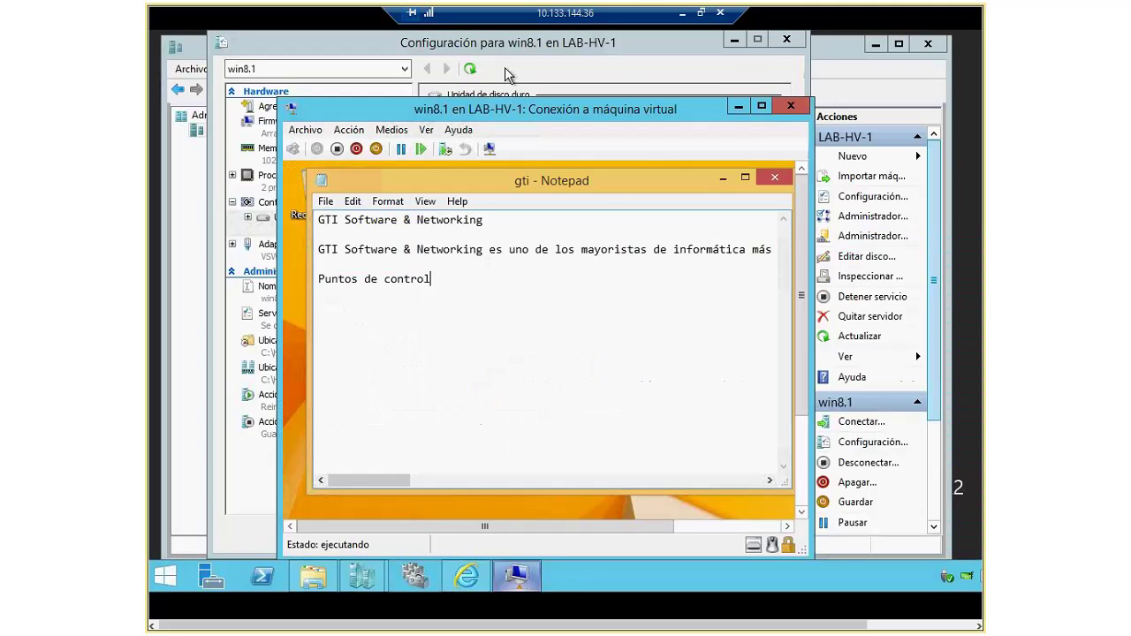
drag(537, 108, 513, 43)
click(778, 422)
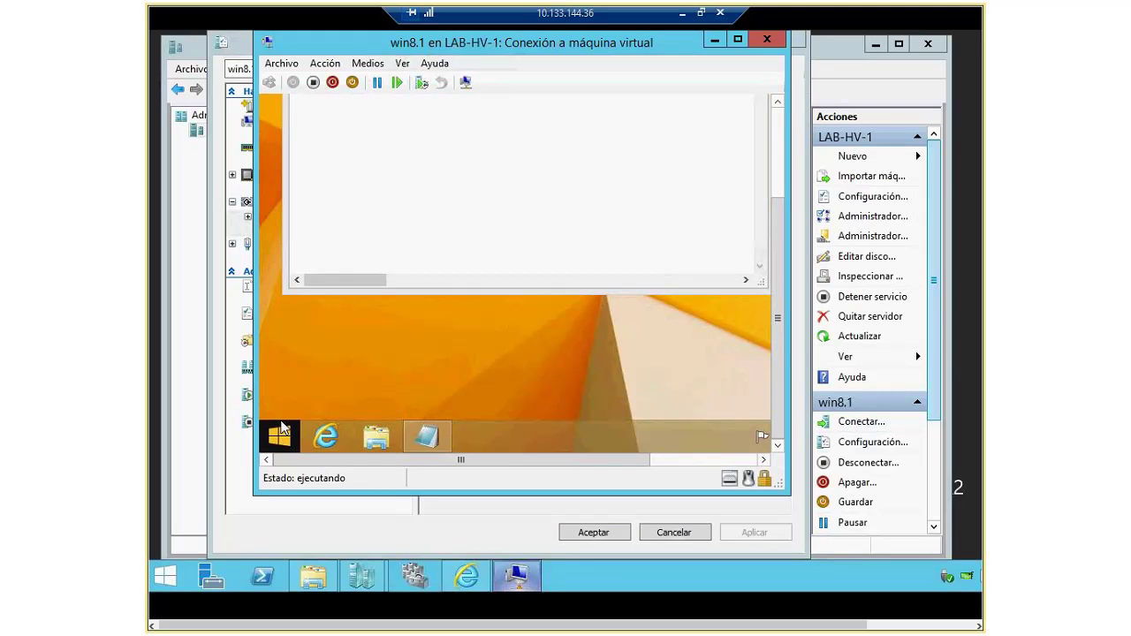
right_click(280, 428)
click(354, 227)
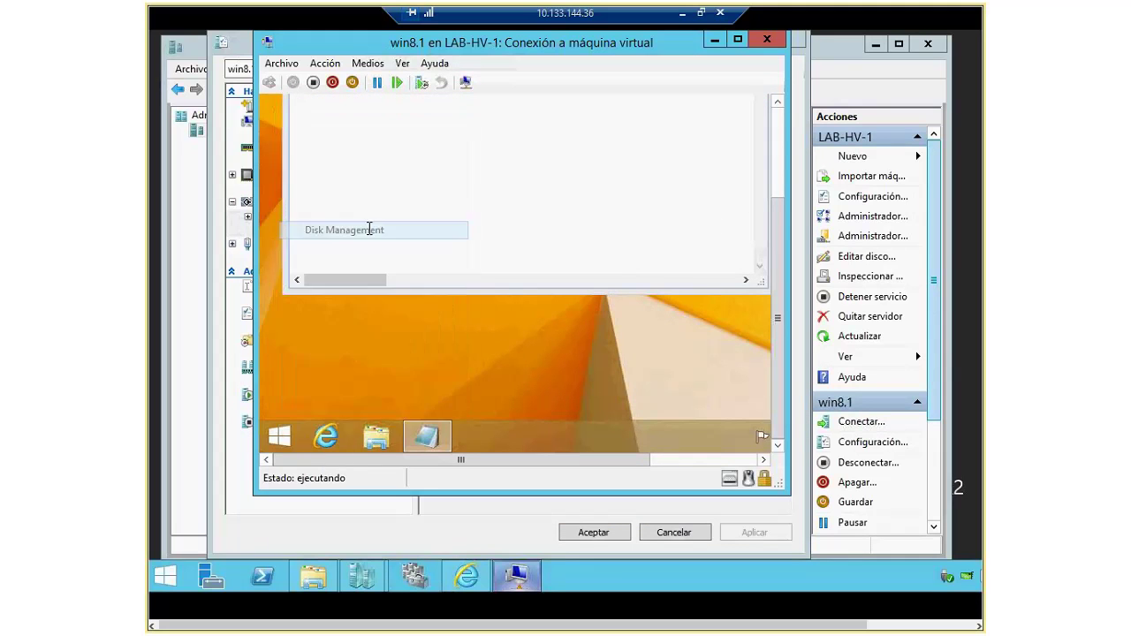
Step: Enlarge the VM window, inspect Disk 0's 2,00 GB unallocated space, then minimize the window
scroll(777, 212, up, 3)
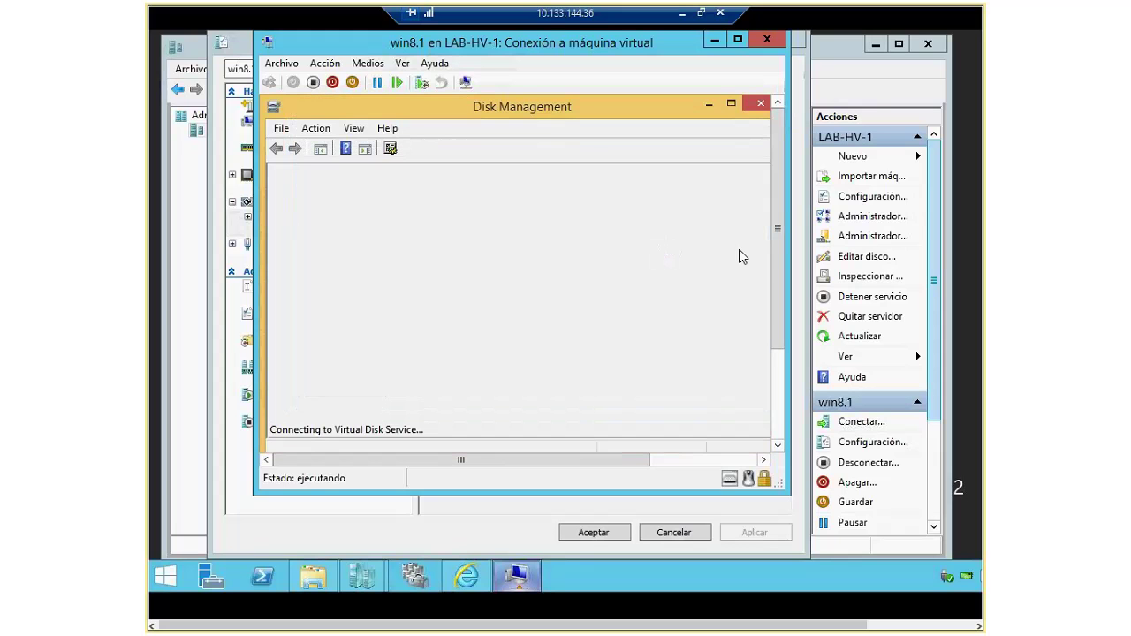
drag(781, 485, 919, 554)
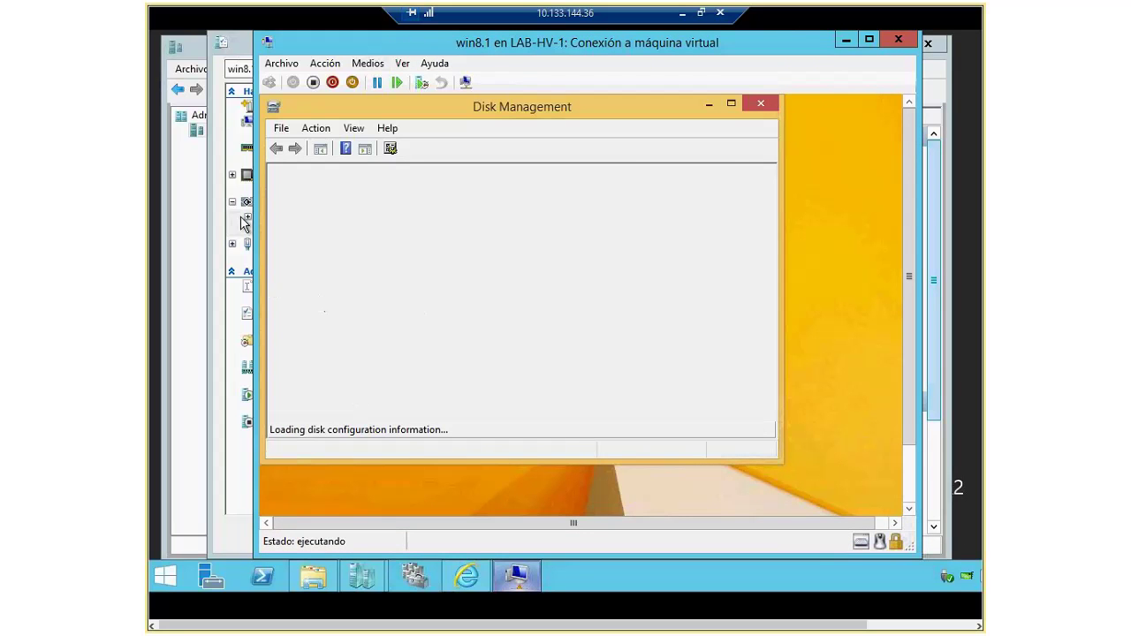
click(733, 377)
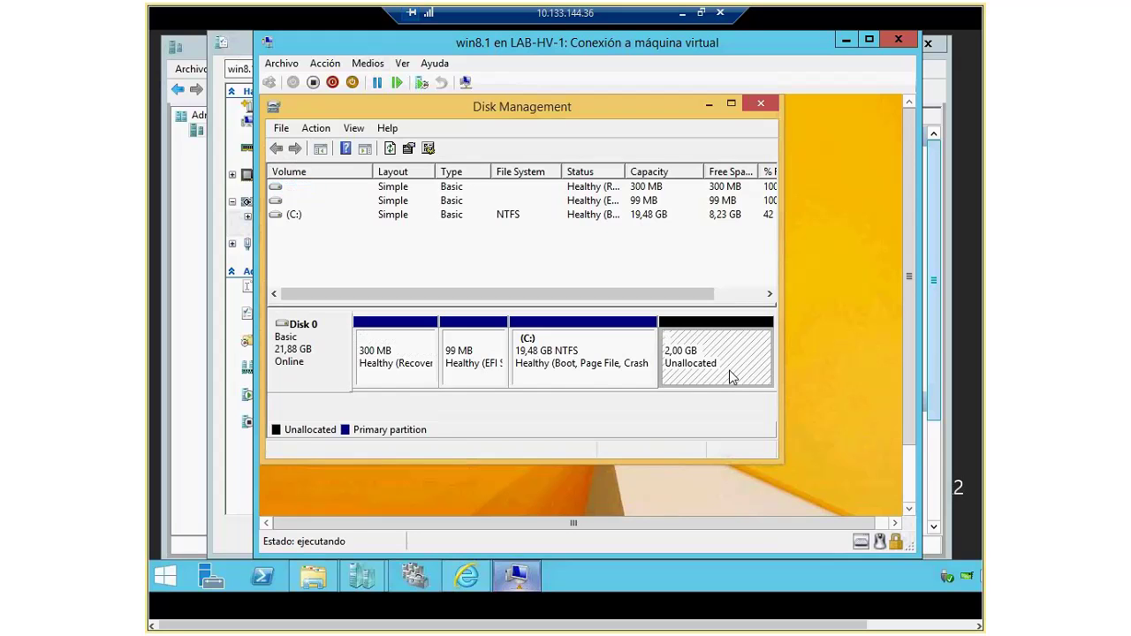
right_click(730, 373)
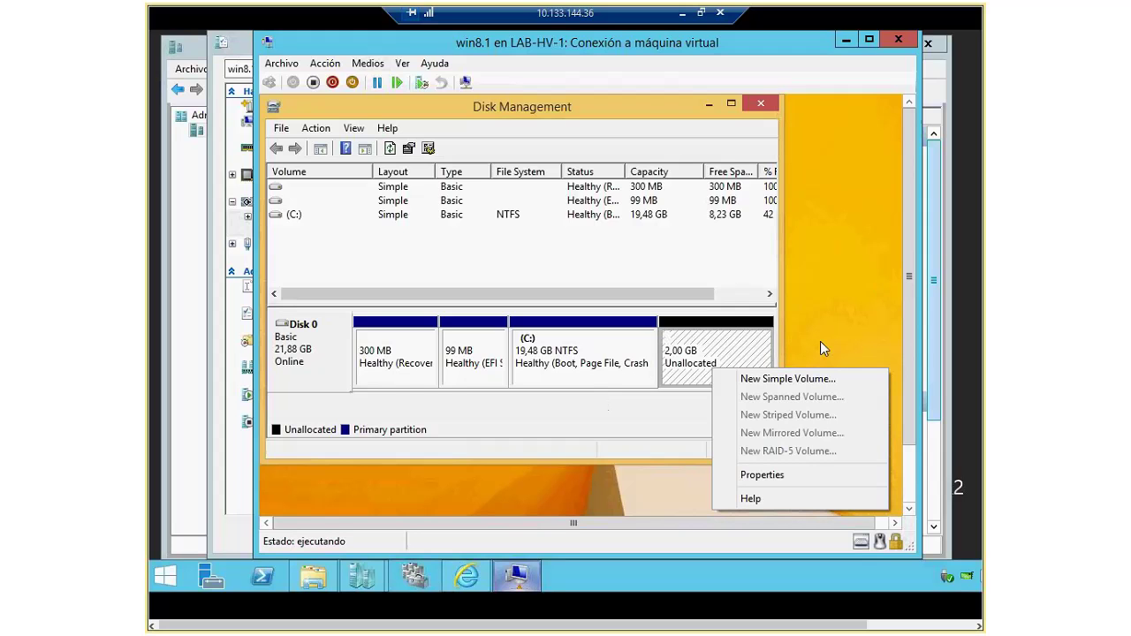
click(846, 40)
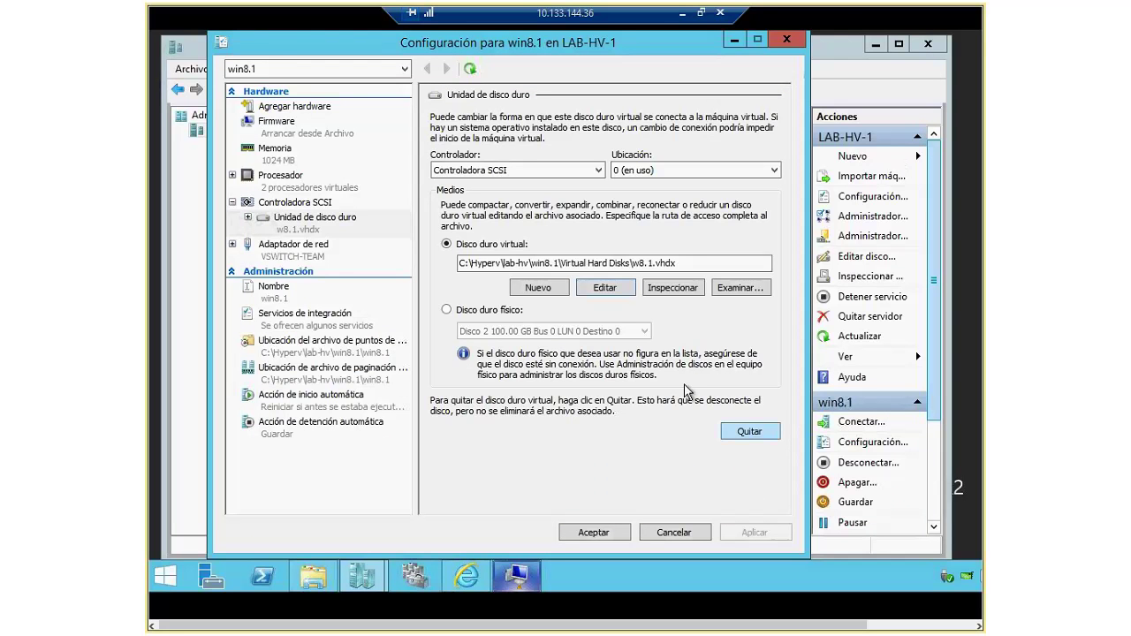
Step: Edit w8.1.vhdx with the Reducirlo option, setting the new size to 20 GB
click(604, 287)
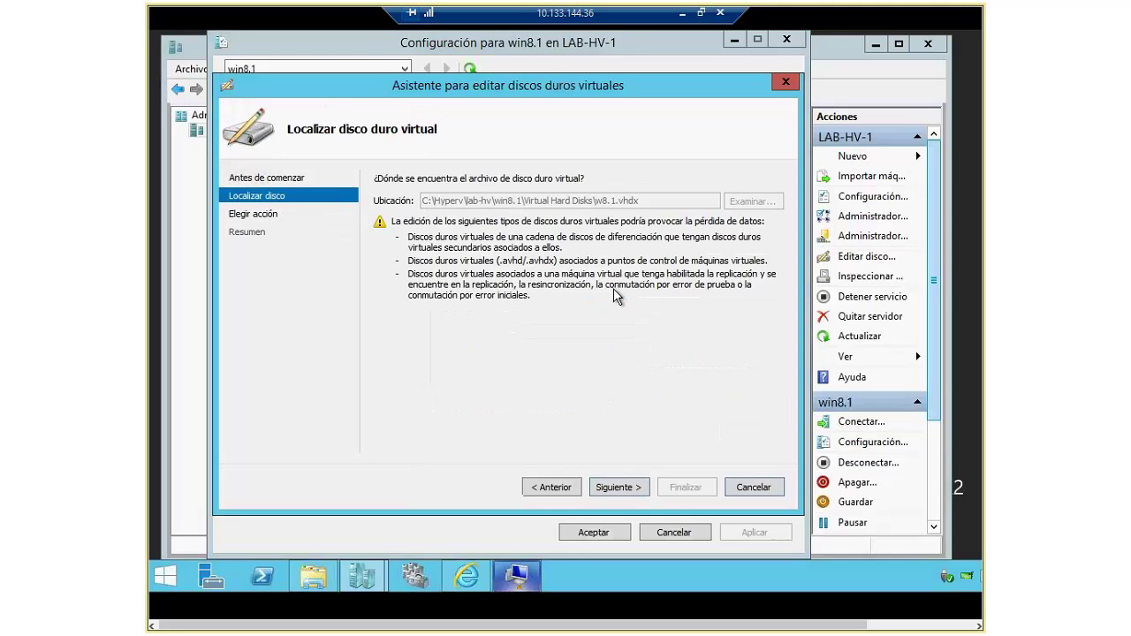
click(619, 486)
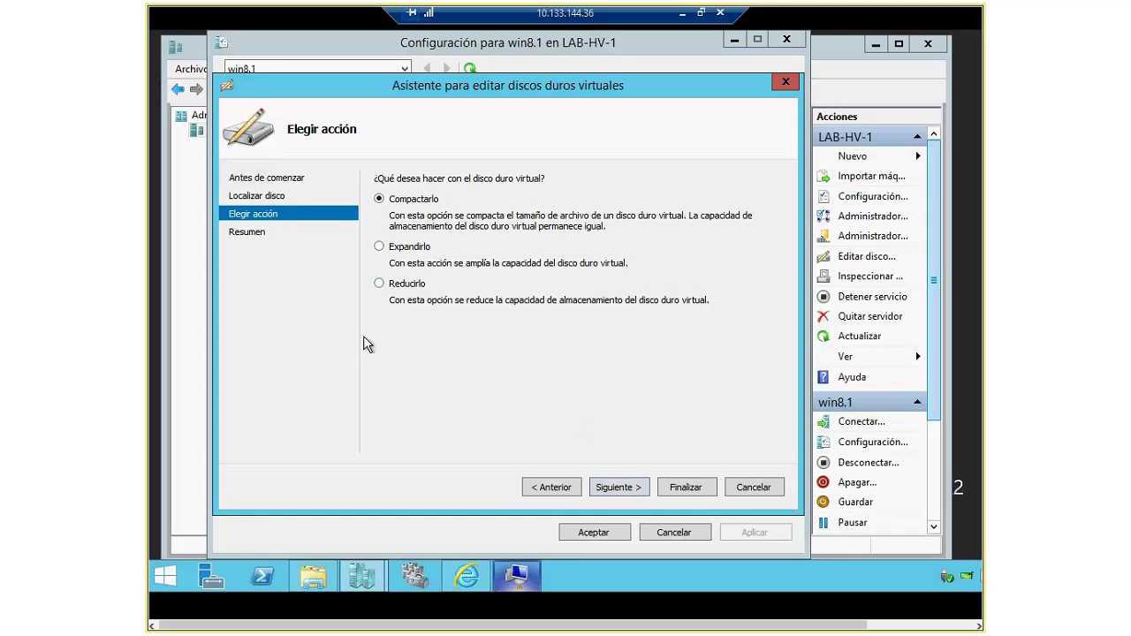
click(390, 287)
click(627, 492)
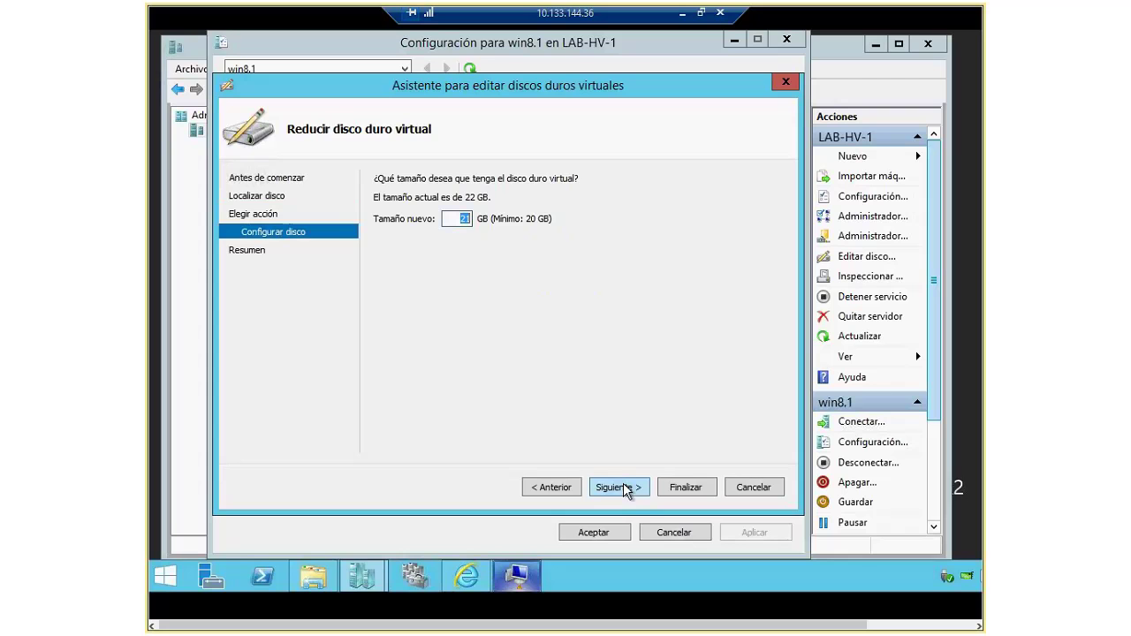
text(2)
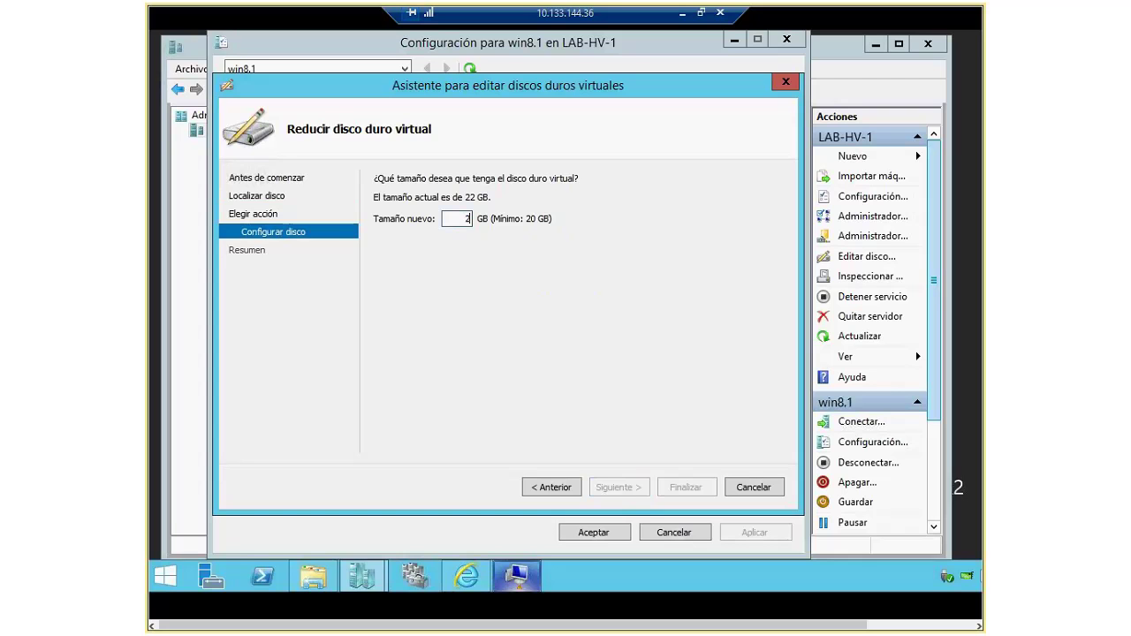
text(0)
key(Return)
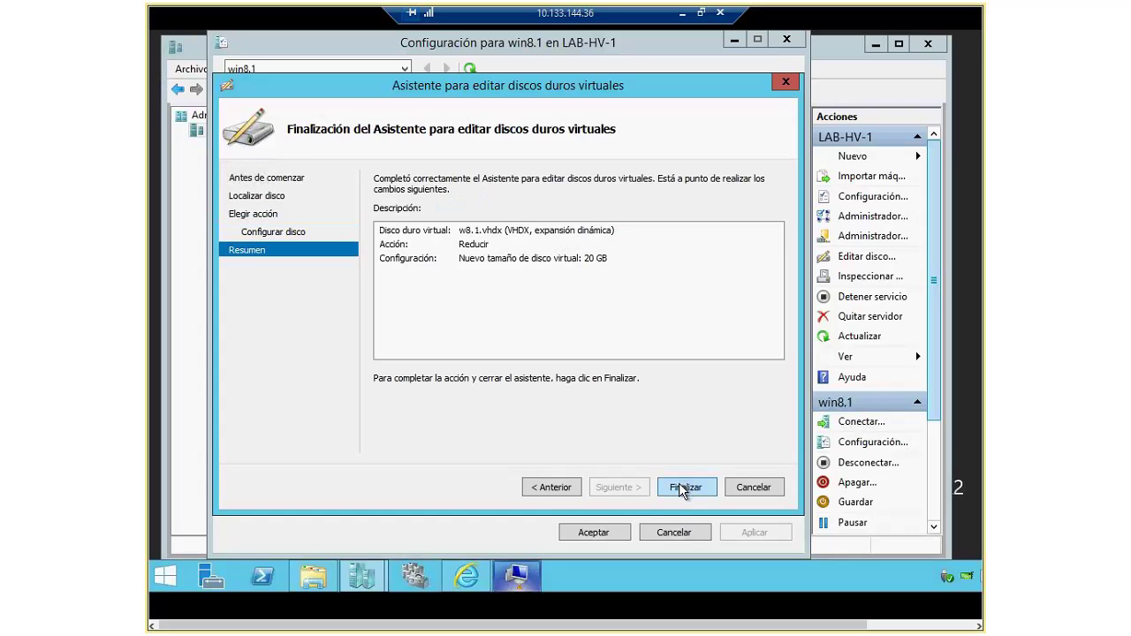
click(683, 486)
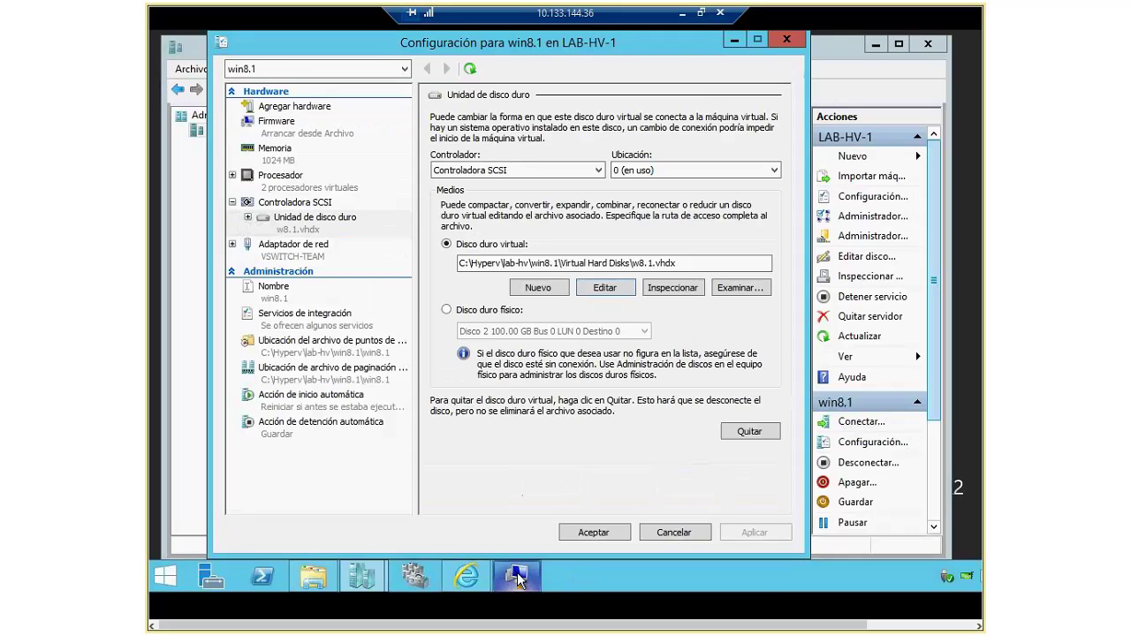
click(518, 579)
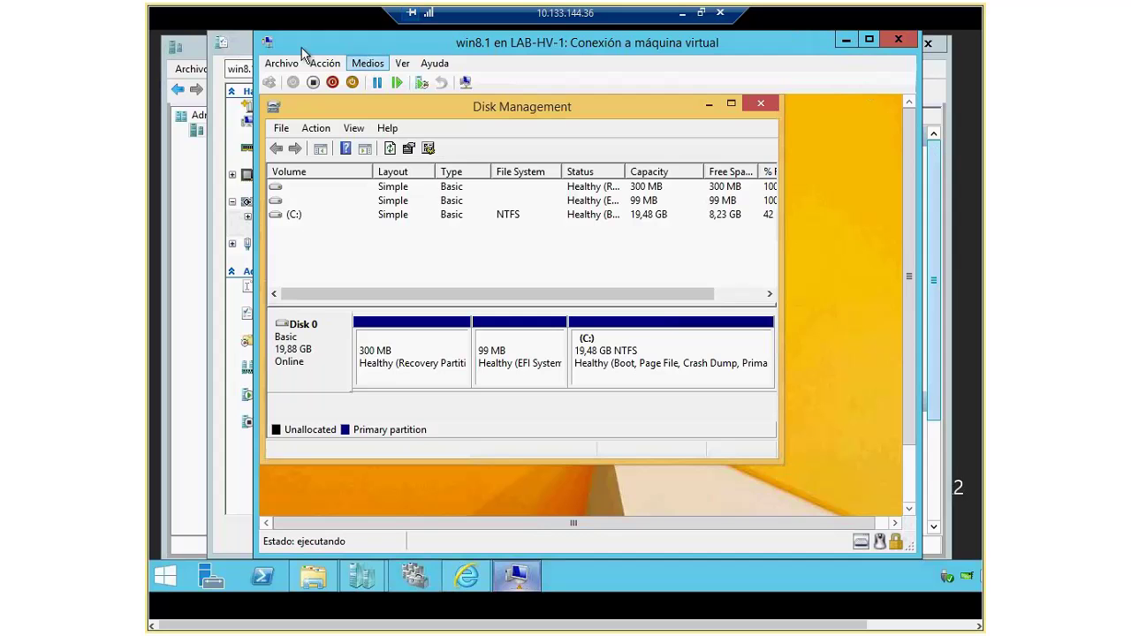
click(241, 49)
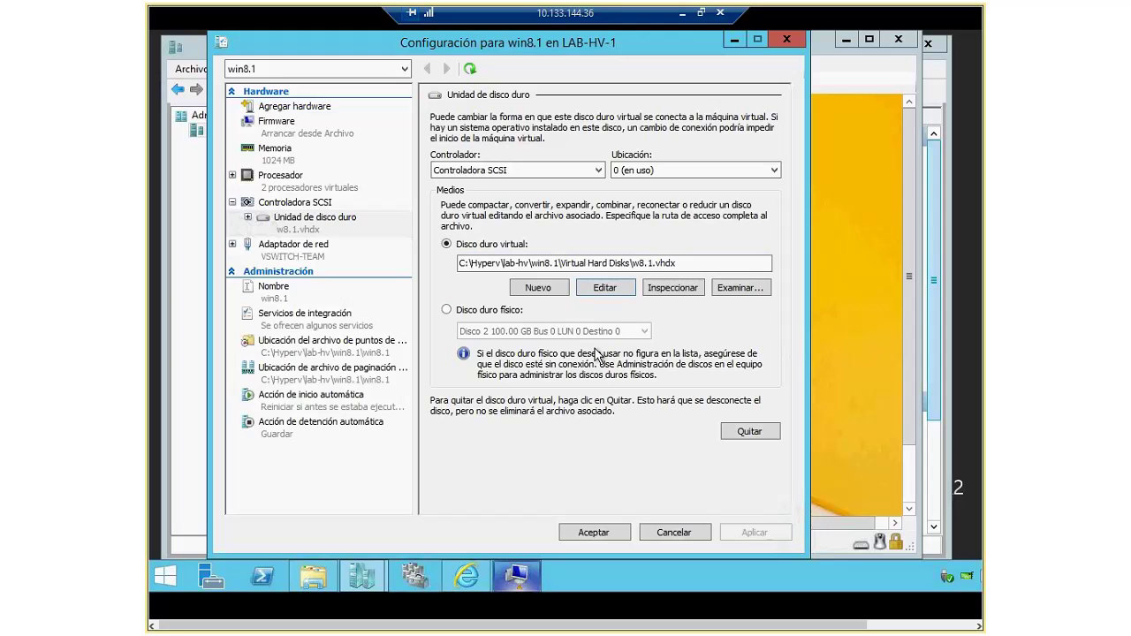
Step: Add a SCSI hard drive to win8.1 backed by physical Disco 3 (5.00 GB), and apply it
click(291, 202)
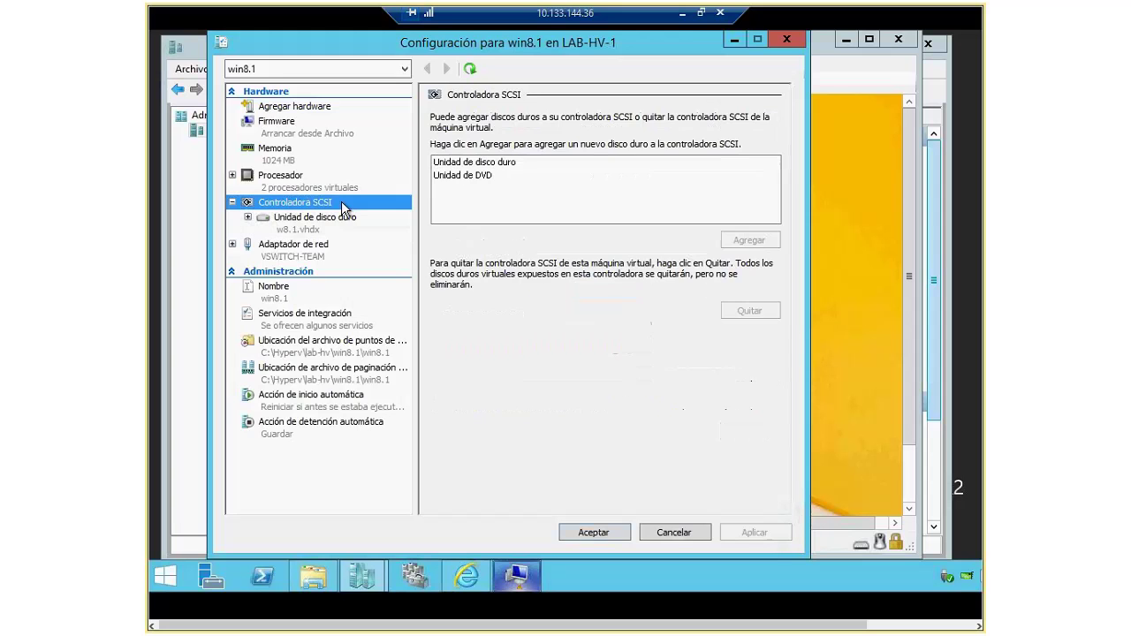
click(474, 163)
click(756, 242)
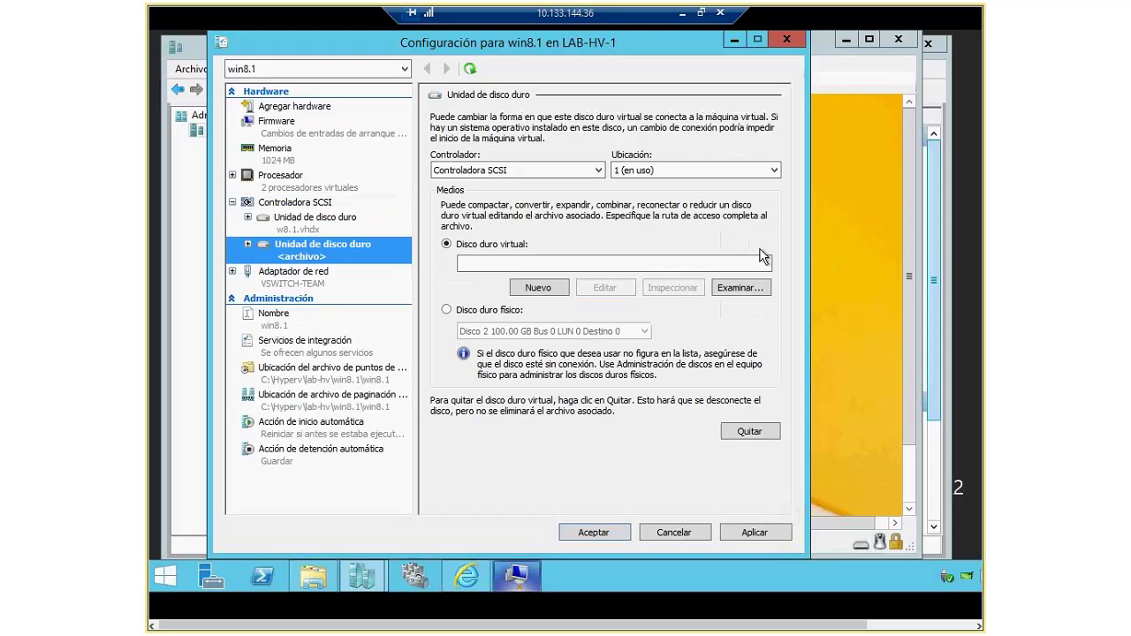
click(446, 309)
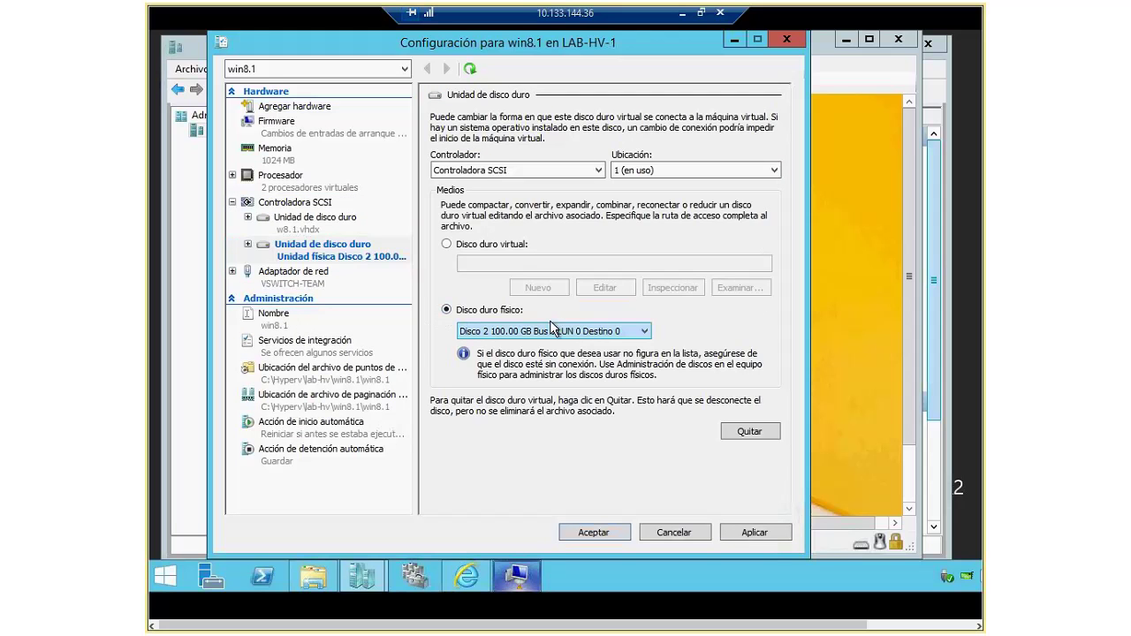
click(573, 334)
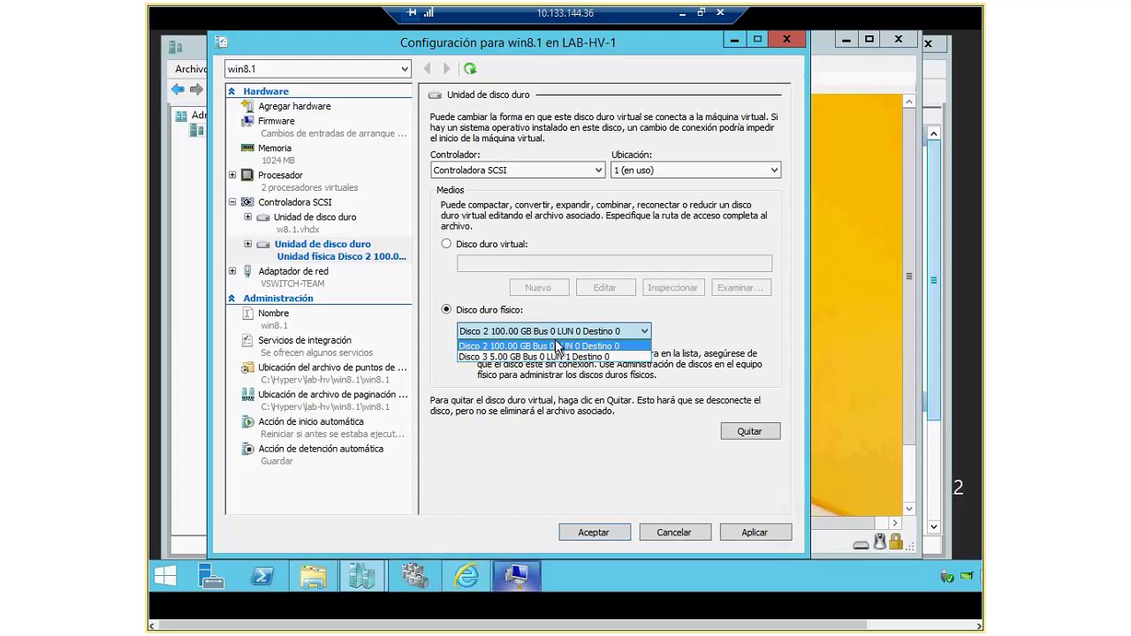
click(556, 334)
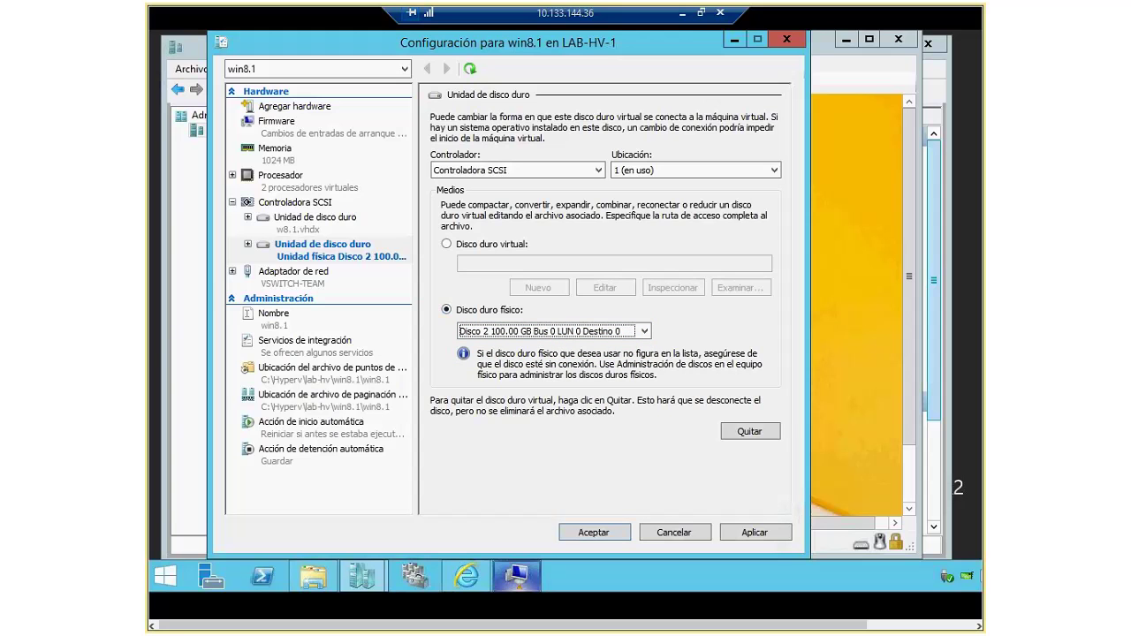
click(556, 333)
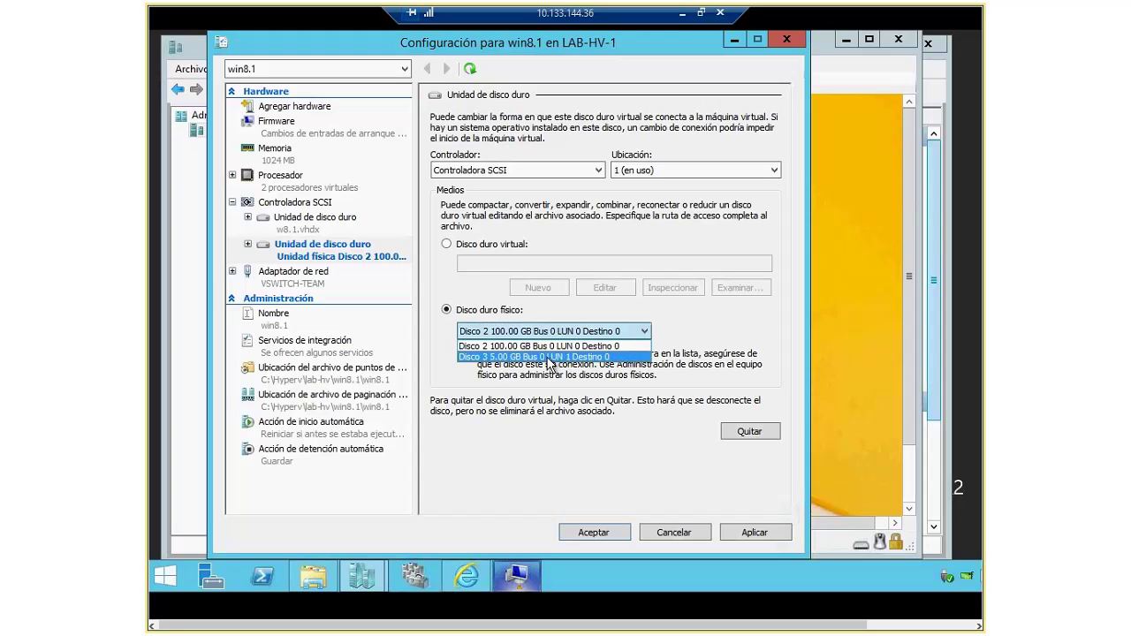
click(550, 357)
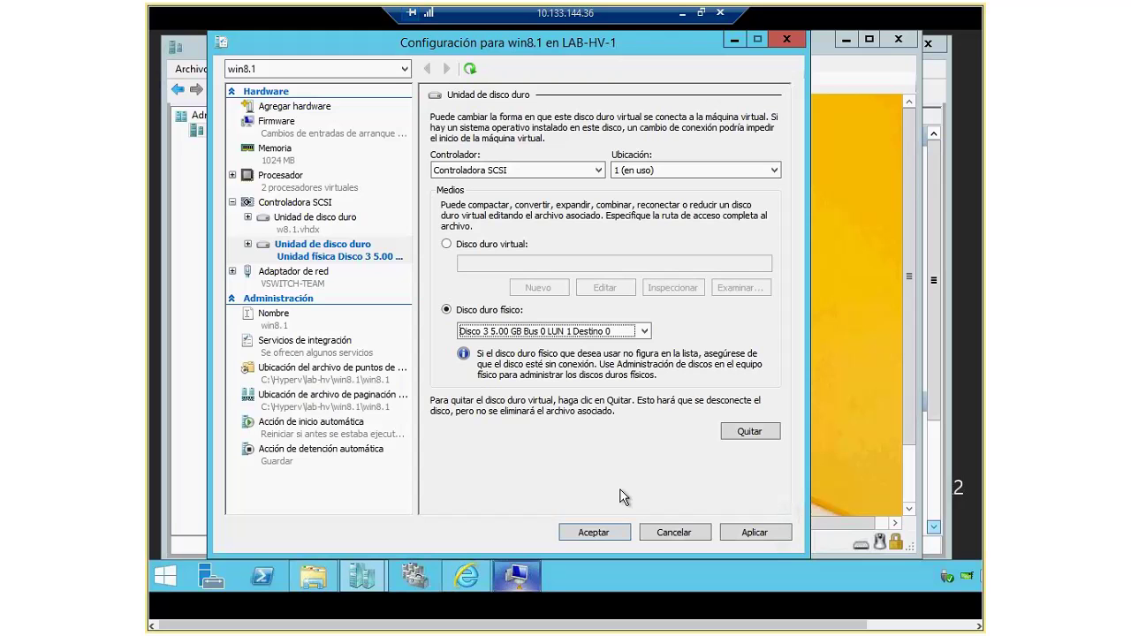
click(772, 531)
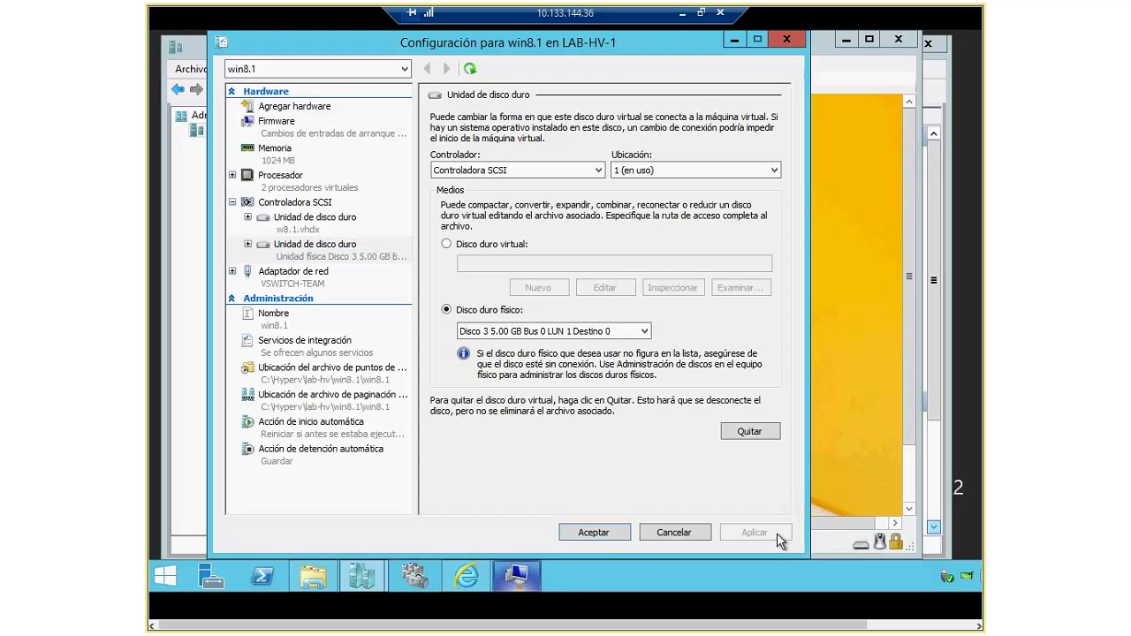
Step: Check the guest's Disk Management for Quorum (D:), browse C: in File Explorer, then minimize the VM
click(848, 348)
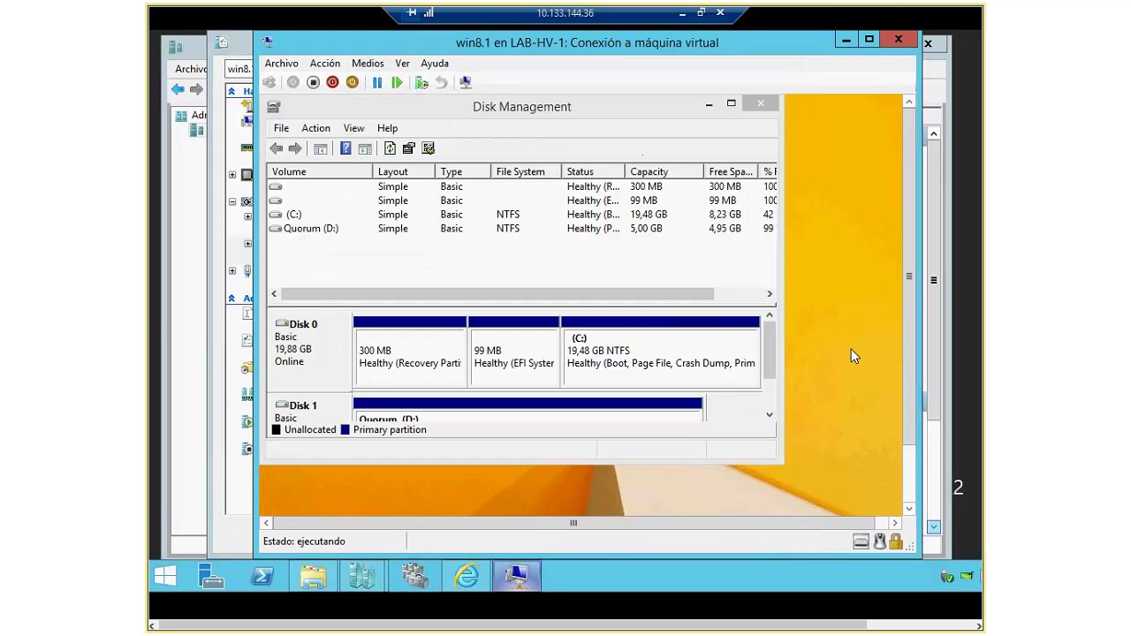
click(789, 394)
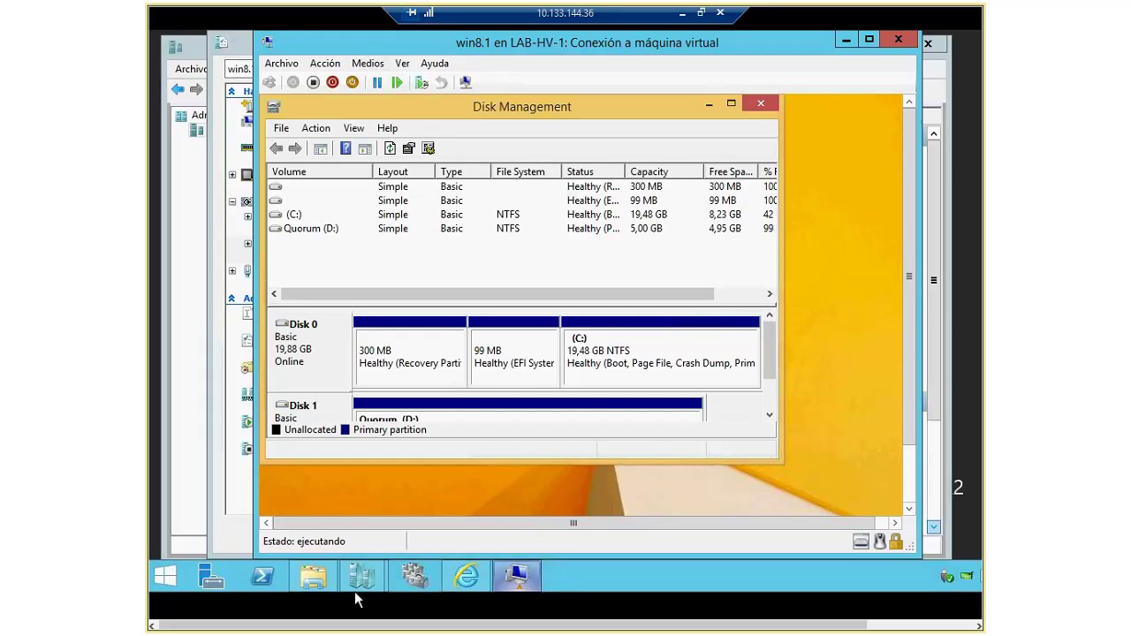
click(329, 583)
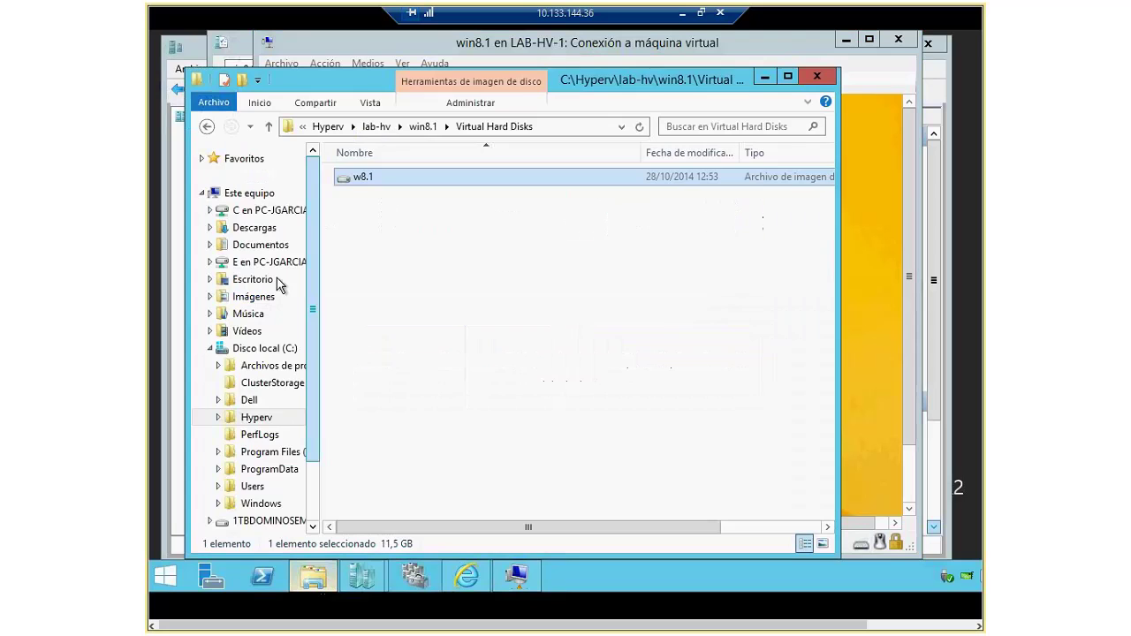
click(212, 354)
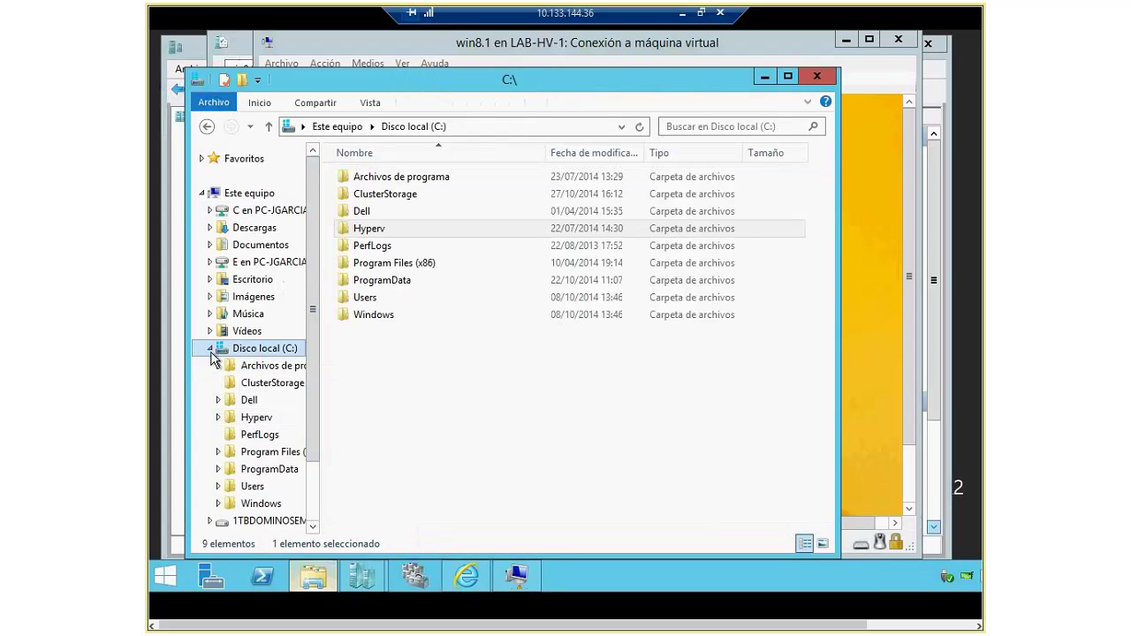
click(210, 349)
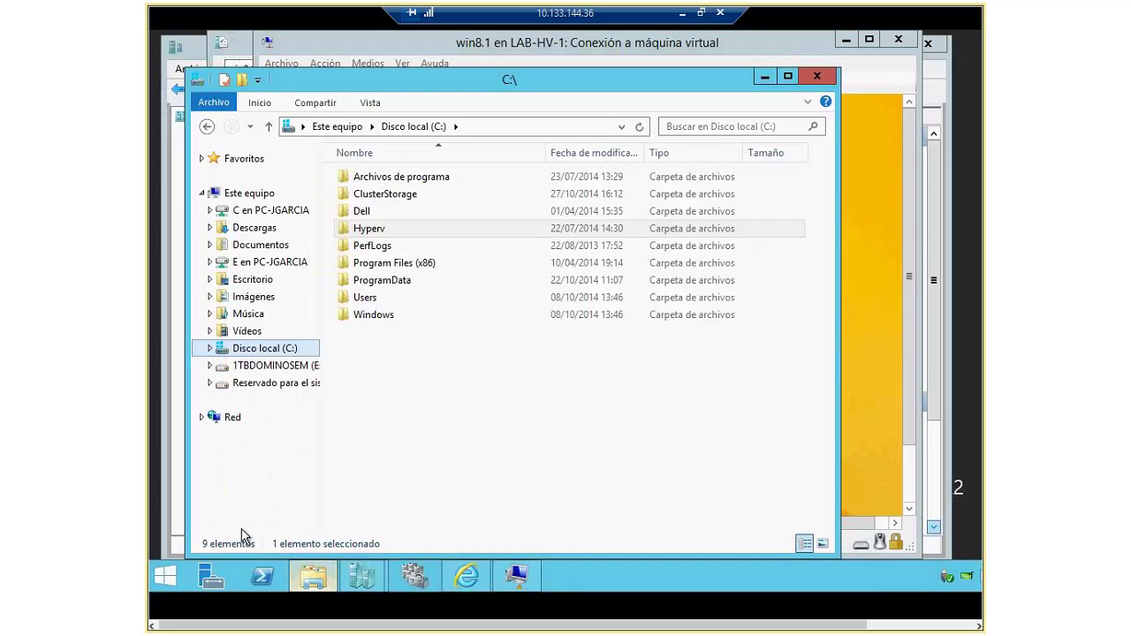
click(815, 76)
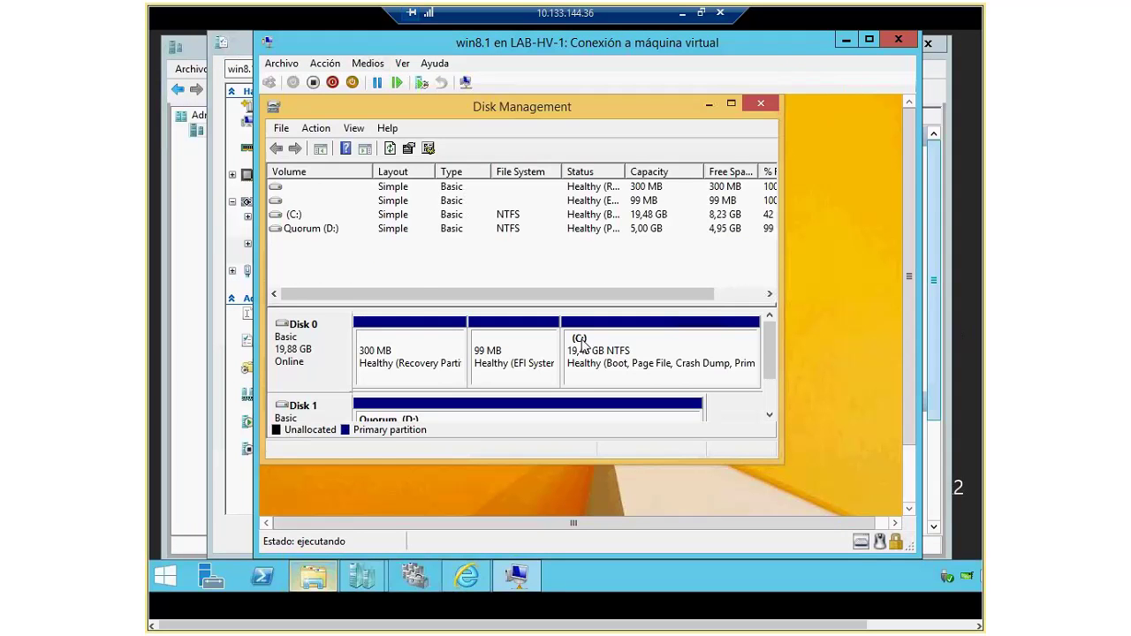
click(846, 40)
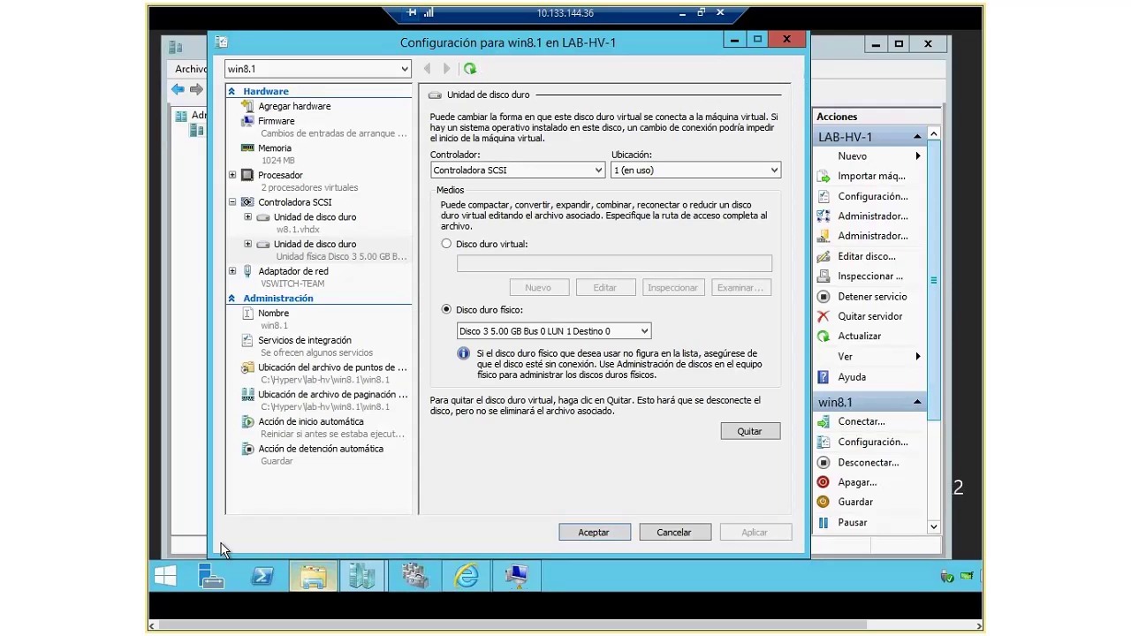
Step: Open the host's Disk Management, scroll to the offline 5,00 GB Disco 3, then minimize it
right_click(165, 577)
click(250, 380)
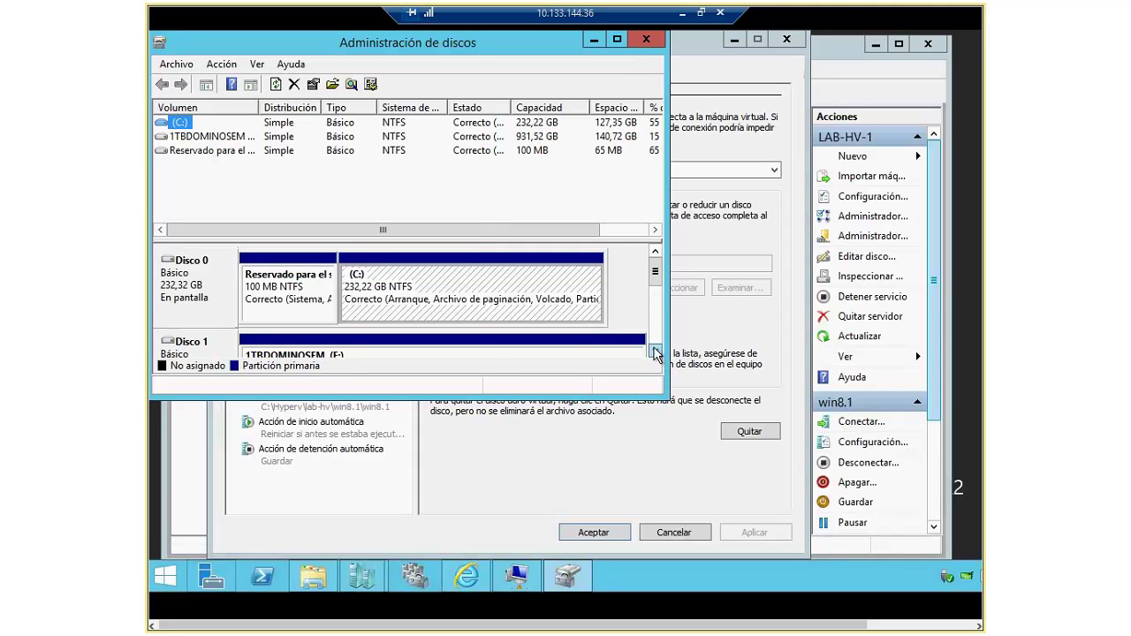
scroll(654, 350, down, 3)
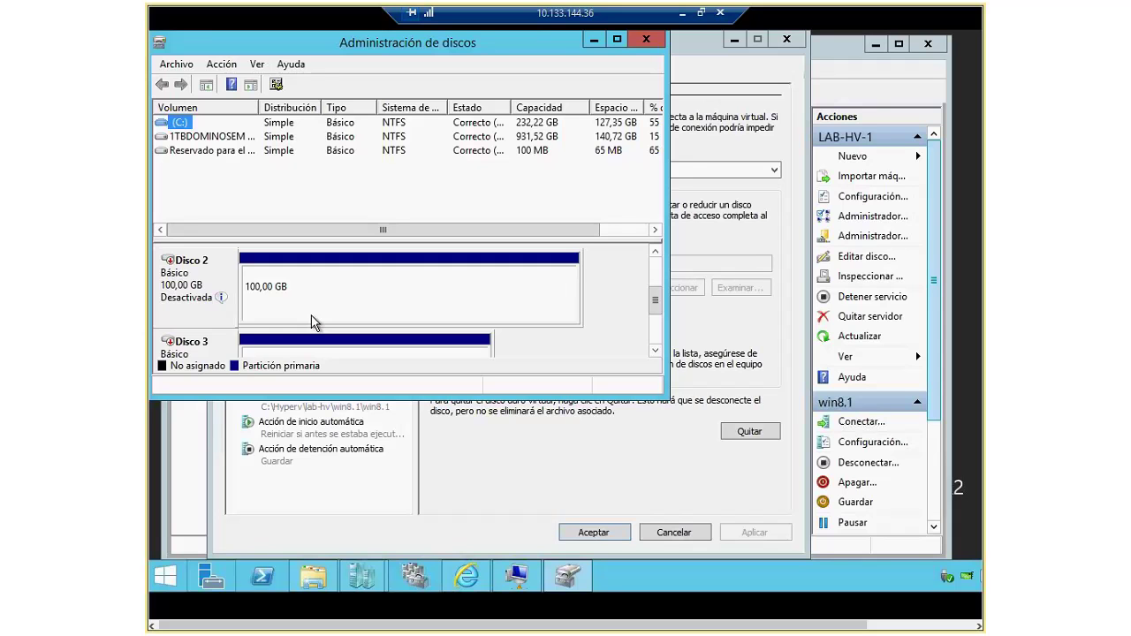
click(655, 349)
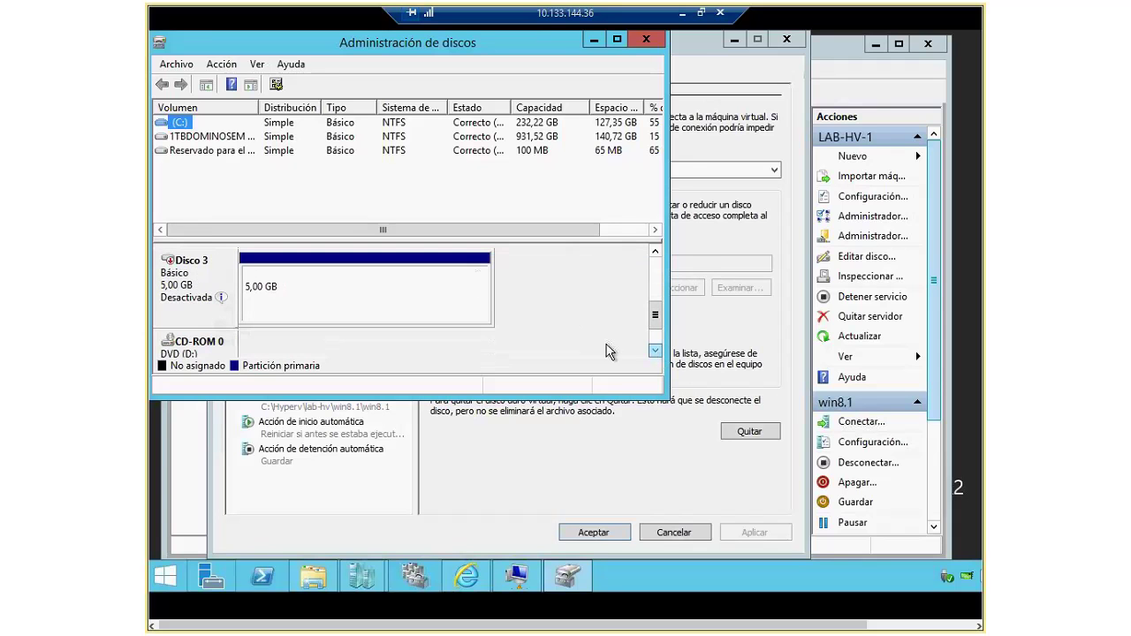
click(590, 42)
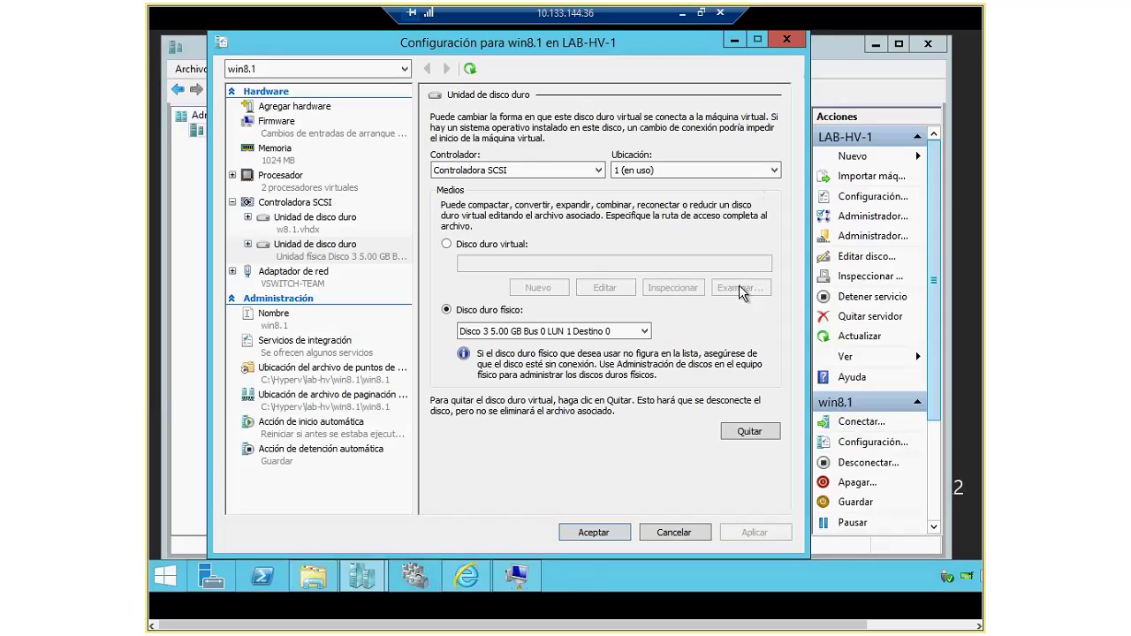
Step: Start a new dynamically expanding virtual hard disk named disk2 for the SCSI drive
click(446, 245)
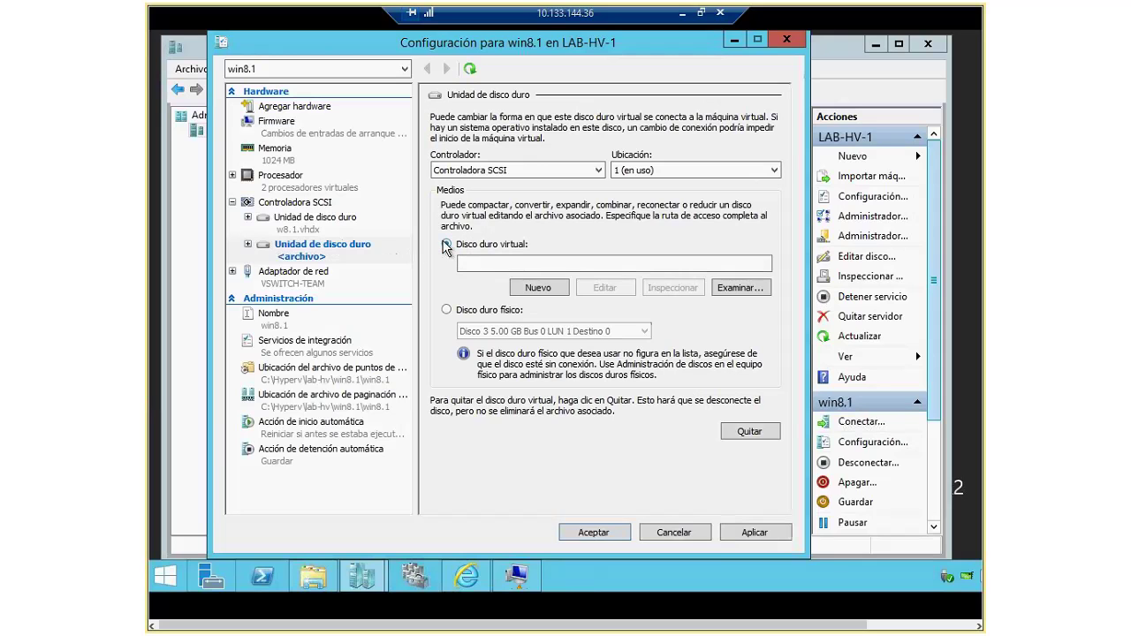
click(539, 287)
click(621, 487)
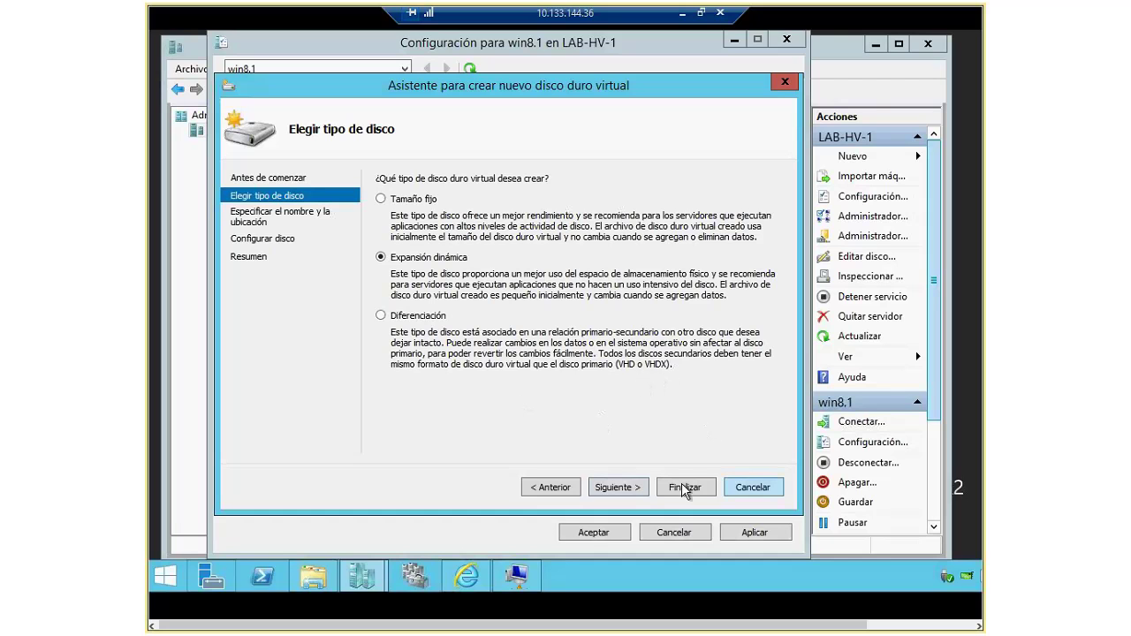
click(622, 489)
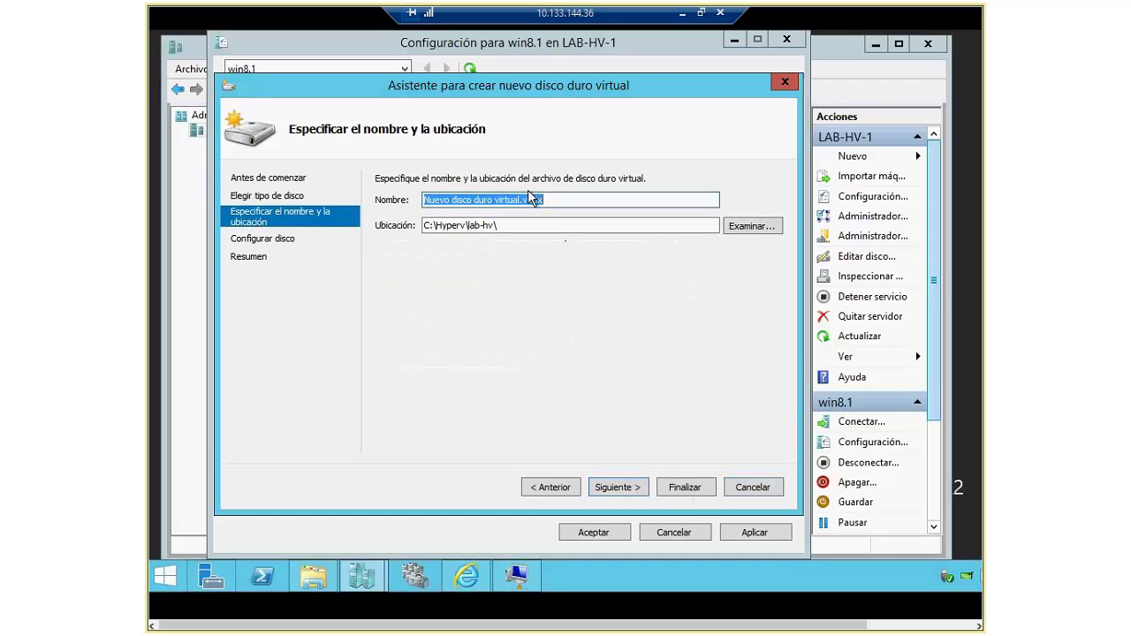
mouse_move(525, 200)
mouse_down()
mouse_move(408, 207)
mouse_move(521, 202)
mouse_up()
text(disk)
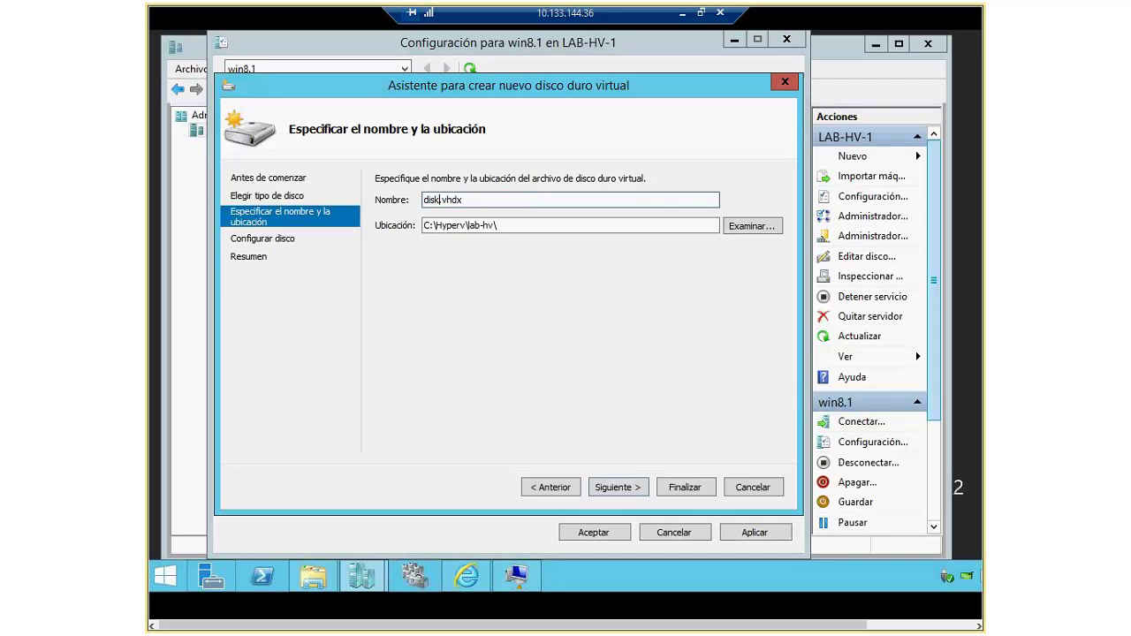
text(2)
Step: Store the disk2 file in win8.1's Virtual Hard Disks folder
click(753, 227)
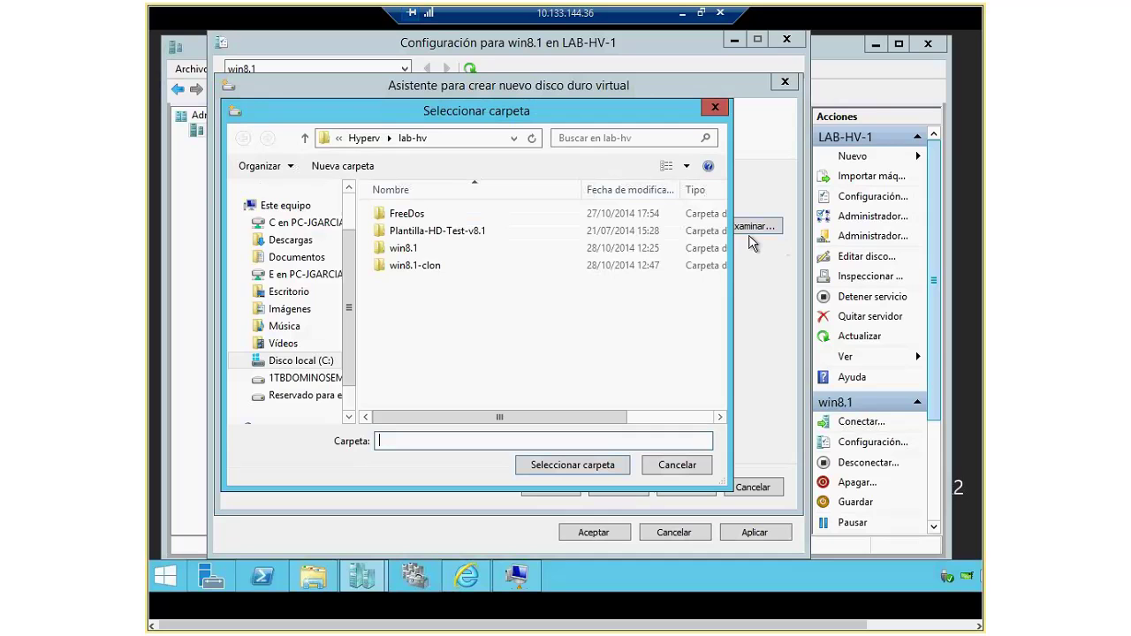
double_click(403, 248)
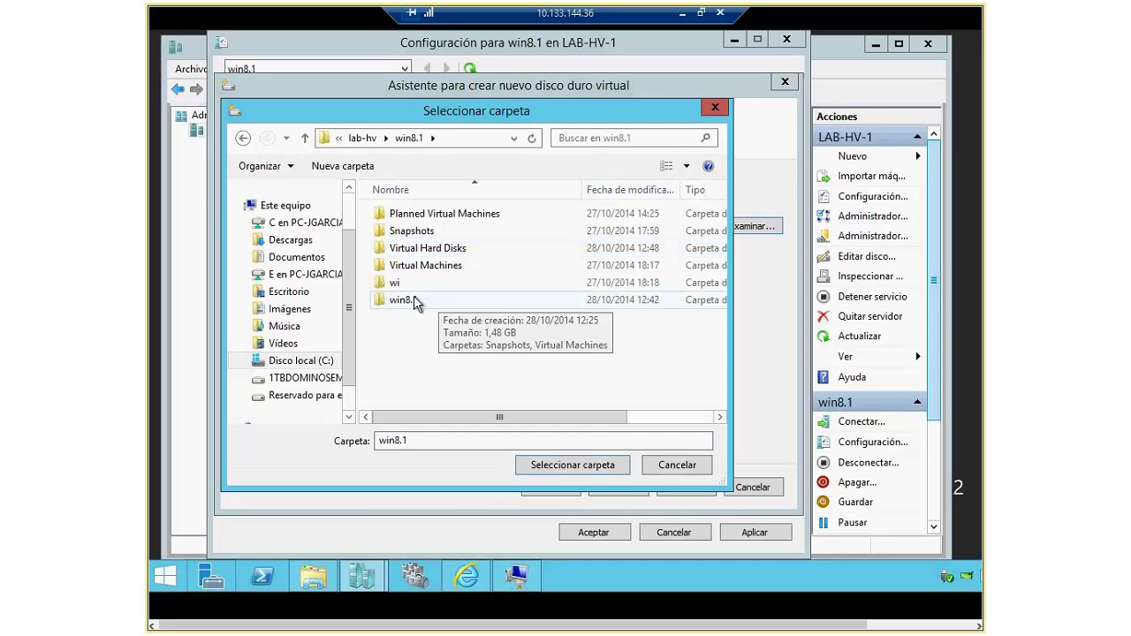
double_click(440, 250)
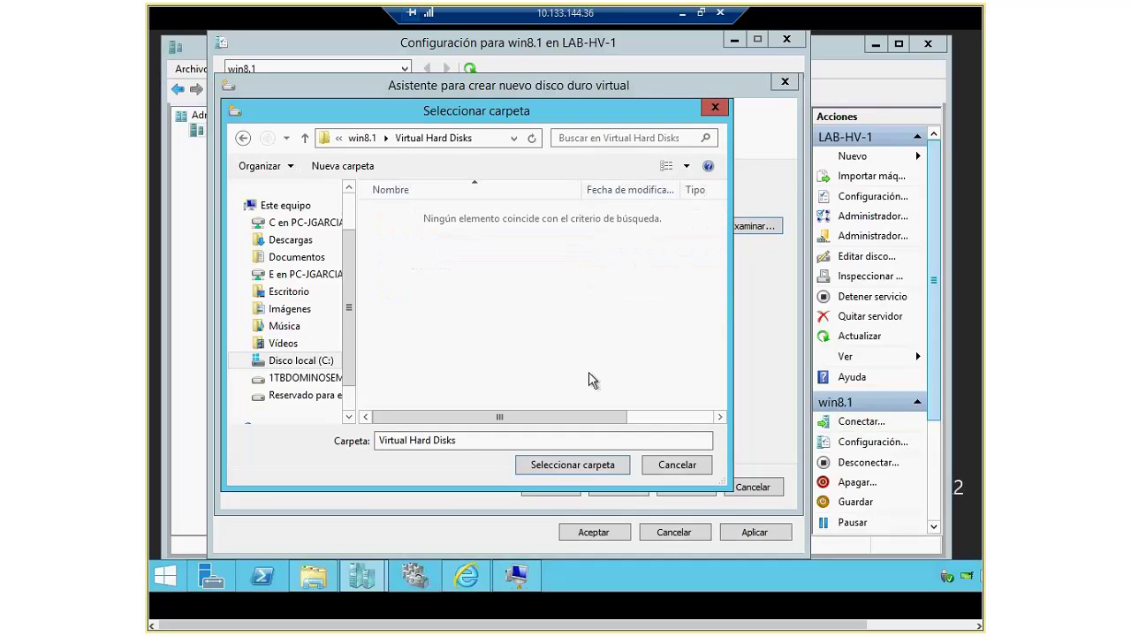
click(572, 466)
Step: Set the disk size to 5 GB, finish the wizard, and apply and save the VM settings
click(614, 487)
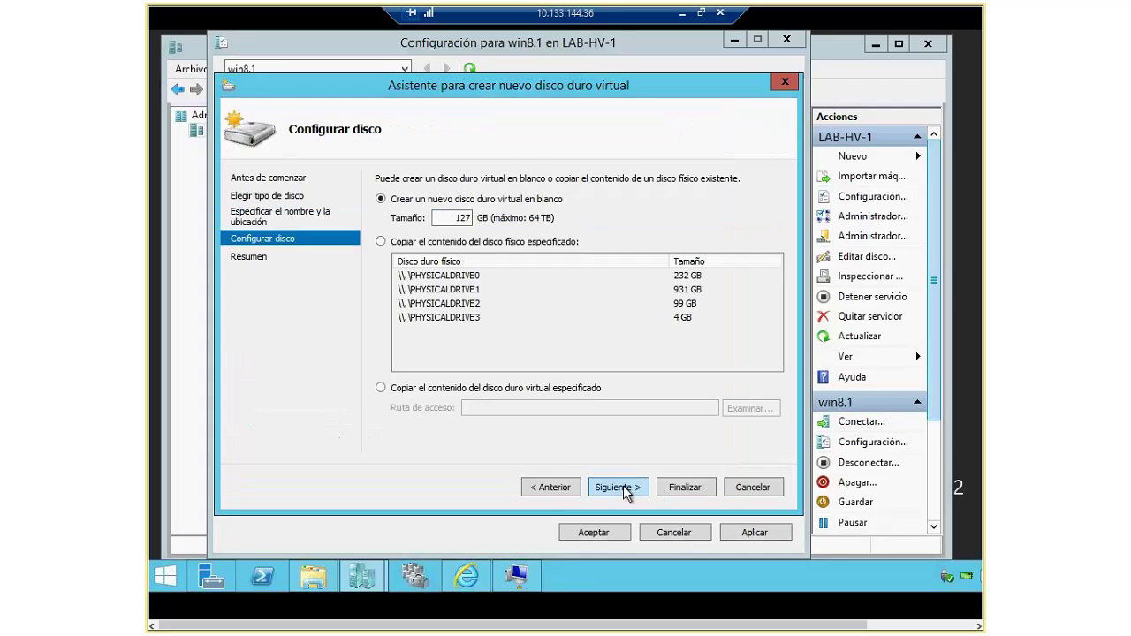
drag(461, 217, 491, 217)
key(BackSpace)
key(BackSpace)
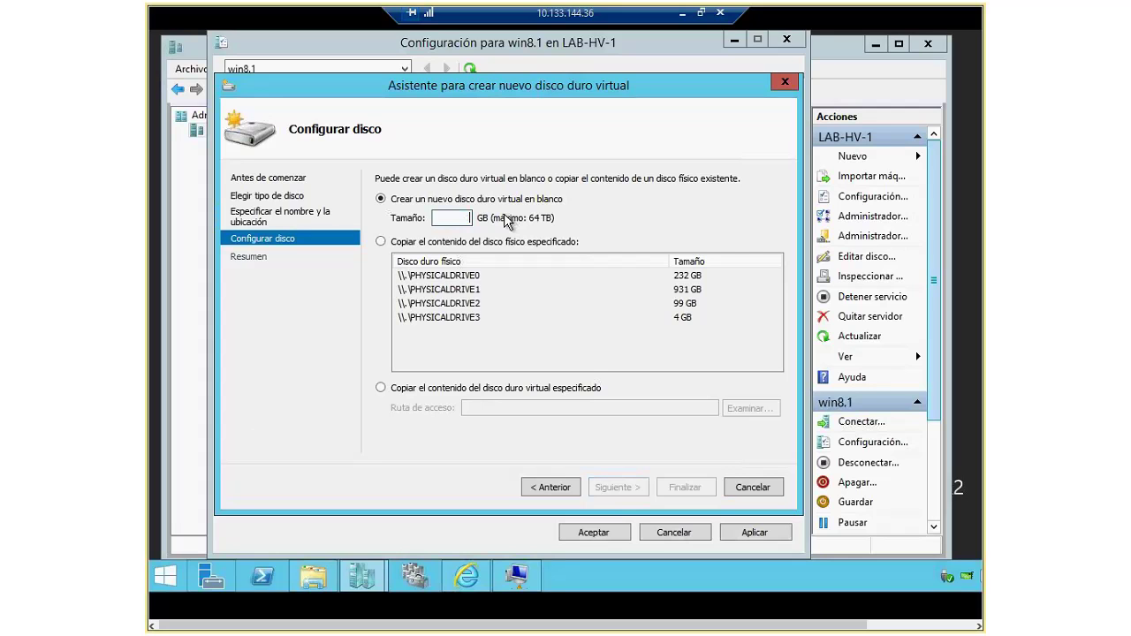
text(5)
click(625, 490)
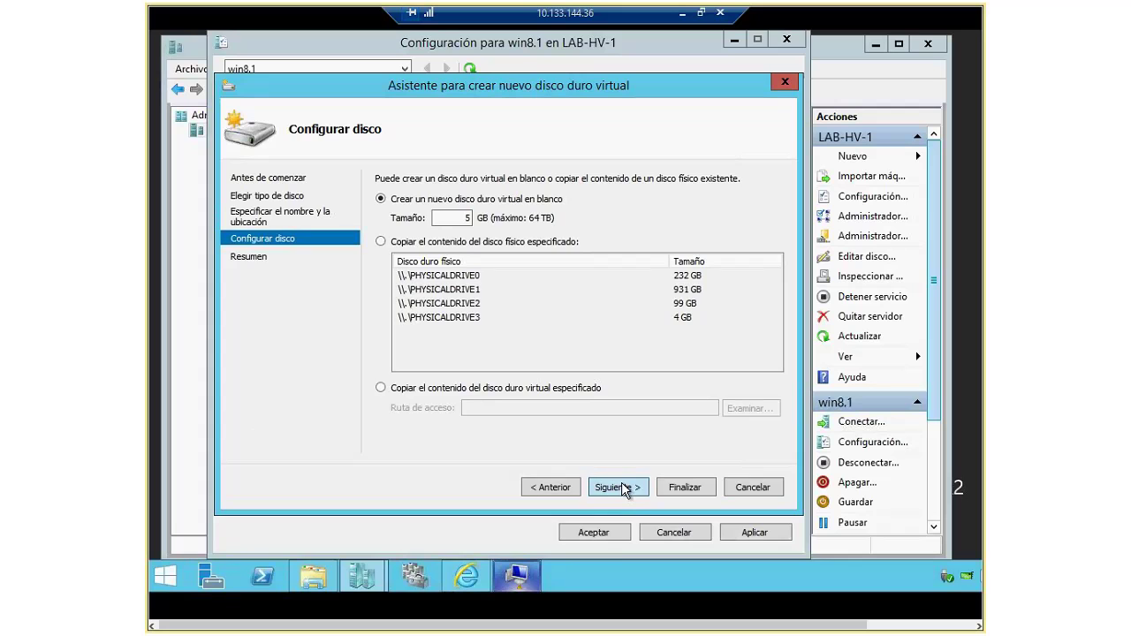
click(621, 485)
click(695, 487)
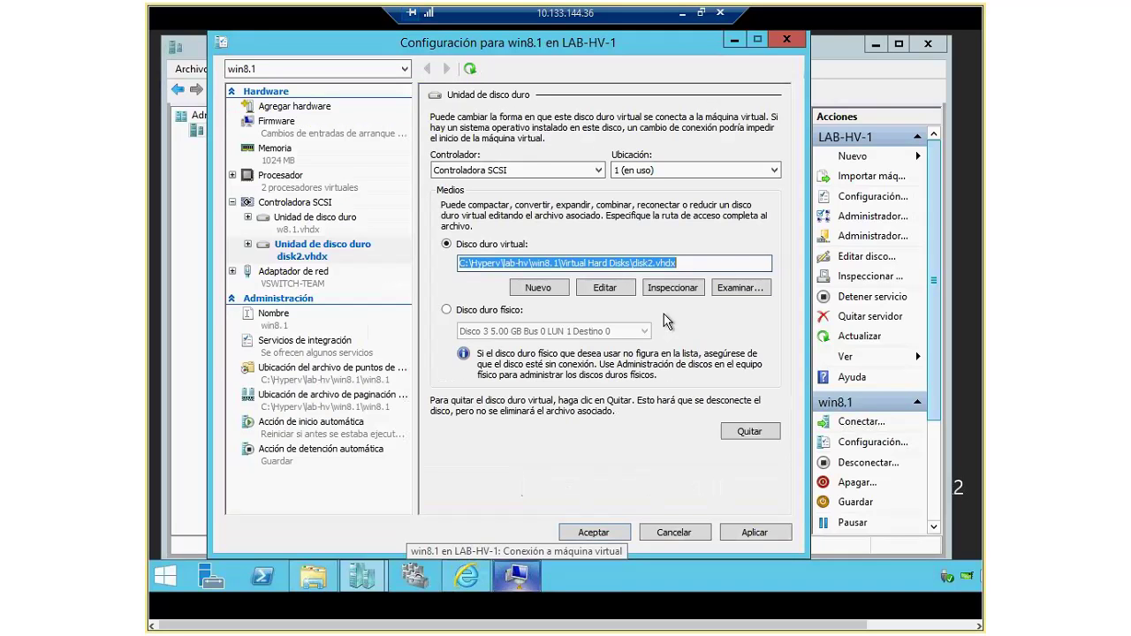
click(754, 532)
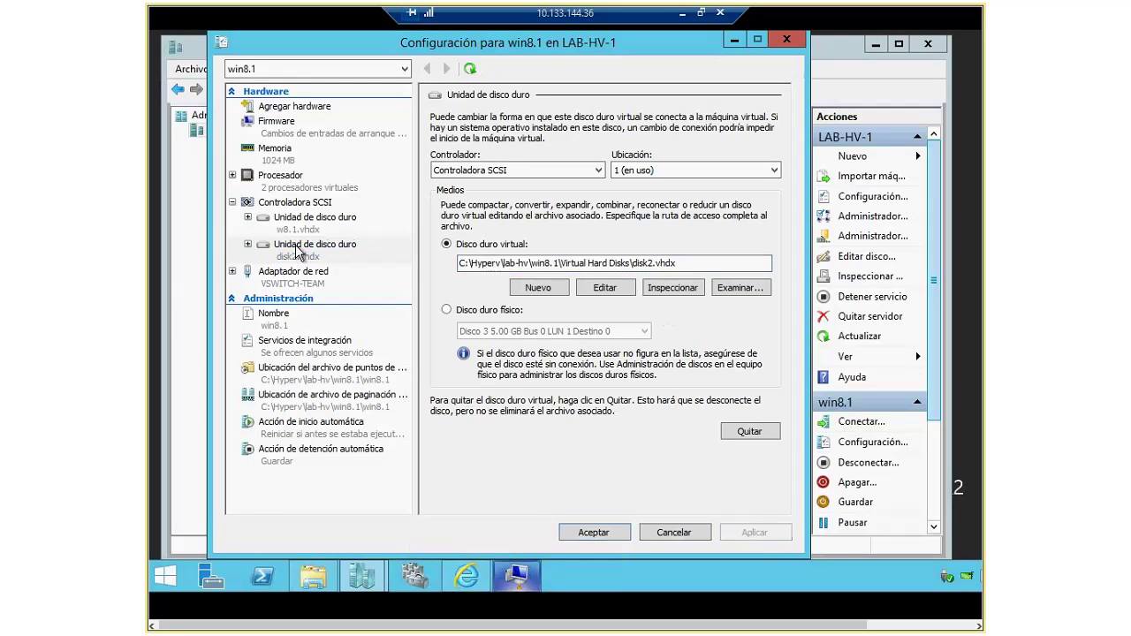
click(593, 532)
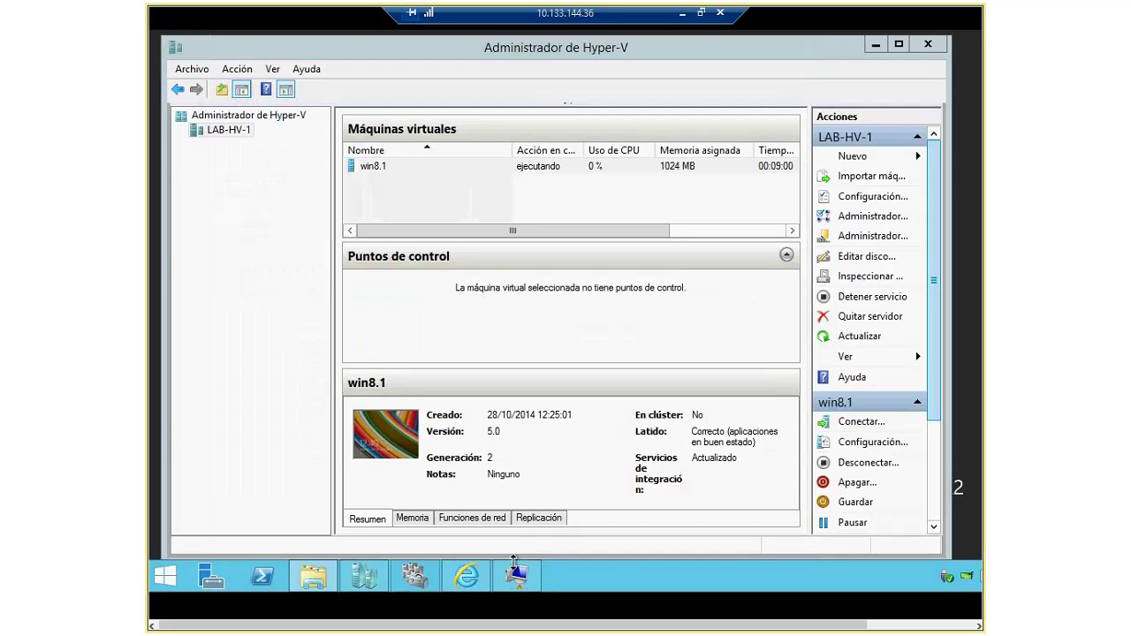
Step: Initialize the new Disk 1 as GPT in the guest's Disk Management
click(515, 570)
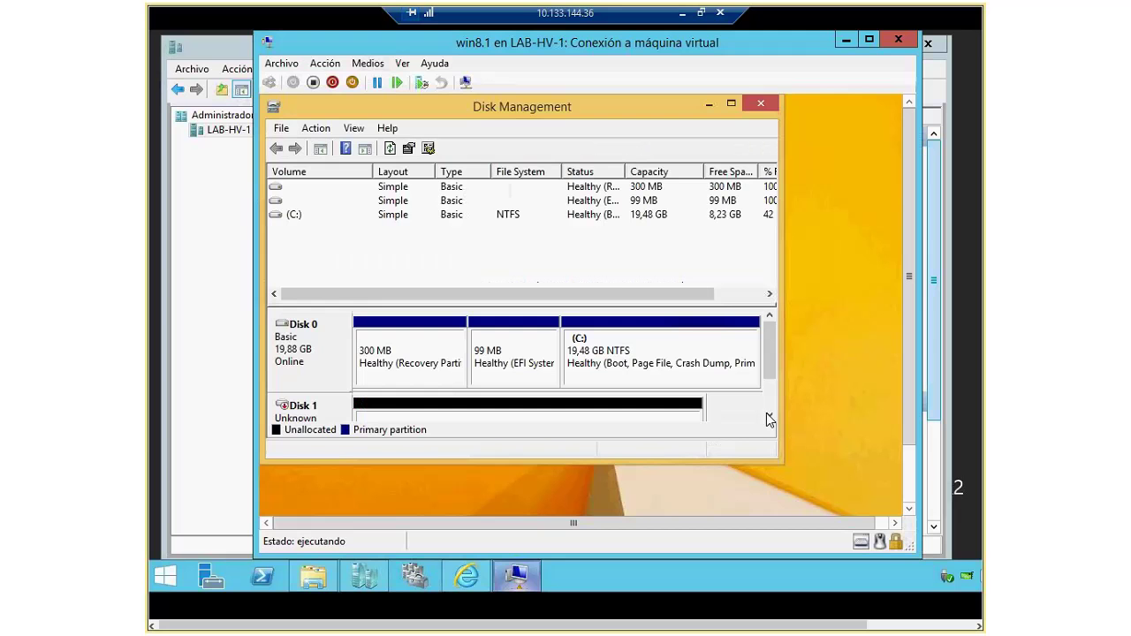
scroll(767, 421, down, 2)
right_click(443, 361)
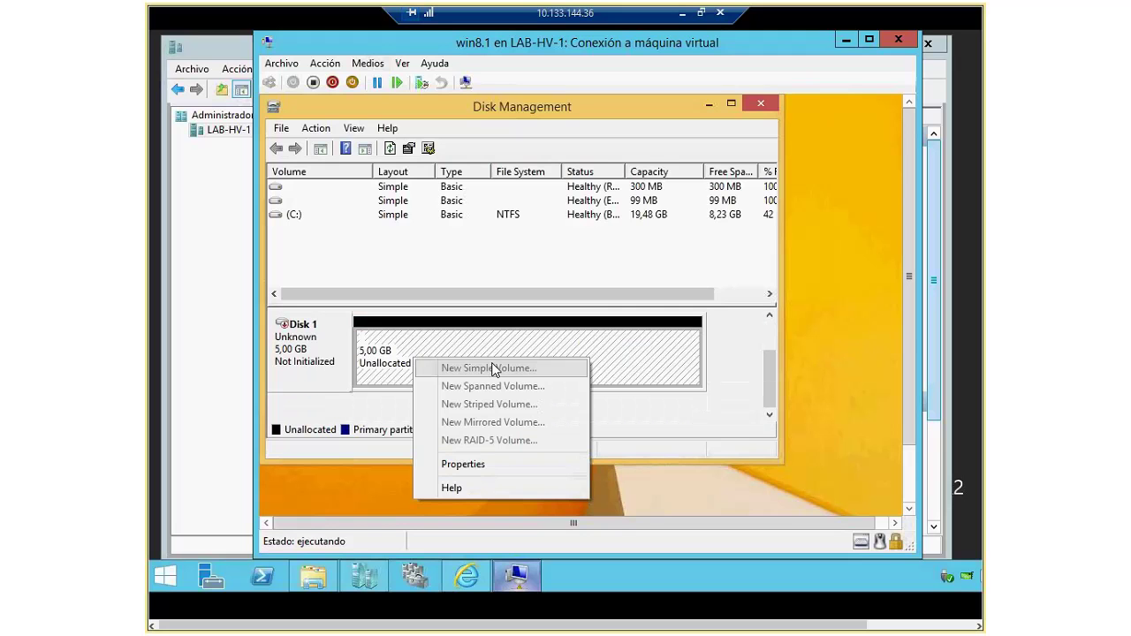
click(313, 364)
right_click(314, 364)
click(372, 369)
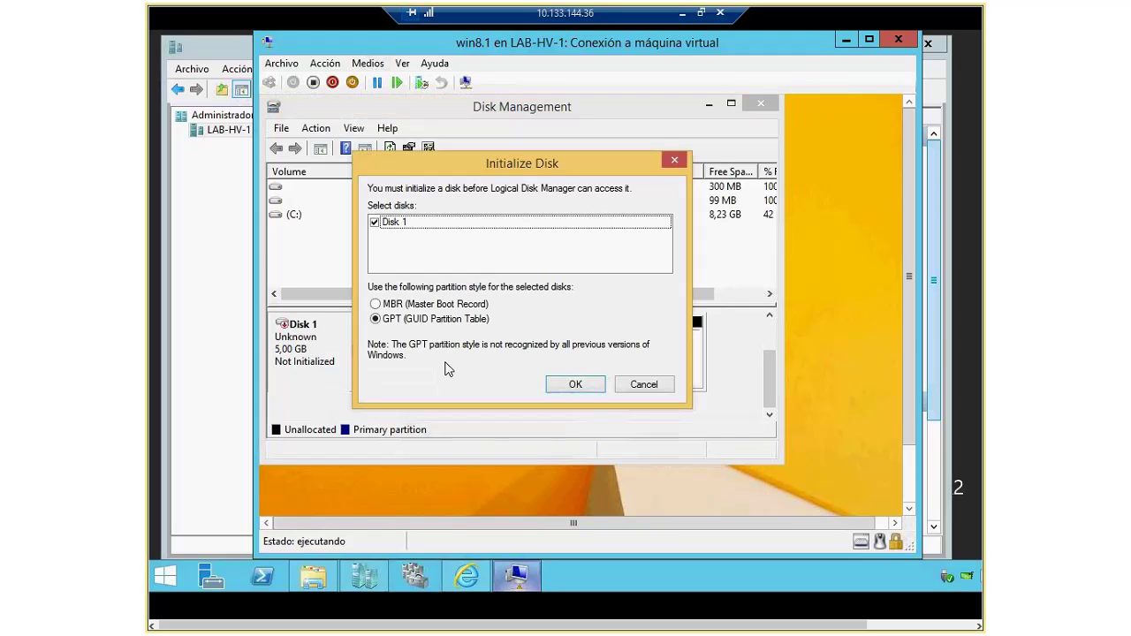
click(575, 386)
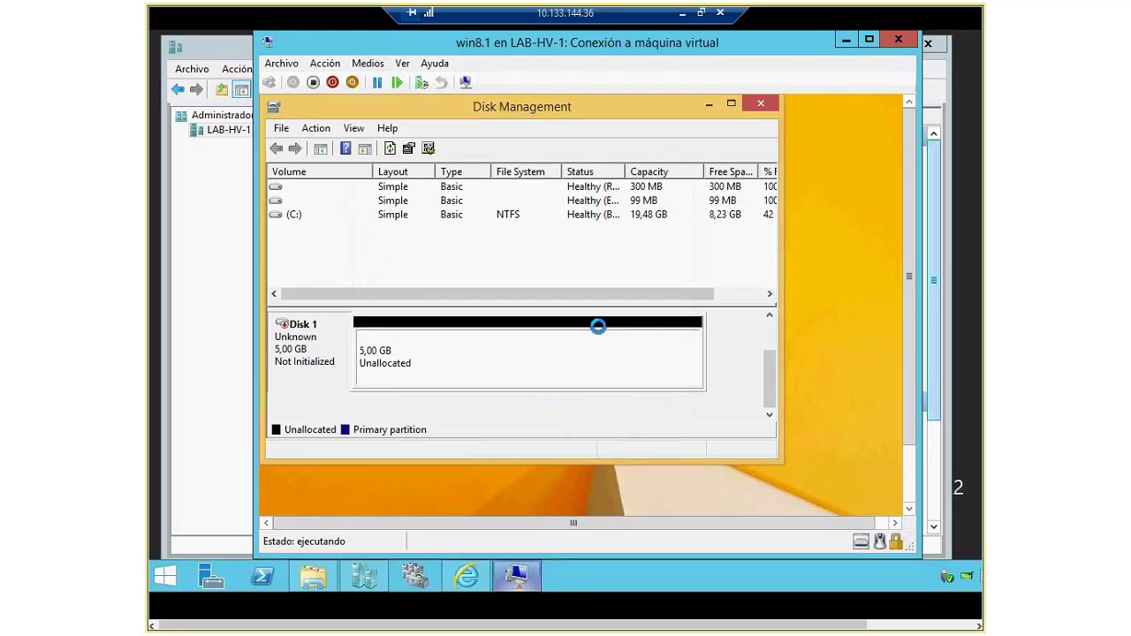
Step: Create a full-size NTFS simple volume labelled disco2 on Disk 1, then close Disk Management
right_click(423, 367)
click(495, 377)
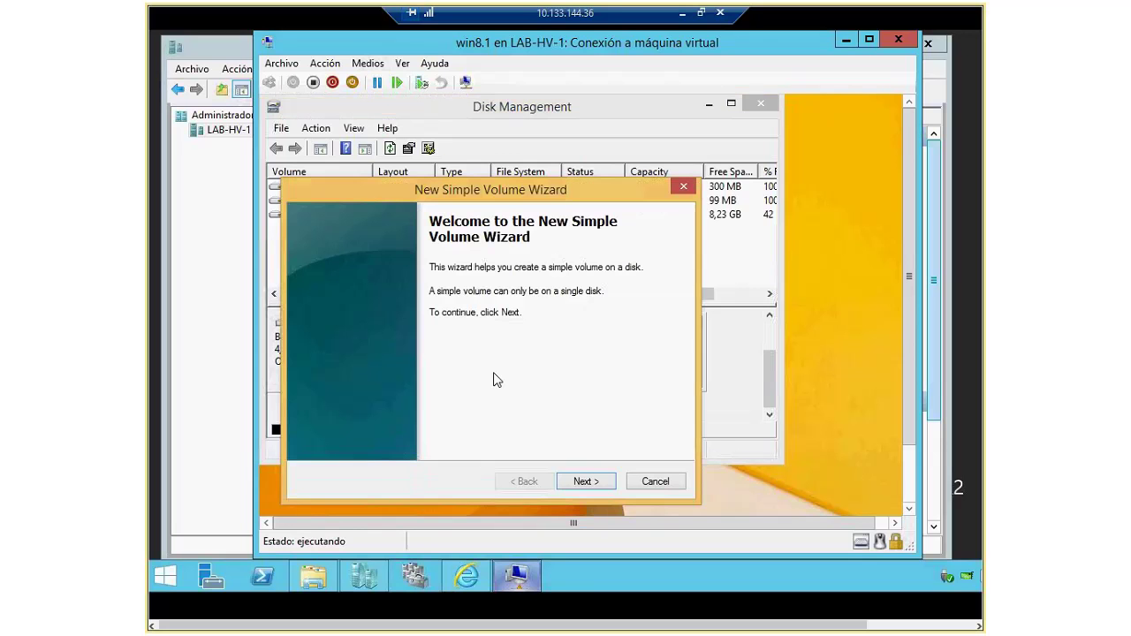
click(594, 483)
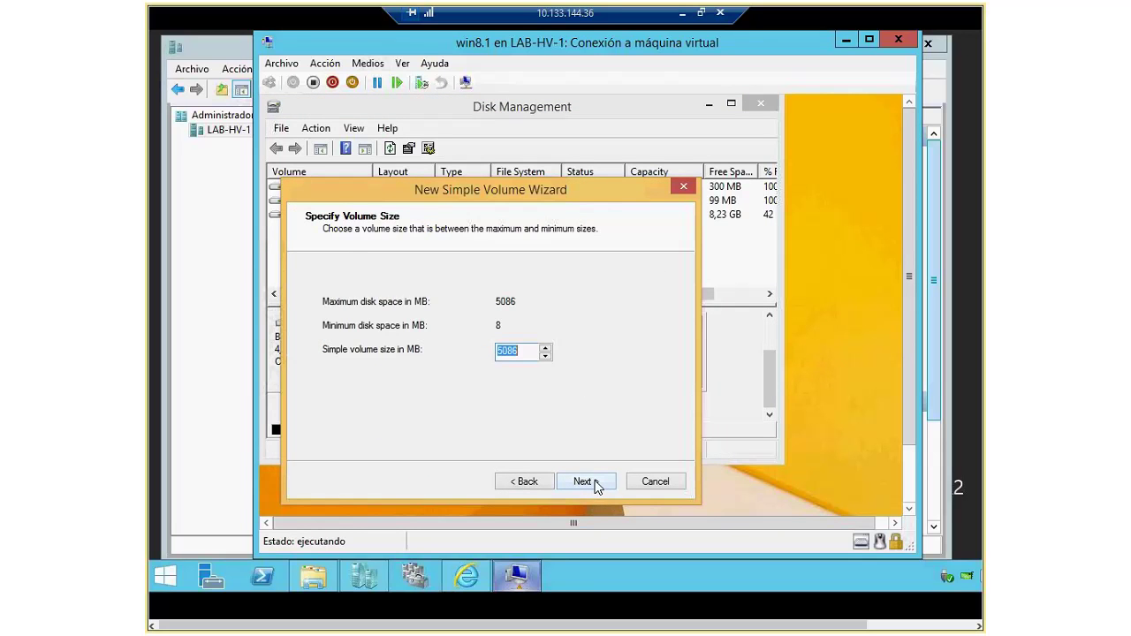
click(585, 482)
drag(528, 382, 441, 389)
text(disco2)
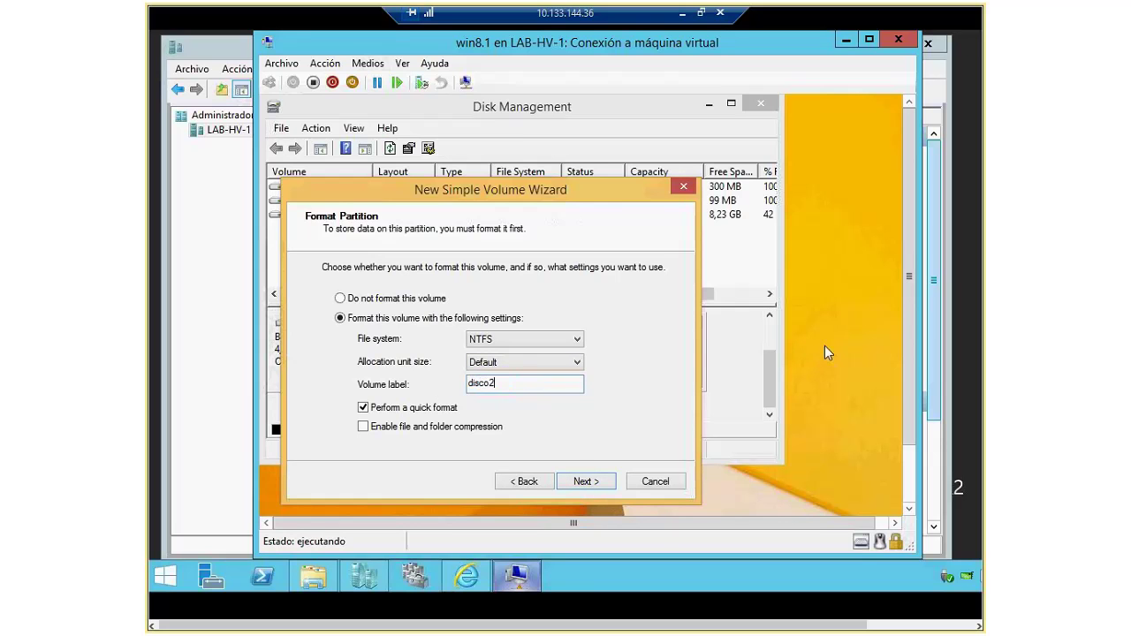
click(585, 481)
click(585, 482)
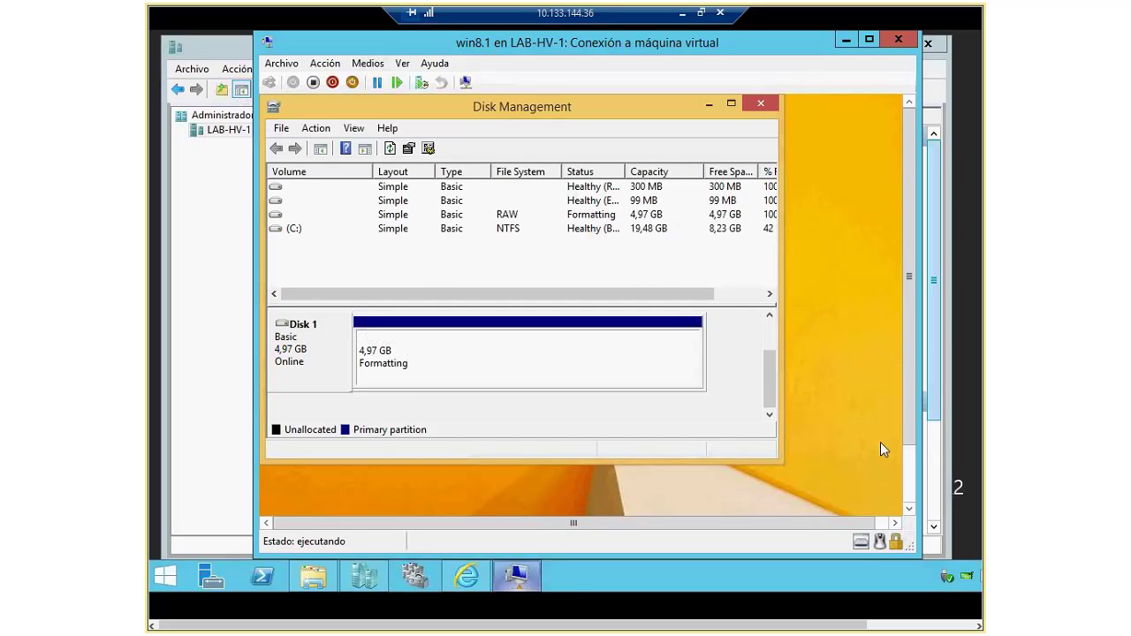
click(907, 479)
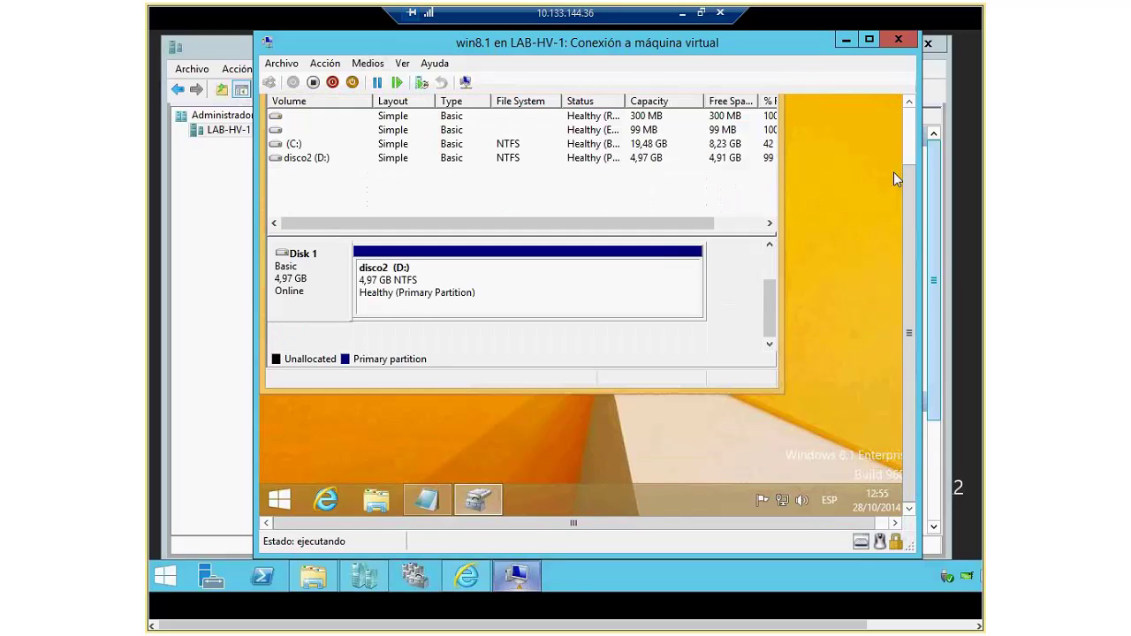
click(910, 119)
click(759, 103)
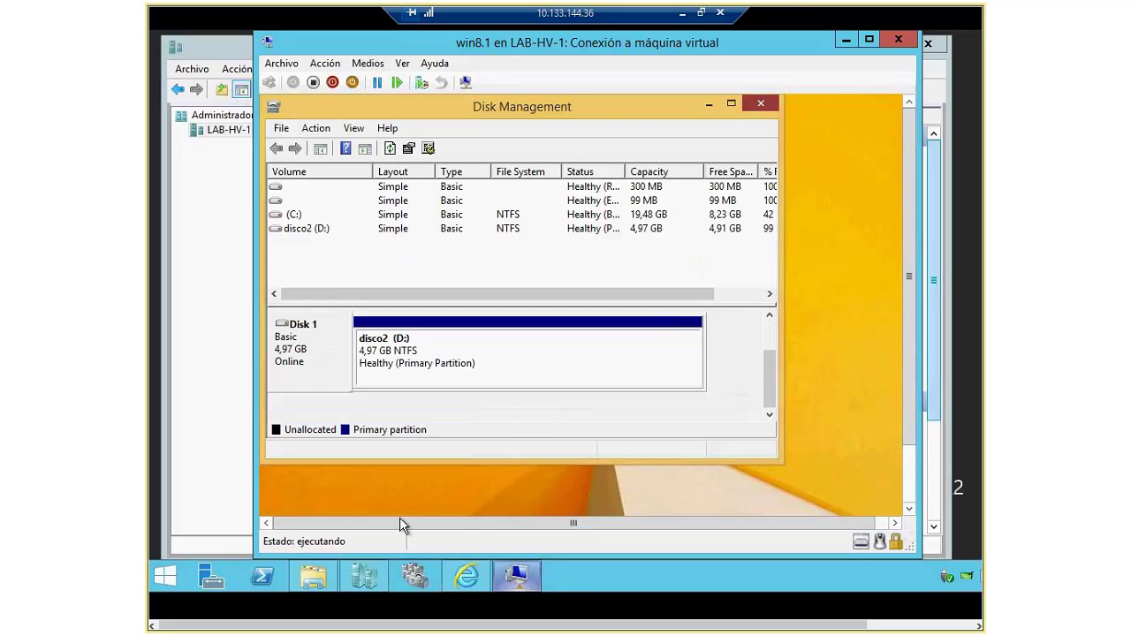
Step: Cut the gti file from the VM desktop and paste it into disco2 (D:)
drag(911, 276, 910, 333)
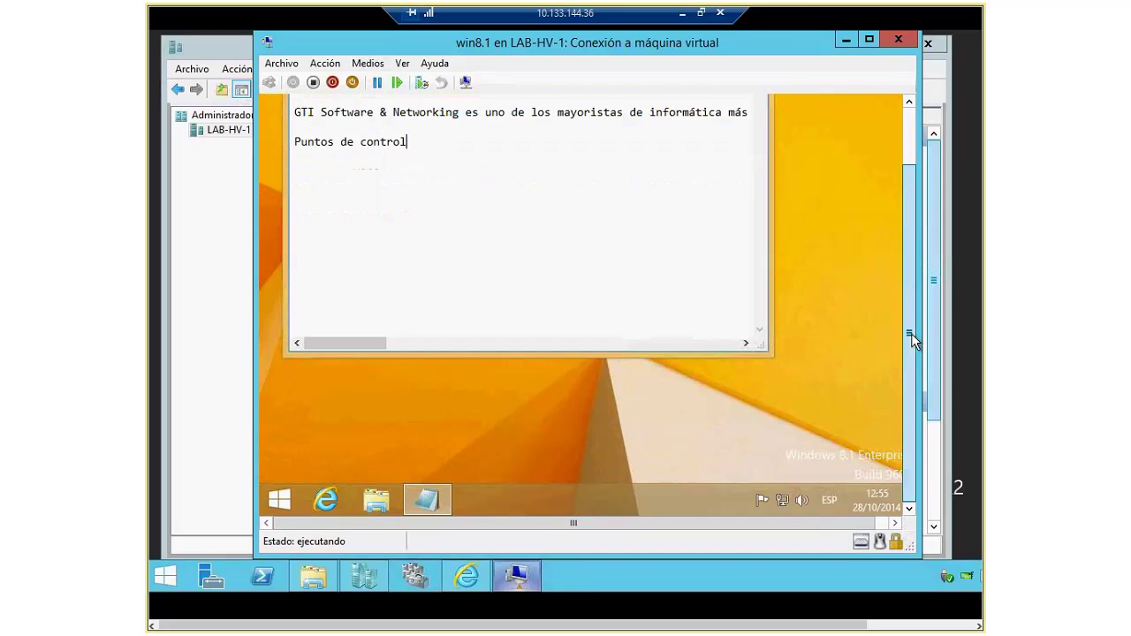
click(367, 491)
click(459, 344)
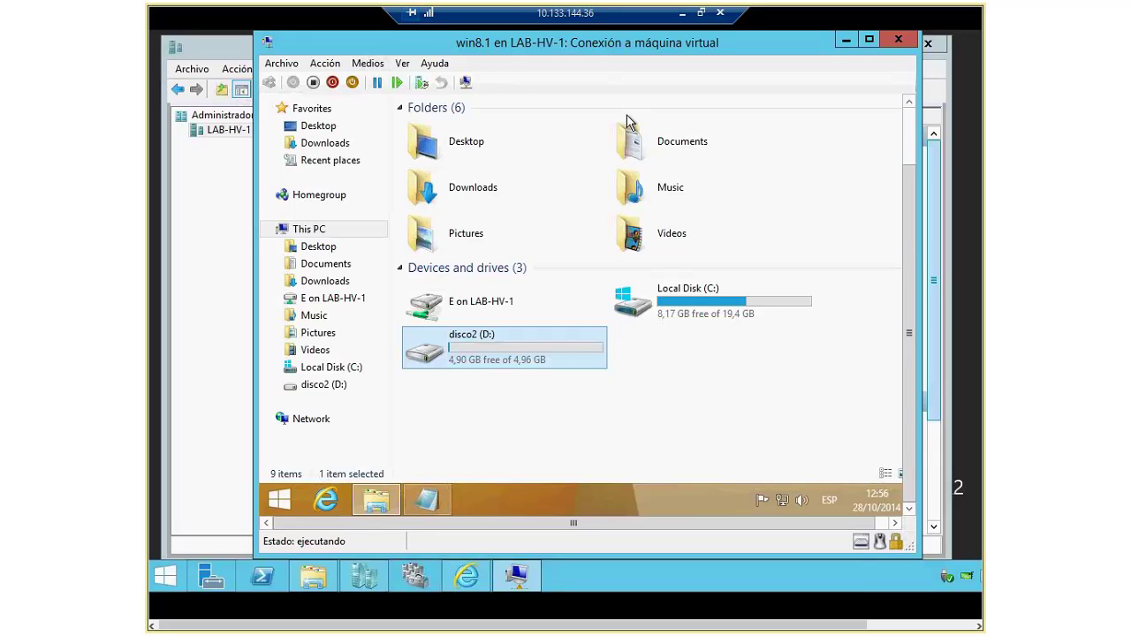
double_click(513, 340)
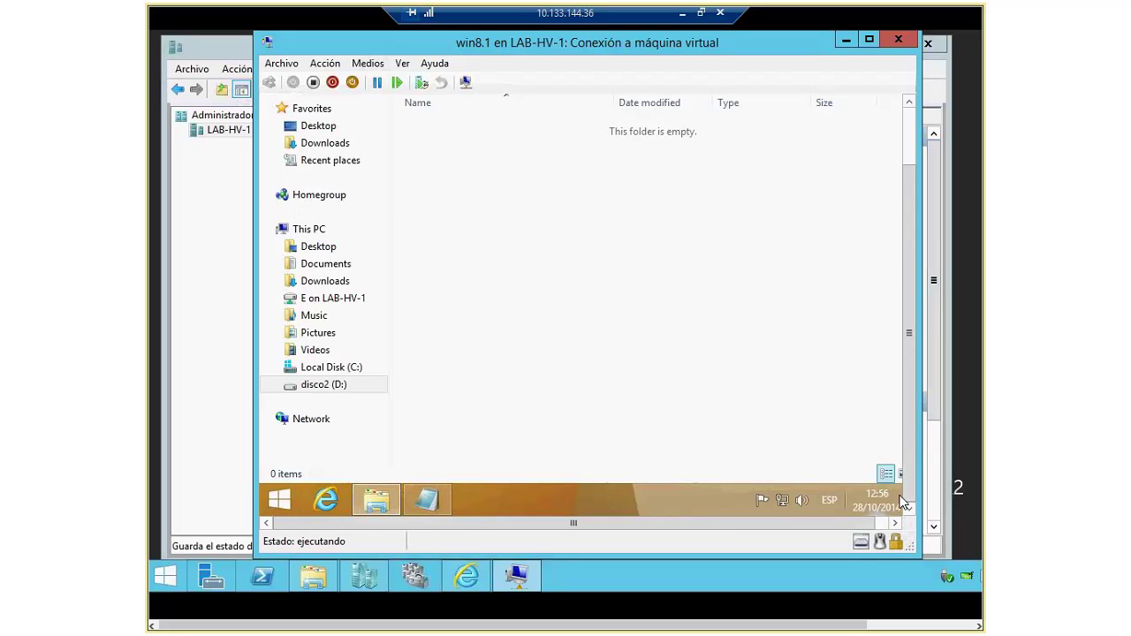
click(895, 523)
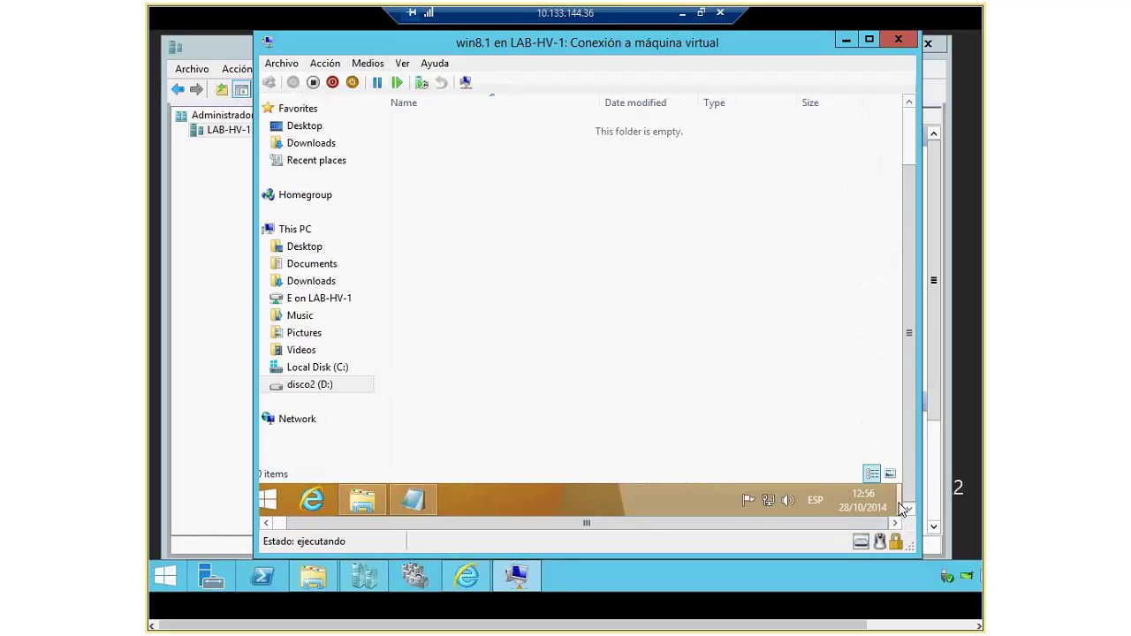
click(901, 508)
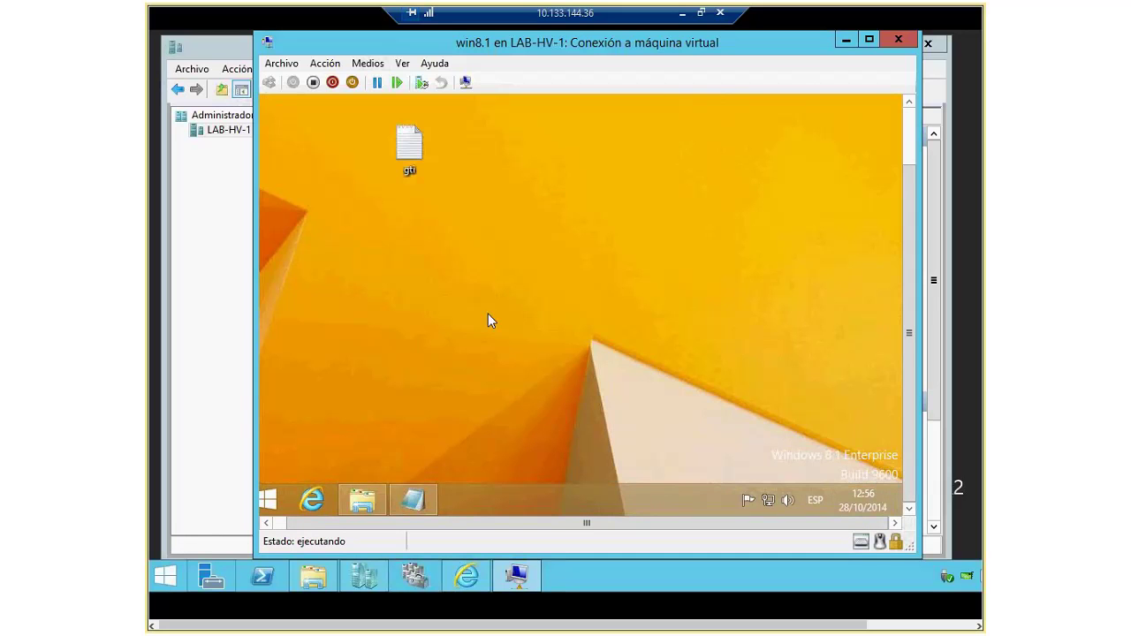
right_click(411, 141)
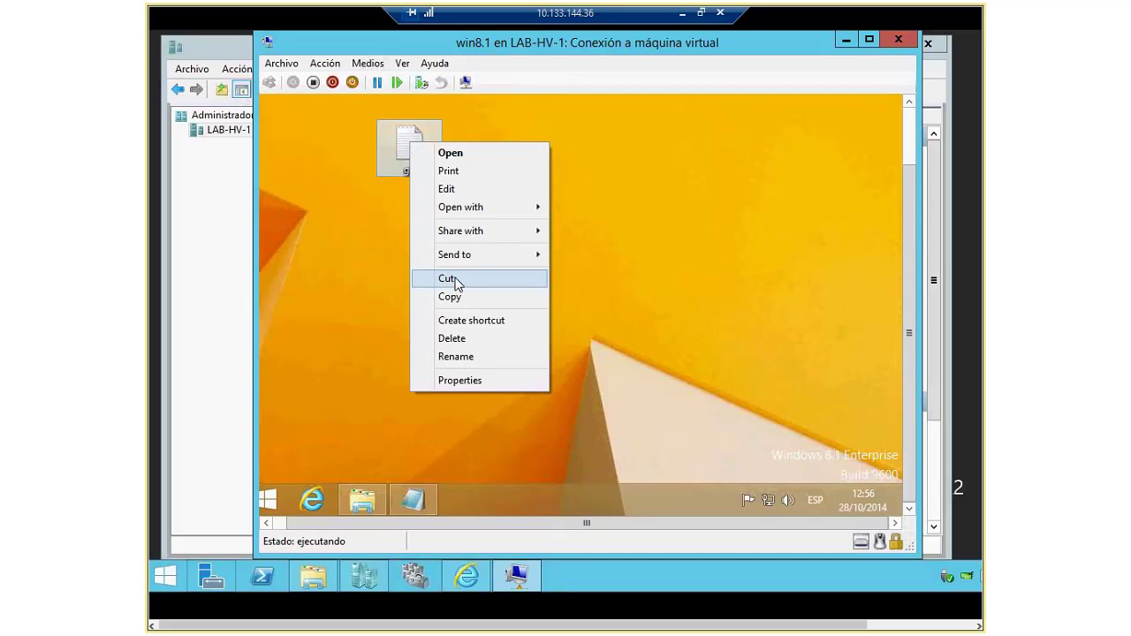
click(456, 281)
click(362, 500)
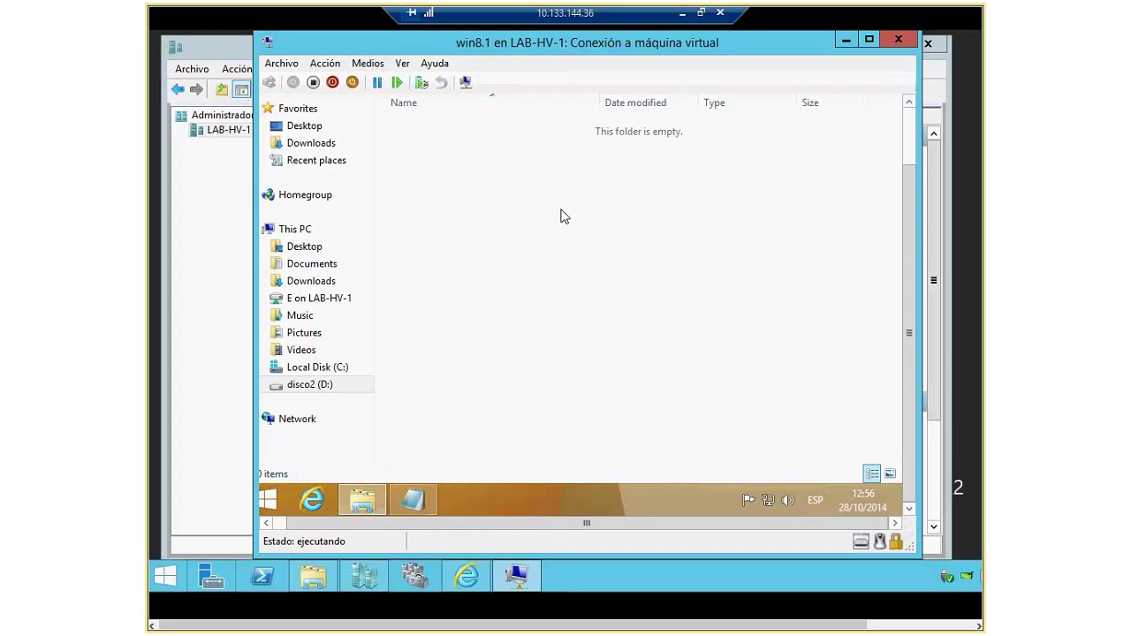
right_click(532, 164)
click(584, 276)
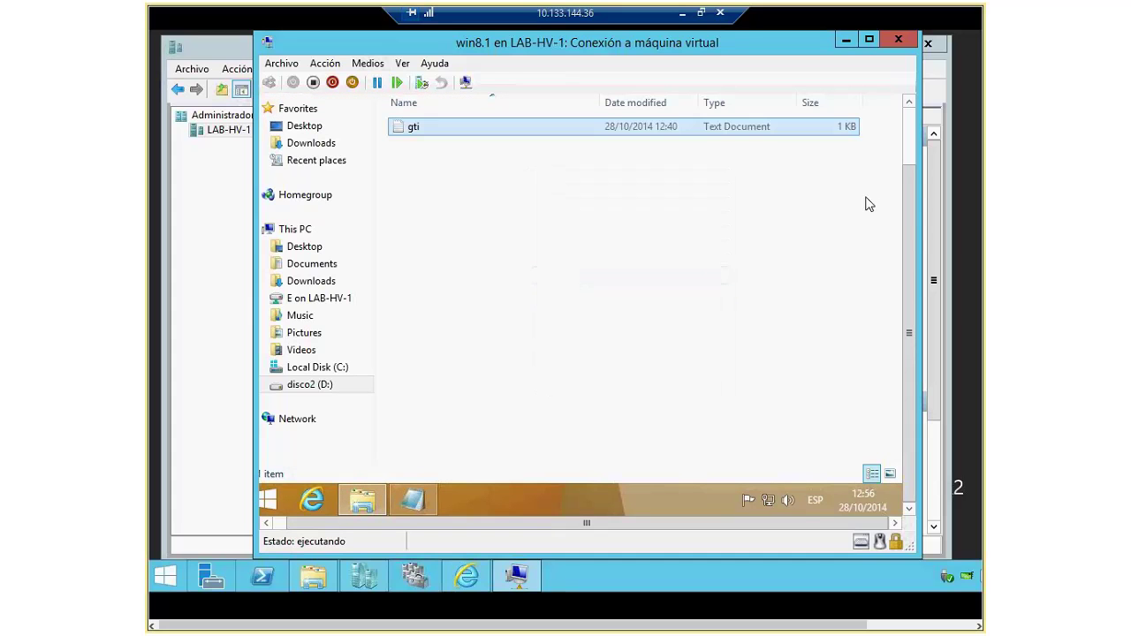
Step: Add the line "copiado en disco 2" to the gti note, then close Notepad and Explorer
drag(905, 220, 906, 164)
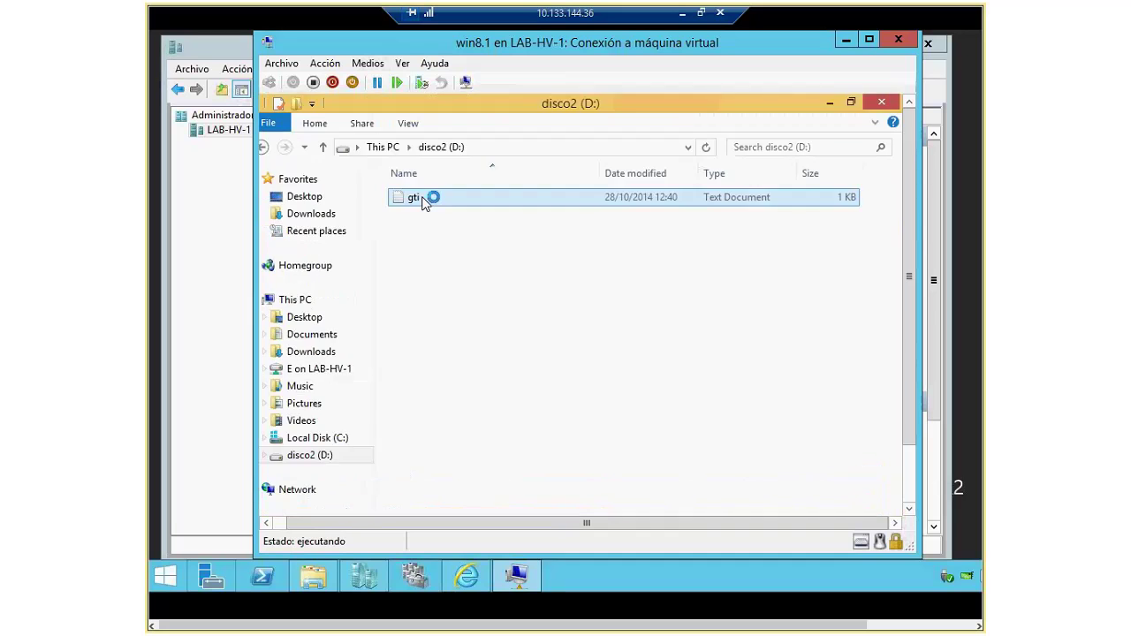
click(639, 244)
key(End)
key(Home)
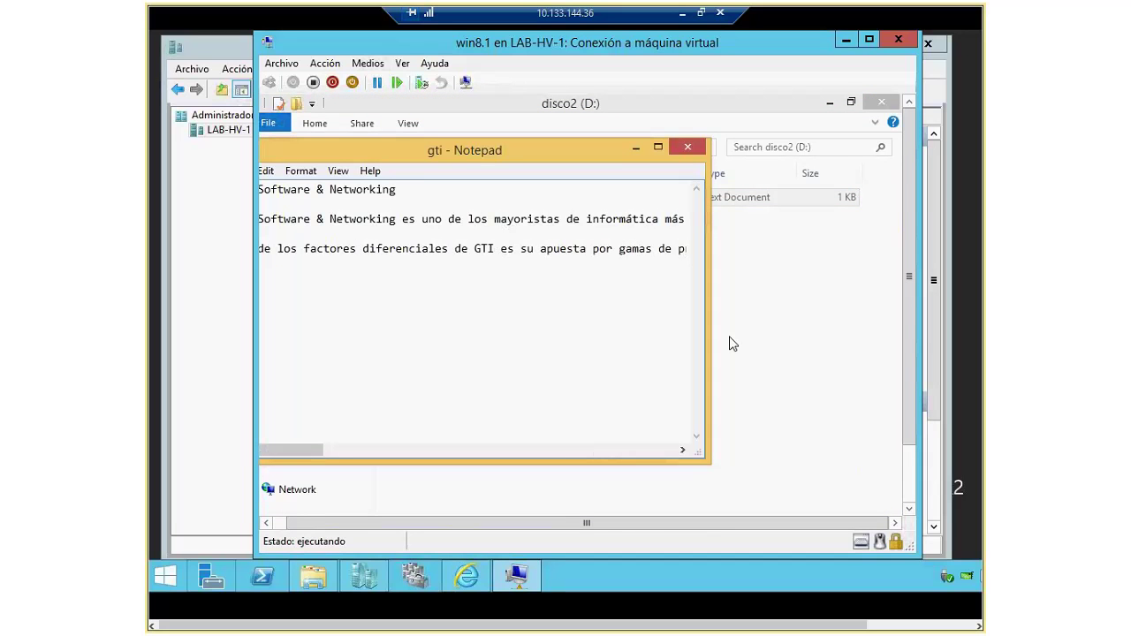
click(268, 523)
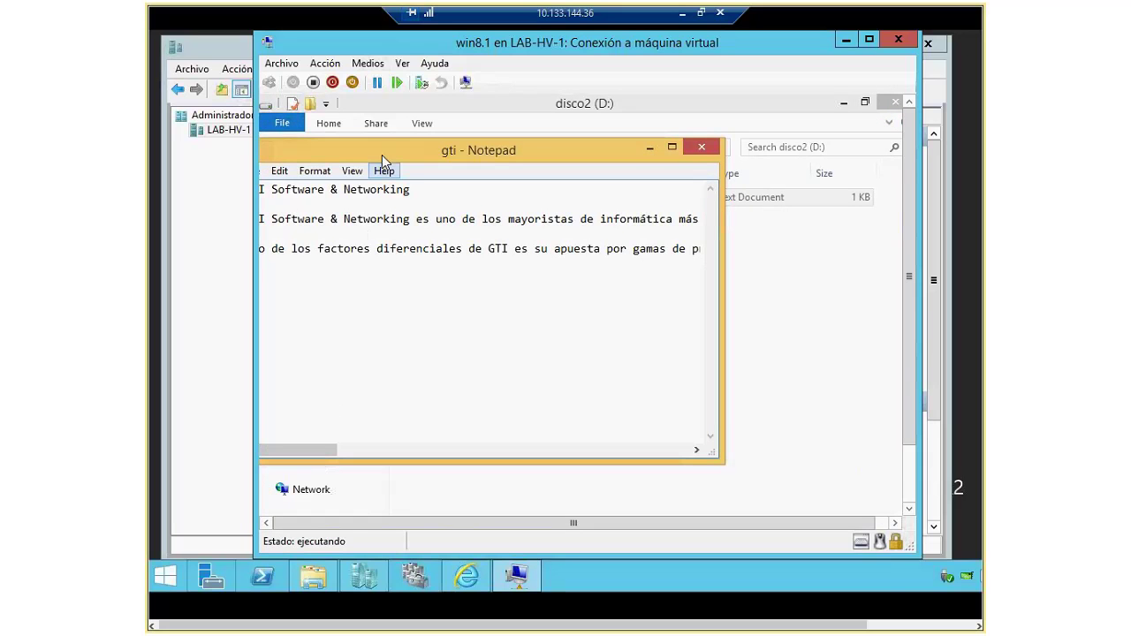
drag(382, 155, 519, 148)
click(450, 280)
text(copia)
key(BackSpace)
text(do en dis)
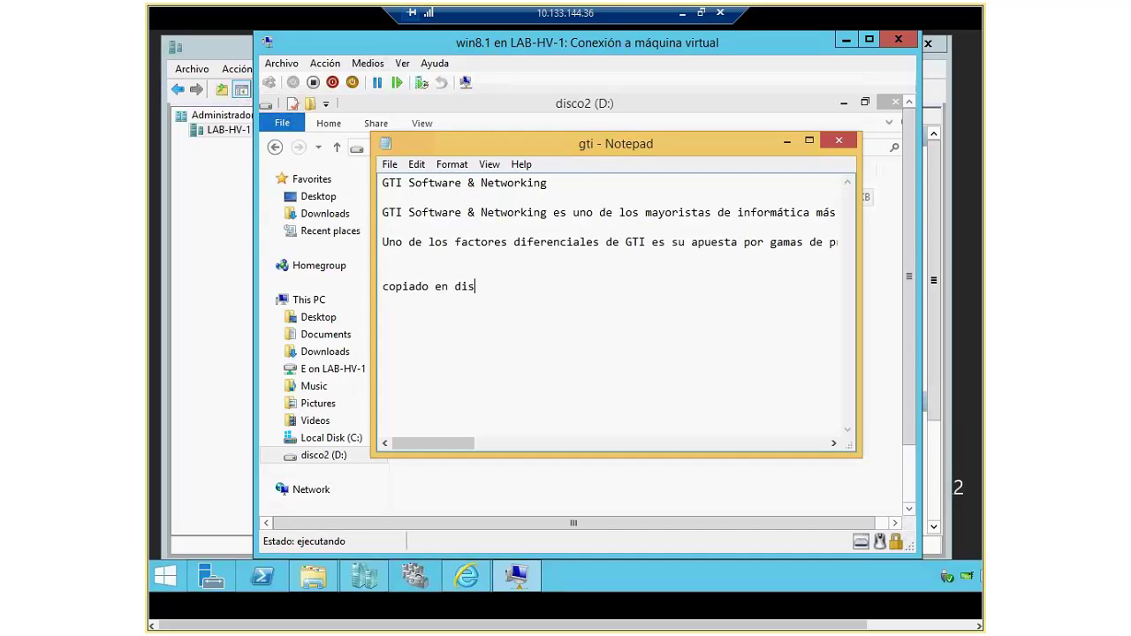
text(co 2)
click(838, 141)
click(895, 102)
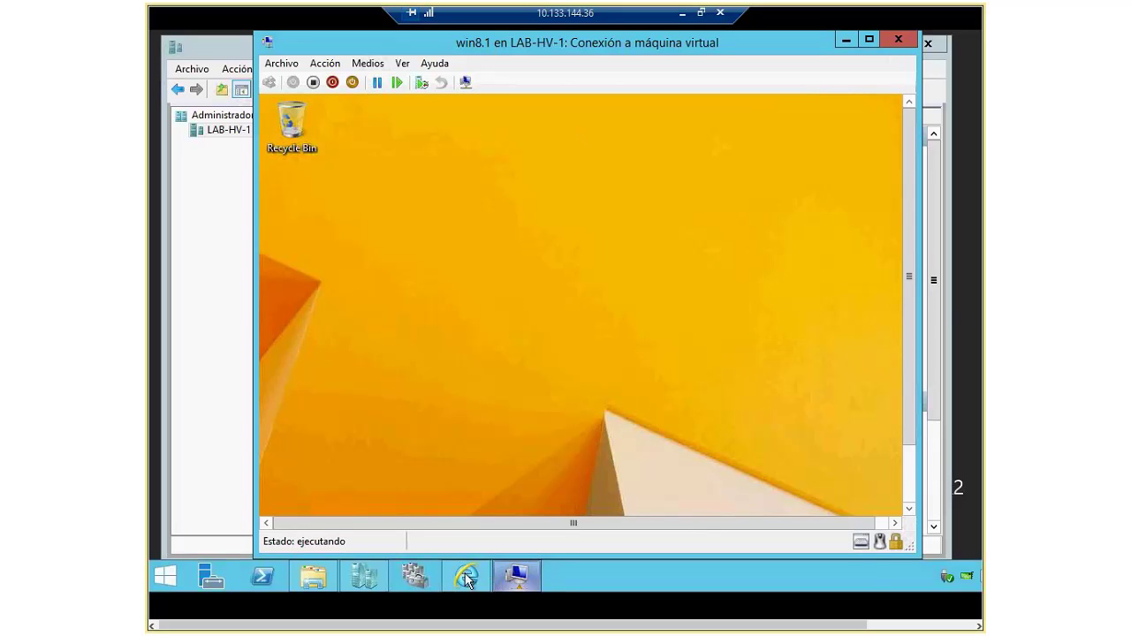
click(380, 574)
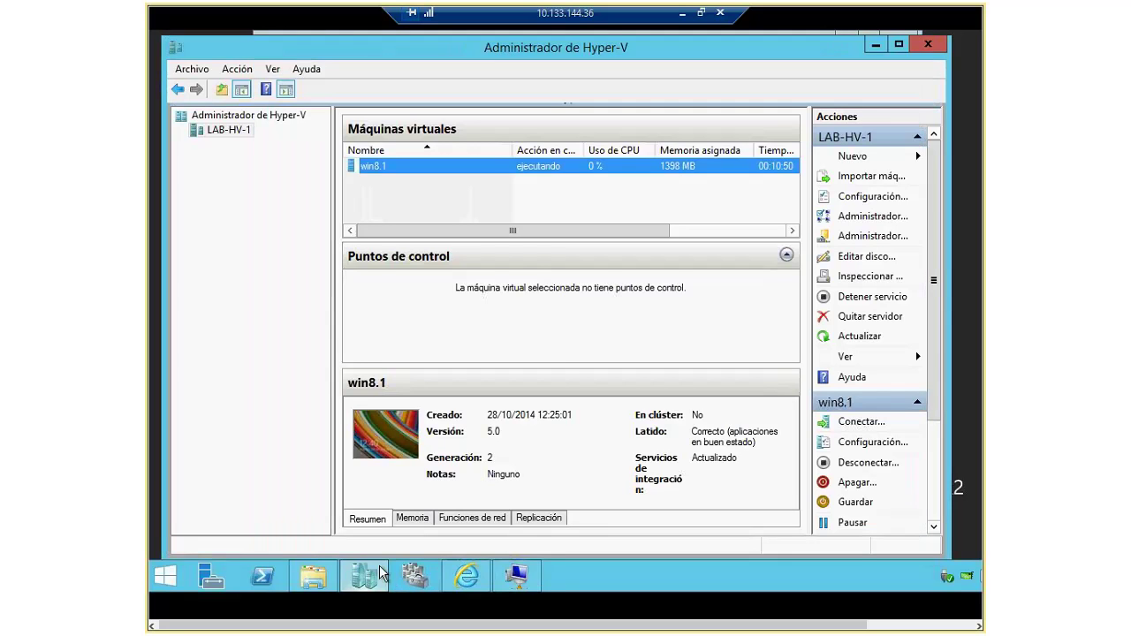
Step: Remove disk2.vhdx from win8.1's settings and check the guest's drives in File Explorer
right_click(391, 165)
click(477, 198)
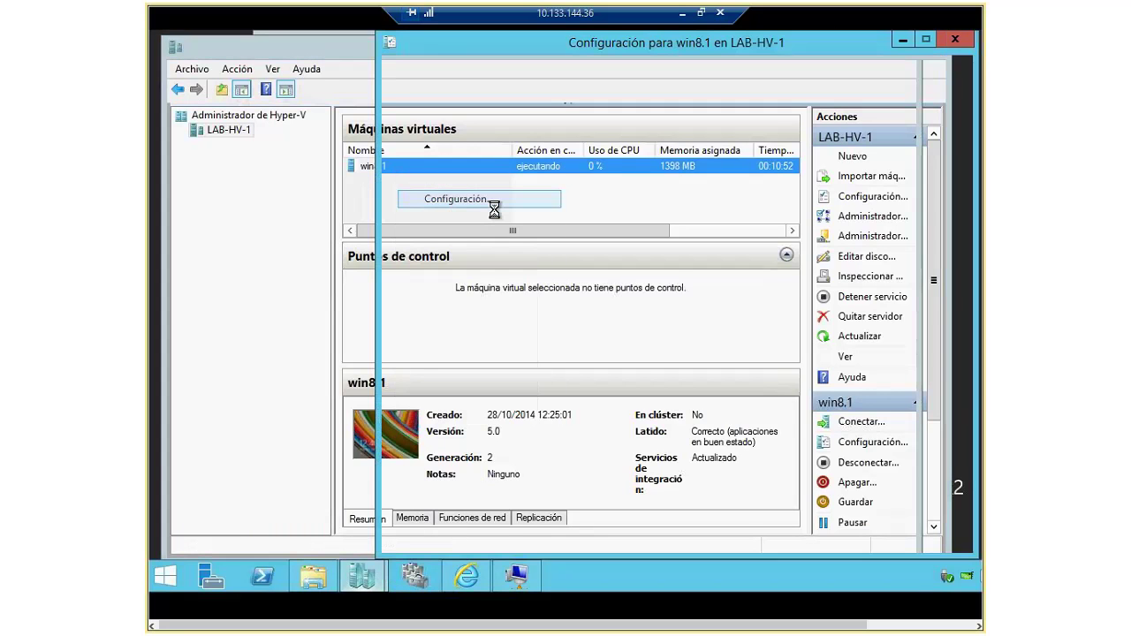
click(529, 250)
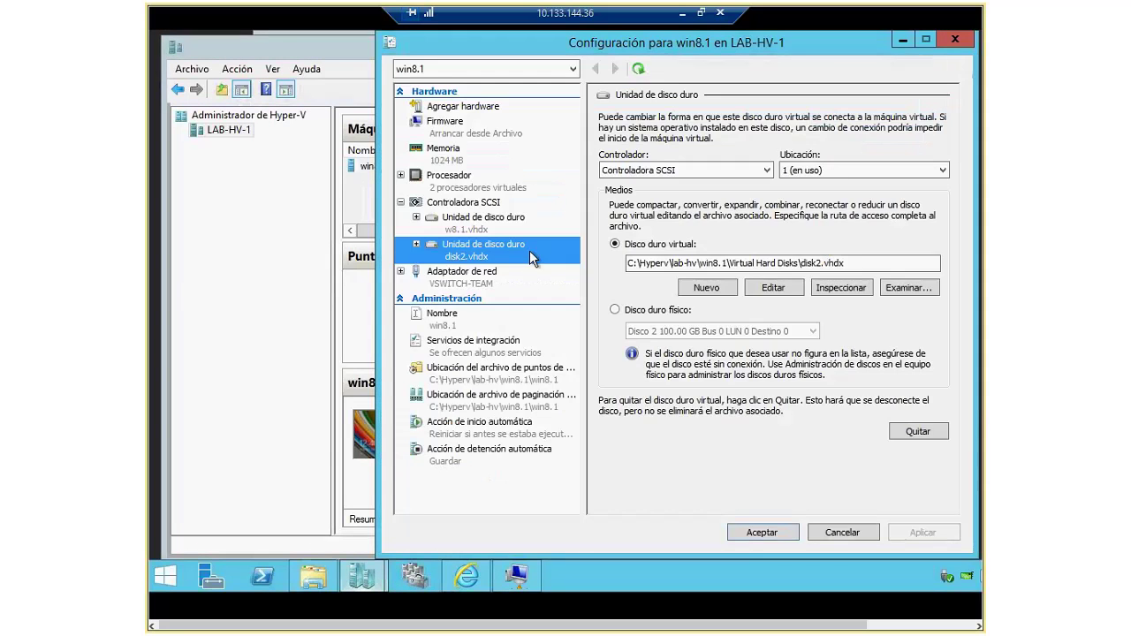
click(919, 432)
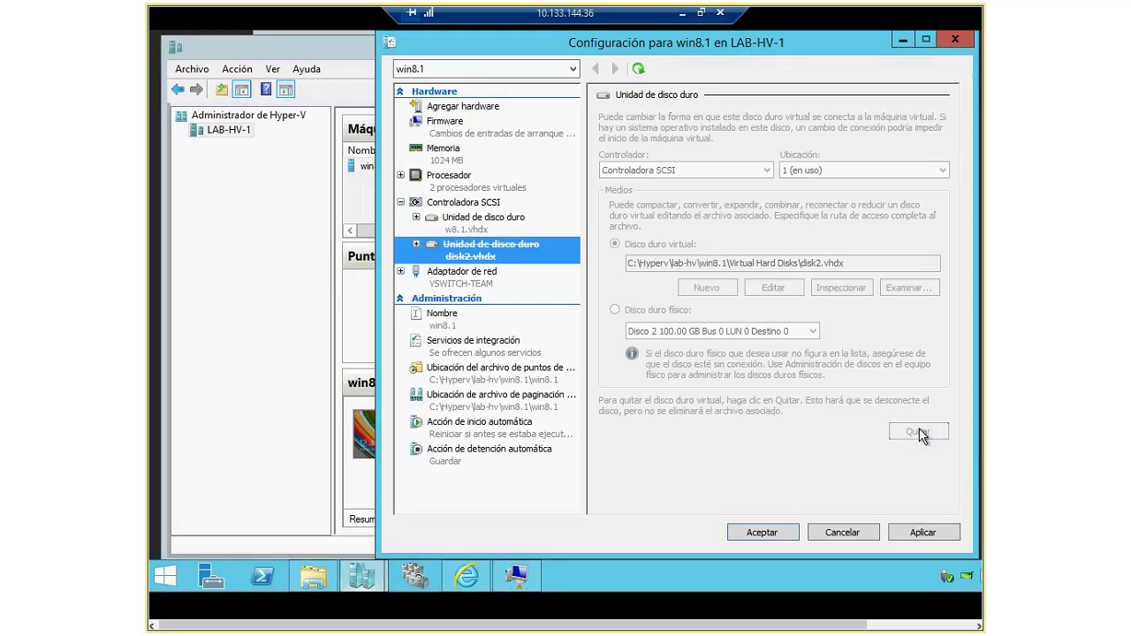
click(763, 532)
double_click(504, 172)
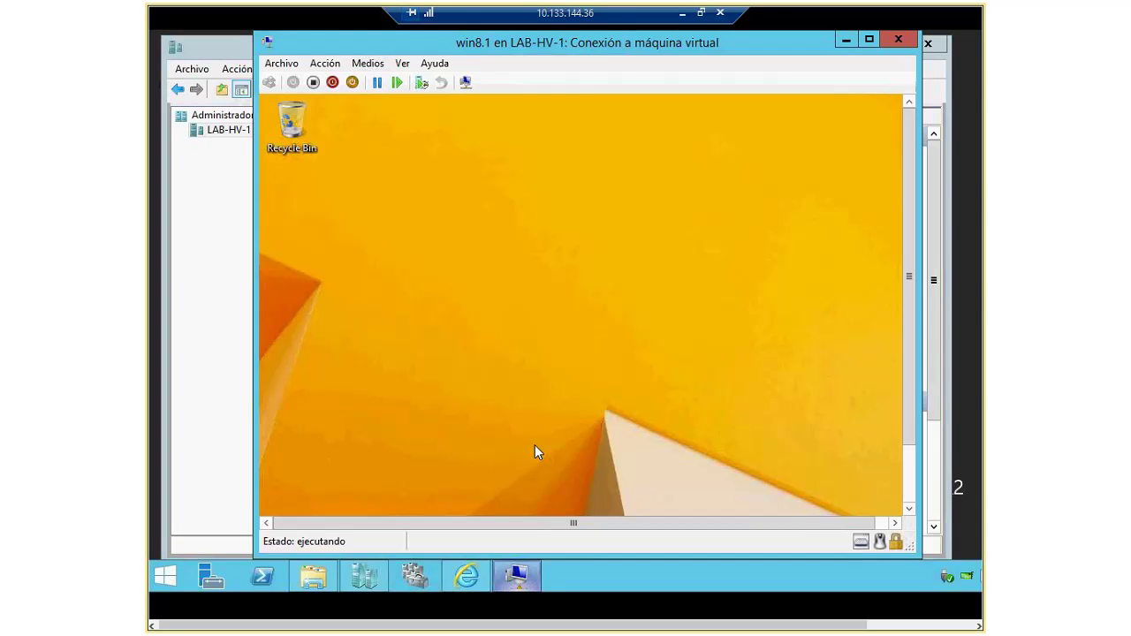
scroll(915, 389, down, 2)
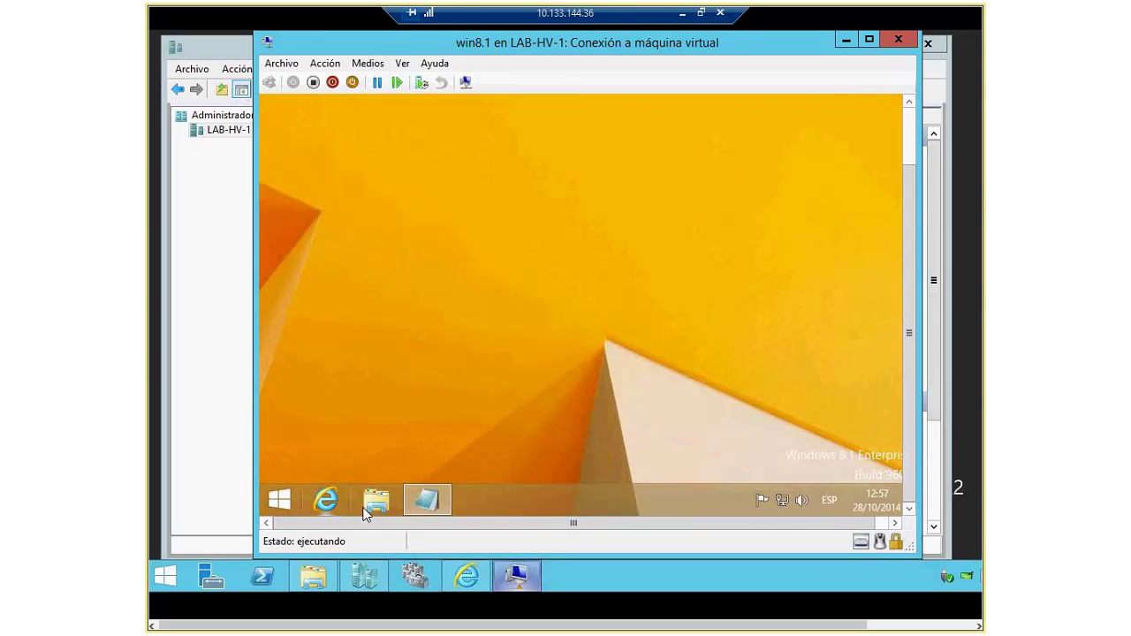
click(369, 509)
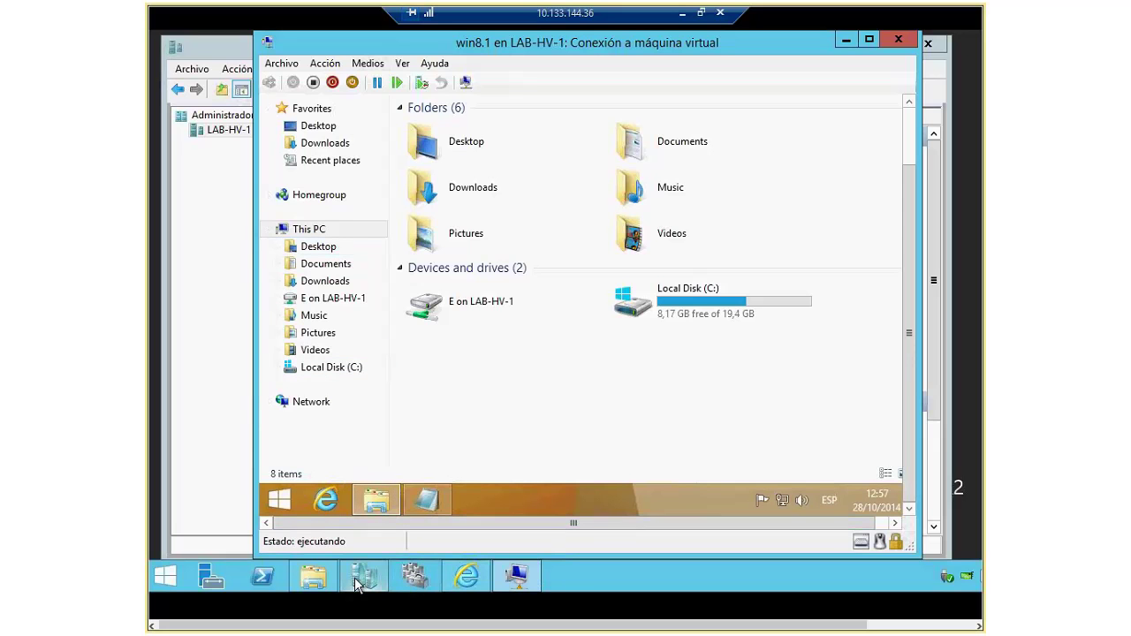
Step: Confirm disk2 still exists in the host's C:\Hyperv\lab-hv\win8.1\Virtual Hard Disks folder
click(313, 576)
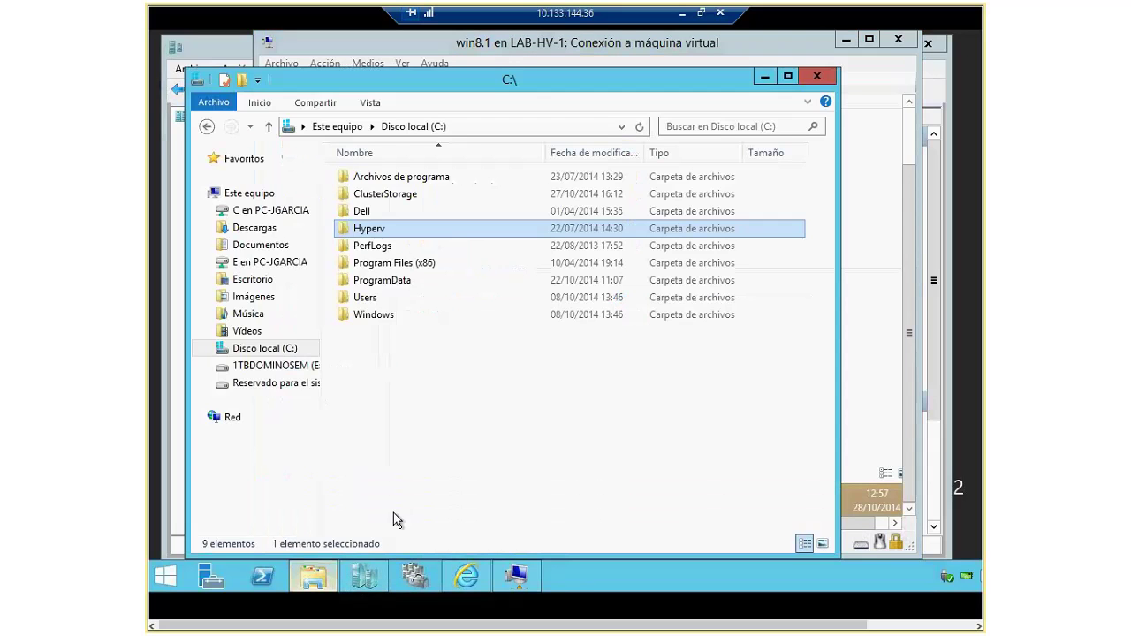
double_click(395, 230)
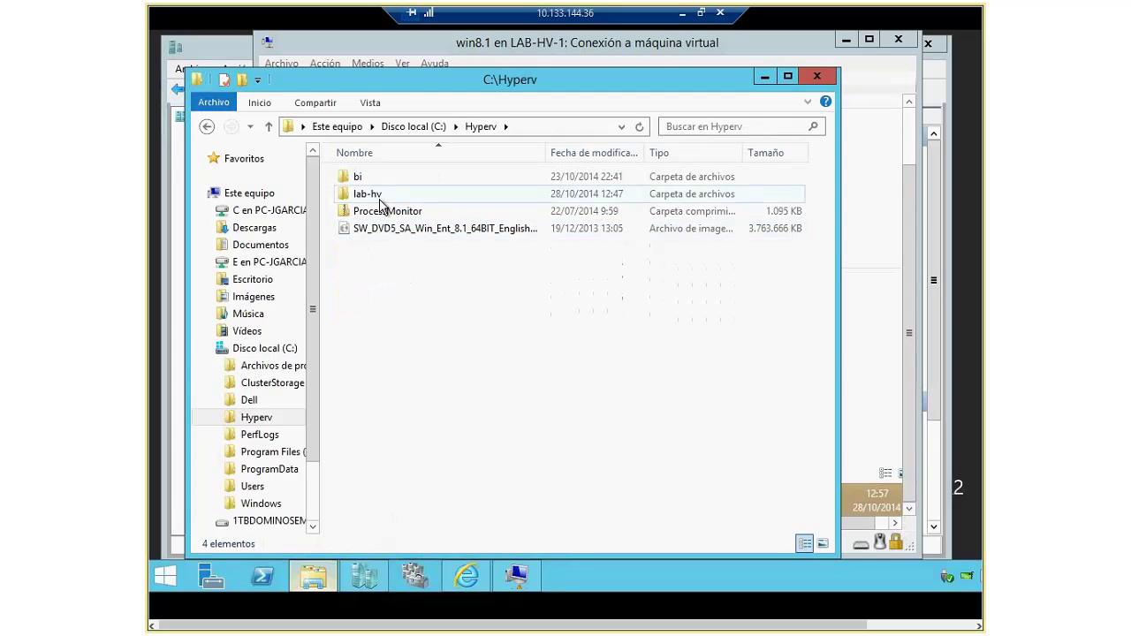
double_click(380, 196)
double_click(374, 210)
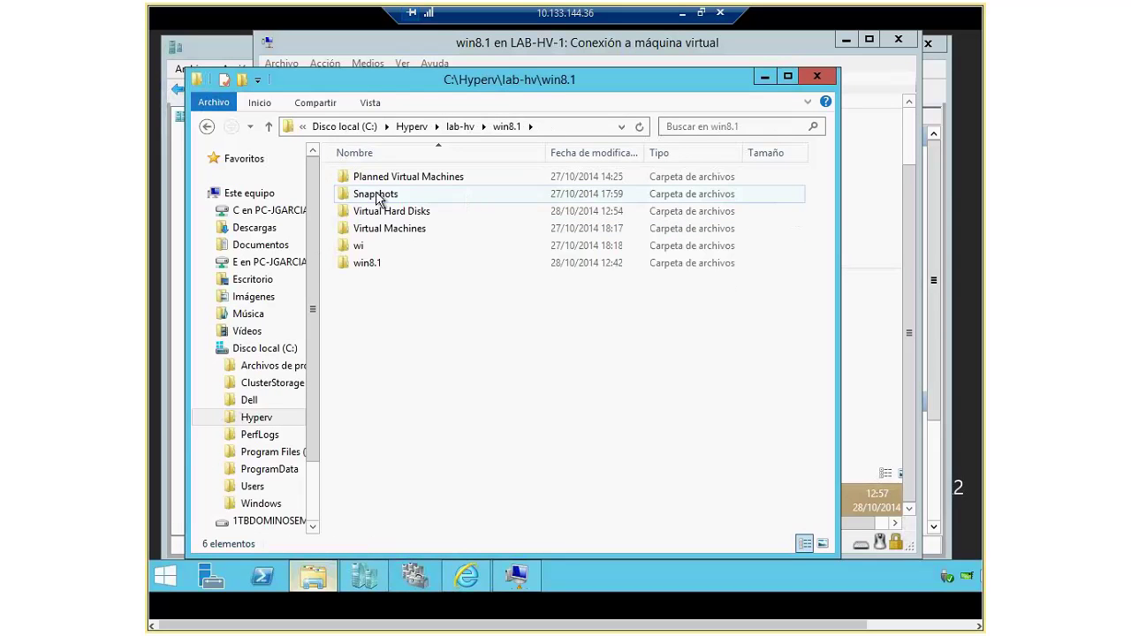
double_click(385, 212)
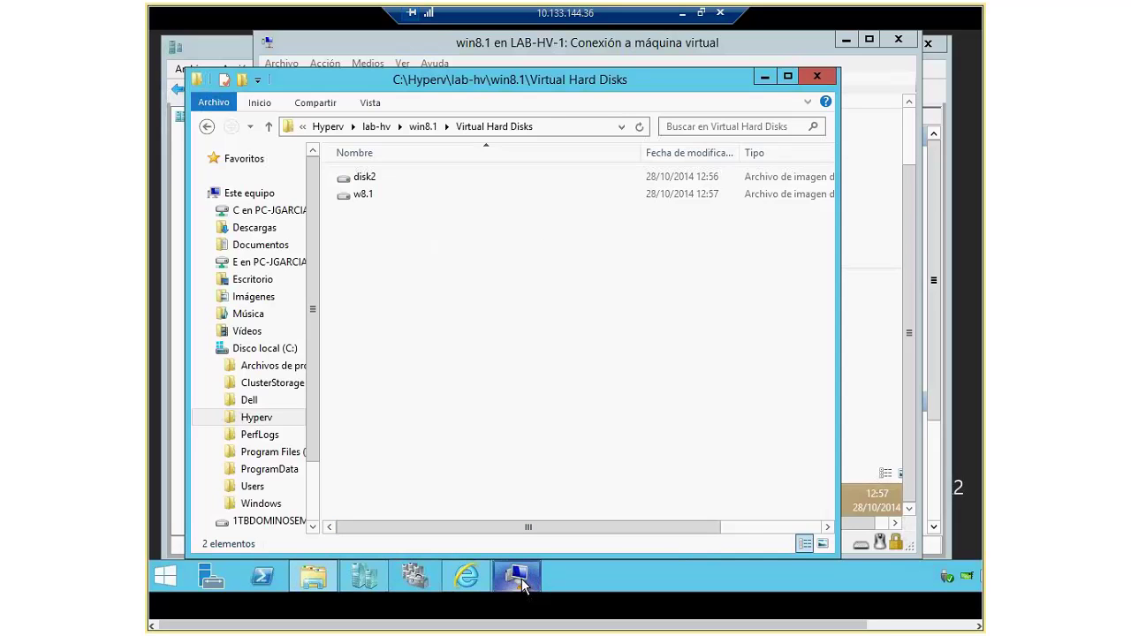
click(379, 581)
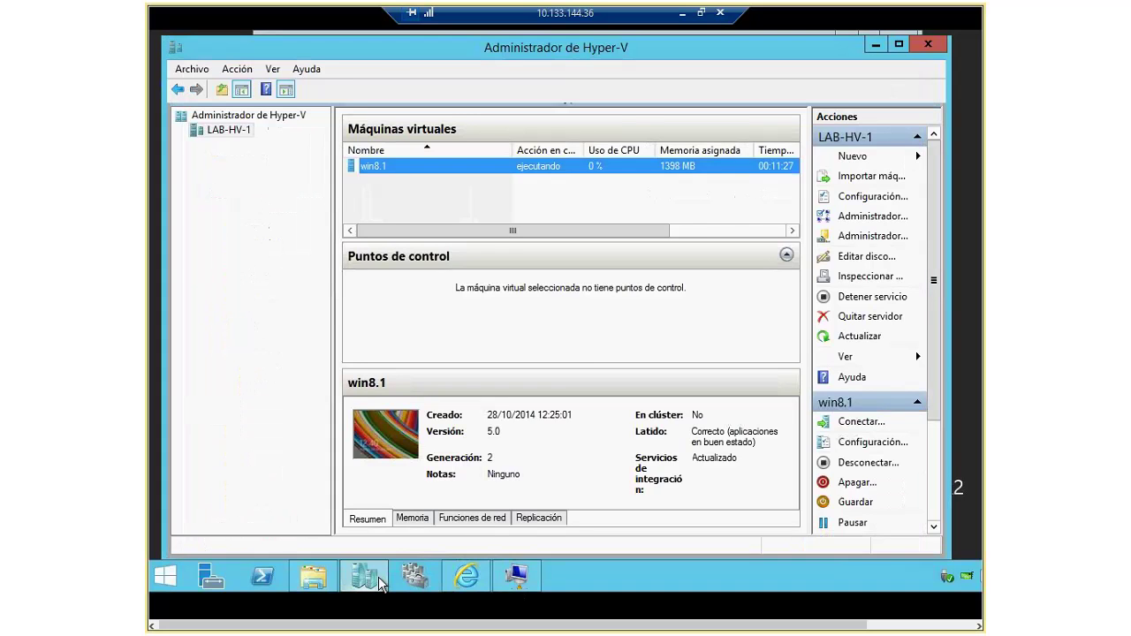
Step: Add a SCSI hard drive to win8.1 using the existing disk2.vhdx from Virtual Hard Disks
right_click(394, 165)
click(449, 191)
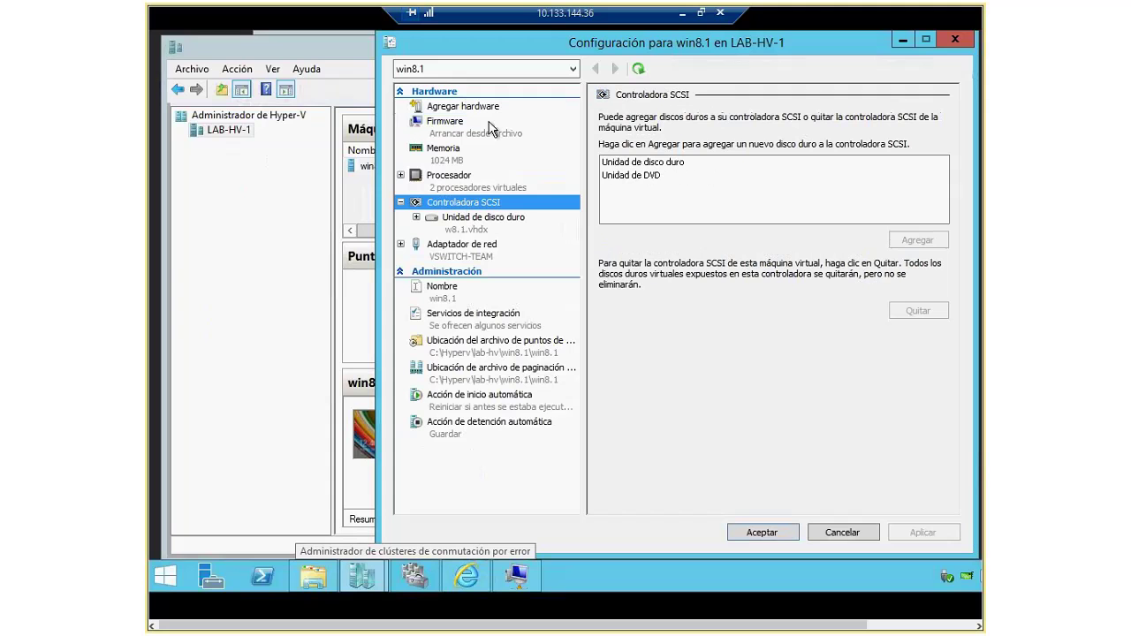
click(650, 163)
click(919, 241)
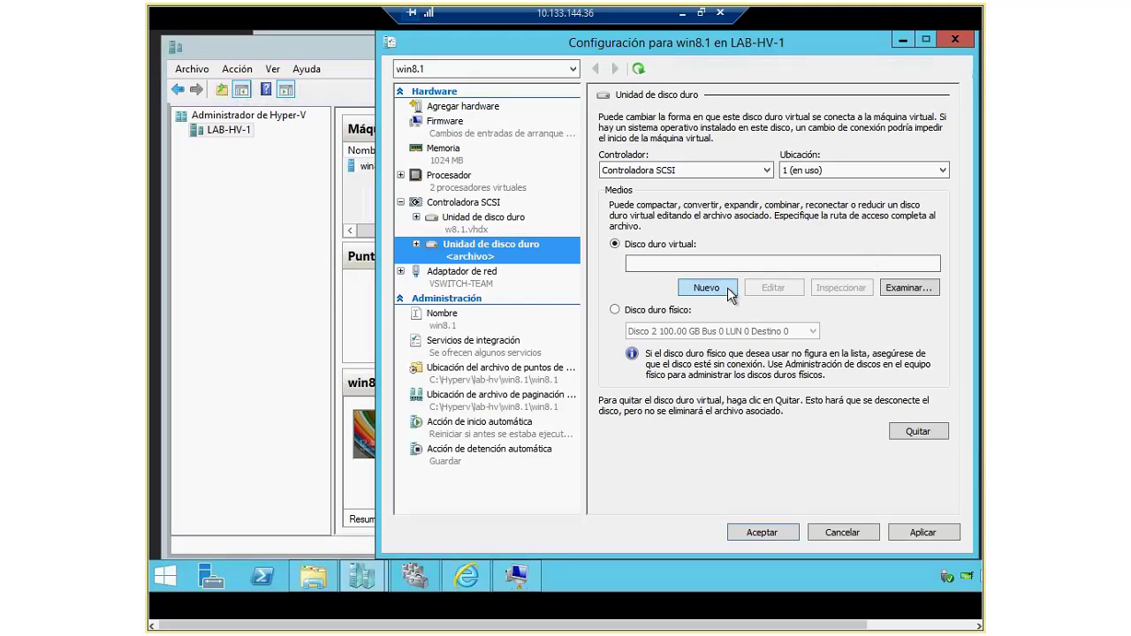
click(908, 288)
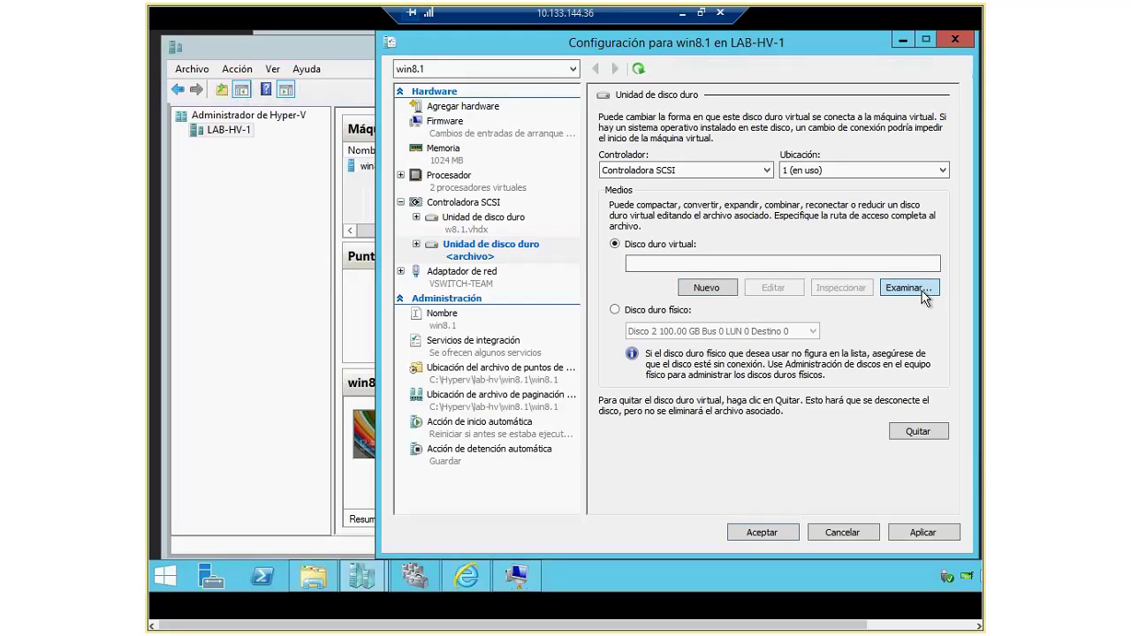
double_click(561, 205)
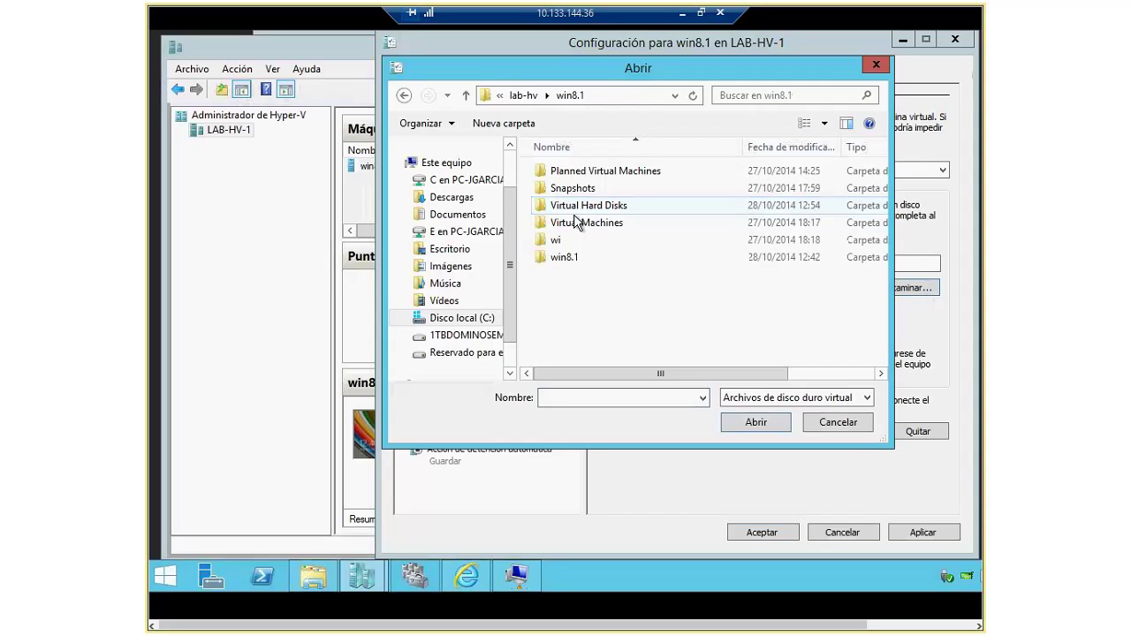
double_click(575, 207)
click(561, 171)
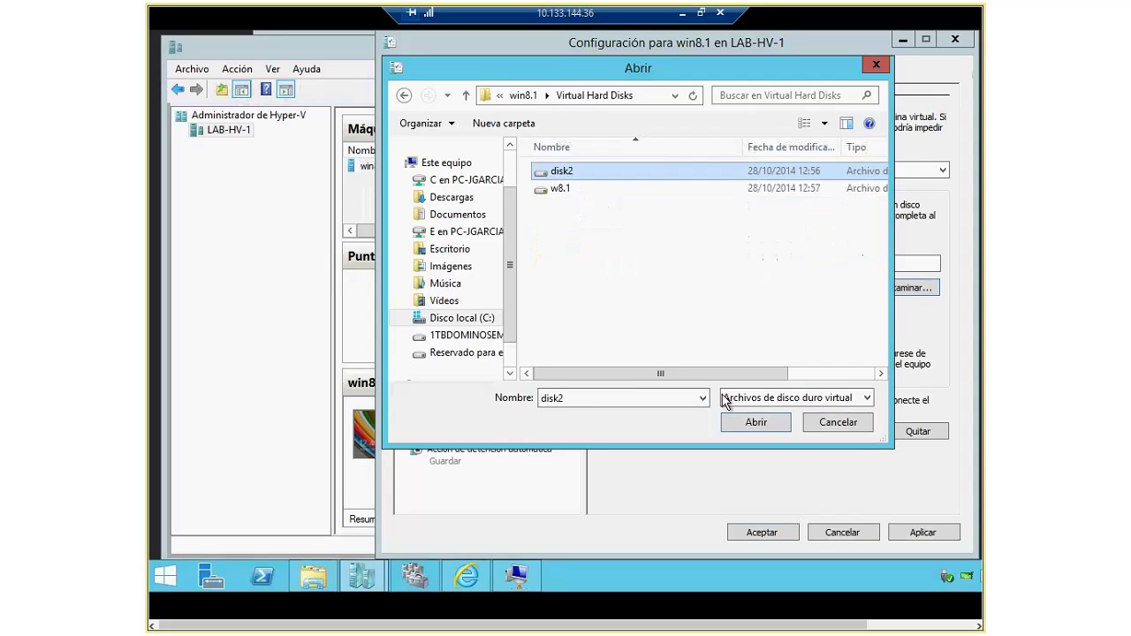
click(756, 422)
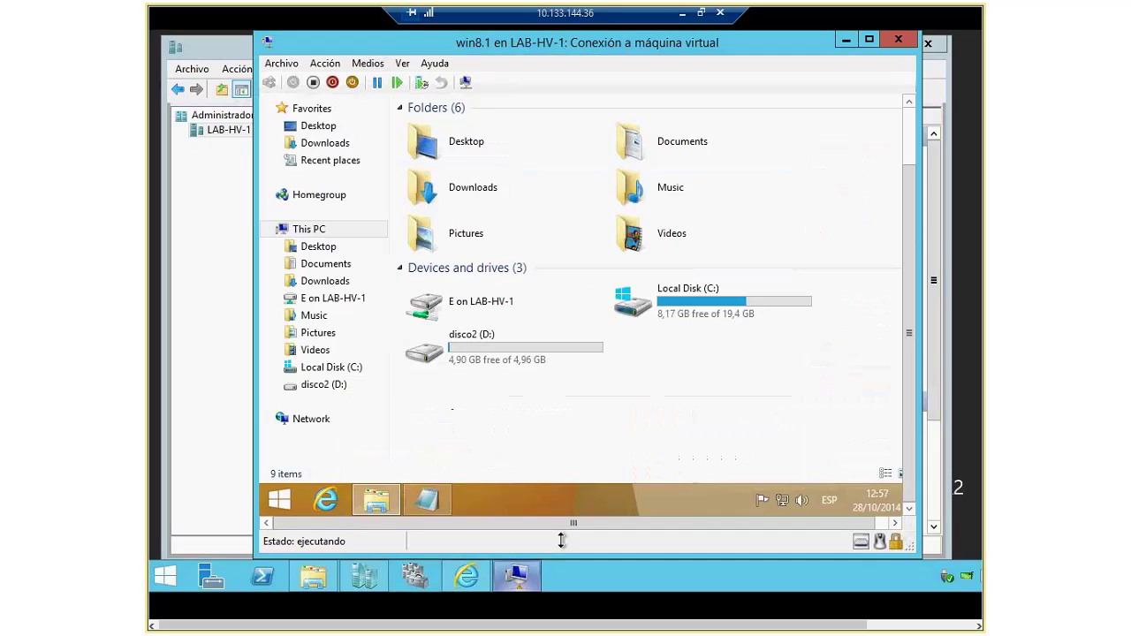
Step: Open disco2 (D:) and the gti note in the VM to verify its text
double_click(424, 351)
double_click(422, 128)
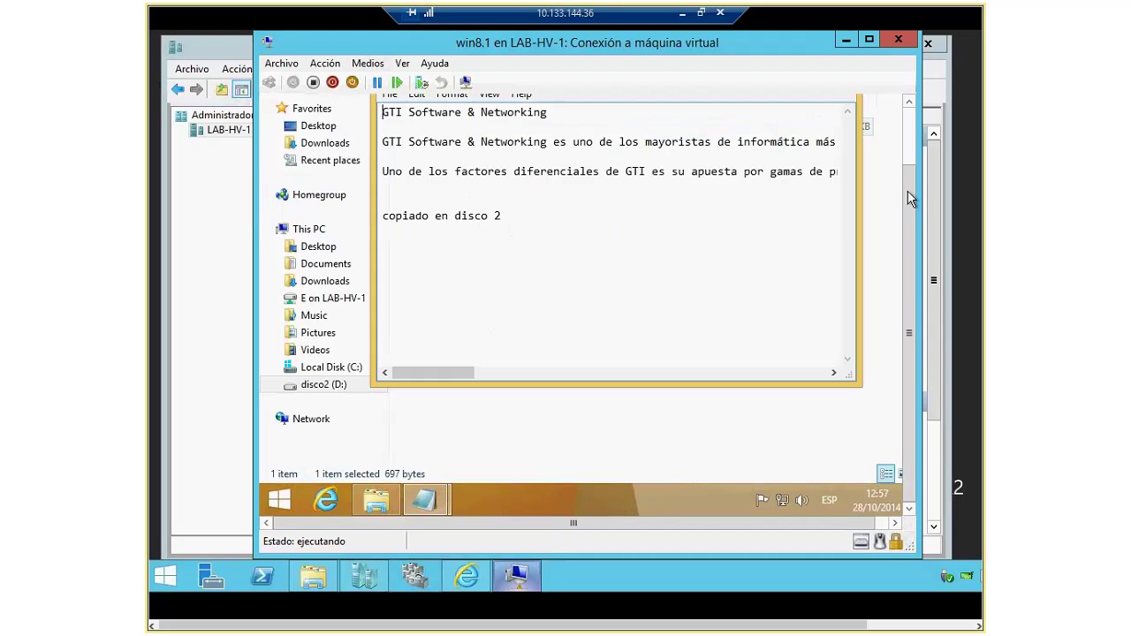
drag(908, 190, 907, 134)
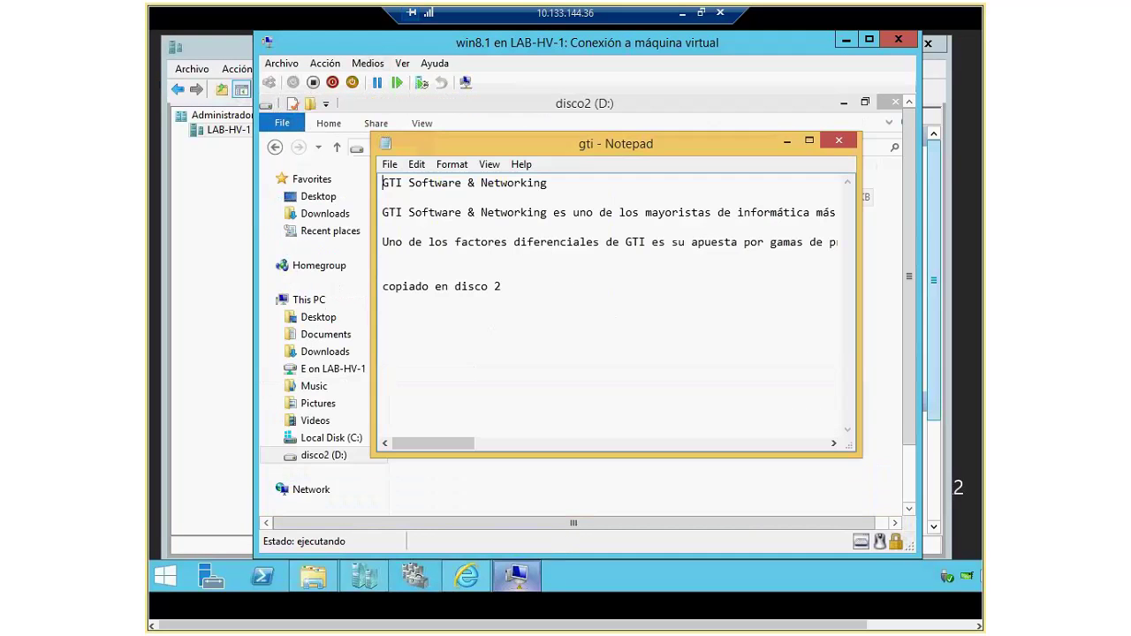
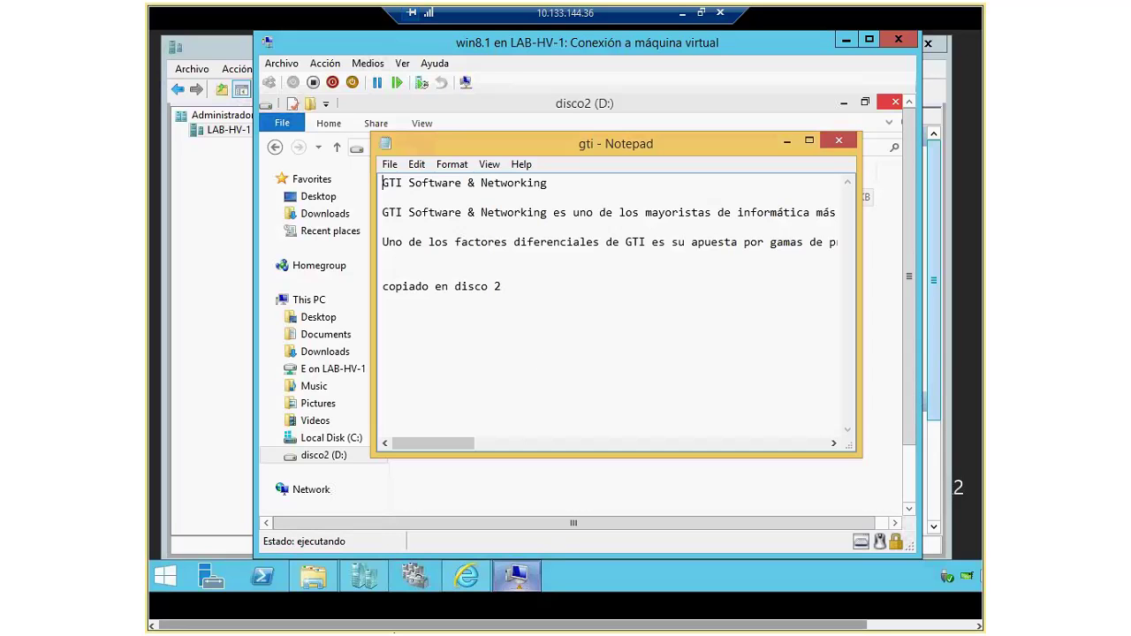
Step: Bring the offline 5 GB Disco 3 online in Disk Management to expose the Quorum (G:) volume
right_click(166, 582)
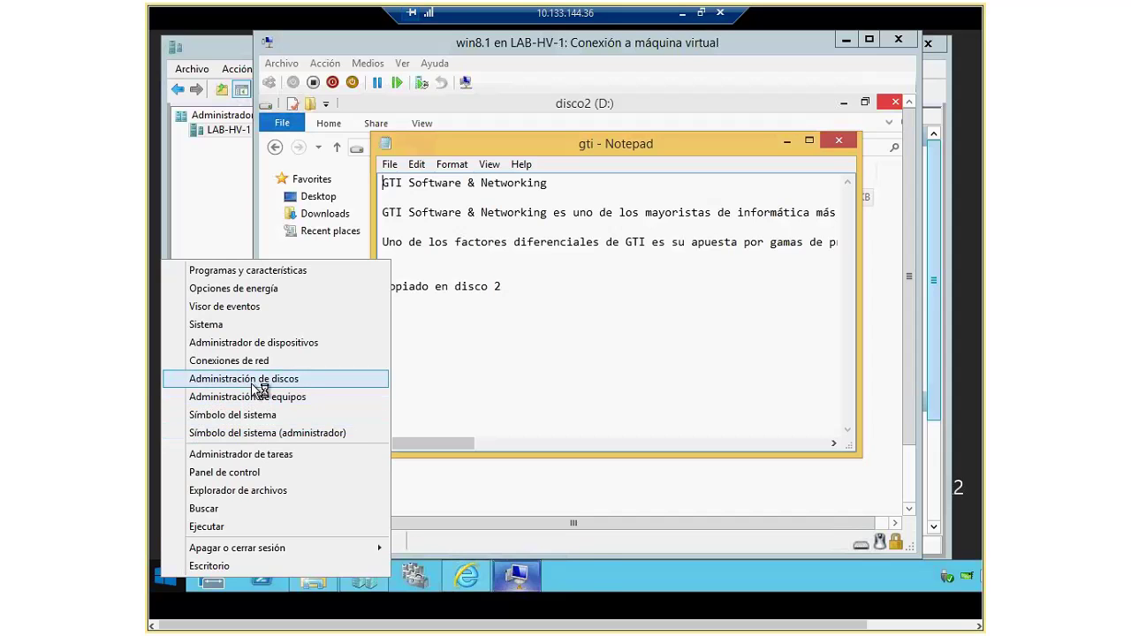
click(253, 380)
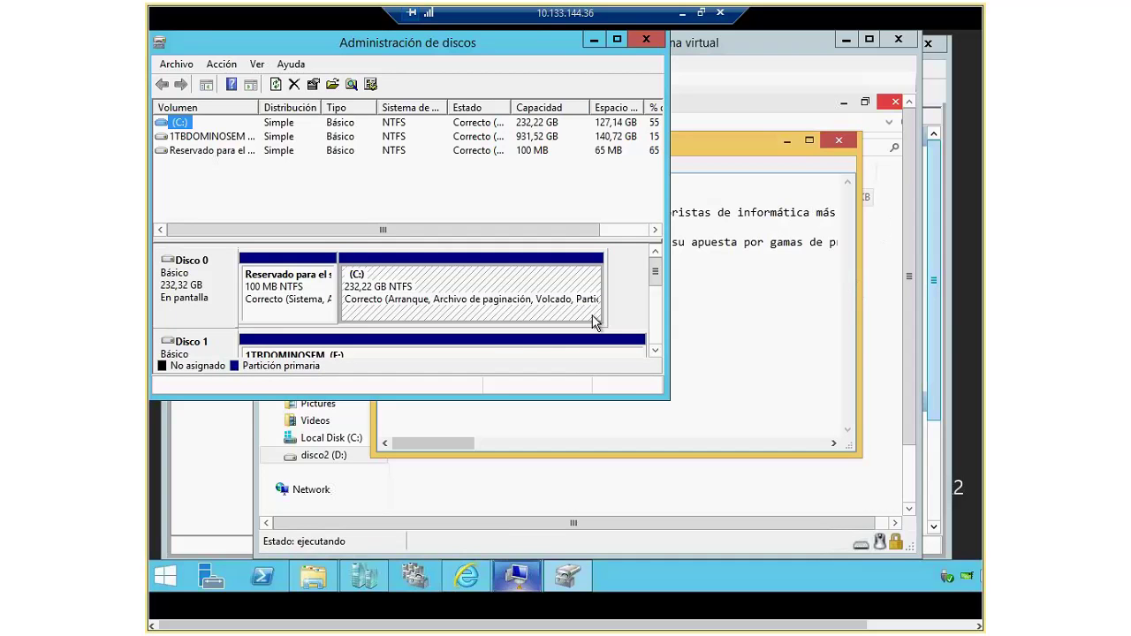
click(655, 350)
click(655, 350)
click(654, 349)
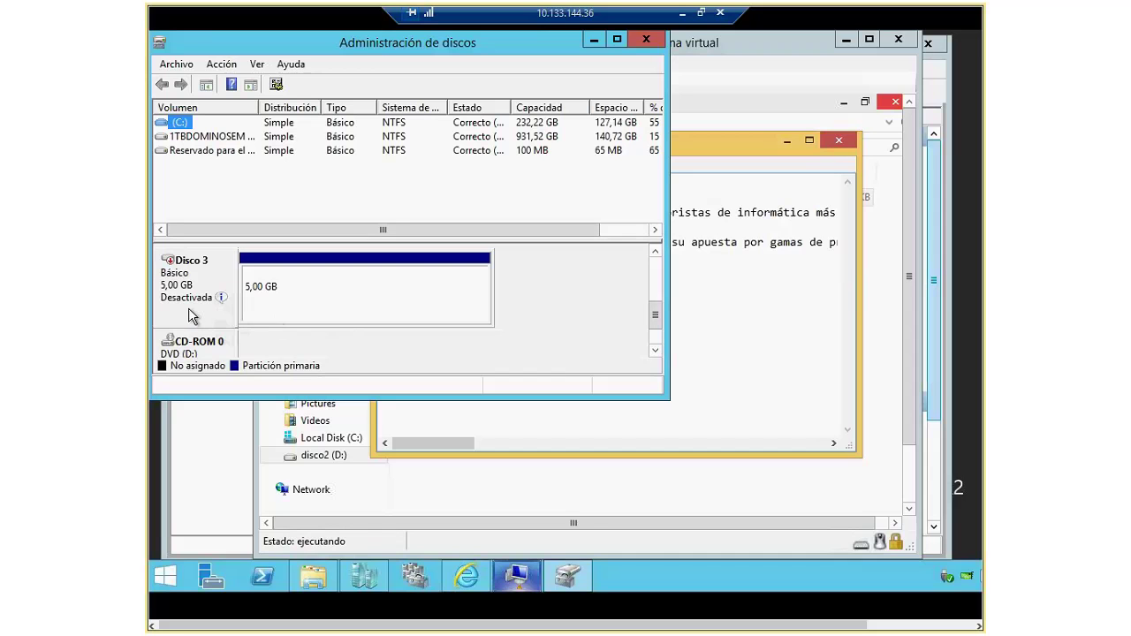
right_click(217, 291)
click(323, 297)
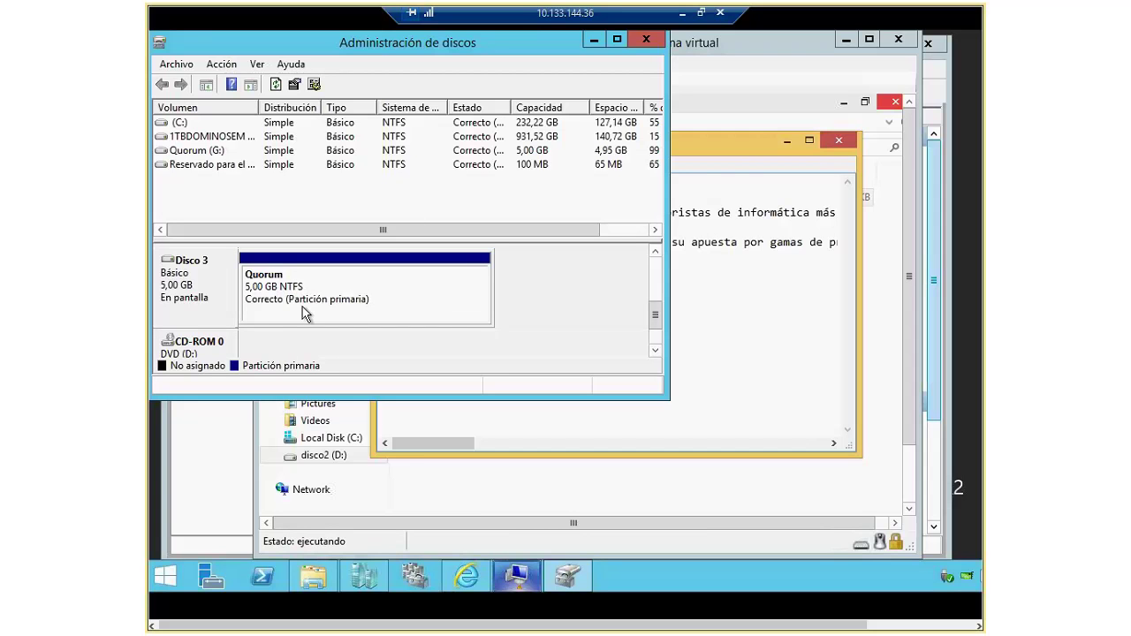
click(311, 581)
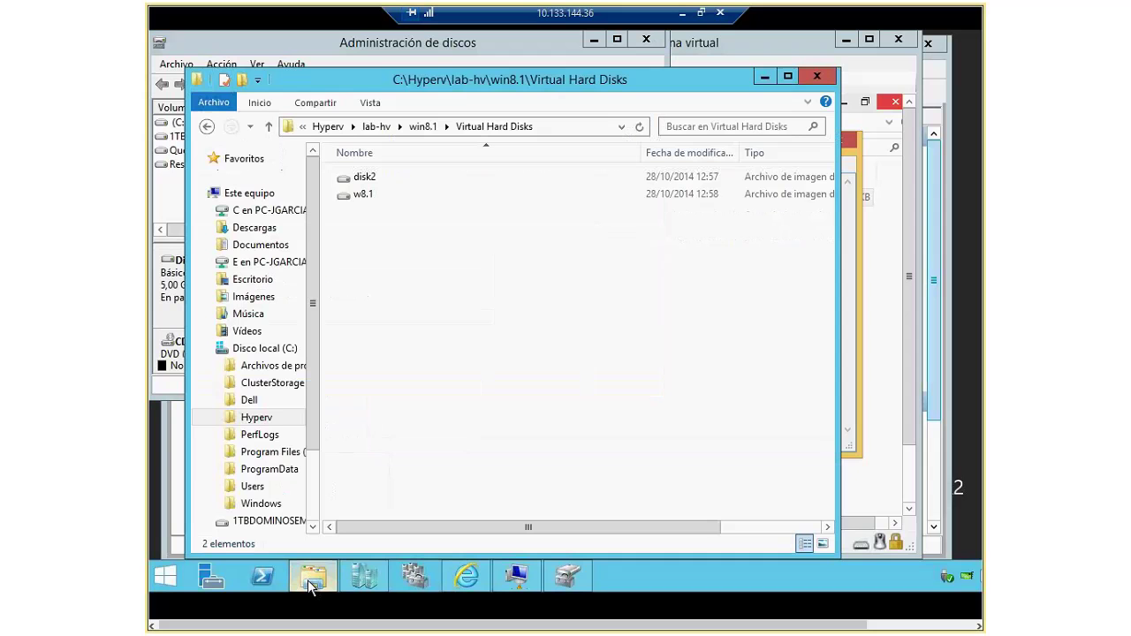
Step: Browse the Quorum (G:) drive's Cluster folder, then minimize Explorer and close Disk Management
click(240, 193)
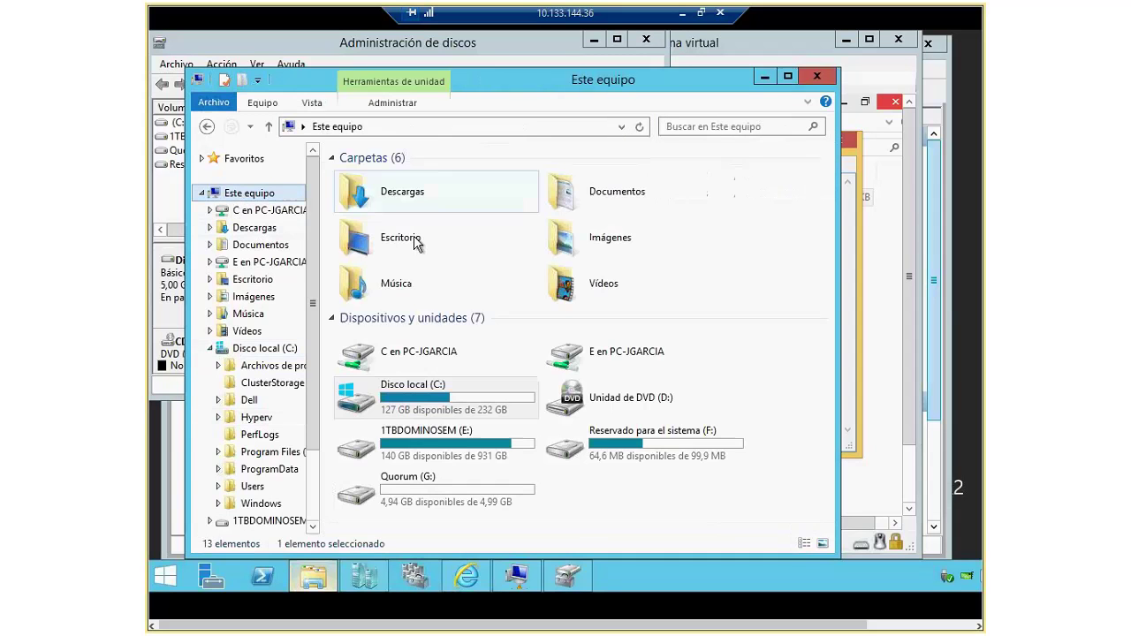
double_click(409, 481)
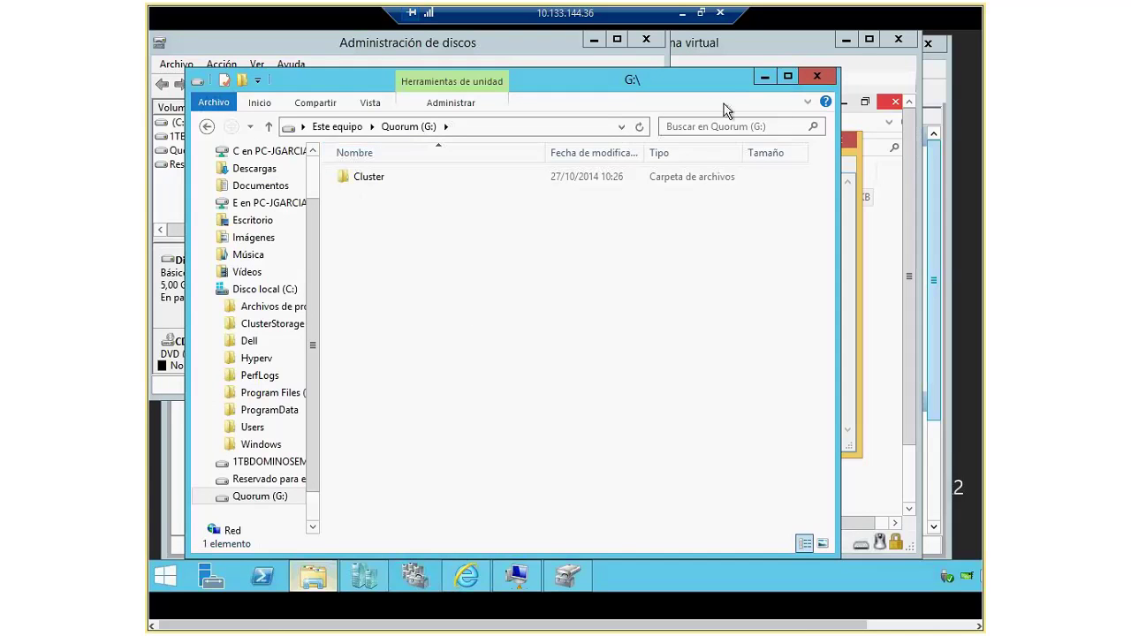
click(765, 78)
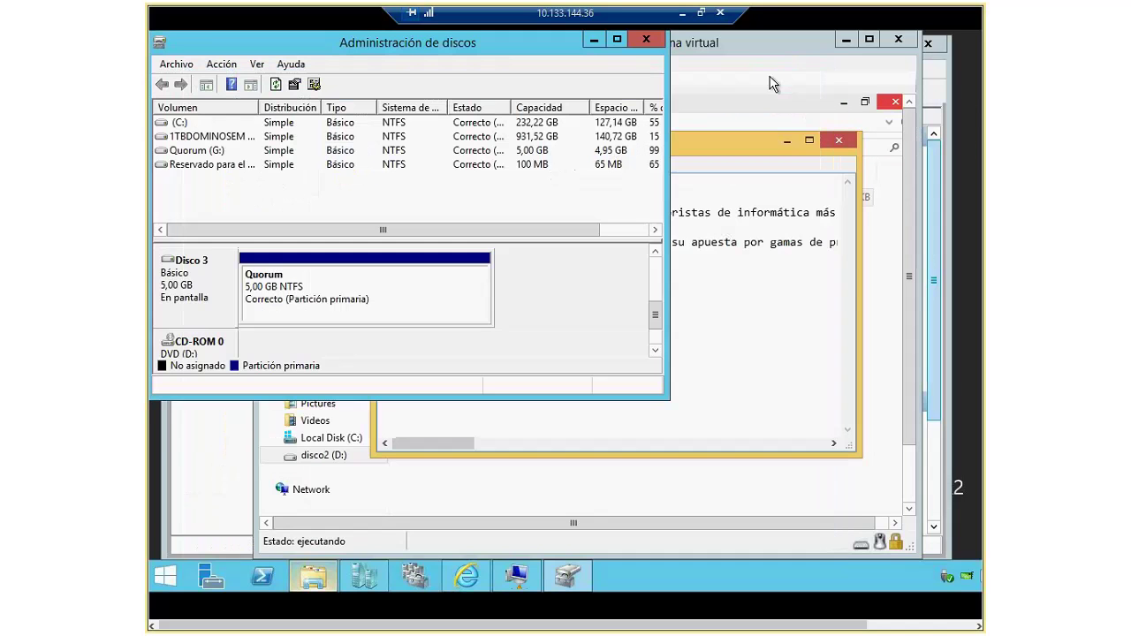
click(654, 39)
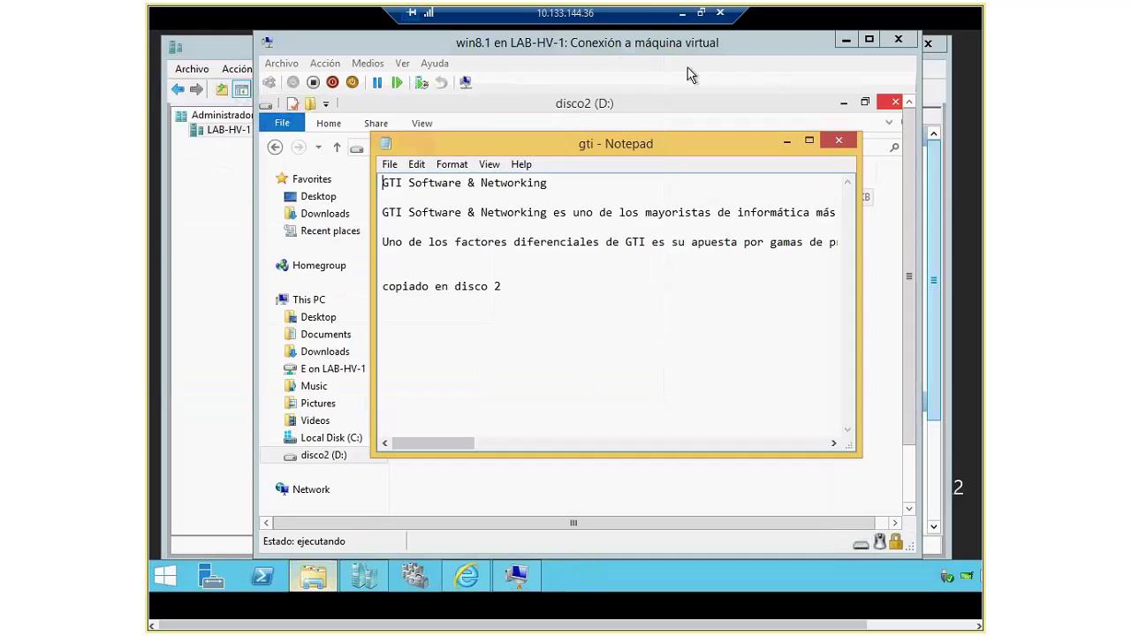
Step: Start a storage move for the win8.1 machine, shrinking its VM window out of the way
click(373, 576)
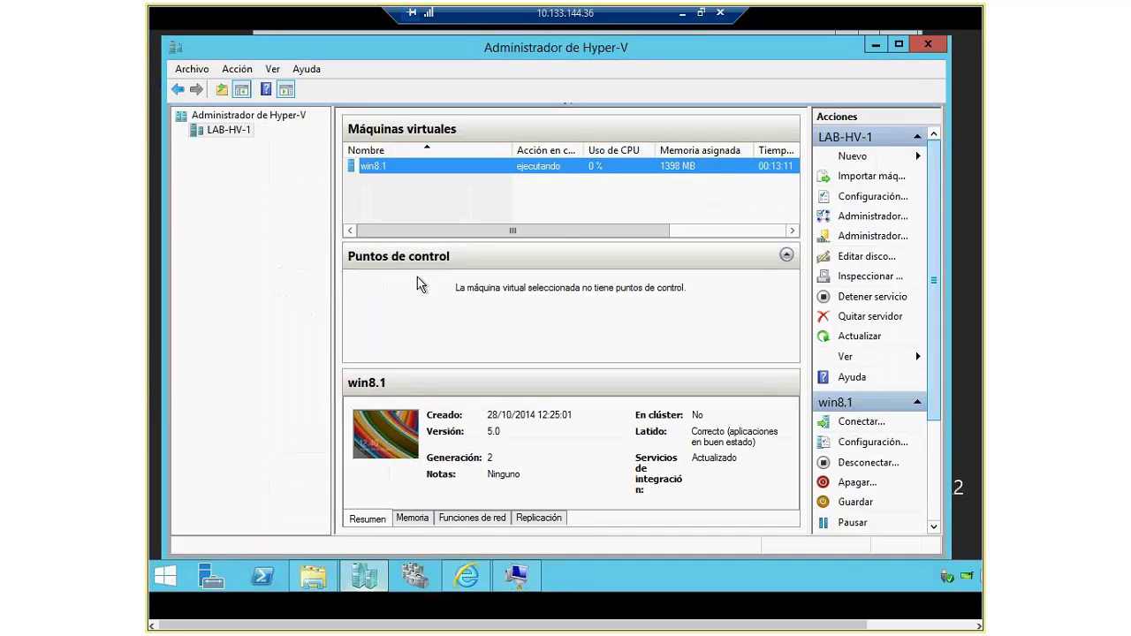
right_click(395, 165)
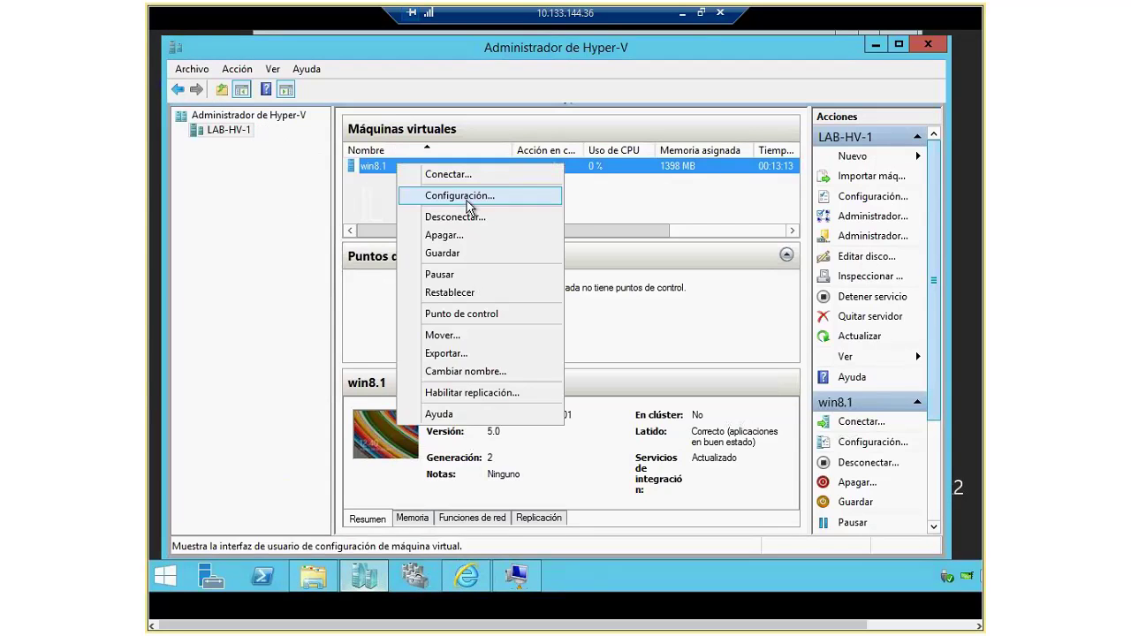
click(477, 335)
click(754, 486)
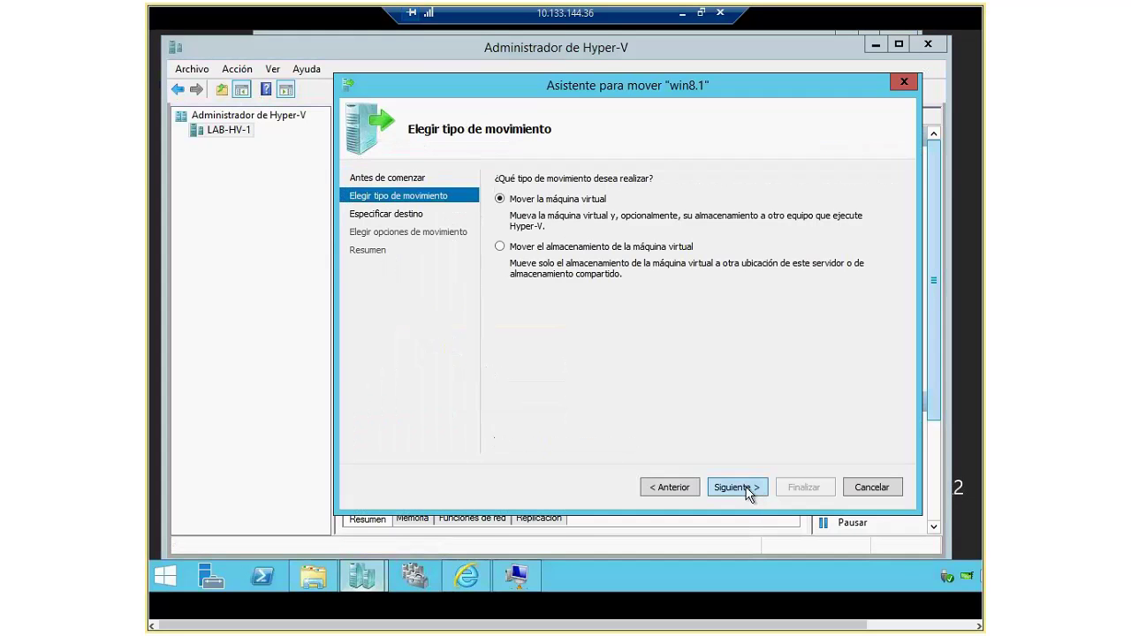
click(528, 249)
click(742, 488)
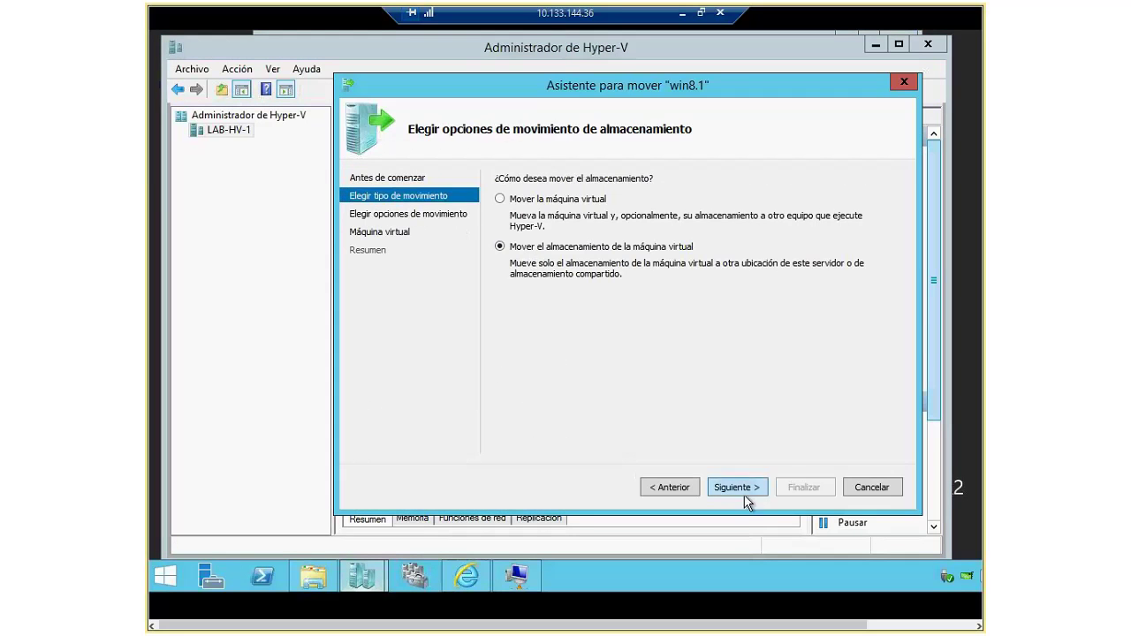
click(520, 576)
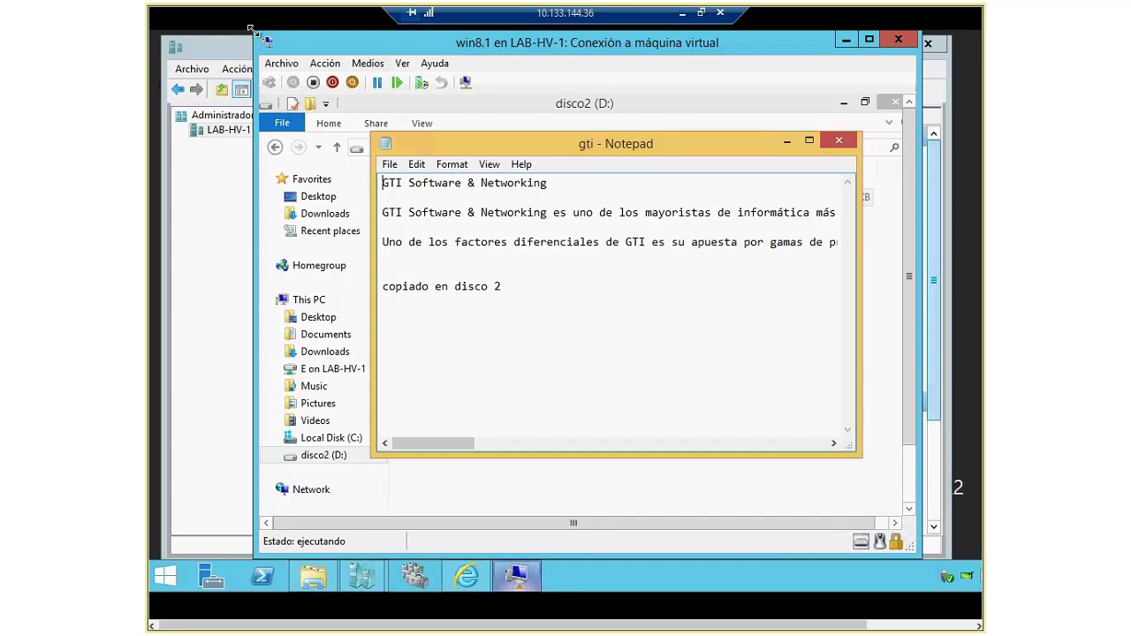
drag(251, 29, 386, 77)
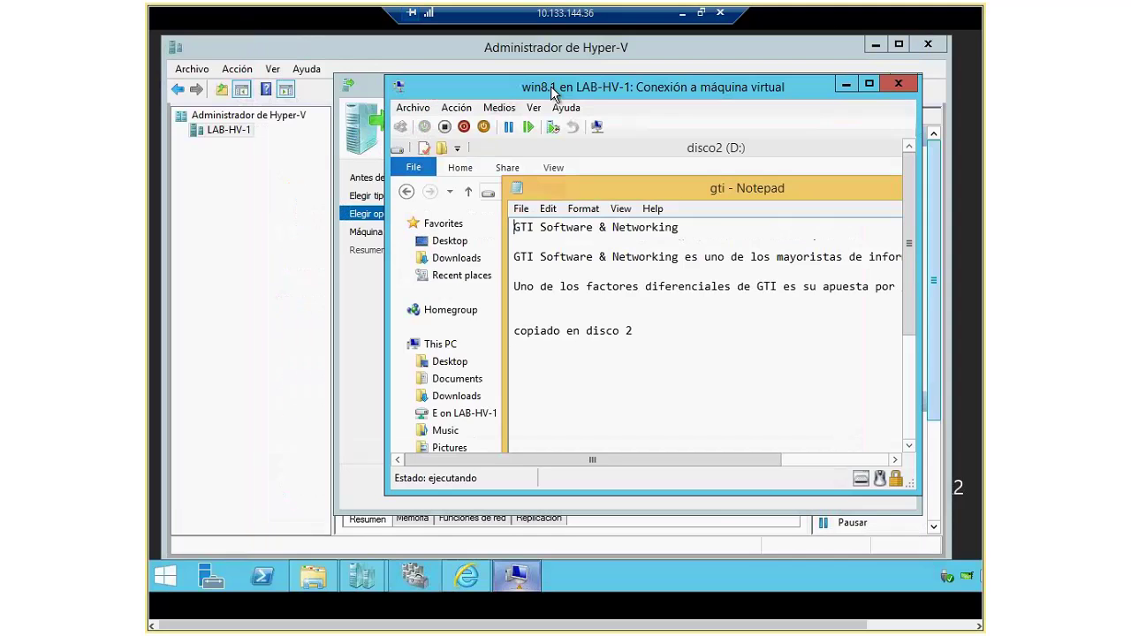
drag(551, 86, 348, 98)
click(777, 371)
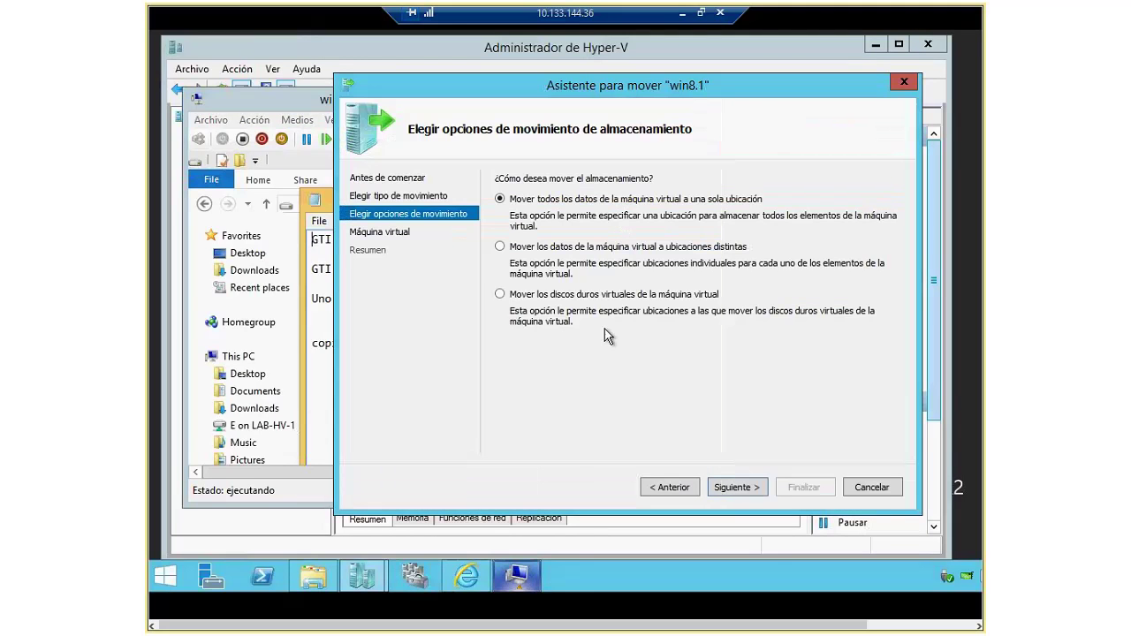
Step: Move only the disk2.vhdx virtual hard disk to the Quorum G:\ drive and finish
click(502, 294)
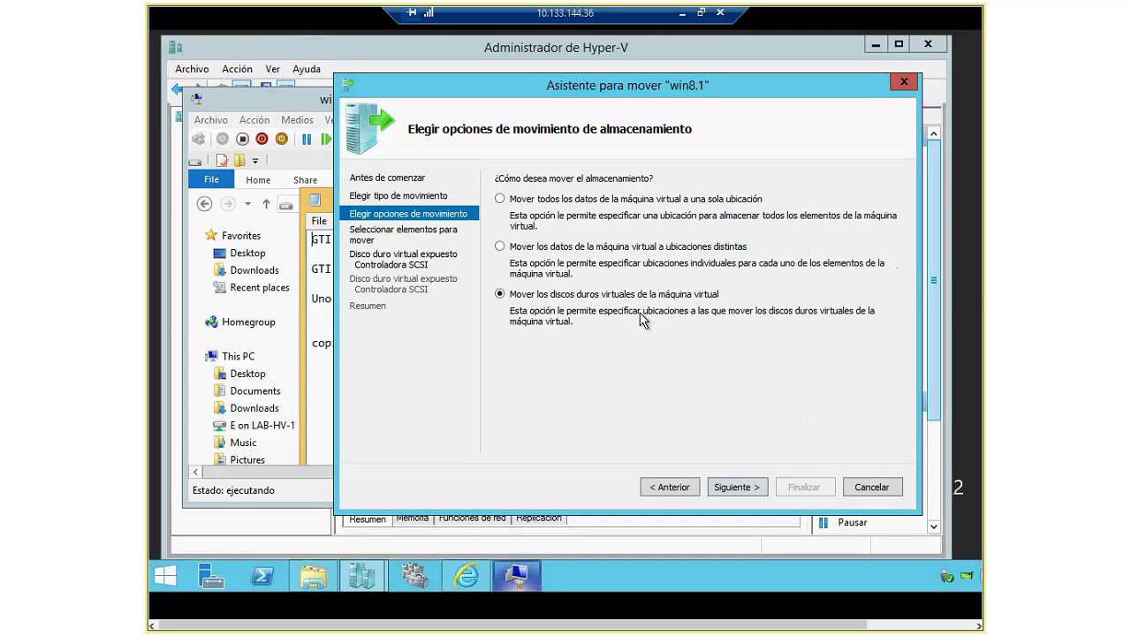
click(737, 488)
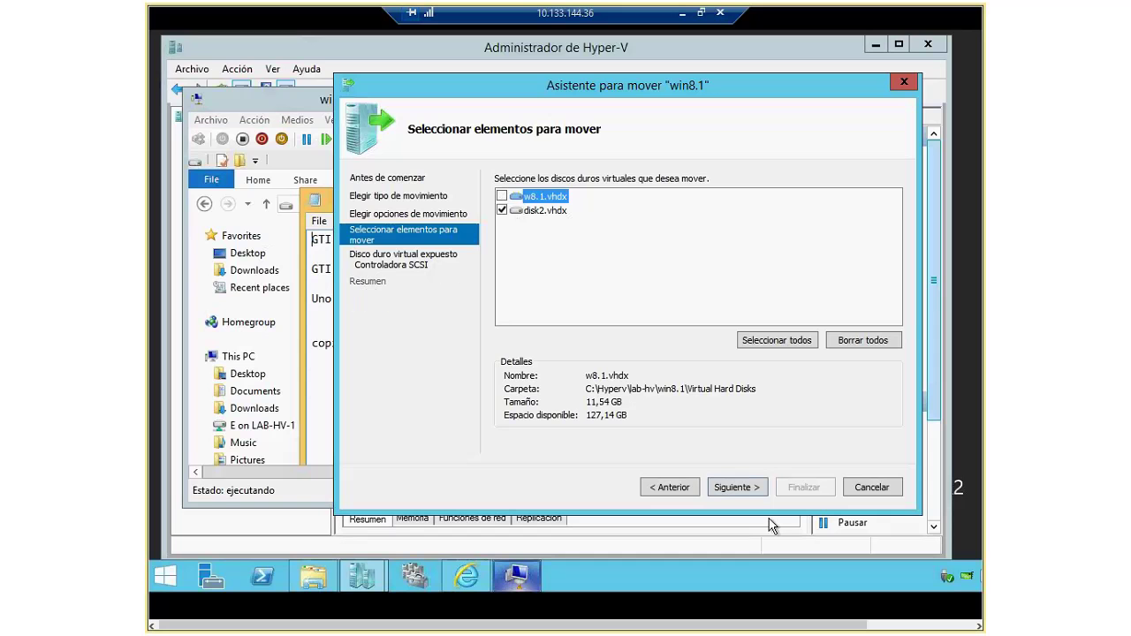
click(737, 487)
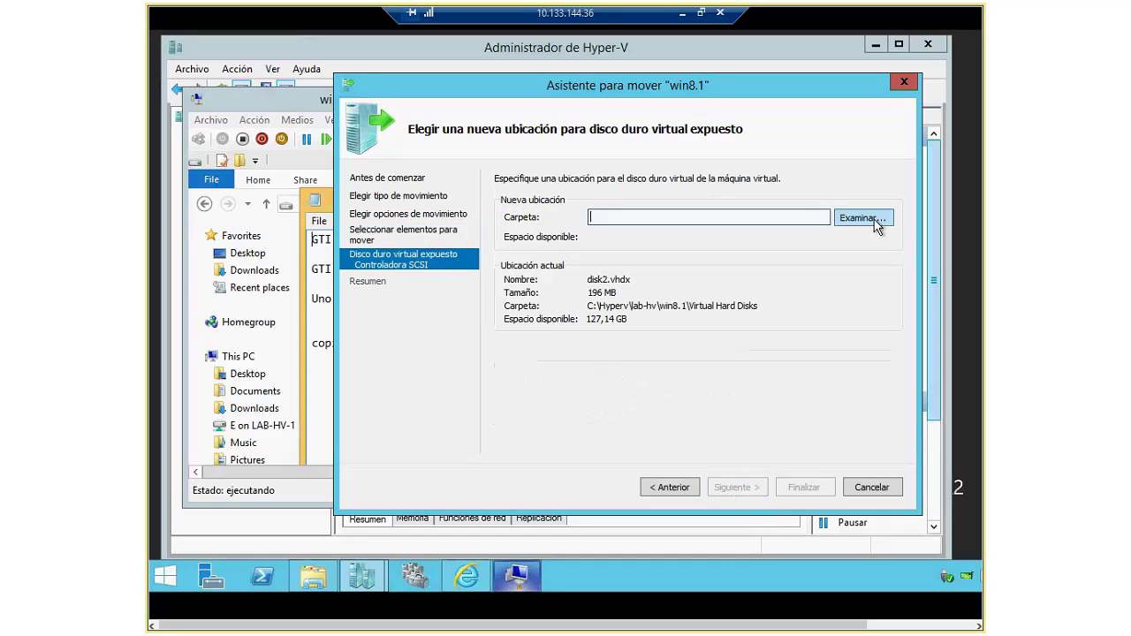
click(875, 220)
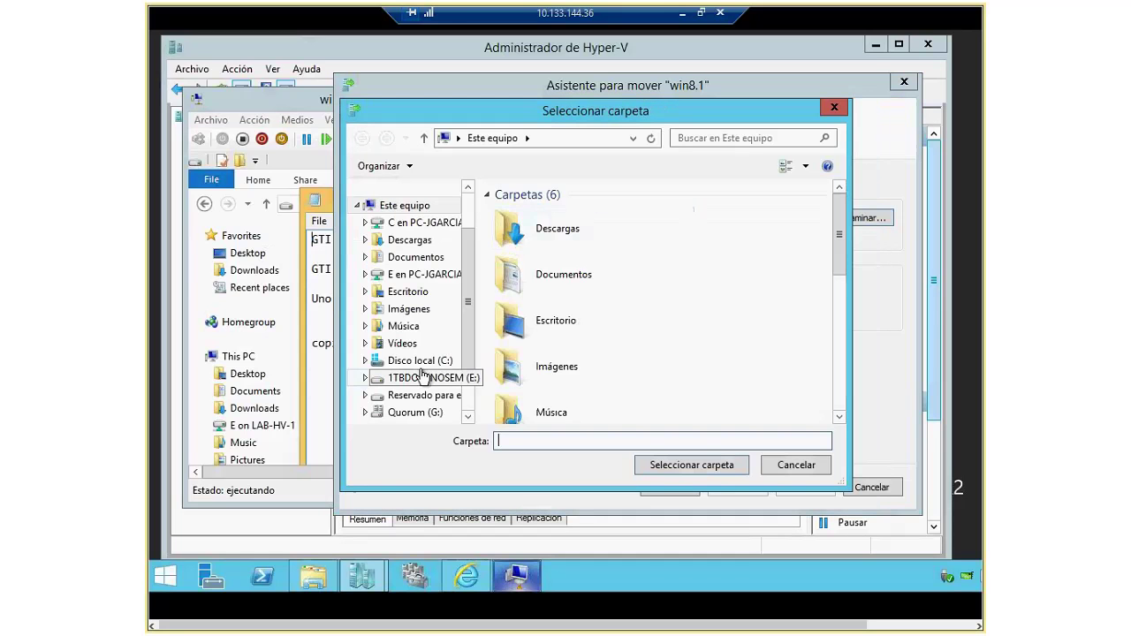
click(421, 414)
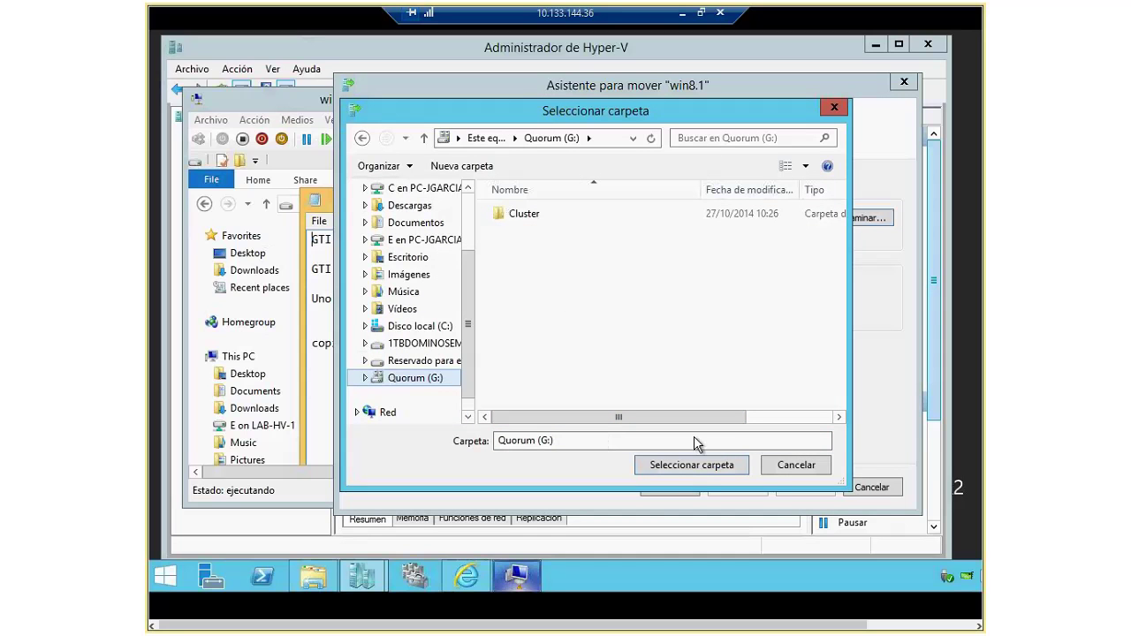
click(720, 468)
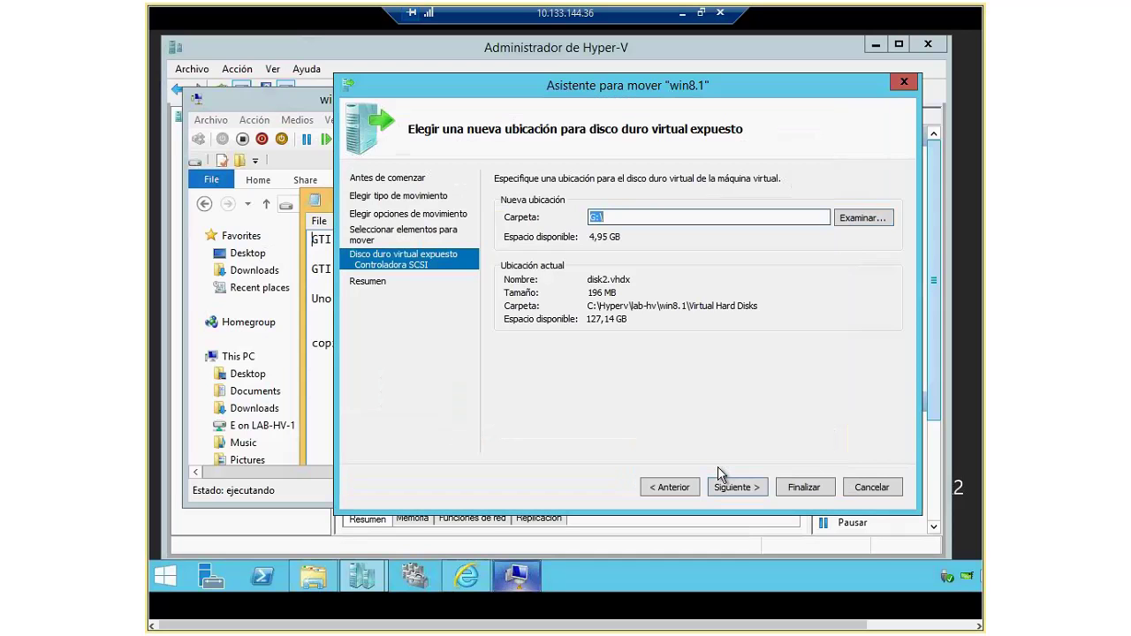
click(743, 487)
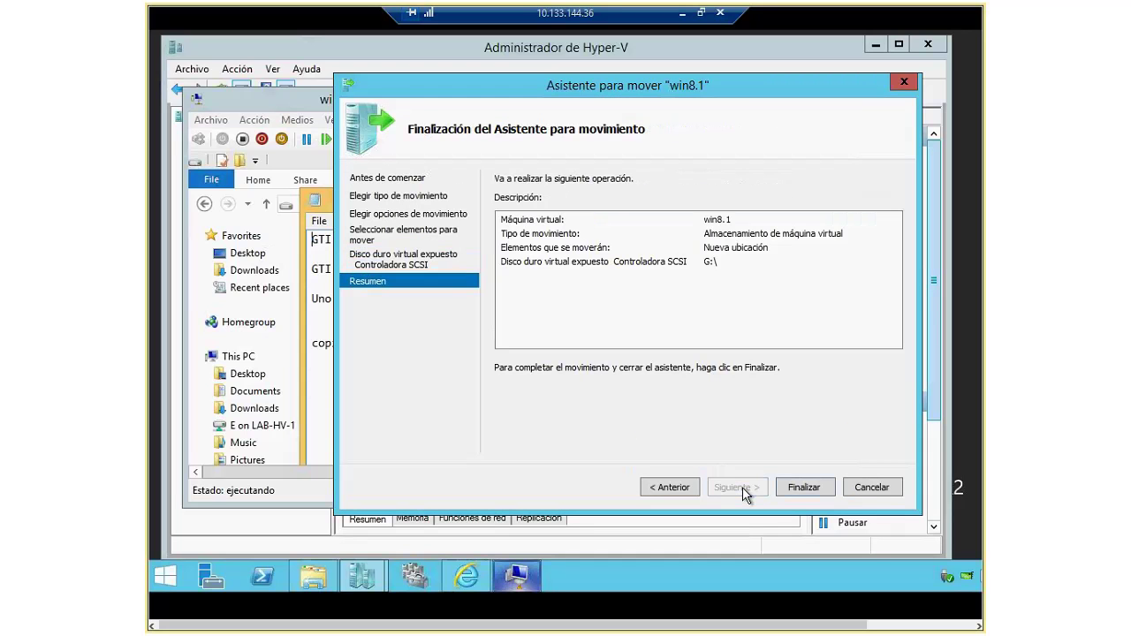
click(790, 487)
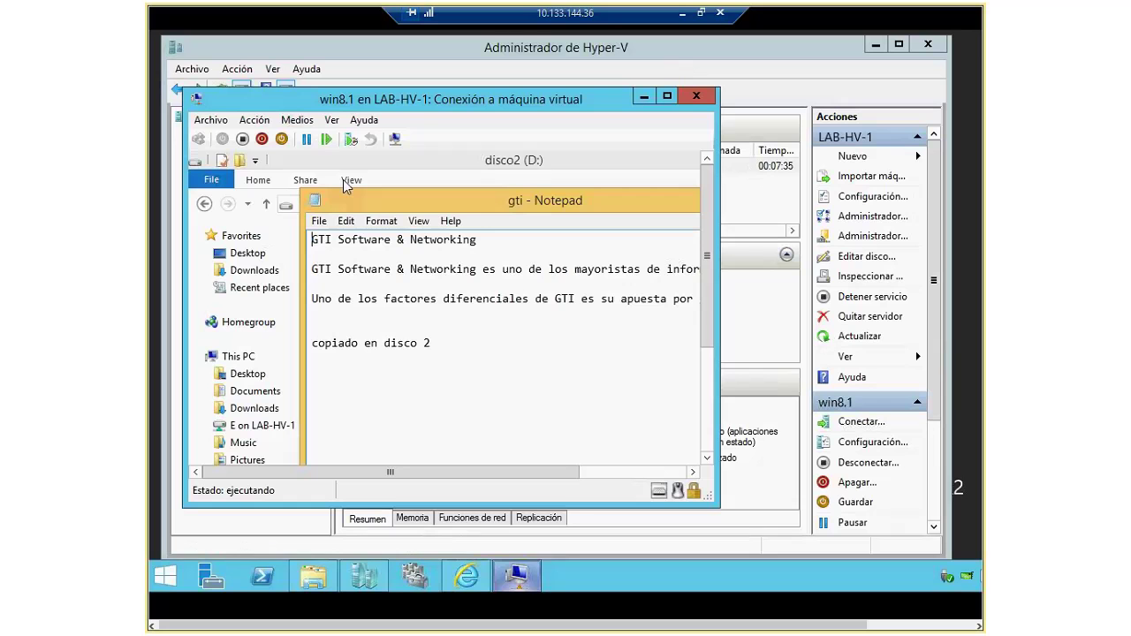
Step: Verify in win8.1's settings that disk2.vhdx is at G:\disk2.vhdx, then minimize the connection window
click(209, 121)
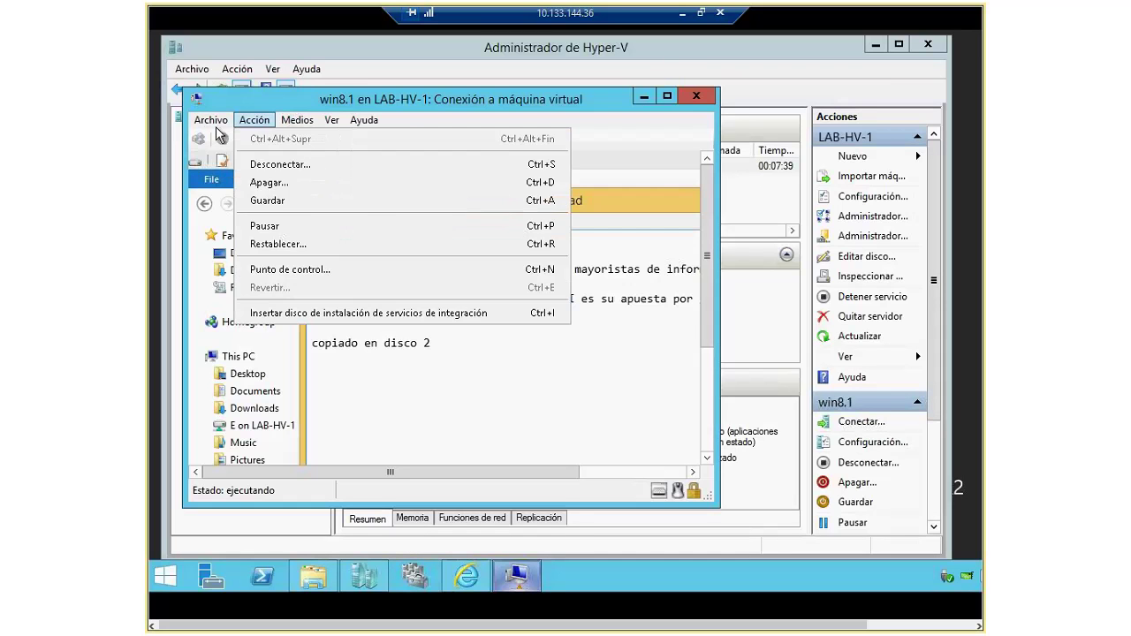
click(238, 139)
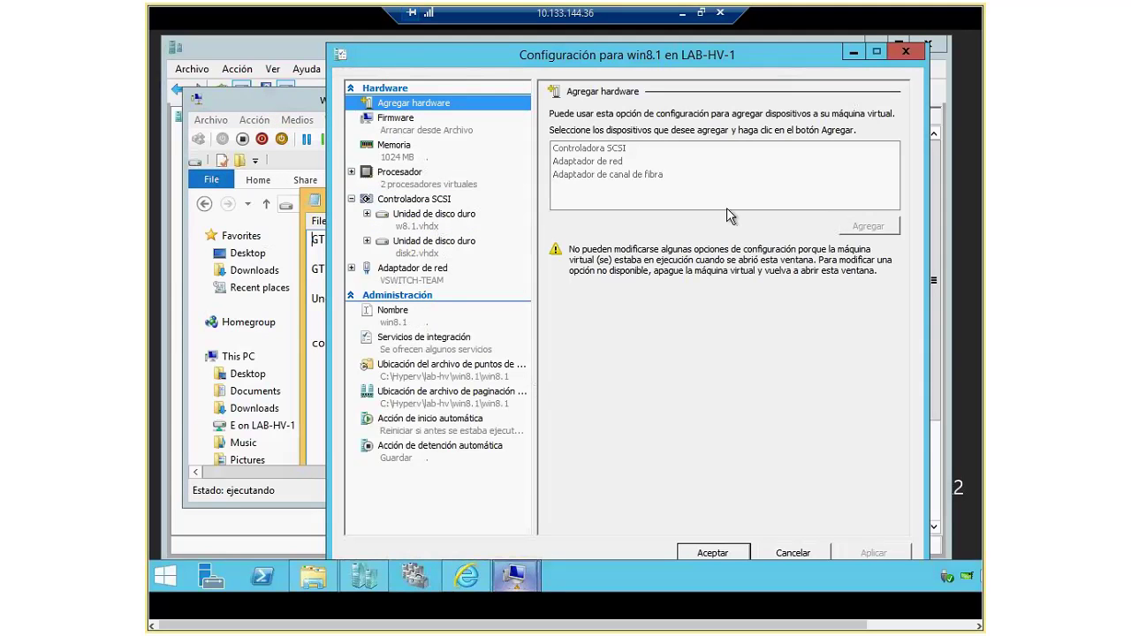
click(526, 249)
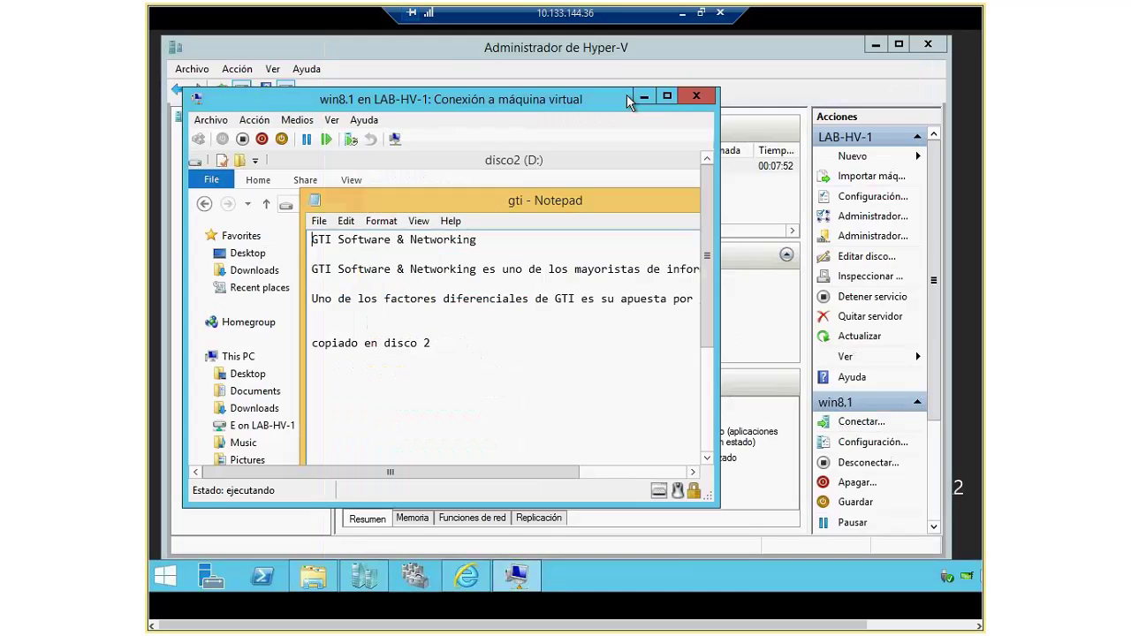
click(211, 119)
click(236, 138)
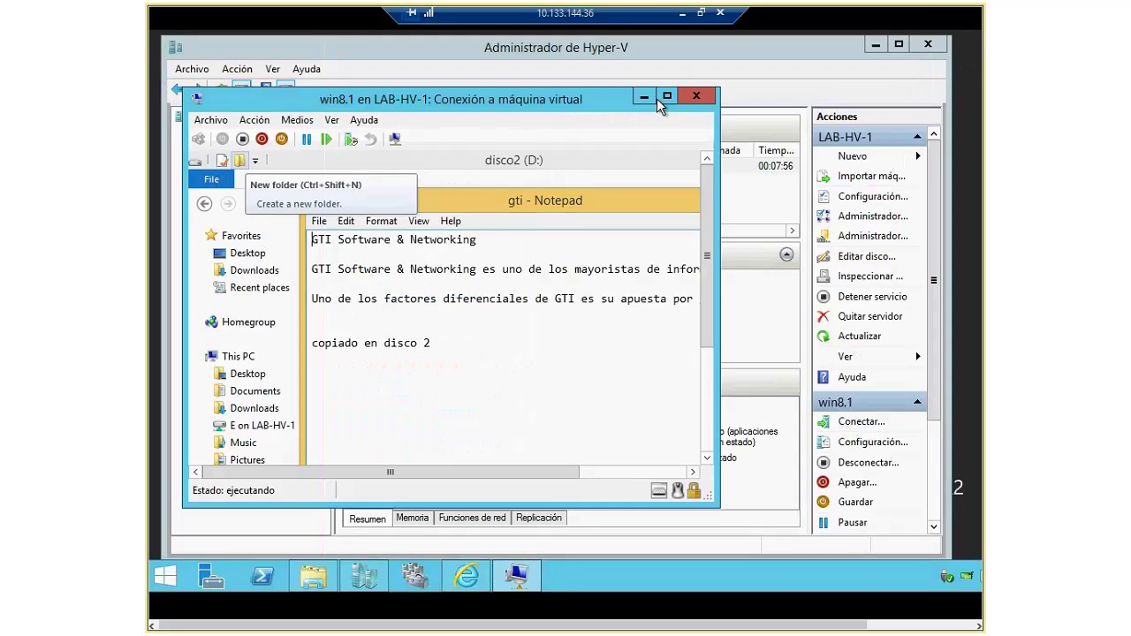
click(642, 96)
Step: Start another win8.1 storage move of virtual hard disks only, excluding w8.1.vhdx
right_click(402, 163)
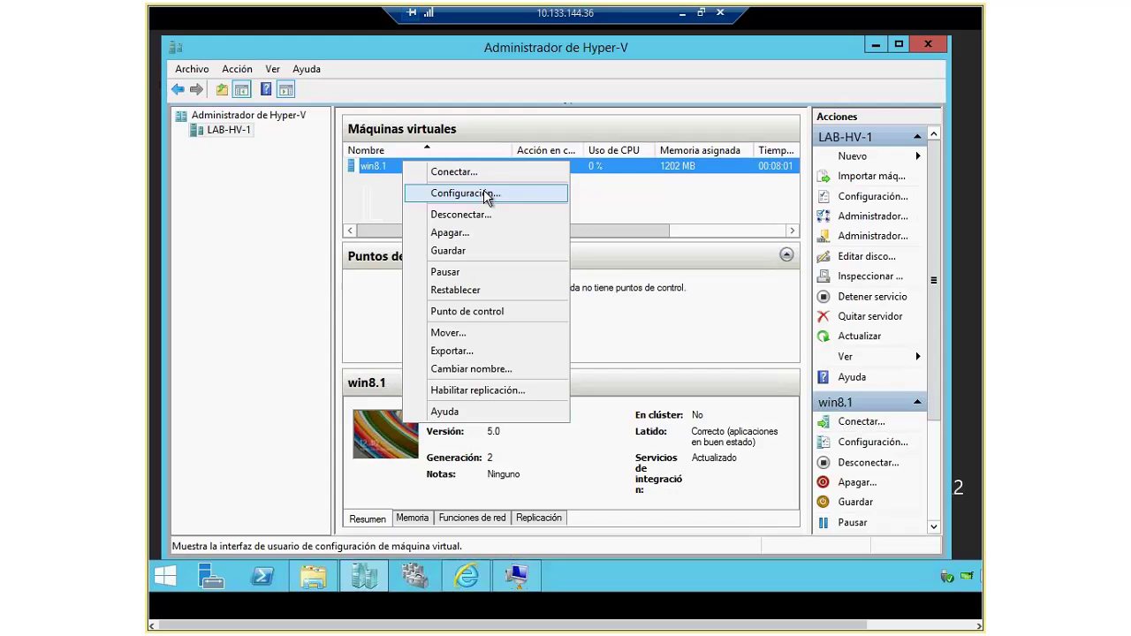
click(452, 333)
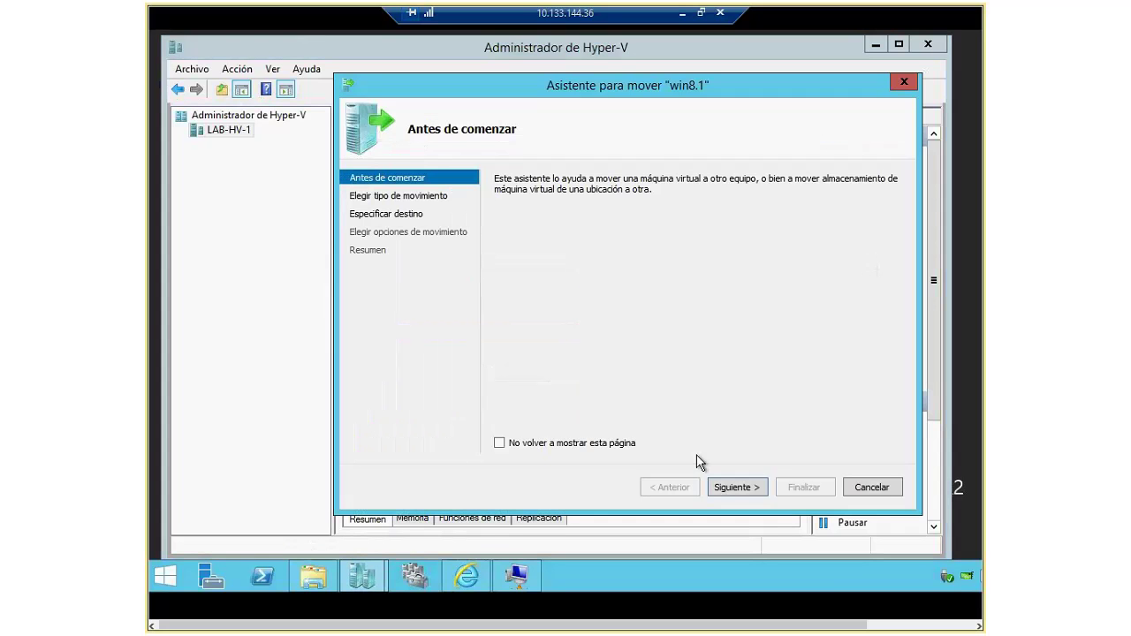
click(730, 487)
click(541, 247)
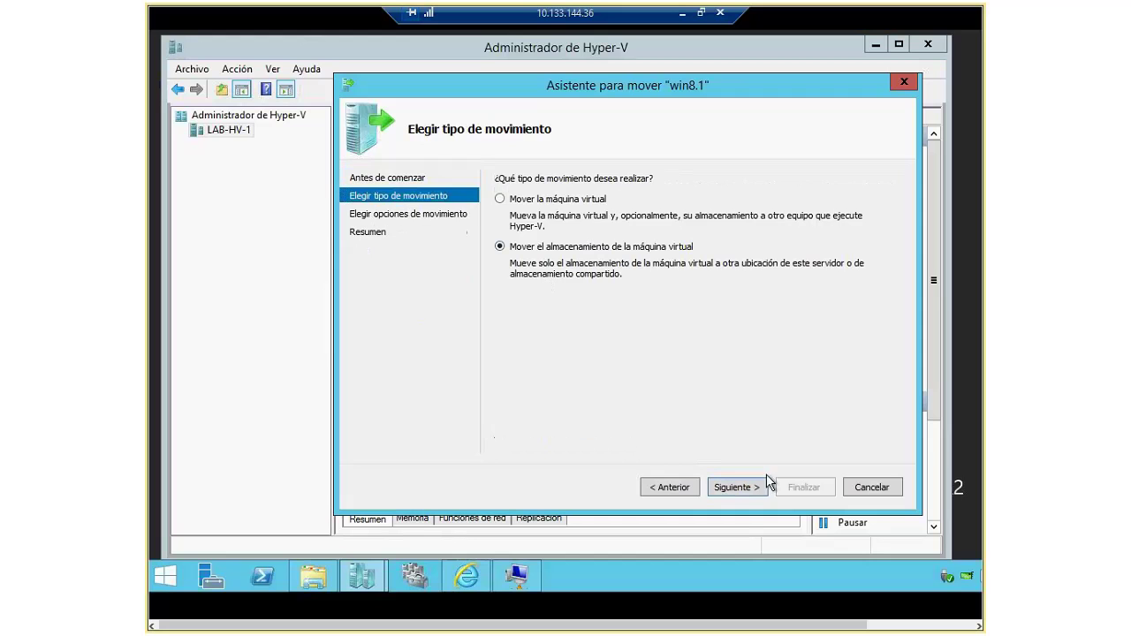
click(740, 487)
click(535, 294)
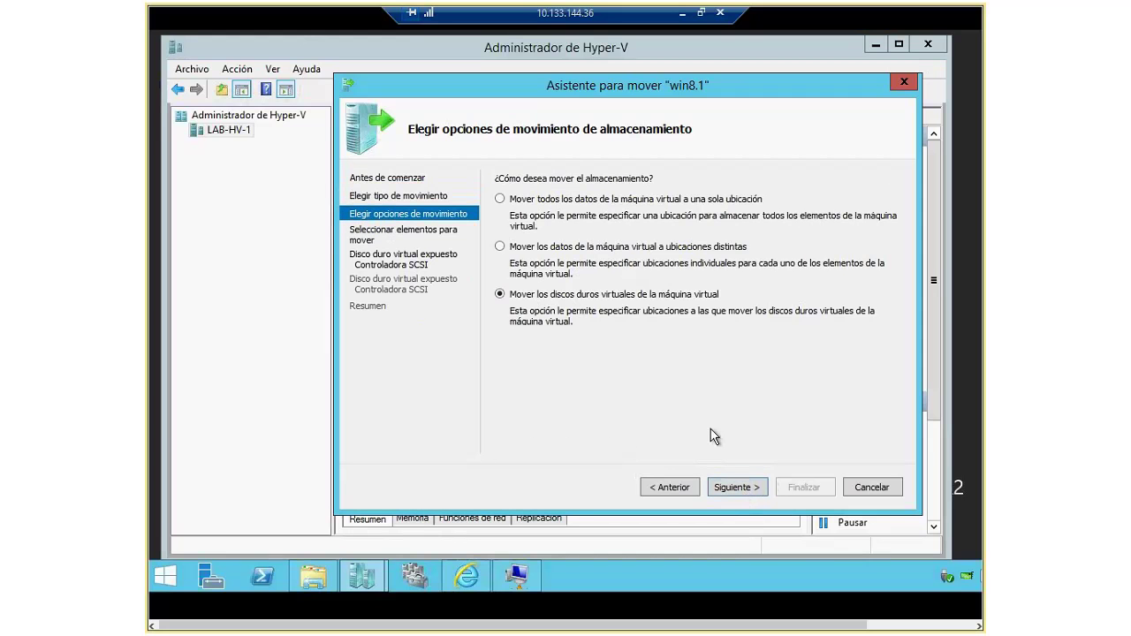
click(737, 487)
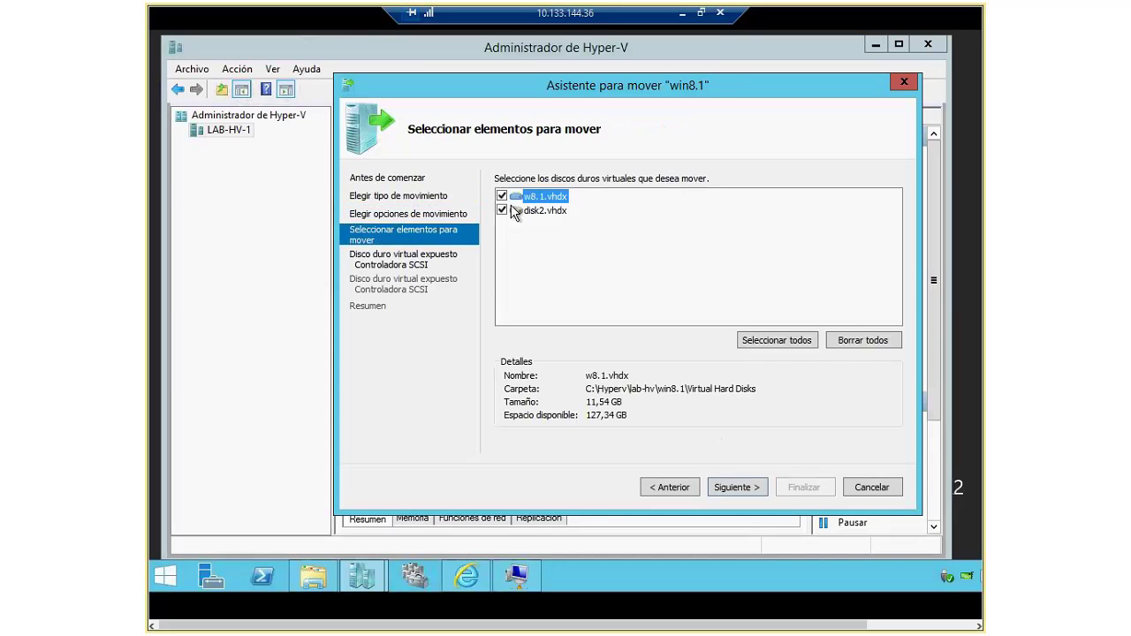
click(502, 195)
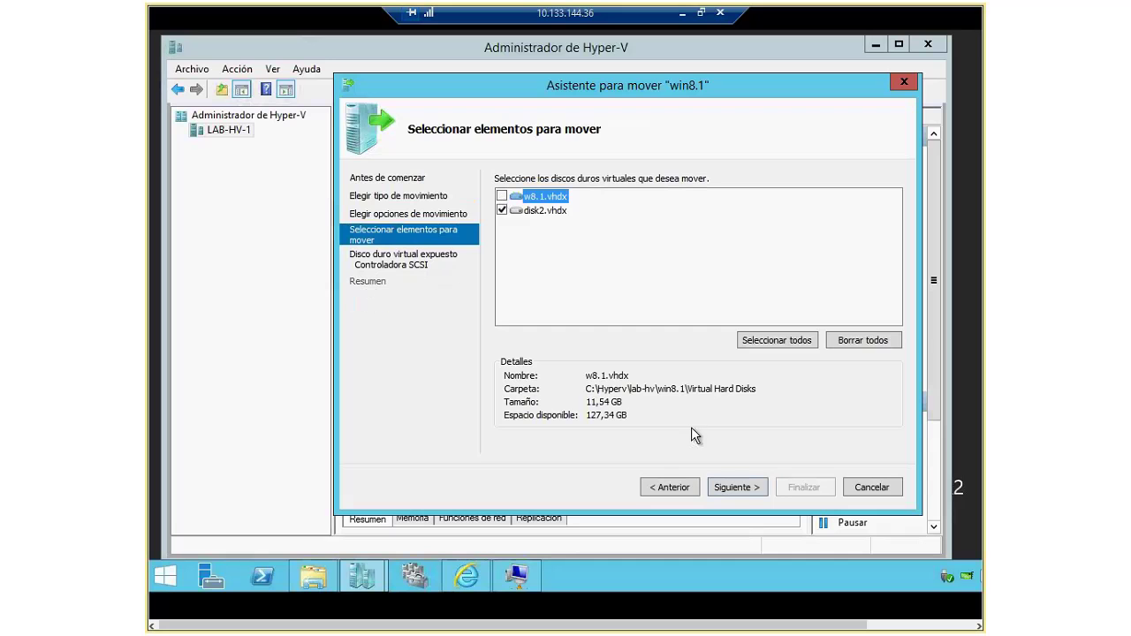
click(738, 488)
Step: Set C:\Hyperv\lab-hv\win8.1\Virtual Hard Disks as disk2's destination and reach the summary
click(853, 220)
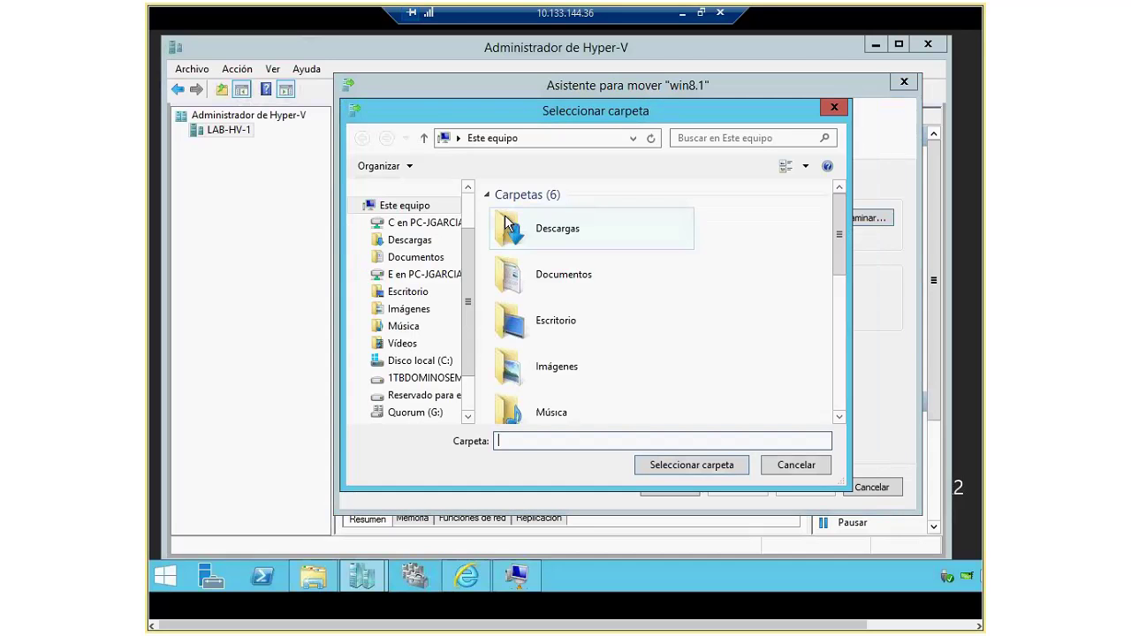
click(422, 360)
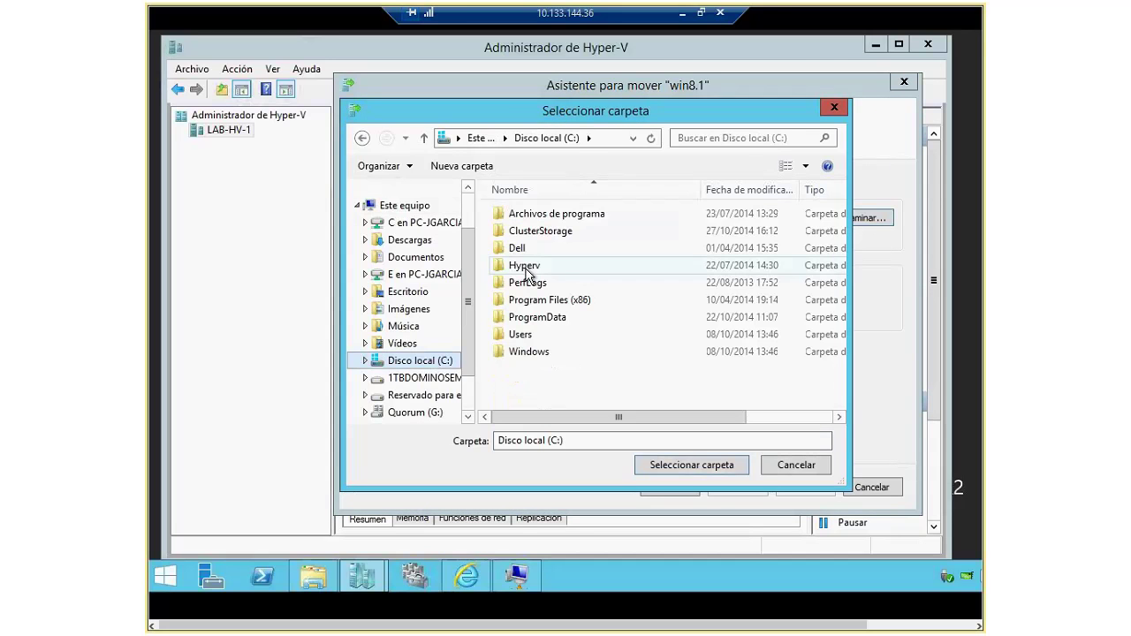
double_click(526, 267)
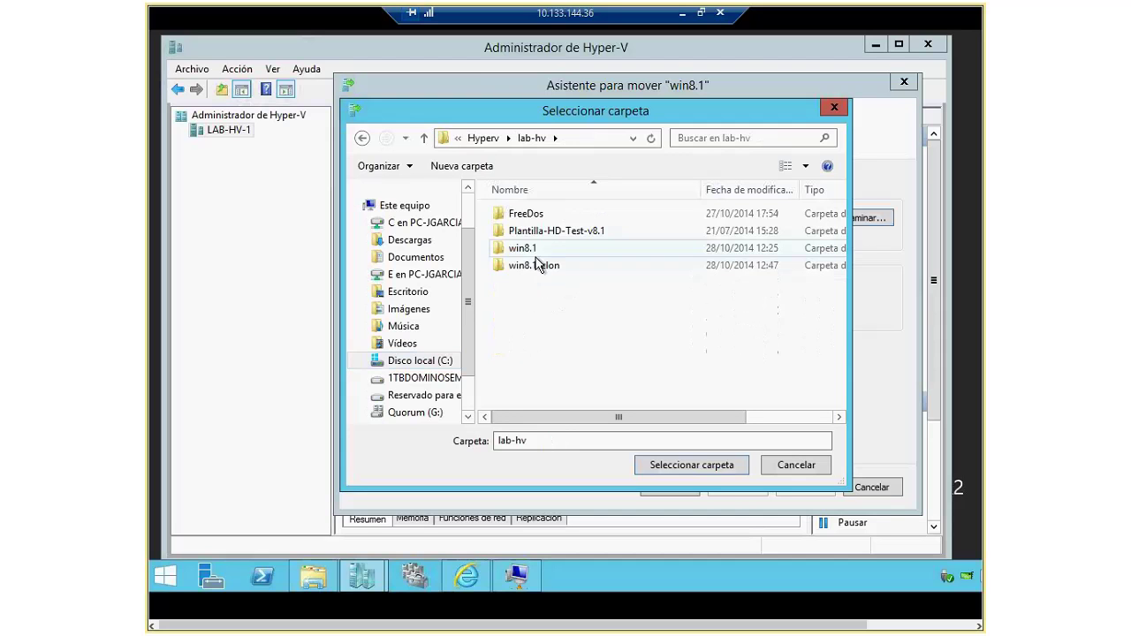
click(527, 251)
double_click(527, 250)
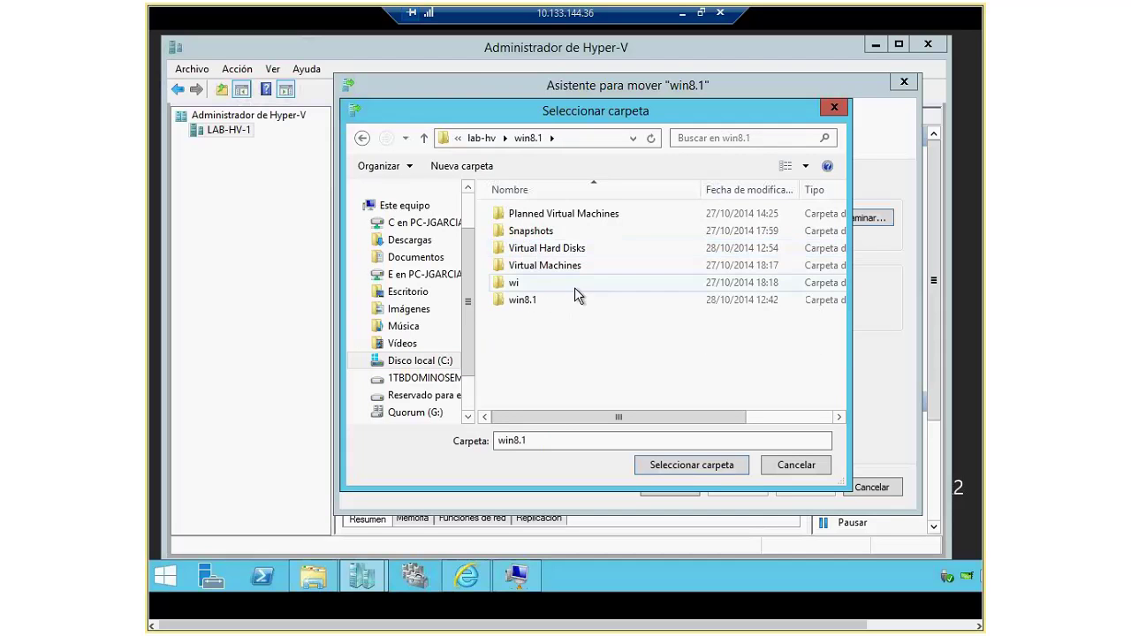
double_click(559, 253)
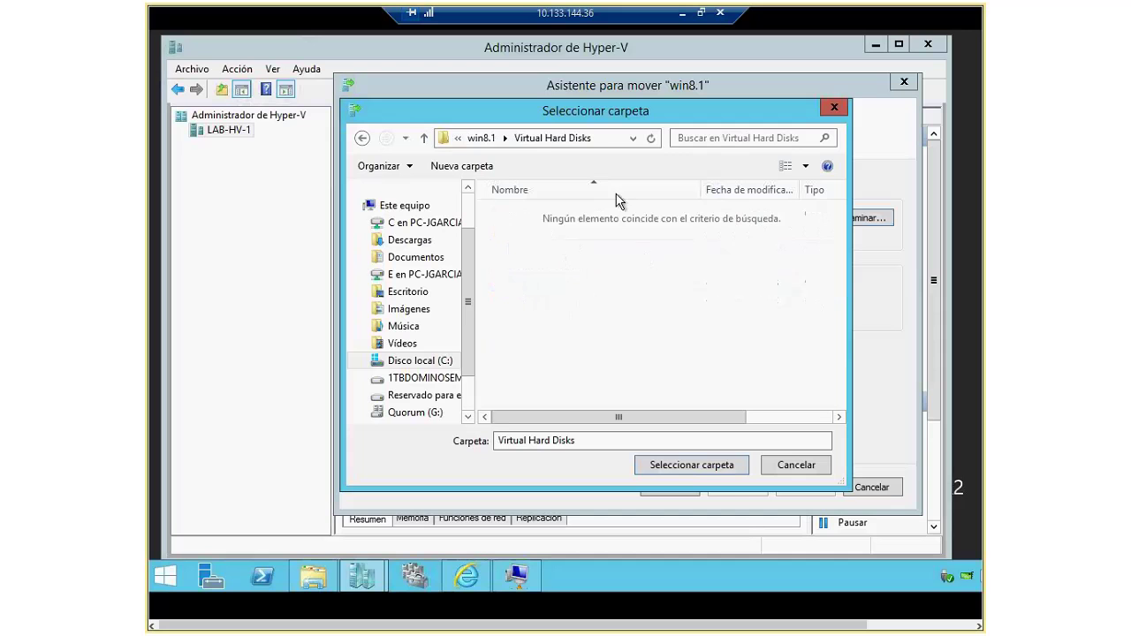
click(691, 469)
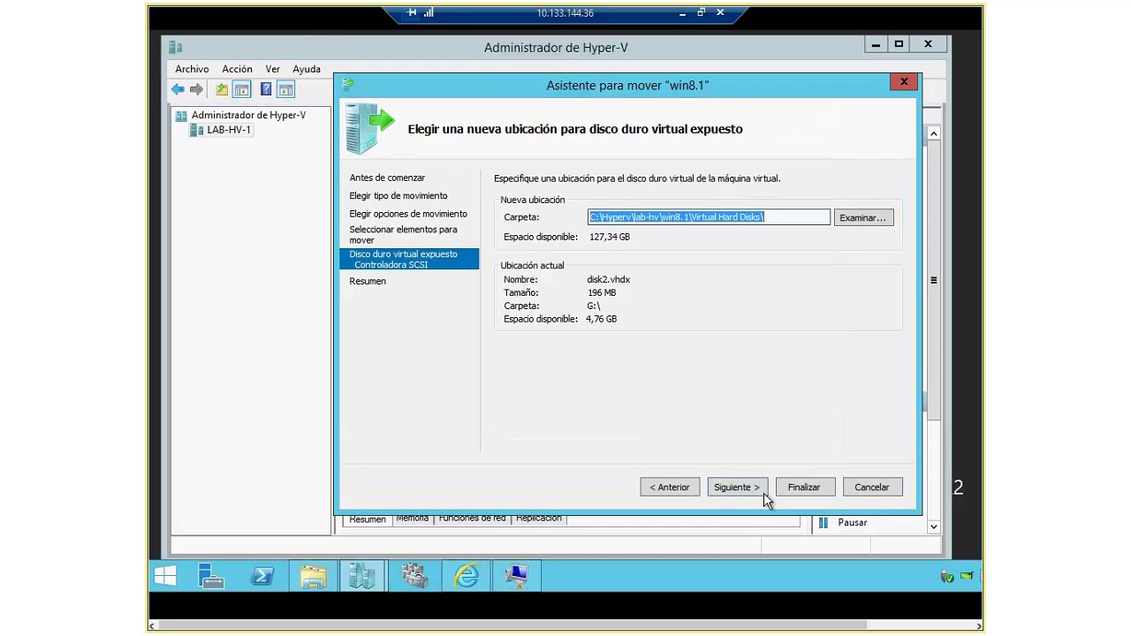
click(745, 491)
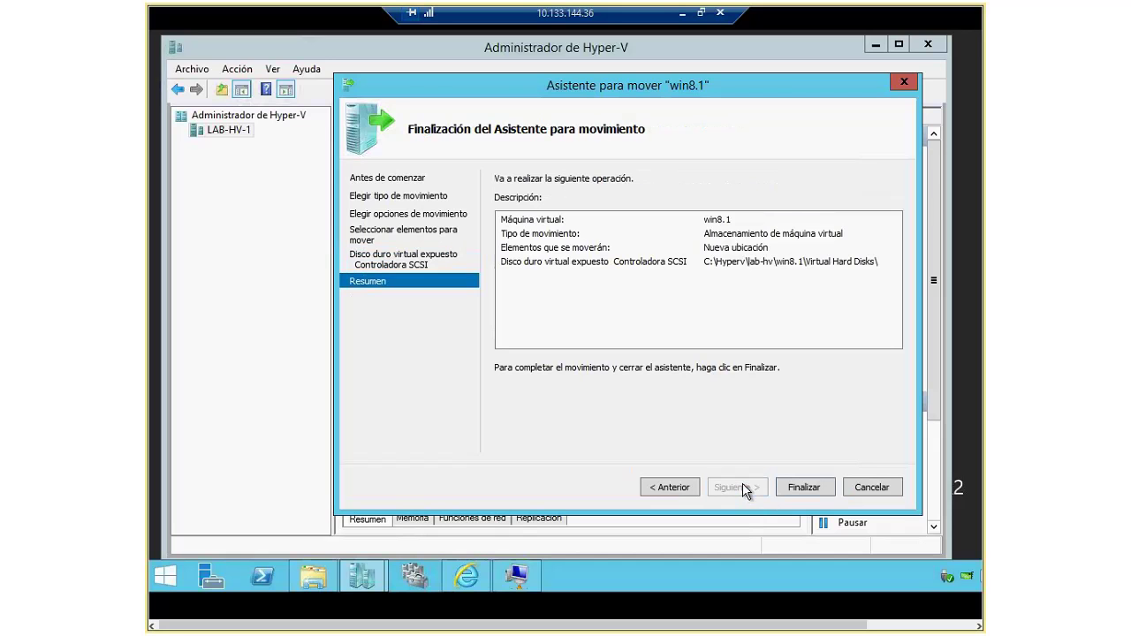
click(327, 576)
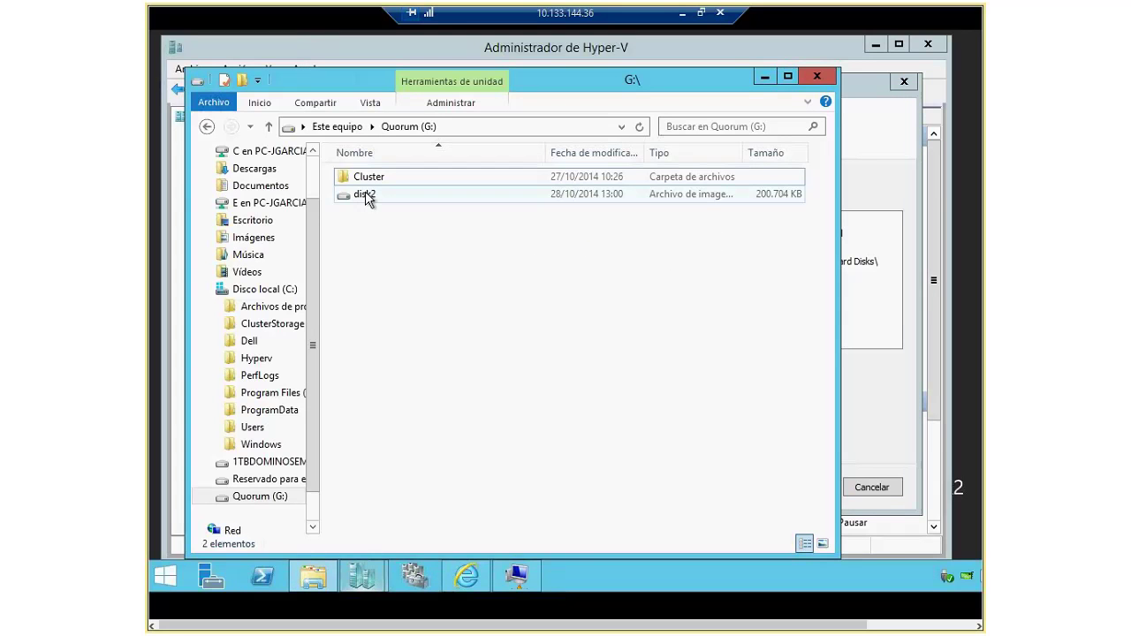
Step: Check C:\Hyperv\lab-hv\win8.1\Virtual Hard Disks, which already holds disk2 beside w8.1, then return to the wizard
click(225, 358)
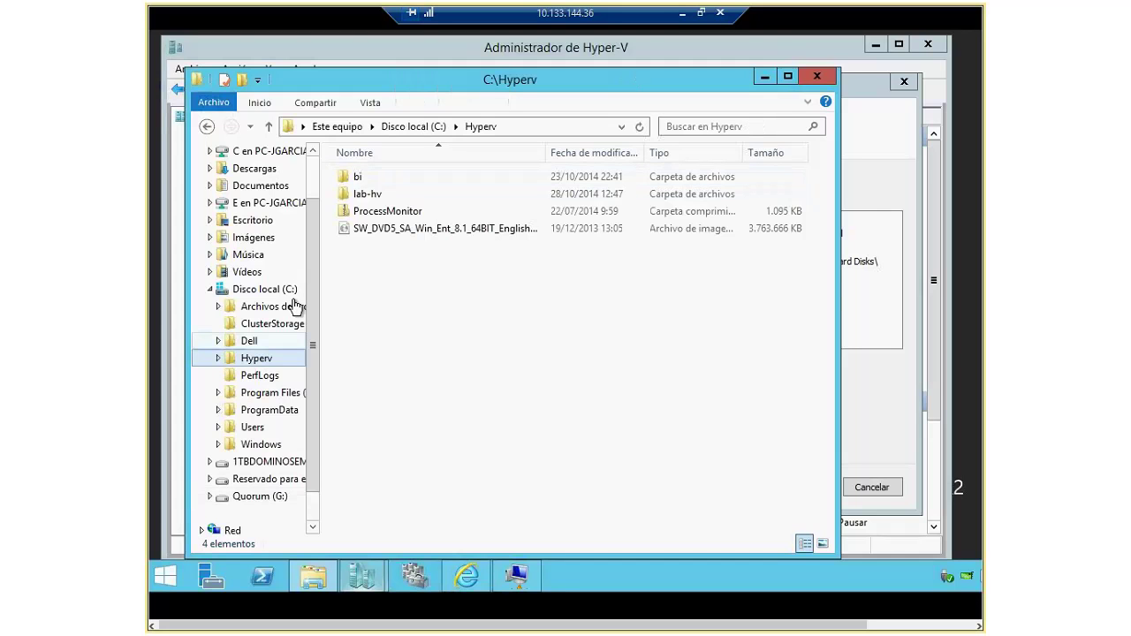
double_click(372, 193)
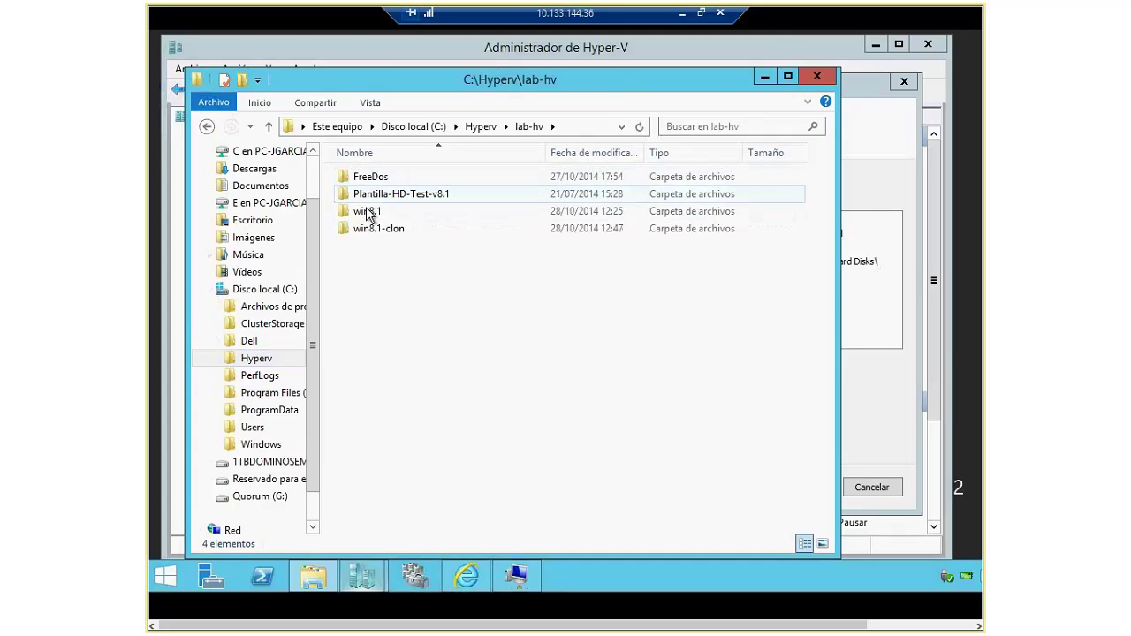
double_click(367, 214)
double_click(379, 215)
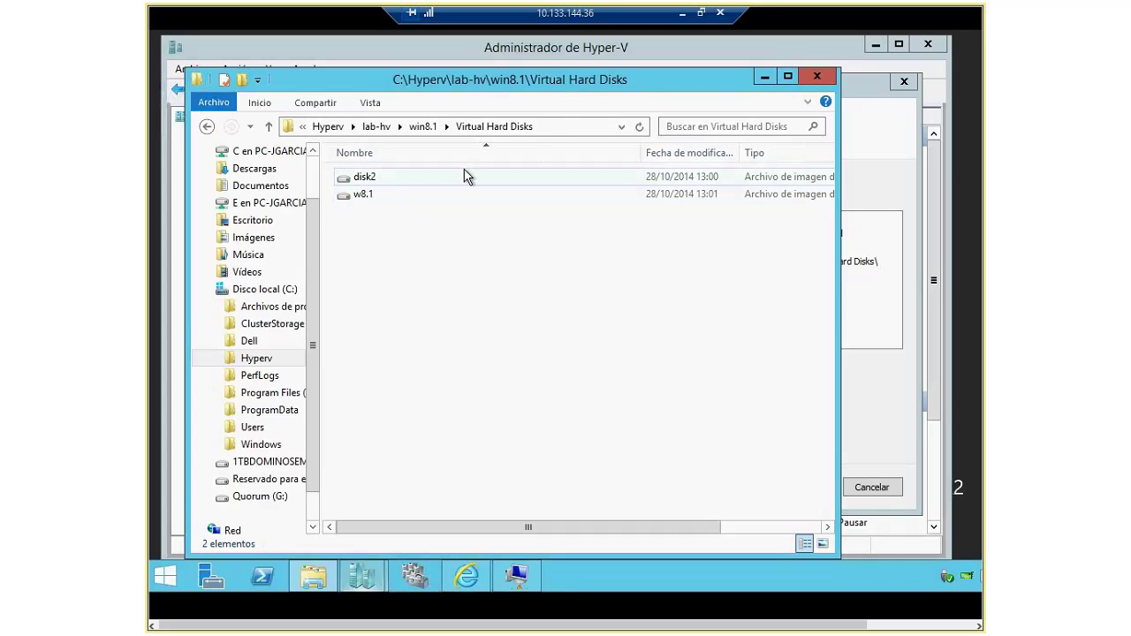
drag(704, 527, 583, 527)
click(521, 575)
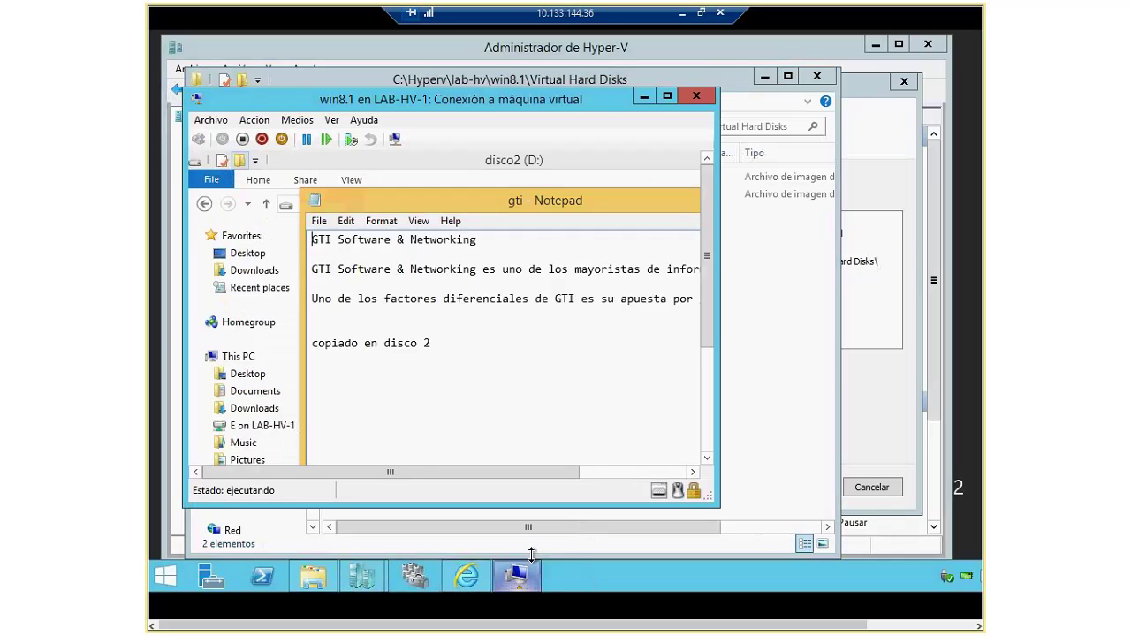
mouse_move(362, 576)
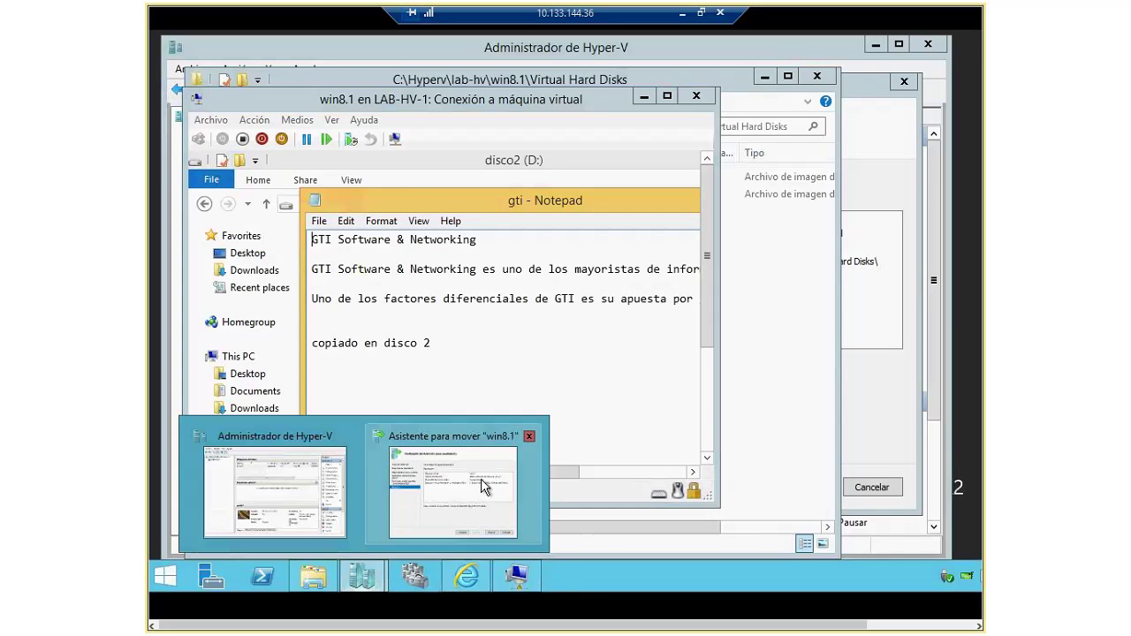
click(447, 474)
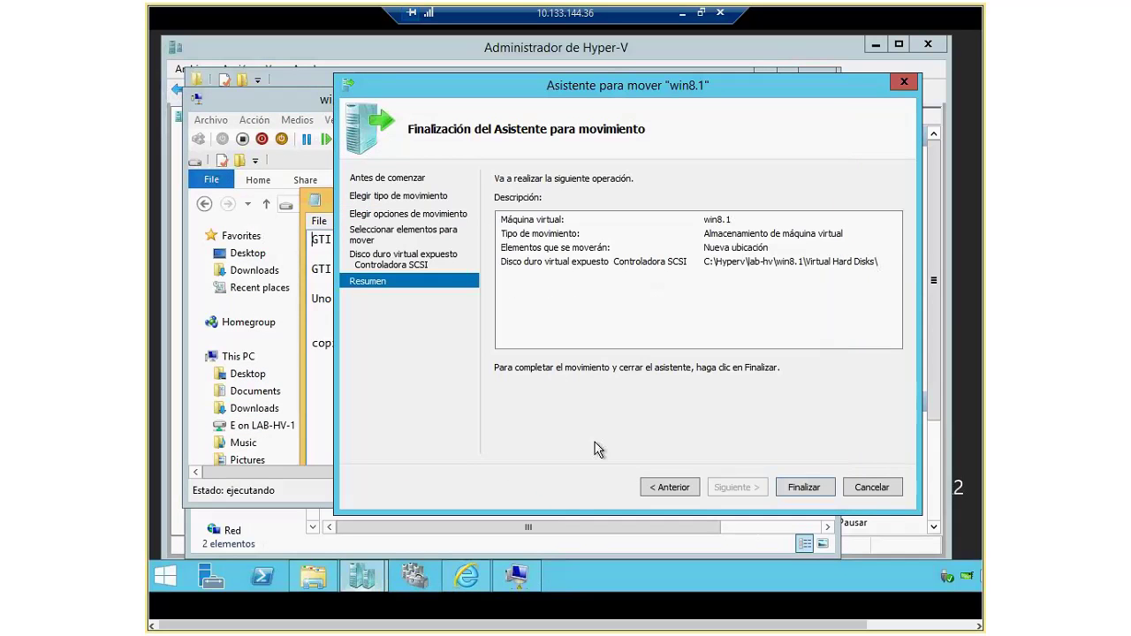
Step: Finish the disk2 move, review the 'already exists' error details, and close the wizard
click(808, 487)
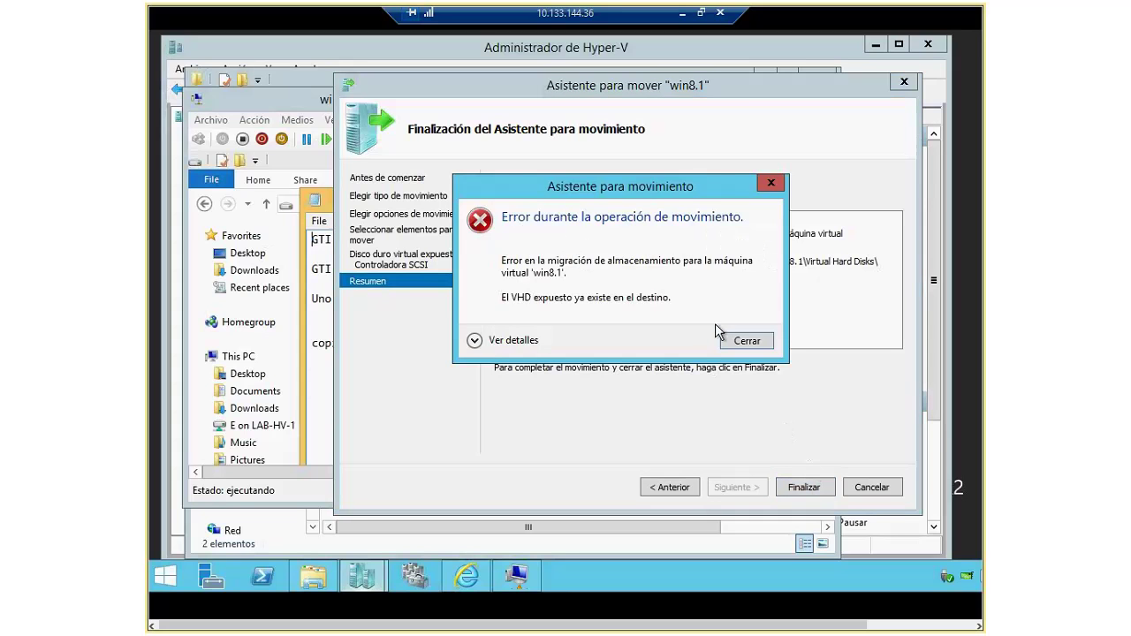
click(481, 347)
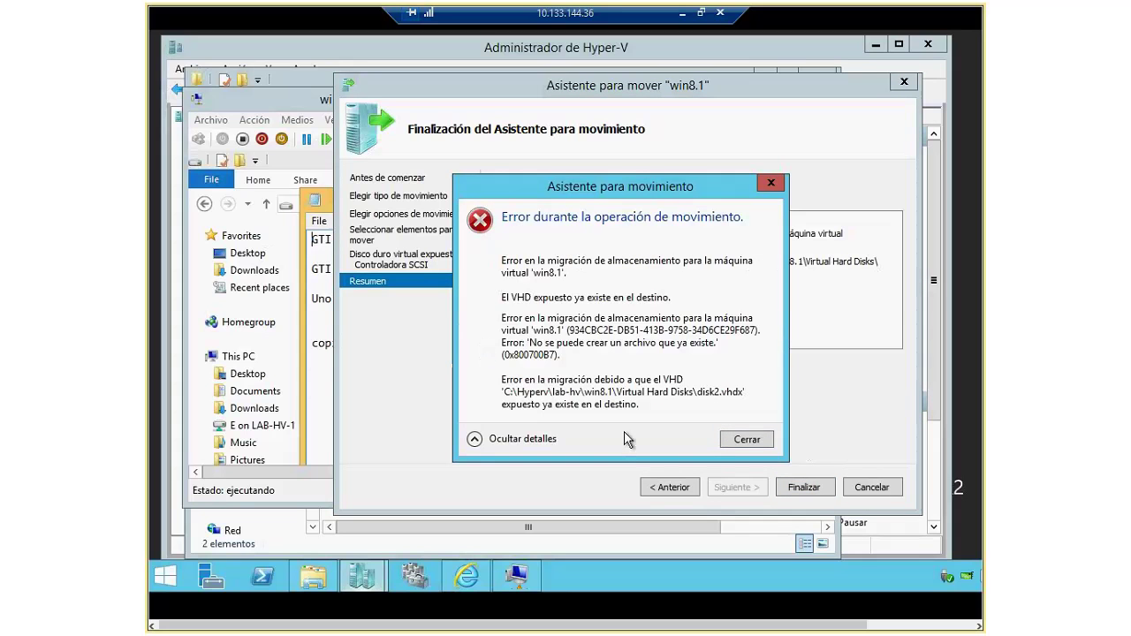
click(746, 442)
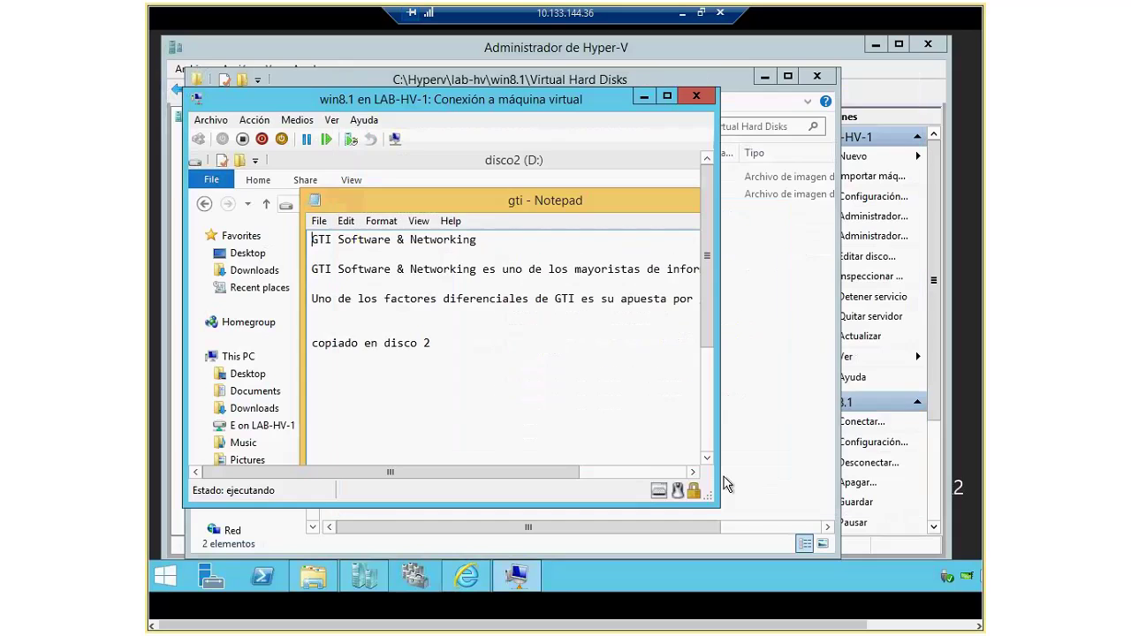
click(362, 541)
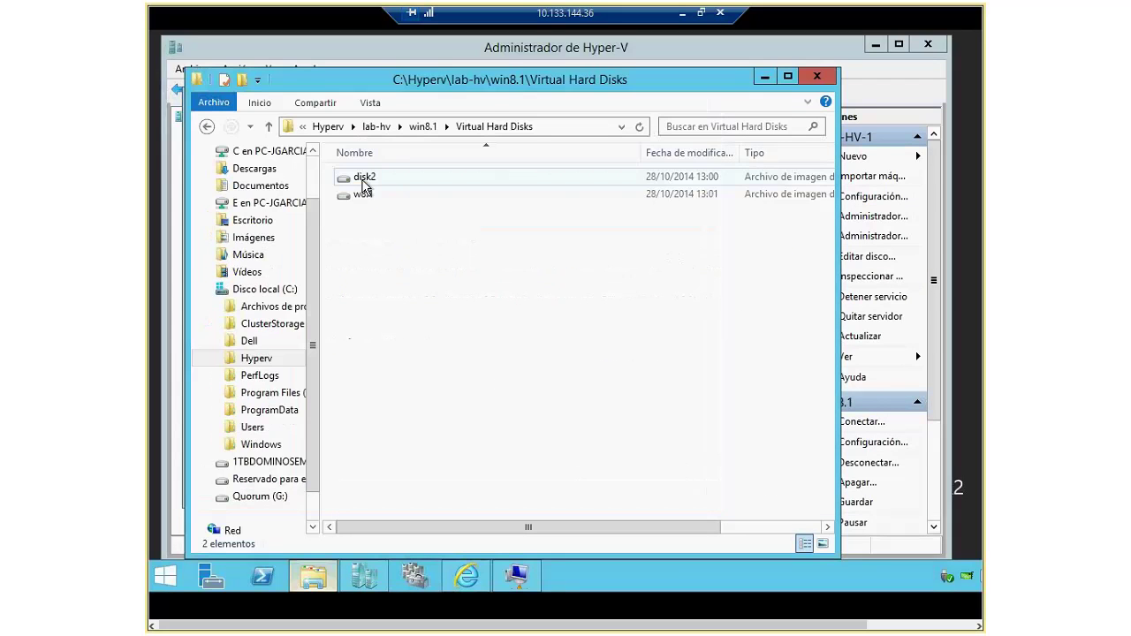
Step: Delete the leftover disk2 file from the win8.1 Virtual Hard Disks folder
right_click(363, 186)
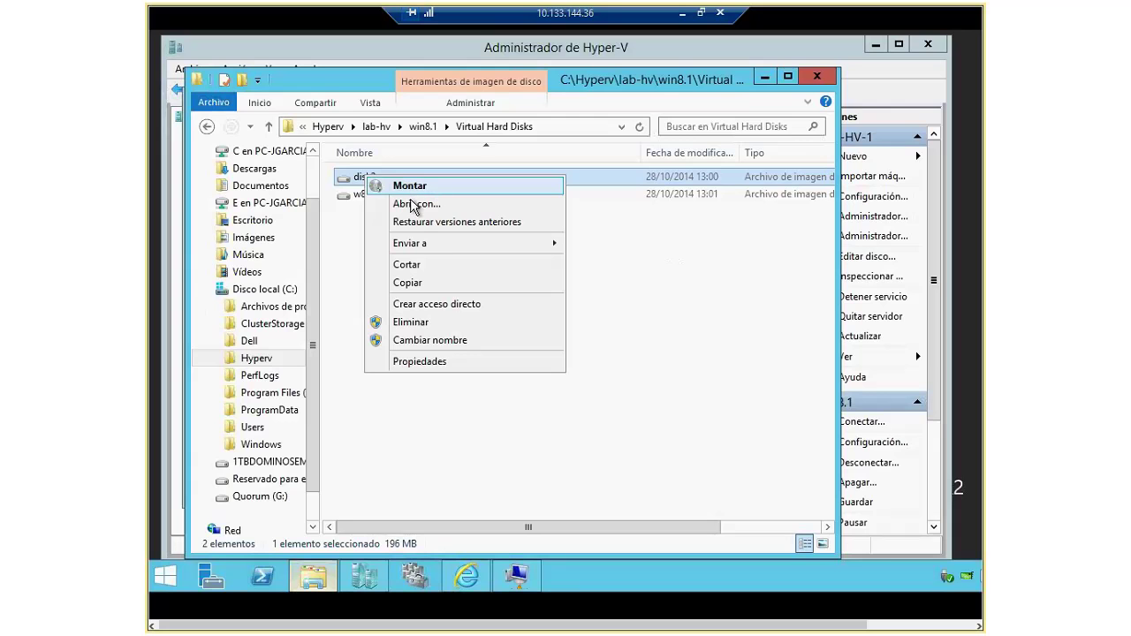
click(426, 127)
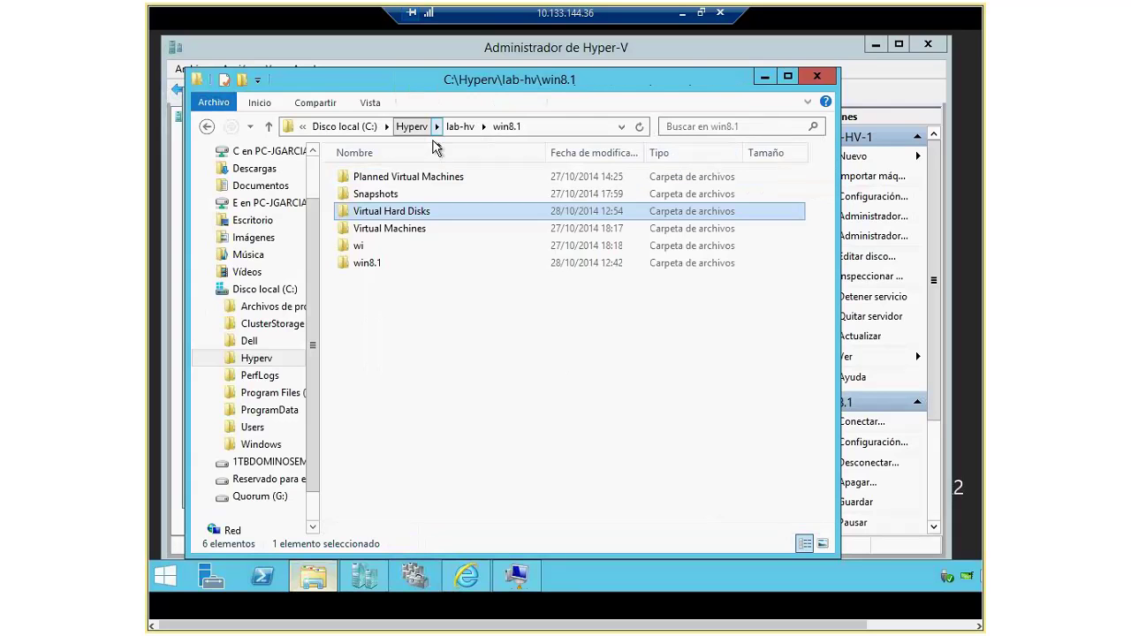
double_click(395, 213)
click(360, 179)
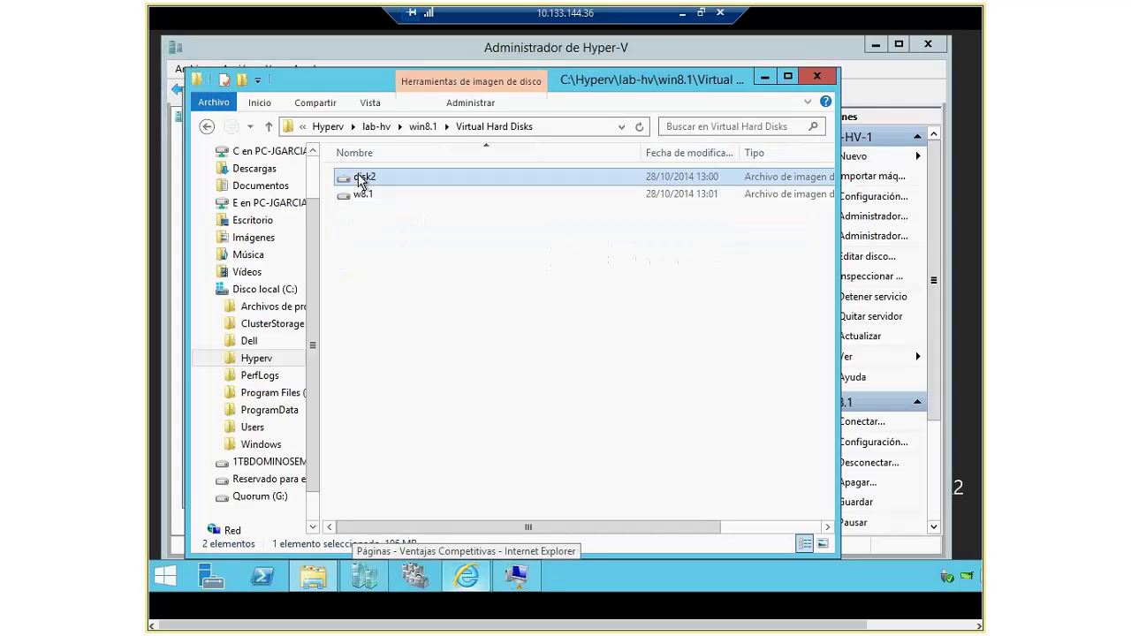
right_click(360, 181)
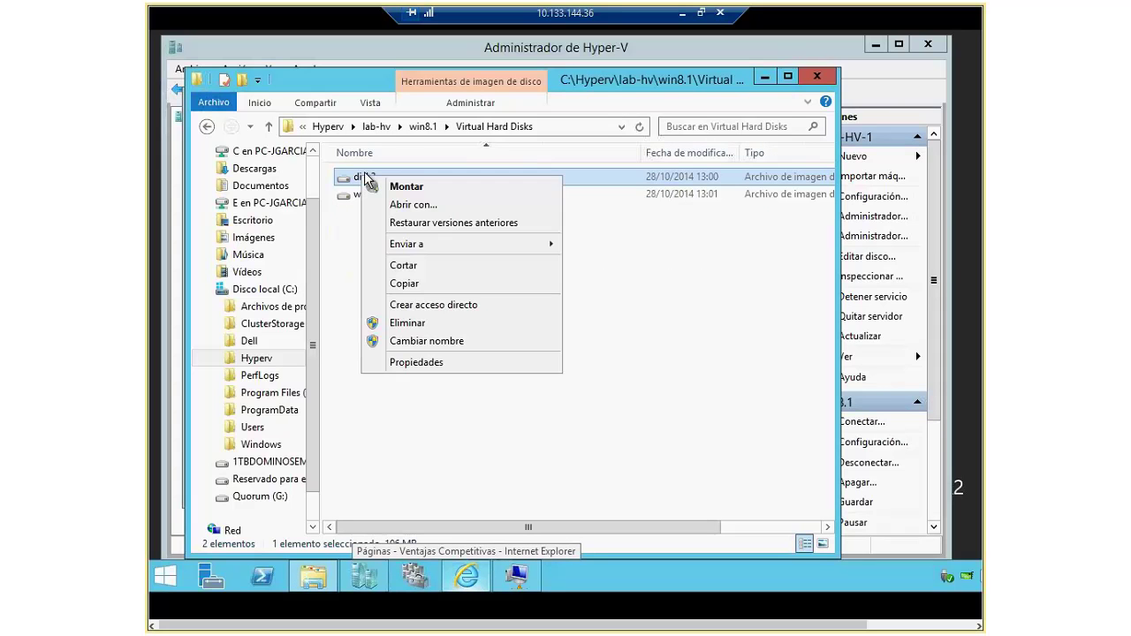
click(414, 324)
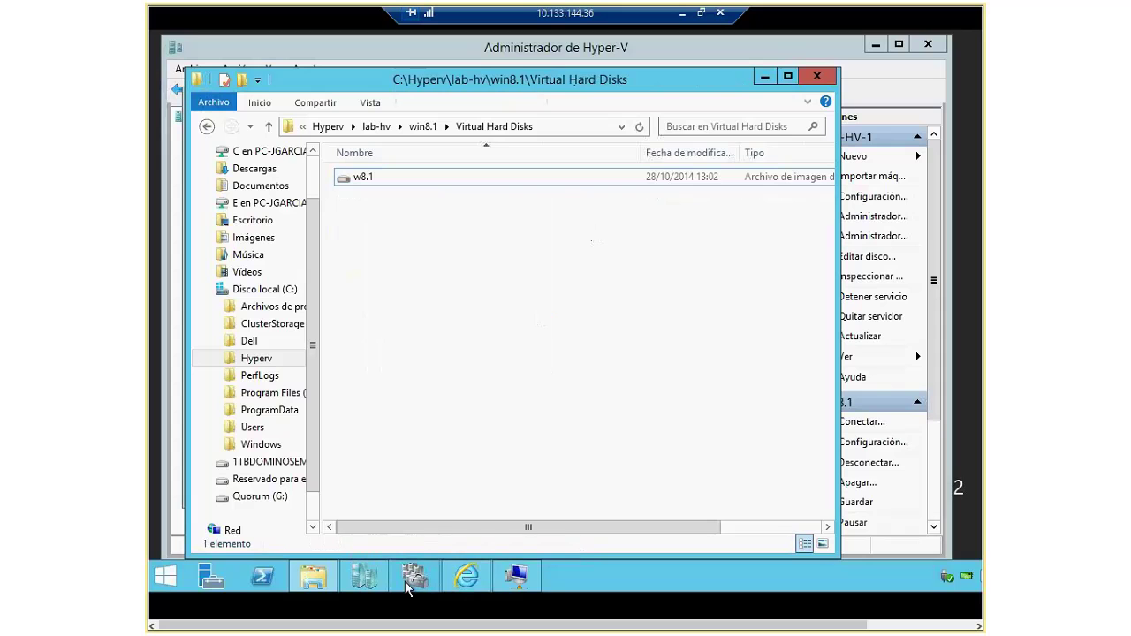
click(376, 581)
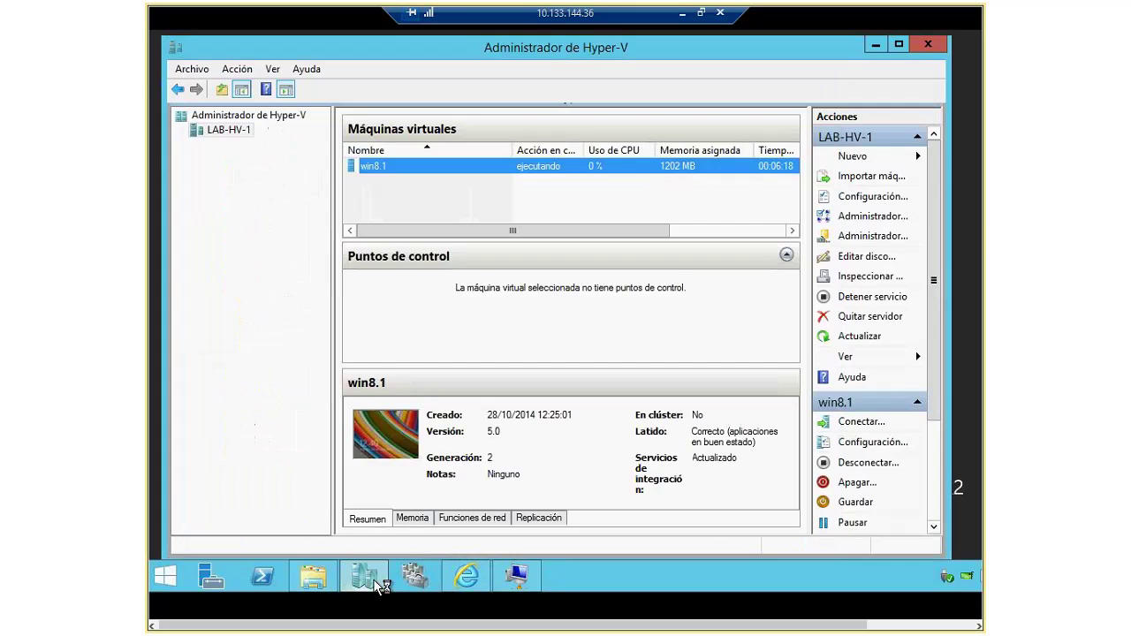
Step: Restart the win8.1 storage move for virtual hard disks only, excluding w8.1.vhdx
click(521, 583)
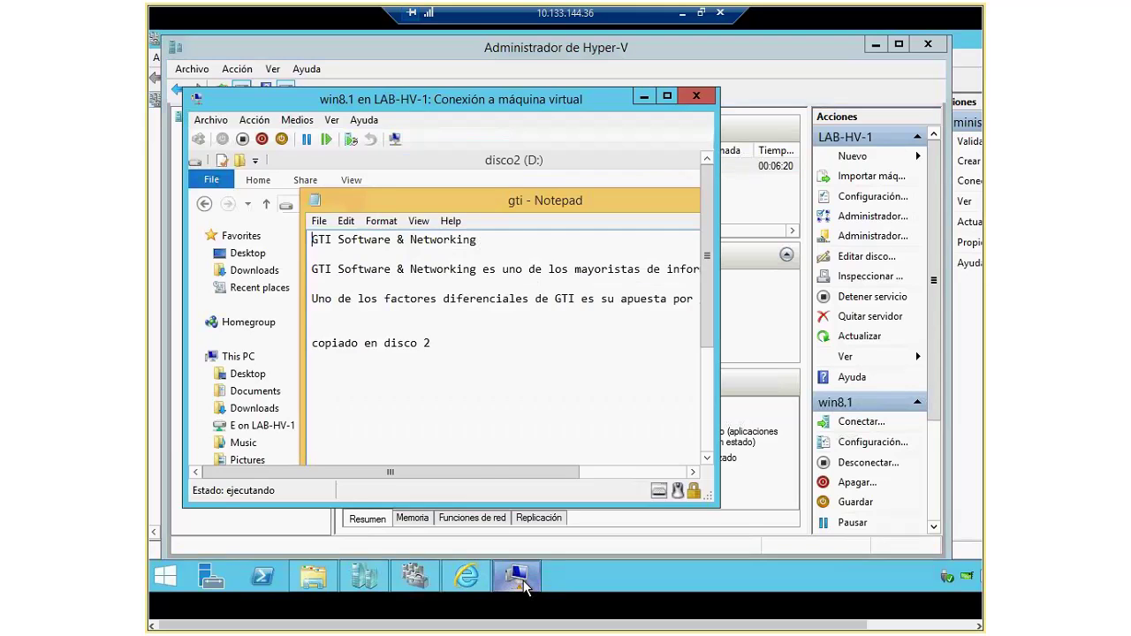
click(370, 576)
click(369, 576)
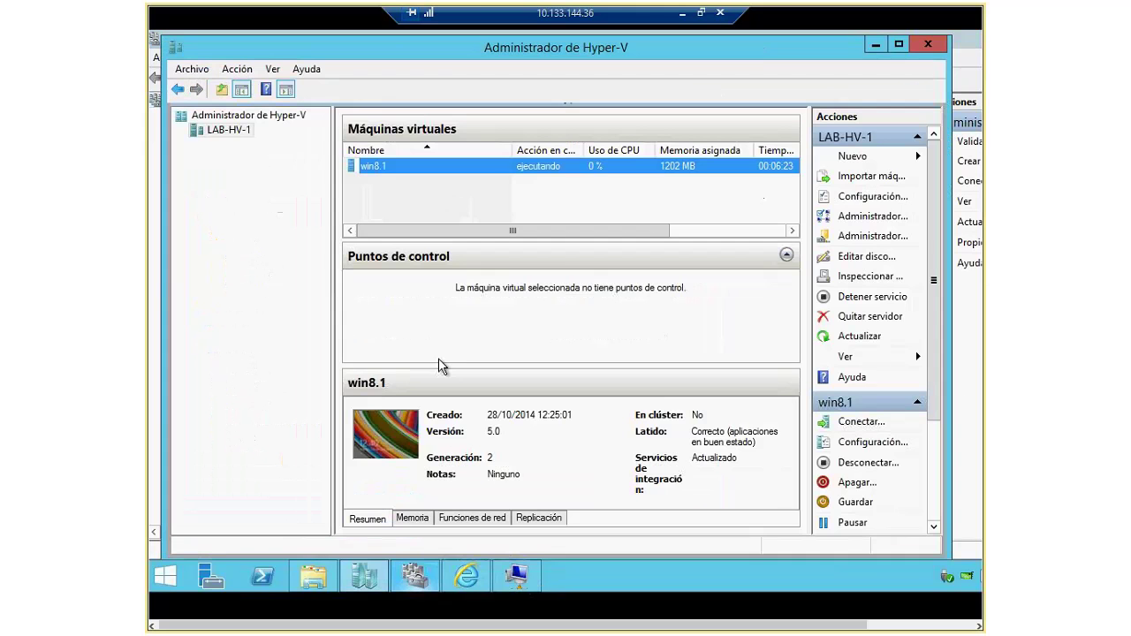
right_click(398, 166)
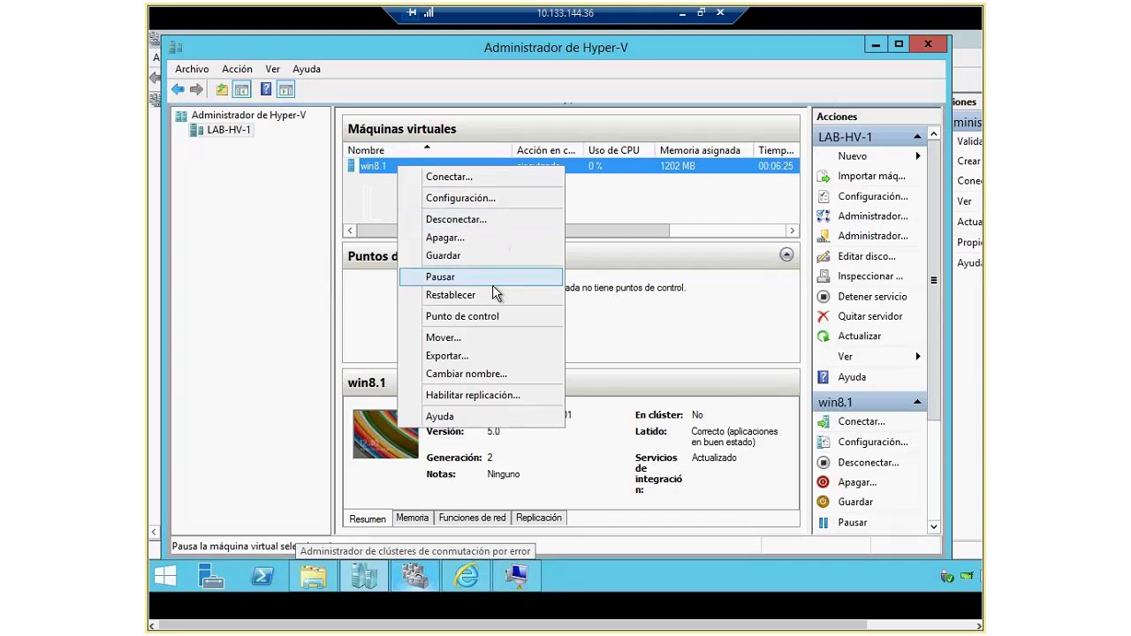
click(493, 340)
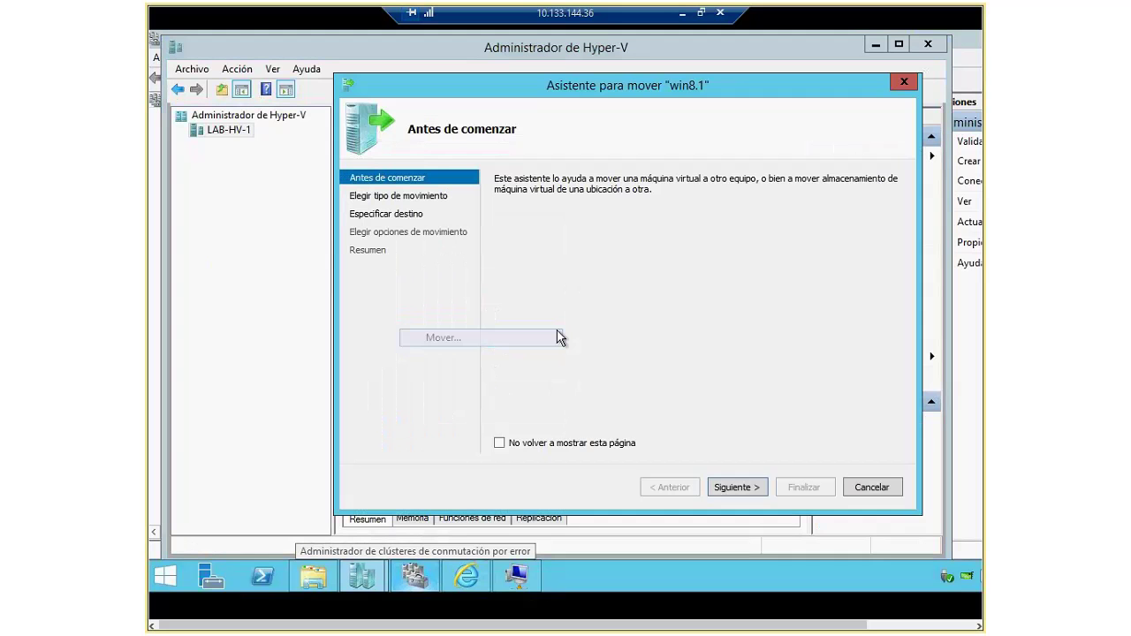
click(737, 487)
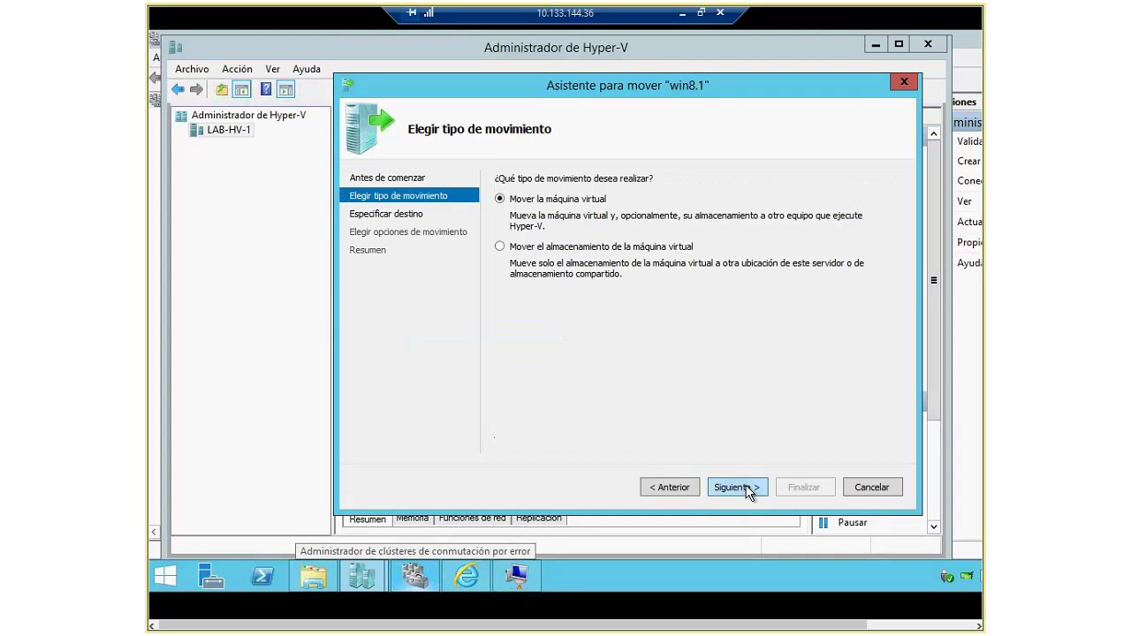
key(Down)
click(741, 487)
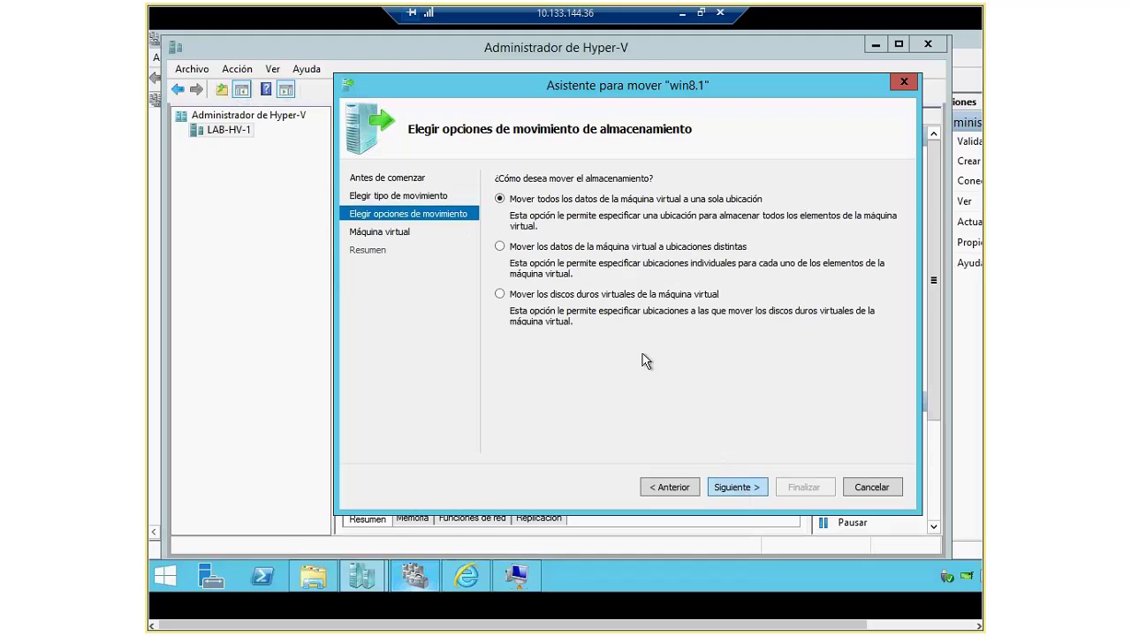
key(Down)
key(Down)
click(737, 487)
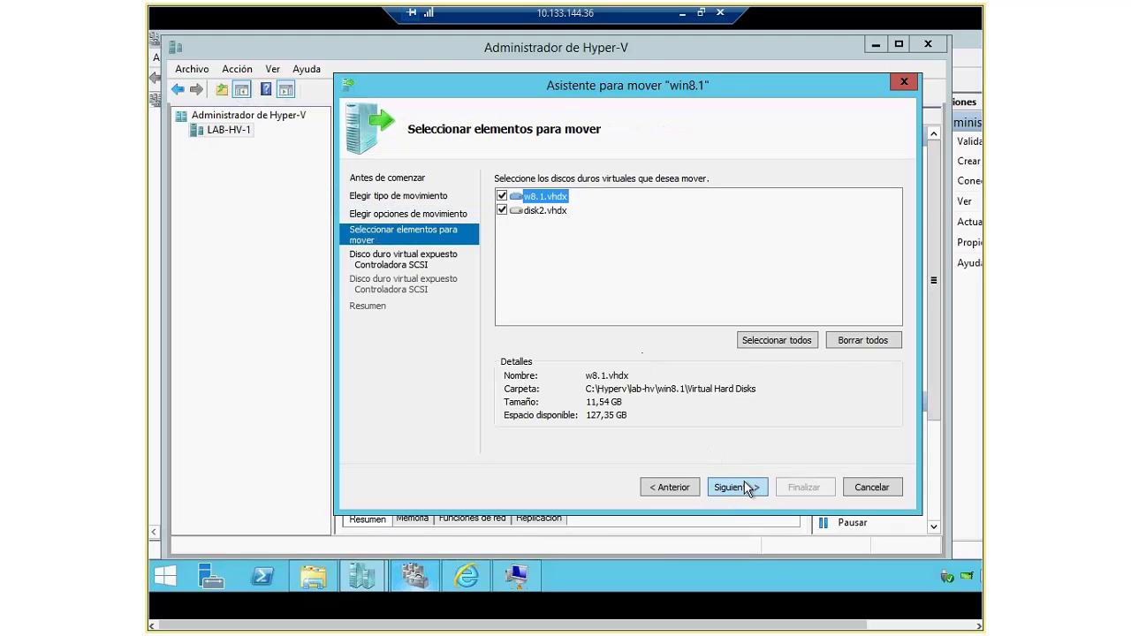
click(502, 197)
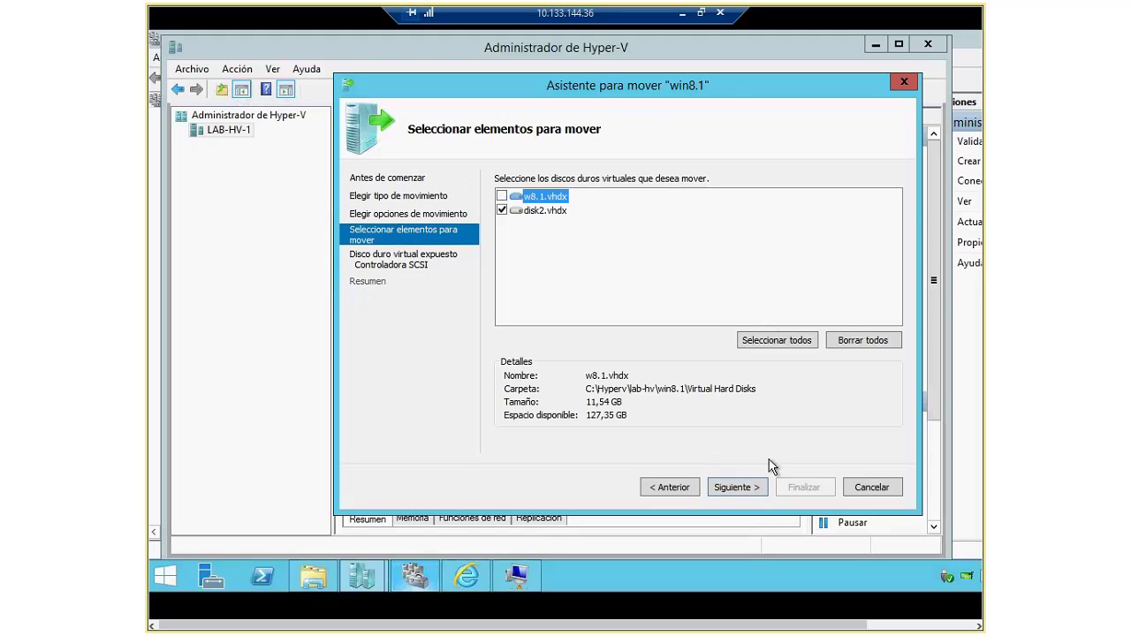
click(737, 487)
Step: Target C:\Hyperv\lab-hv\win8.1\Virtual Hard Disks and start moving disk2.vhdx
click(849, 219)
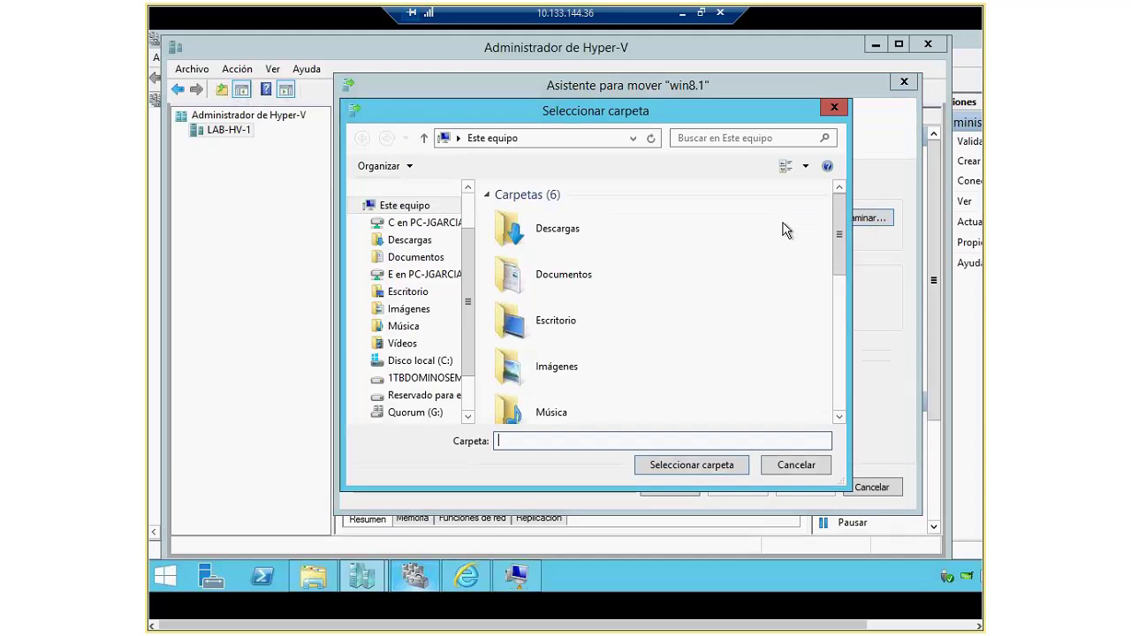
click(411, 362)
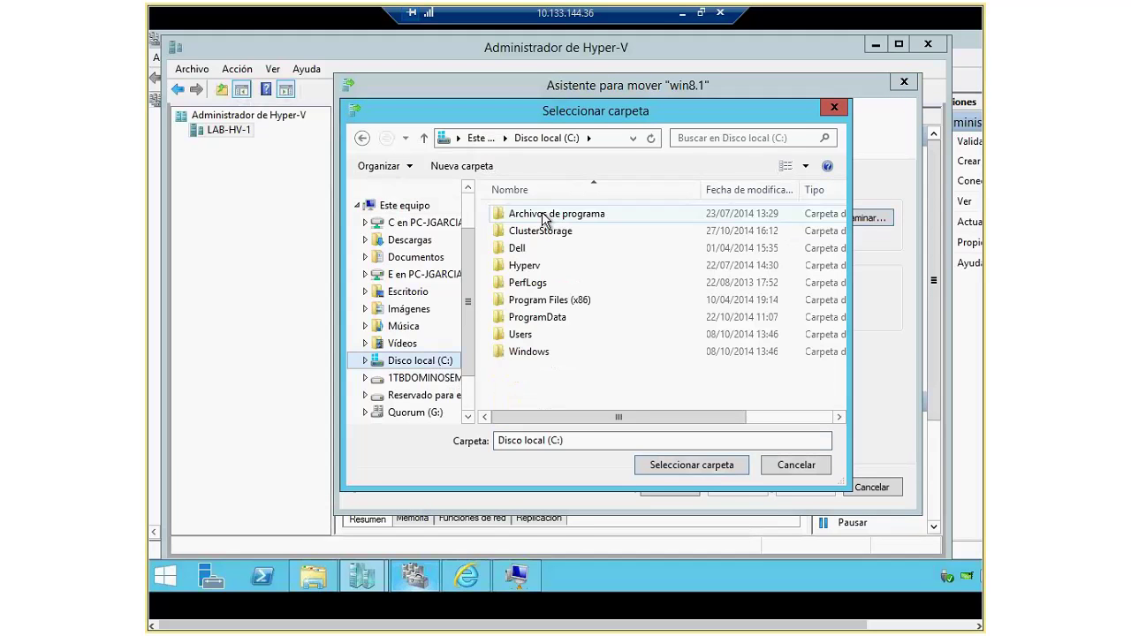
double_click(523, 266)
click(521, 231)
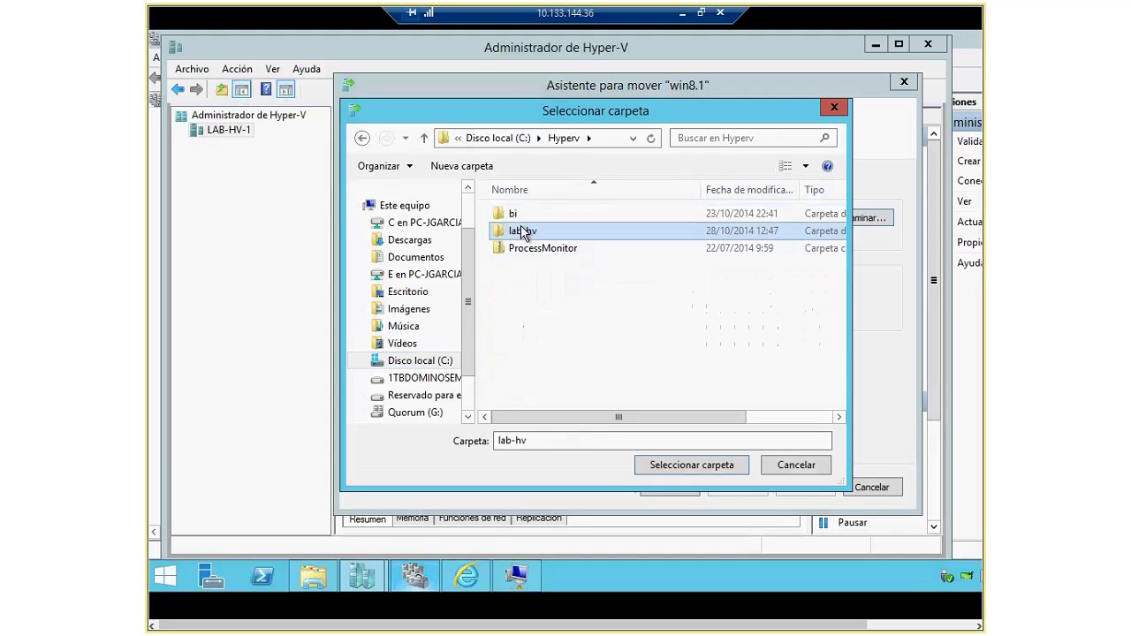
double_click(521, 231)
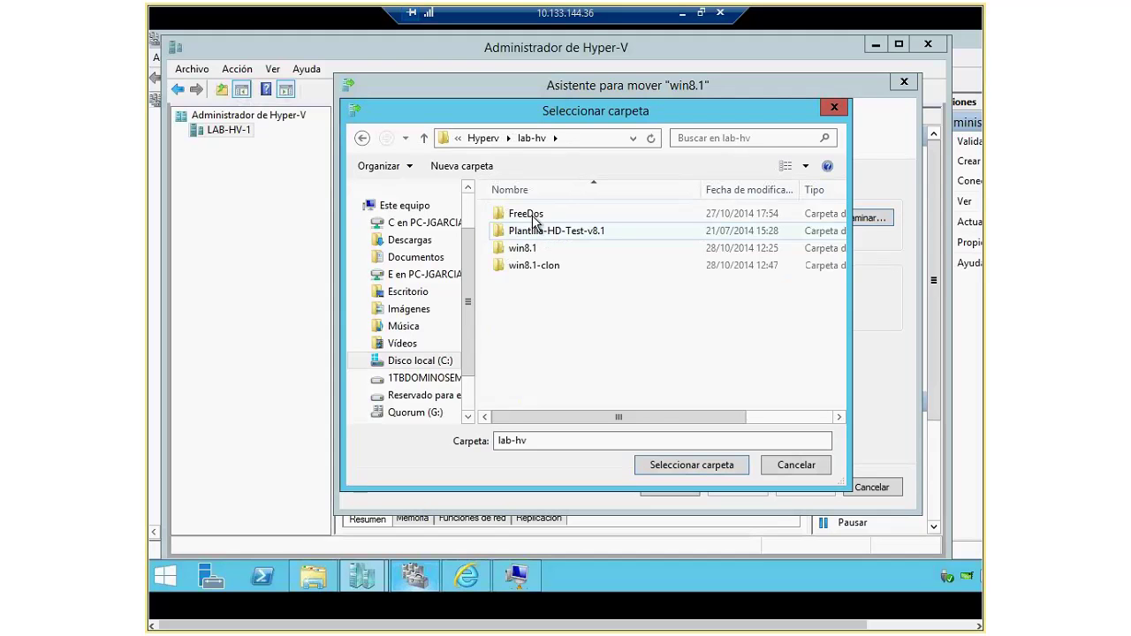
double_click(528, 249)
click(516, 250)
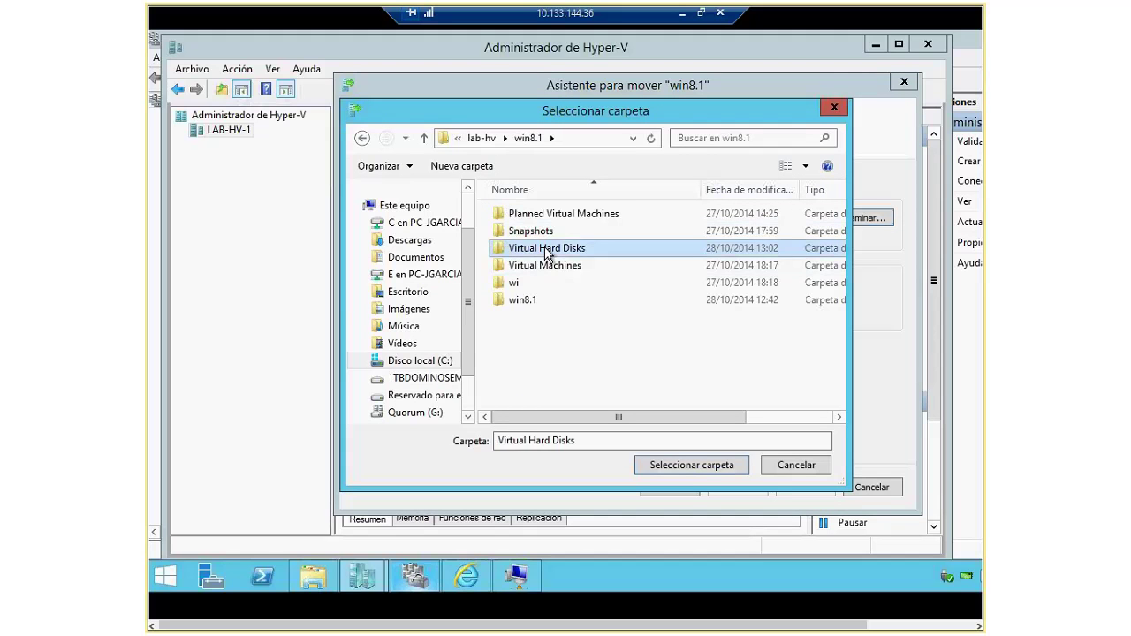
double_click(517, 250)
click(684, 463)
click(737, 487)
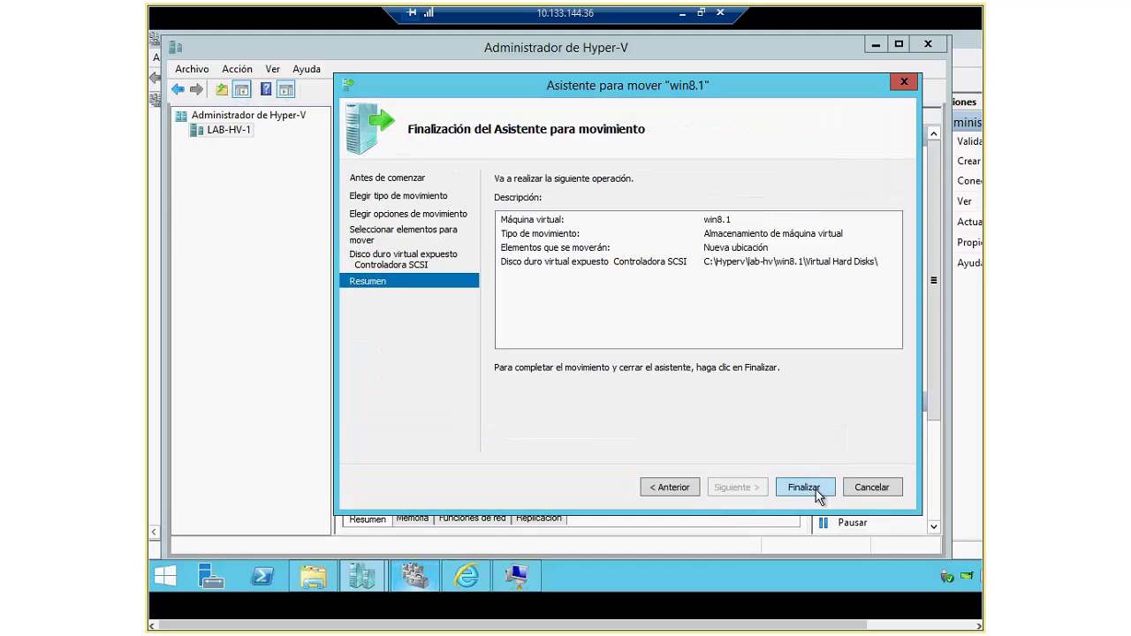
click(813, 487)
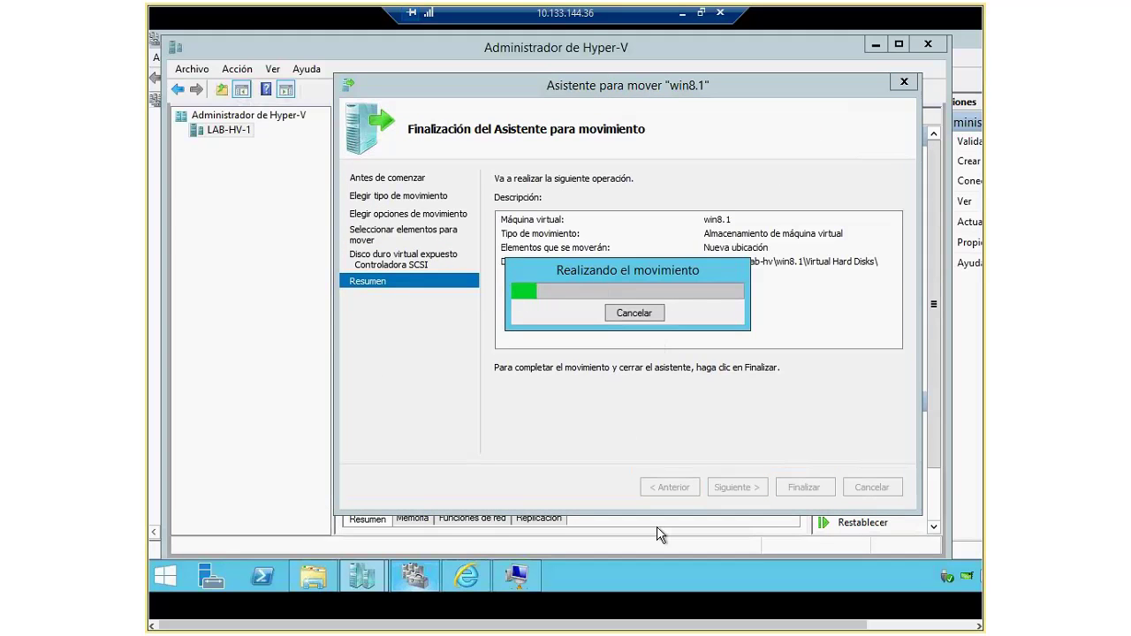
key(alt+Tab)
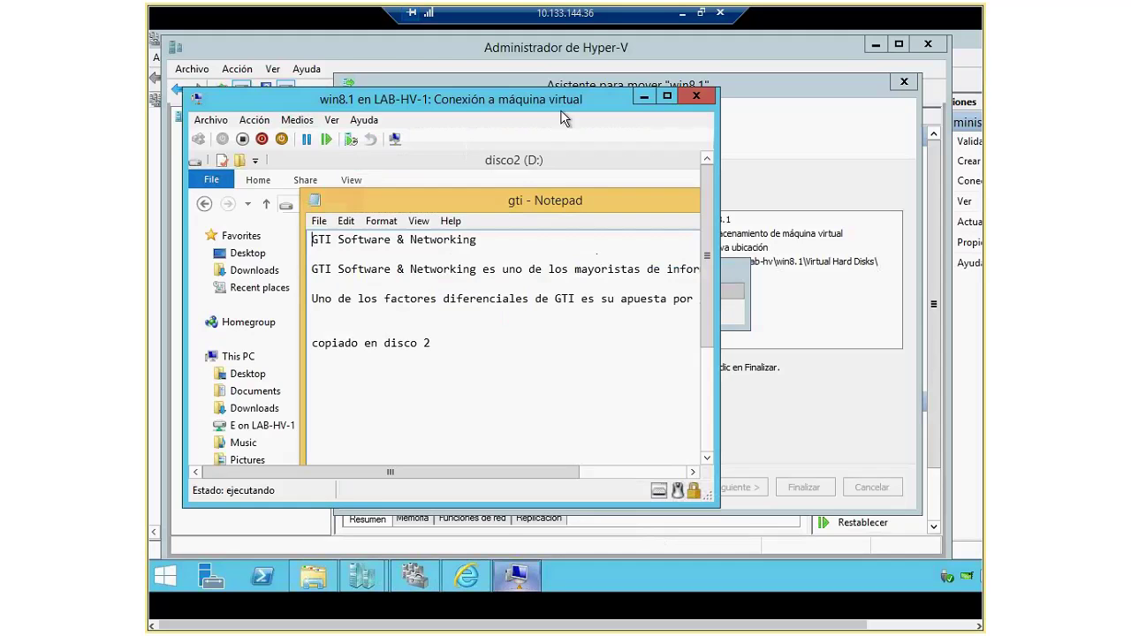
Step: Leave the win8.1 session and show LAB-HV-2 full screen with its Explorer window
drag(560, 109, 675, 171)
drag(700, 230, 646, 201)
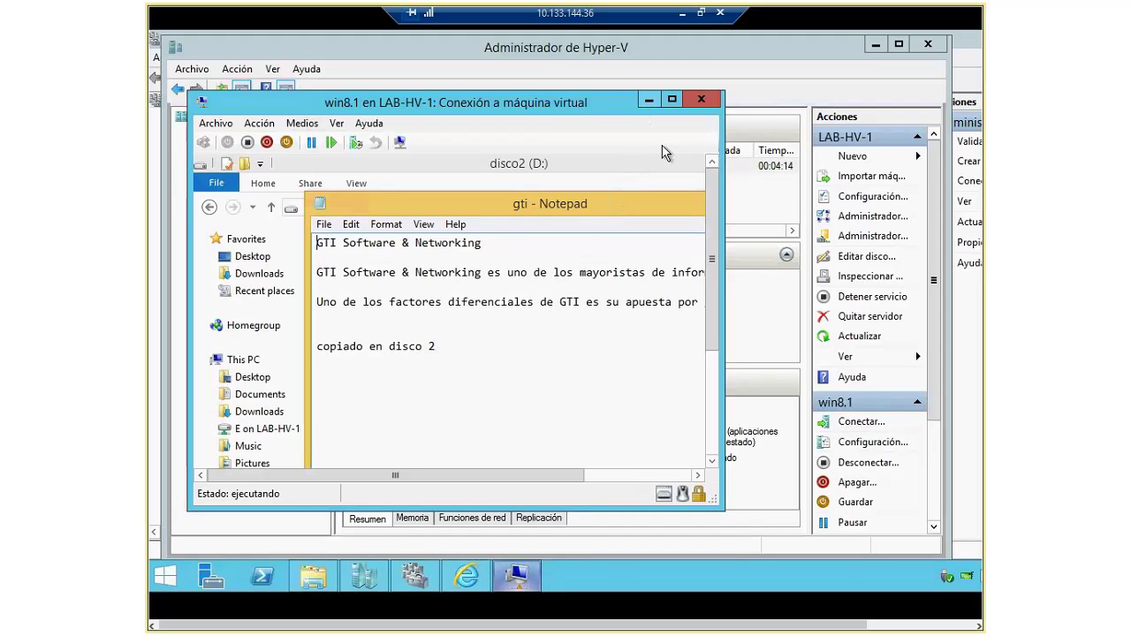
click(700, 14)
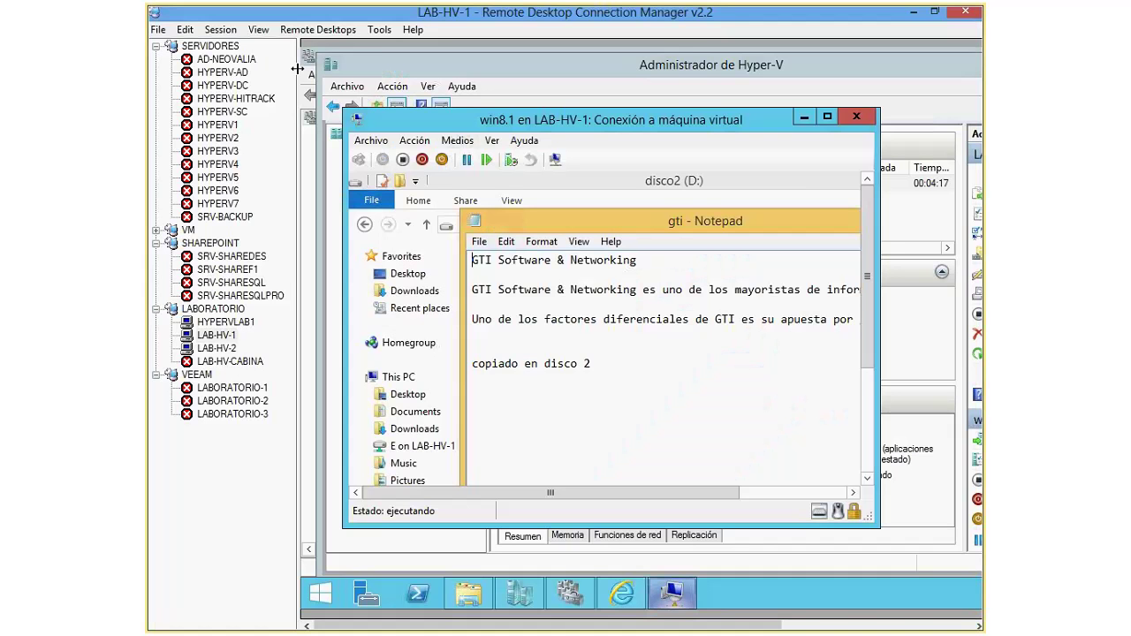
click(216, 348)
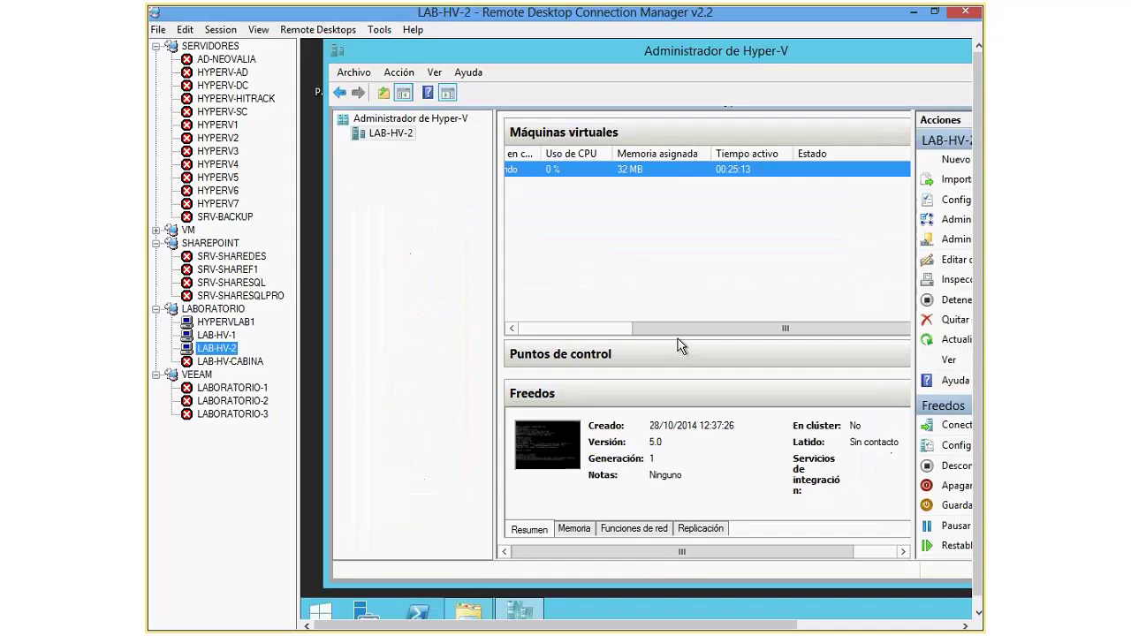
click(220, 29)
click(251, 186)
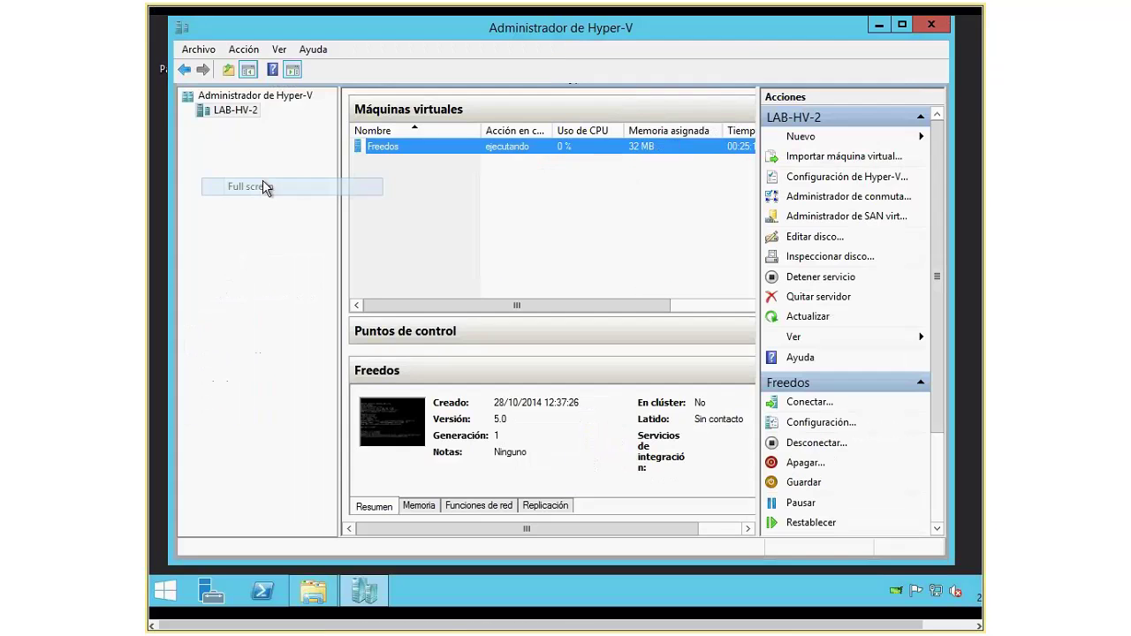
click(318, 597)
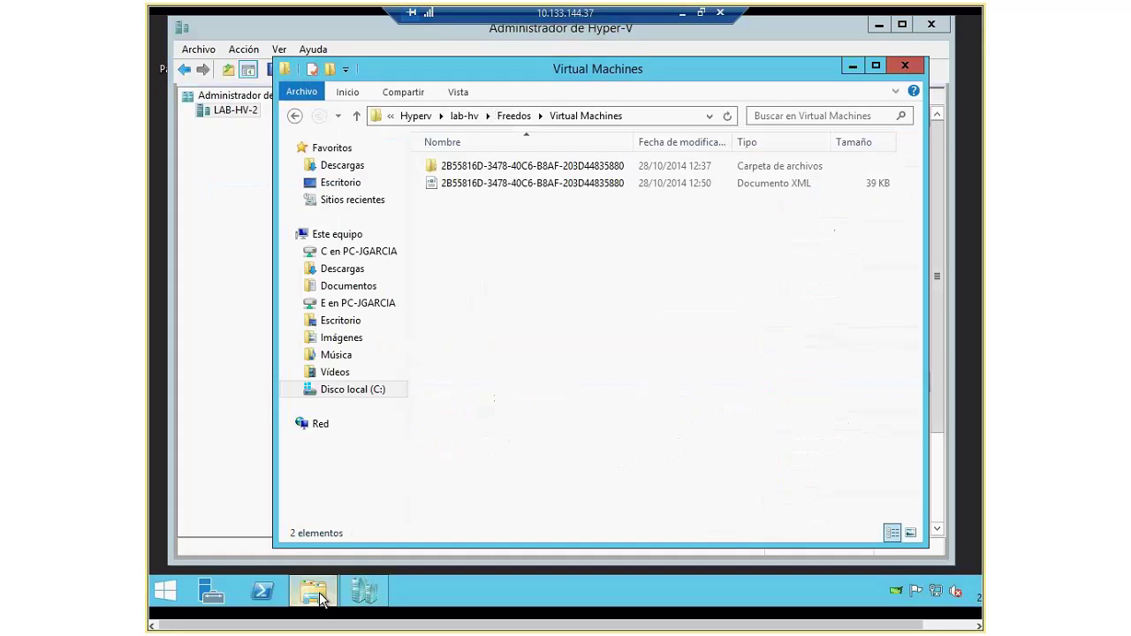
Step: Go up to lab-hv and open Freedos-clon\Freedos\Virtual Hard Disks to confirm the Freedos disk image
click(513, 116)
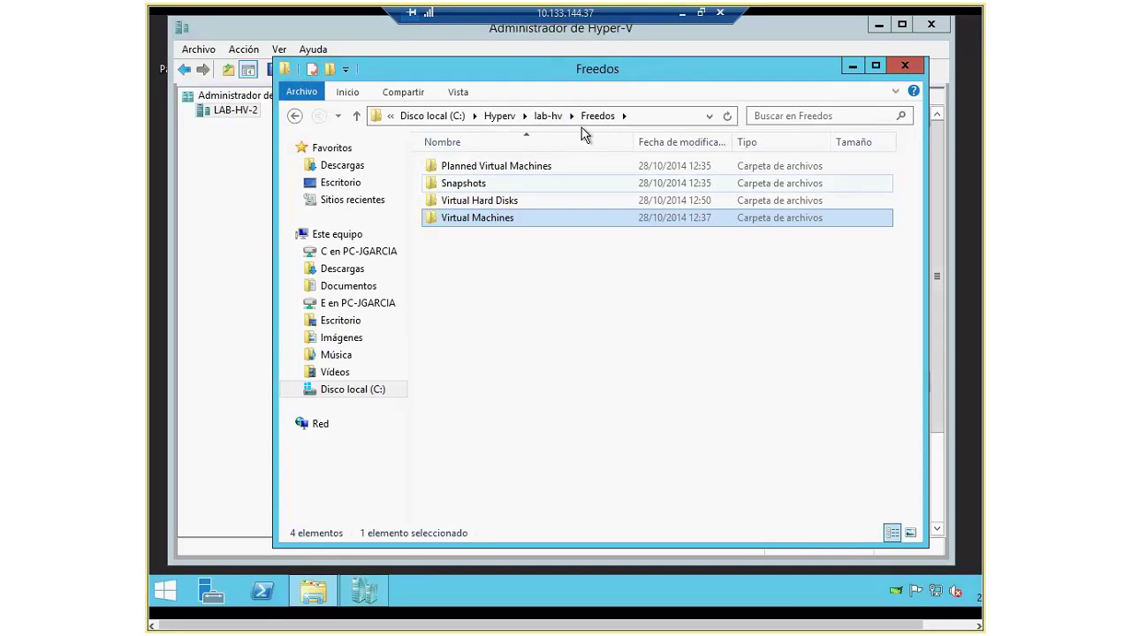
click(543, 116)
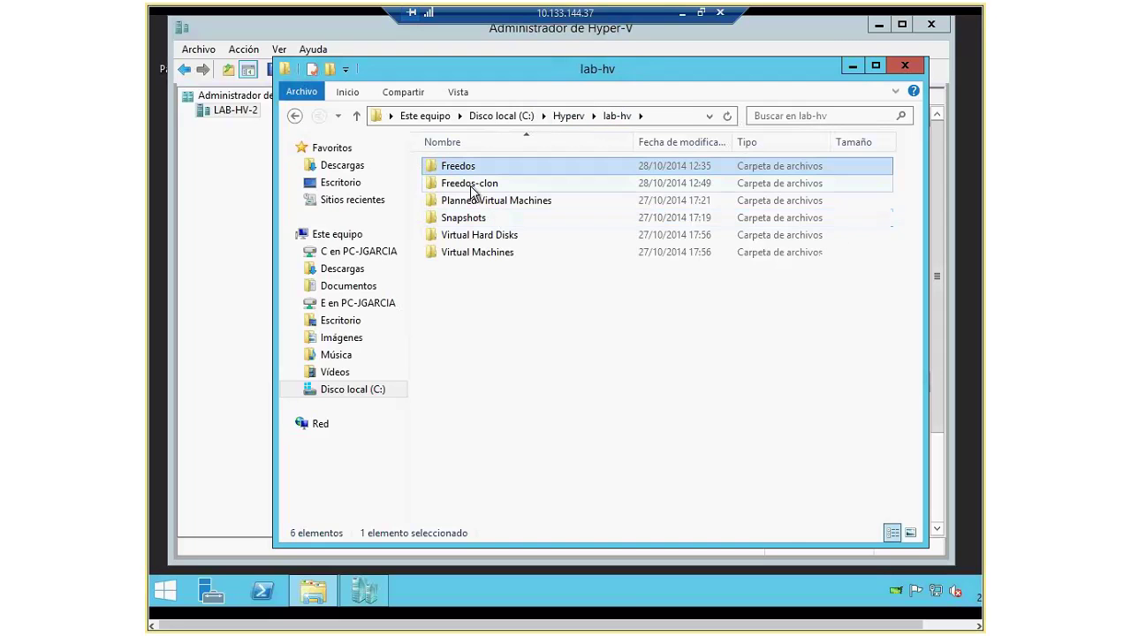
double_click(471, 192)
double_click(452, 166)
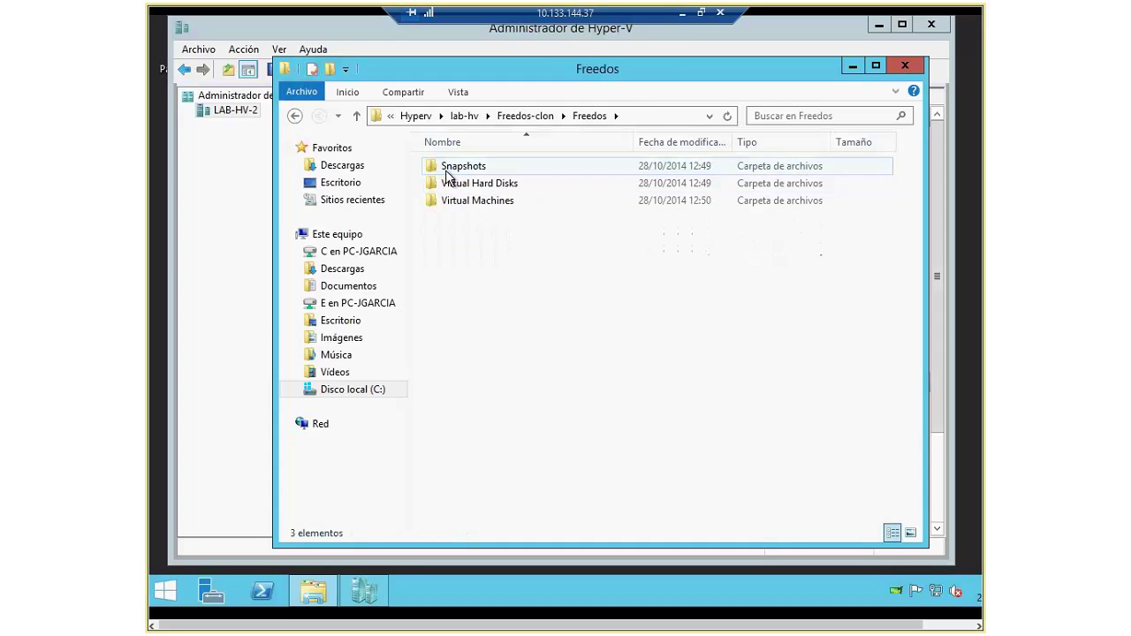
double_click(477, 182)
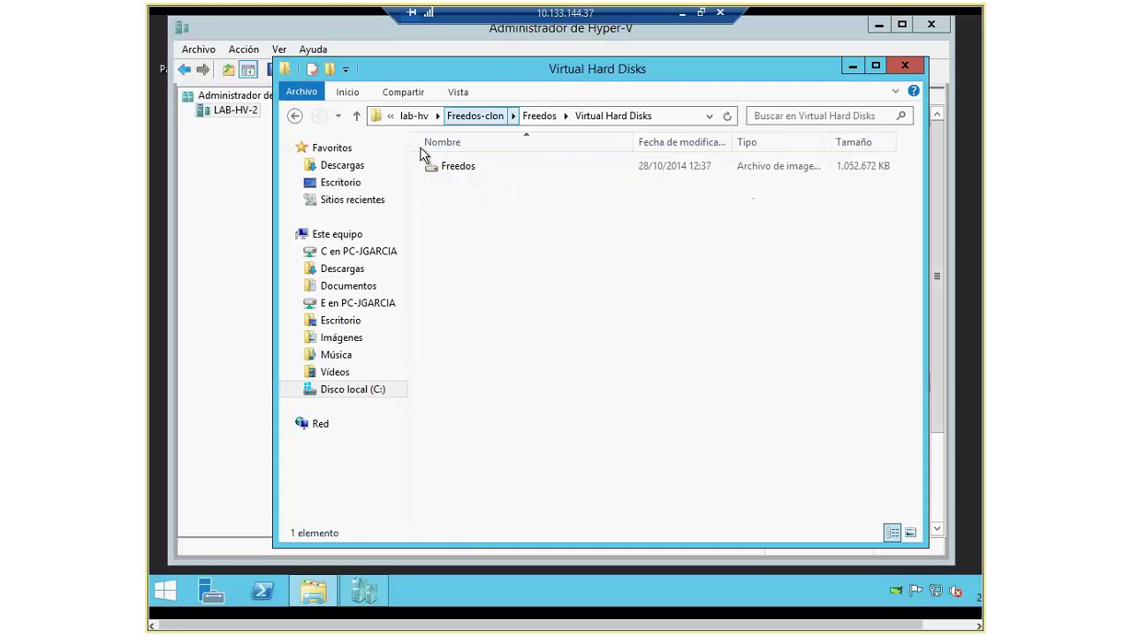
Step: Start the Import Virtual Machine wizard with C:\Hyperv\lab-hv\Freedos-clon as the source folder
click(364, 592)
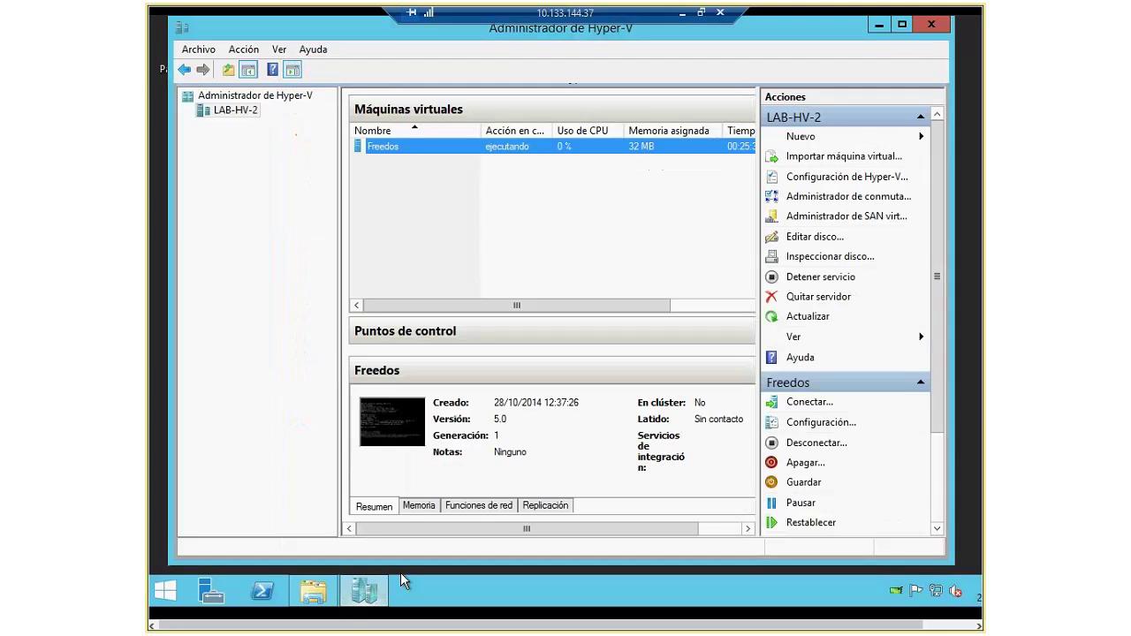
click(831, 160)
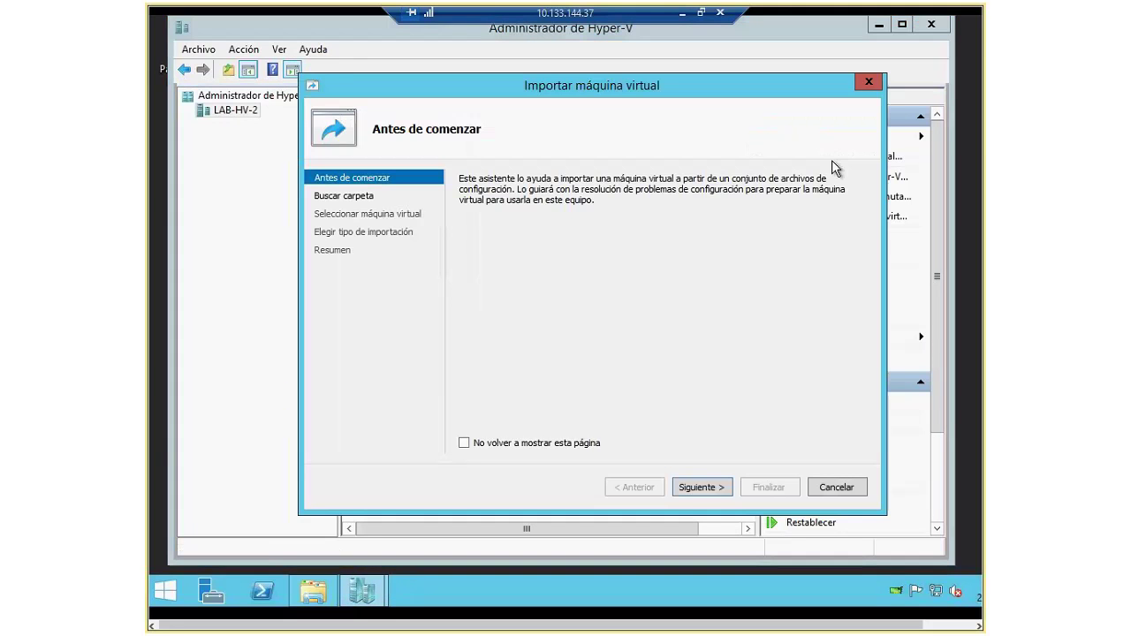
click(692, 491)
click(841, 203)
click(380, 395)
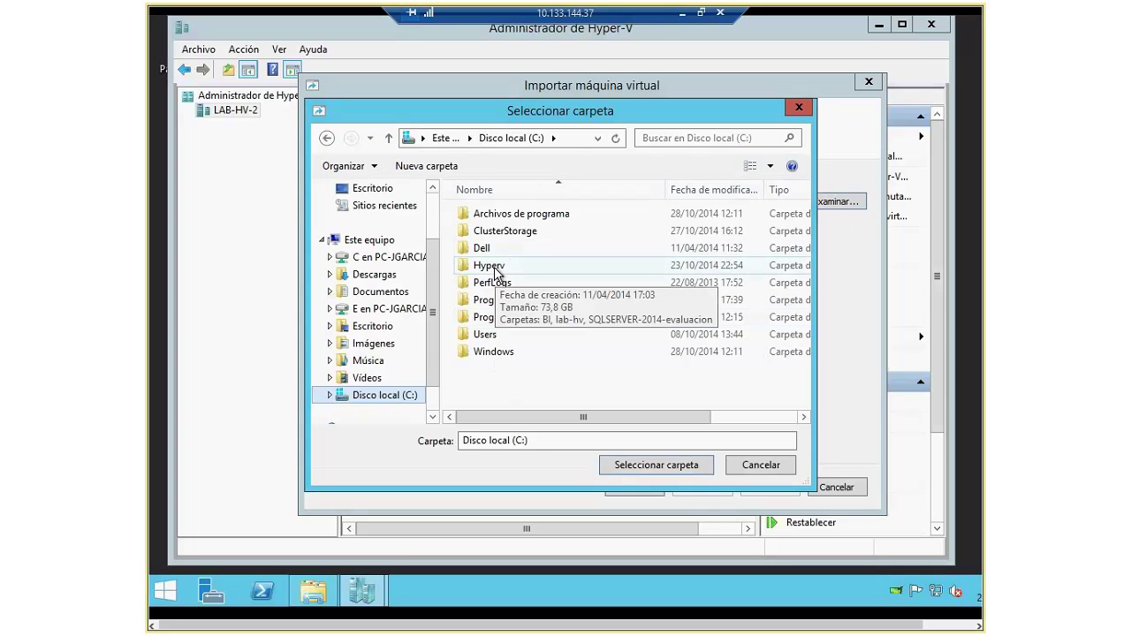
double_click(488, 267)
double_click(486, 232)
click(480, 230)
double_click(480, 231)
click(677, 468)
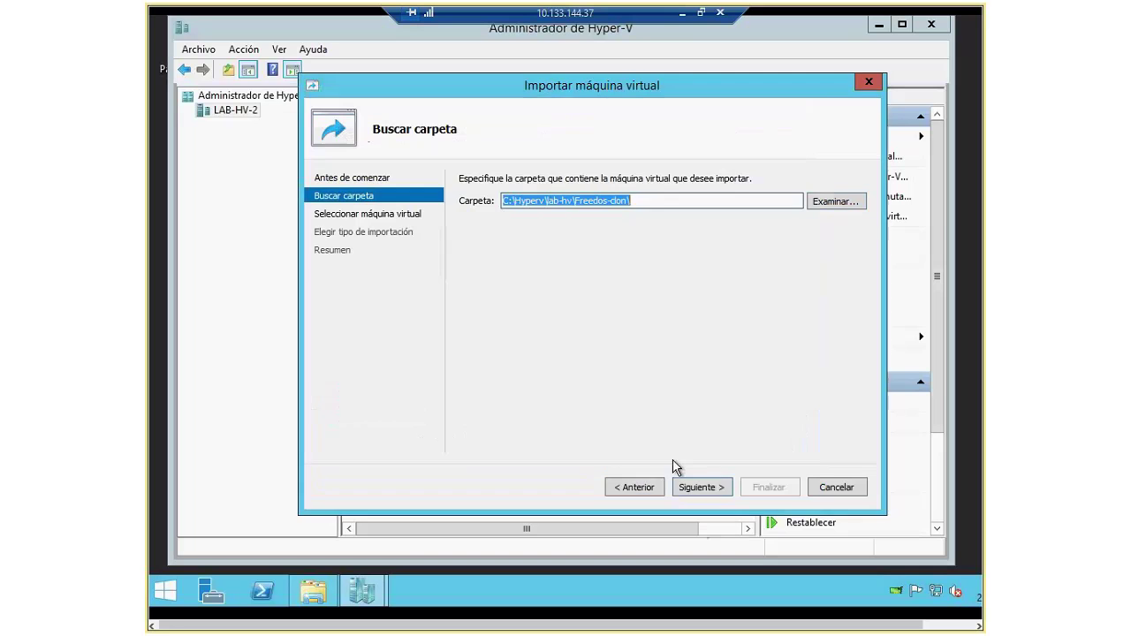
Step: After the no-machines-found error, point the import at Freedos-clon\Freedos and select the Freedos machine
click(717, 491)
click(707, 343)
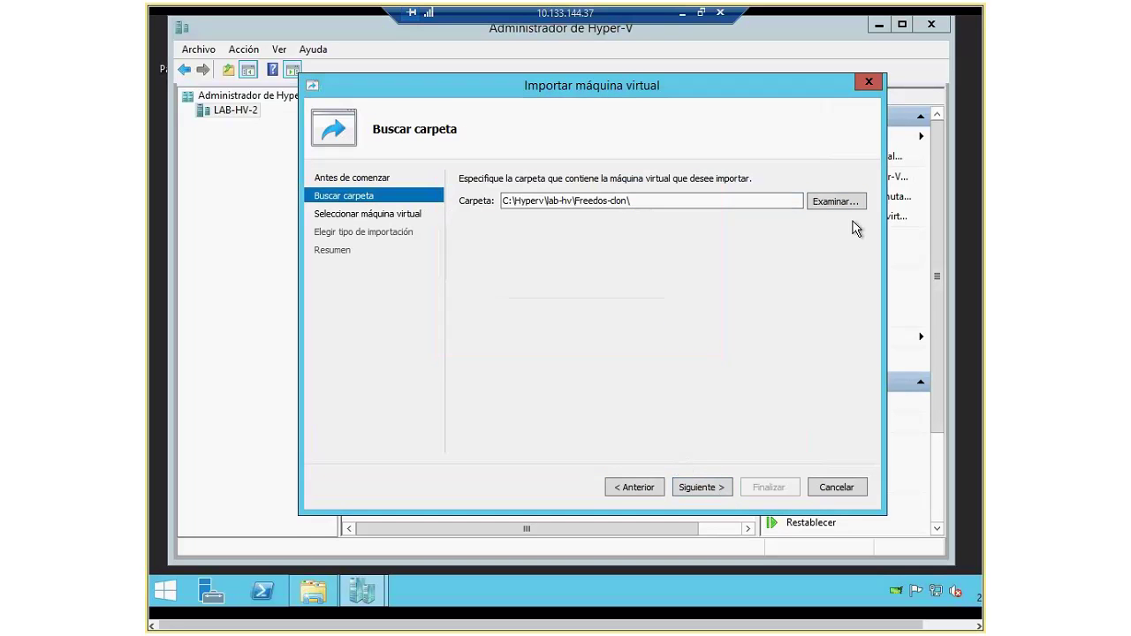
click(848, 202)
double_click(629, 212)
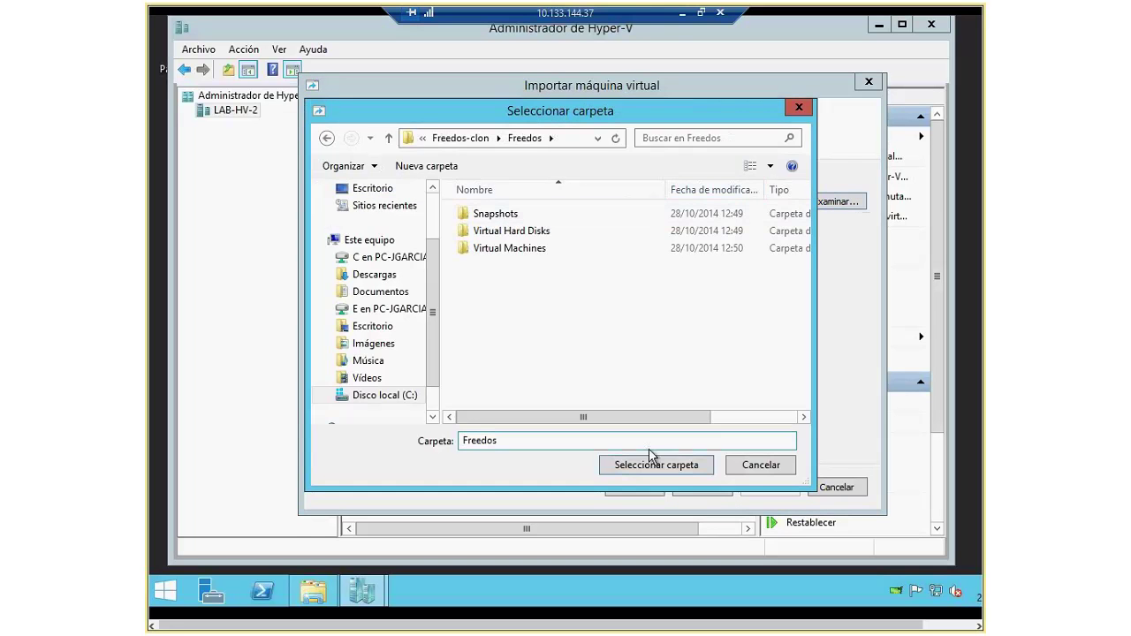
click(650, 462)
click(717, 489)
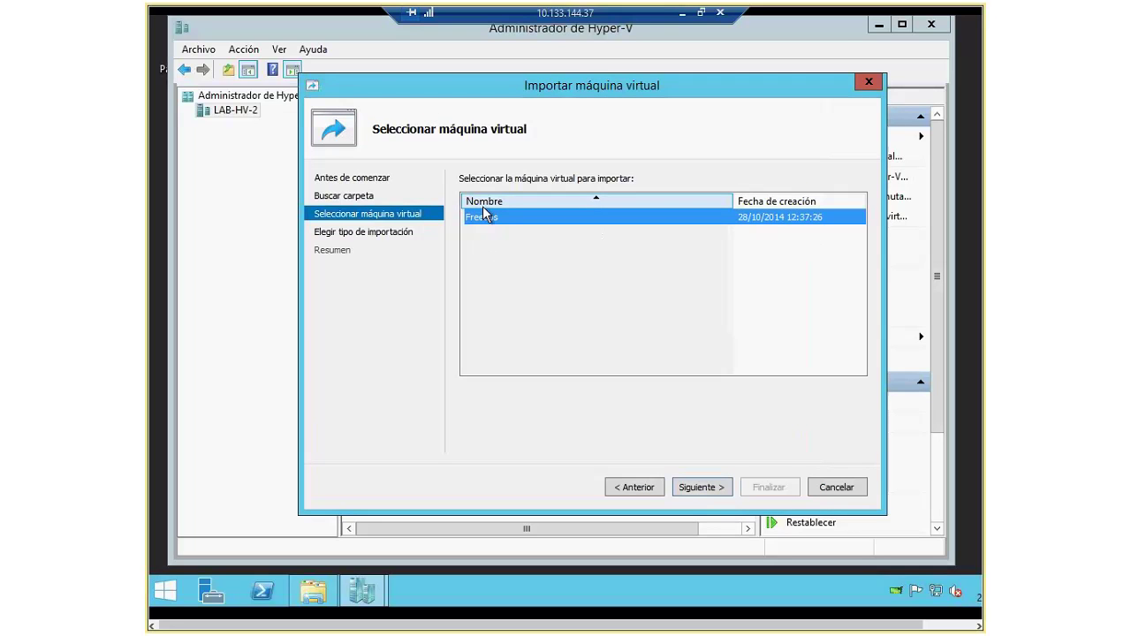
click(707, 496)
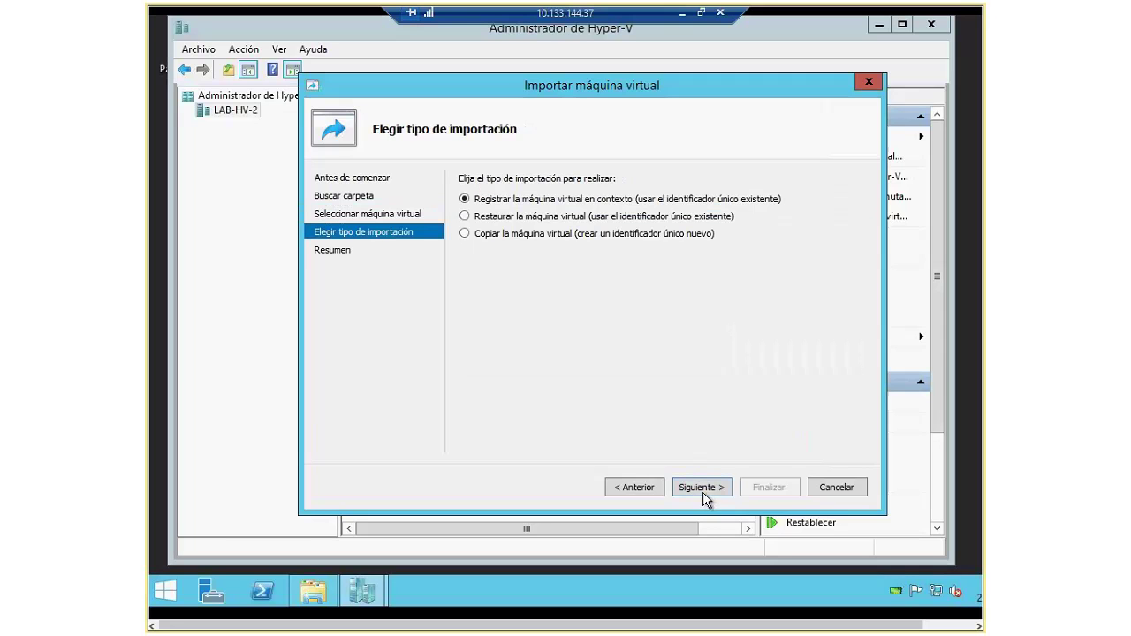
Step: Import as a new-ID copy, storing the configuration in a new lab-hv\Freedos-new folder
click(509, 234)
drag(497, 99, 451, 97)
click(684, 463)
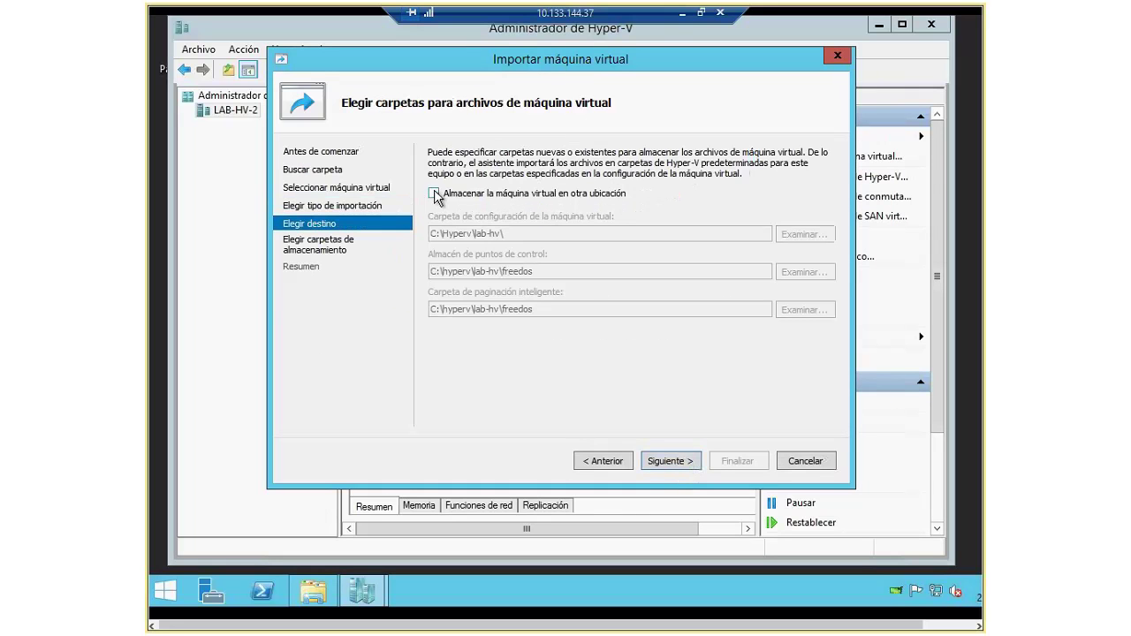
click(433, 192)
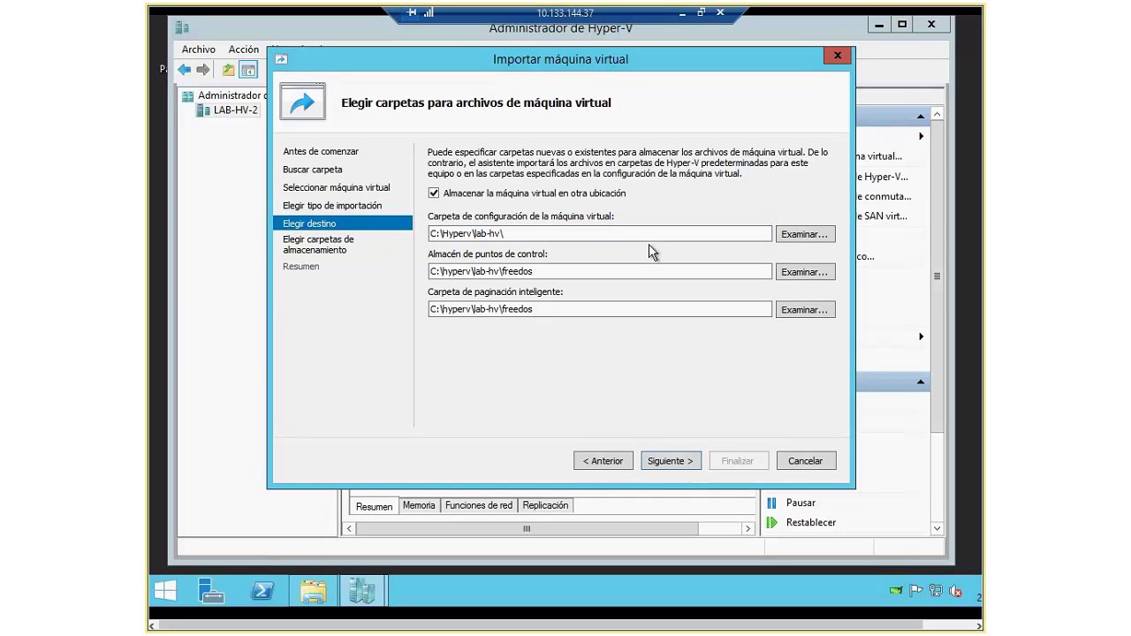
click(800, 237)
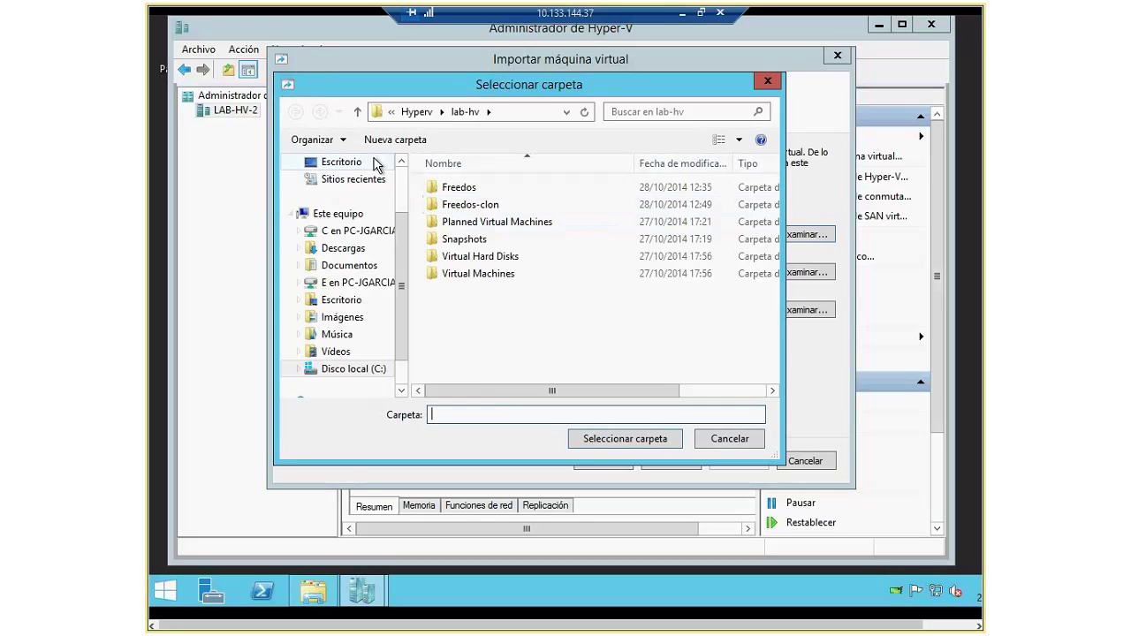
click(395, 140)
text(Fr)
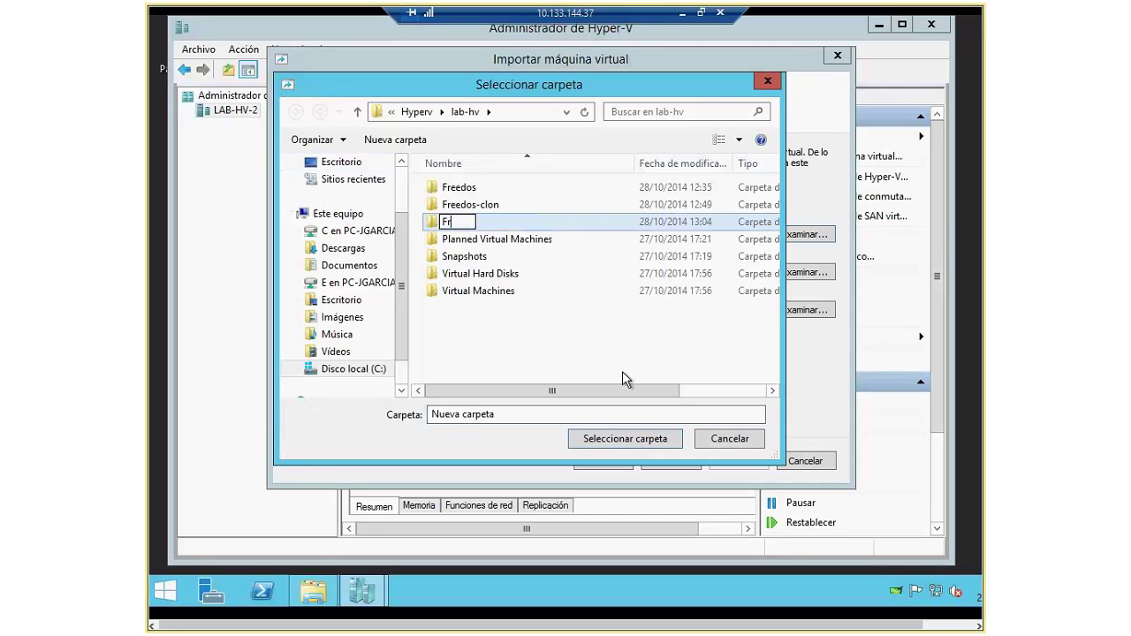
text(eedos-new)
key(Return)
key(Return)
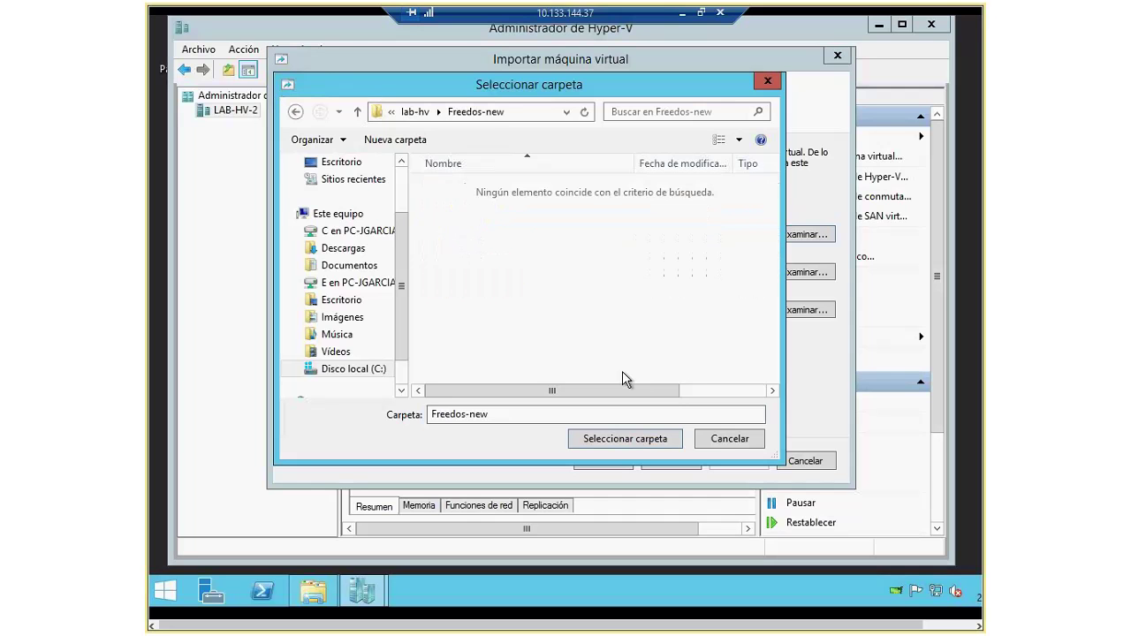
click(620, 435)
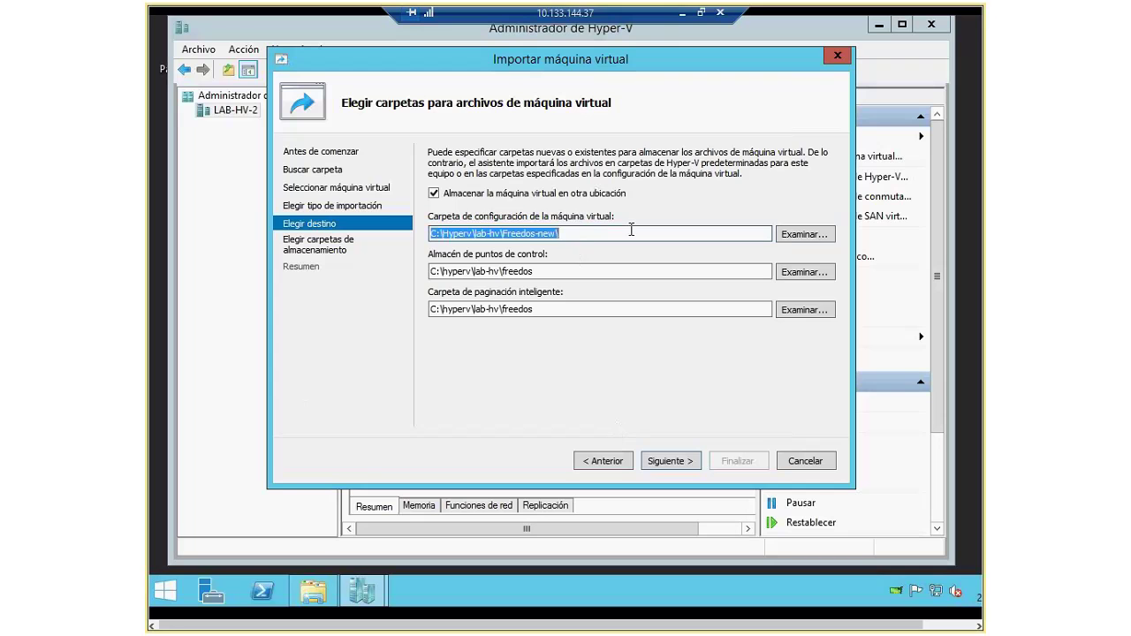
Step: Set the checkpoint, paging and virtual disk locations to C:\Hyperv\lab-hv\Freedos-new\
drag(535, 271, 435, 272)
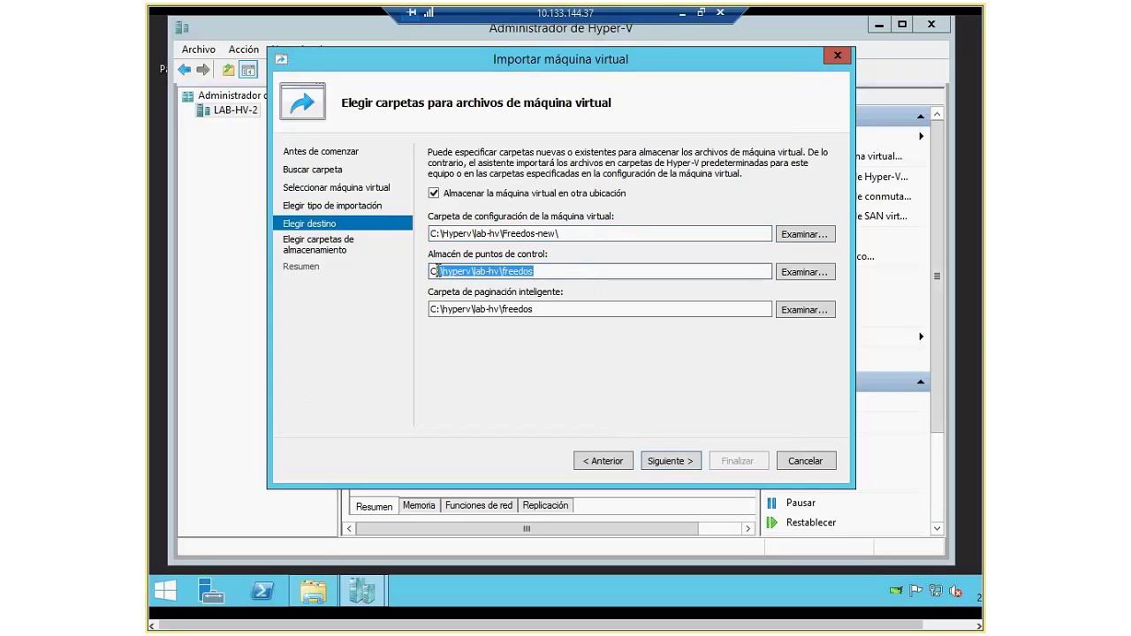
text(C:\Hyperv\lab-hv\Freedos-new\)
drag(536, 308, 371, 308)
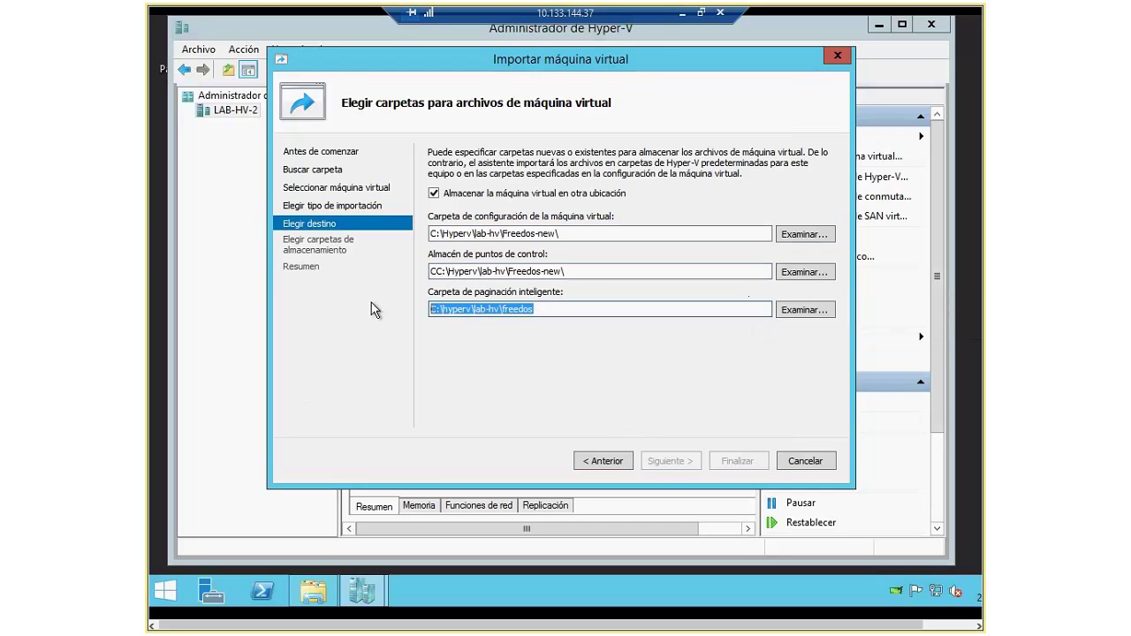
text(C:\Hyperv\lab-hv\Freedos-new\)
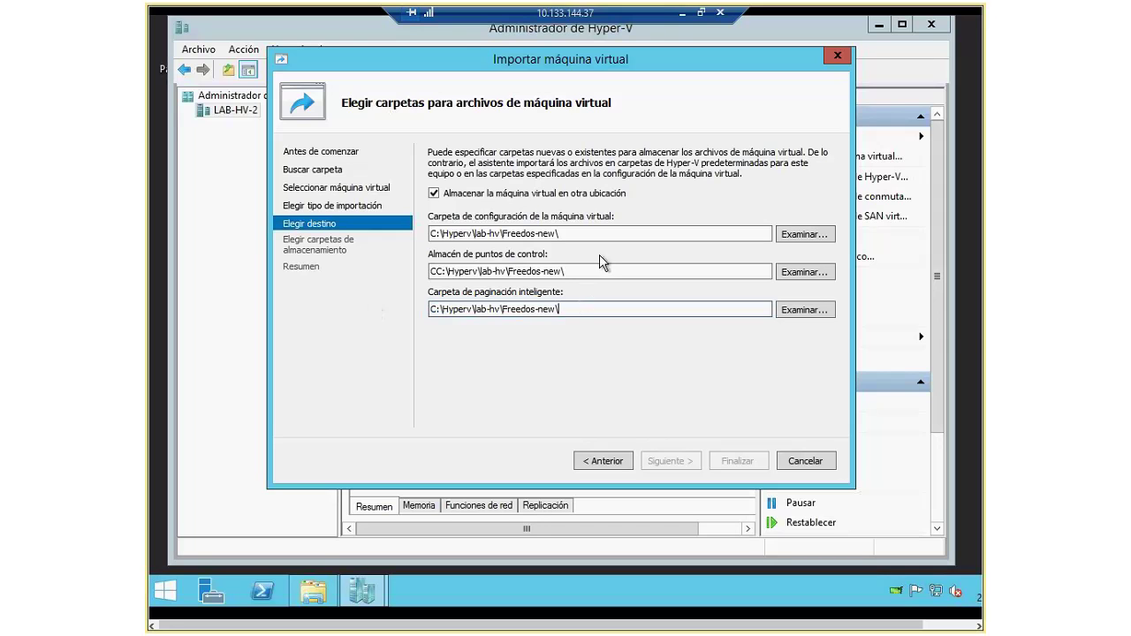
click(435, 271)
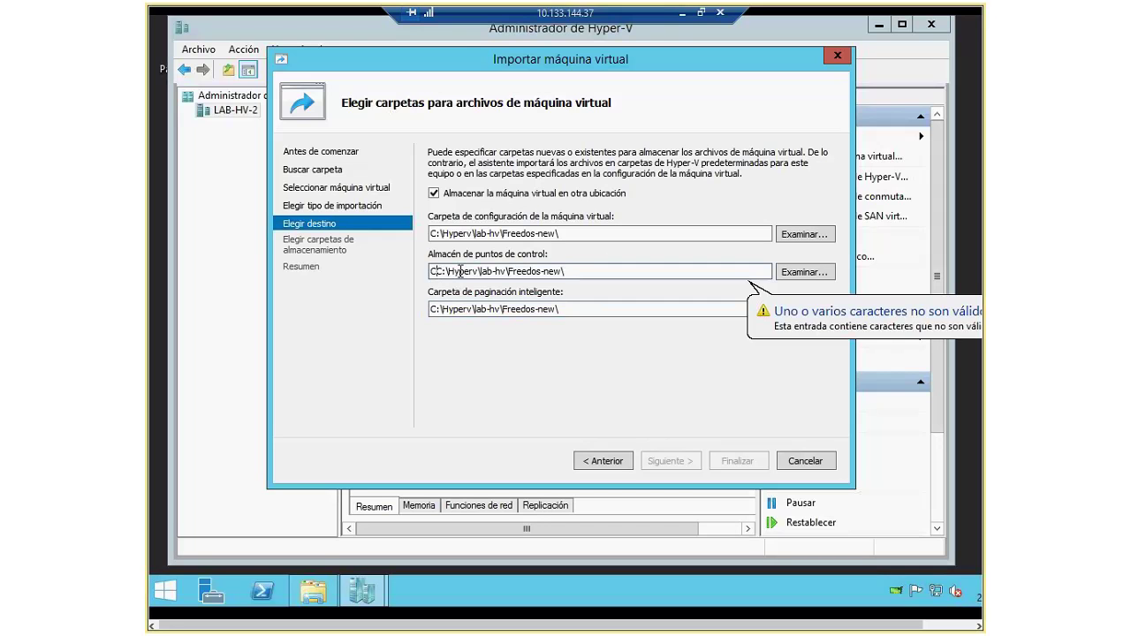
key(BackSpace)
click(670, 460)
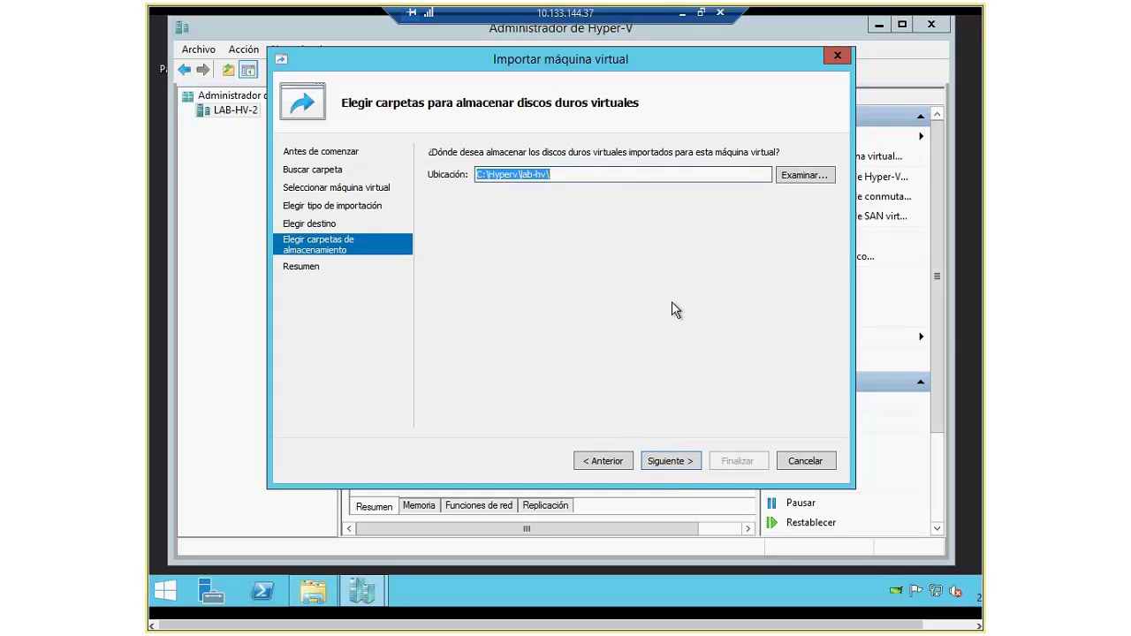
text(C:\Hyperv\lab-hv\Freedos-new\)
click(682, 462)
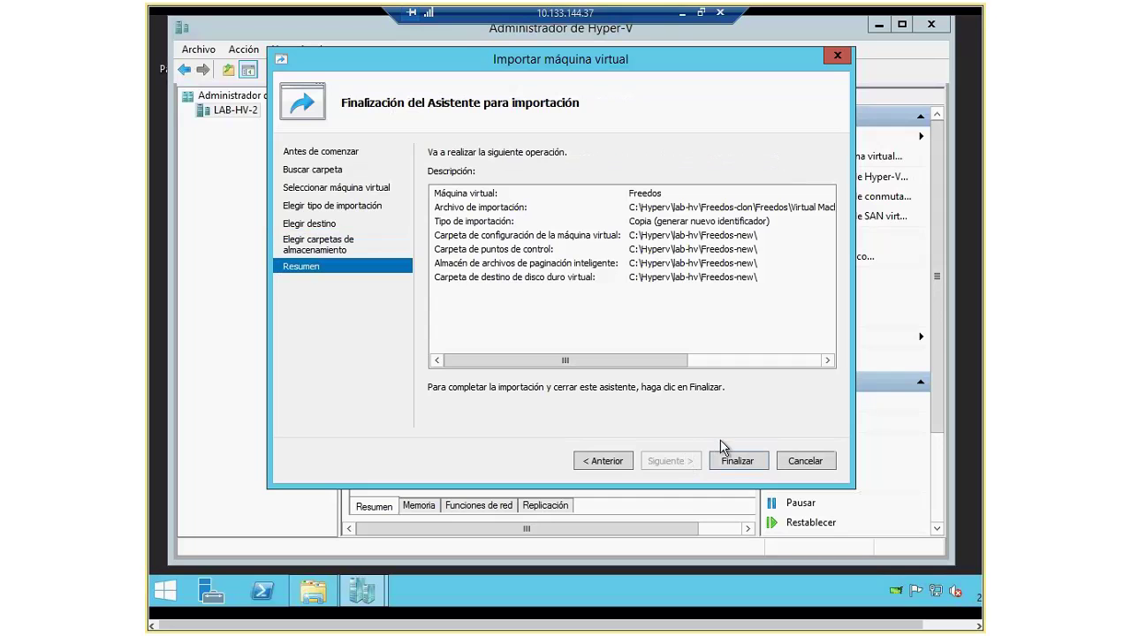
Step: Complete the import and rename the second Freedos machine to Freedos-new
click(738, 462)
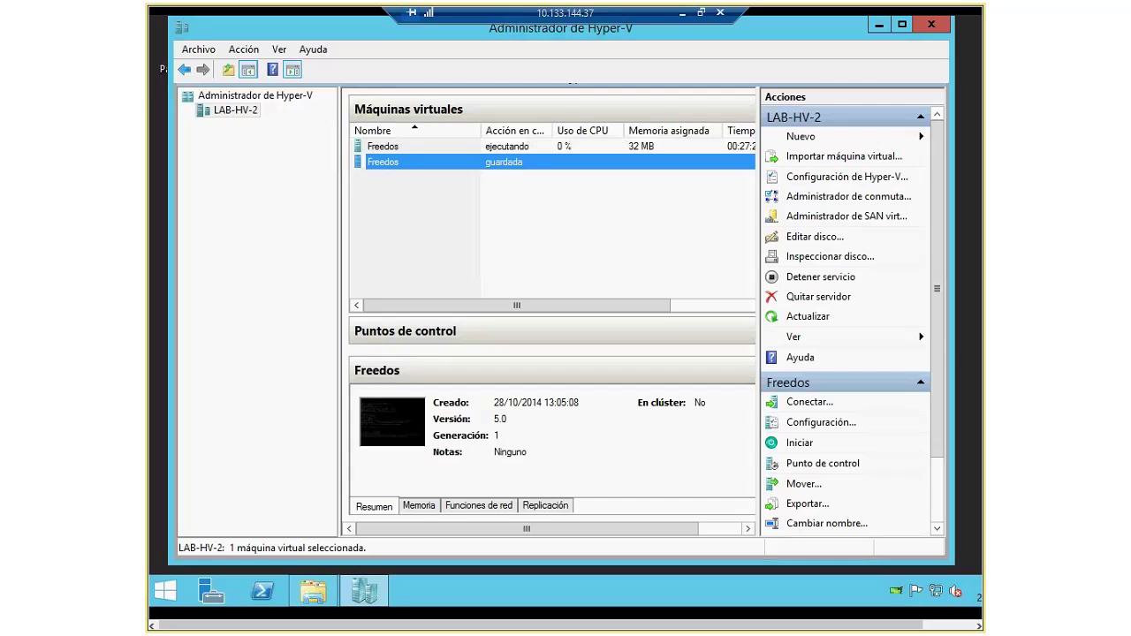
click(402, 164)
click(405, 165)
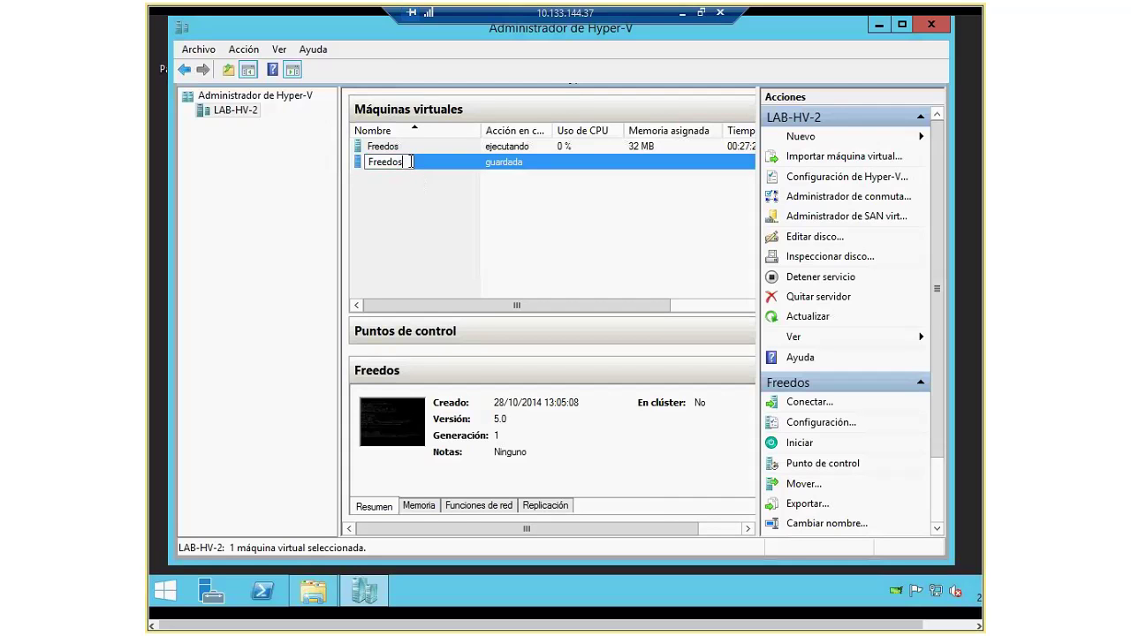
text(-new)
key(Return)
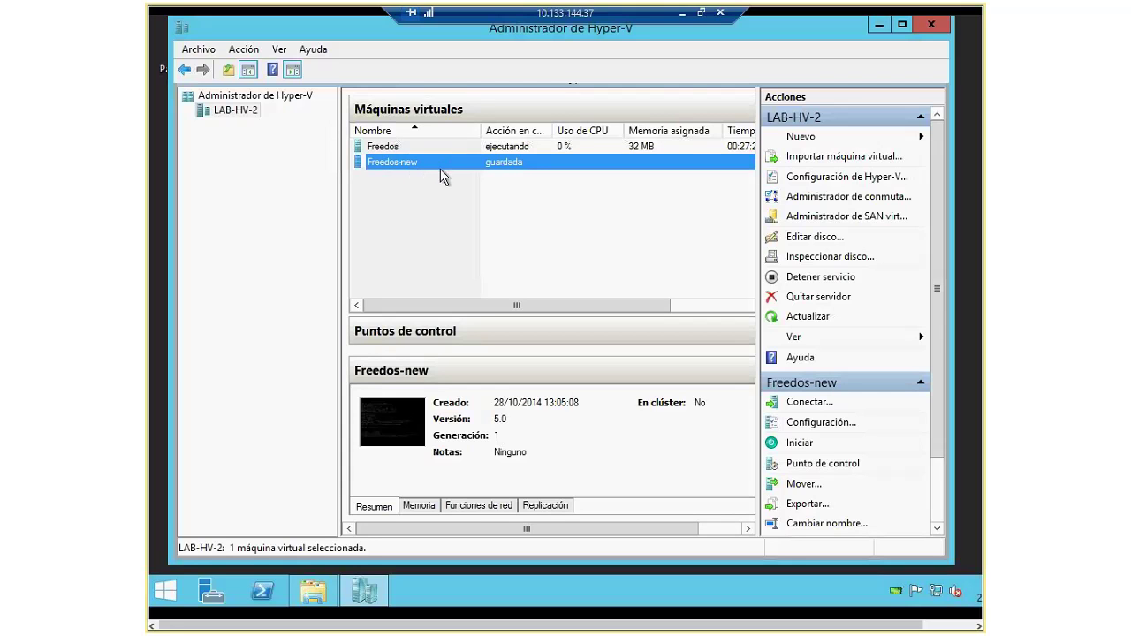
right_click(510, 165)
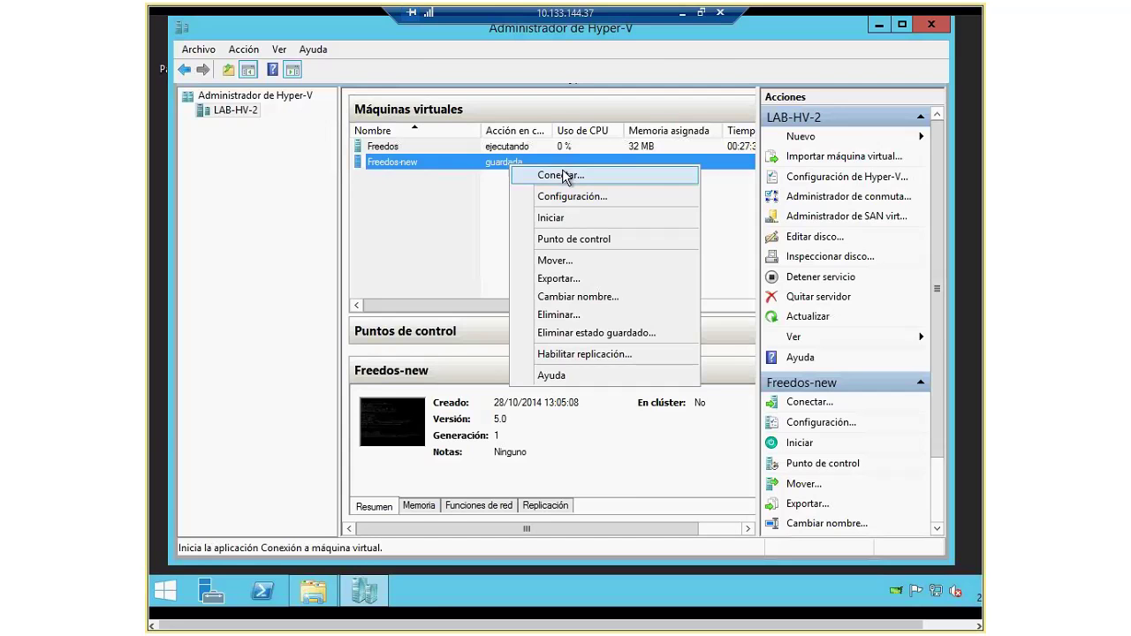
Step: Connect to Freedos-new, power it on to boot FreeDOS, then close its console
click(573, 178)
click(189, 67)
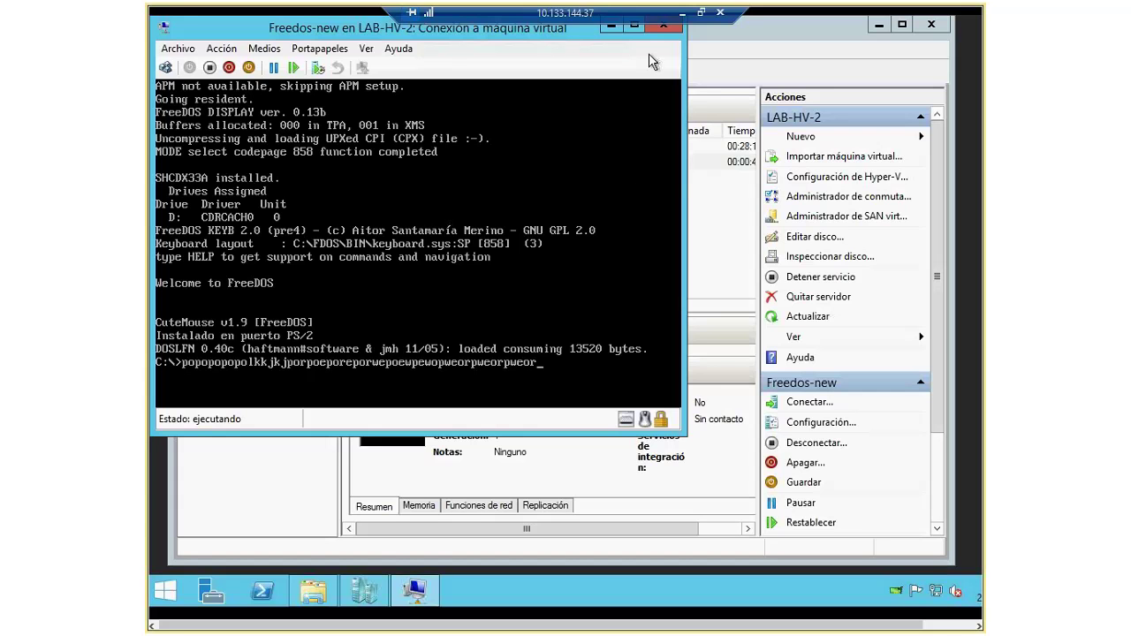
click(664, 24)
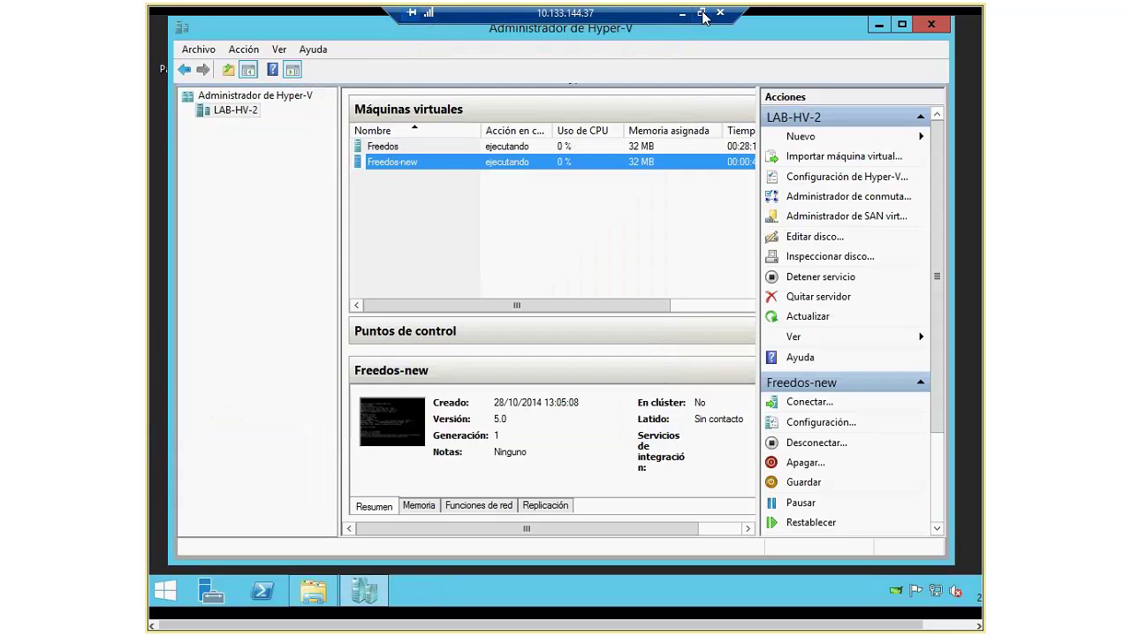
click(700, 13)
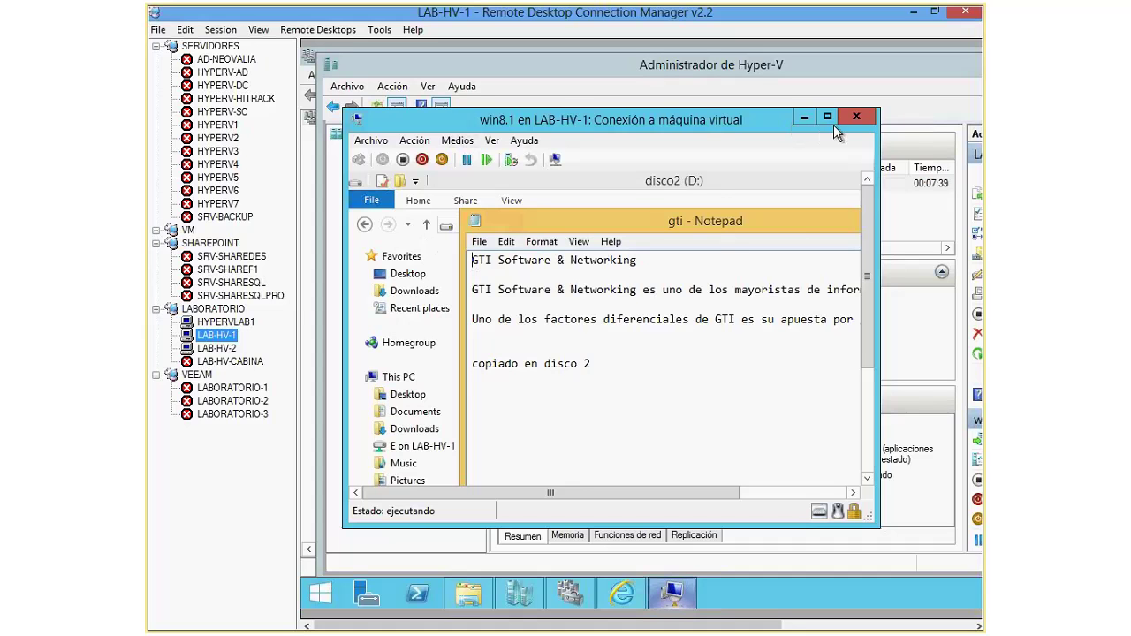
Step: Exit the gti notes in Notepad, then review disk2.vhdx advanced features and cancel the settings
click(478, 241)
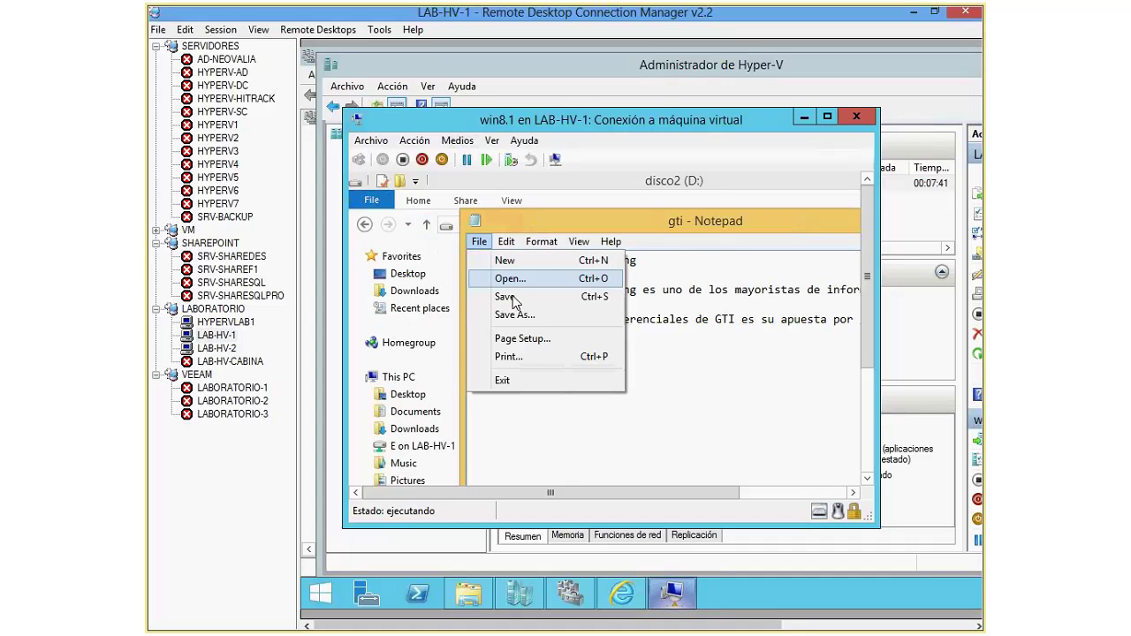
click(502, 379)
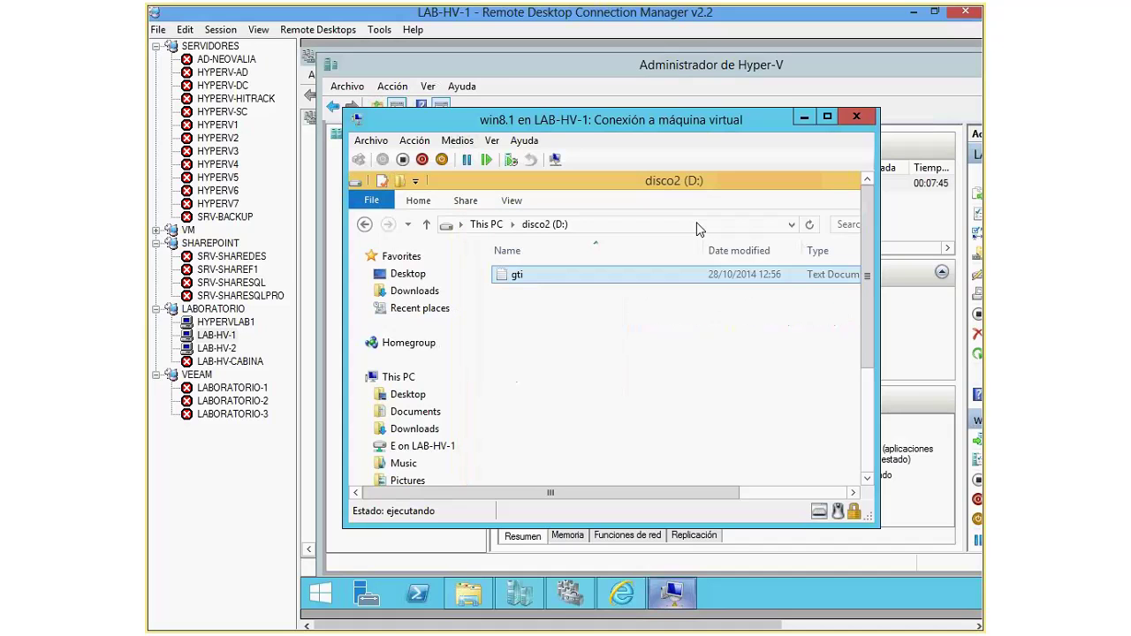
click(370, 141)
click(402, 159)
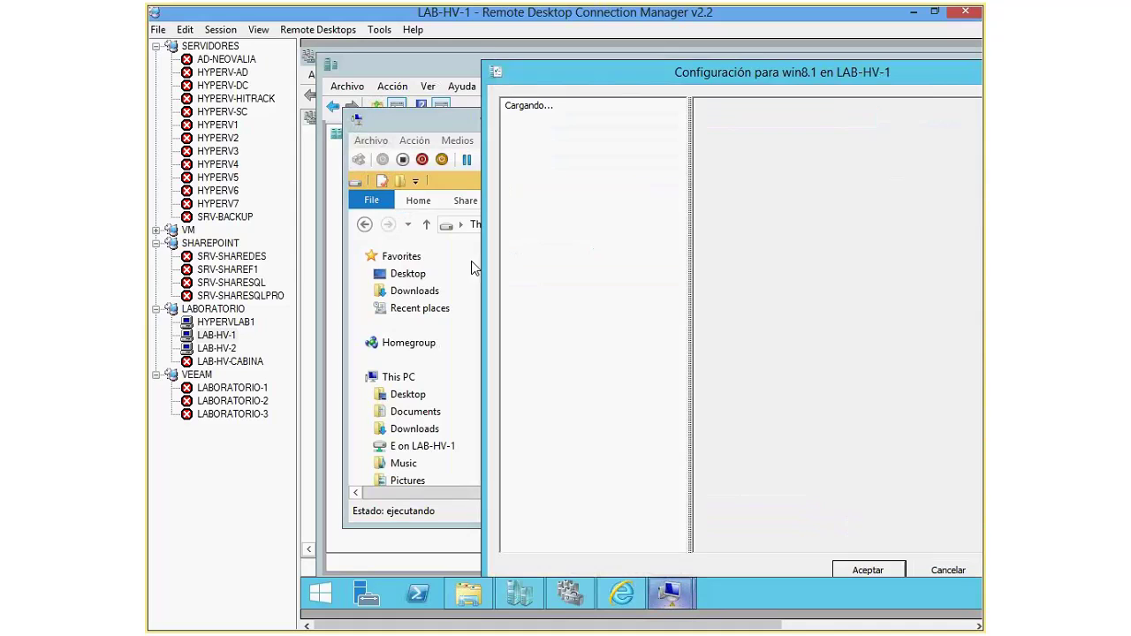
drag(655, 80, 523, 41)
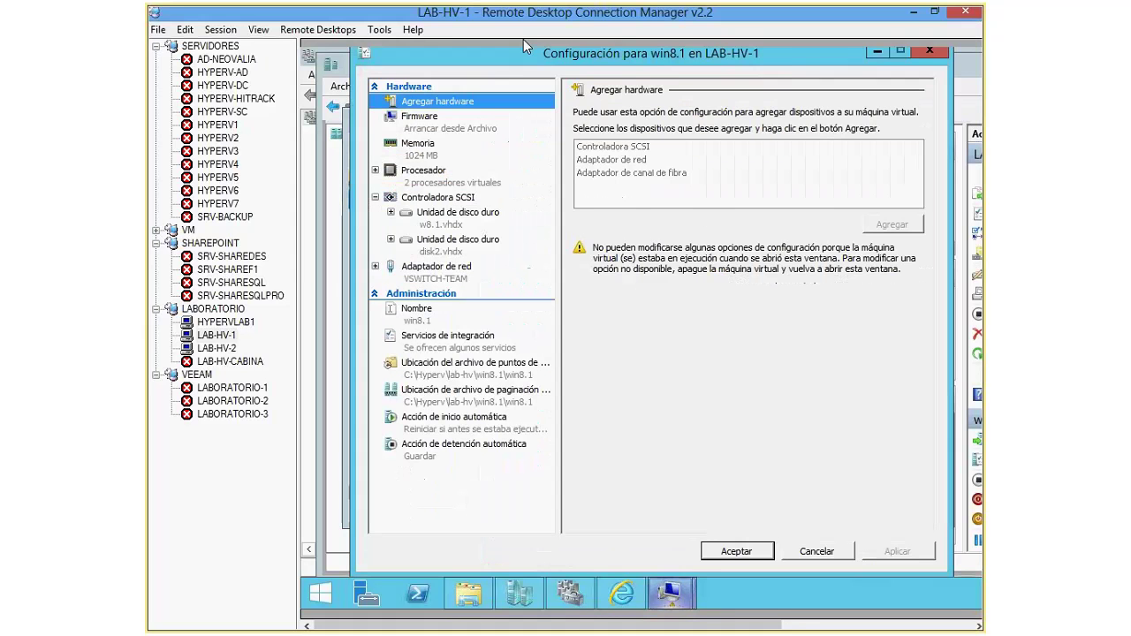
click(528, 249)
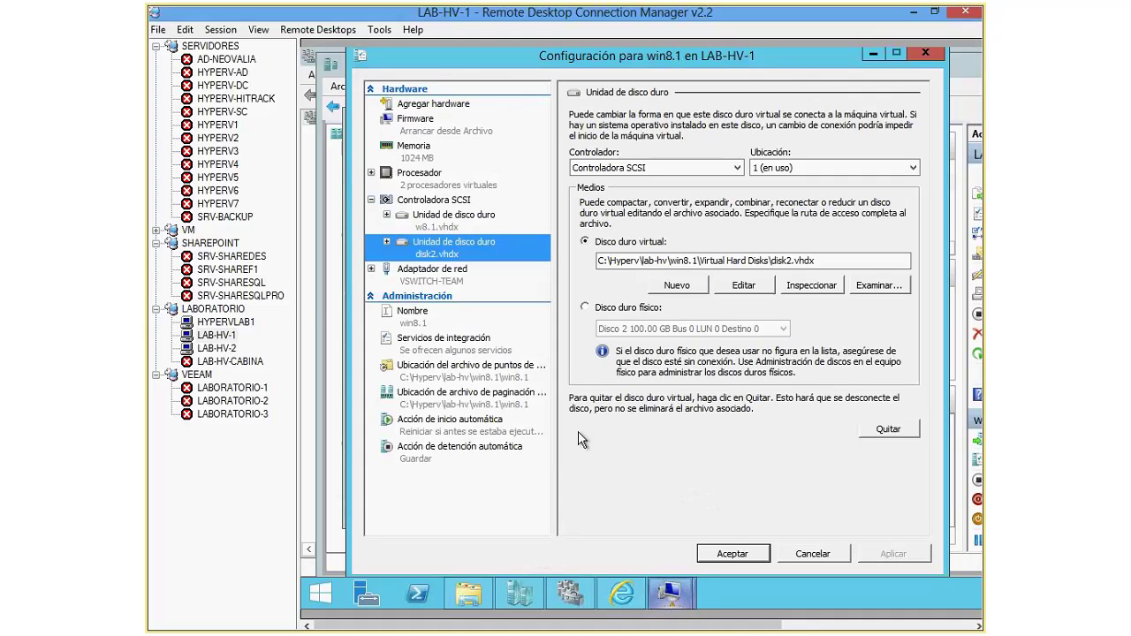
click(386, 241)
click(458, 270)
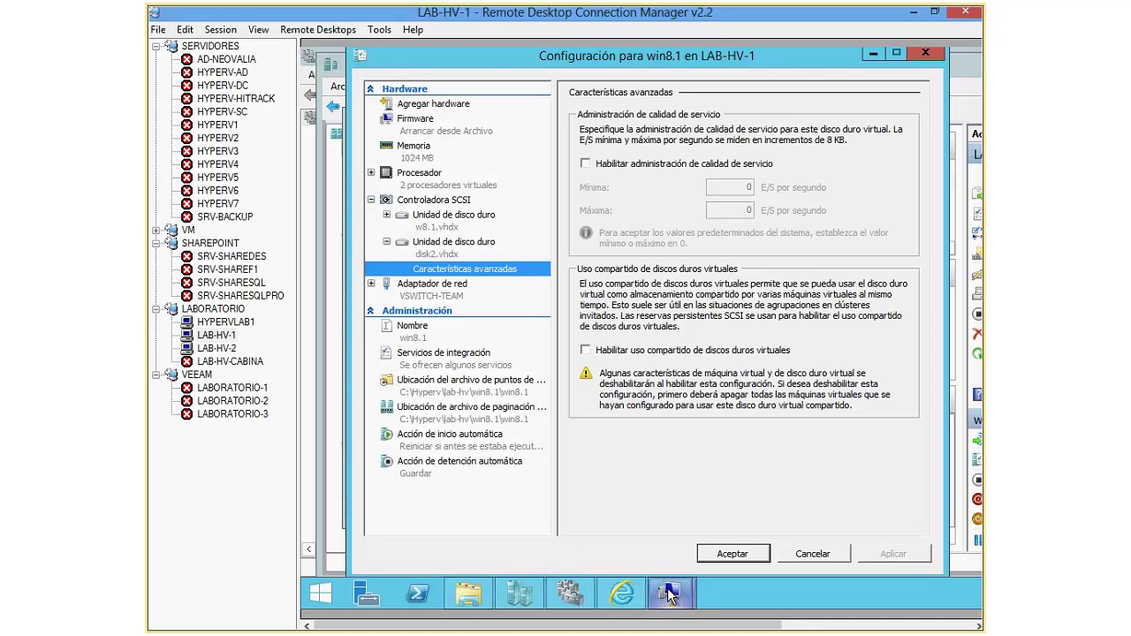
click(829, 556)
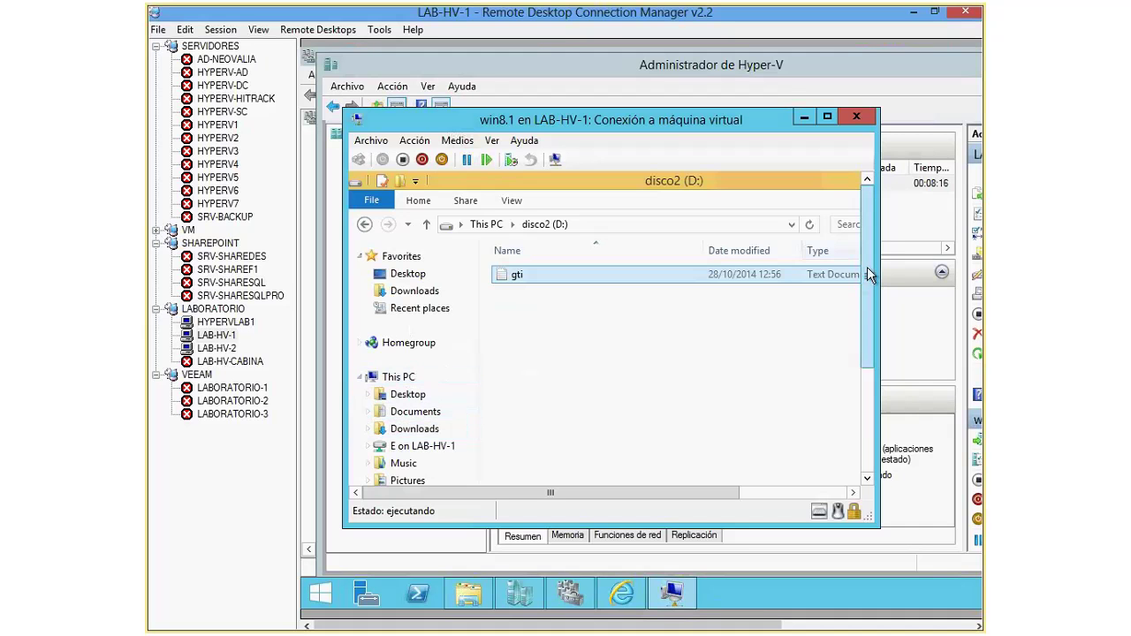
Step: Browse E on LAB-HV-1 to INSTALAR\Windows 8.1 and copy the Windows 8.1 ISO
scroll(867, 267, down, 3)
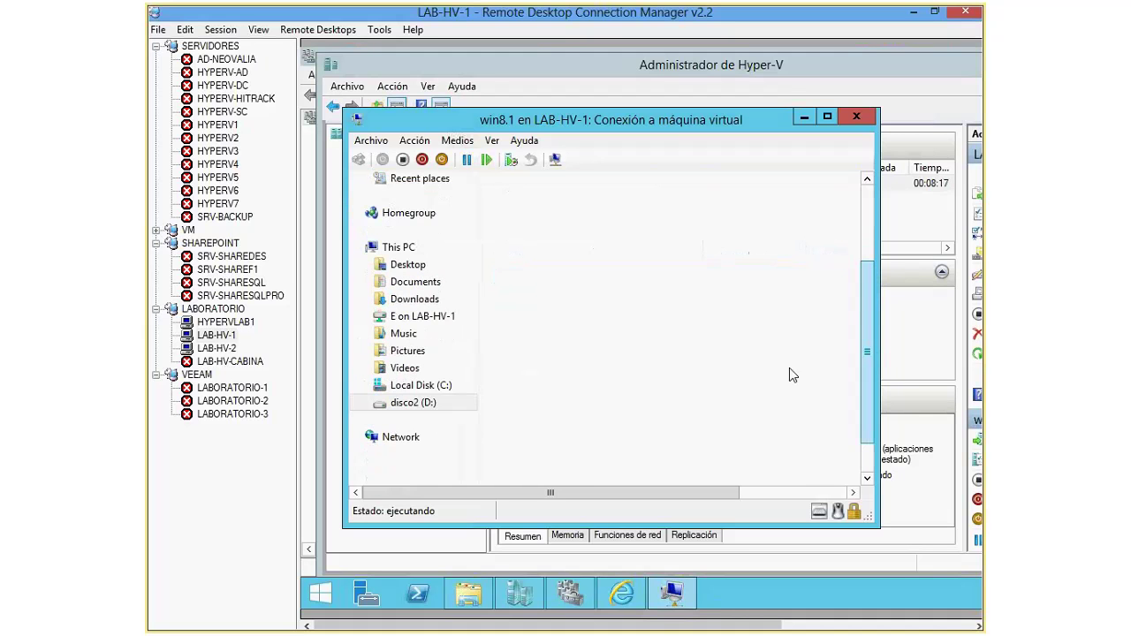
click(416, 387)
click(423, 316)
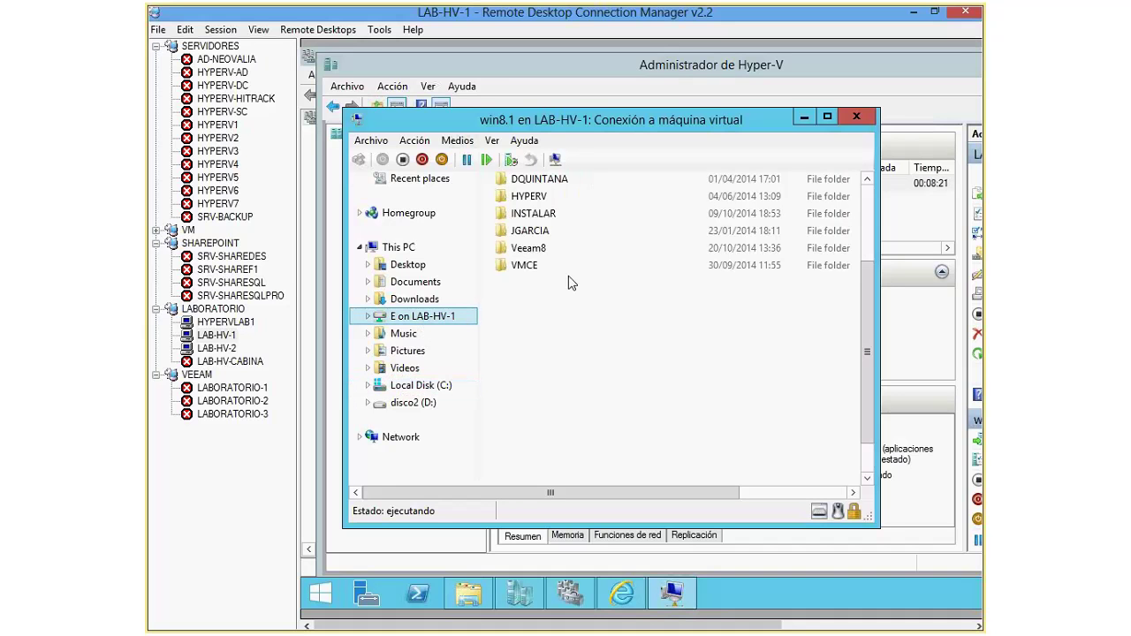
double_click(530, 232)
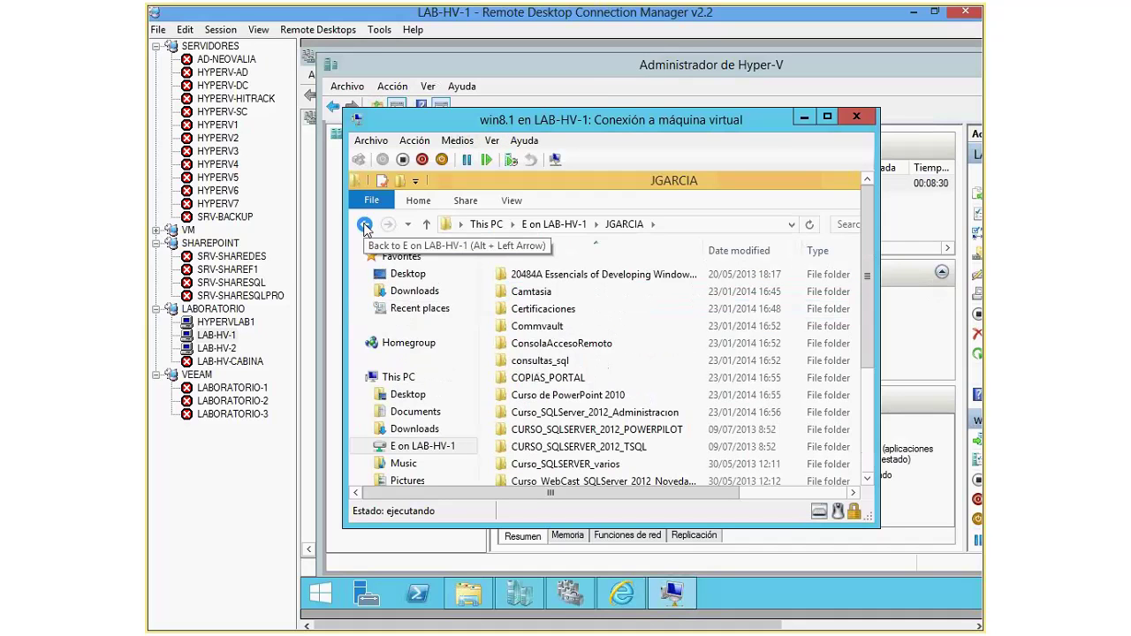
click(365, 226)
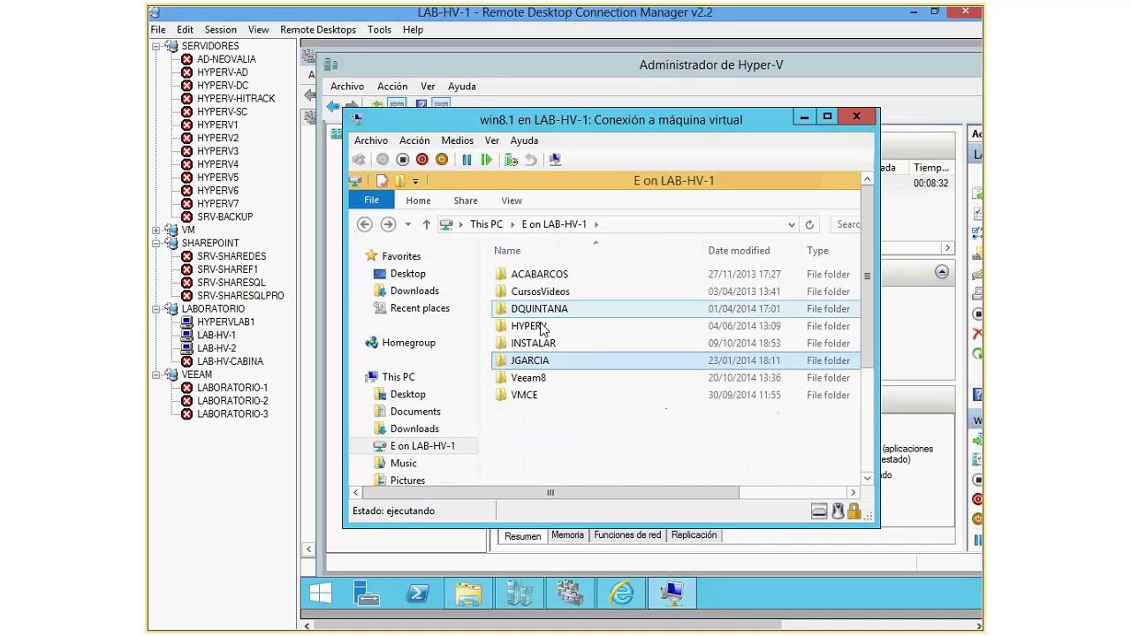
double_click(537, 351)
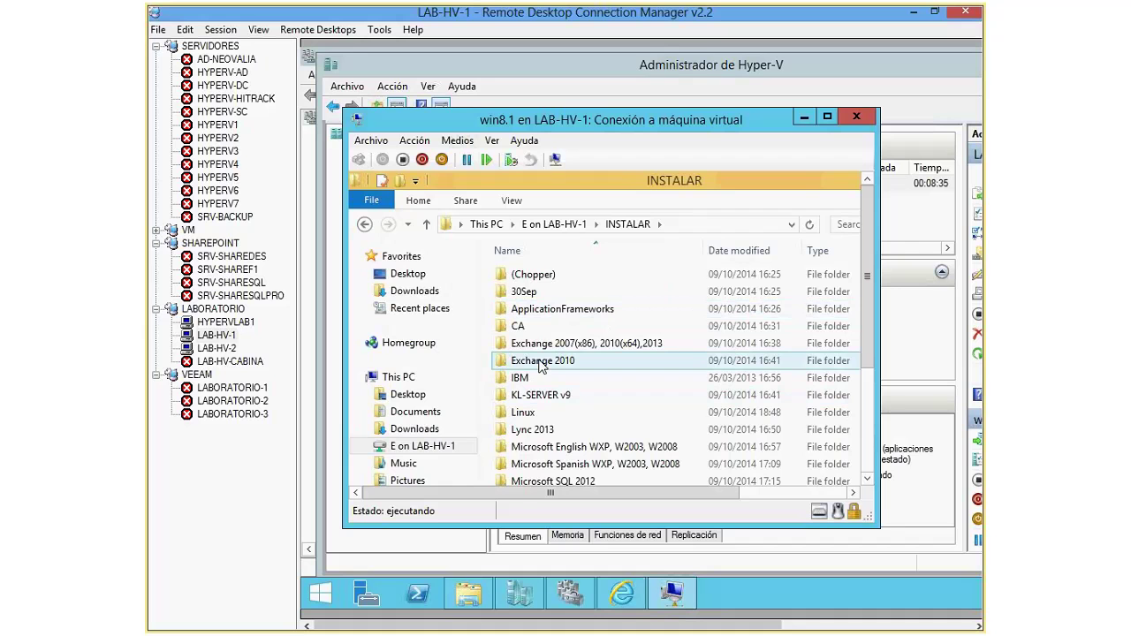
scroll(542, 364, down, 8)
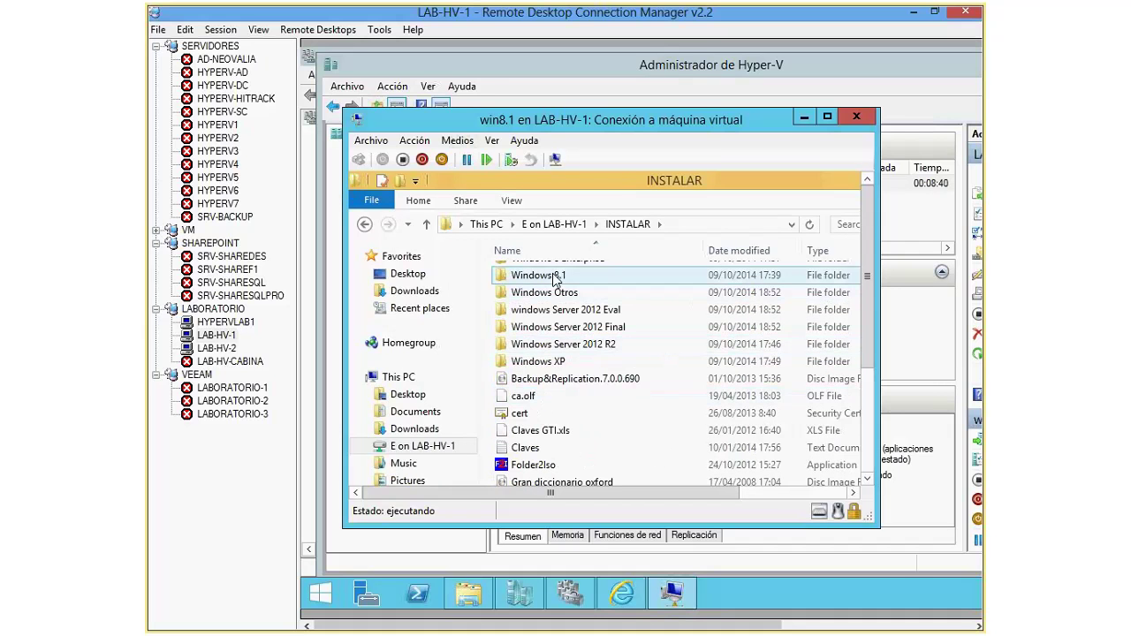
double_click(570, 277)
click(621, 279)
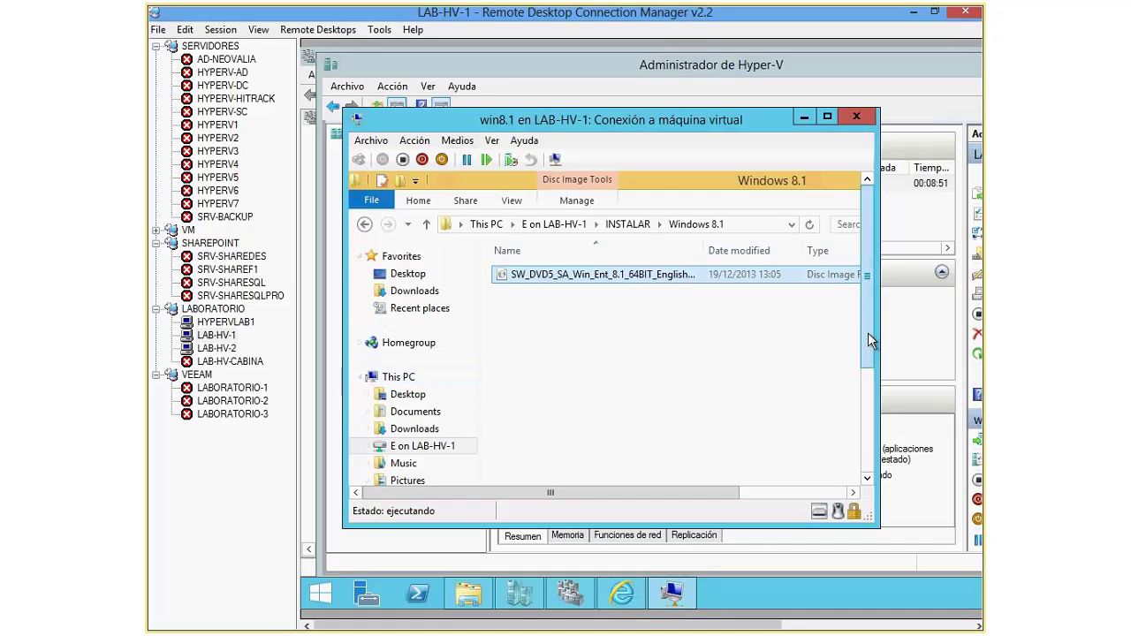
Step: Paste the ISO onto disco2 (D:), where the copy halts at 5% for lack of space
drag(867, 327, 867, 416)
click(408, 393)
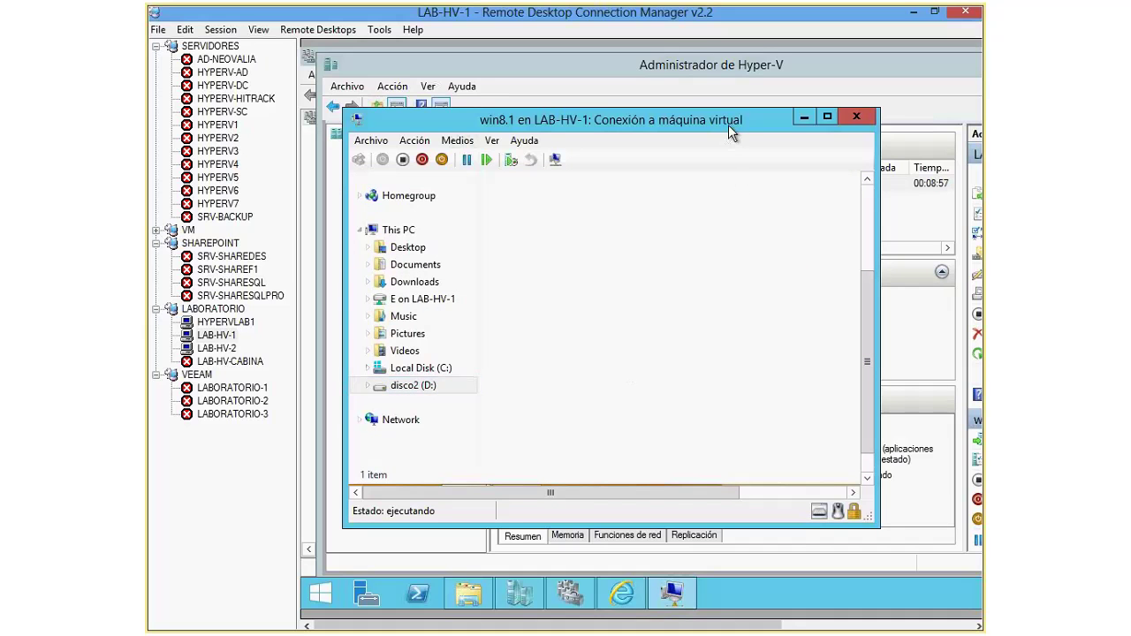
click(411, 389)
right_click(433, 393)
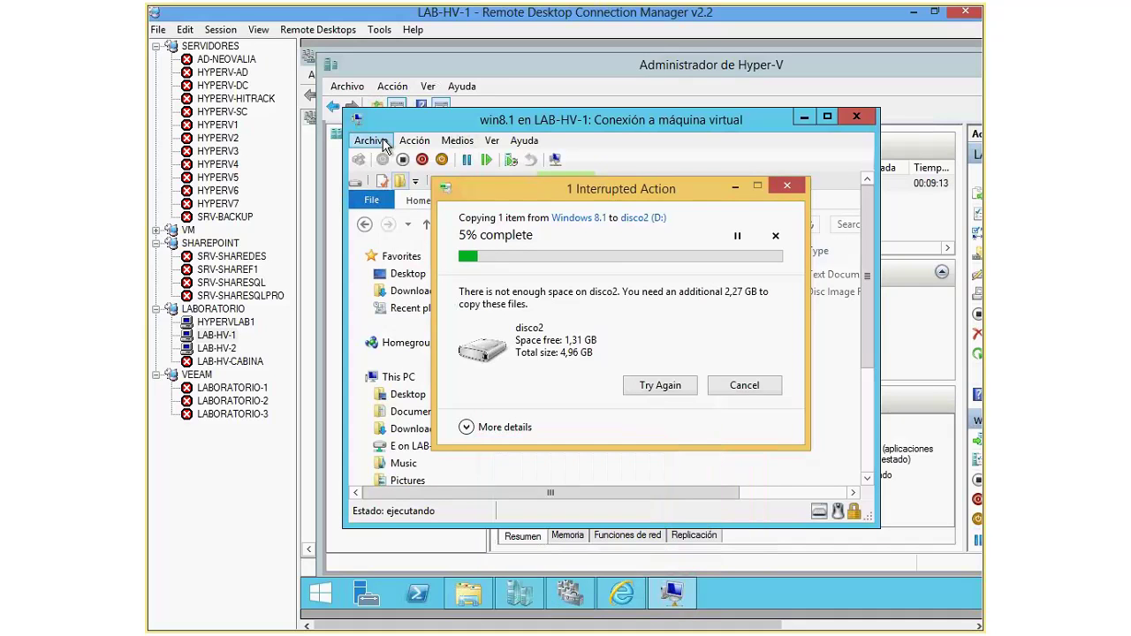
click(370, 140)
click(415, 157)
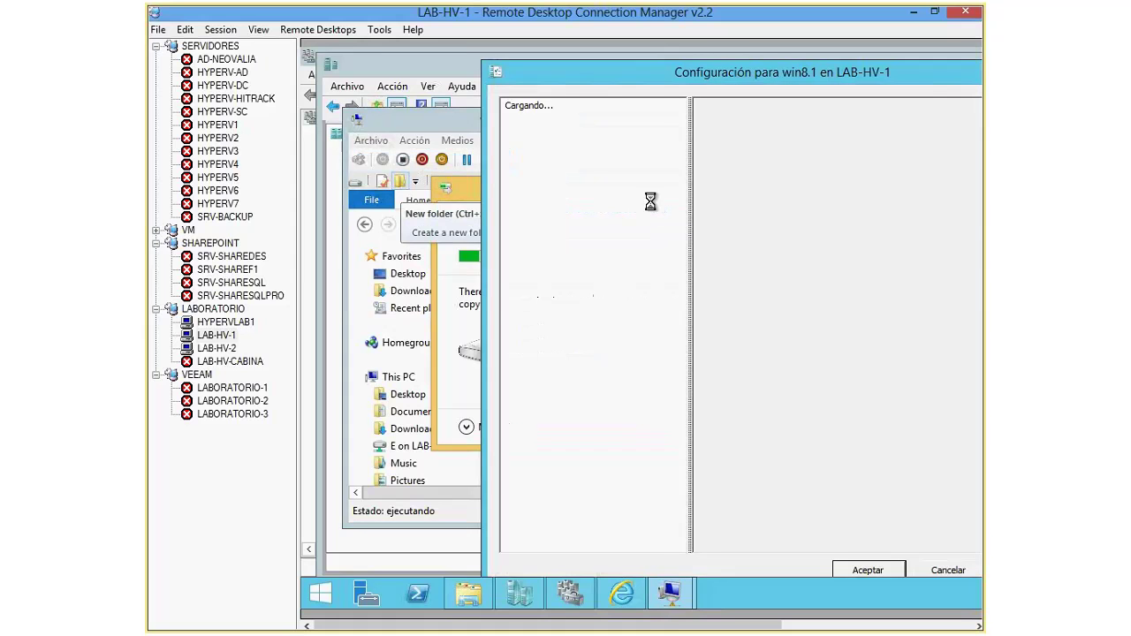
Step: Turn on storage QoS for disk2.vhdx with minimum 50 and maximum 50 IOPS, then apply
click(573, 269)
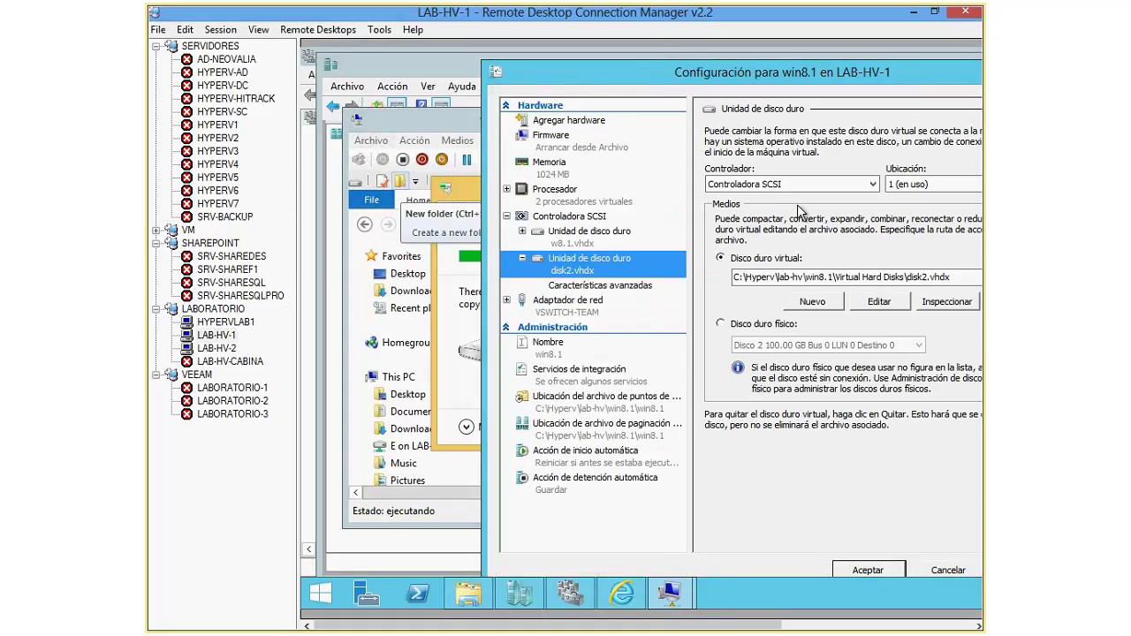
key(Down)
drag(706, 75, 617, 60)
click(220, 29)
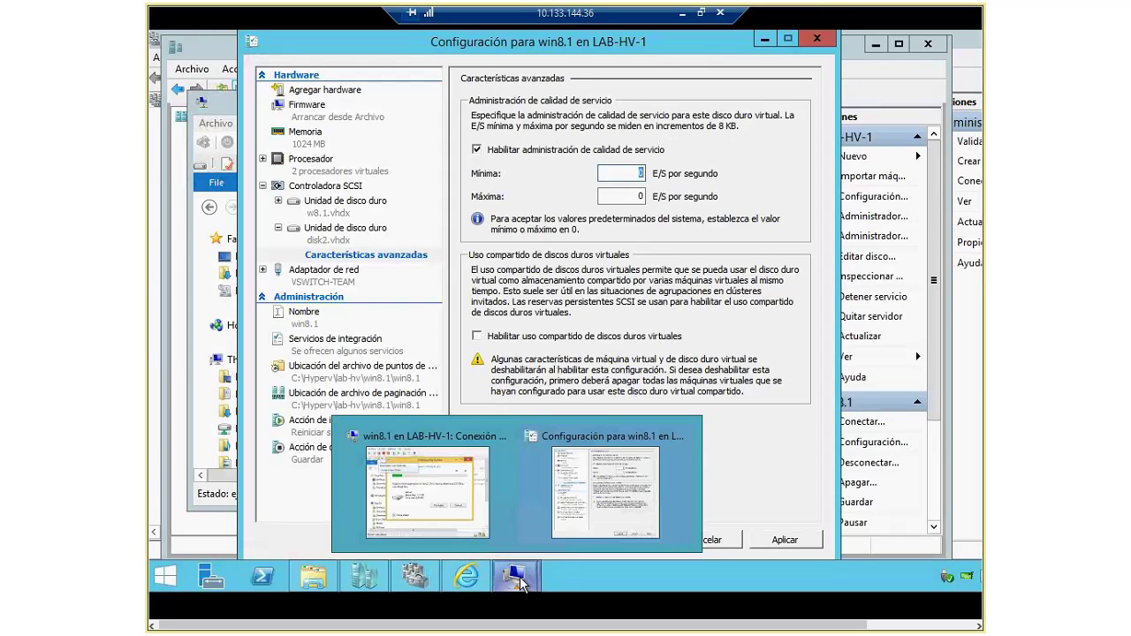
click(566, 486)
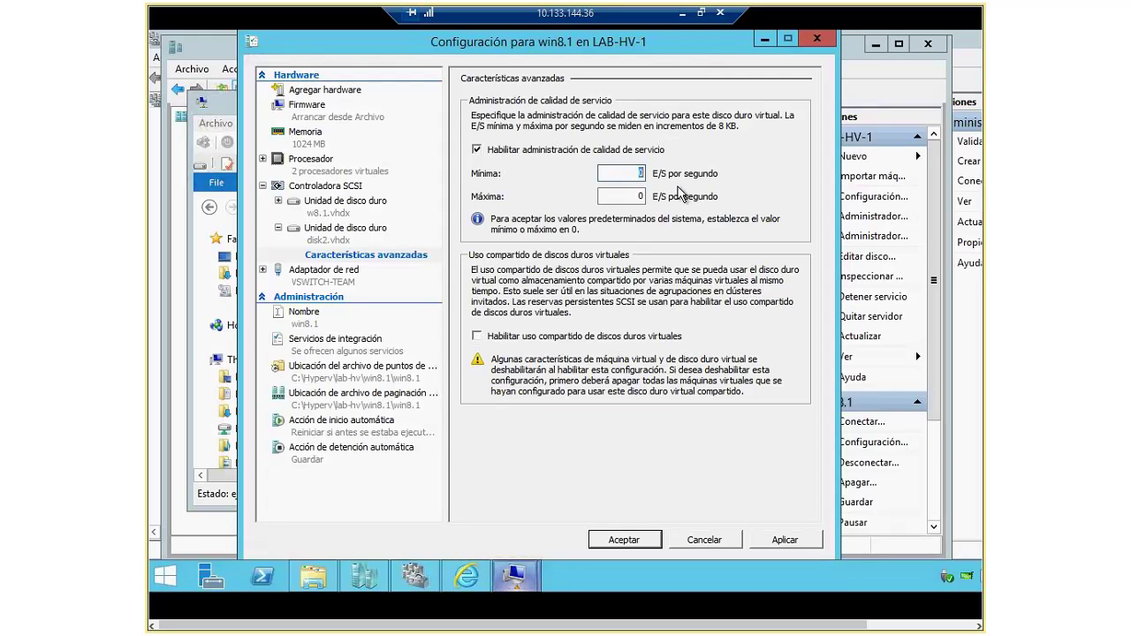
text(50)
key(Tab)
text(50)
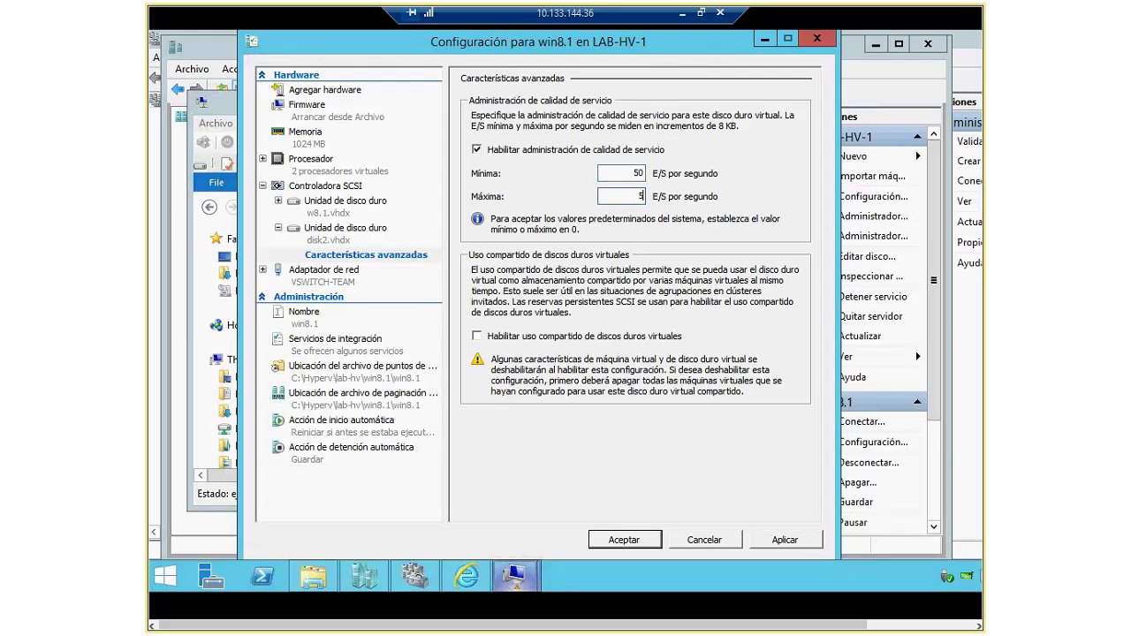
click(782, 539)
click(640, 538)
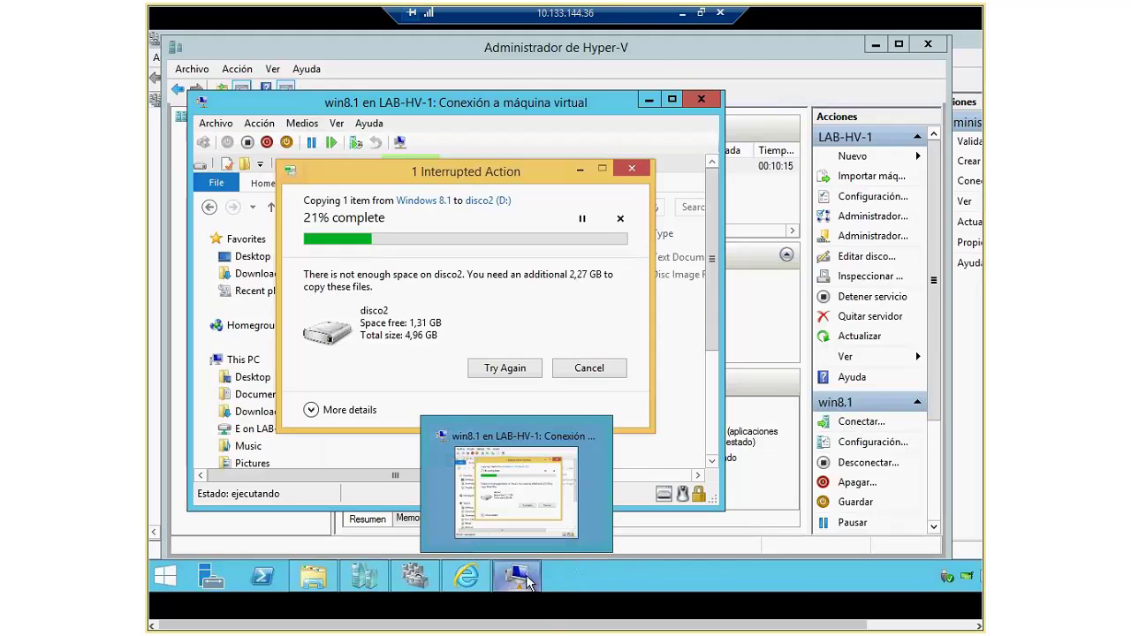
Step: Minimize the win8.1 connection window to reveal the Hyper-V Manager machine list
mouse_move(505, 568)
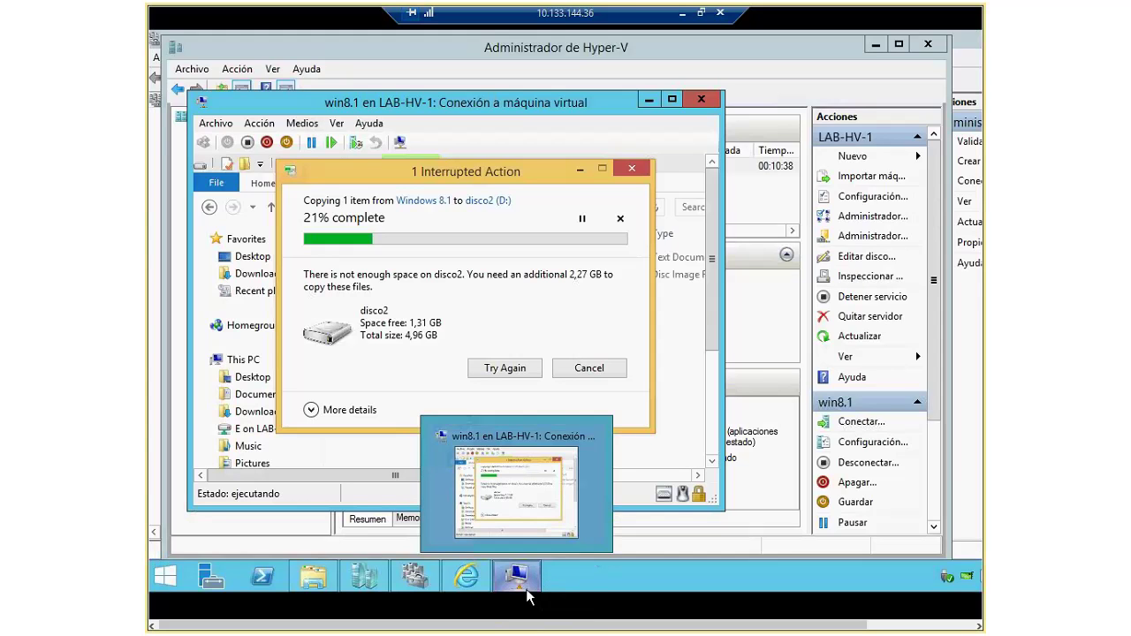
click(526, 588)
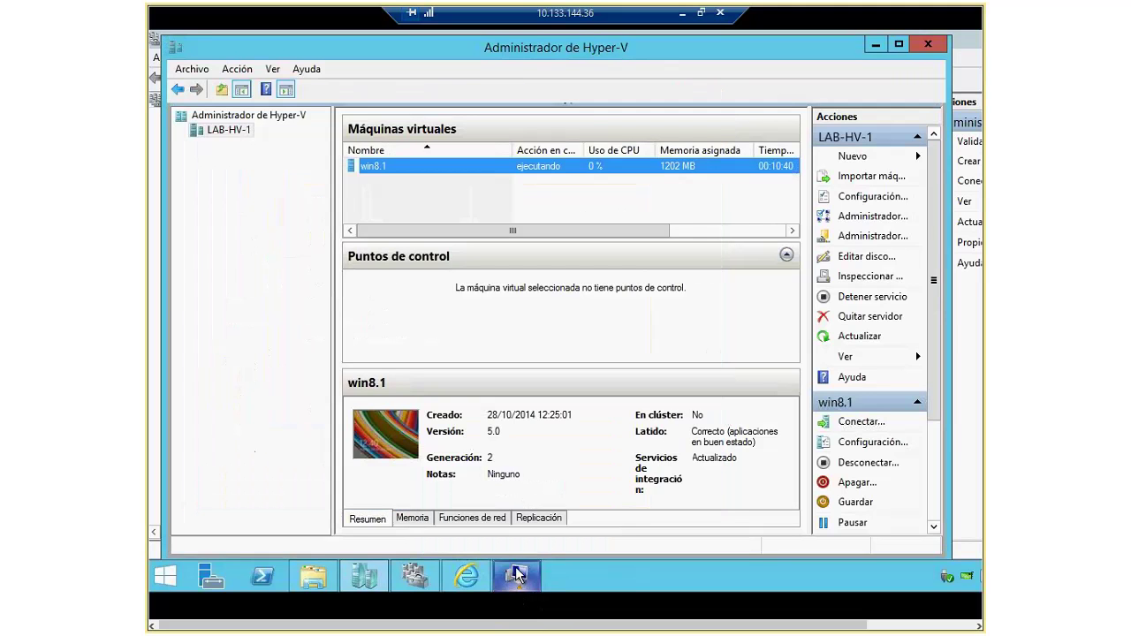
Step: Disable storage quality of service on win8.1's disk2.vhdx, save, and restore the win8.1 console
right_click(402, 183)
click(442, 212)
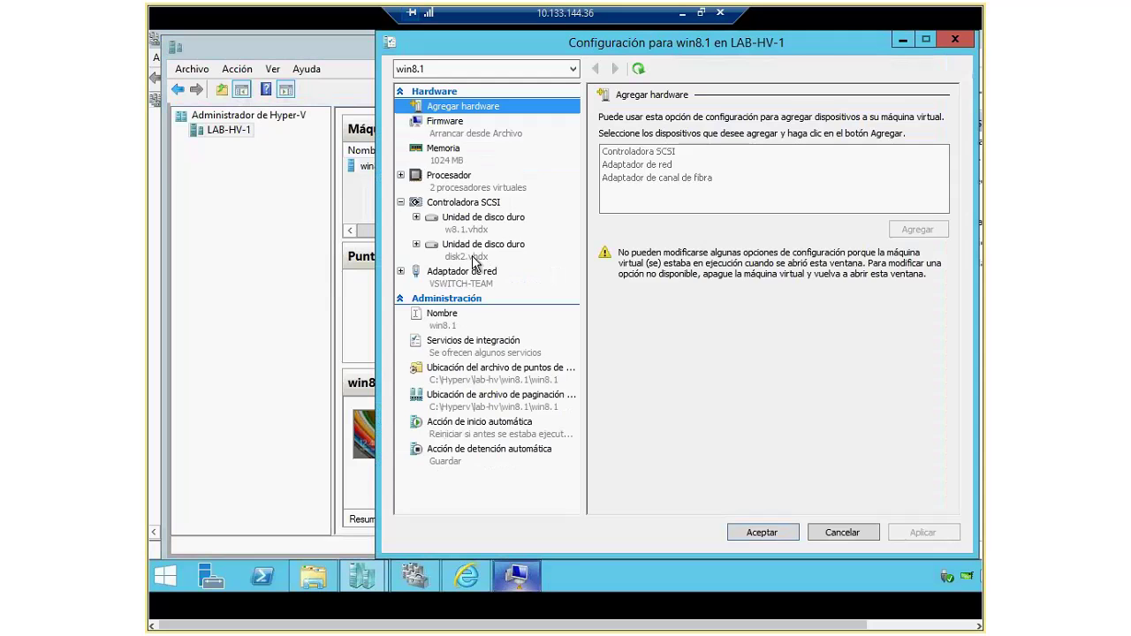
click(468, 250)
click(416, 244)
click(494, 271)
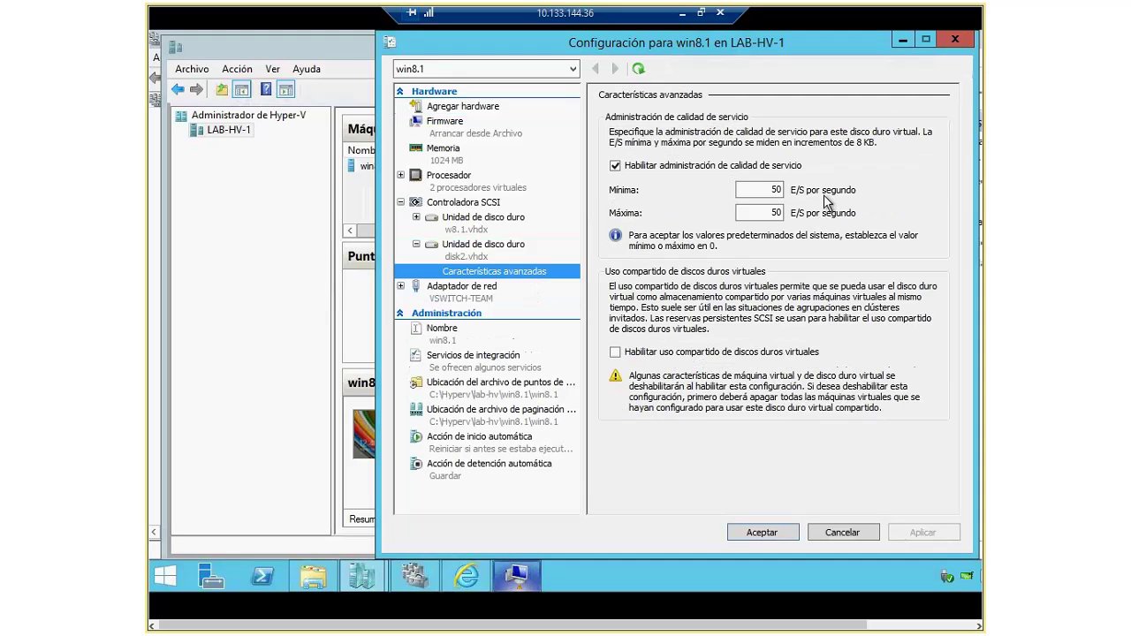
click(615, 165)
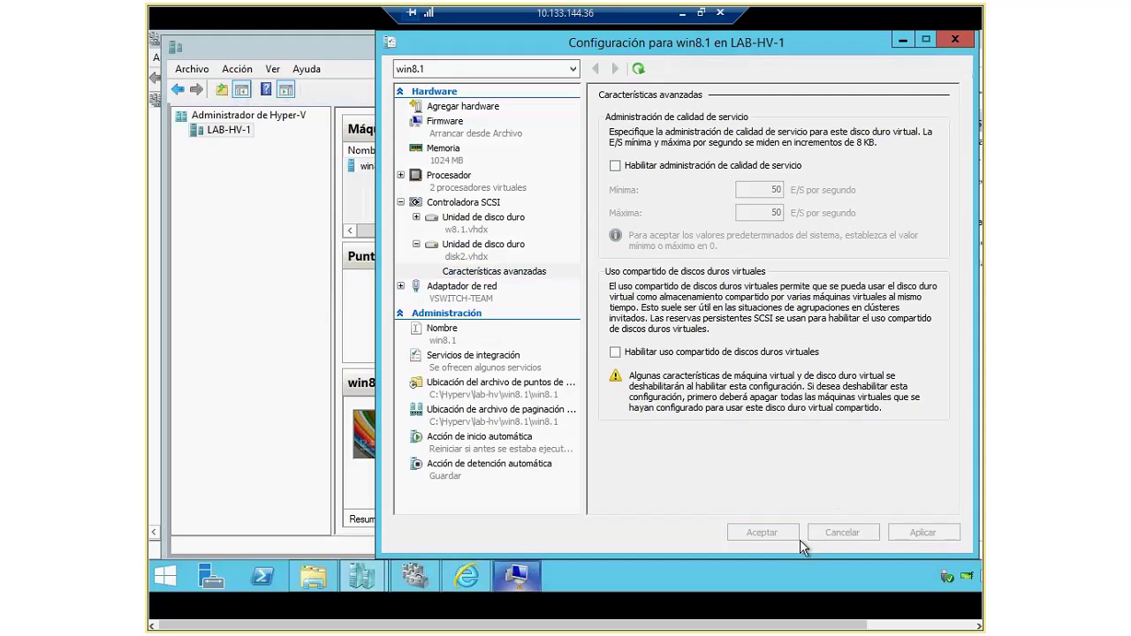
click(762, 533)
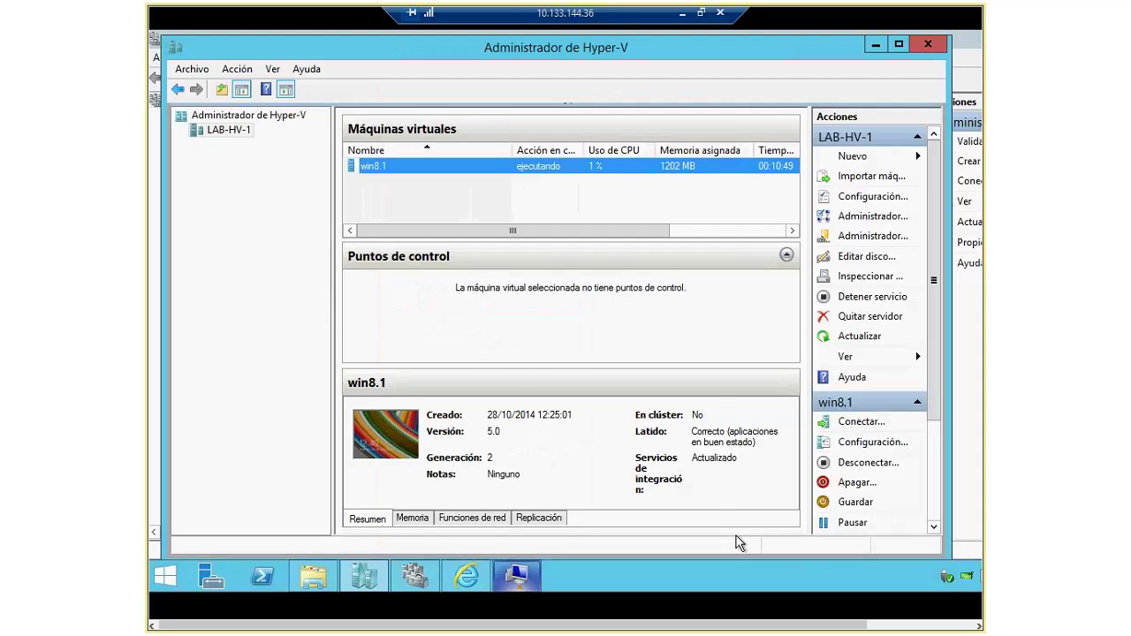
click(518, 581)
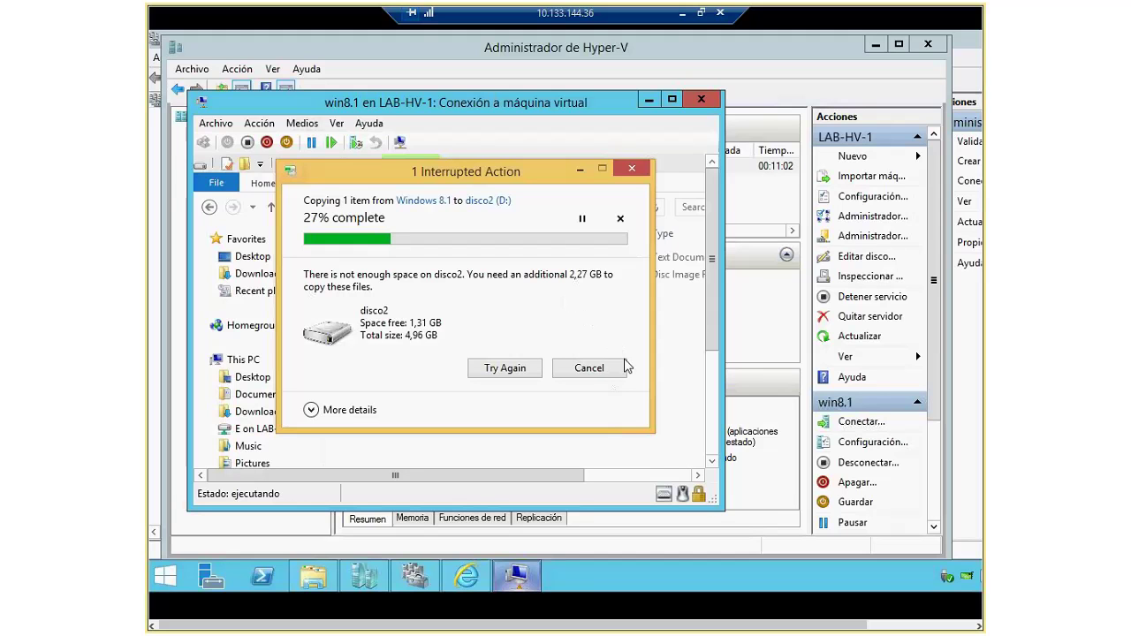
Step: Dismiss the low-space warning, cancel the Windows 8.1 image copy to disco2, and exit full screen
click(590, 369)
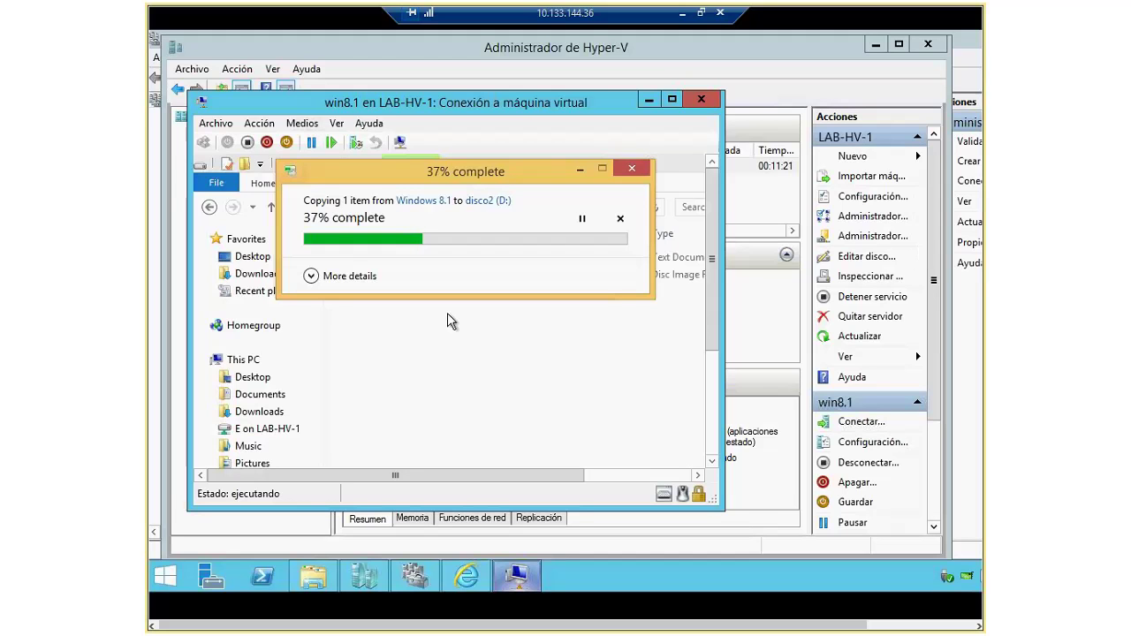
click(359, 277)
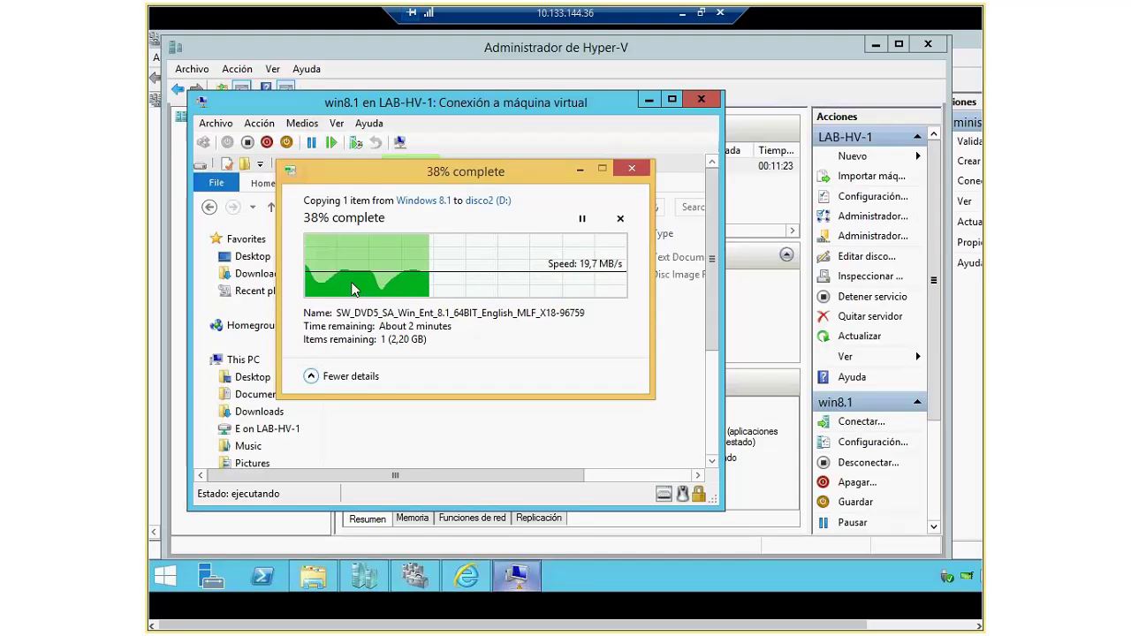
click(620, 218)
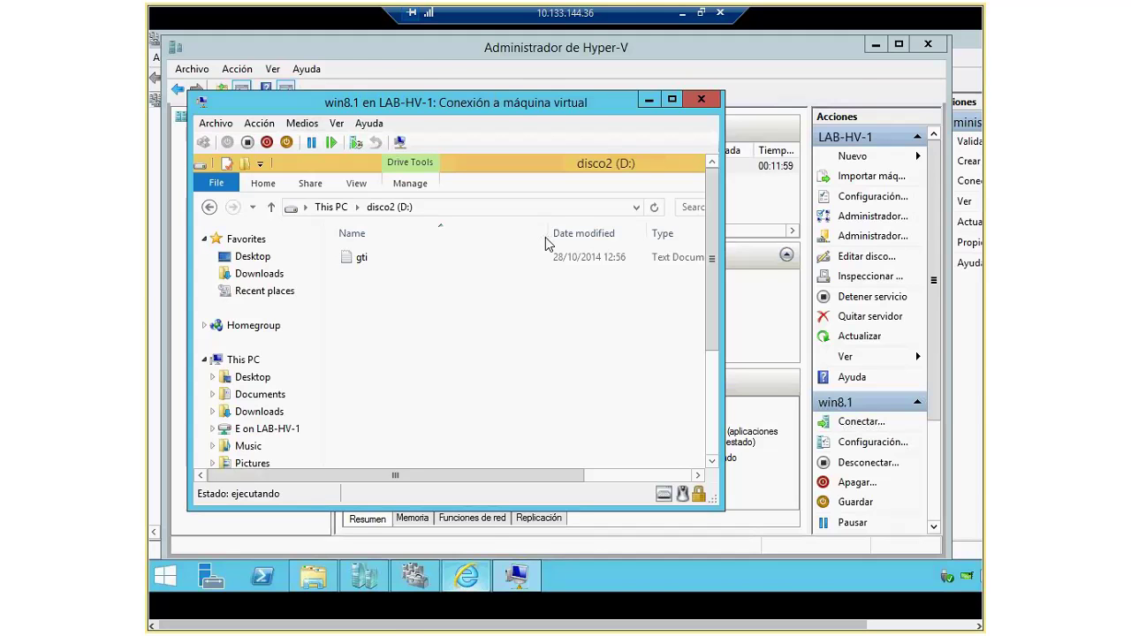
click(701, 12)
Step: Show the LAB-HV-CABINA session full screen and maximize its Server Manager window
click(217, 362)
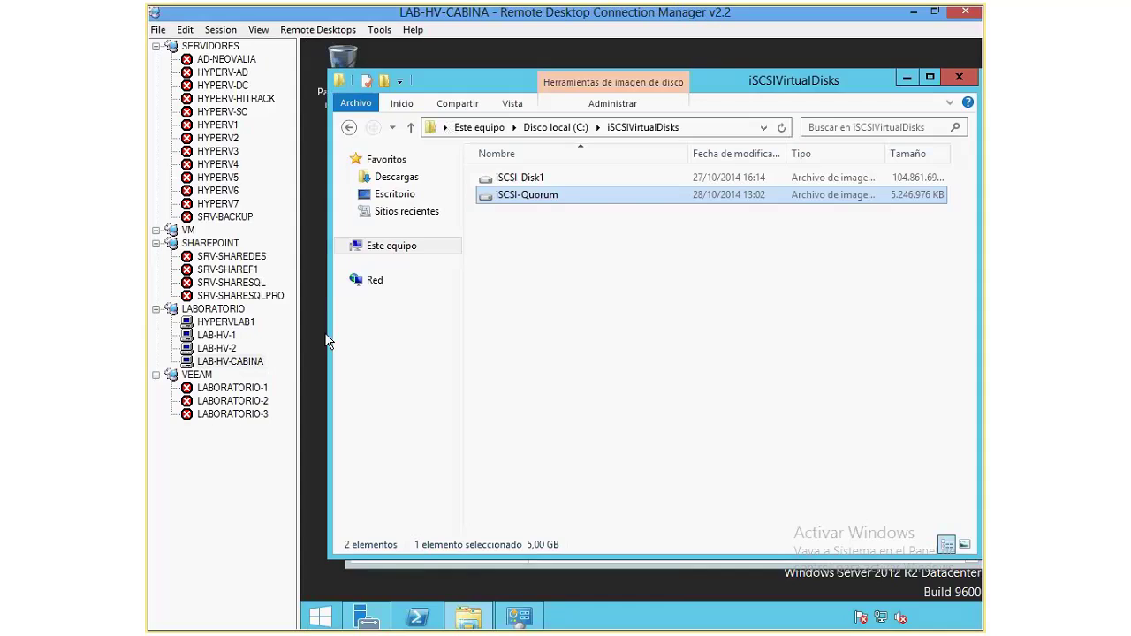
click(220, 29)
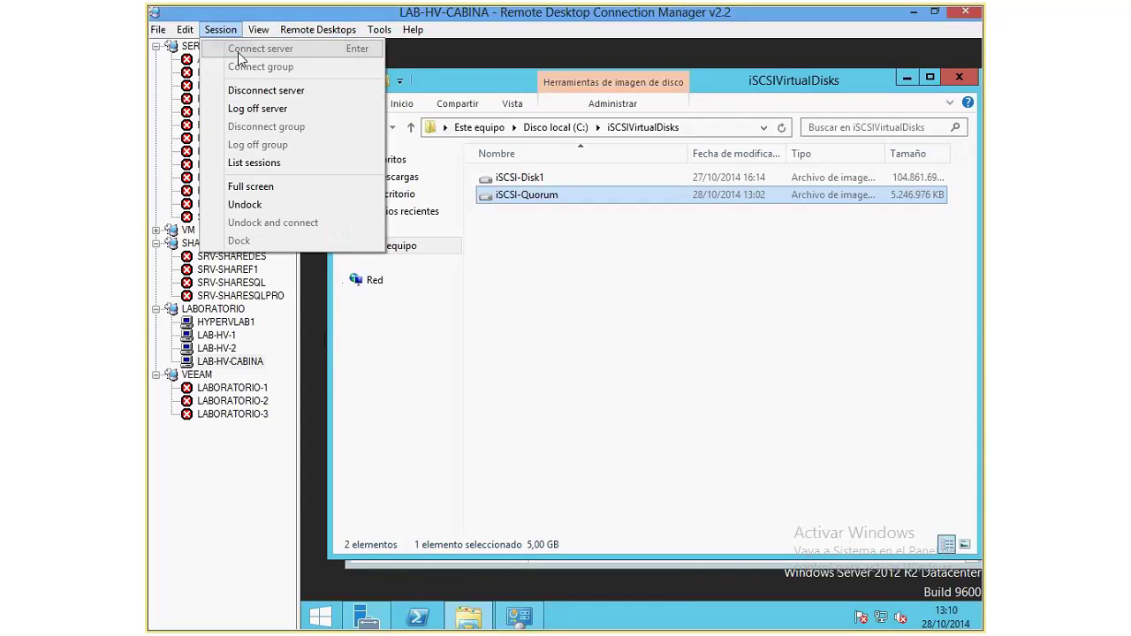
click(251, 187)
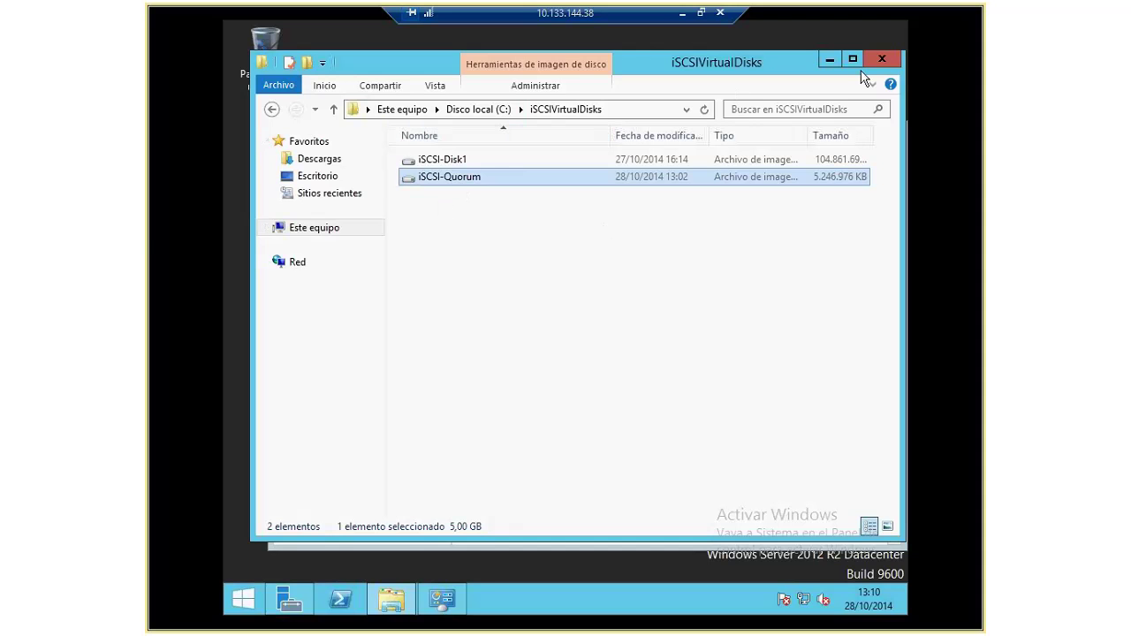
click(830, 61)
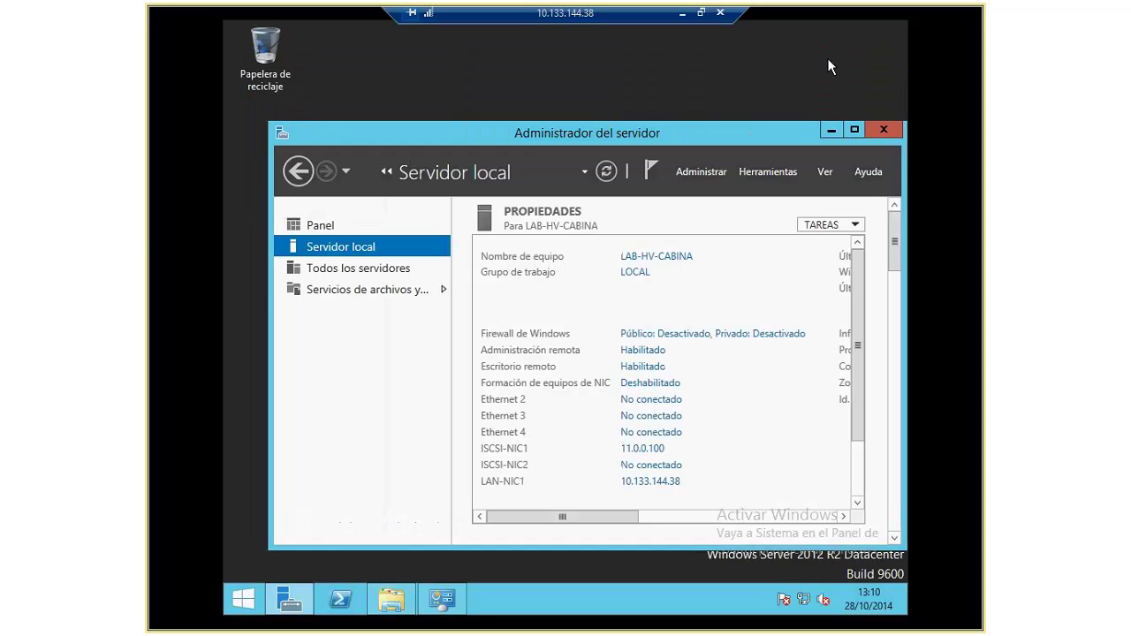
double_click(777, 132)
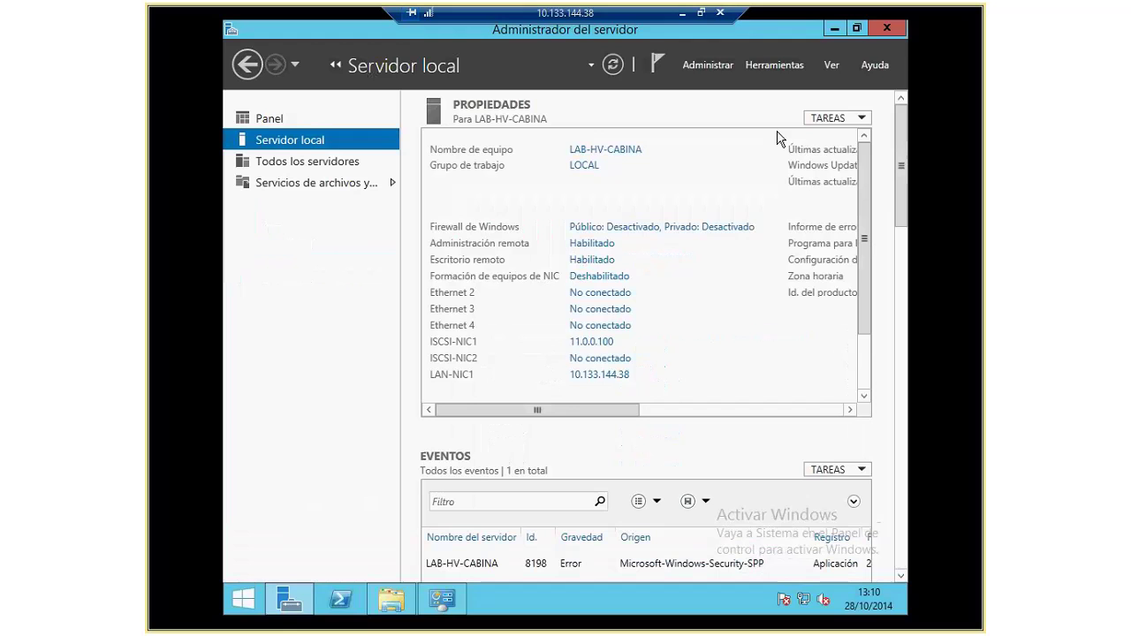
click(706, 65)
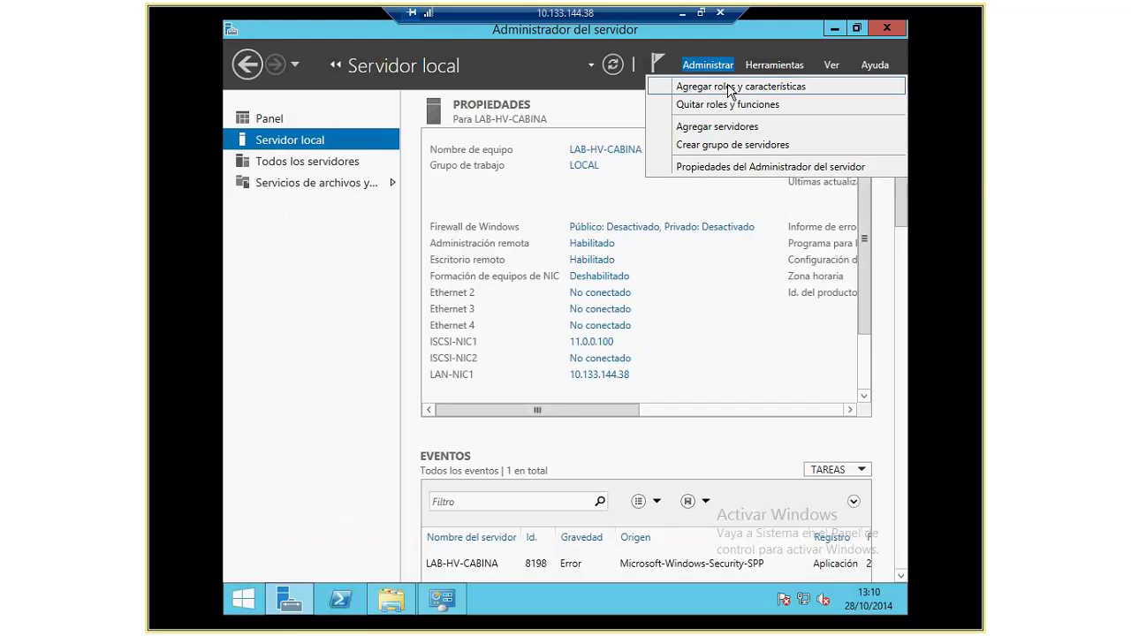
click(731, 87)
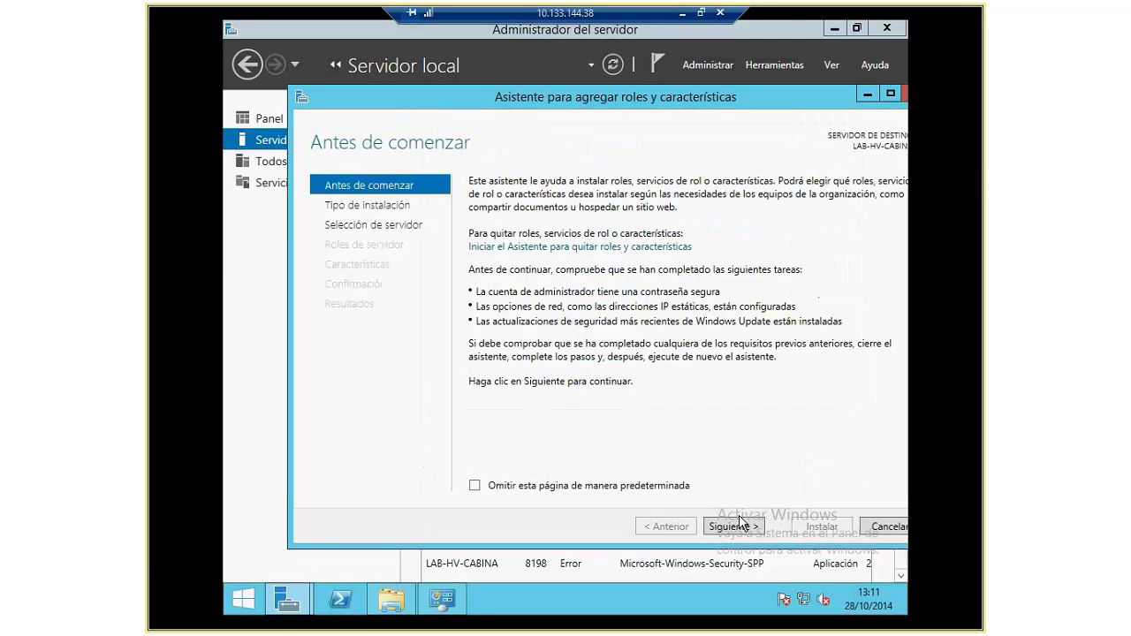
click(740, 525)
click(742, 525)
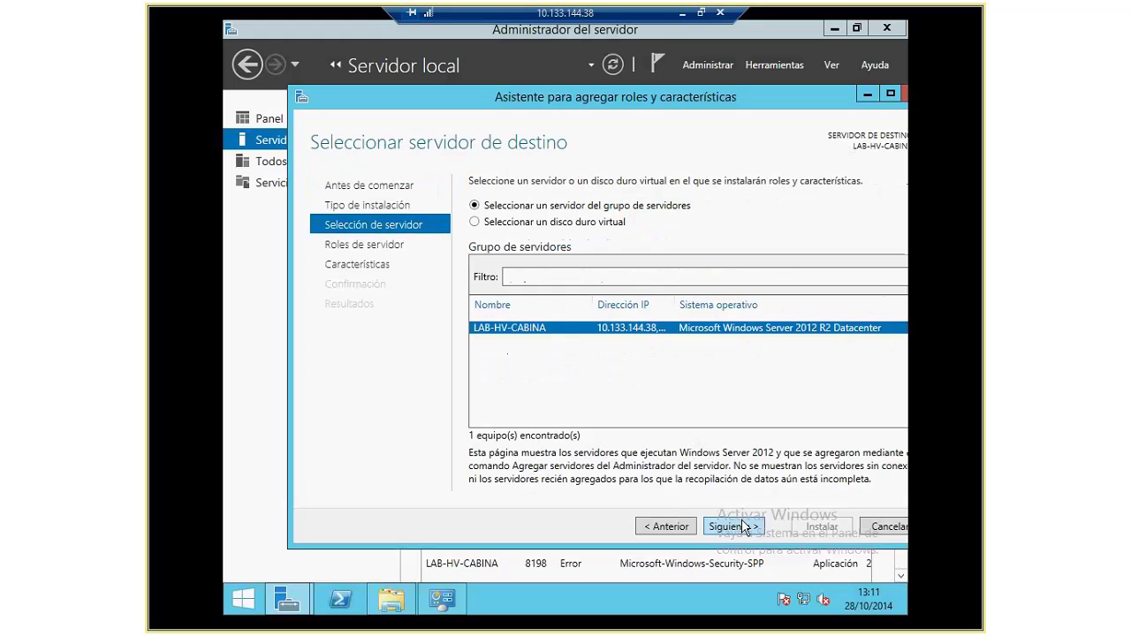
click(743, 527)
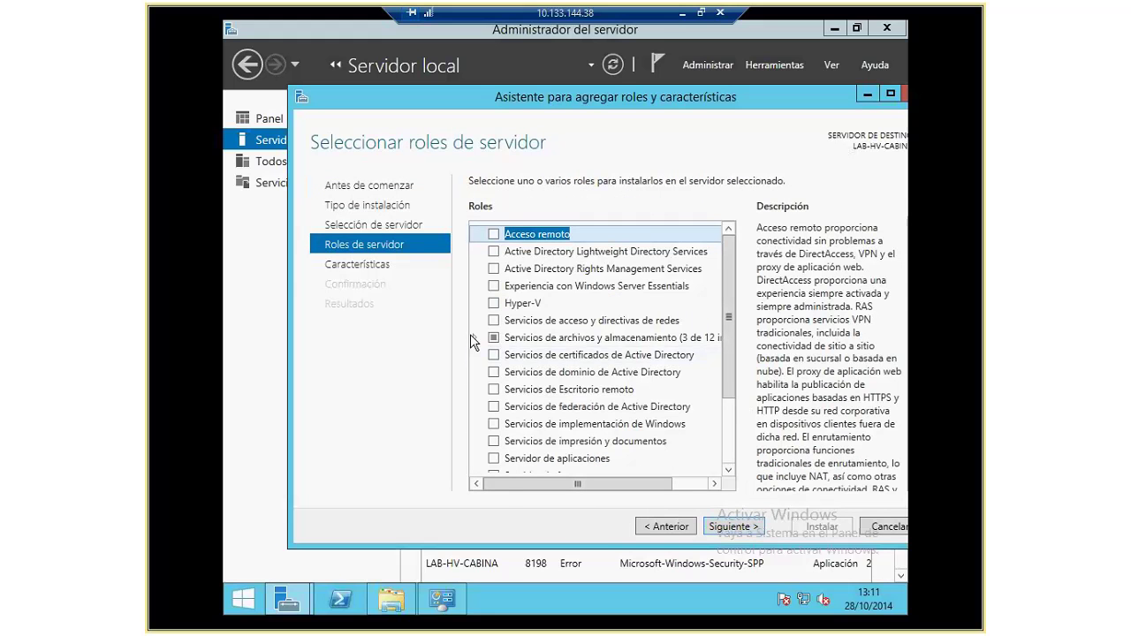
click(470, 336)
click(474, 338)
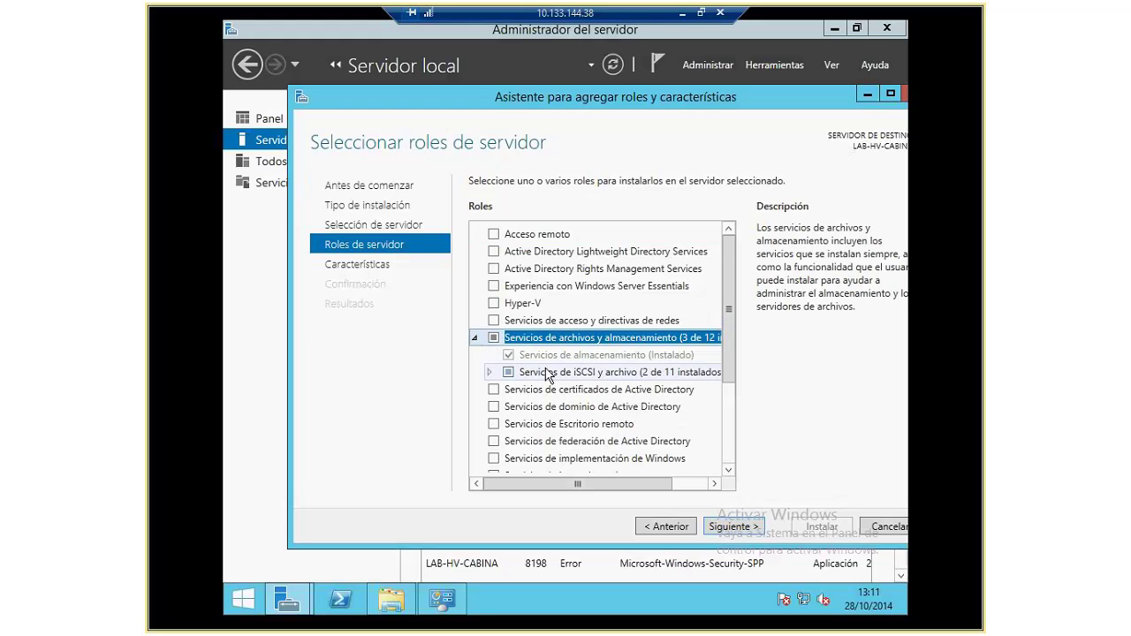
click(489, 372)
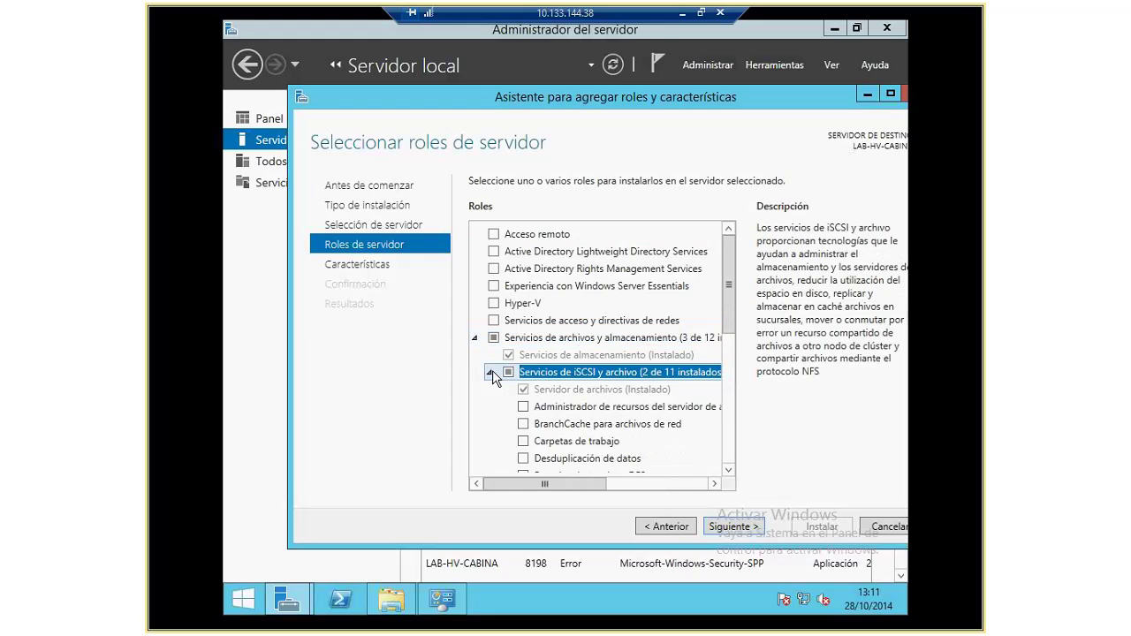
scroll(730, 328, down, 1)
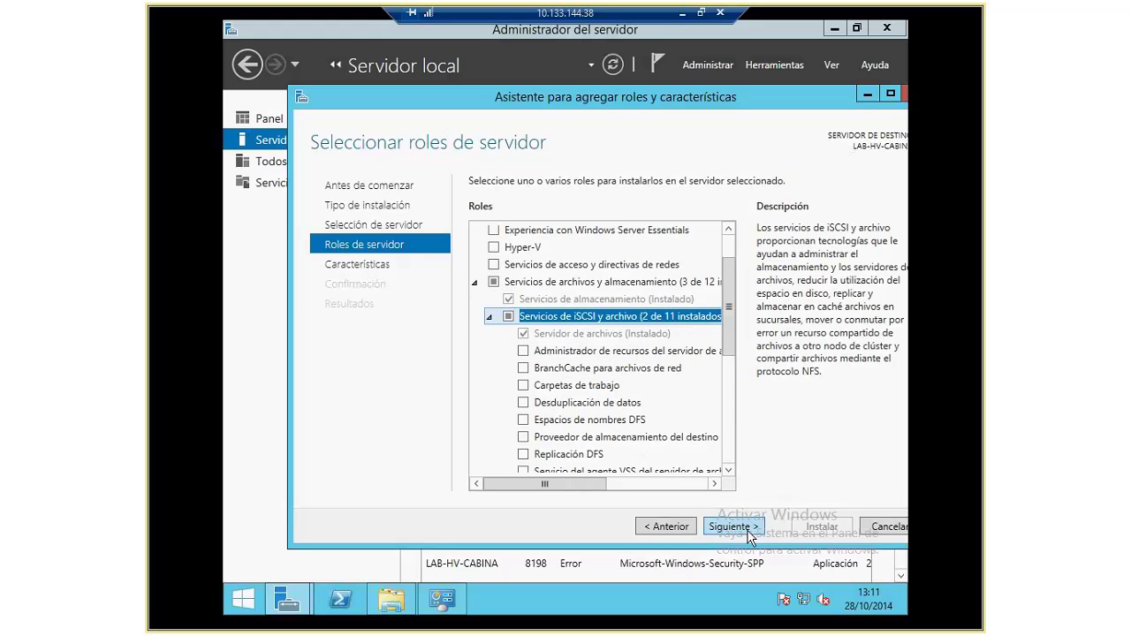
click(883, 526)
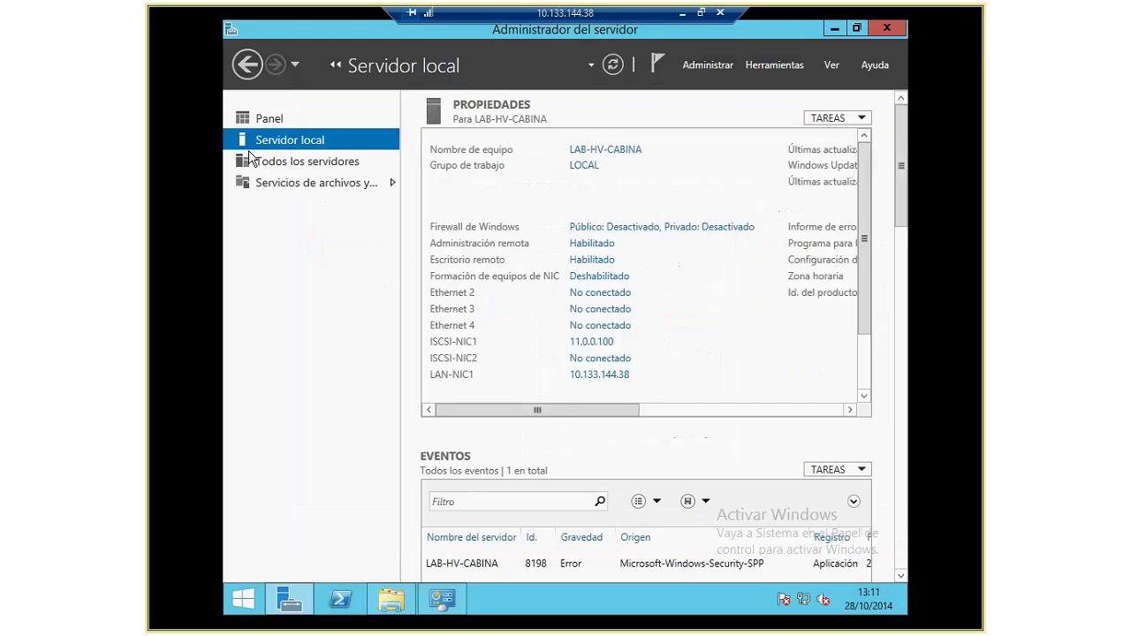
Step: Browse File and Storage Services past volumes, disks and pools to the iSCSI virtual disks page
click(308, 164)
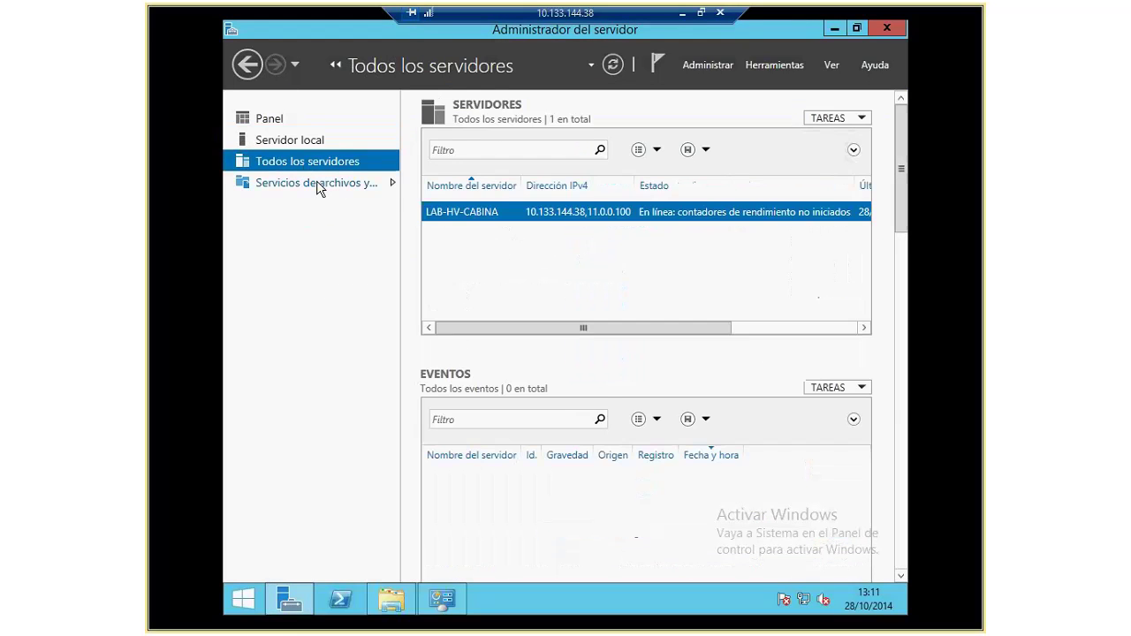
click(292, 189)
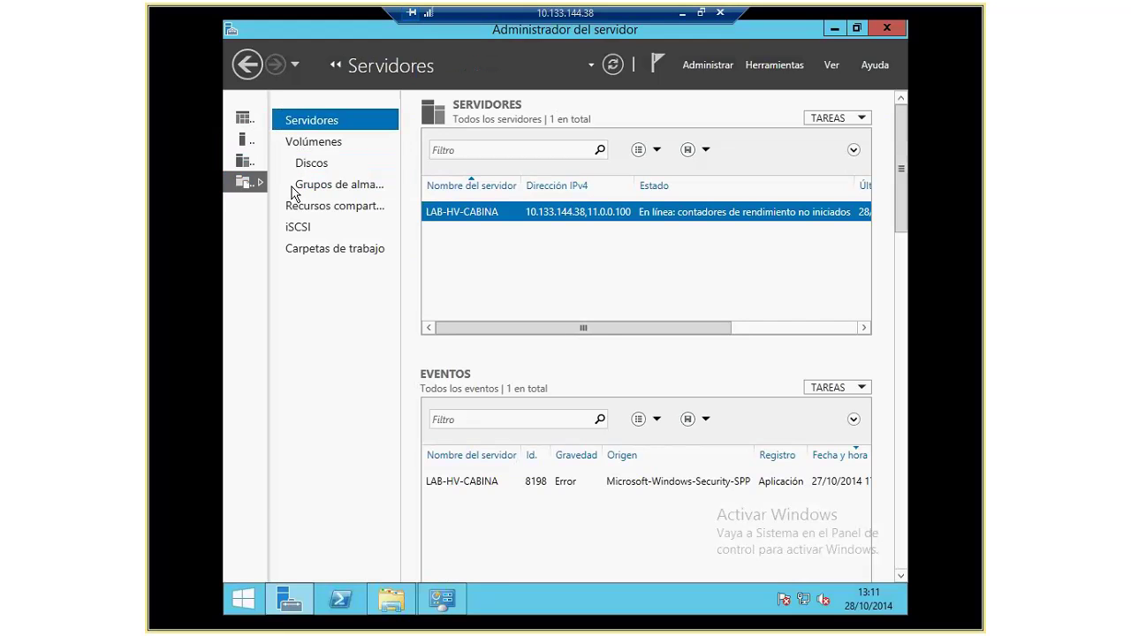
click(313, 145)
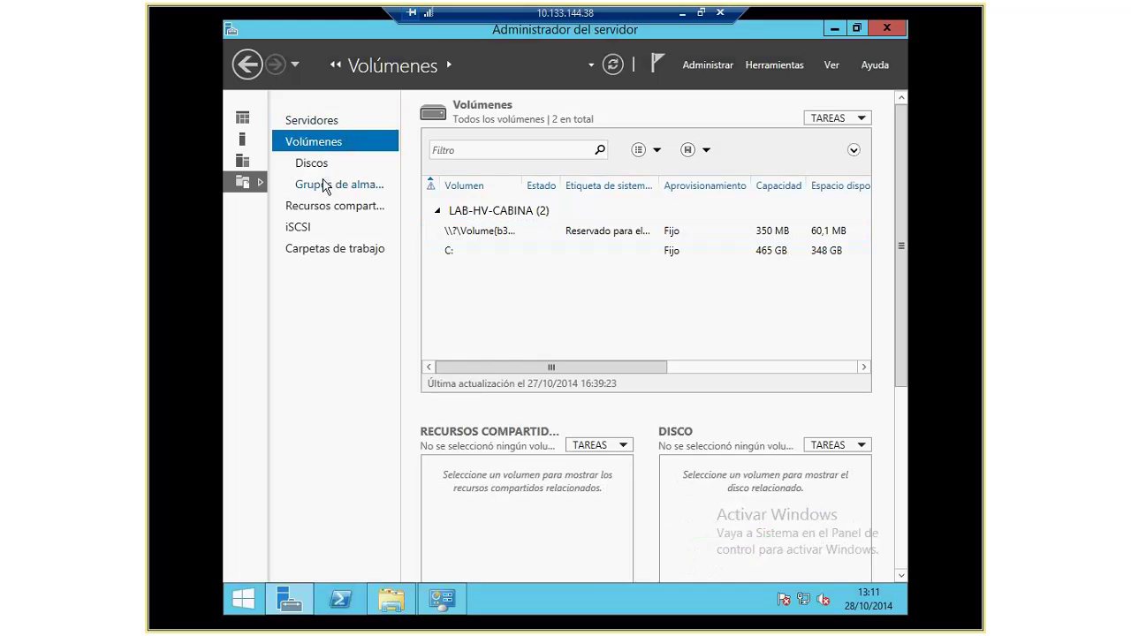
click(320, 161)
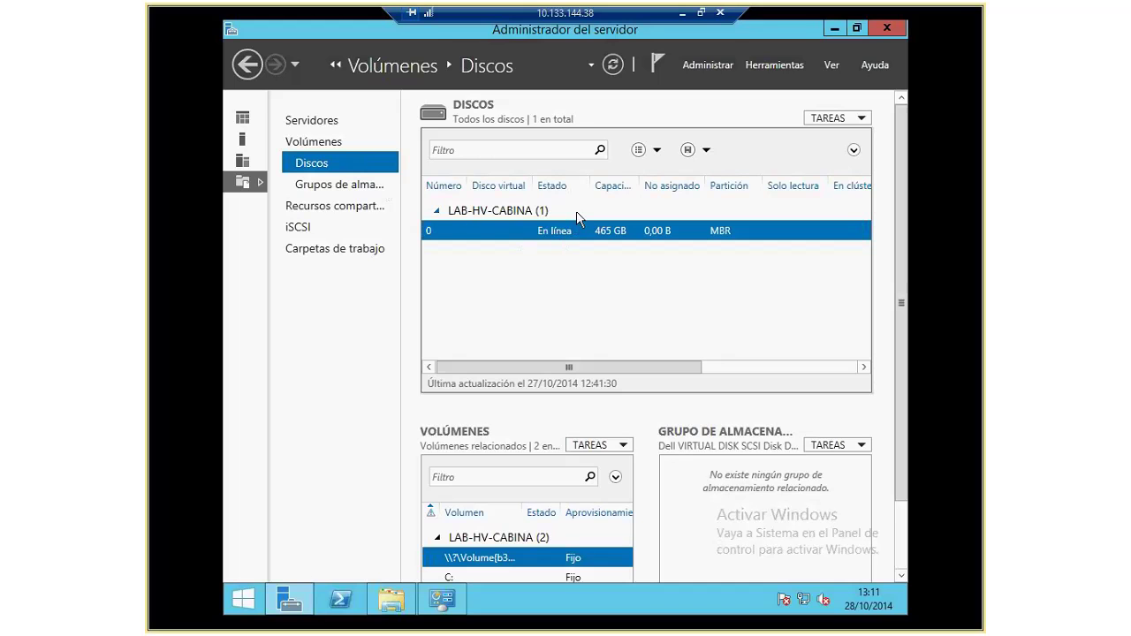
click(336, 183)
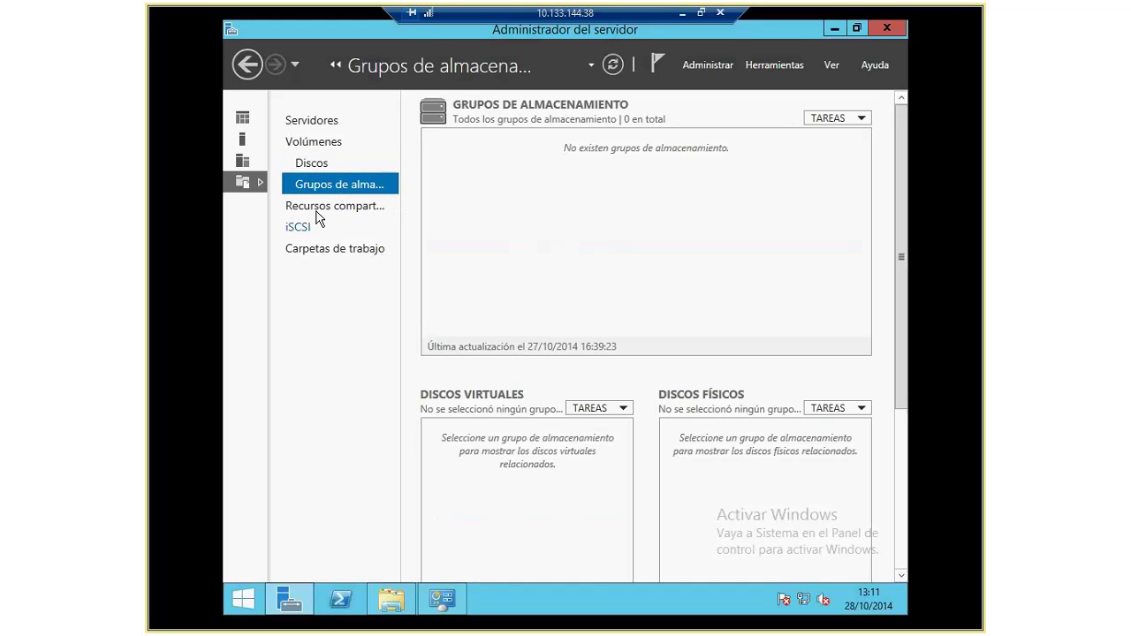
click(315, 211)
click(304, 231)
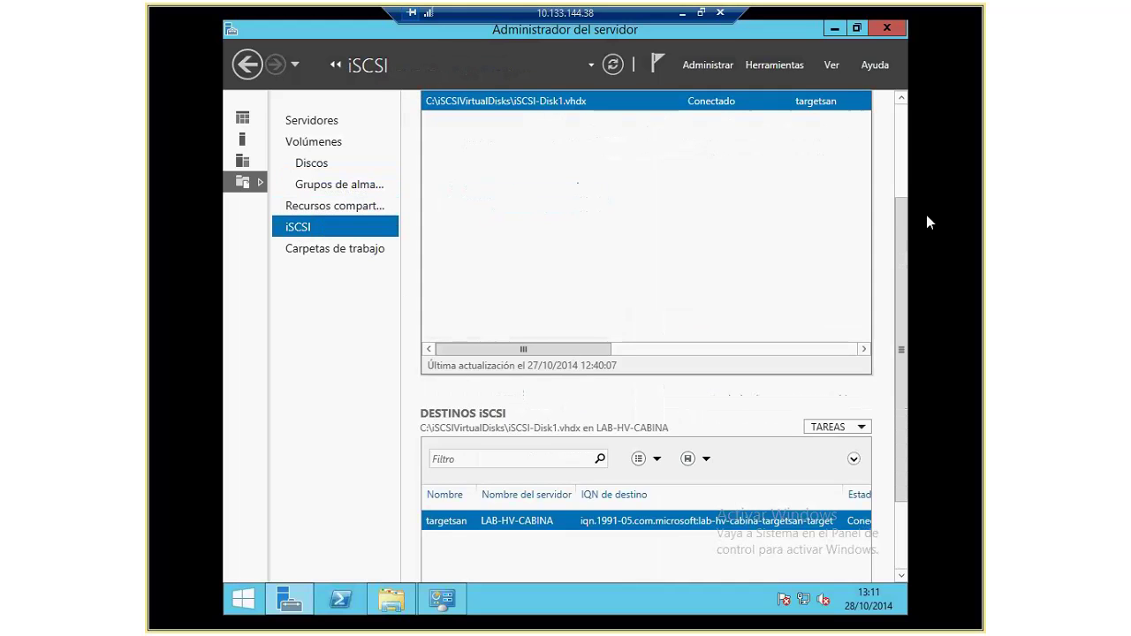
Step: Scroll the iSCSI virtual disk list to confirm both disks are assigned to LAB-HV-1 and LAB-HV-2
scroll(898, 202, up, 3)
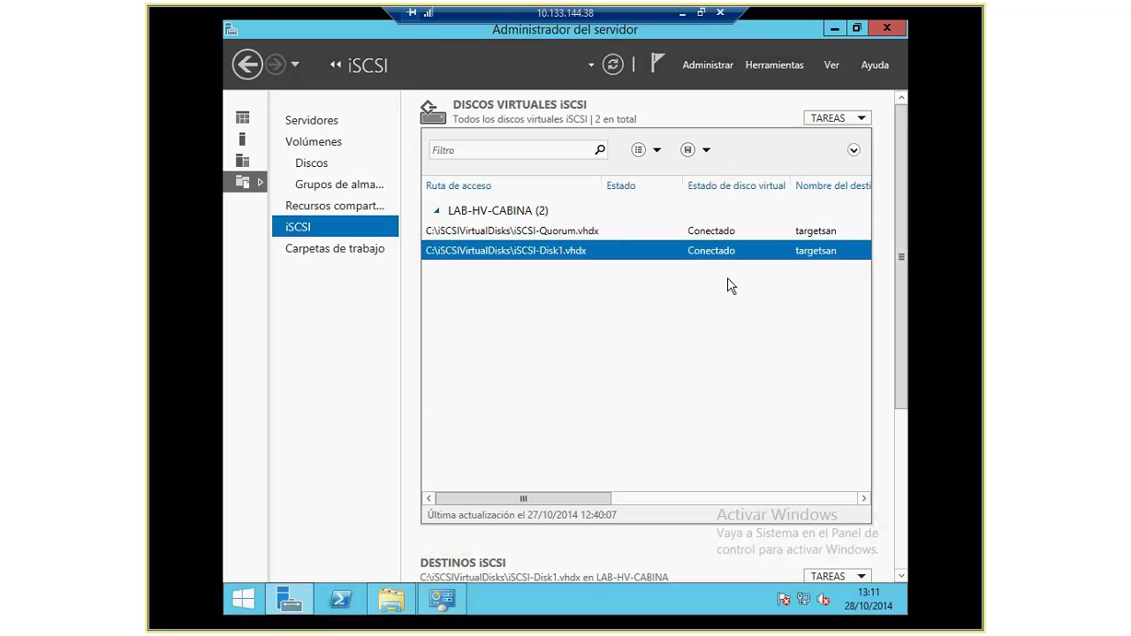
drag(568, 498, 766, 498)
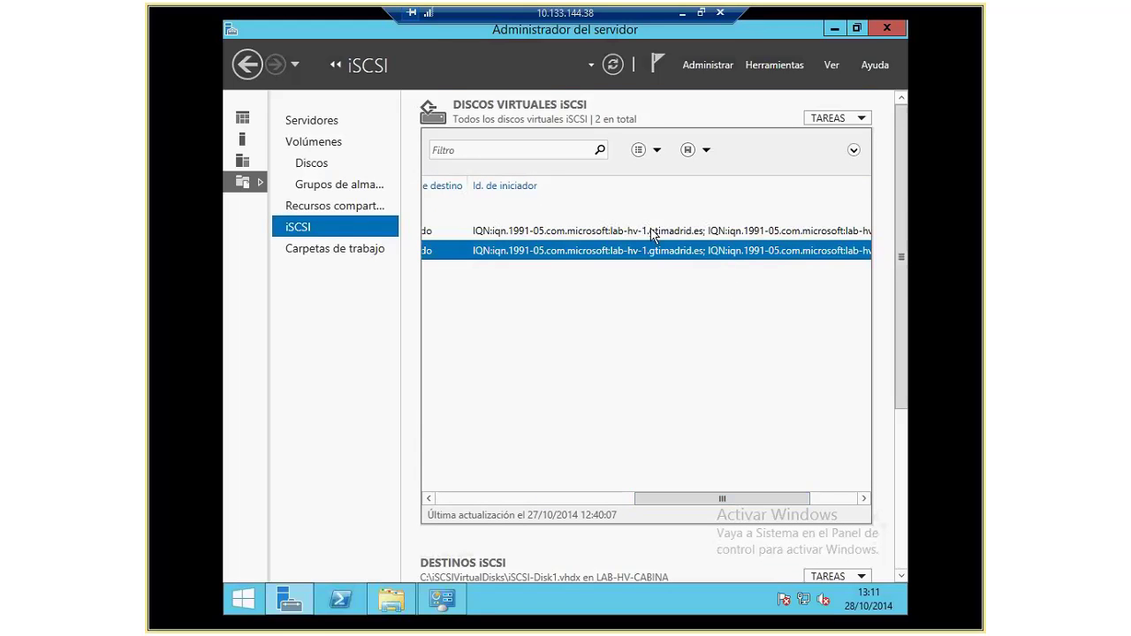
drag(772, 499, 819, 500)
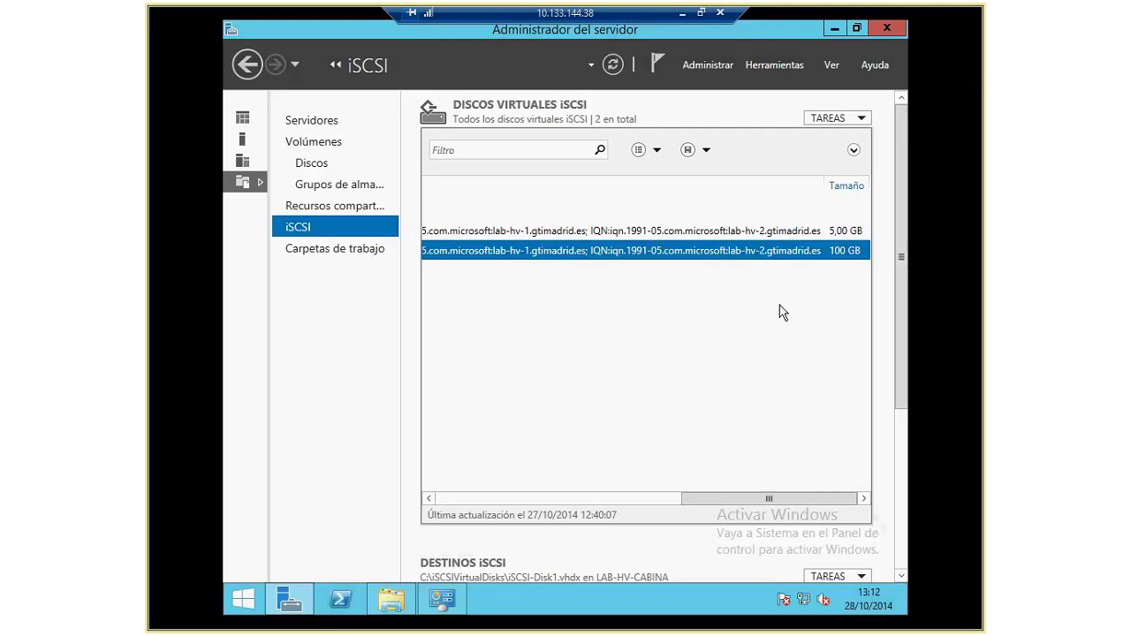
drag(775, 497, 591, 500)
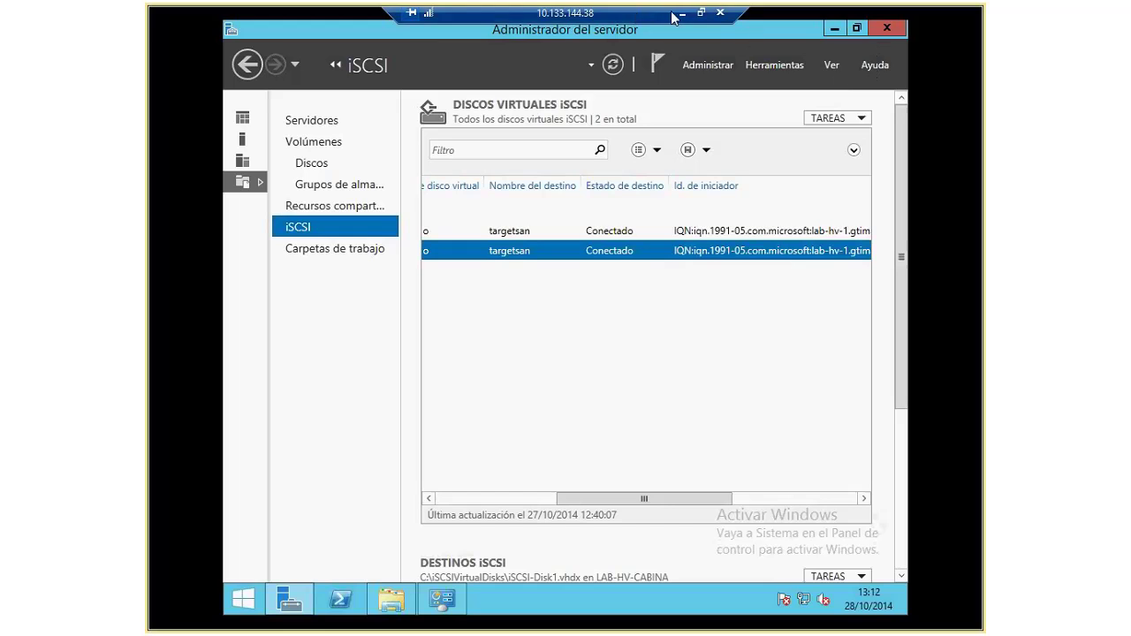
Step: Exit full screen, disconnect the LAB-HV-CABINA session, and switch to LAB-HV-1
click(701, 13)
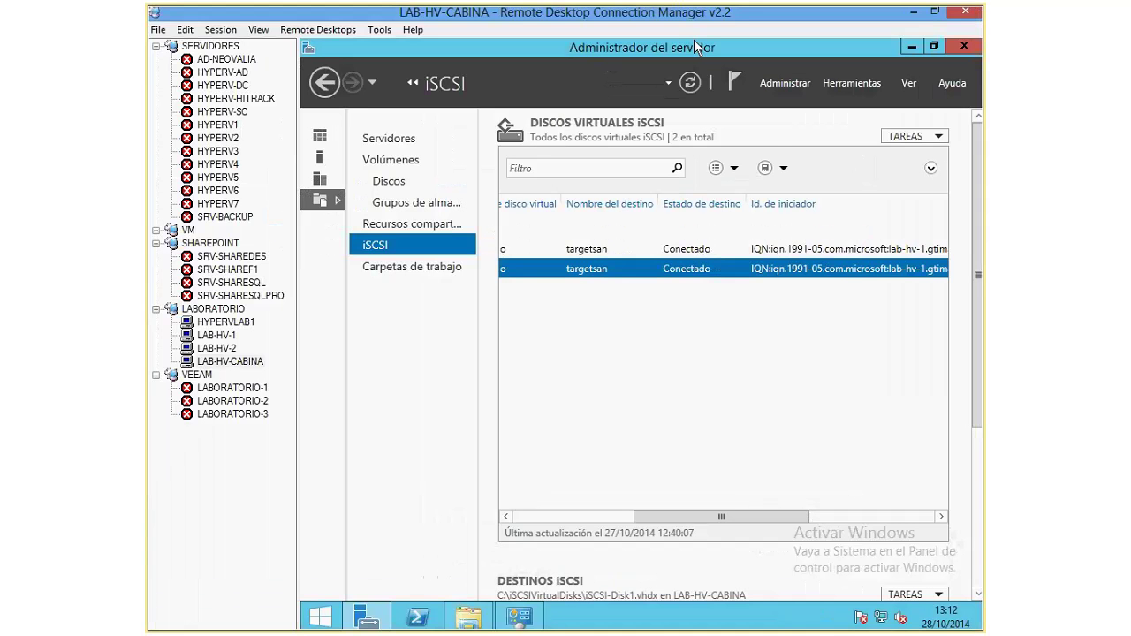
right_click(230, 369)
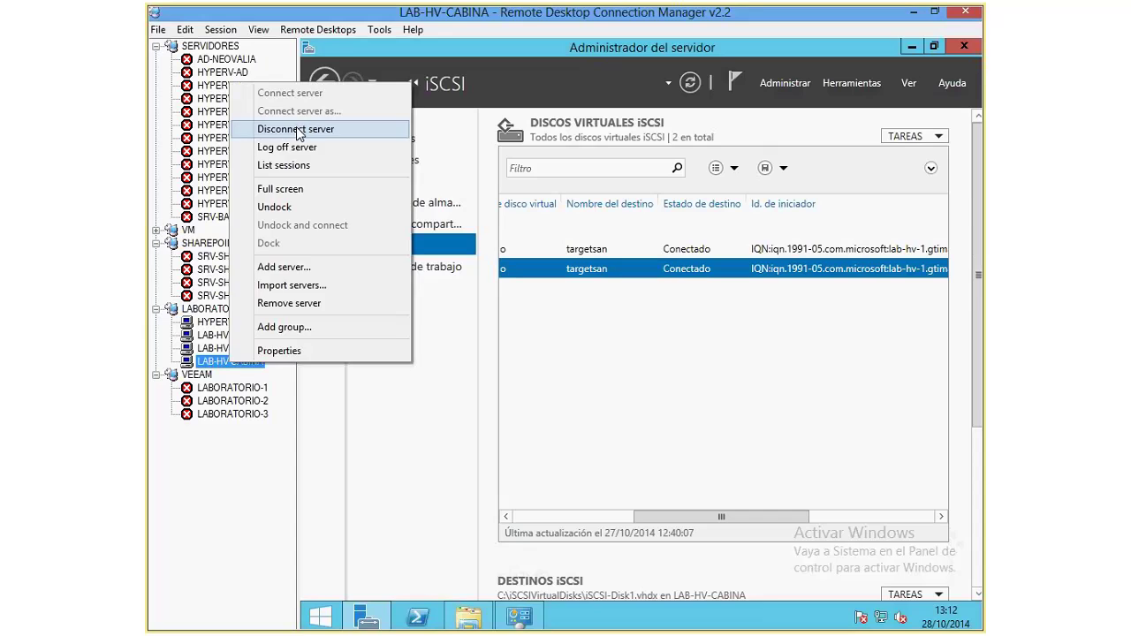
click(298, 129)
click(217, 337)
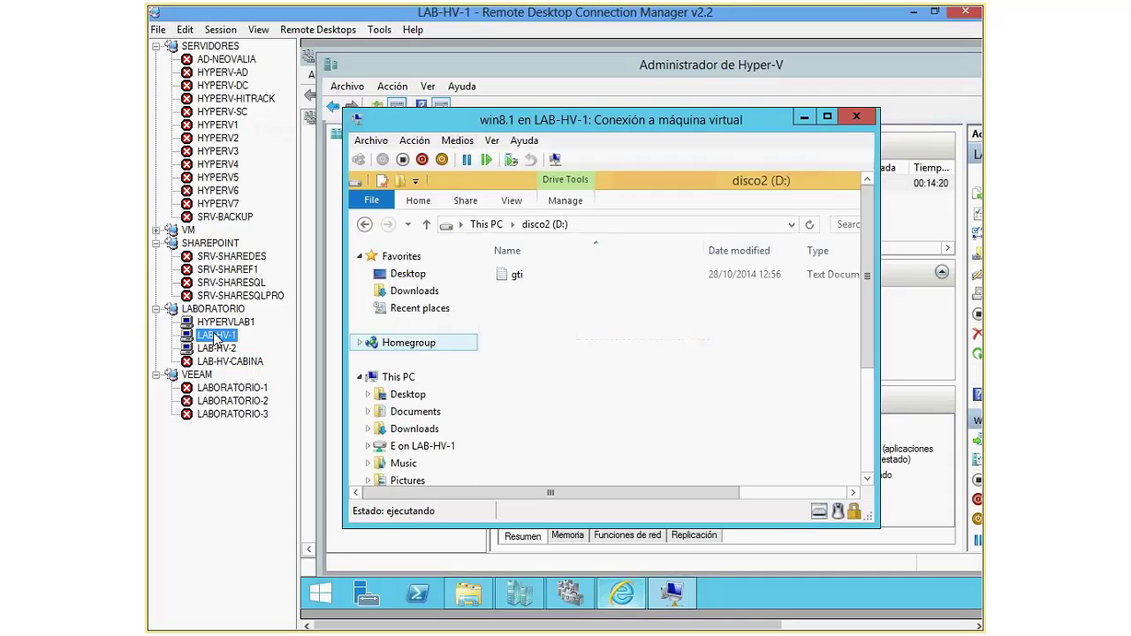
Step: Close the win8.1 connection window and reposition Hyper-V Manager on LAB-HV-1
click(856, 117)
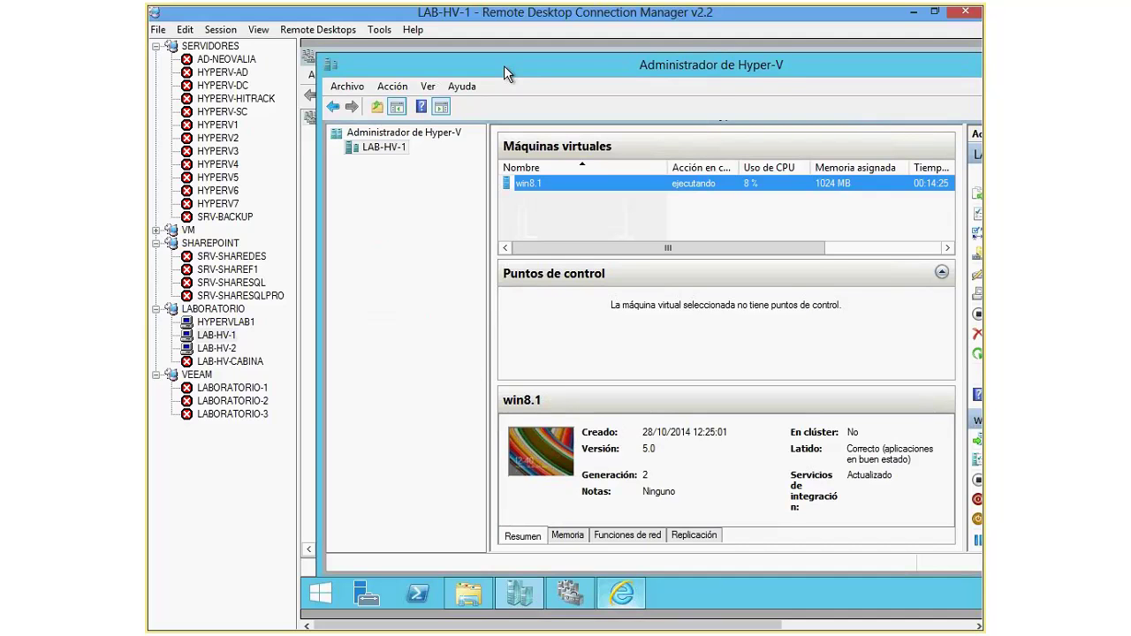
drag(503, 65, 324, 74)
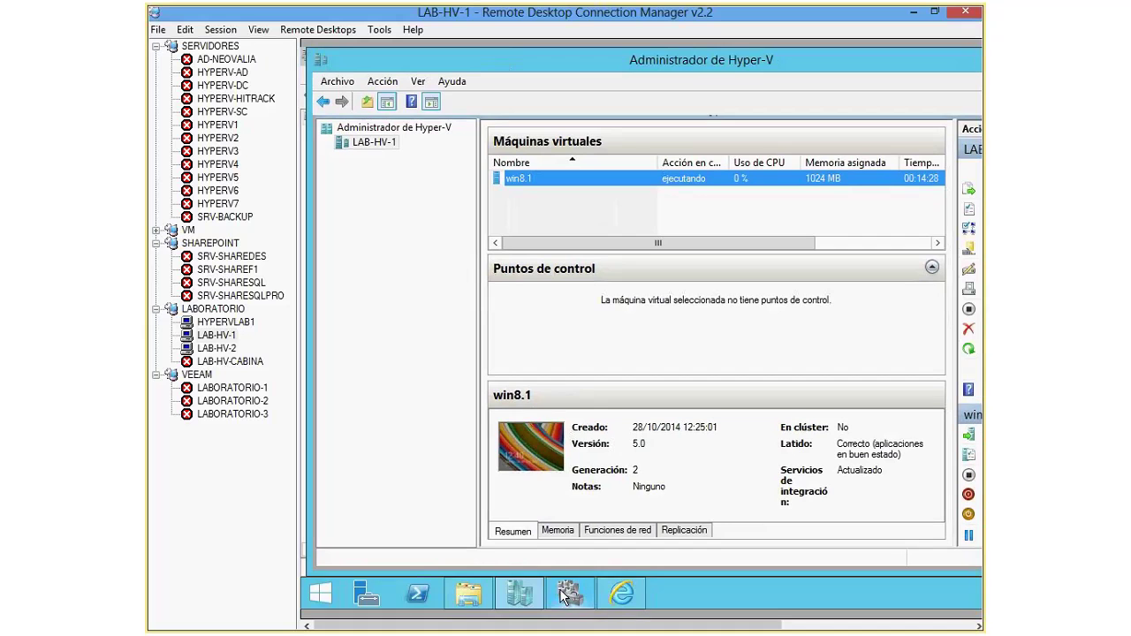
click(321, 598)
Step: Bring LAB-HV-1's offline Disco 2 online as the 100 GB VMs (H:) volume, then switch to LAB-HV-2
right_click(323, 599)
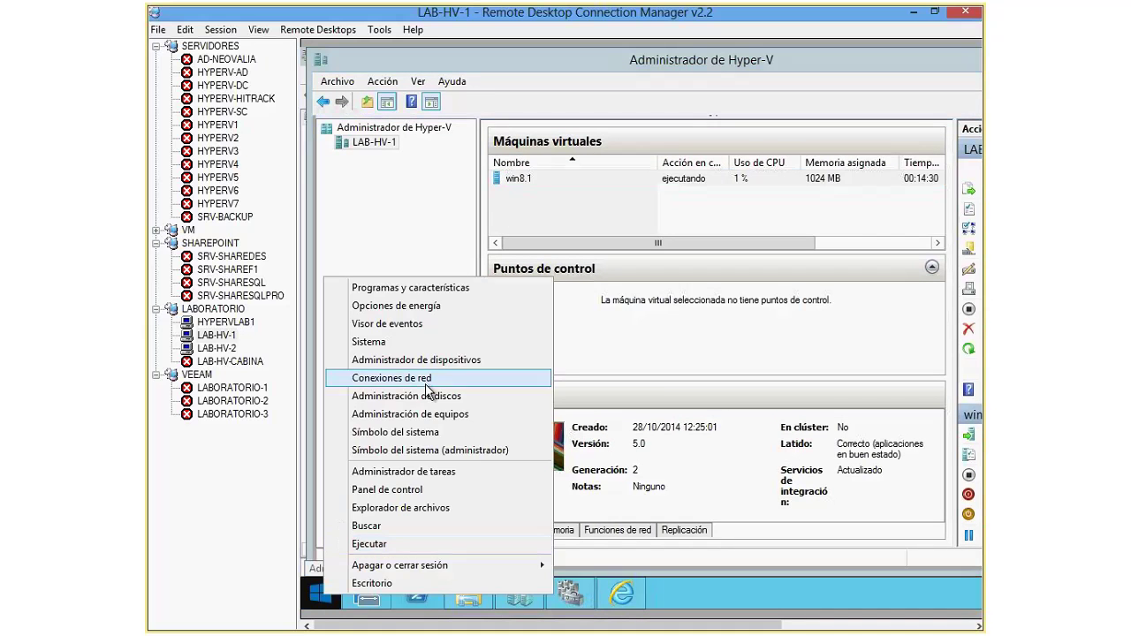
click(426, 397)
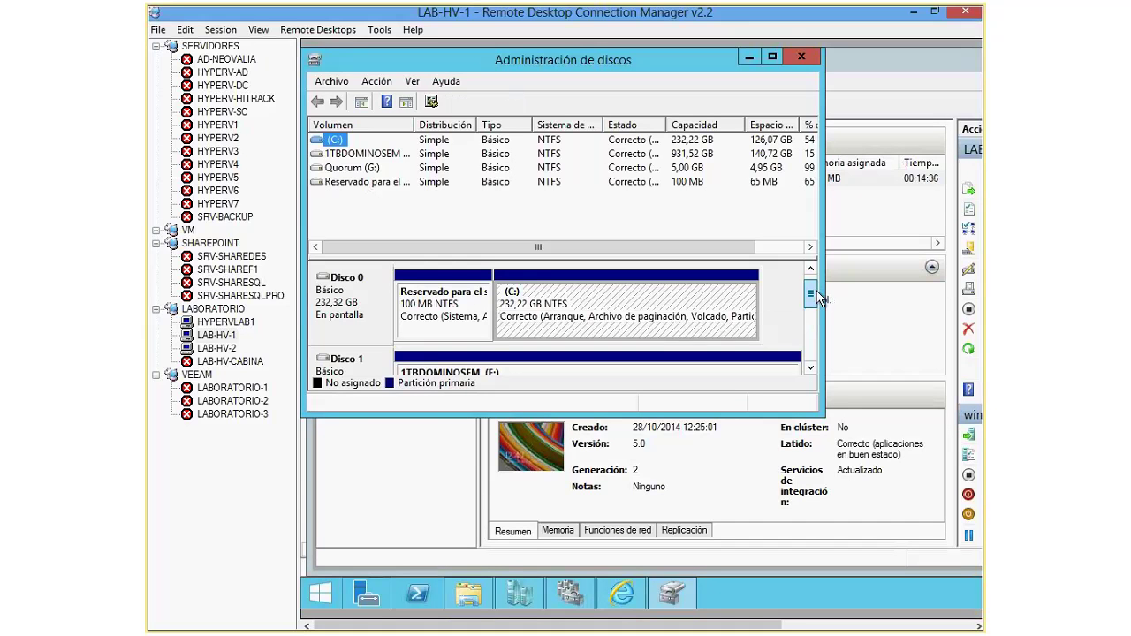
scroll(810, 369, down, 3)
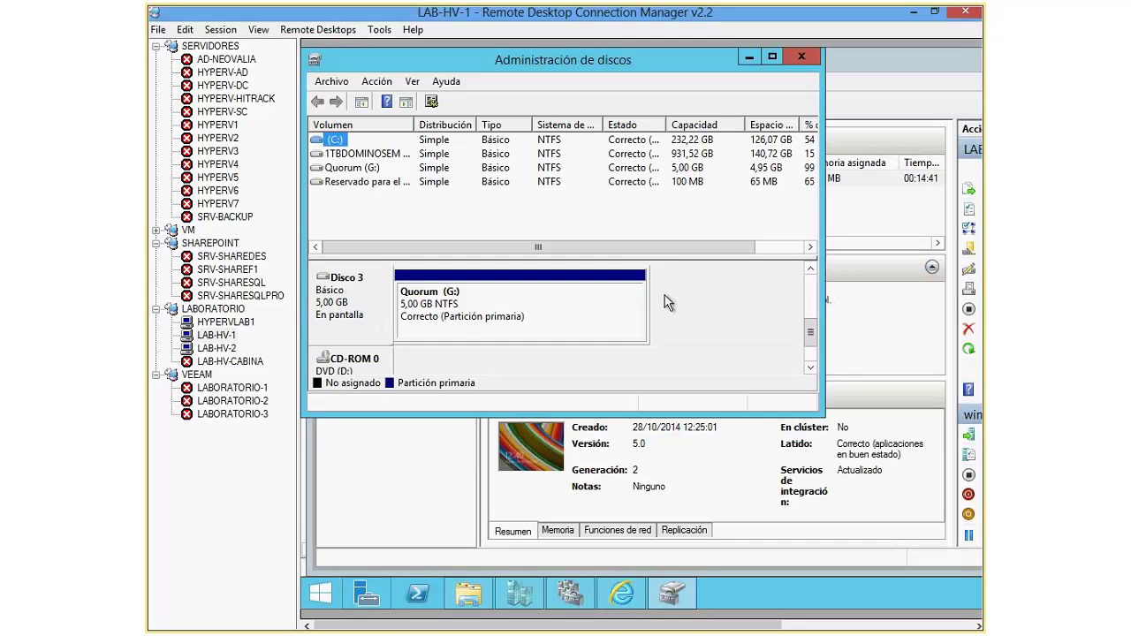
scroll(667, 302, up, 1)
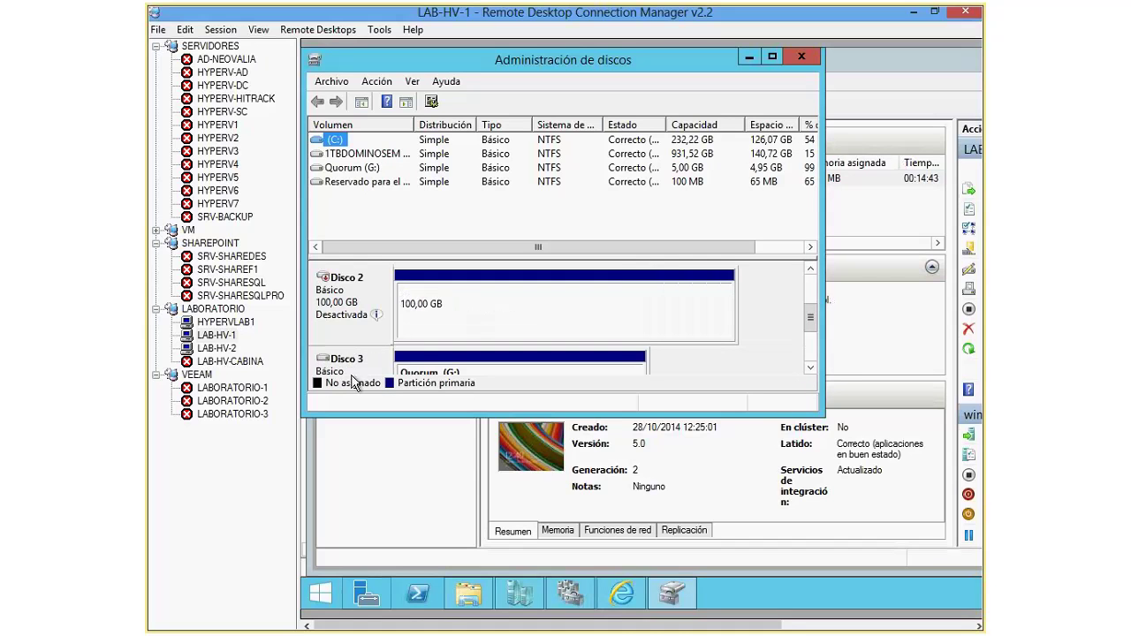
right_click(364, 318)
click(414, 321)
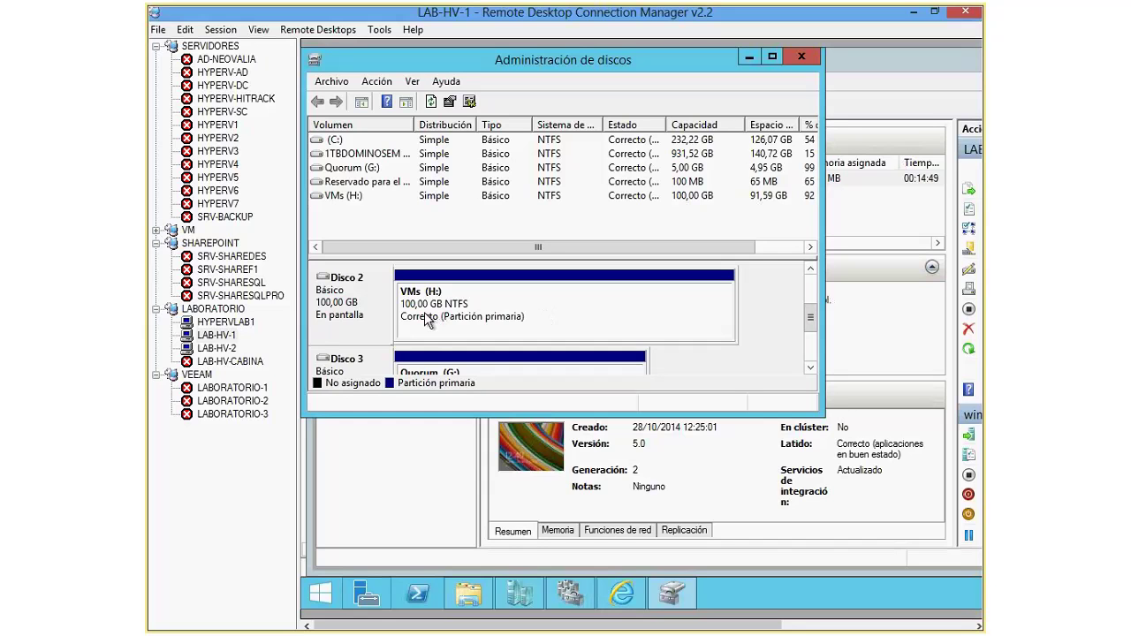
click(810, 369)
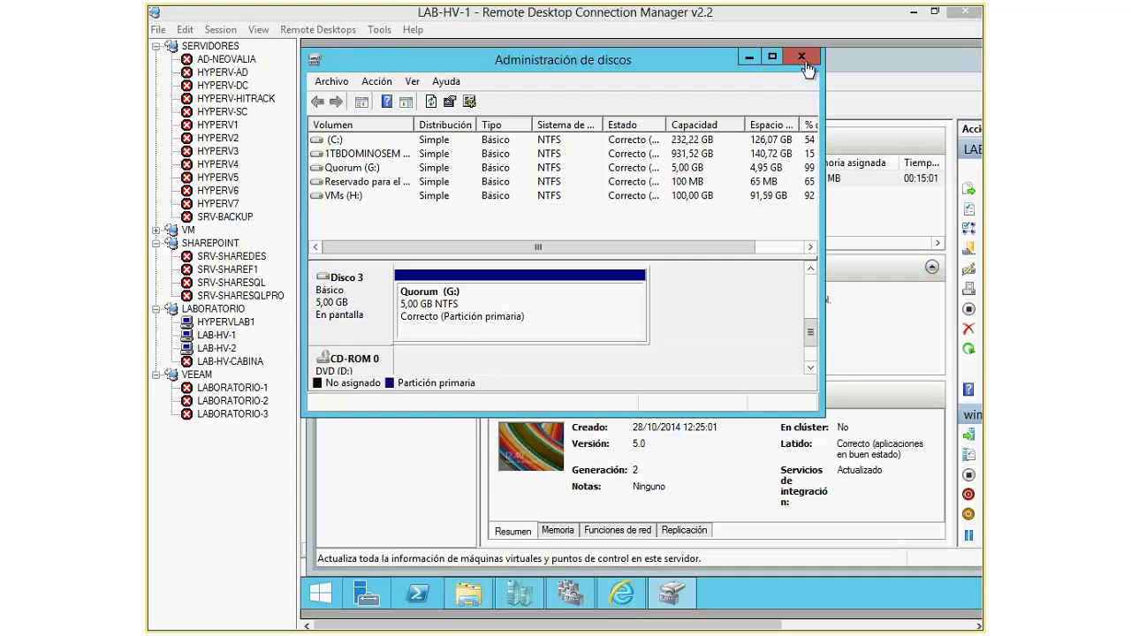
click(228, 349)
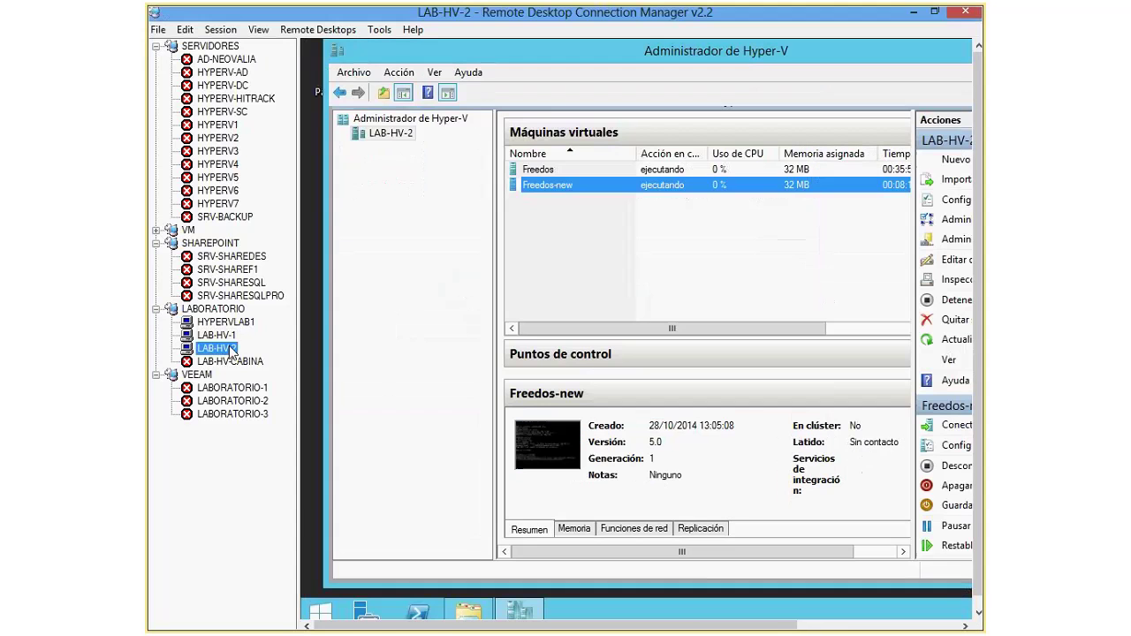
Step: Make the LAB-HV-2 session full screen and minimize its Virtual Hard Disks folder window
click(351, 73)
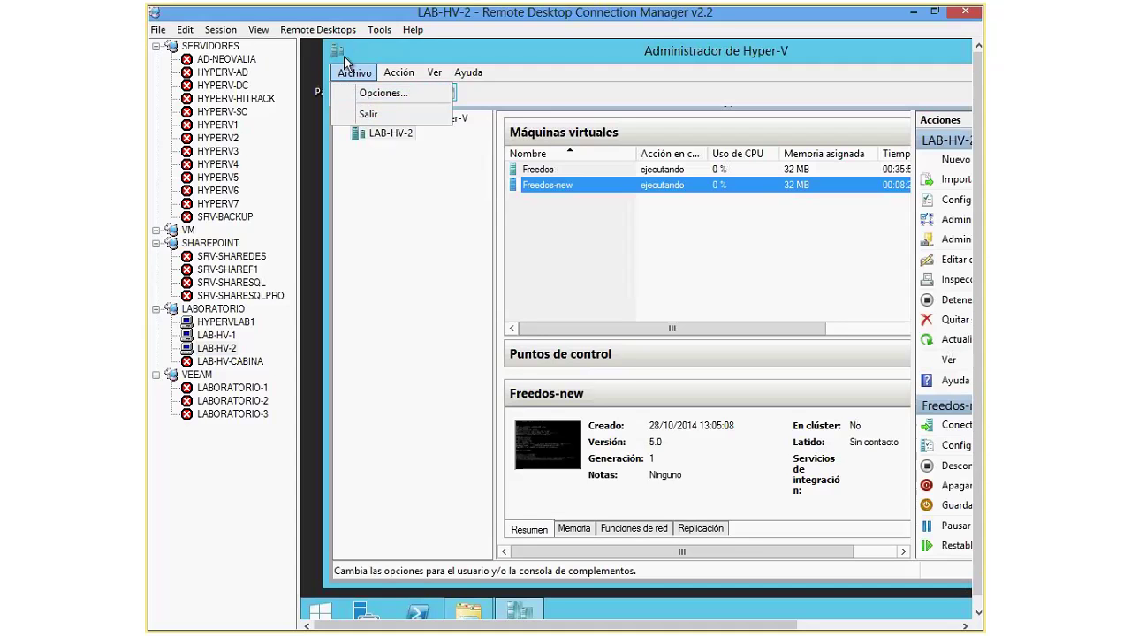
click(344, 56)
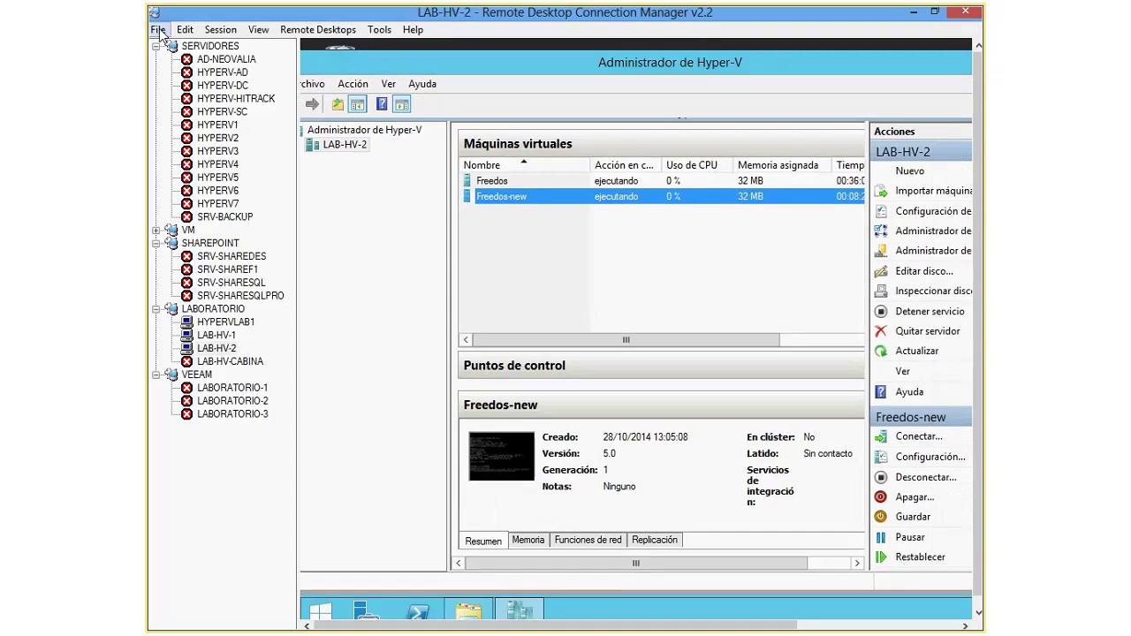
click(220, 29)
click(234, 185)
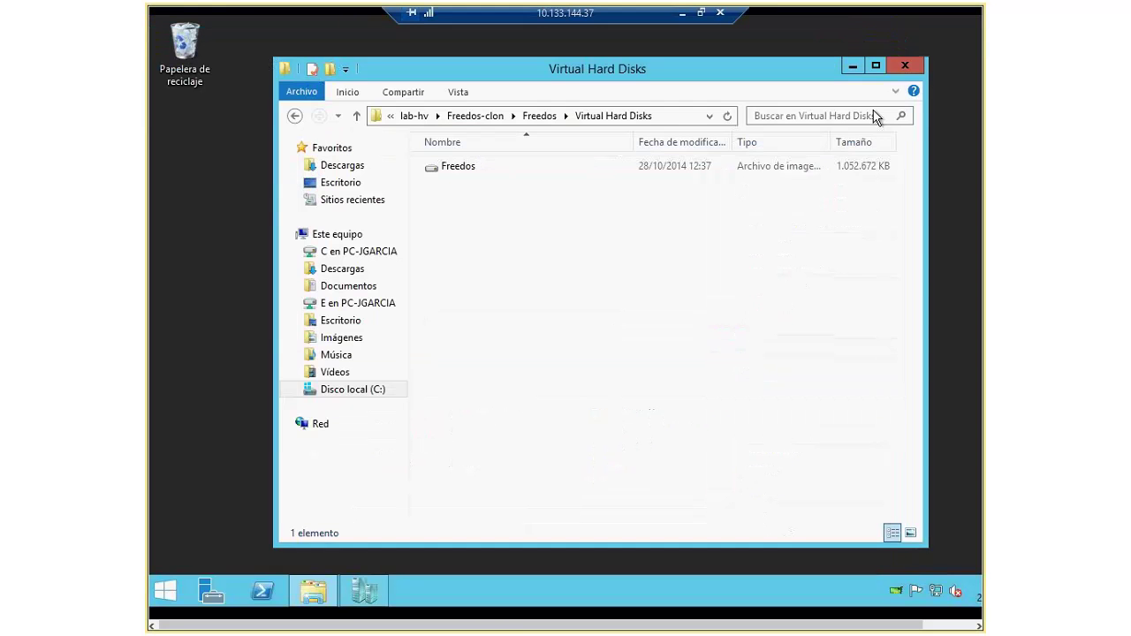
click(848, 67)
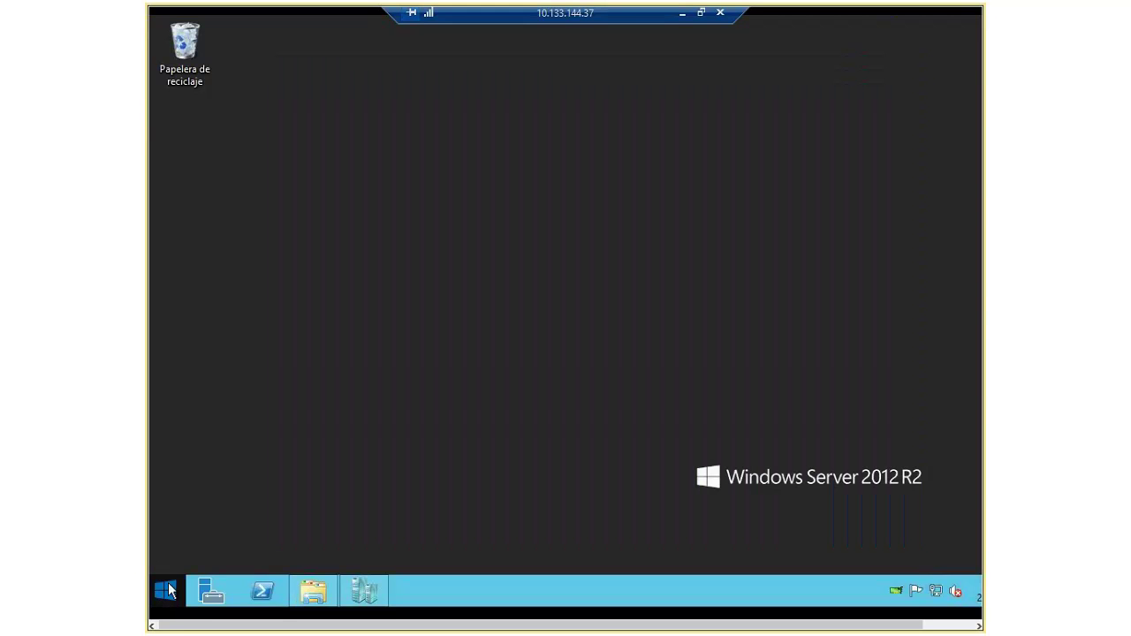
right_click(163, 591)
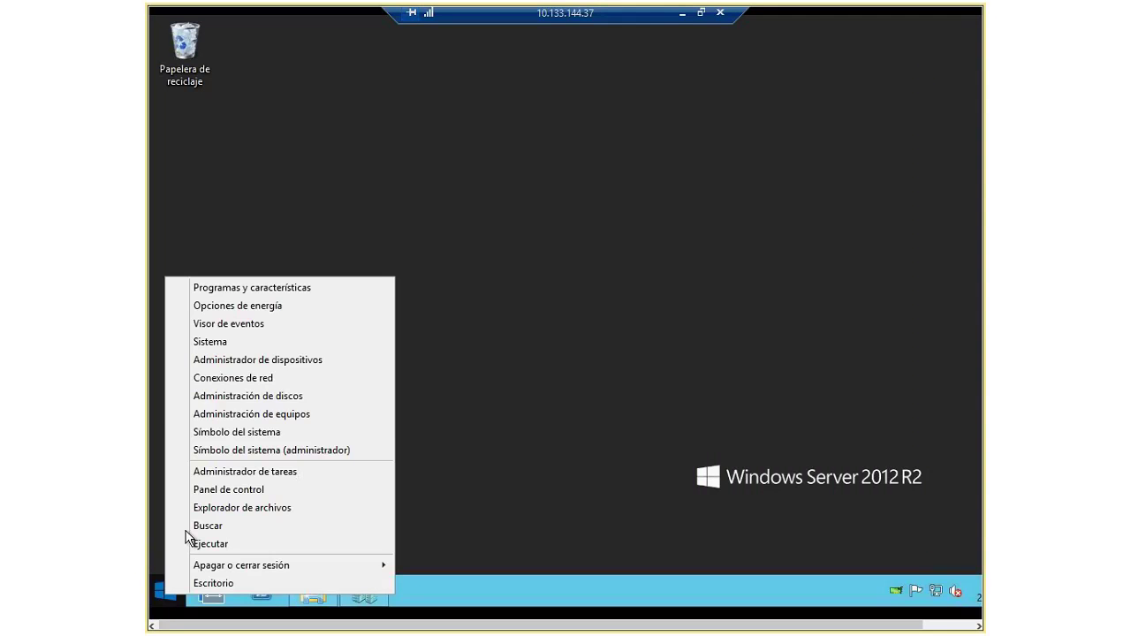
Step: Open Disk Management, then confirm in iSCSI Initiator that targetsan is connected via portal 11.0.0.100
click(262, 397)
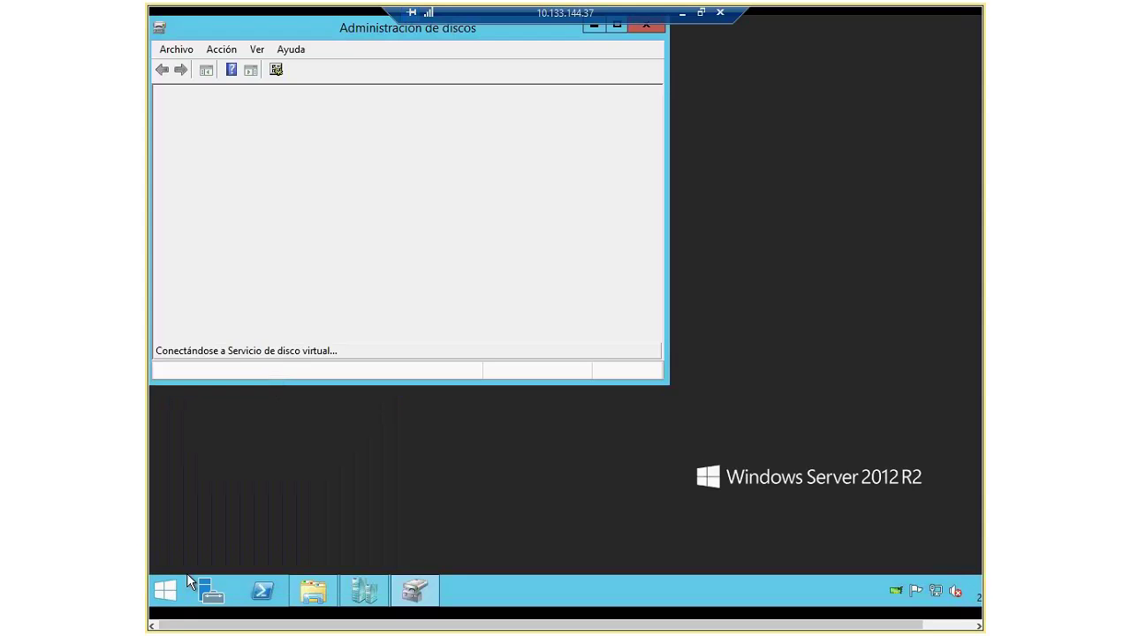
click(163, 590)
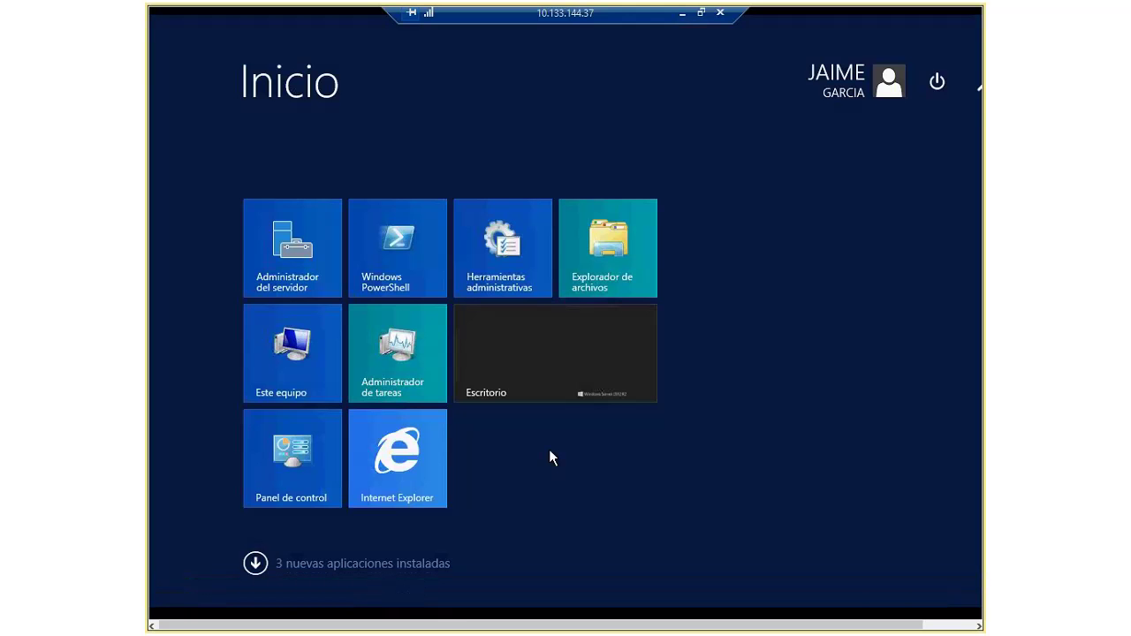
text(isi)
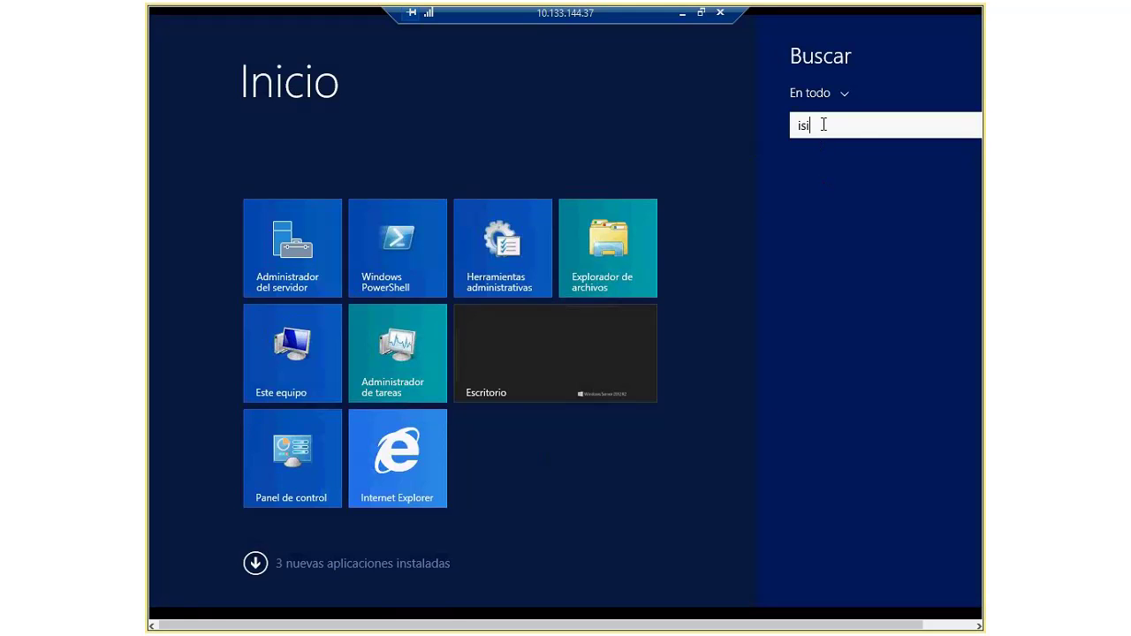
text(si)
click(850, 182)
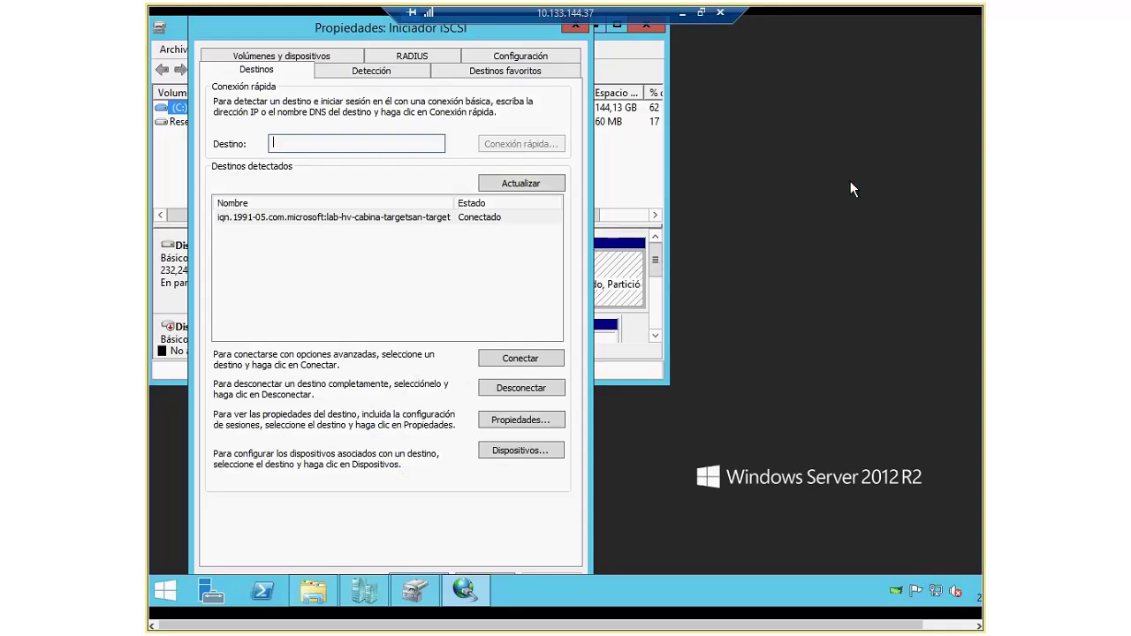
click(389, 217)
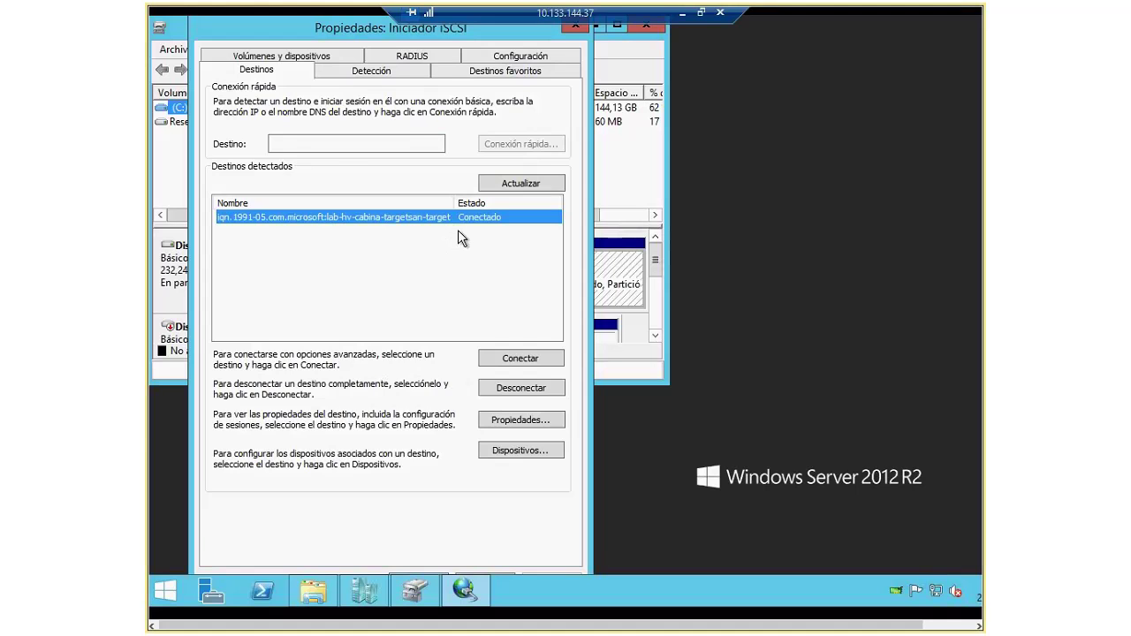
click(371, 71)
click(340, 150)
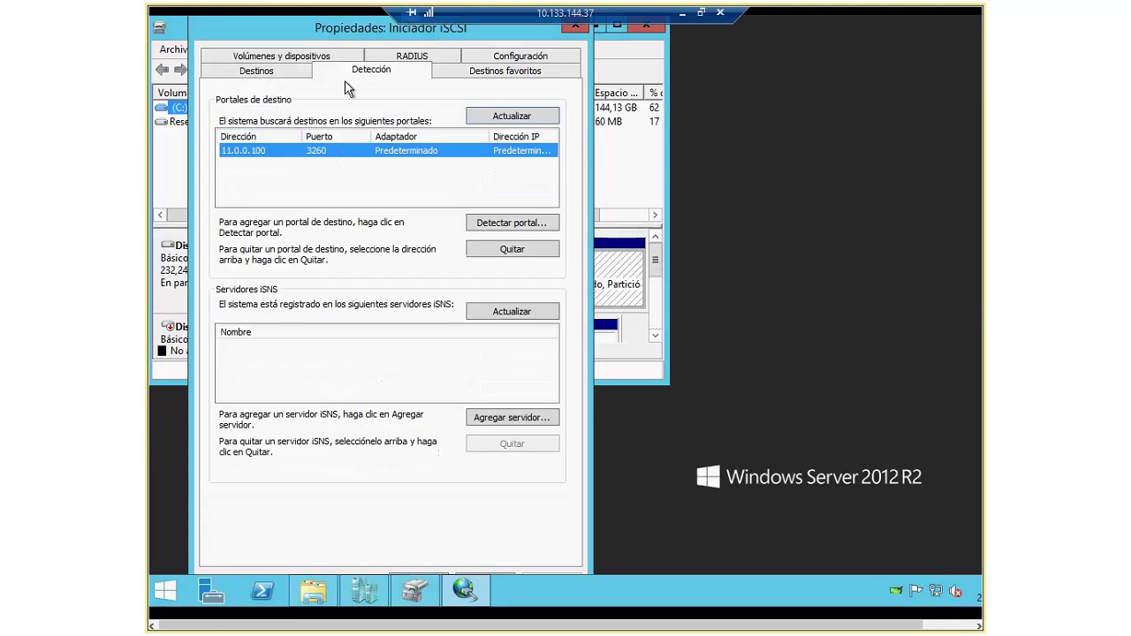
click(573, 26)
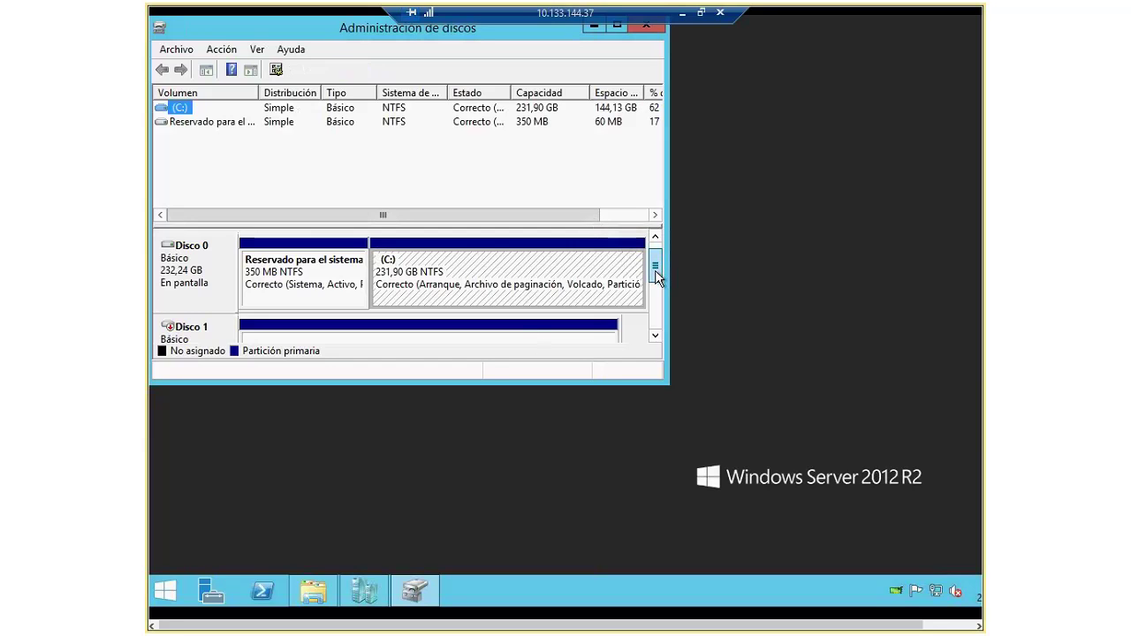
Step: Bring Disco 1 and Disco 2 online so VMs (E:) and the 5 GB Quorum (G:) appear
scroll(657, 278, down, 2)
right_click(215, 282)
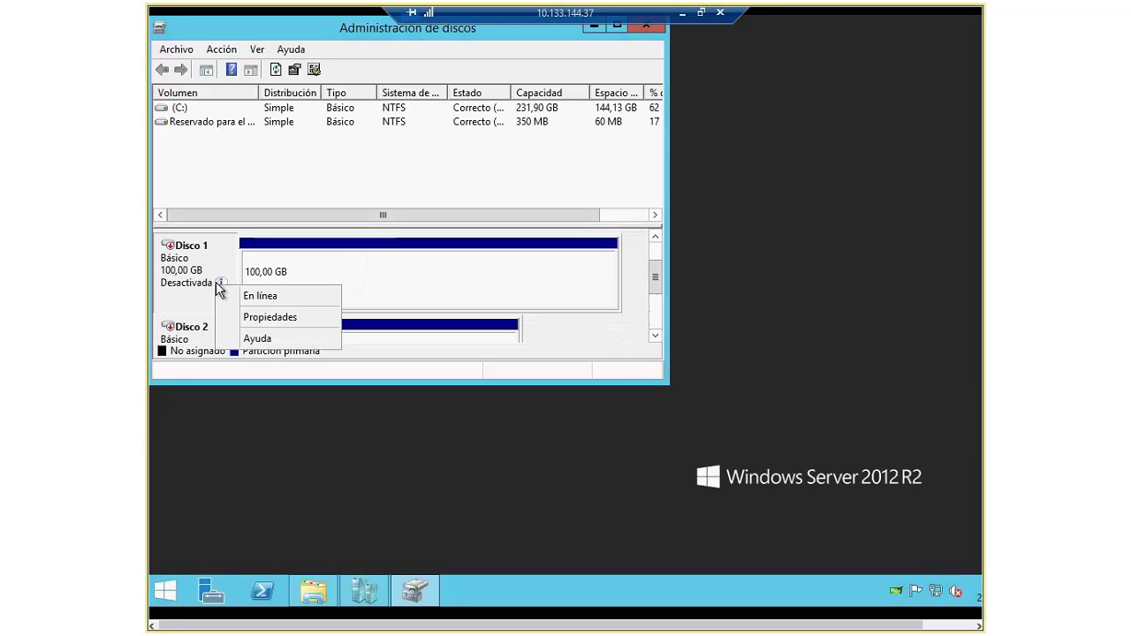
click(258, 295)
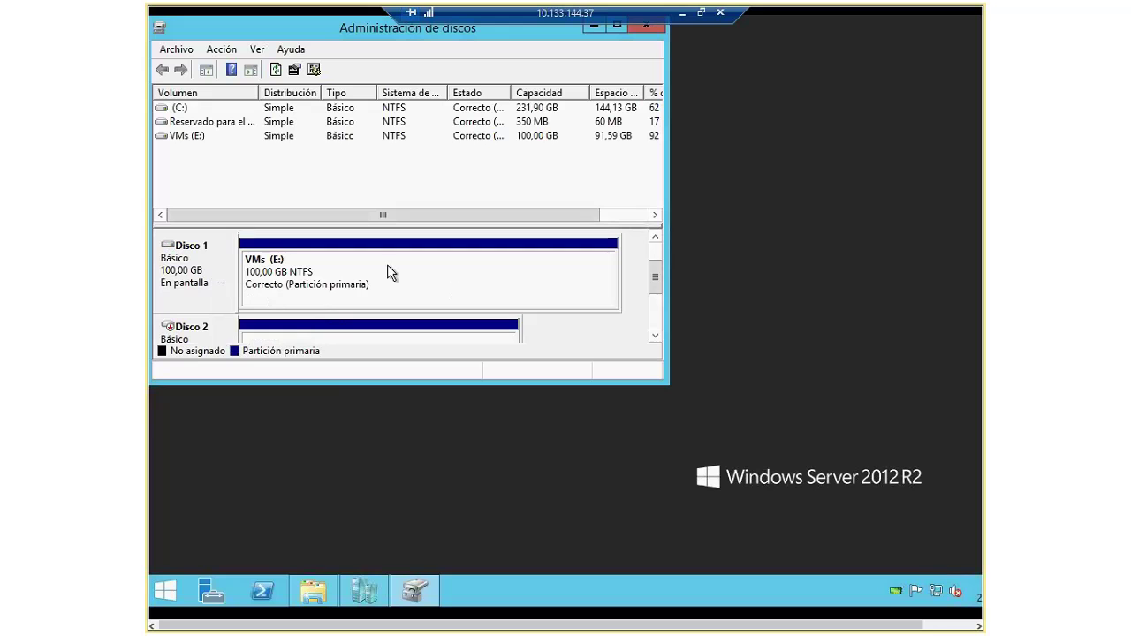
right_click(231, 330)
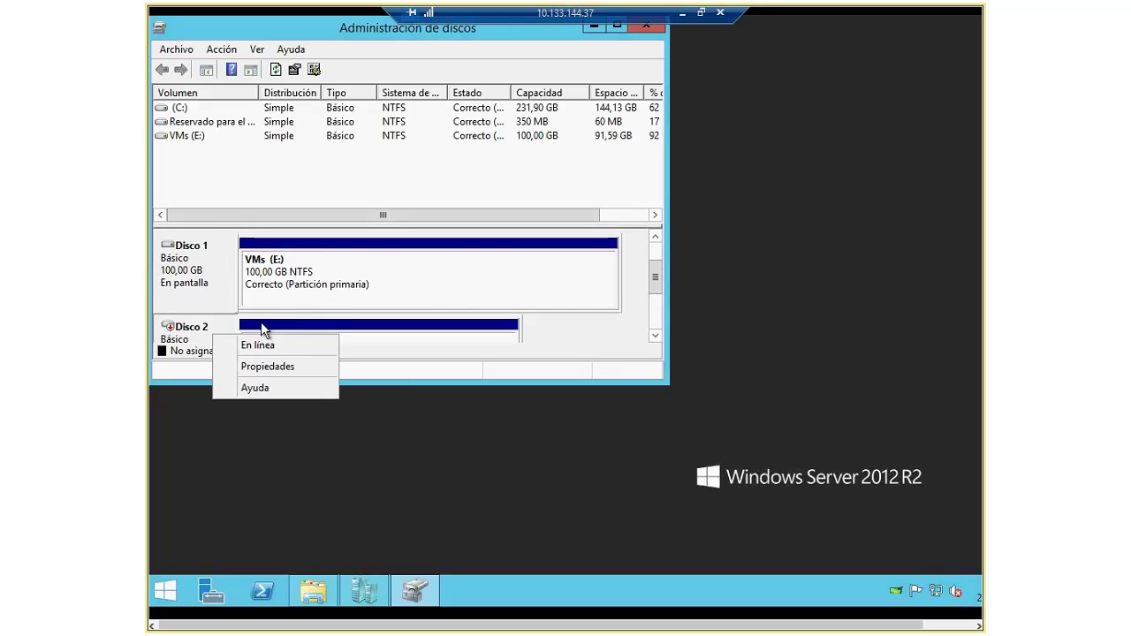
click(262, 345)
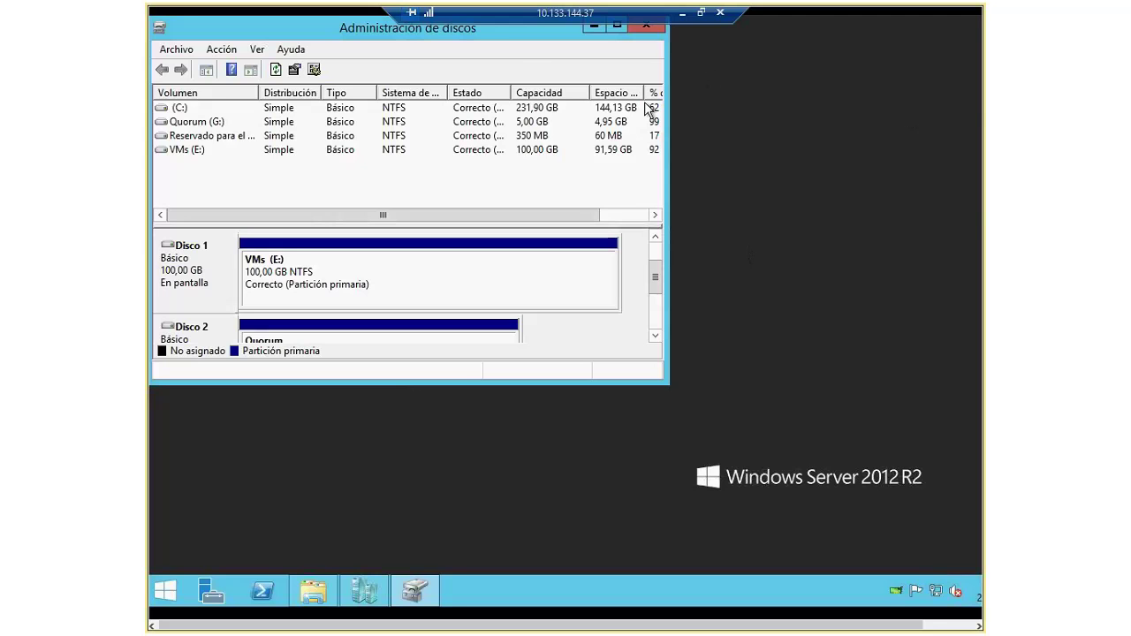
Step: Close Disk Management and launch Server Manager's Add Roles and Features wizard on LAB-HV-2
click(646, 27)
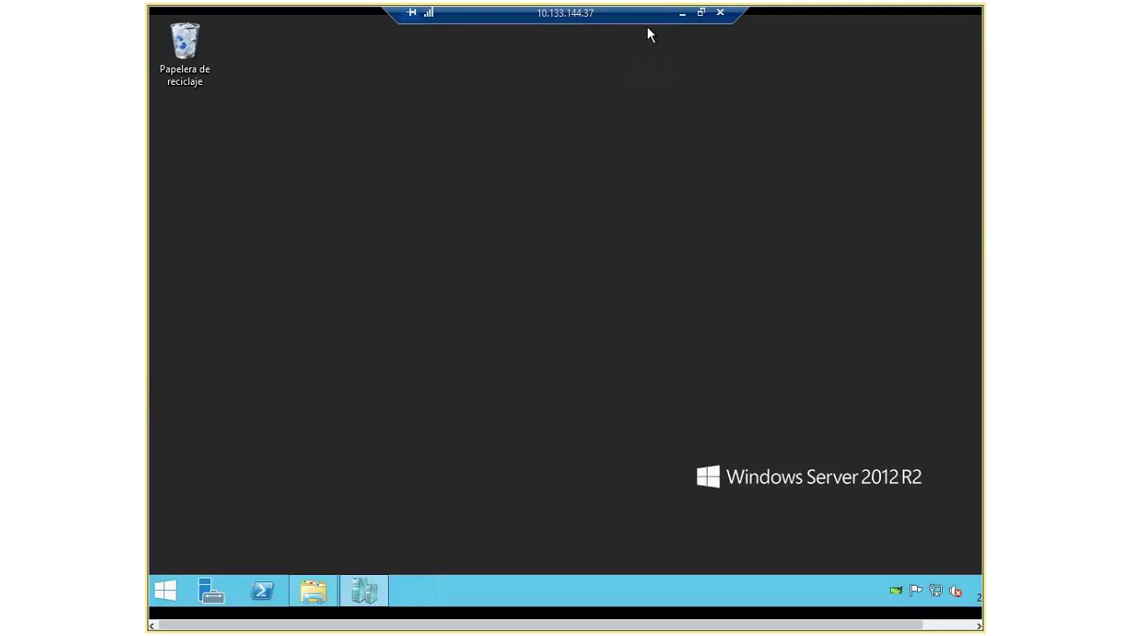
click(362, 592)
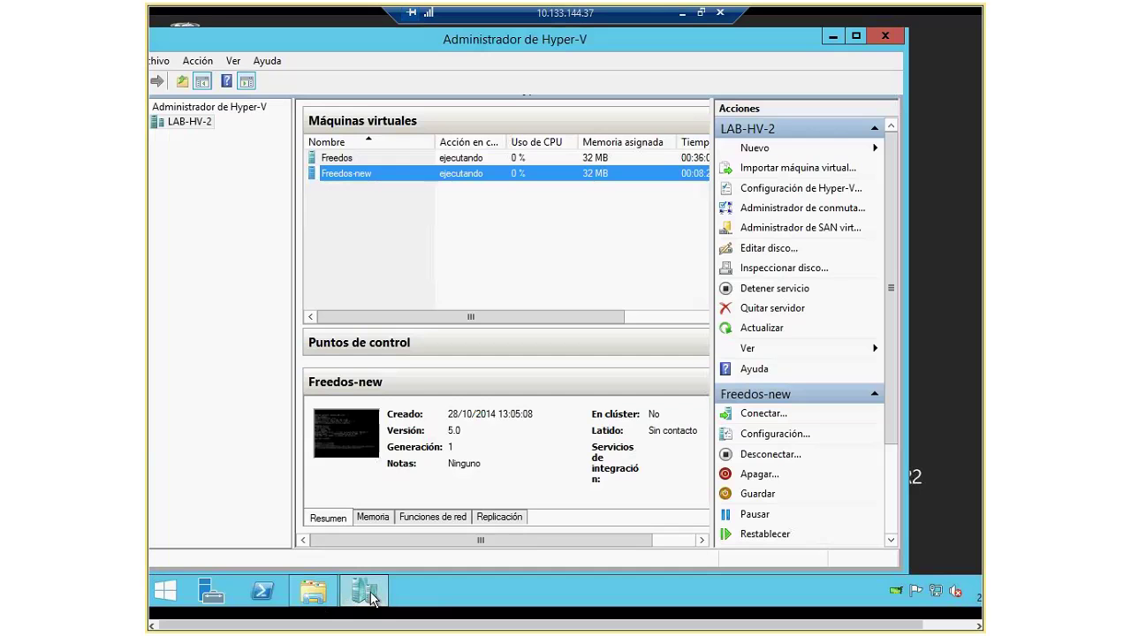
click(371, 599)
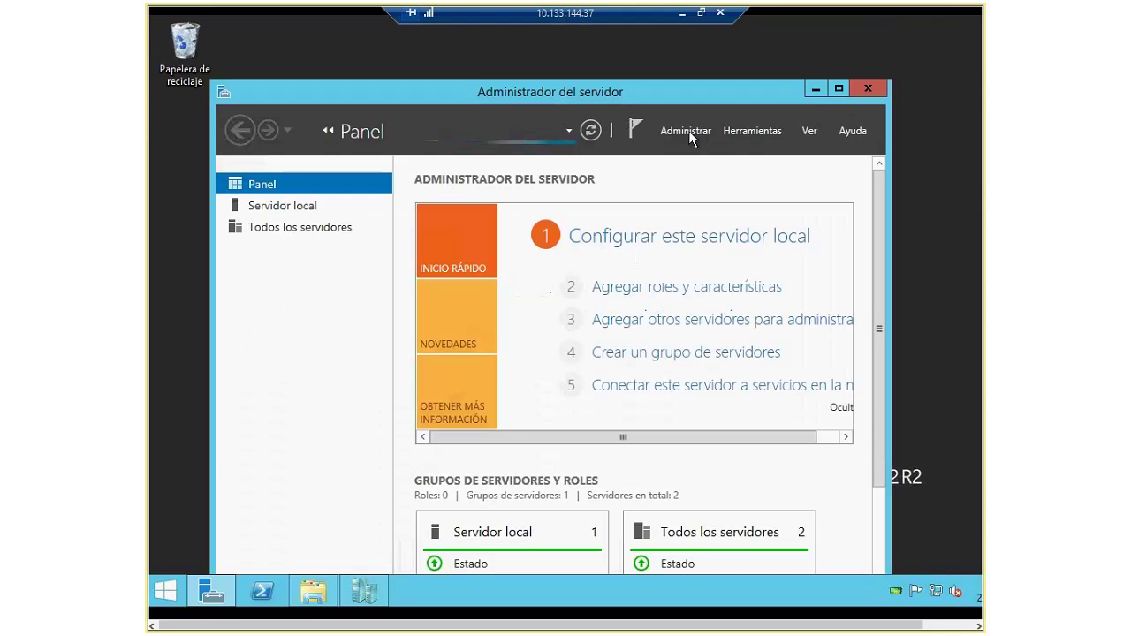
click(694, 132)
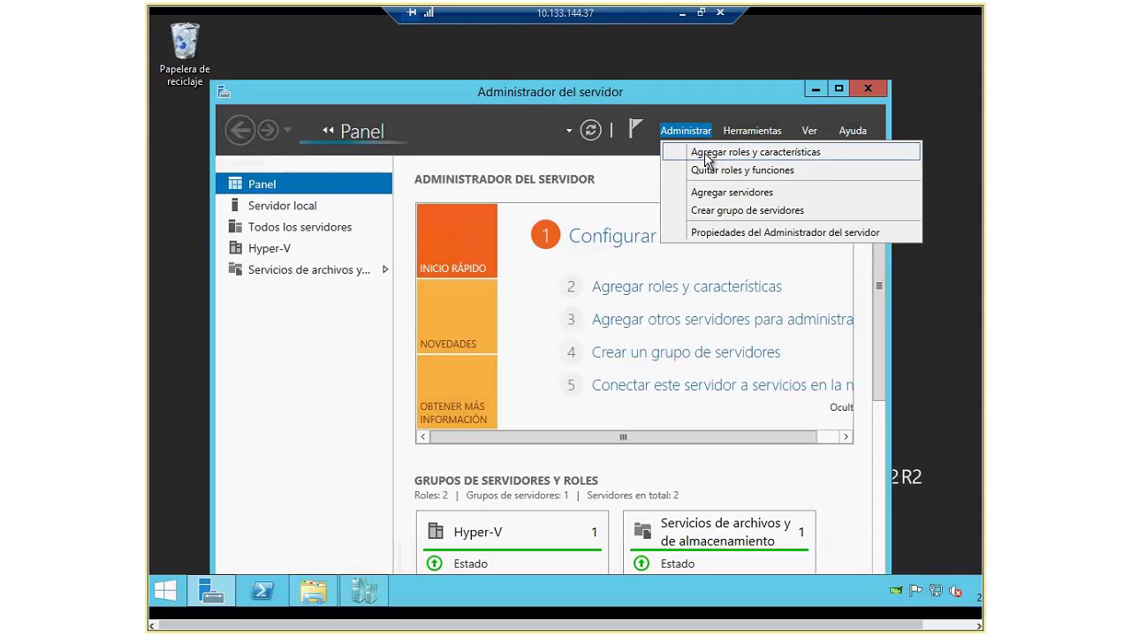
click(708, 155)
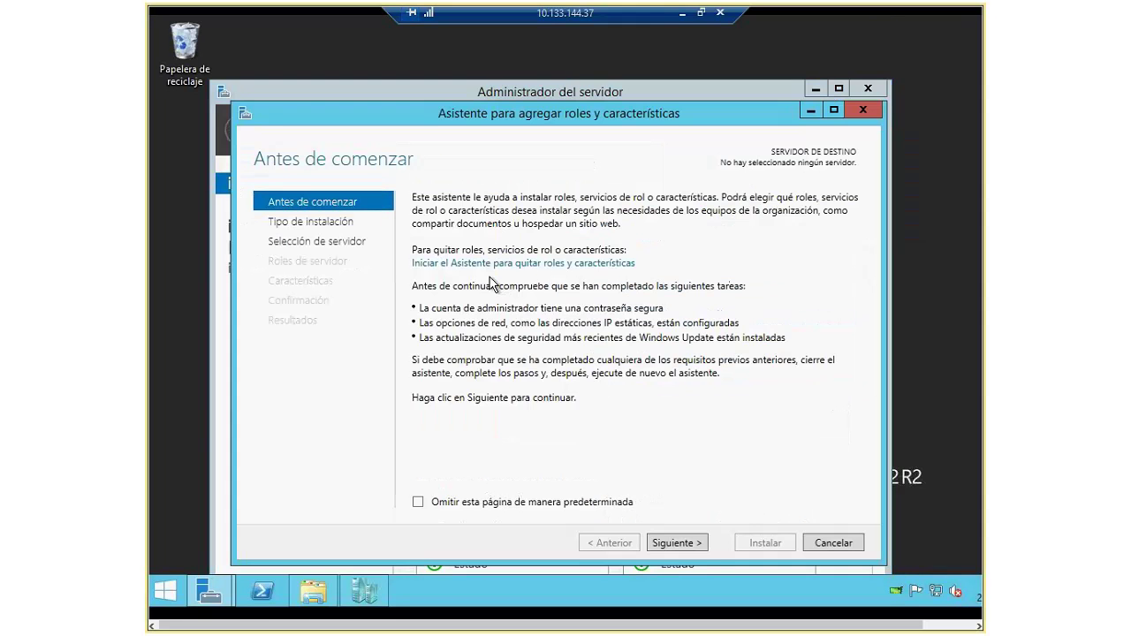
Step: Target LAB-HV-2.gtimadrid.es in Add Roles and Features and confirm Hyper-V is already installed
click(678, 543)
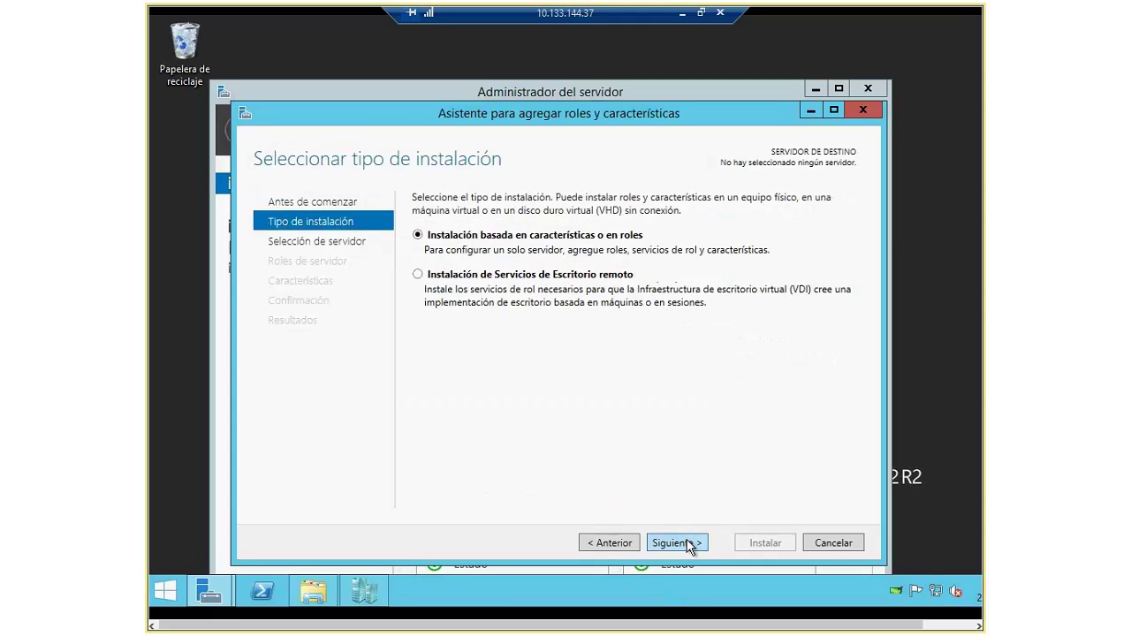
click(688, 544)
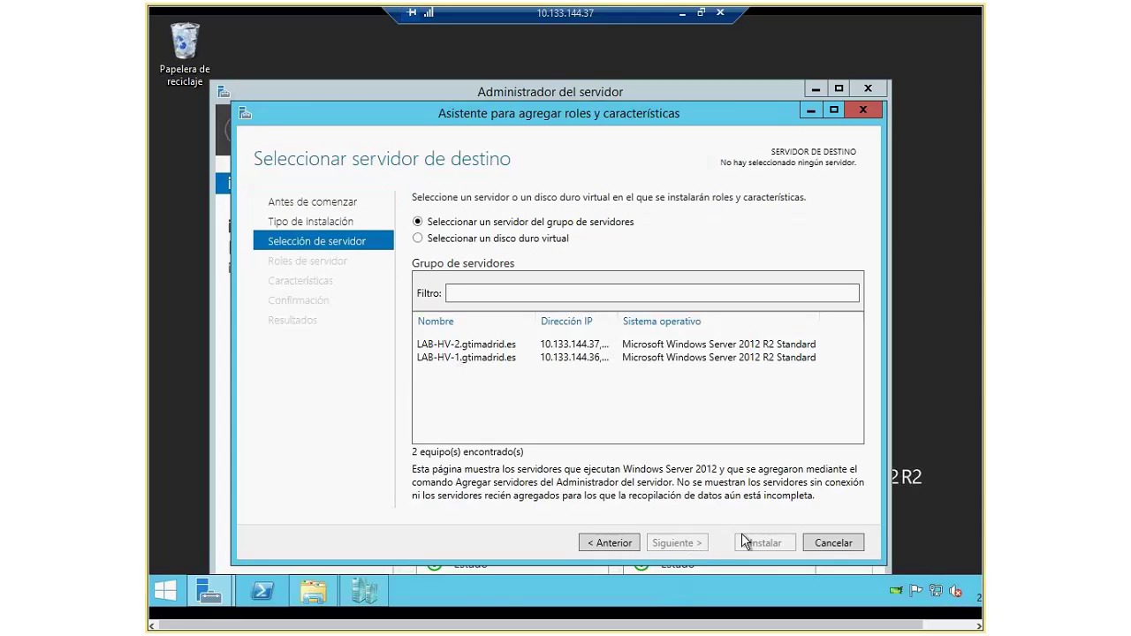
click(486, 344)
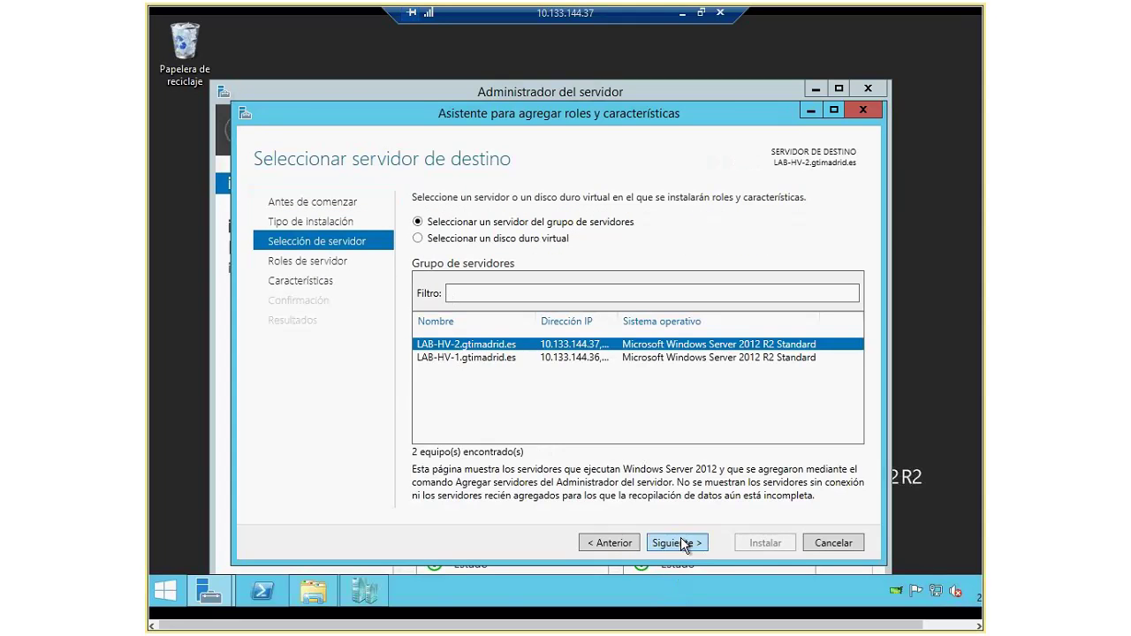
click(681, 543)
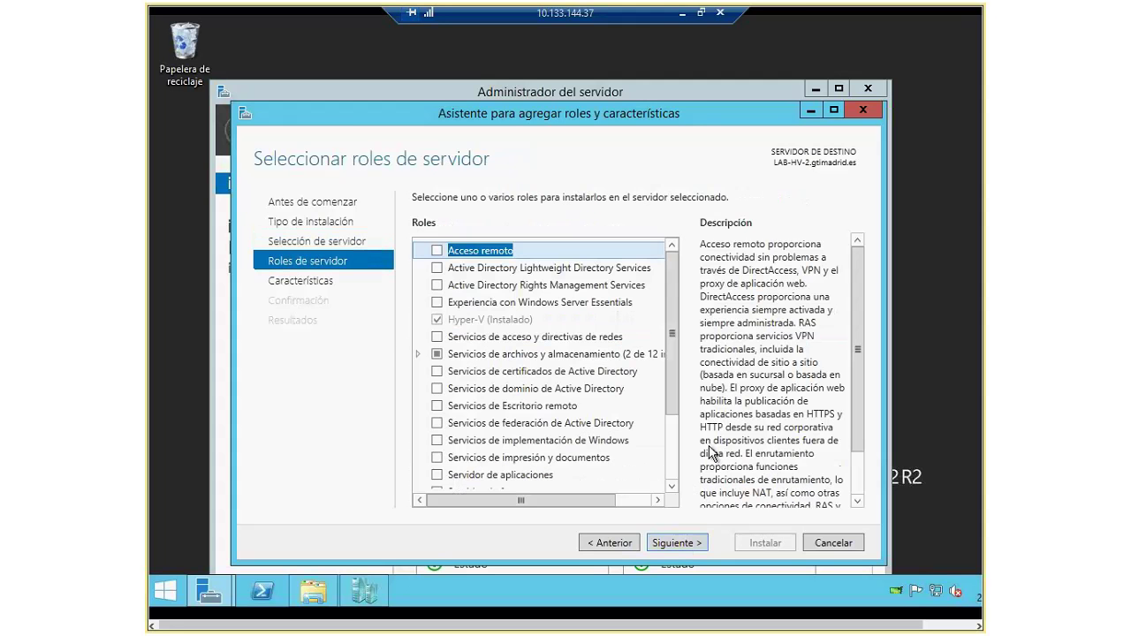
click(565, 320)
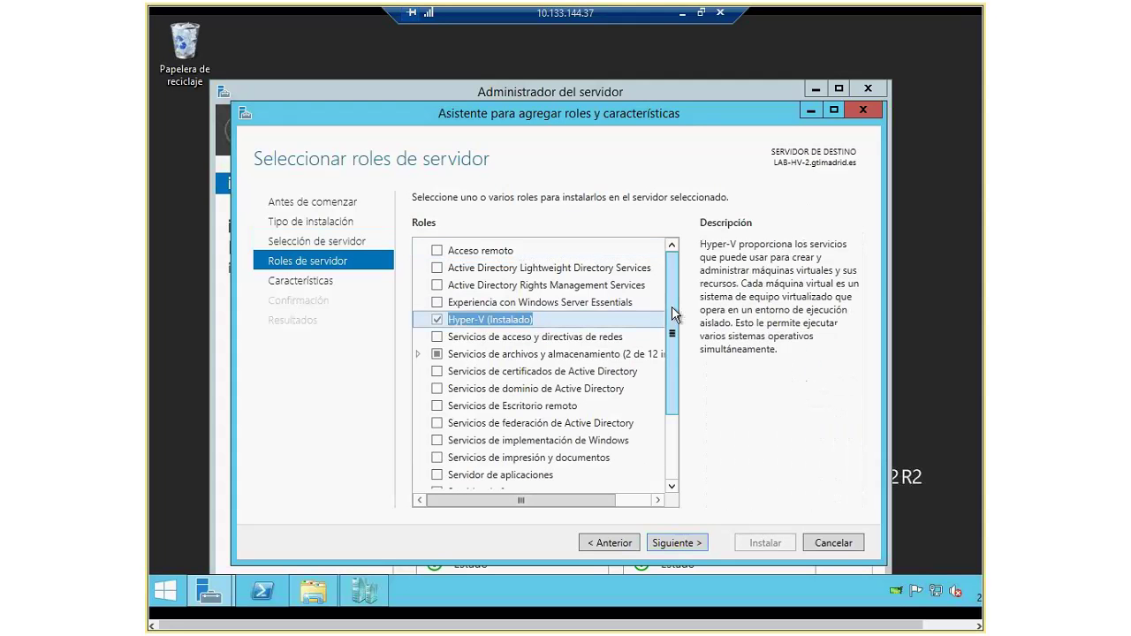
key(Return)
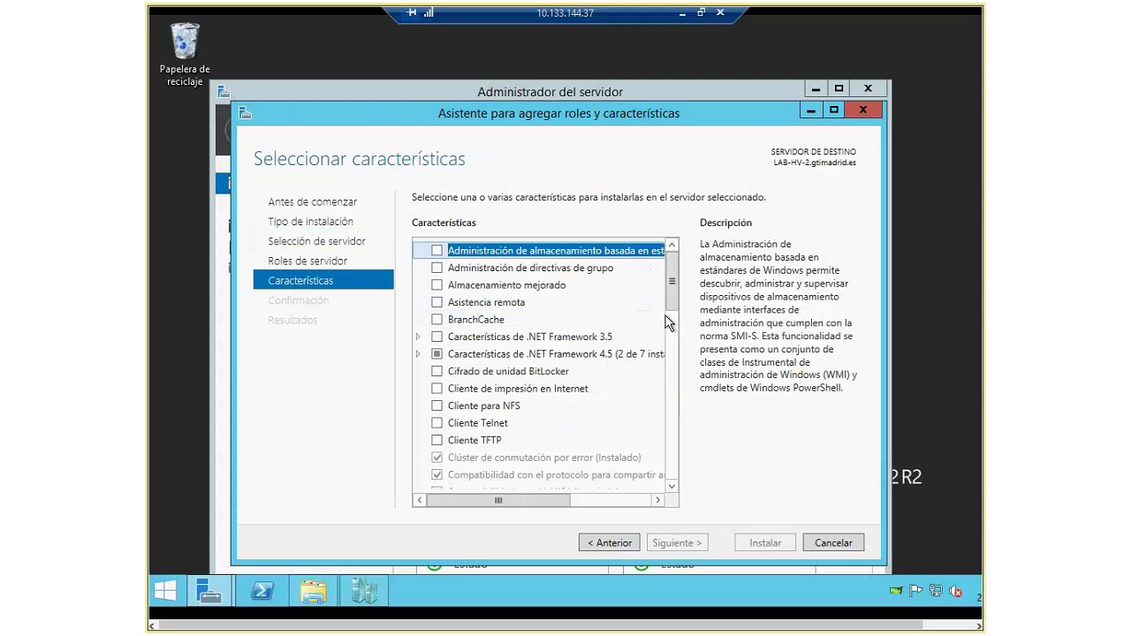
Step: Confirm Failover Clustering shows Installed, then cancel the wizard and close Server Manager
click(552, 459)
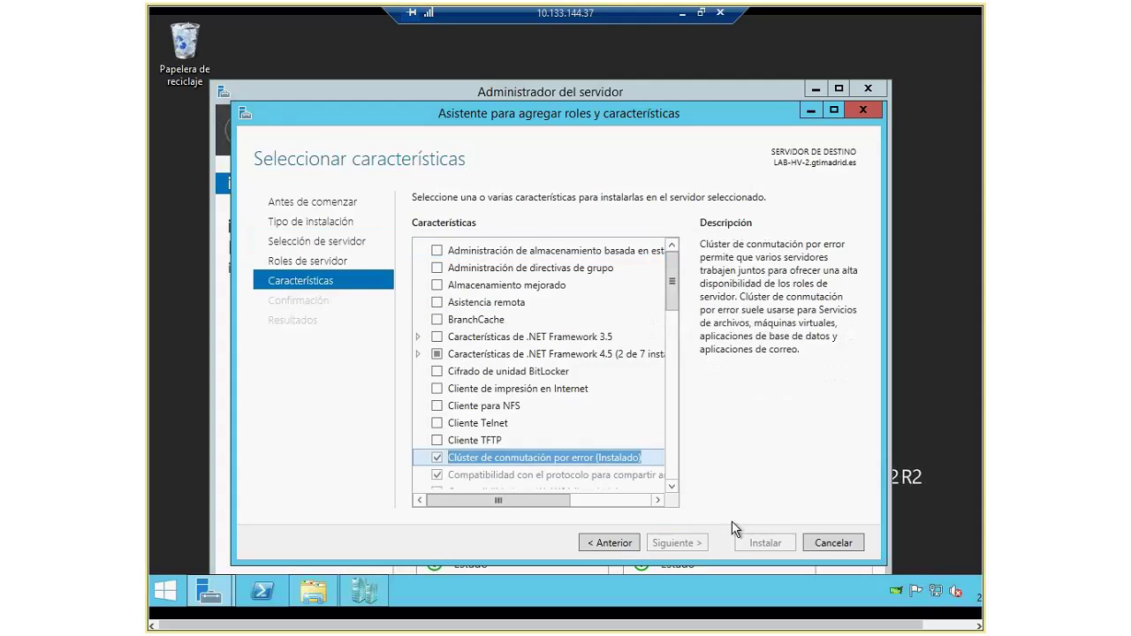
click(833, 543)
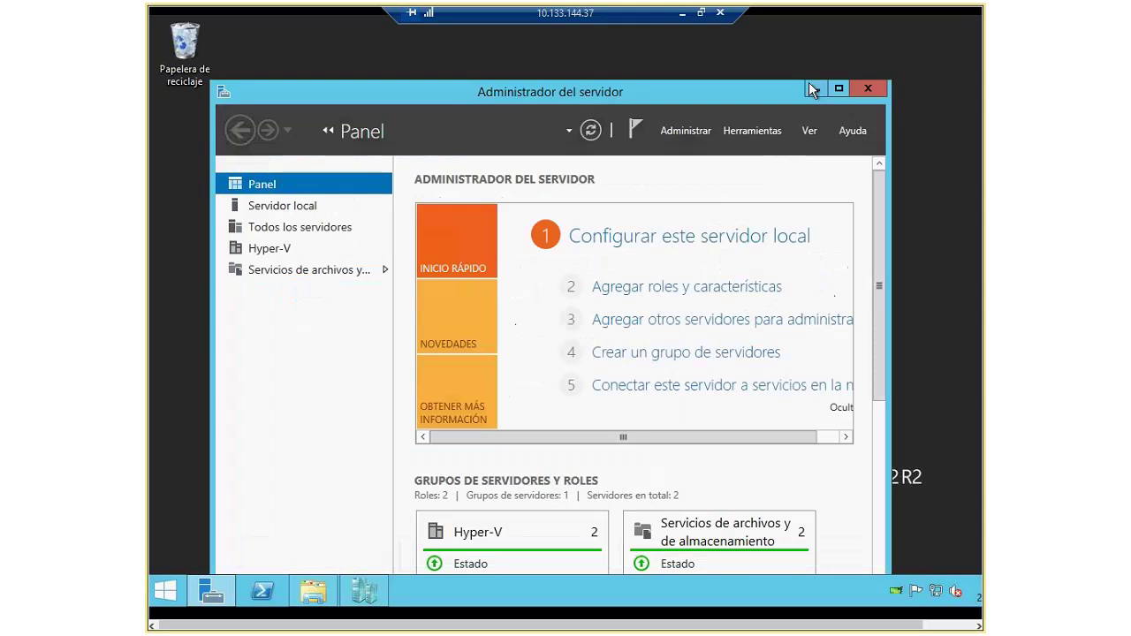
click(881, 92)
Step: Switch to the LAB-HV-1 session and minimize Disk Management to reveal Hyper-V Manager's win8.1 VM
click(699, 13)
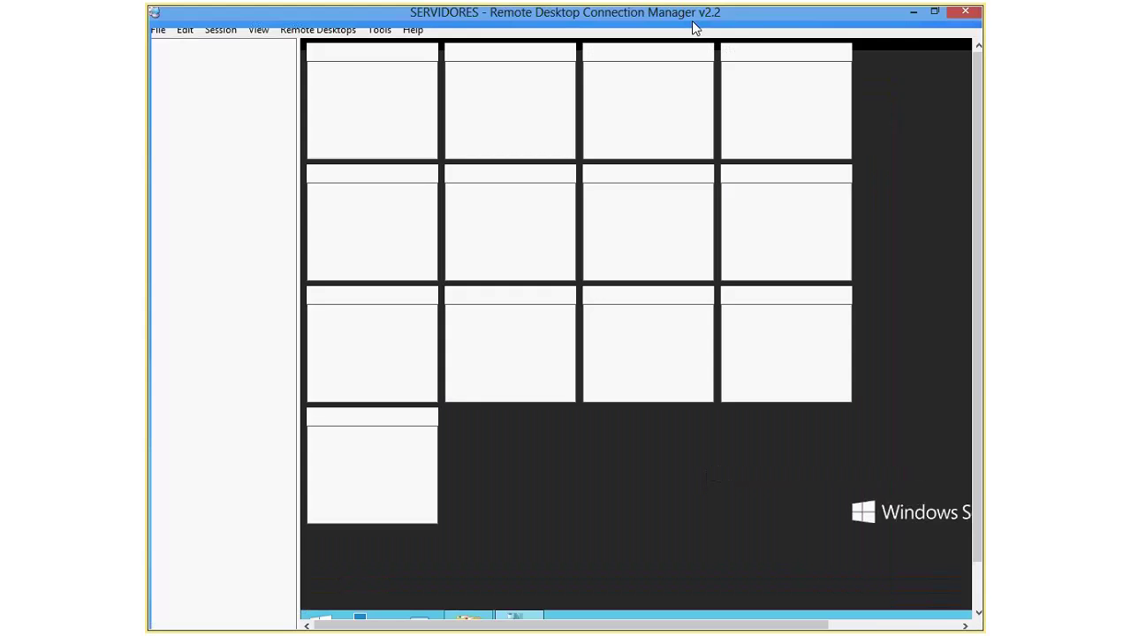
click(222, 337)
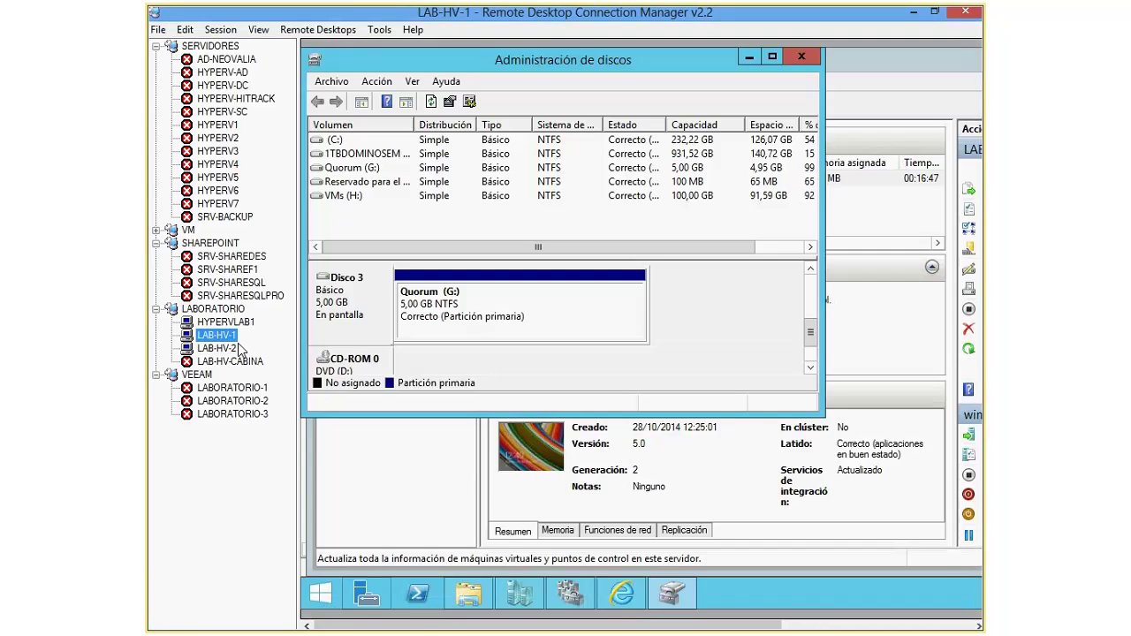
click(746, 60)
click(742, 59)
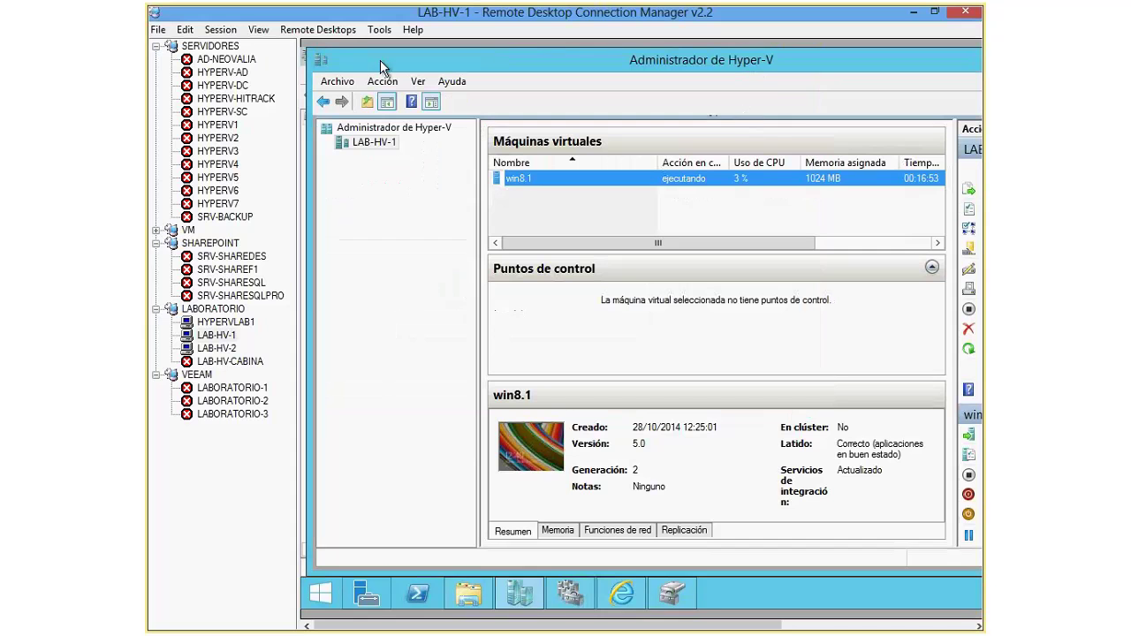
Step: Show LAB-HV-1 full screen, close Hyper-V Manager and exit Failover Cluster Manager
click(220, 30)
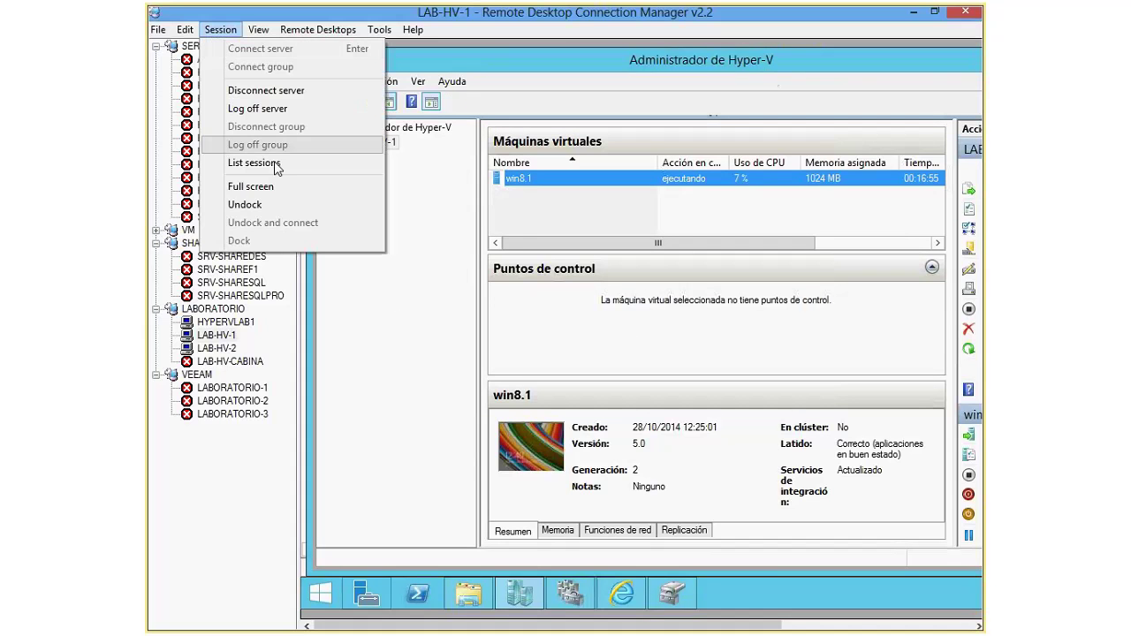
click(283, 187)
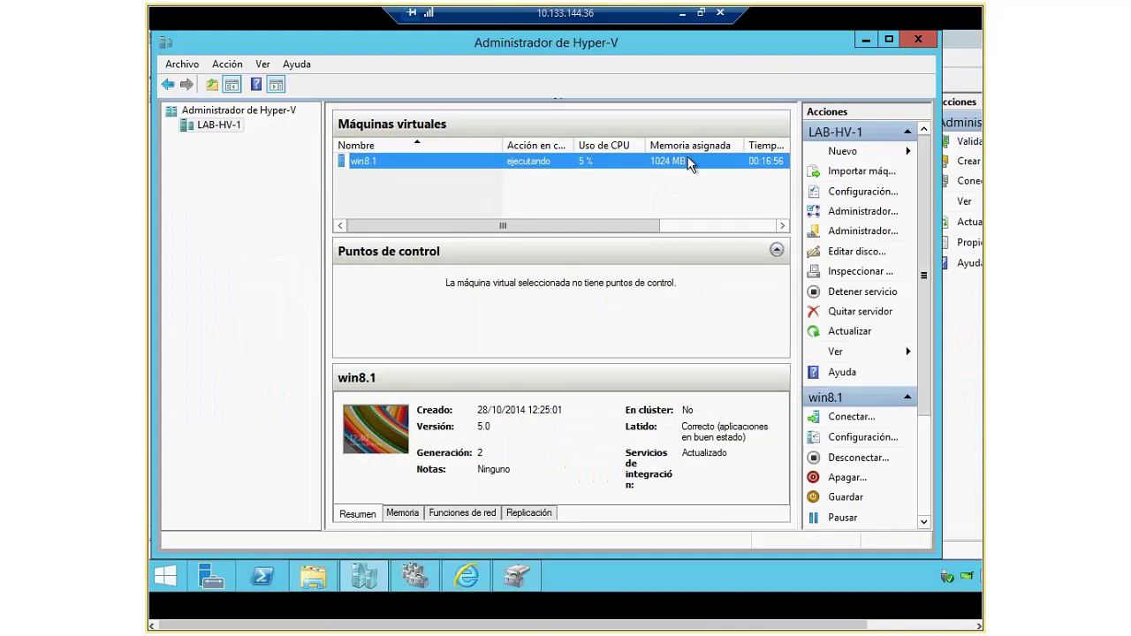
click(908, 39)
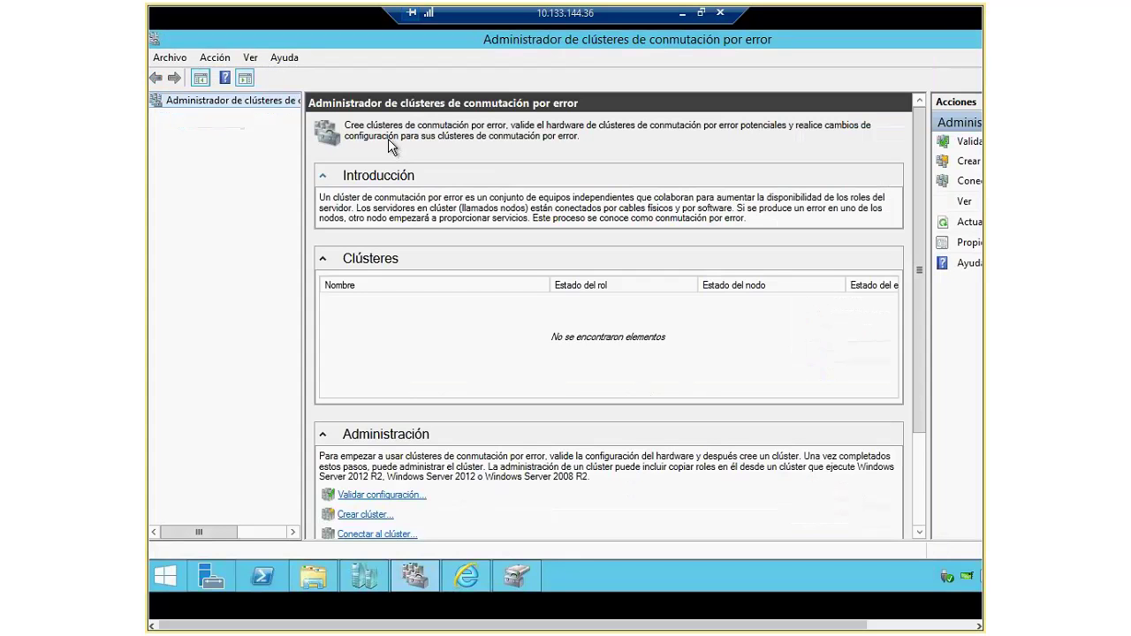
click(170, 58)
click(184, 99)
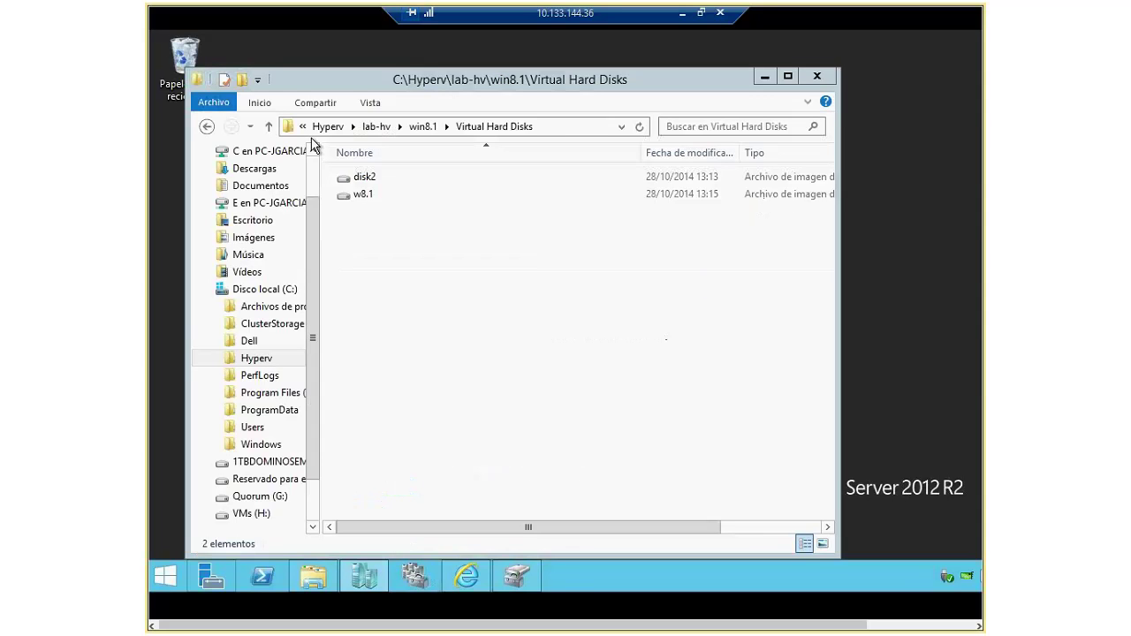
Step: Minimize Explorer and search the Start screen for 'clus'
click(762, 76)
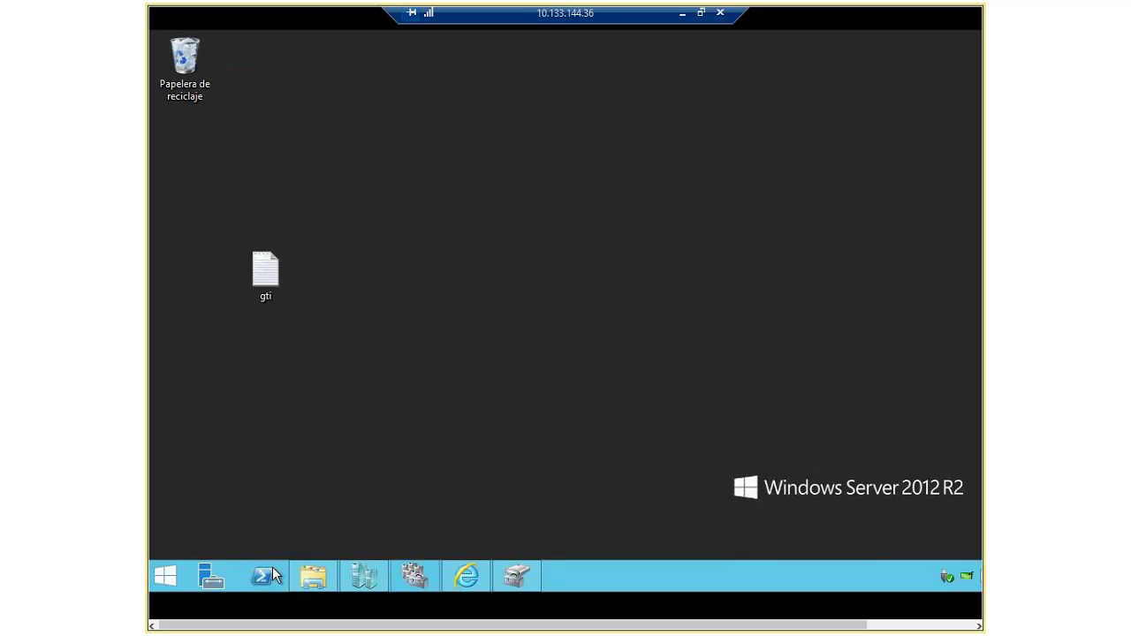
click(158, 579)
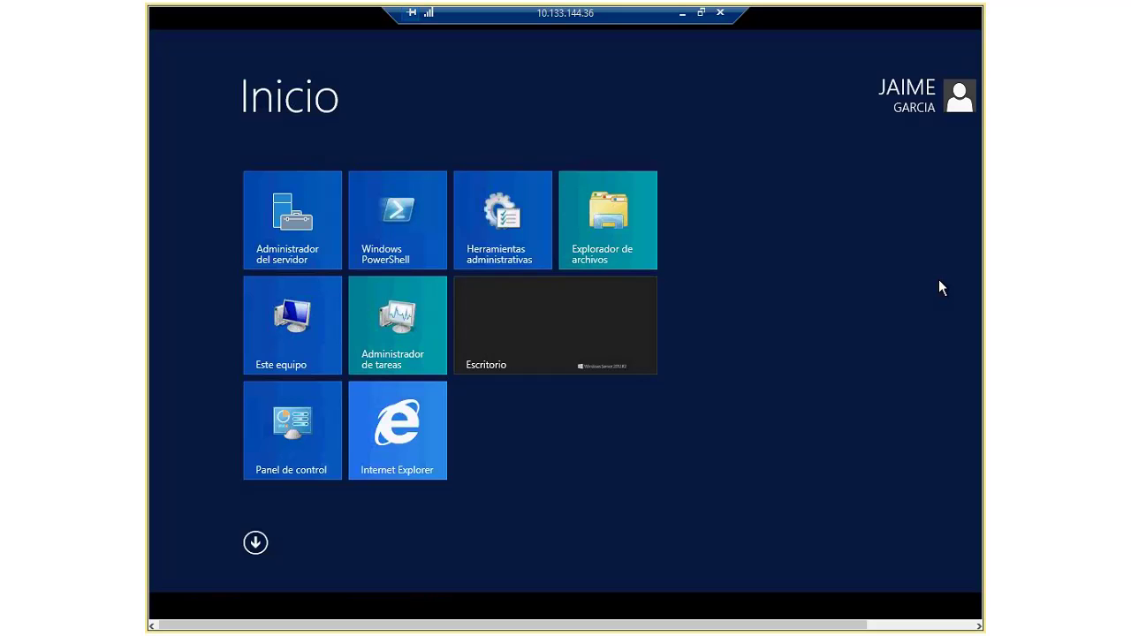
text(clus)
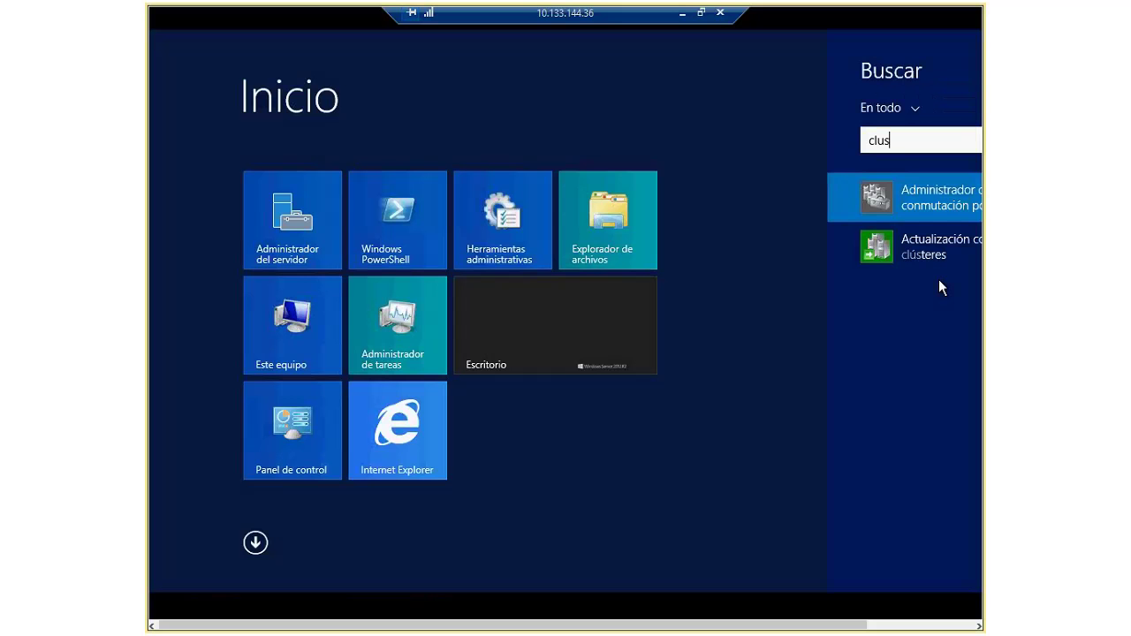
Step: Launch Failover Cluster Manager from the results, widen its centre pane and restore the window
click(932, 202)
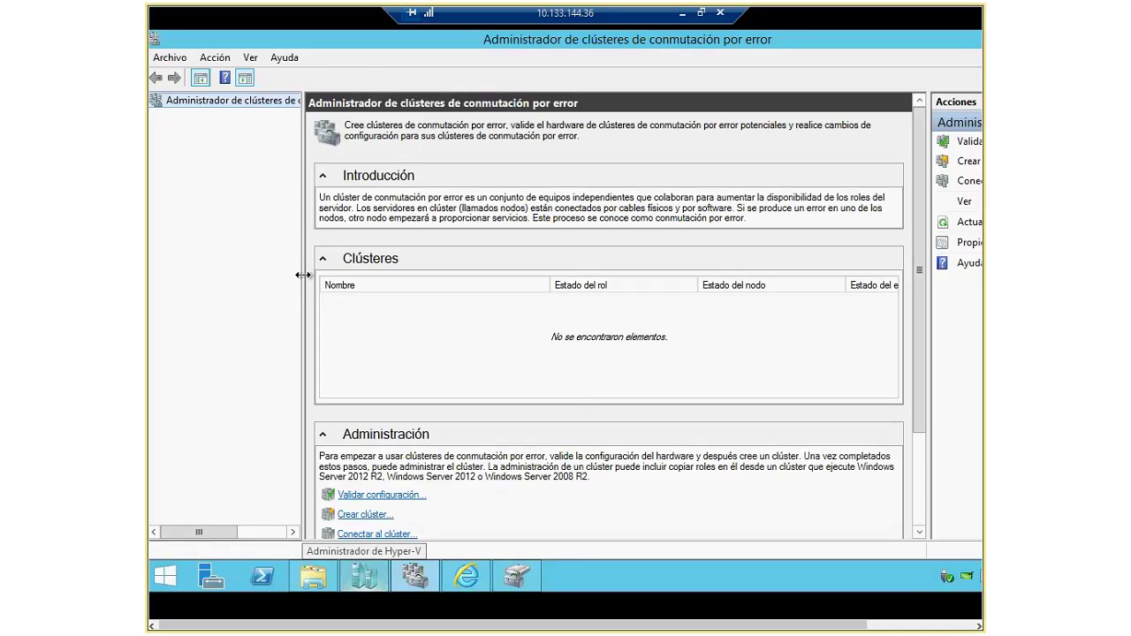
drag(303, 275, 249, 275)
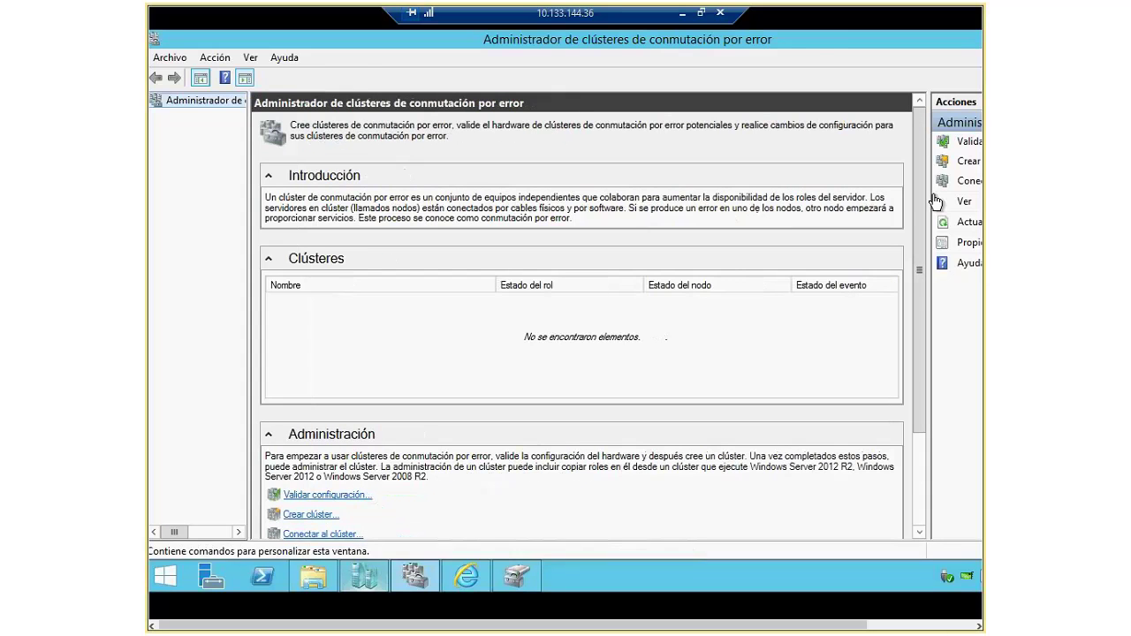
double_click(806, 42)
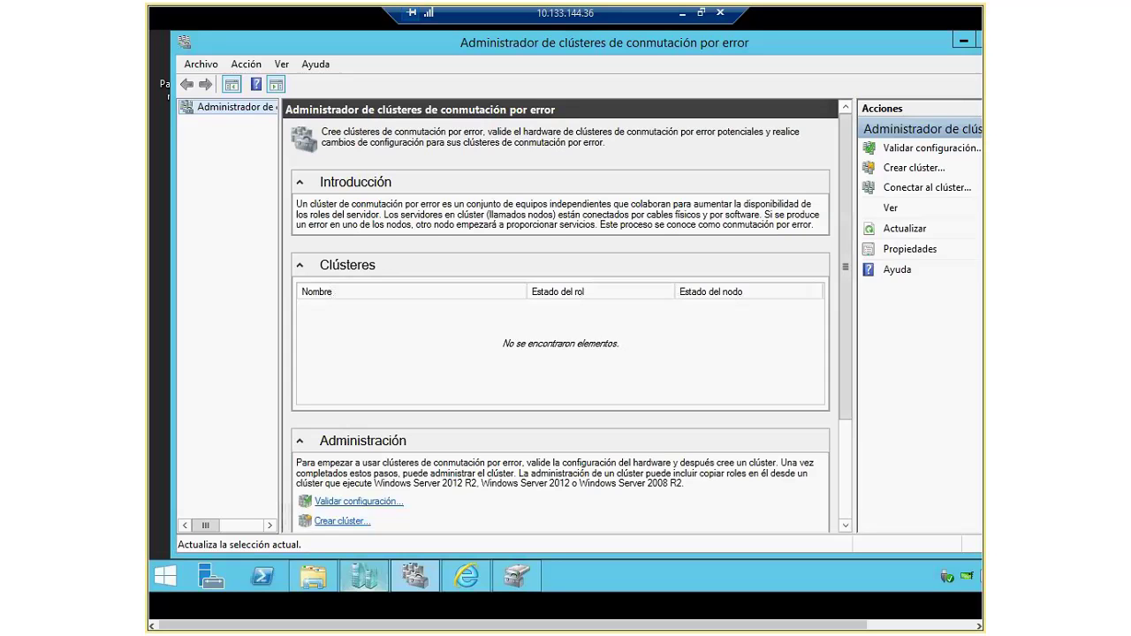
Step: Start the Validate a Configuration wizard and move past its introduction
click(903, 150)
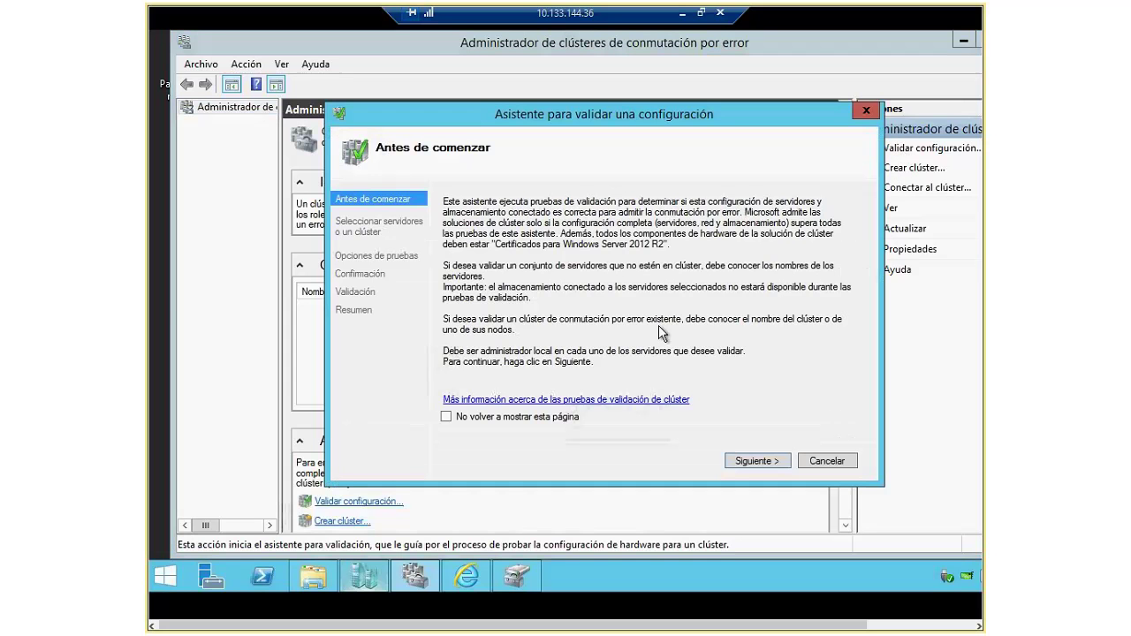
click(782, 460)
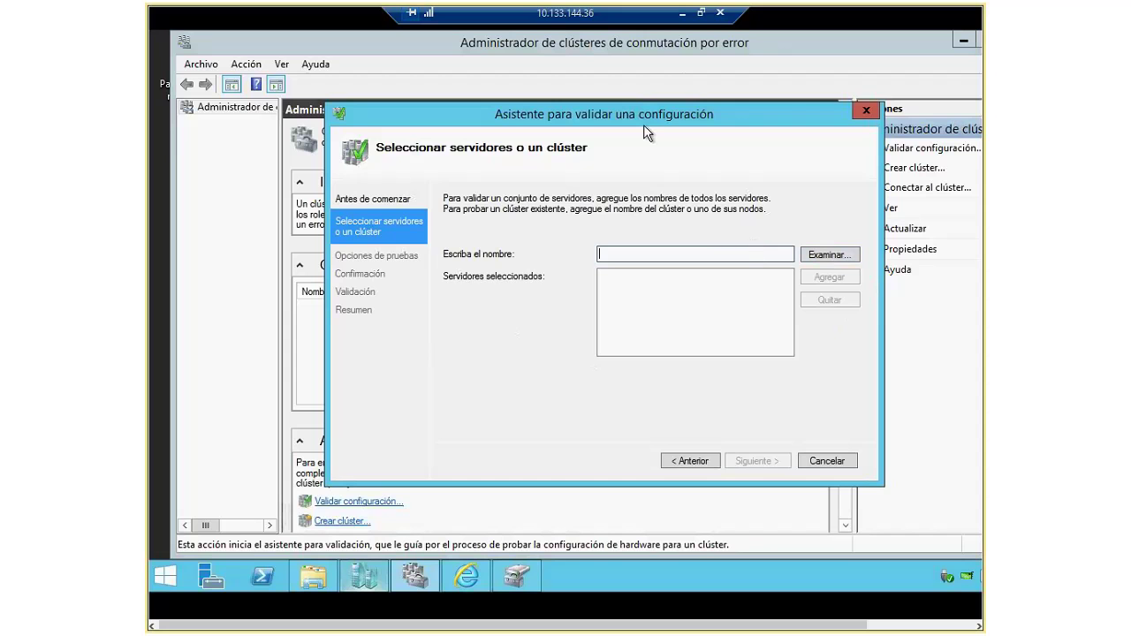
drag(643, 126, 579, 126)
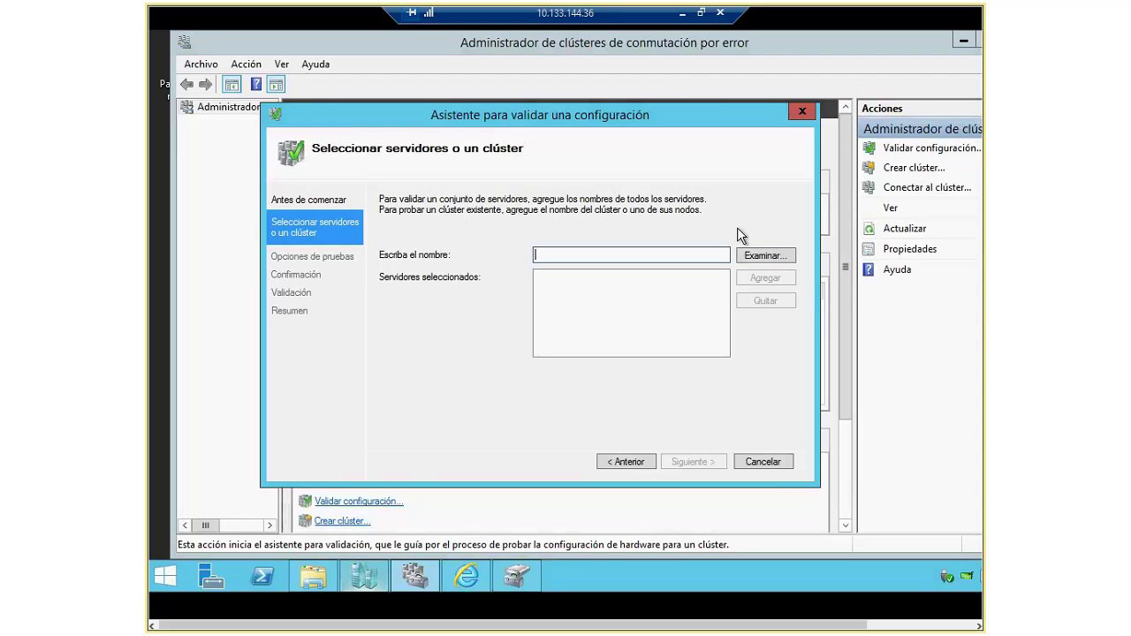
Step: Enter 'lab-hv-1;lab-hv-2', check the names, and add both as servers to test
click(777, 256)
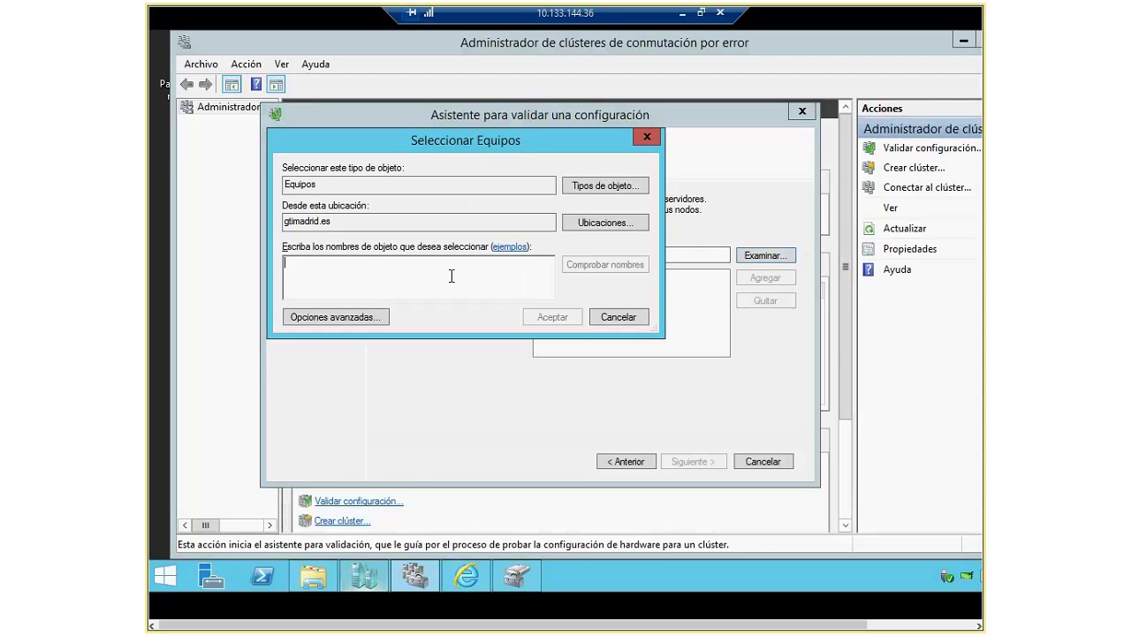
text(la)
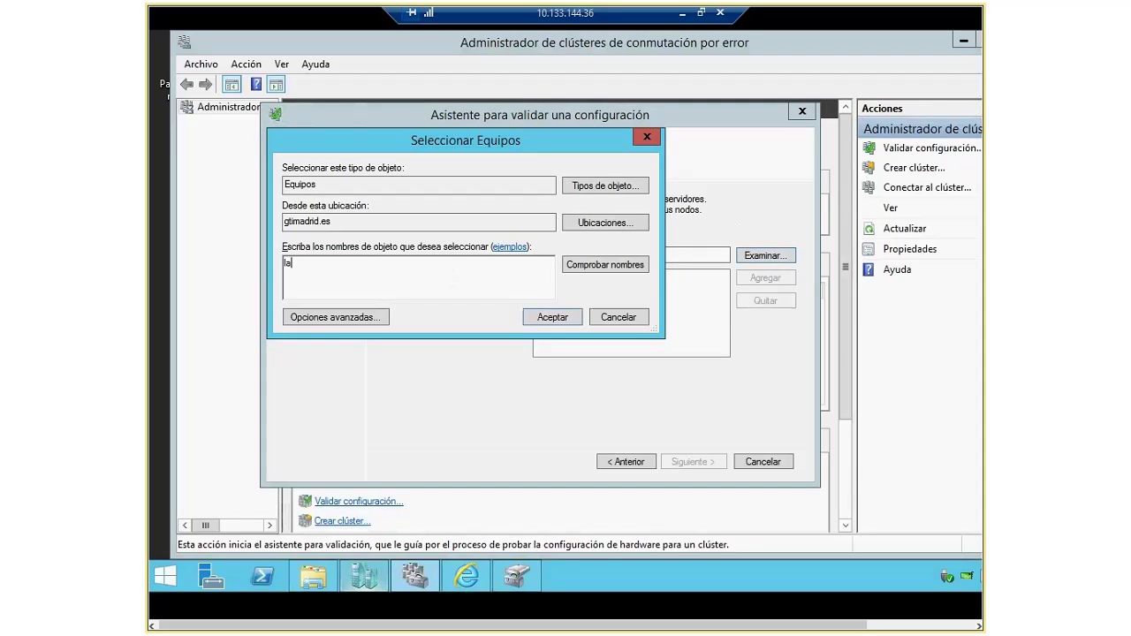
text(b-hv-1;)
text(lab-hv-2)
click(639, 263)
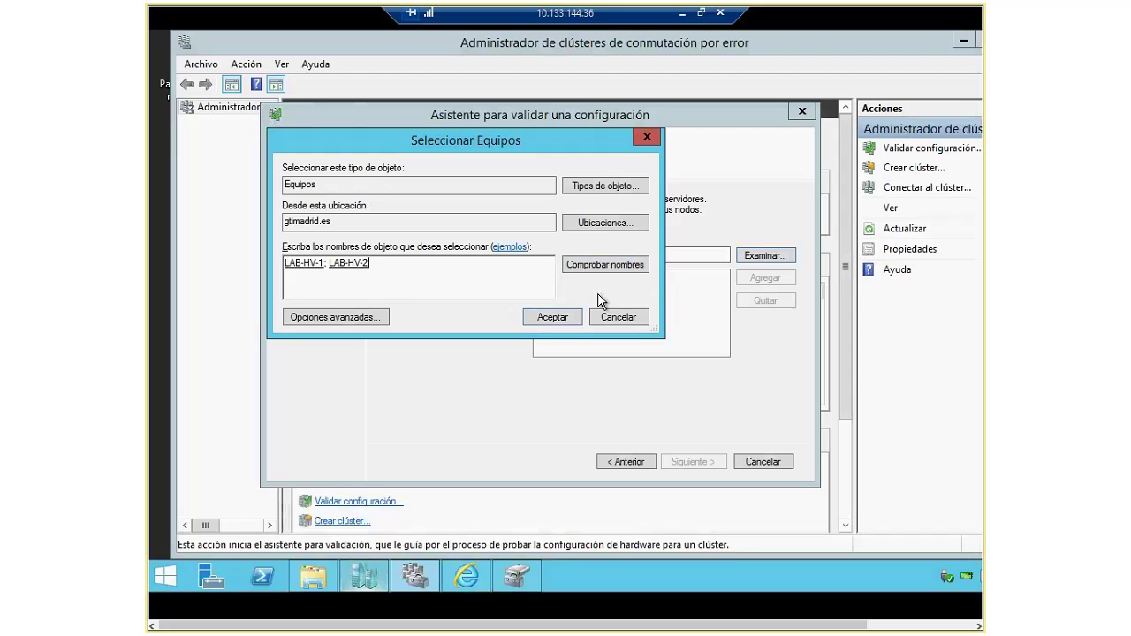
click(549, 316)
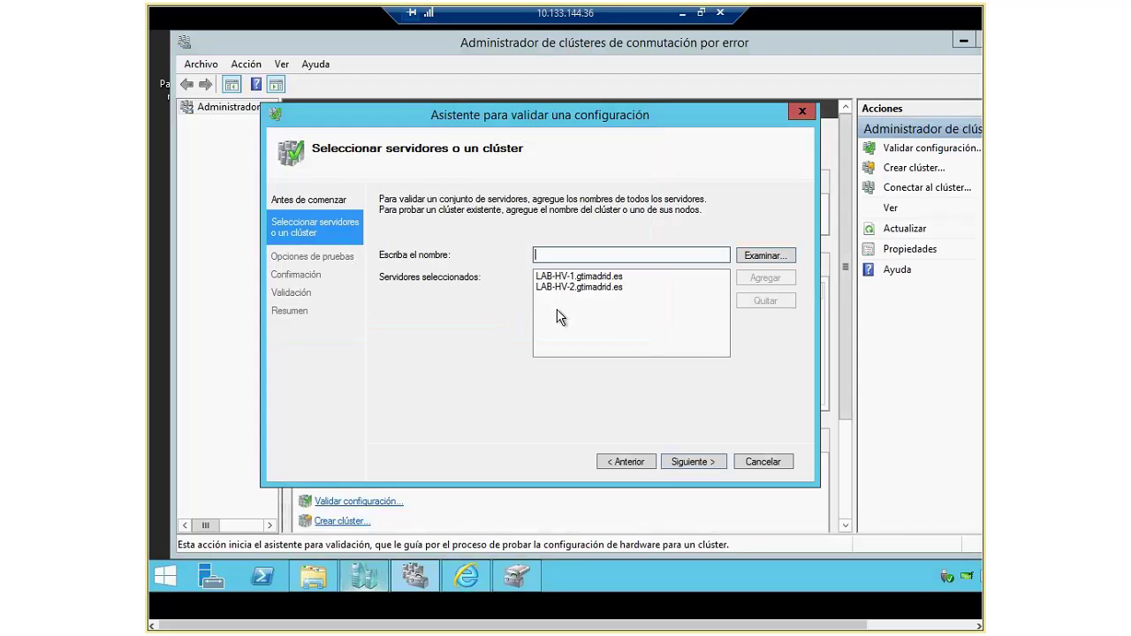
Step: Keep 'Ejecutar todas las pruebas', review the confirmation list and launch validation on both nodes
click(713, 460)
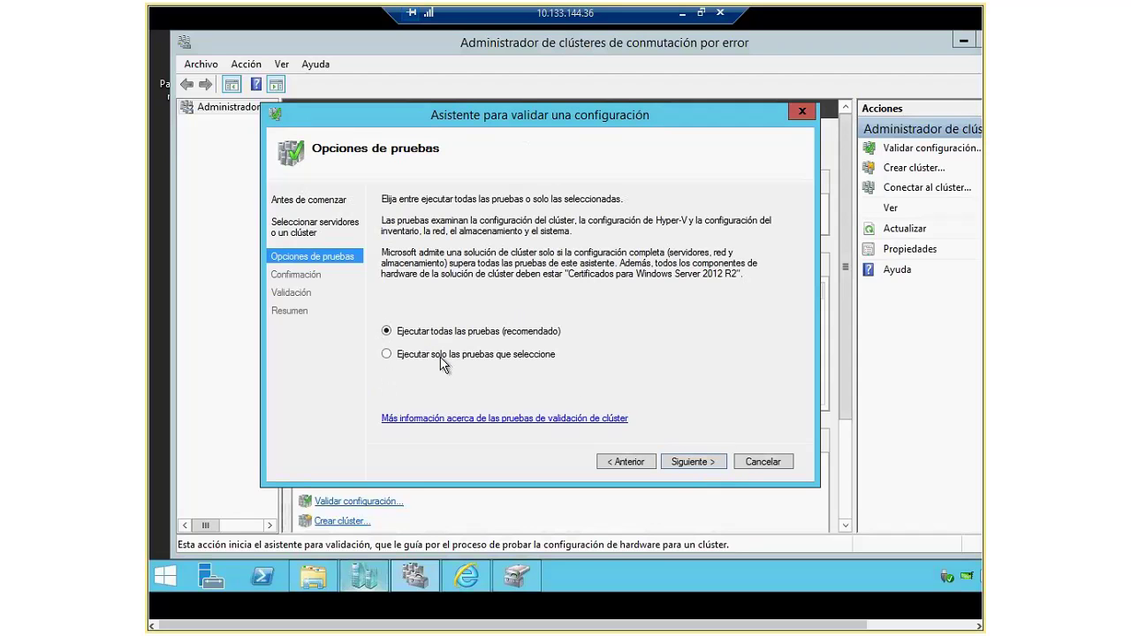
click(690, 461)
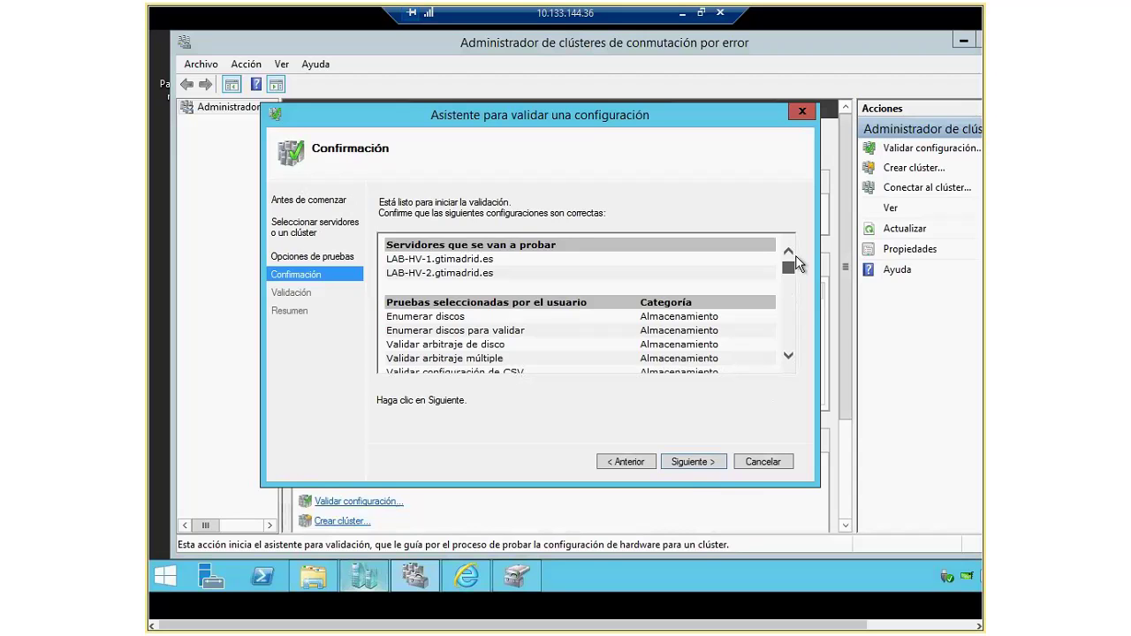
scroll(568, 354, down, 2)
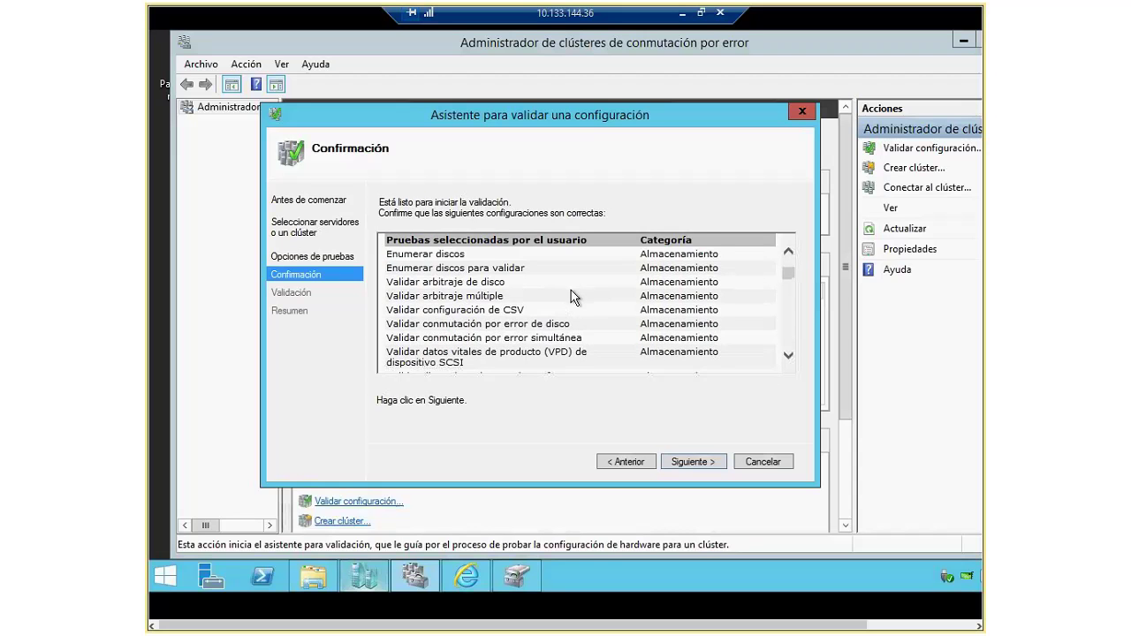
scroll(639, 349, down, 1)
scroll(658, 323, up, 3)
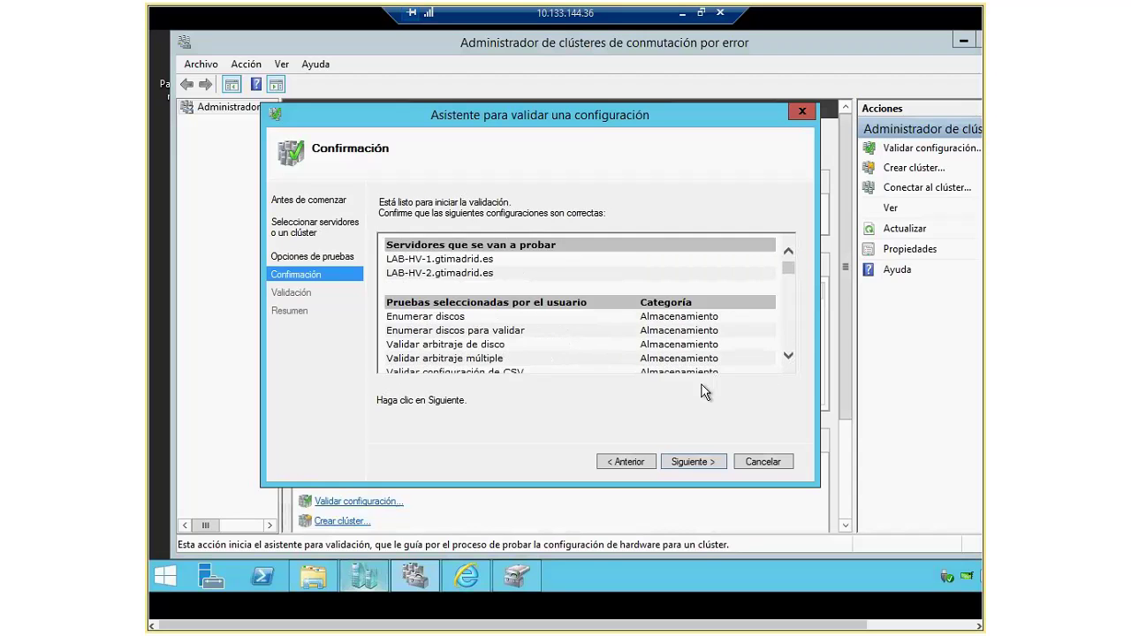
scroll(623, 349, down, 2)
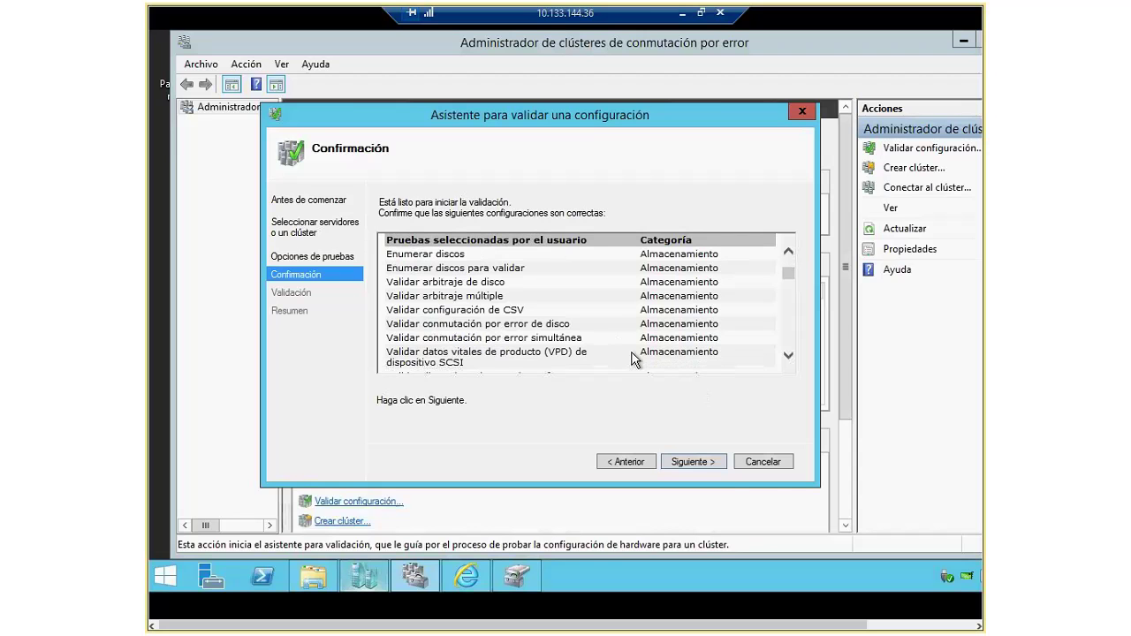
click(693, 462)
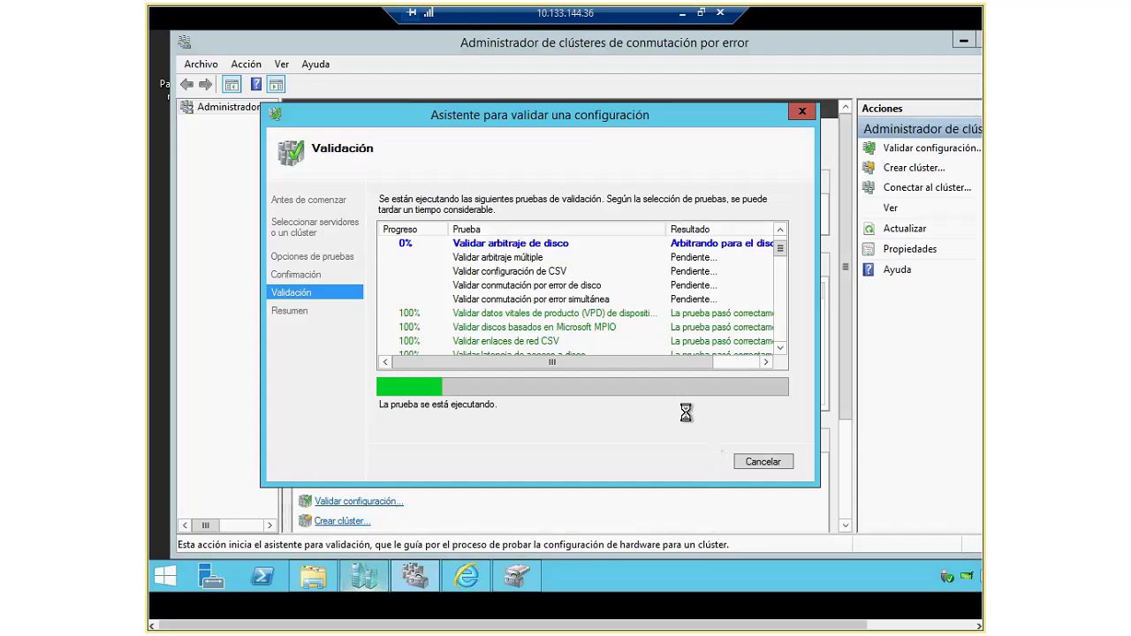
click(699, 15)
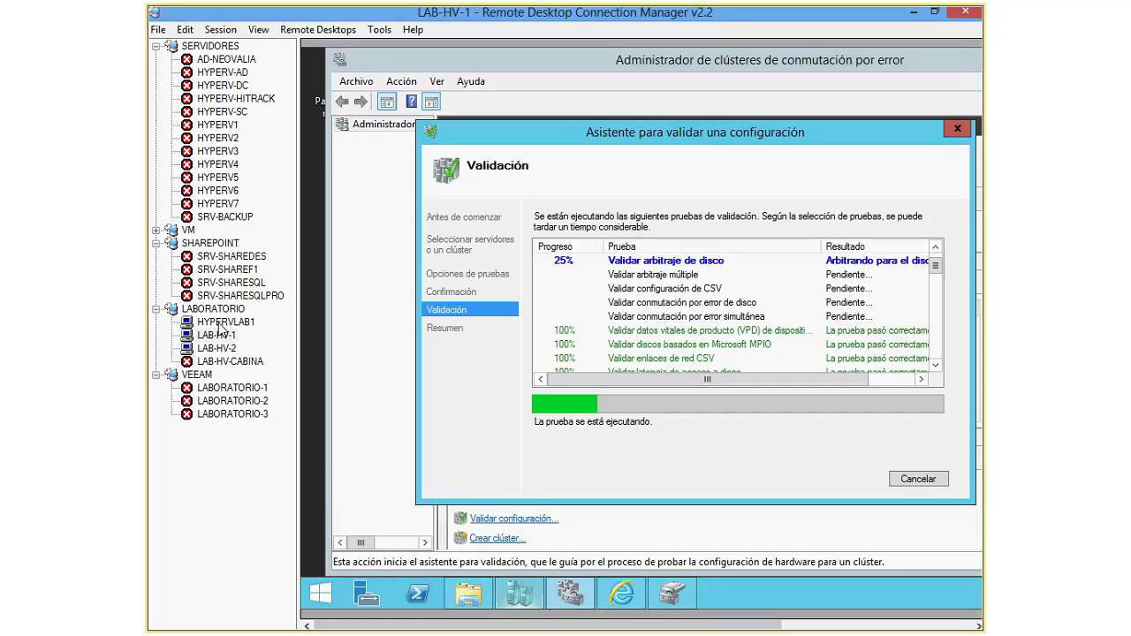
Step: Show the HYPERVLAB1 session full screen with Virtual Machine Manager maximized
click(221, 325)
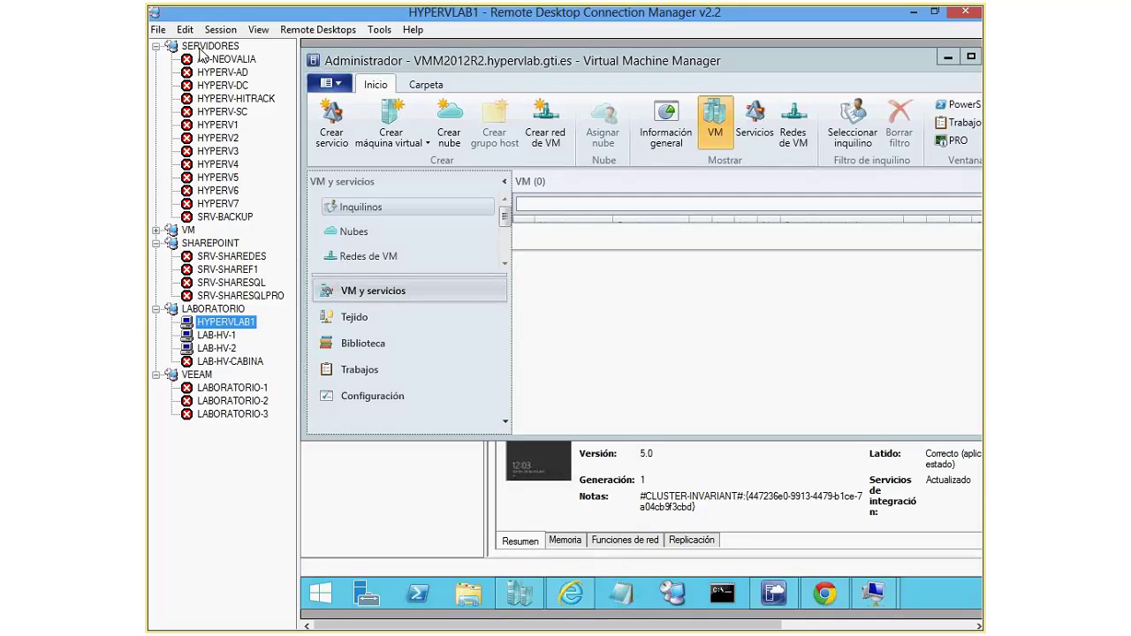
click(220, 30)
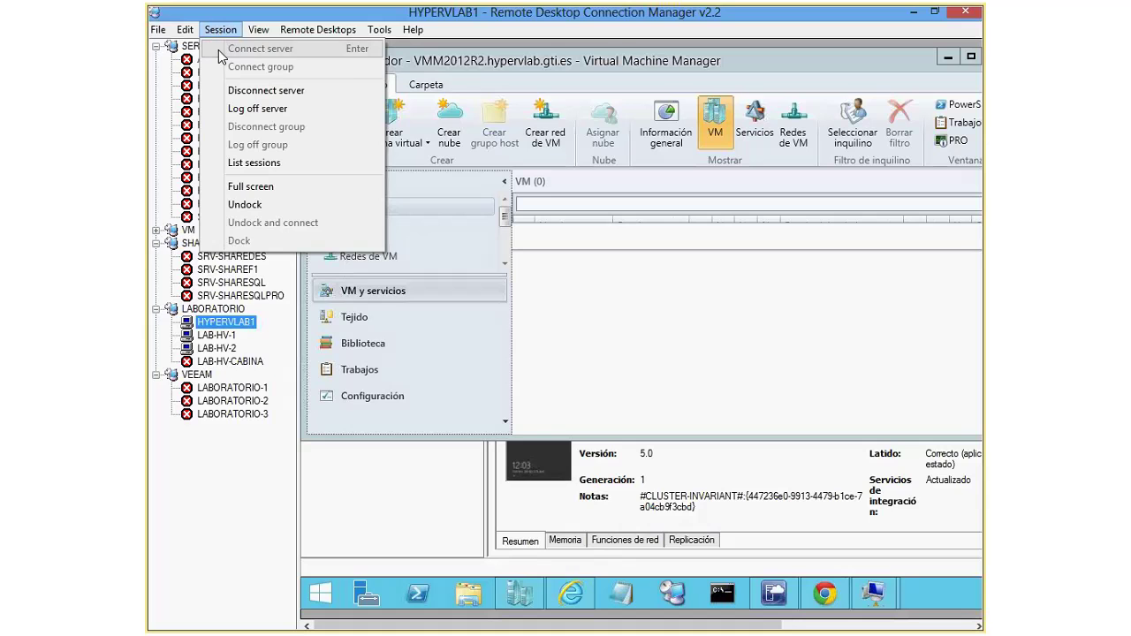
click(252, 187)
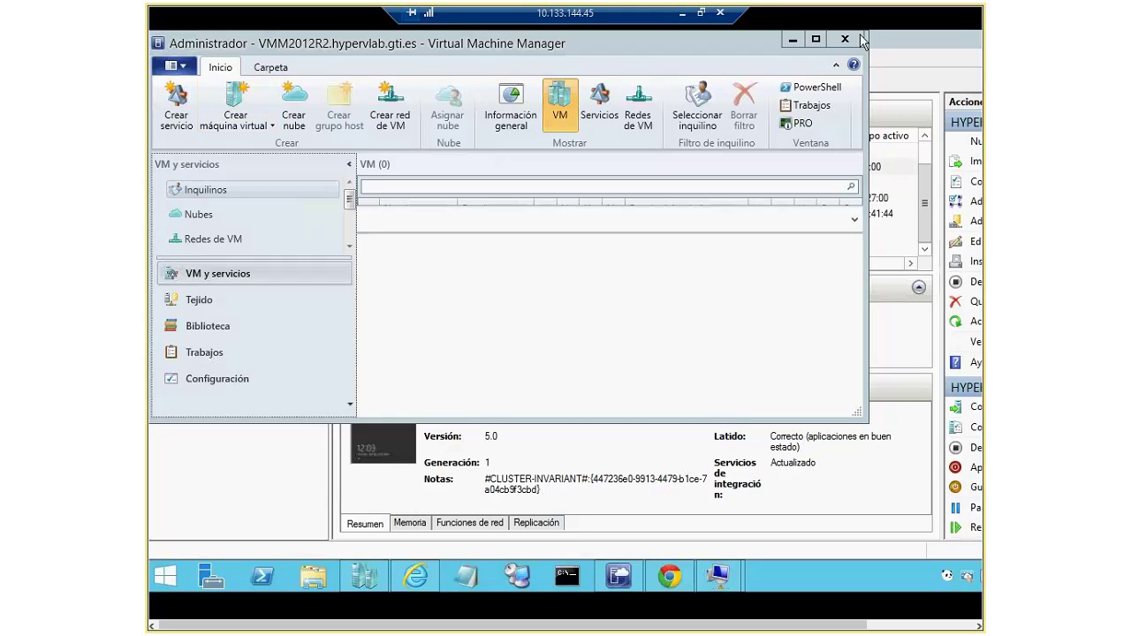
click(817, 41)
click(816, 41)
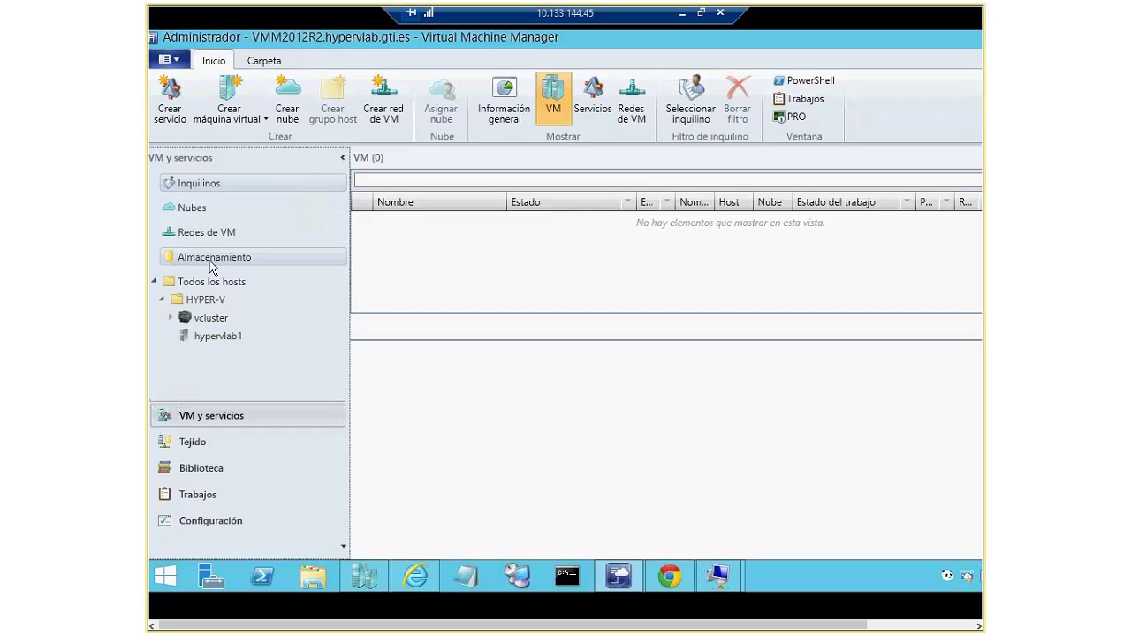
Step: Expand vcluster to reveal HYPERVLAB2 and HYPERVLAB3, then list hypervlab1's nine VMs
click(209, 340)
click(215, 320)
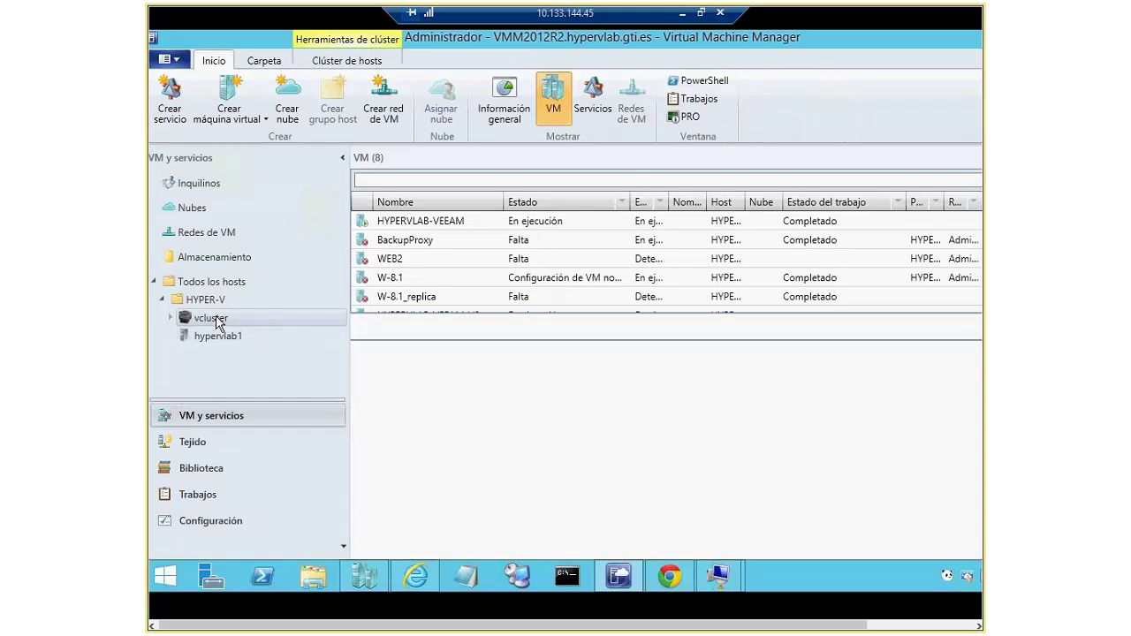
double_click(215, 320)
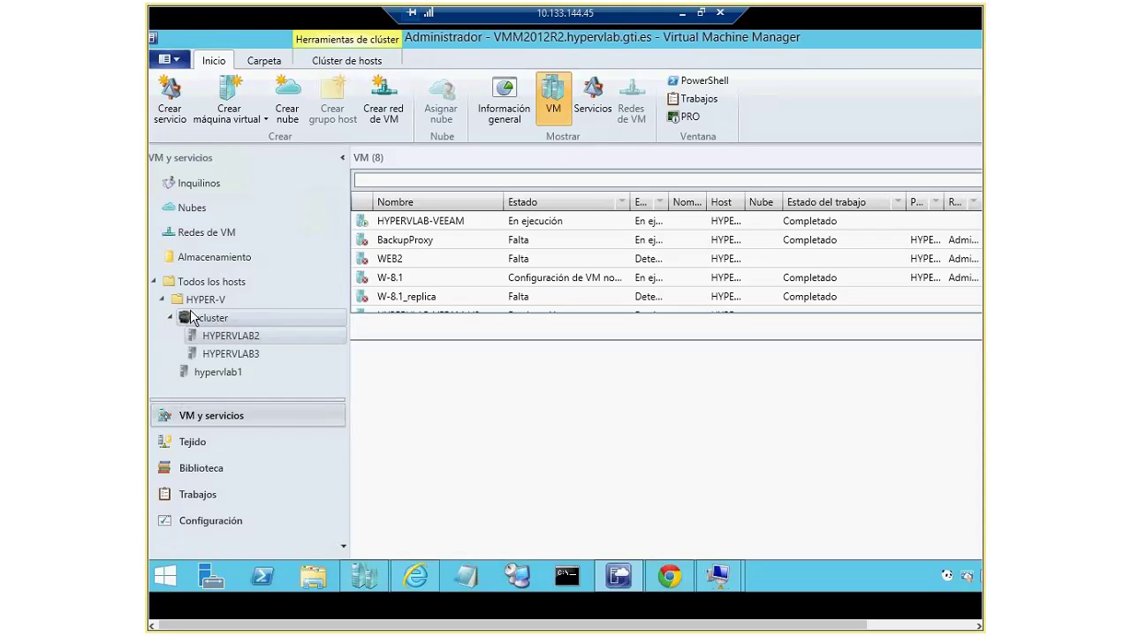
click(212, 377)
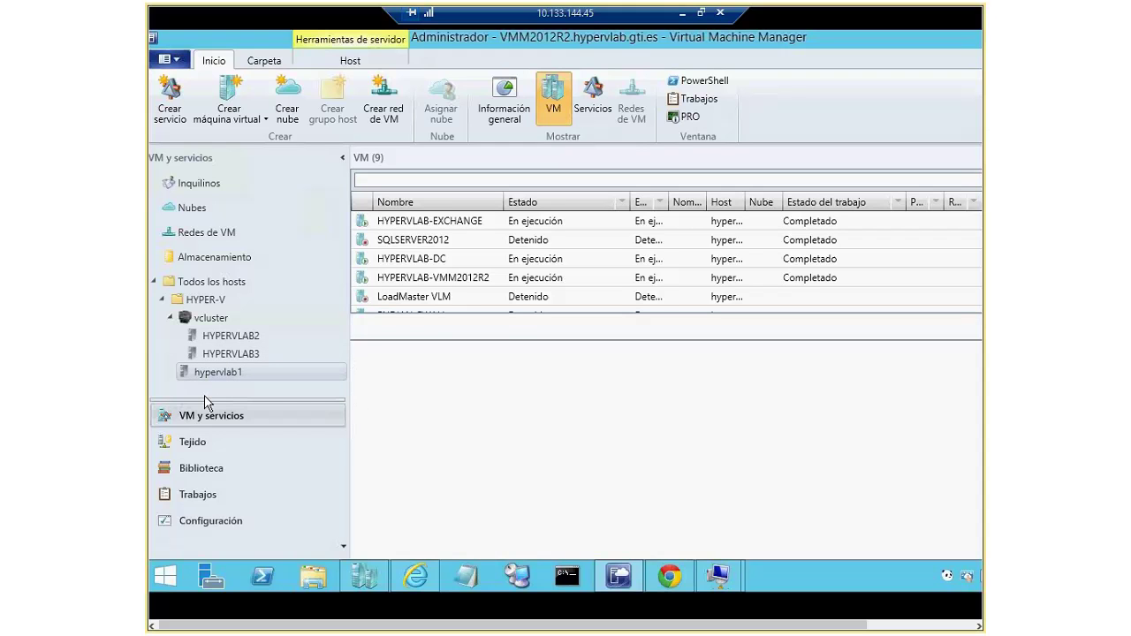
Step: Inspect hypervlab1, HYPERVLAB2 and Veeam-SQL, then go through Almacenamiento to the Redes de VM list
right_click(224, 376)
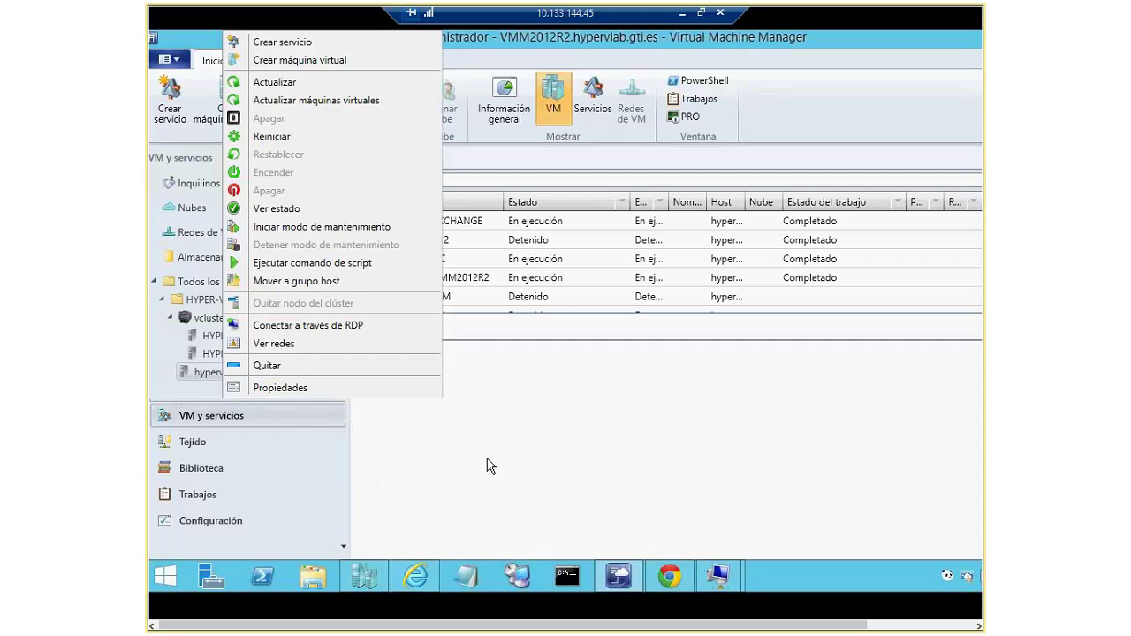
click(156, 331)
click(190, 334)
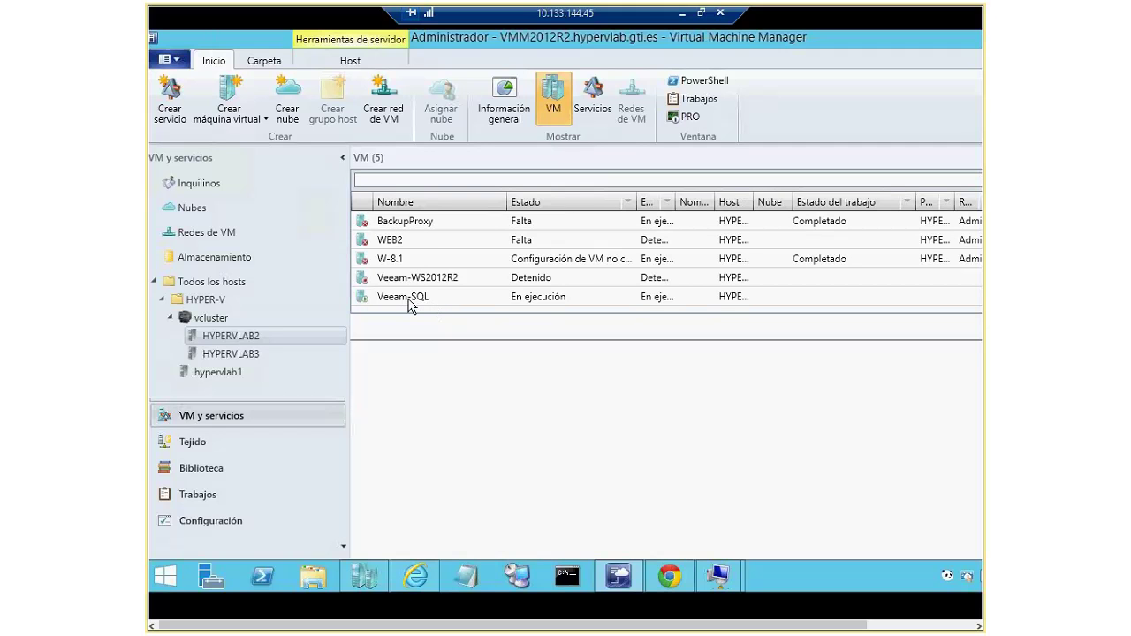
right_click(409, 301)
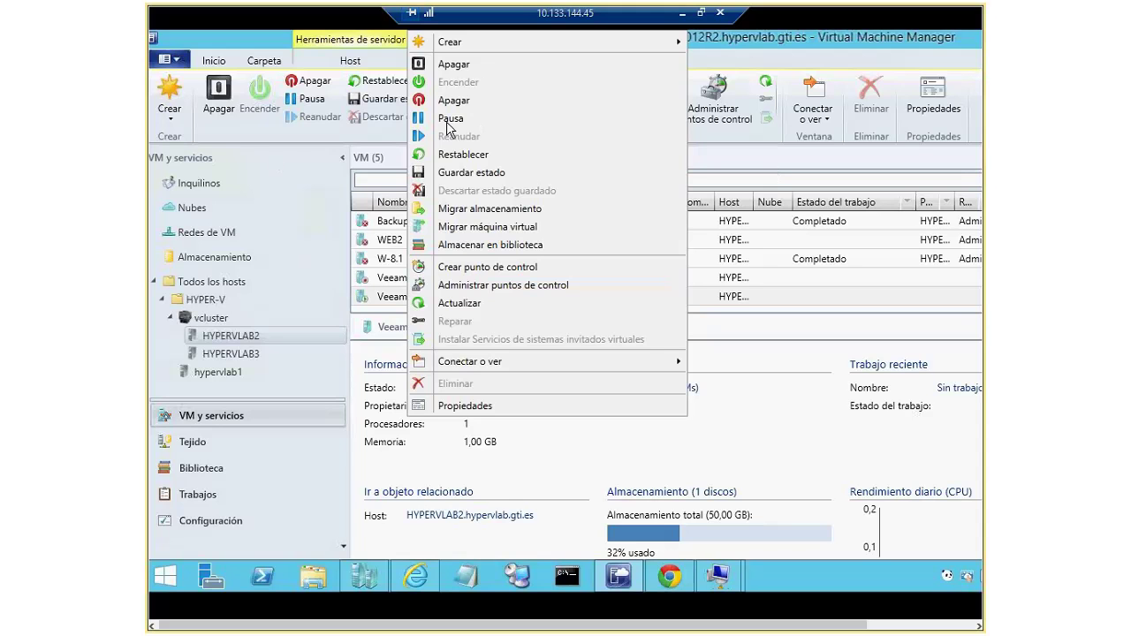
click(369, 44)
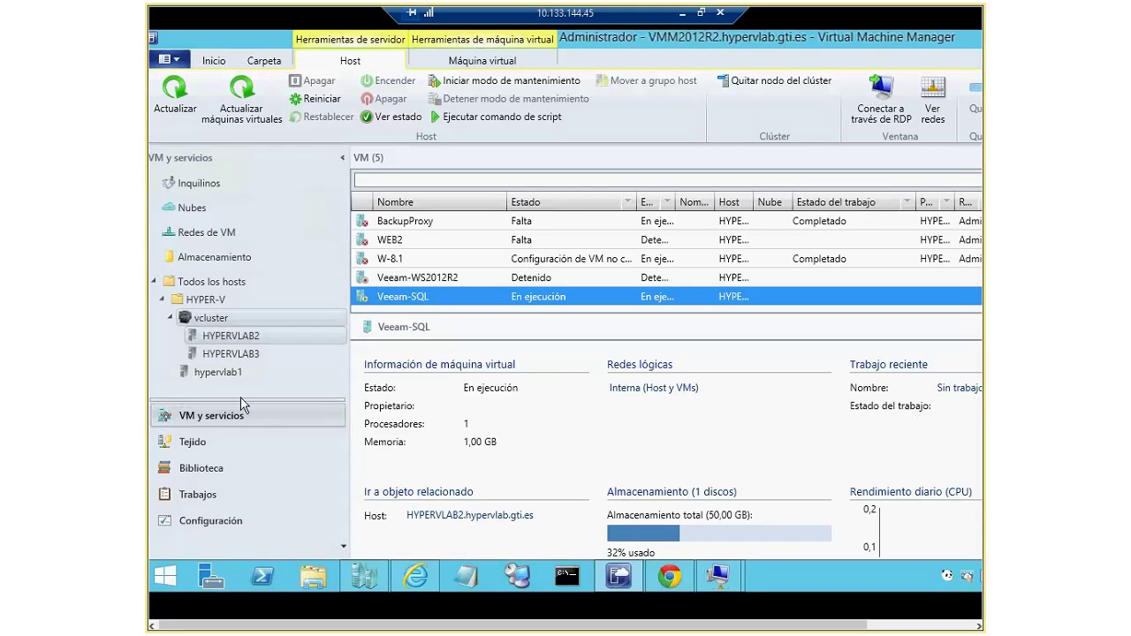
click(213, 263)
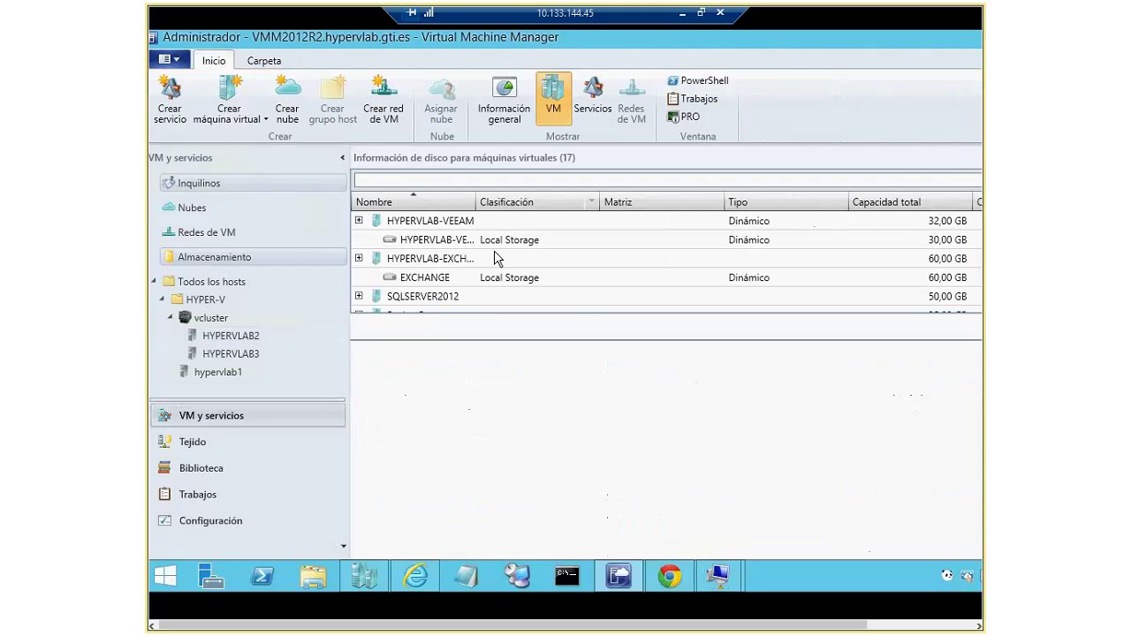
click(231, 231)
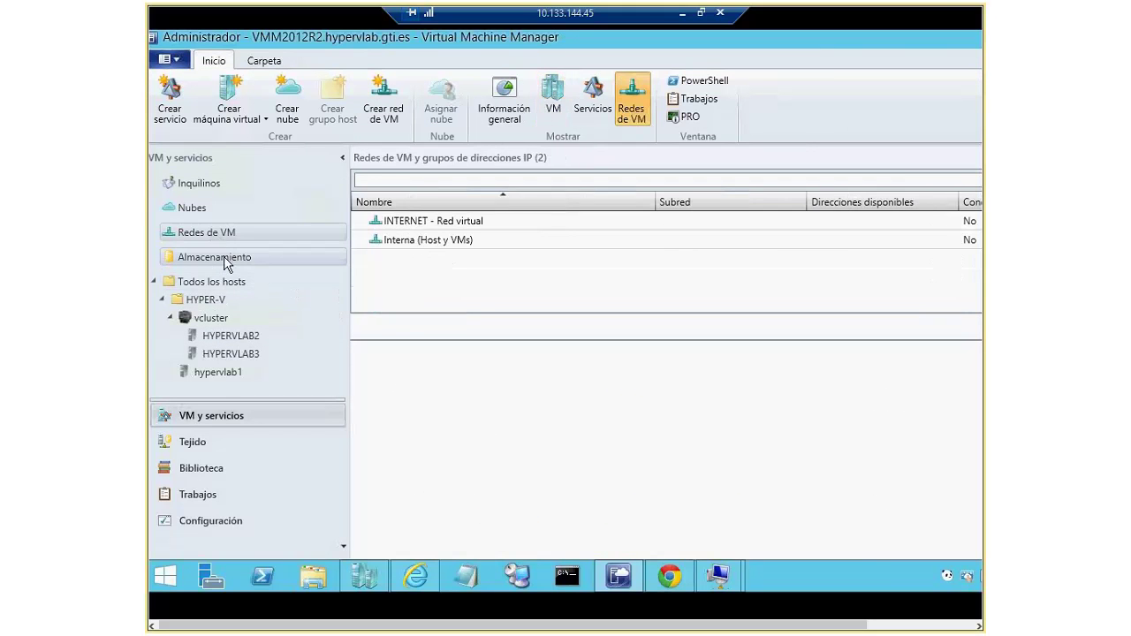
Step: Show the empty Nubes view and restore HYPERVLAB1 to a window in the connection manager
click(190, 209)
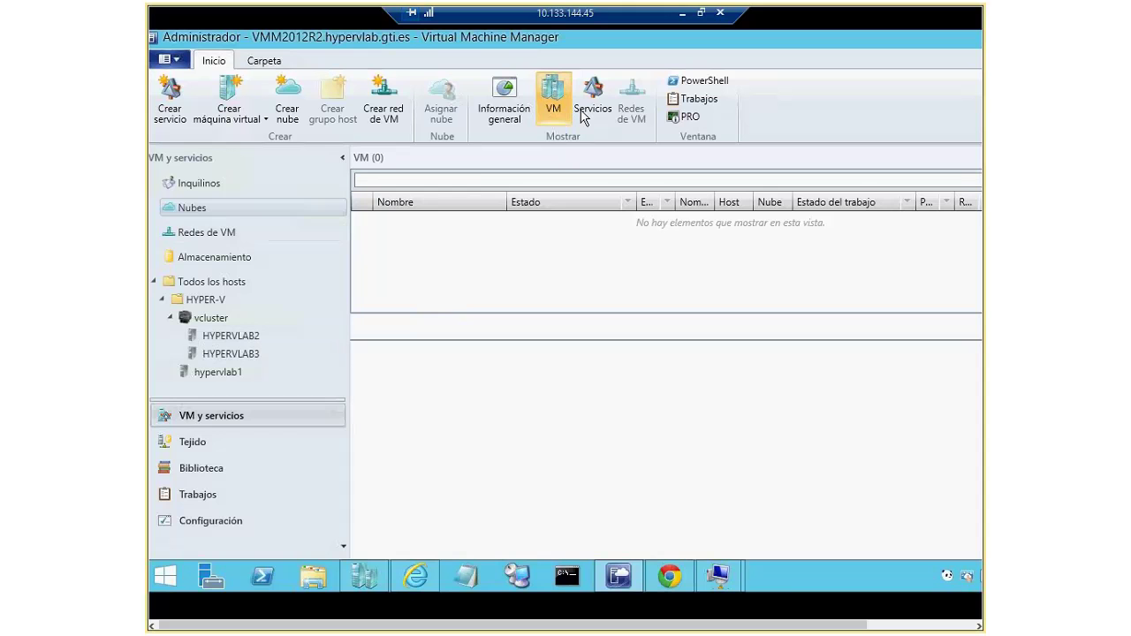
click(700, 13)
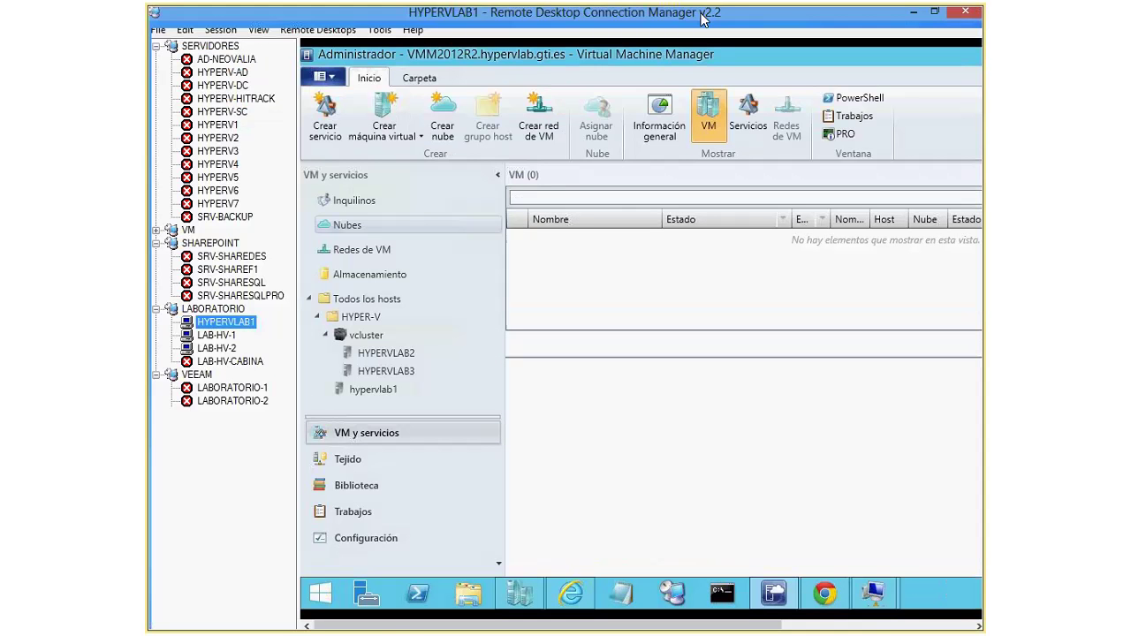
Step: Go back to the LAB-HV-1 session to watch validation collecting data from LAB-HV-2
click(216, 336)
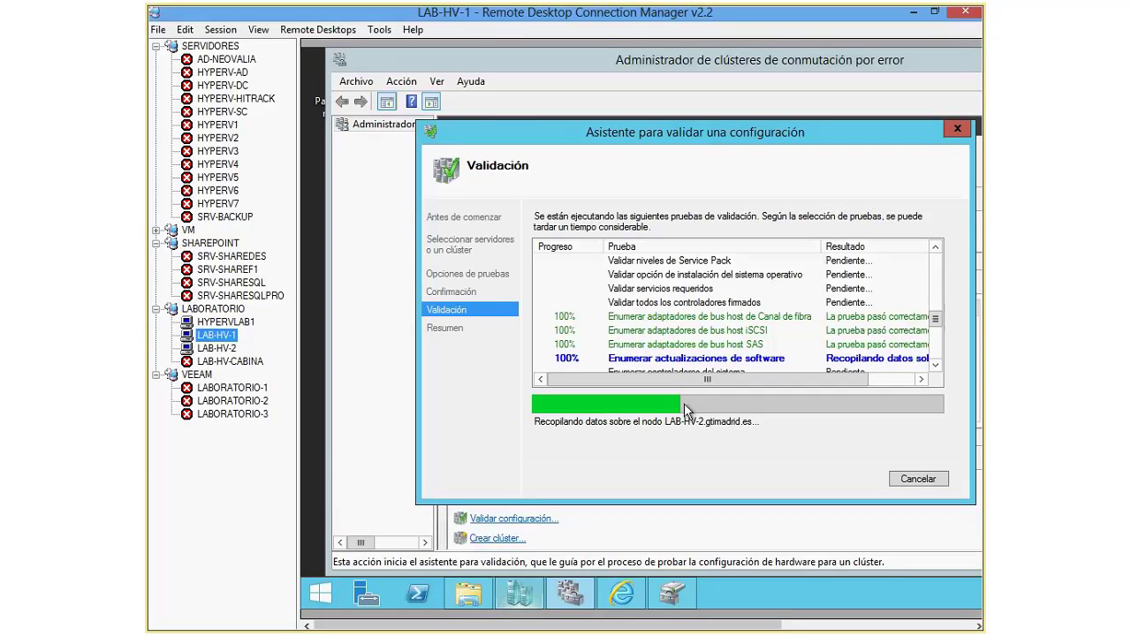
key(alt+Tab)
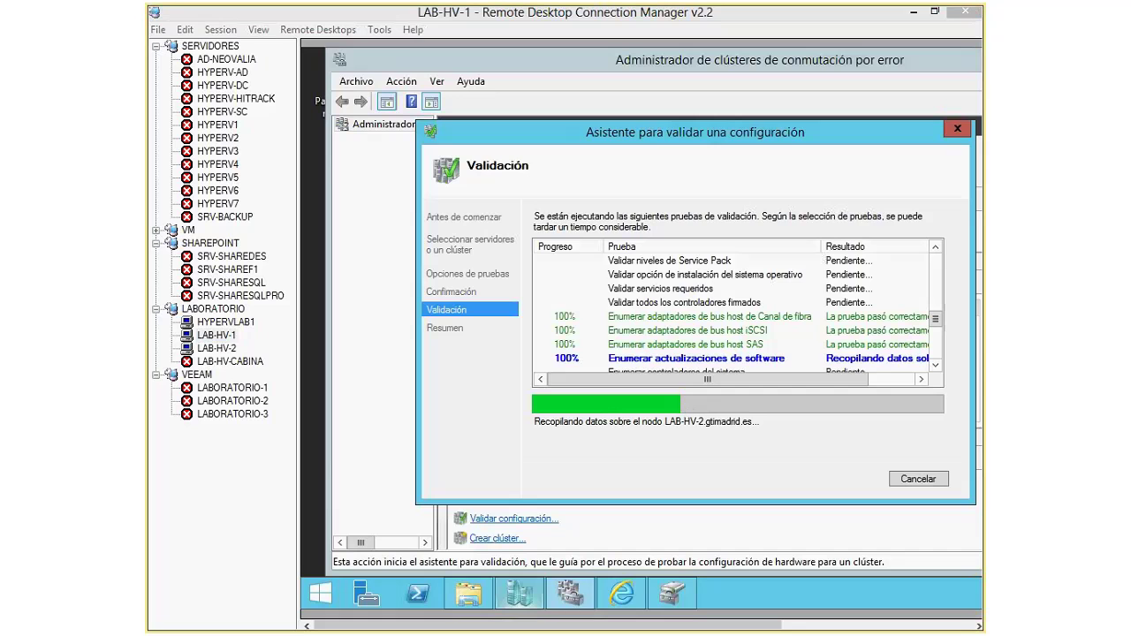
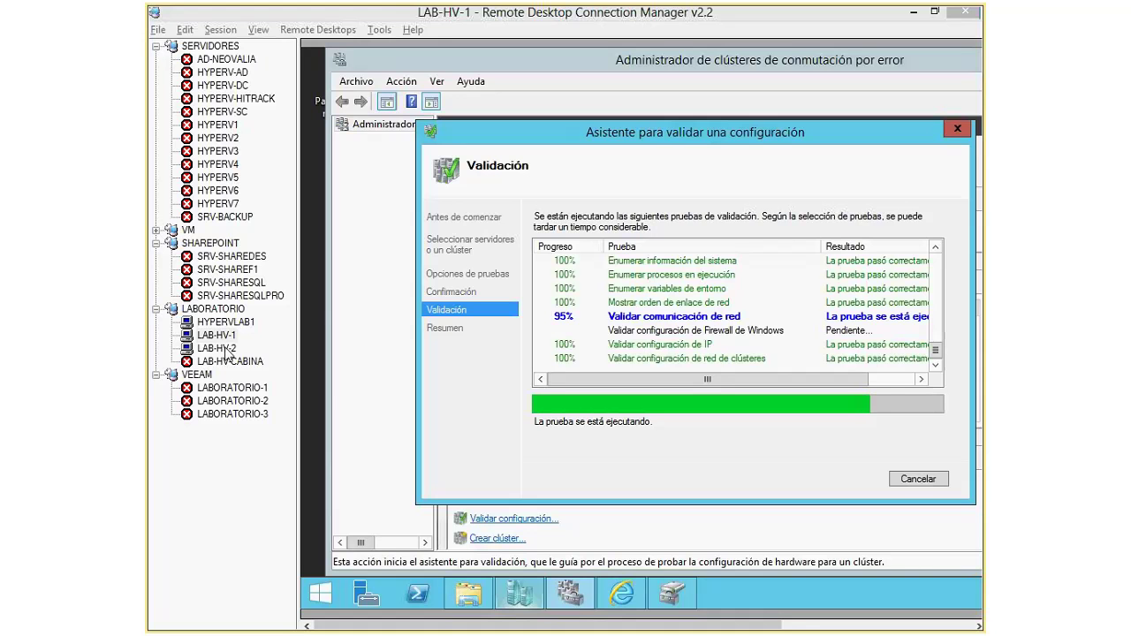
Step: Switch the LAB-HV-1 remote session to full screen from the Session menu
click(218, 29)
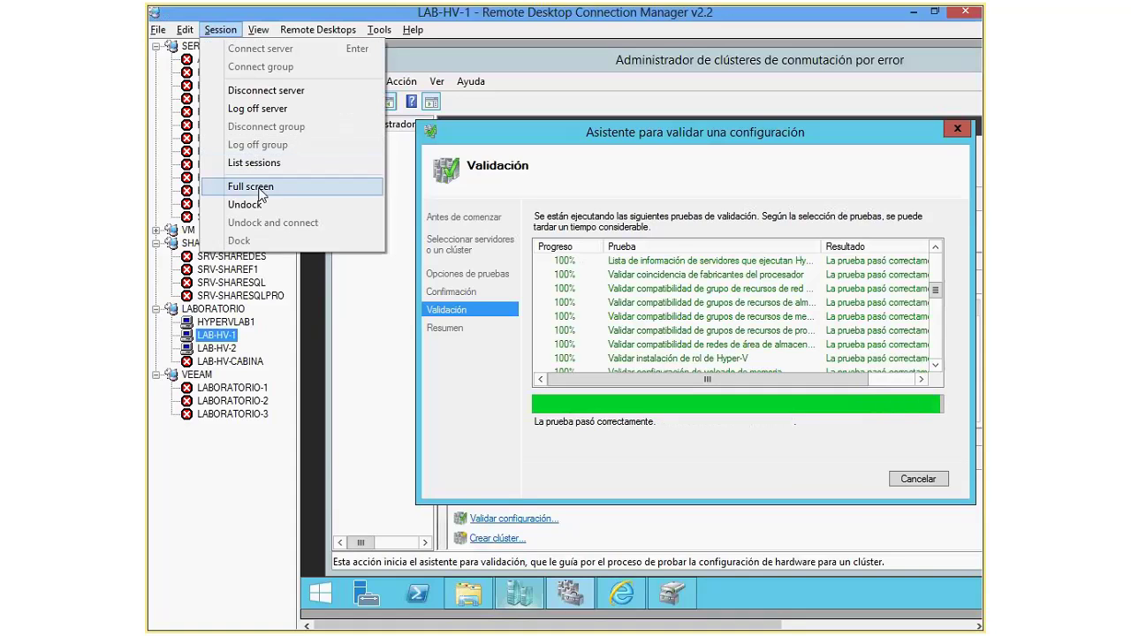
click(251, 186)
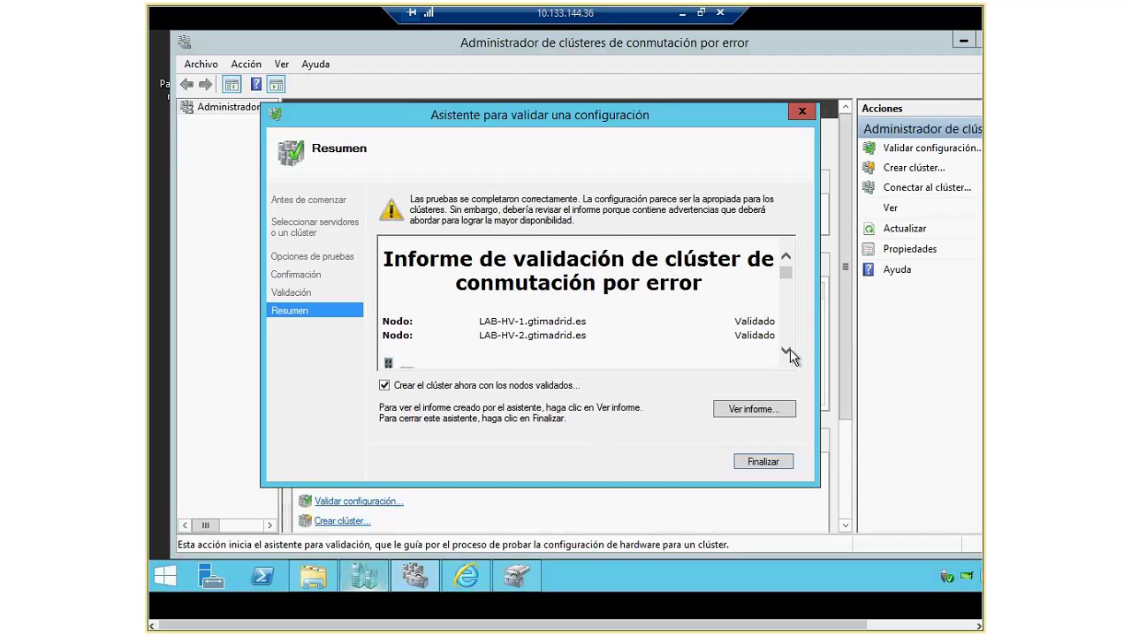
Step: Scroll through the validation report to review the Correcto results for both nodes
click(786, 352)
click(786, 352)
click(785, 352)
click(785, 352)
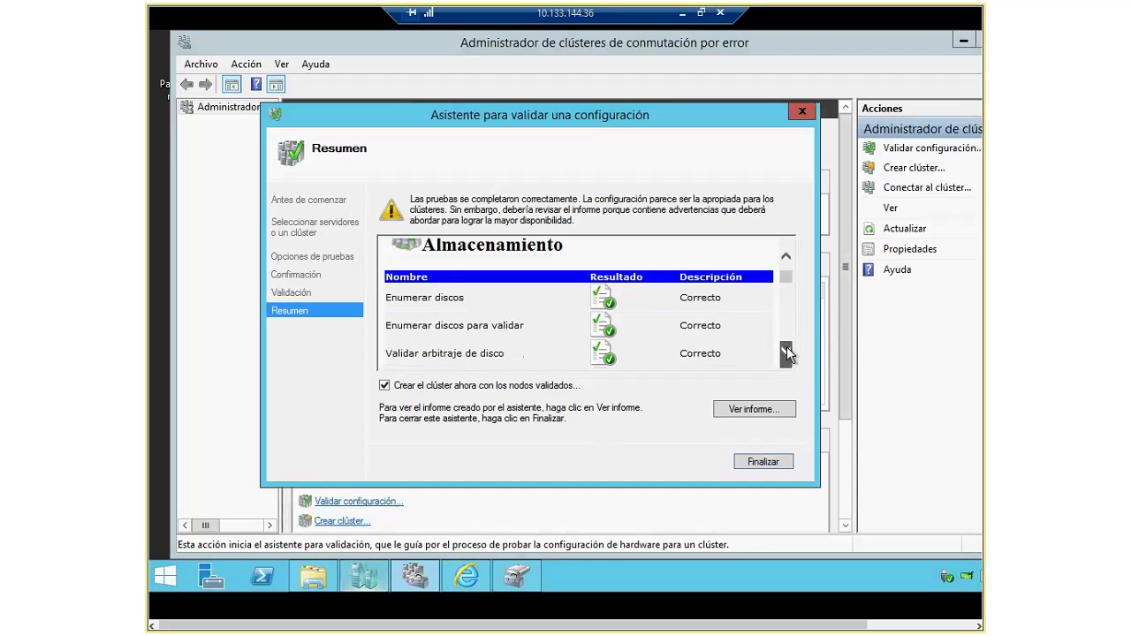
click(786, 352)
click(785, 351)
click(786, 352)
click(785, 352)
click(786, 351)
click(787, 352)
click(787, 352)
click(786, 352)
click(787, 352)
click(786, 351)
click(786, 351)
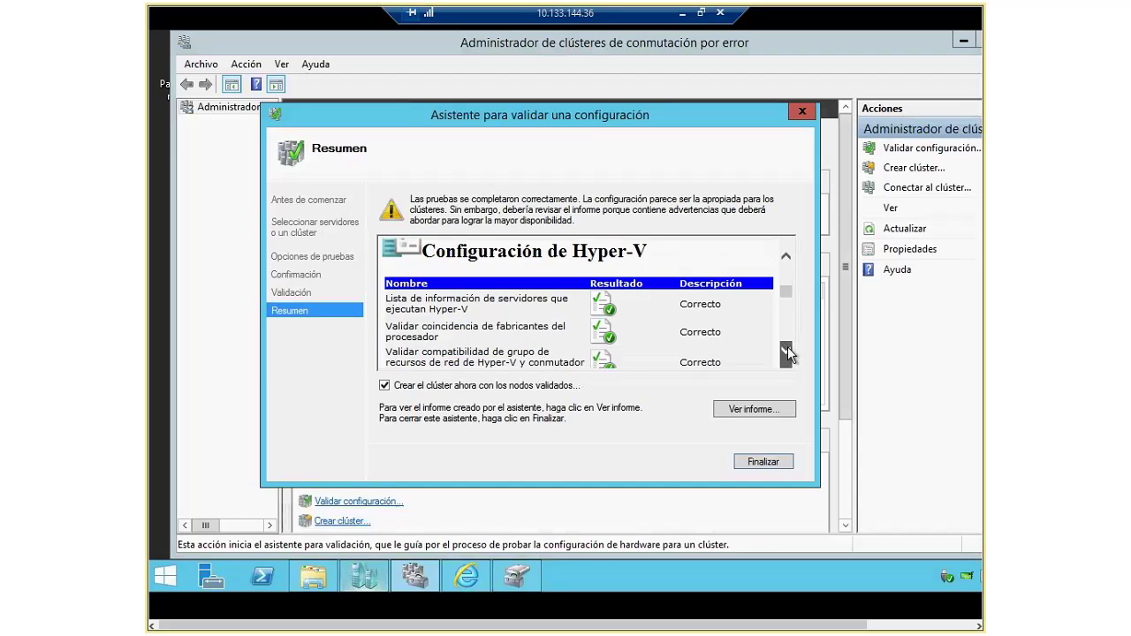
click(786, 255)
click(785, 255)
click(785, 255)
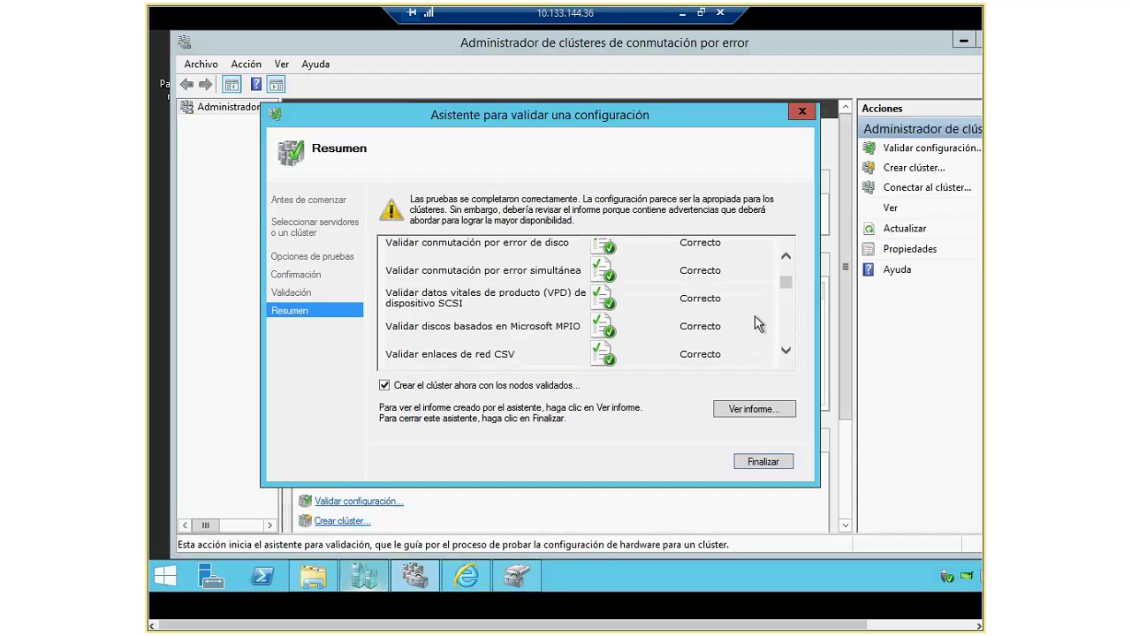
Step: Scroll to the end of the report and finish with 'Crear el clúster ahora' checked
click(785, 353)
click(785, 353)
click(785, 353)
click(785, 353)
click(786, 353)
click(785, 353)
click(786, 353)
click(785, 354)
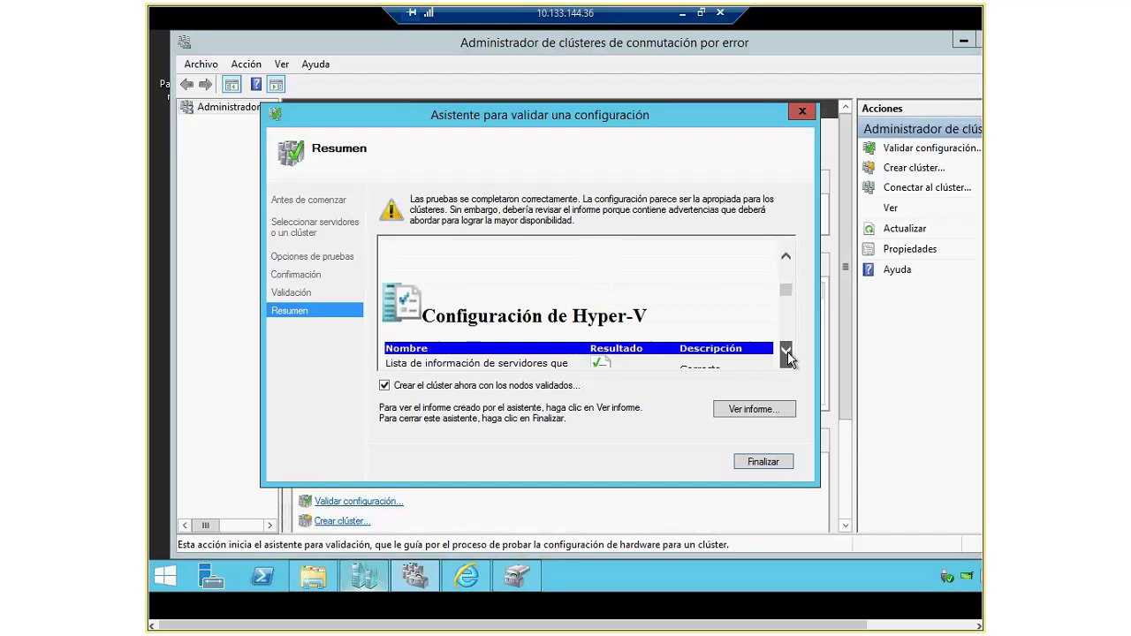
click(785, 353)
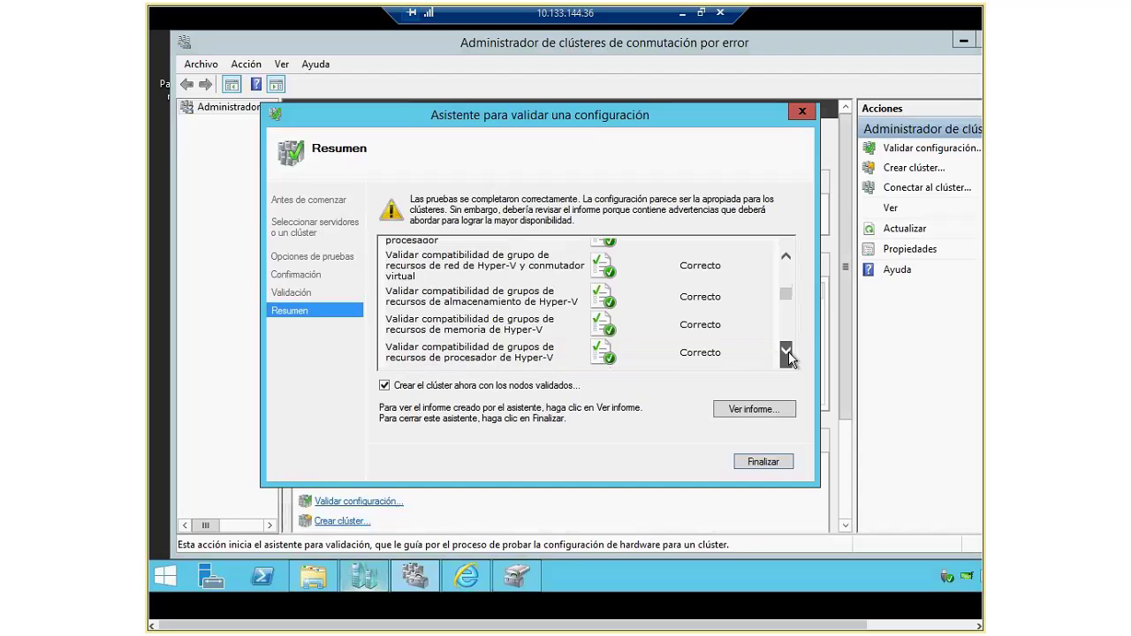
click(786, 353)
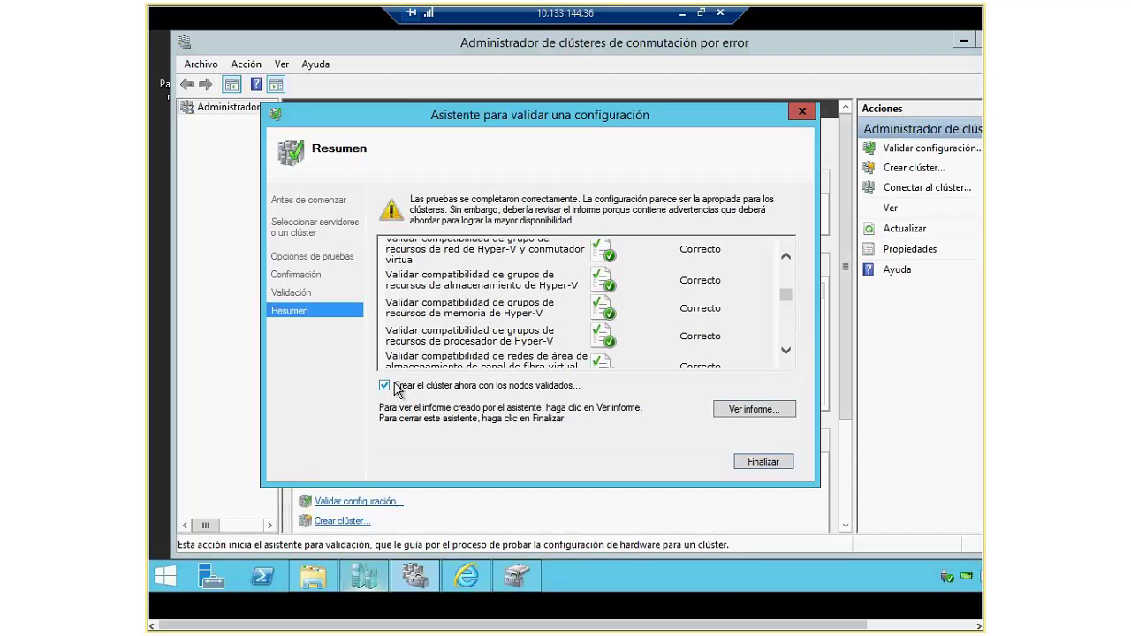
click(760, 463)
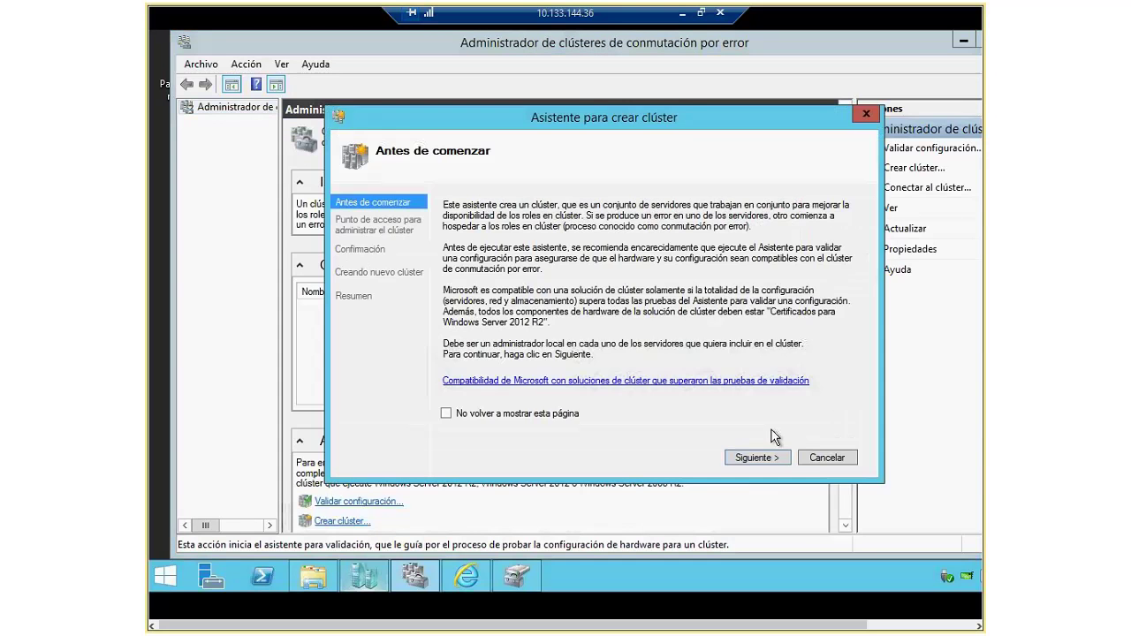
Step: Advance past 'Antes de comenzar' and uncheck the 11.0.0.0/24 network, keeping 10.133.144.0/20
click(758, 456)
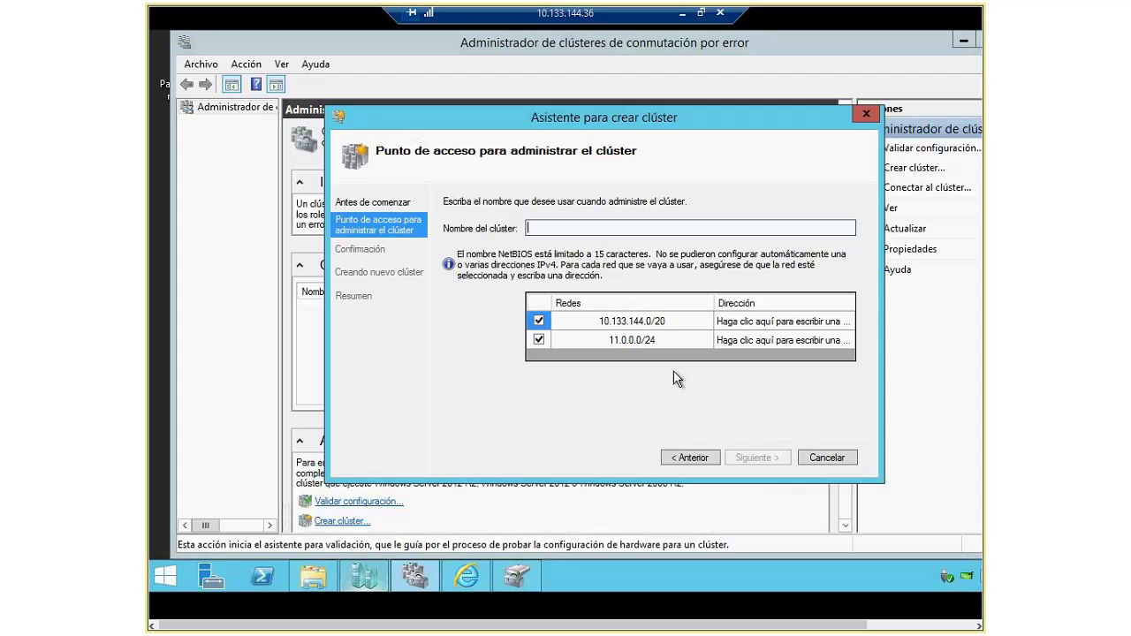
click(540, 341)
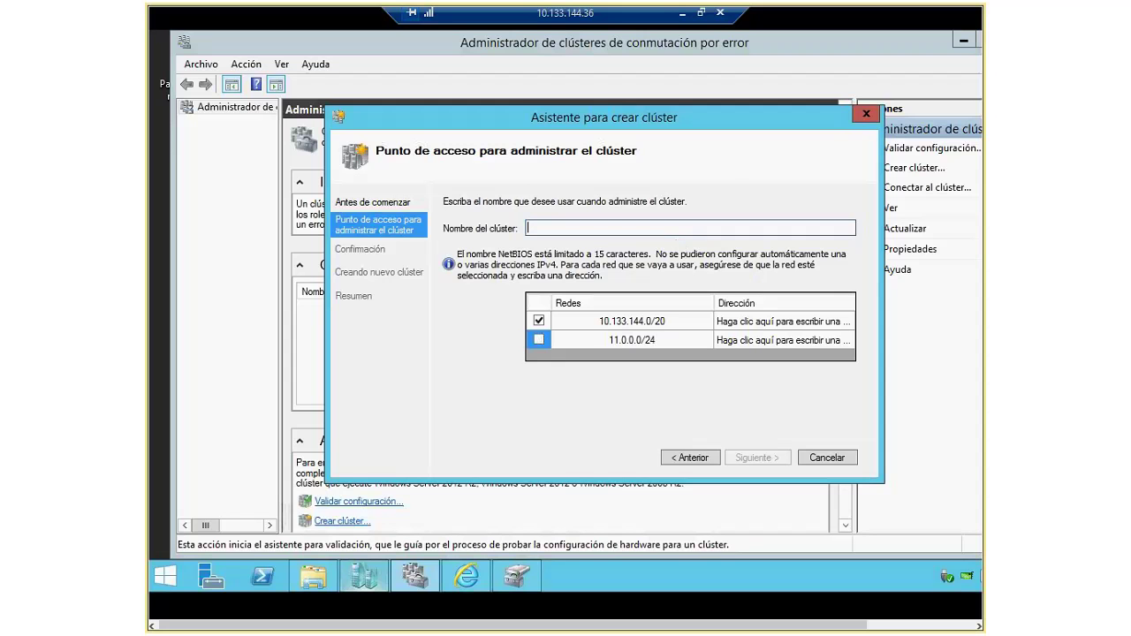
key(alt+Tab)
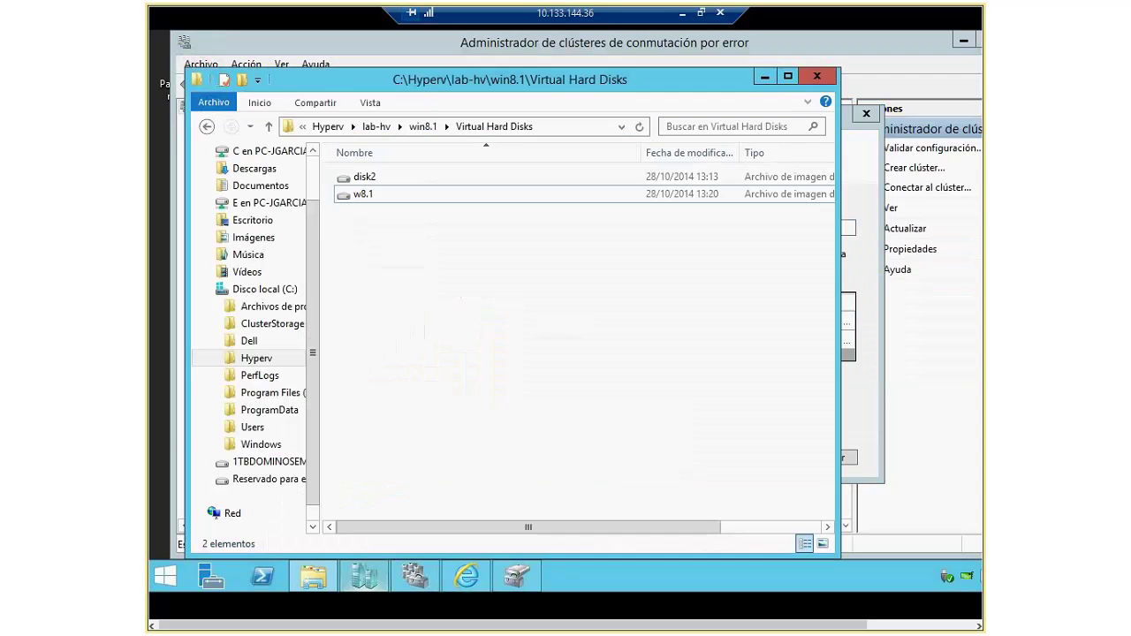
Step: Bring the Create Cluster wizard back in front of File Explorer
click(852, 305)
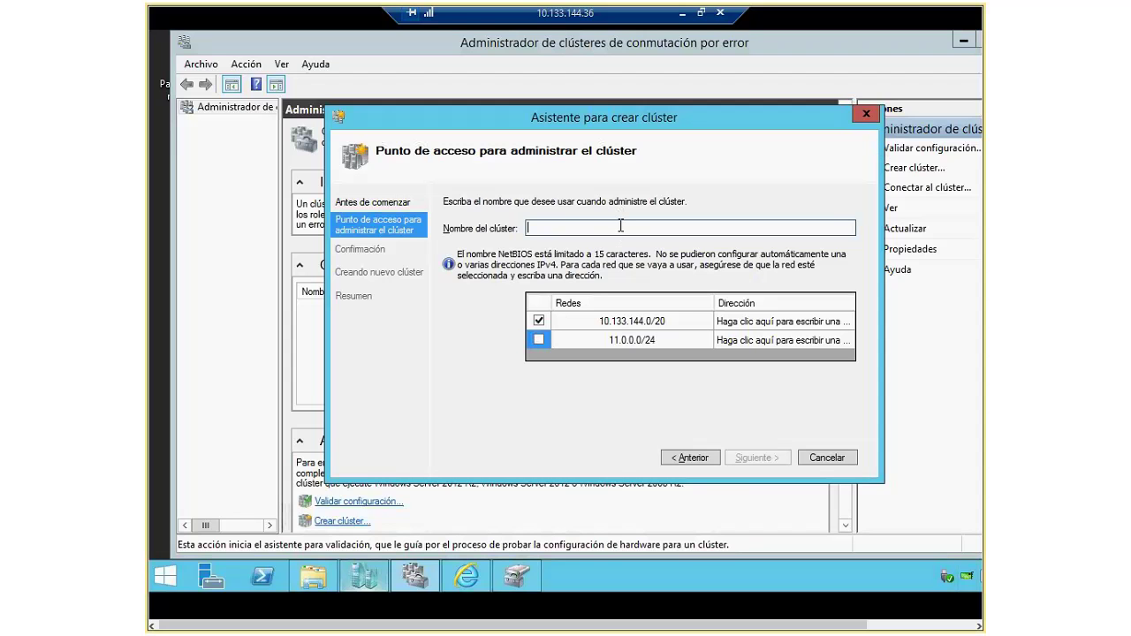
Step: Name the cluster LAB-HV-CLUSTER at address 10.133.144.39 and start creating it
text(LAB-HV-CLUSTER)
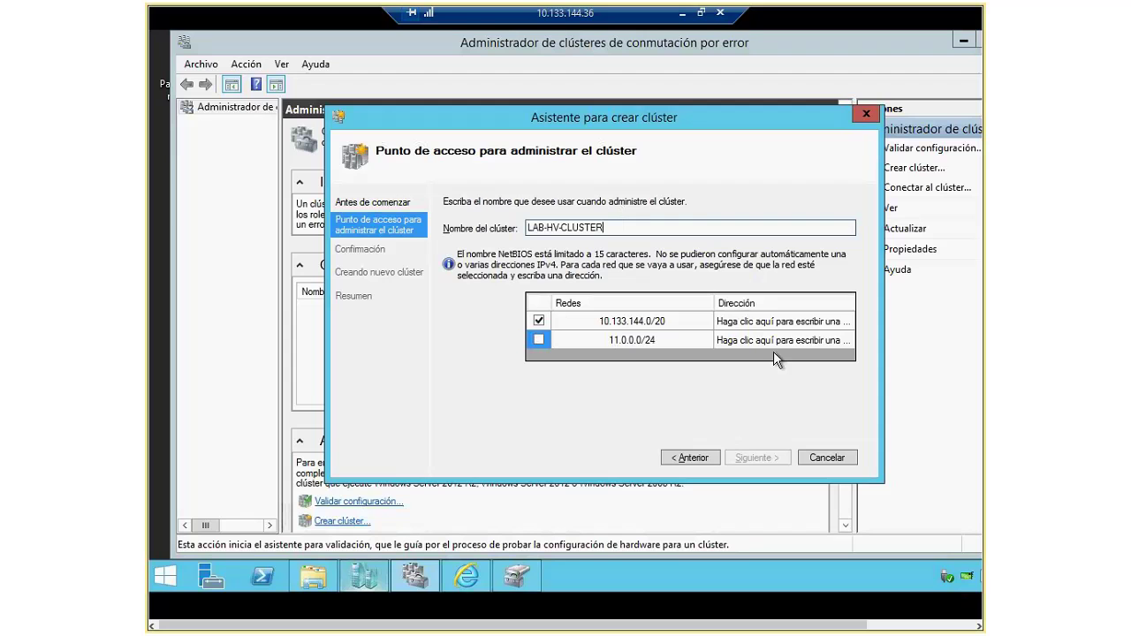
click(786, 322)
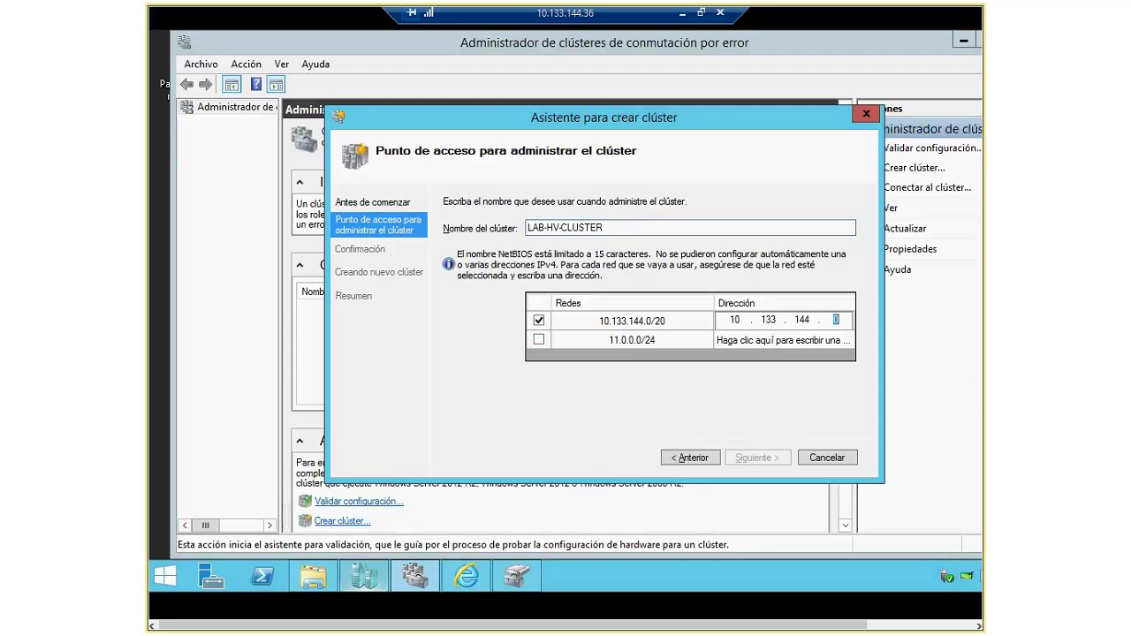
text(39)
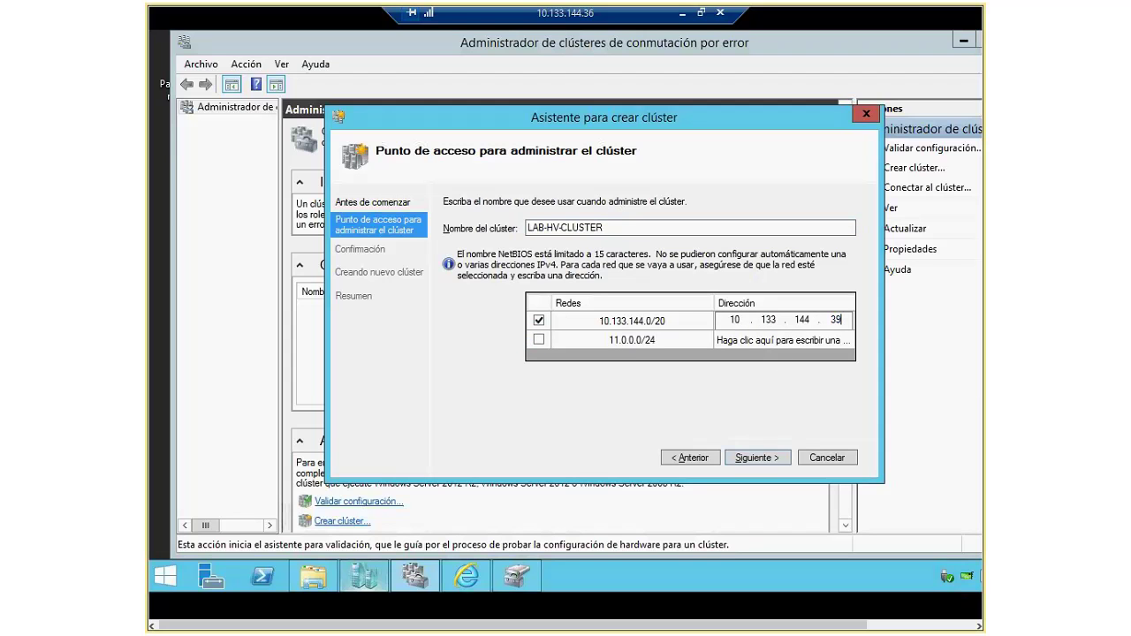
click(762, 457)
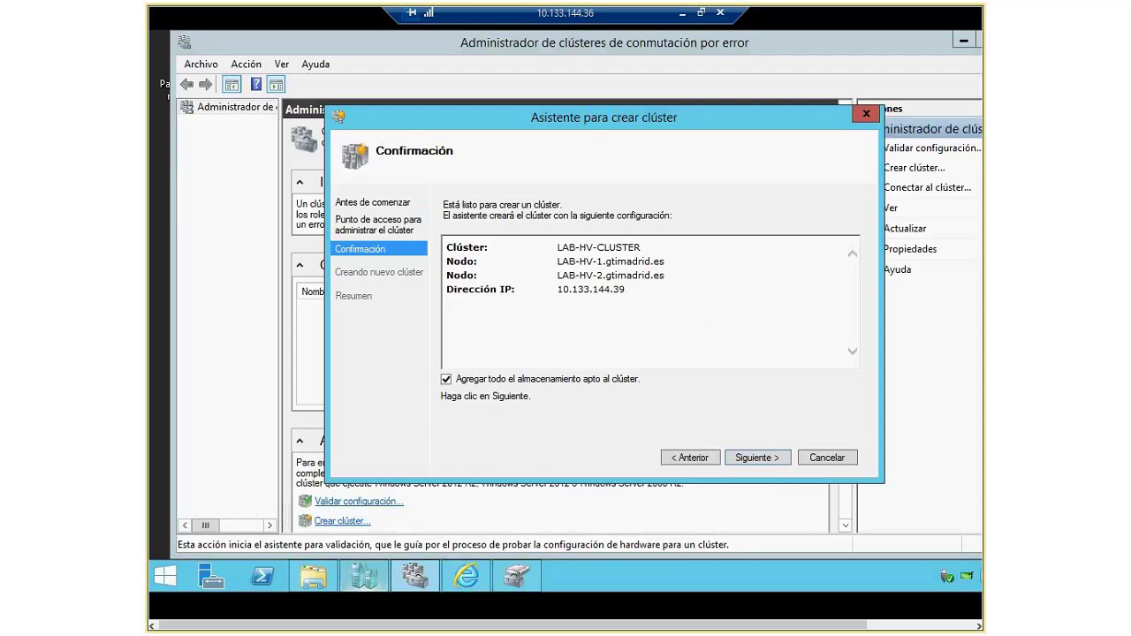
click(758, 458)
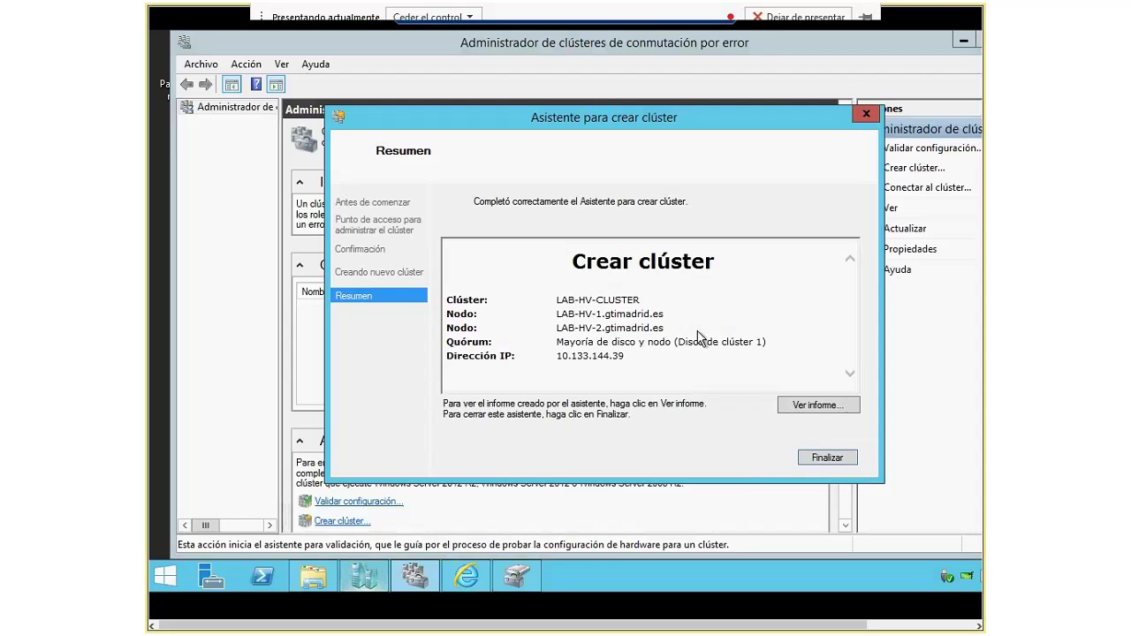
click(827, 407)
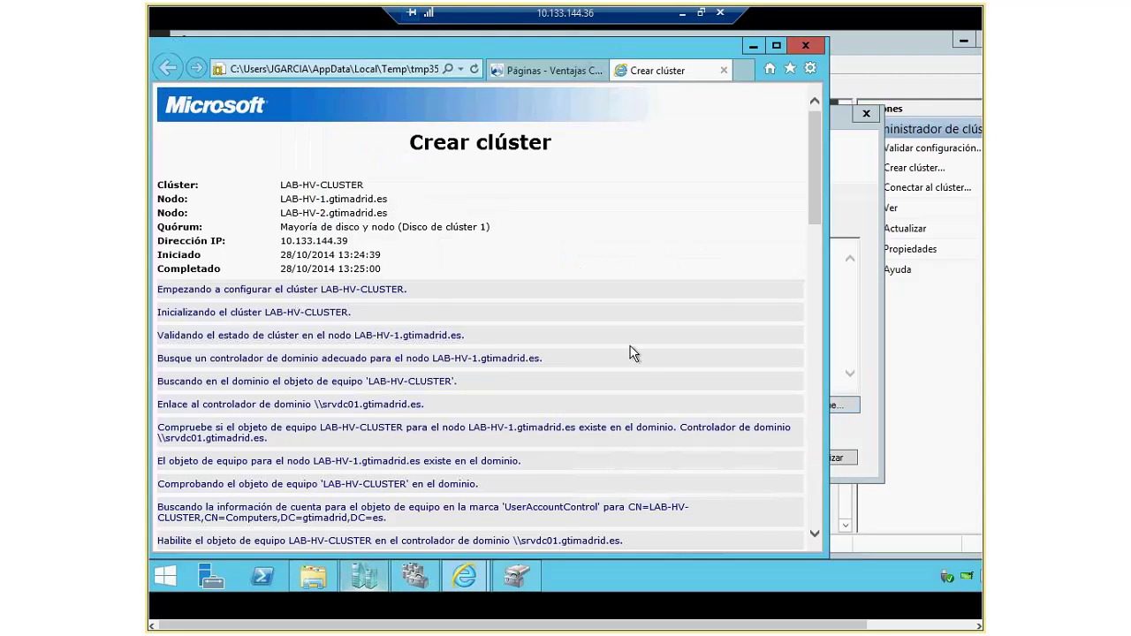
scroll(667, 340, down, 4)
scroll(664, 340, down, 5)
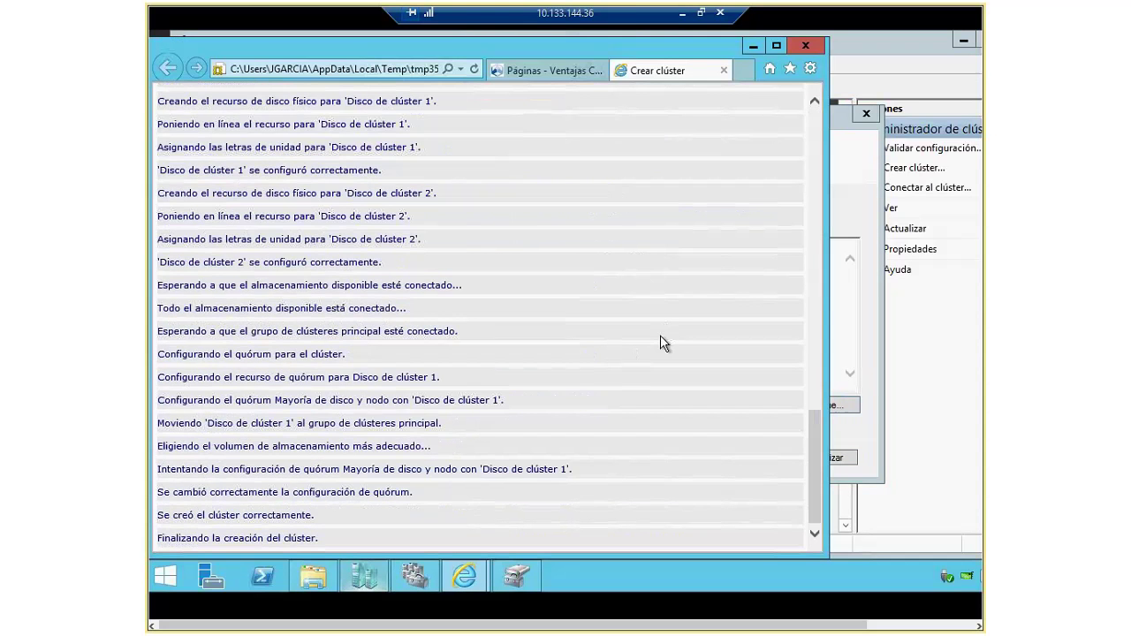
click(806, 46)
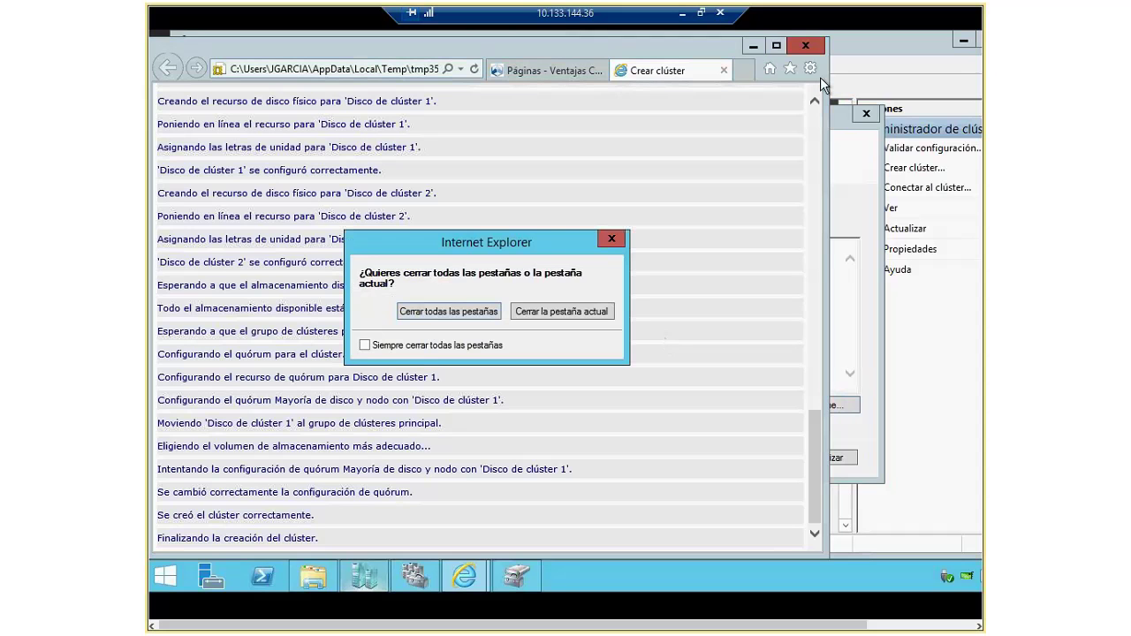
click(476, 311)
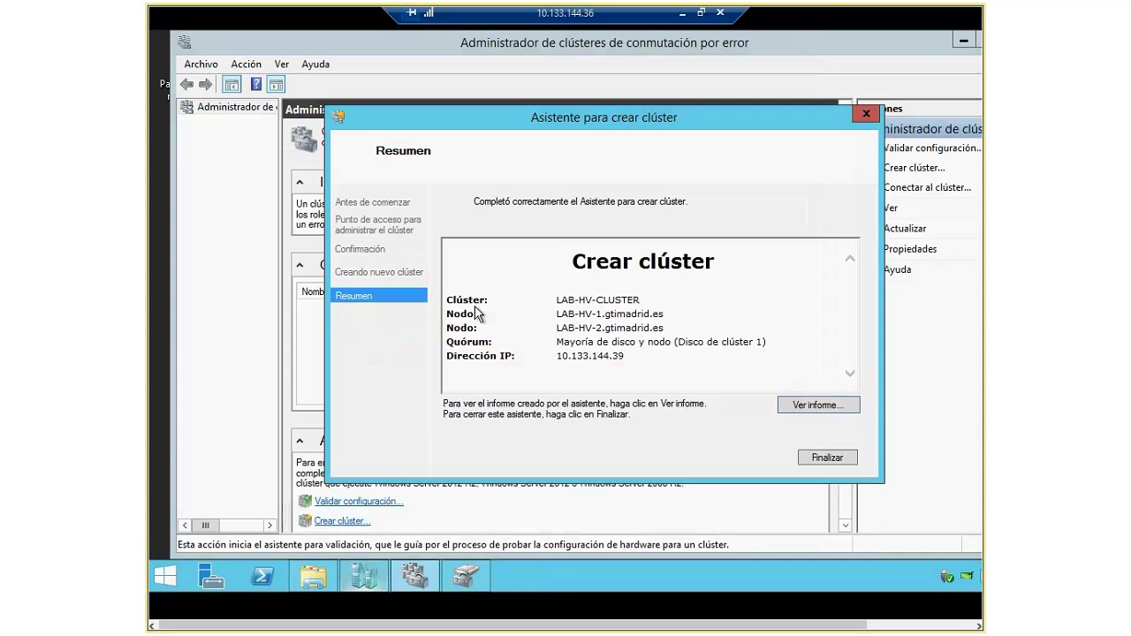
Step: Close the creation wizard and add Disco de clúster 2 to cluster shared volumes
key(Return)
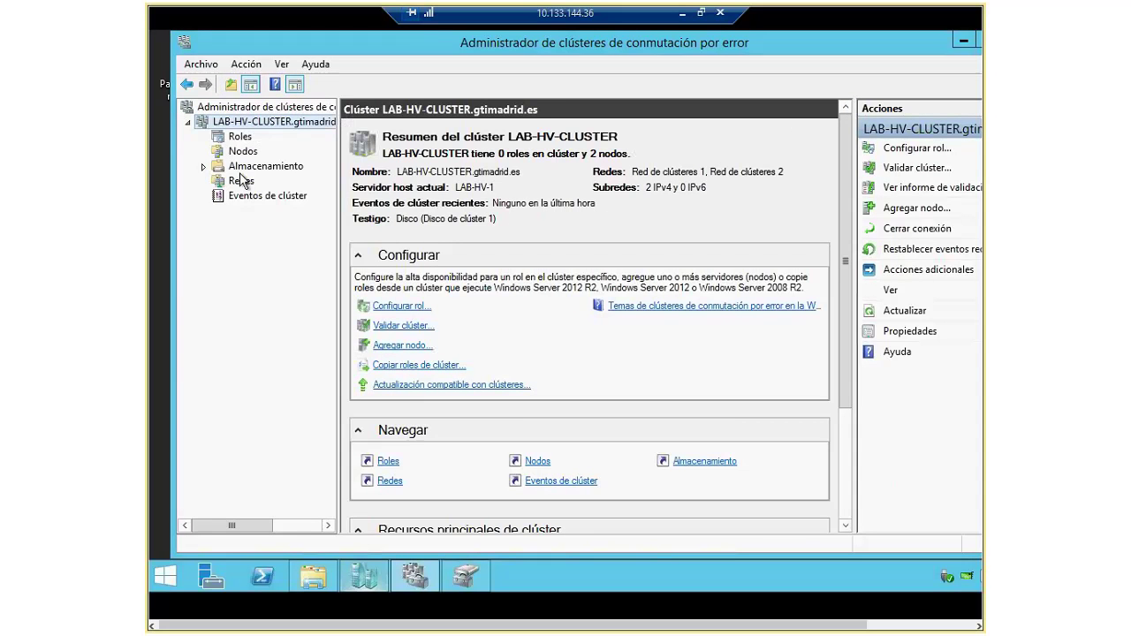
click(217, 168)
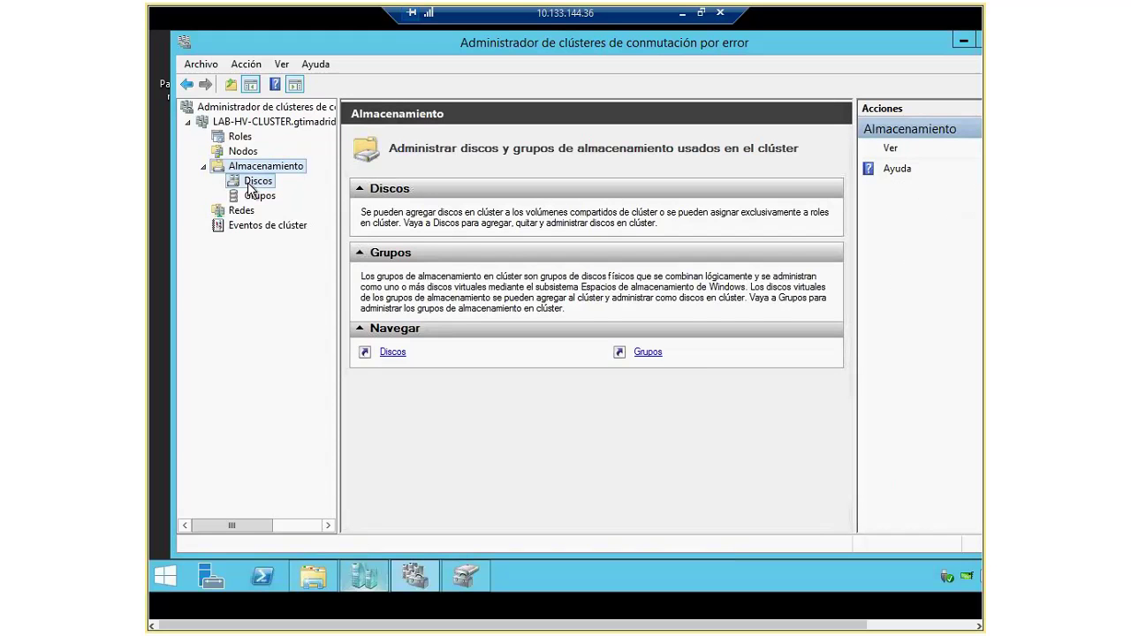
click(251, 182)
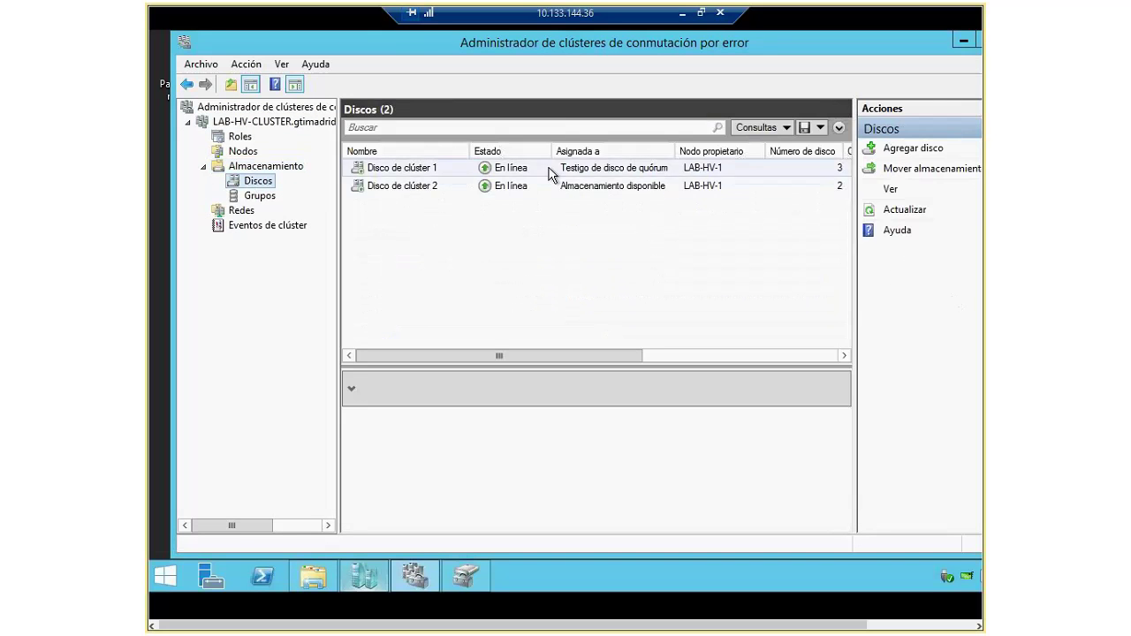
right_click(420, 191)
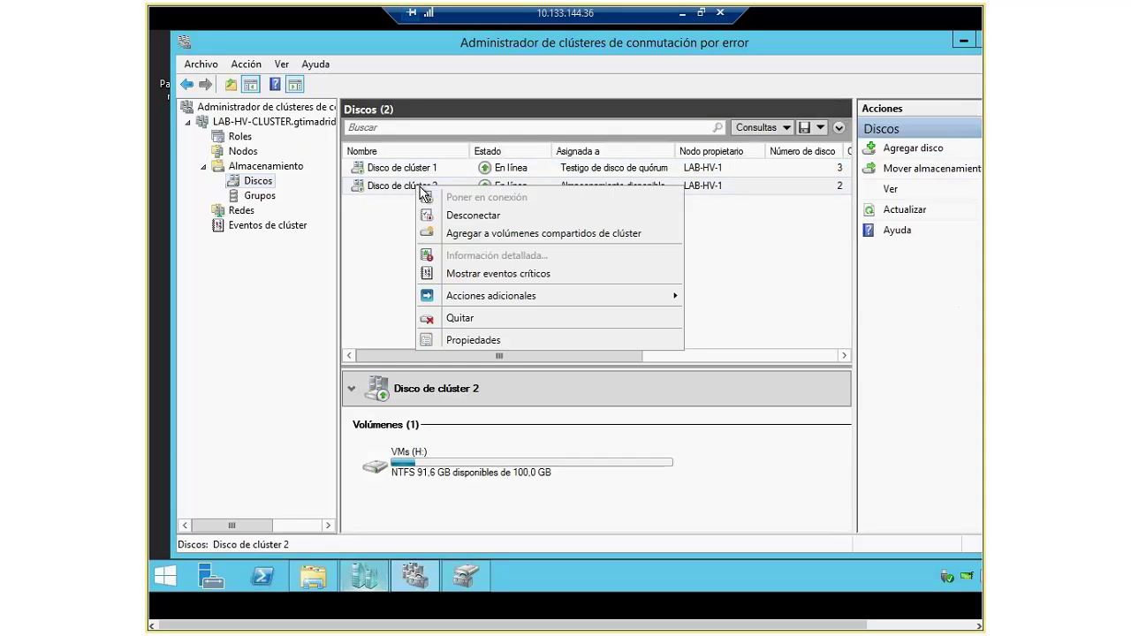
click(501, 235)
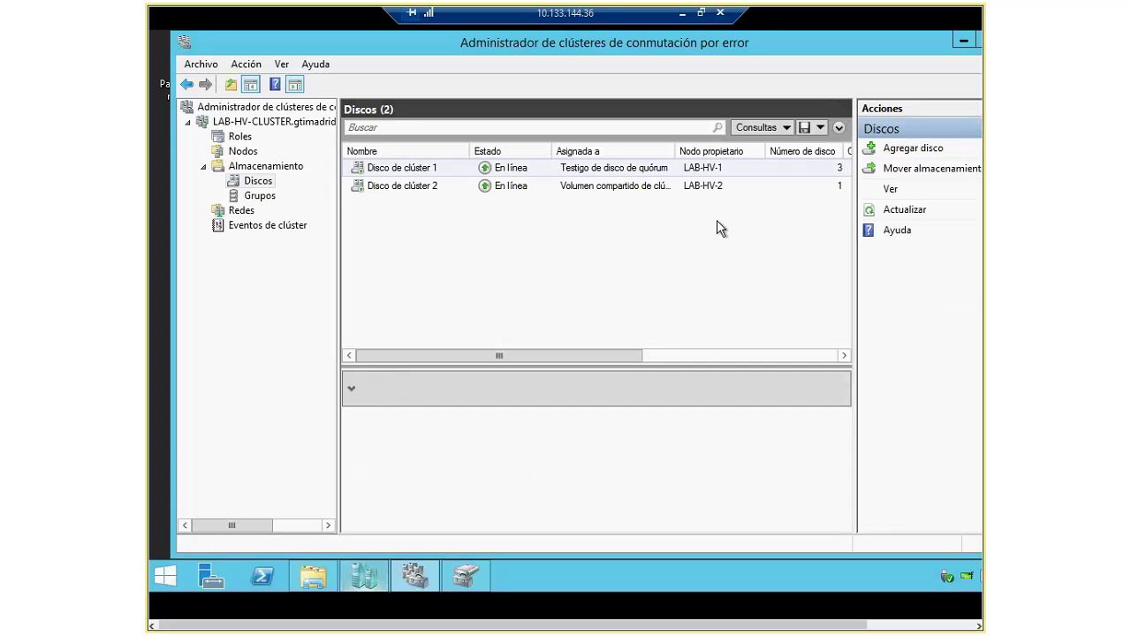
Step: Inspect the Quorum and VMs cluster disks, then view the storage groups and node list
click(417, 170)
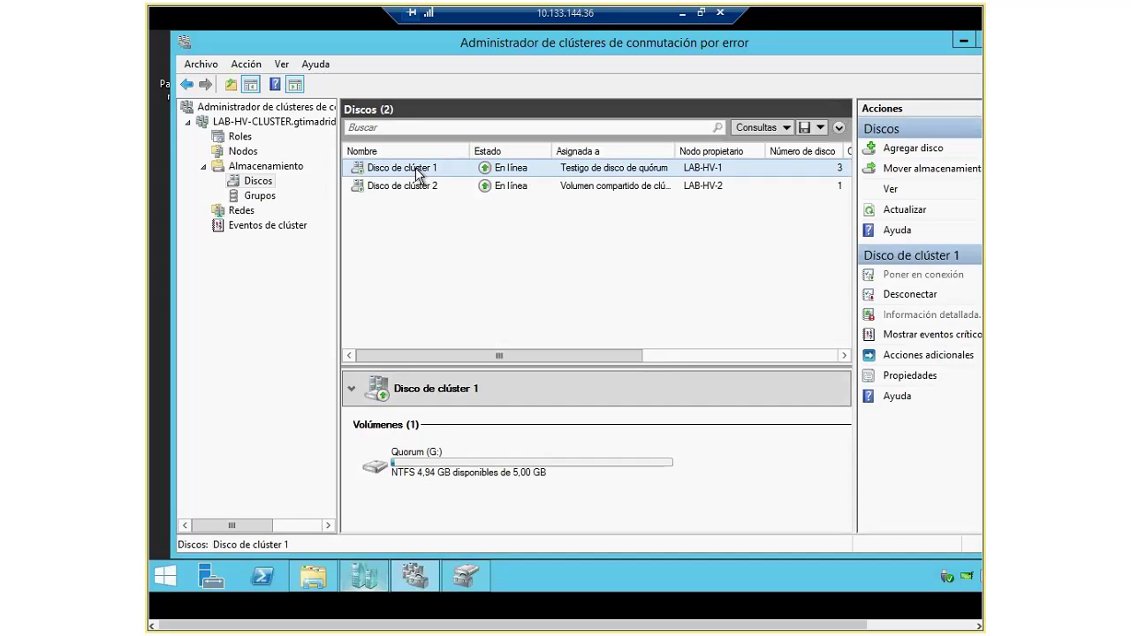
click(644, 185)
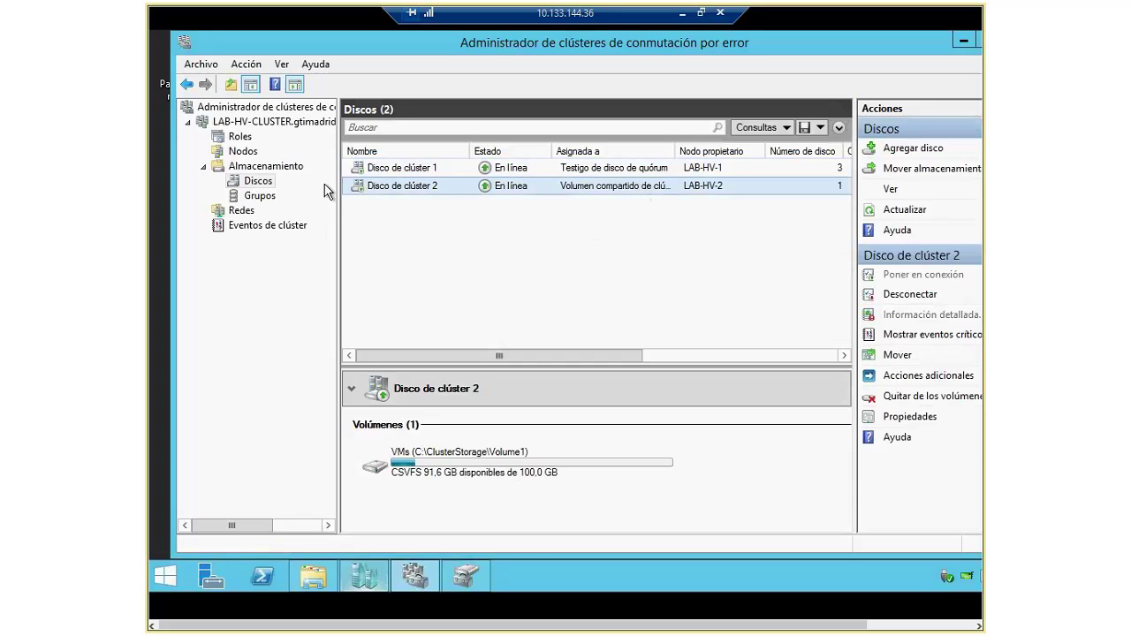
click(260, 195)
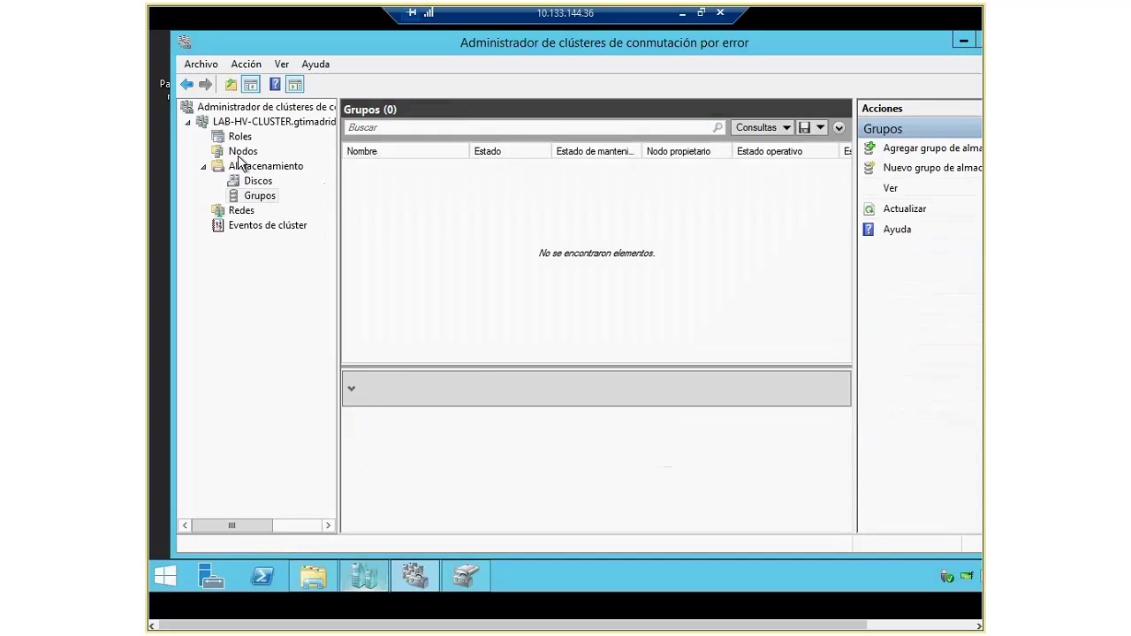
click(242, 151)
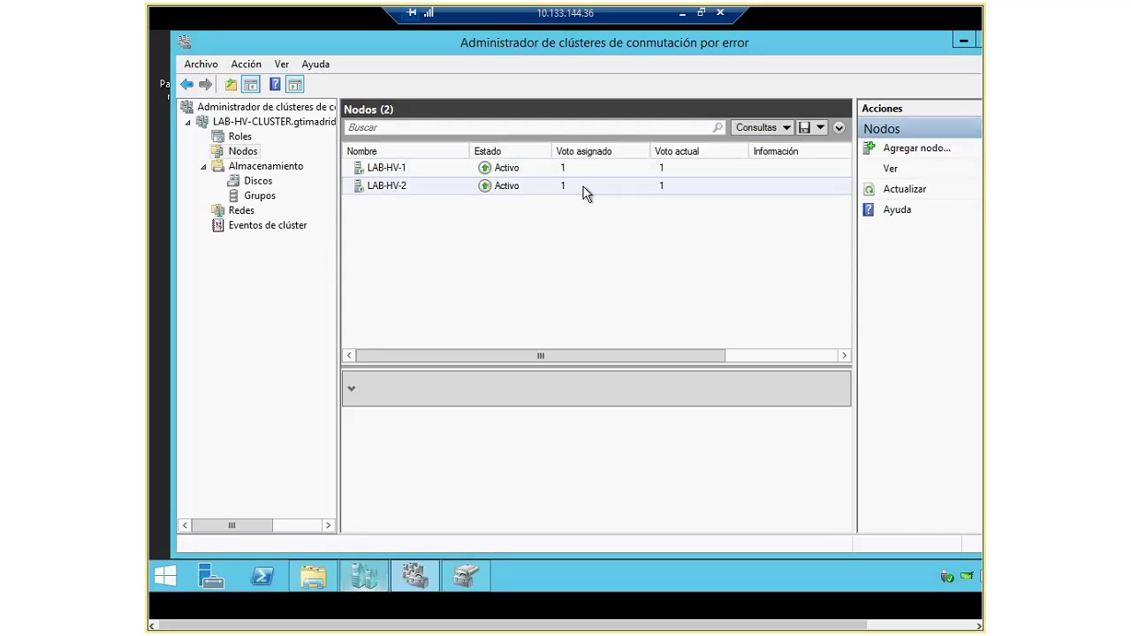
Step: Check the empty cluster event log and both cluster networks' subnets and node connections
click(255, 225)
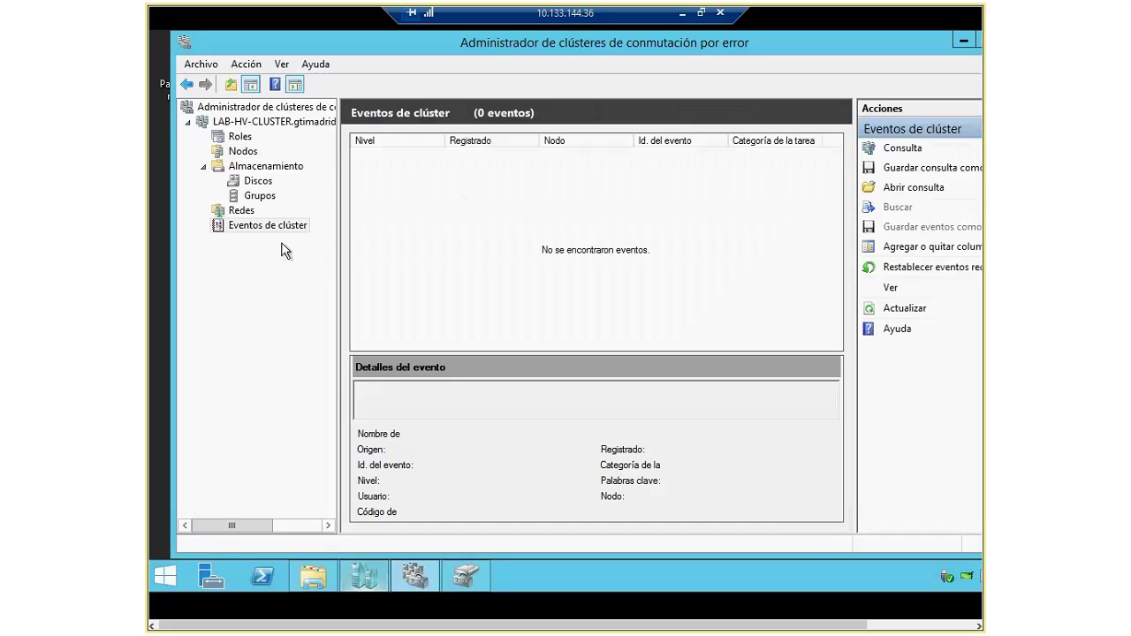
click(226, 213)
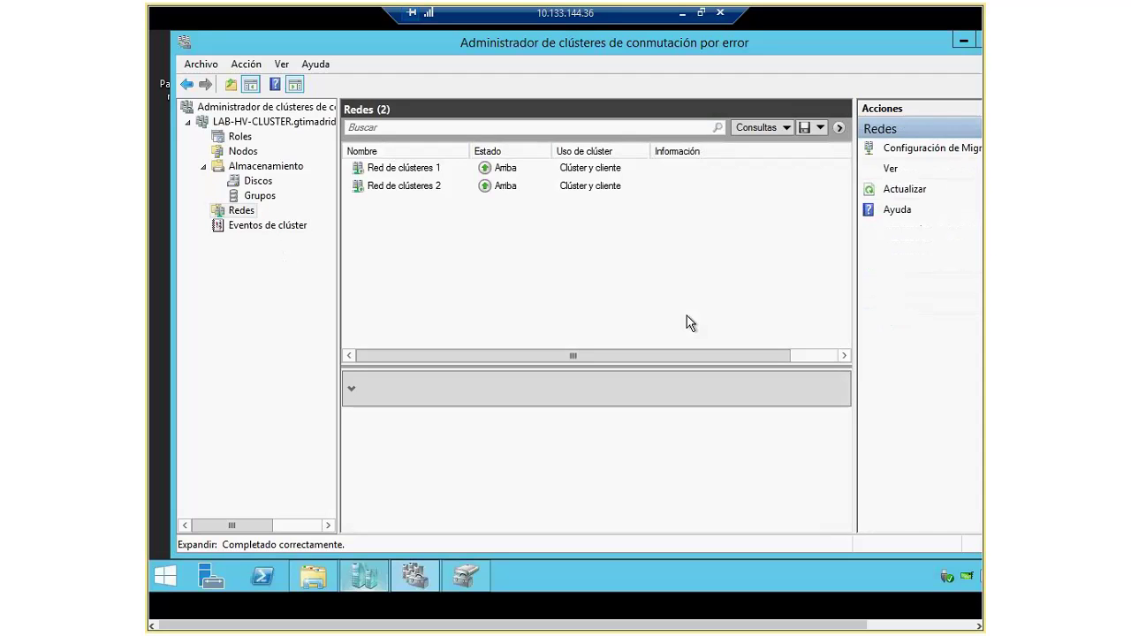
click(401, 168)
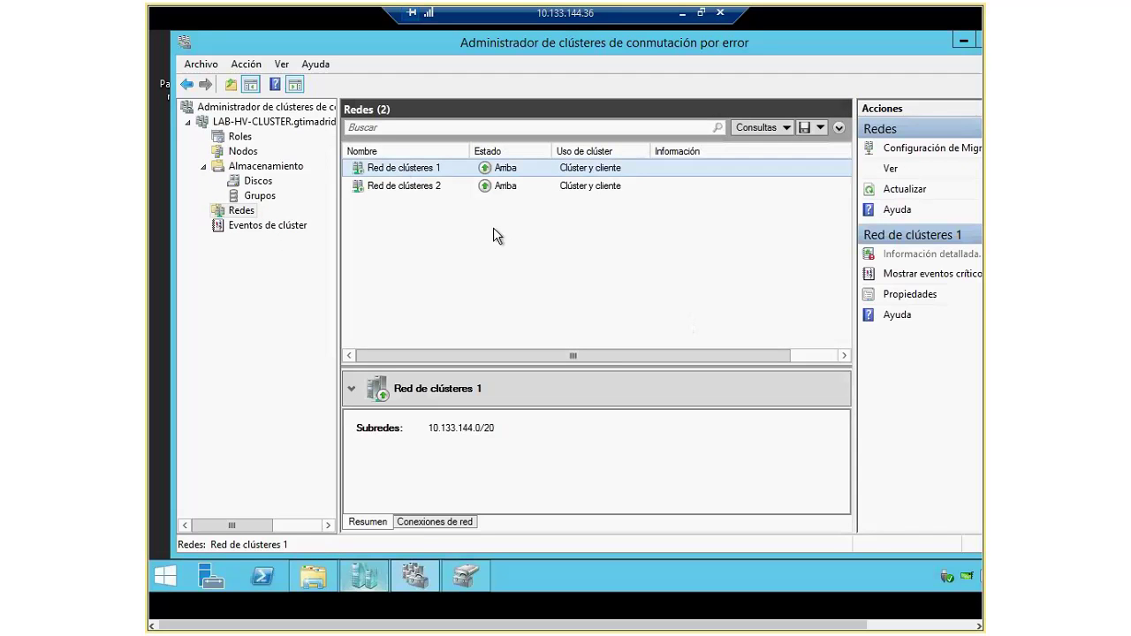
click(434, 521)
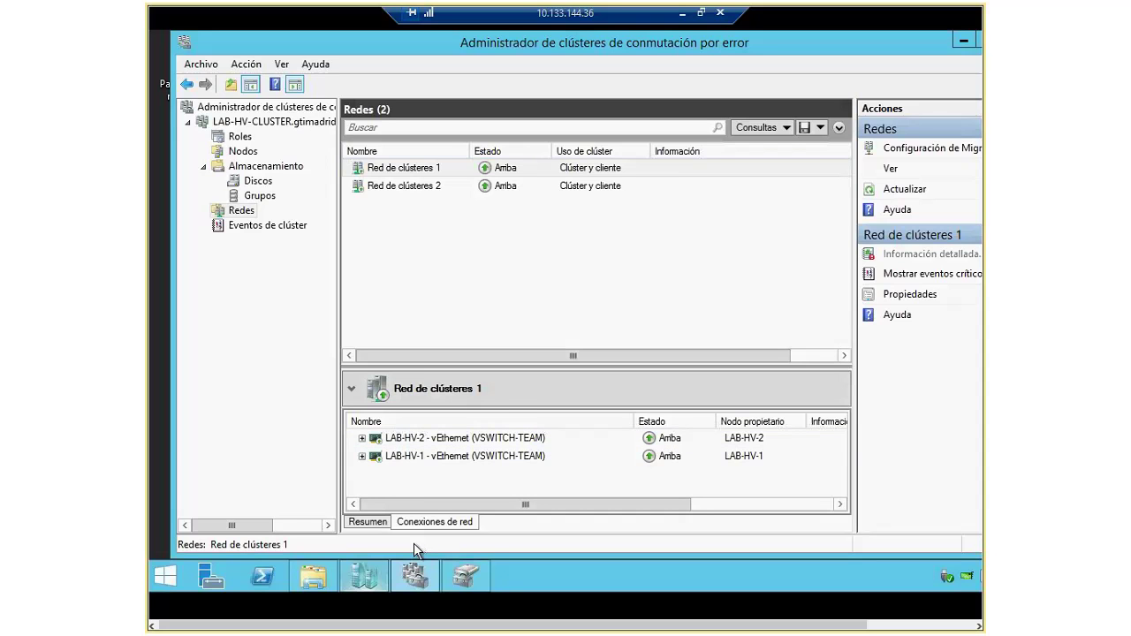
click(411, 185)
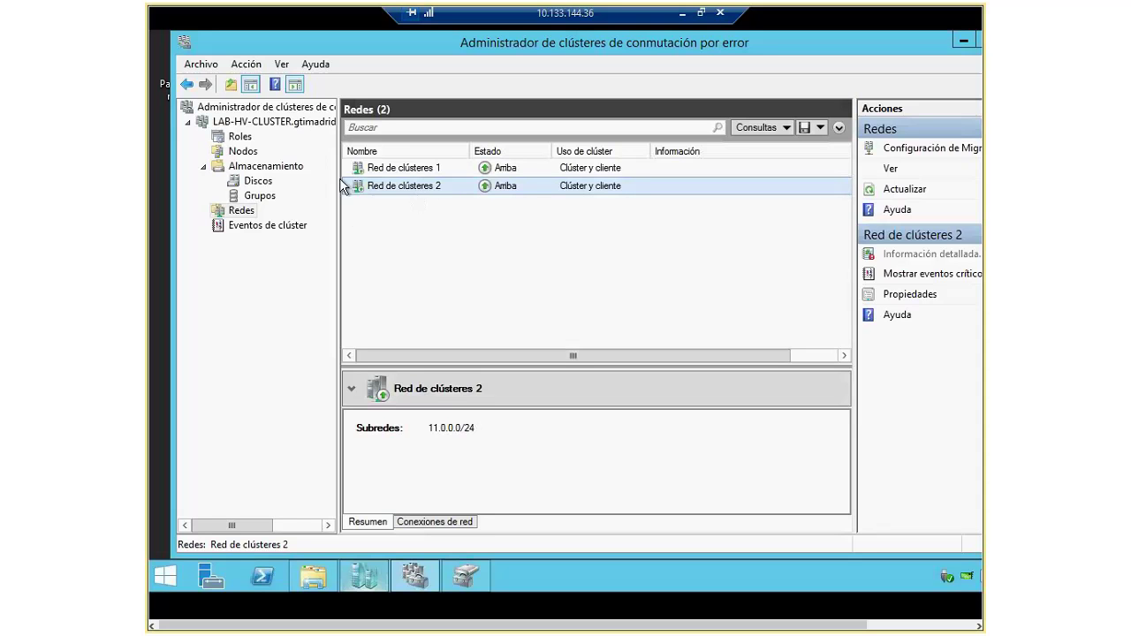
click(237, 140)
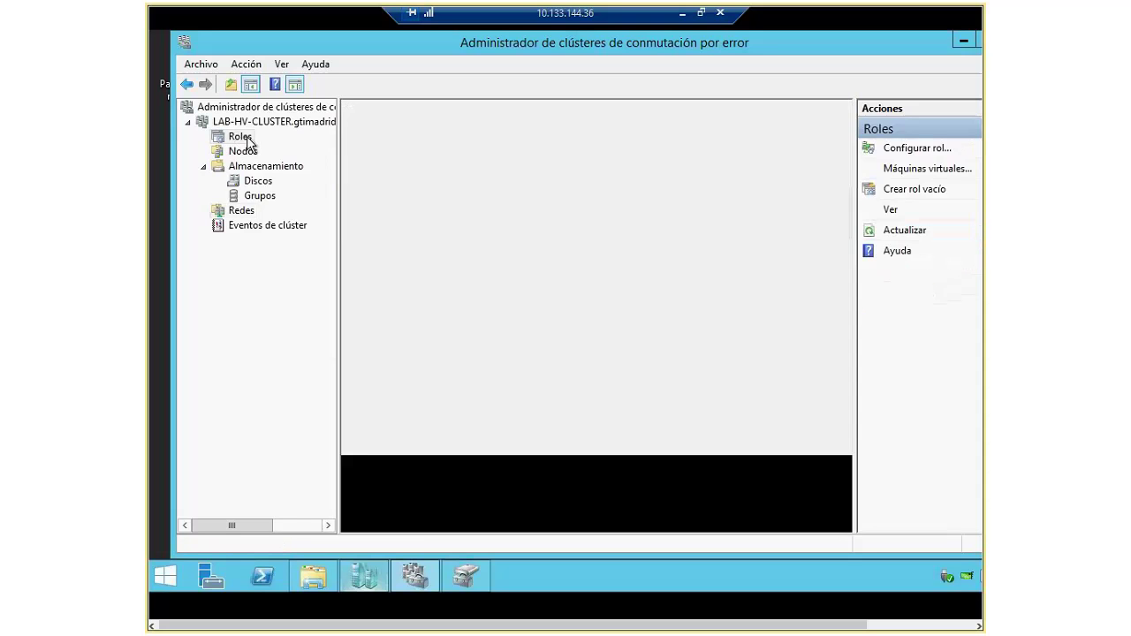
Step: Browse the Roles menu without choosing, collapse Almacenamiento, and select LAB-HV-CLUSTER
right_click(239, 136)
mouse_move(311, 164)
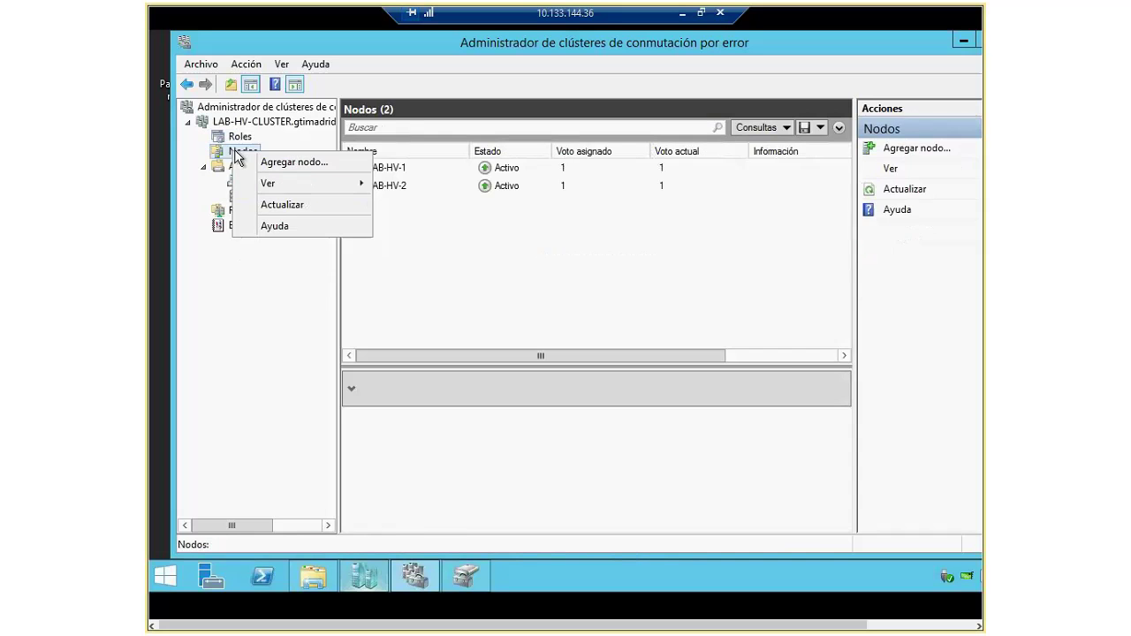
click(235, 137)
right_click(234, 139)
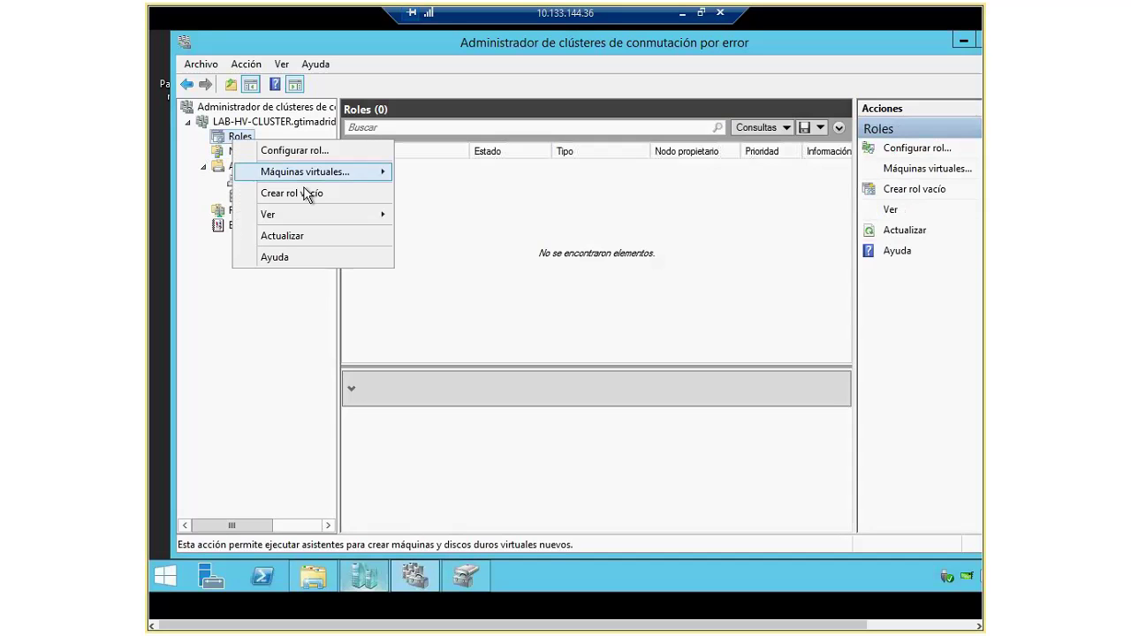
mouse_move(327, 217)
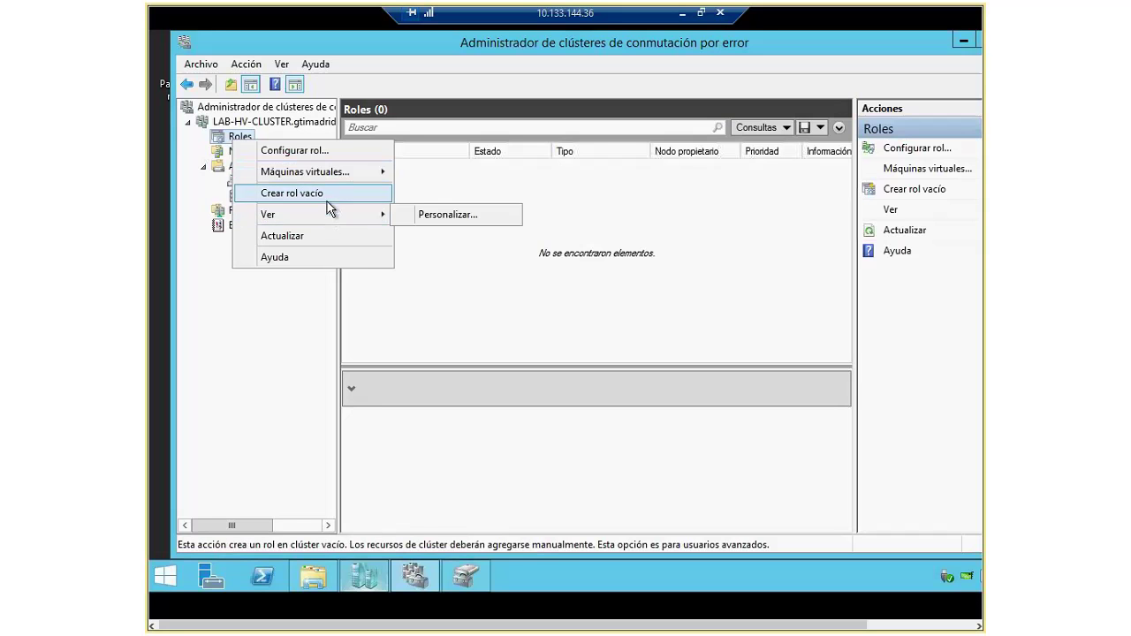
mouse_move(321, 173)
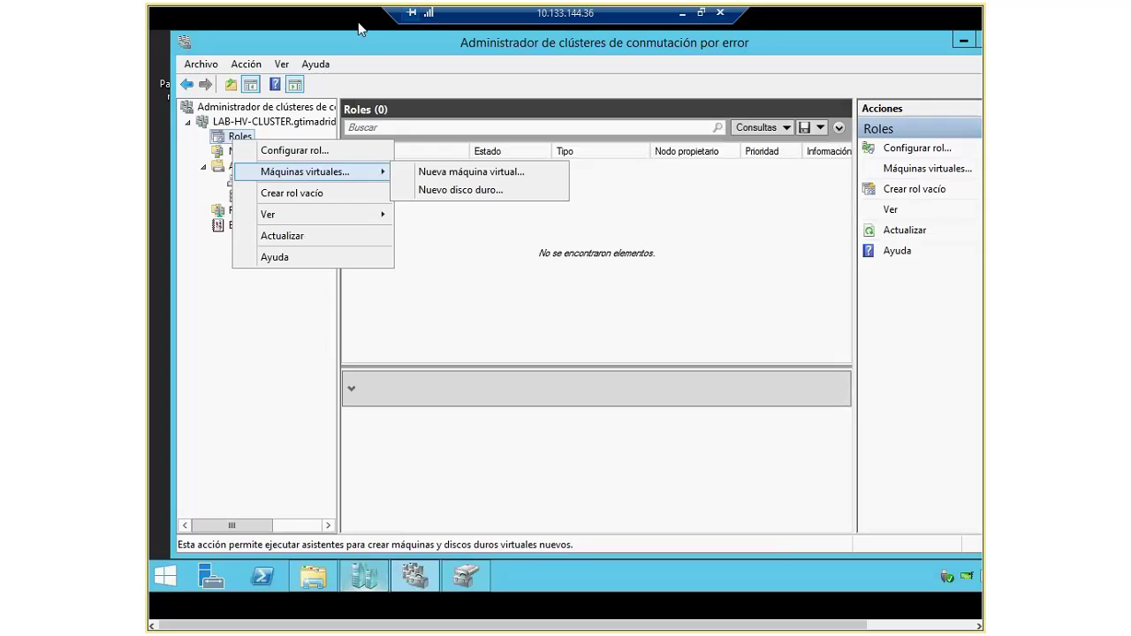
click(309, 269)
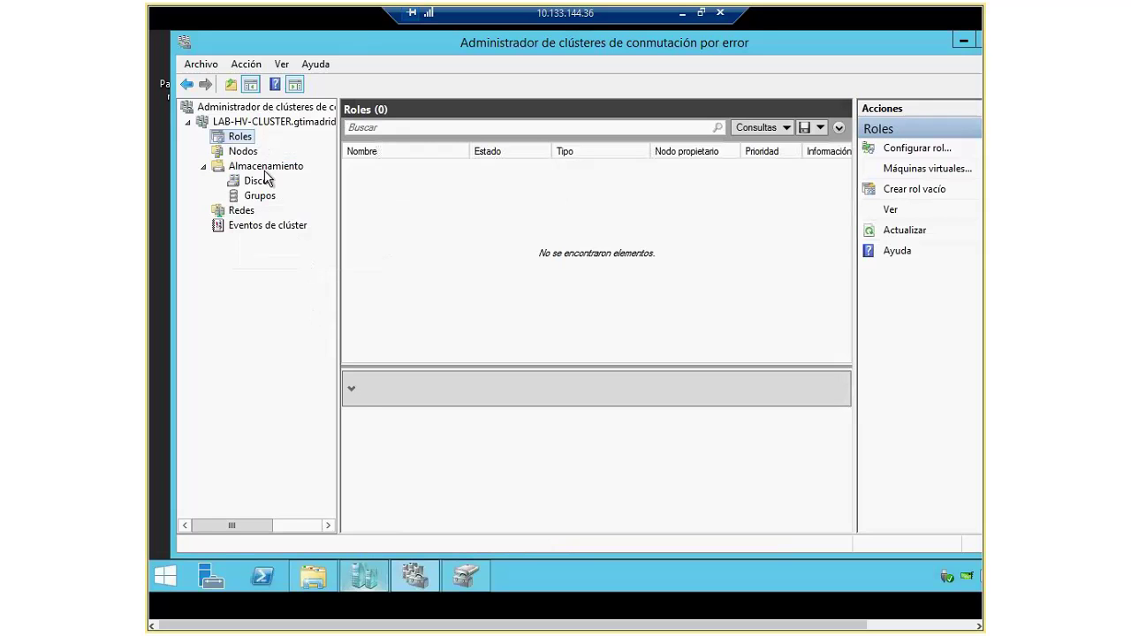
click(204, 166)
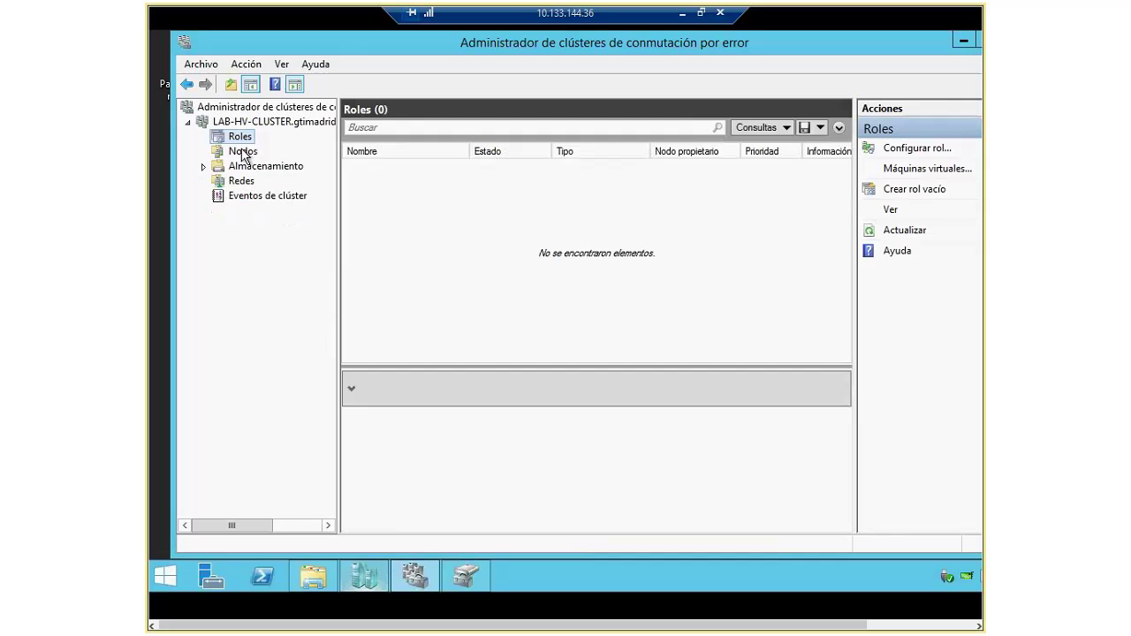
key(Up)
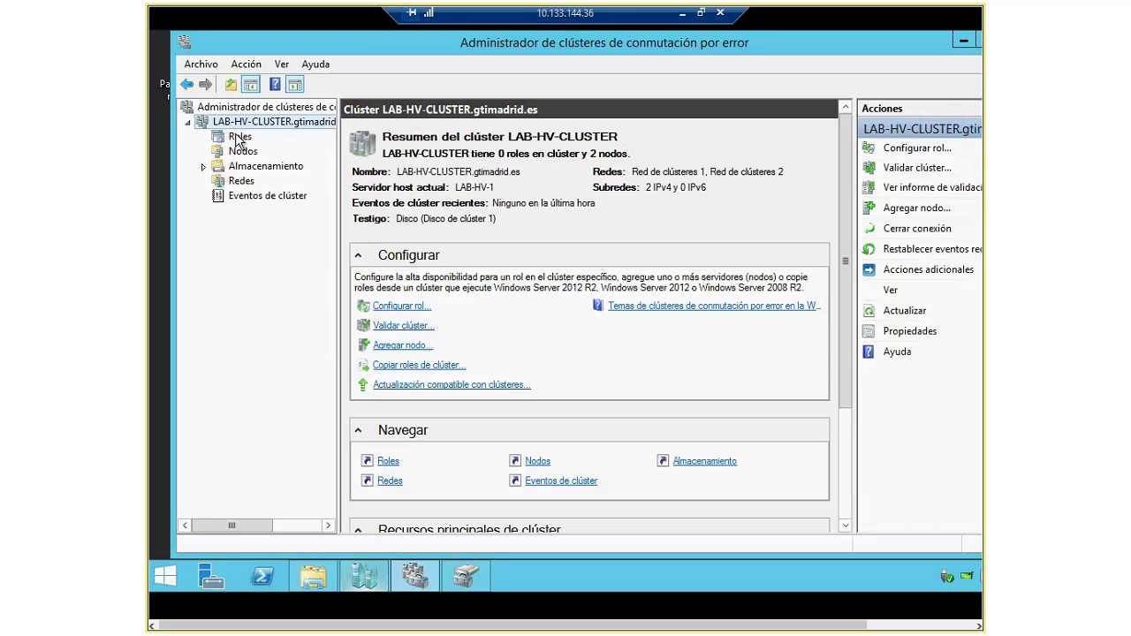
Step: Start the Configure Role wizard with Máquina virtual as the role type
right_click(236, 139)
click(296, 147)
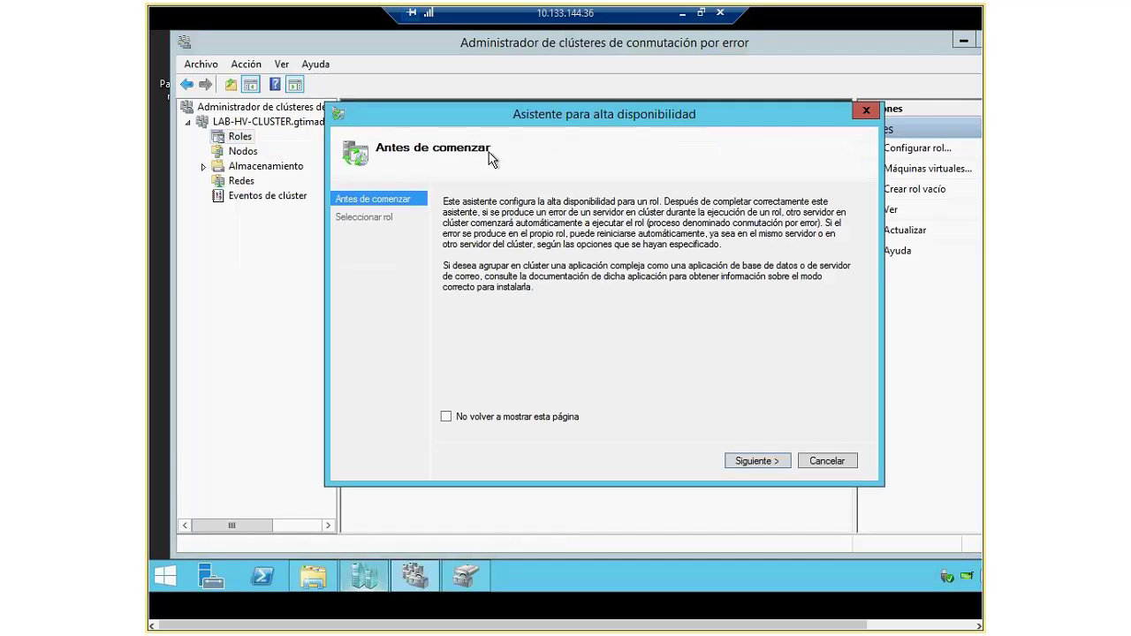
key(Return)
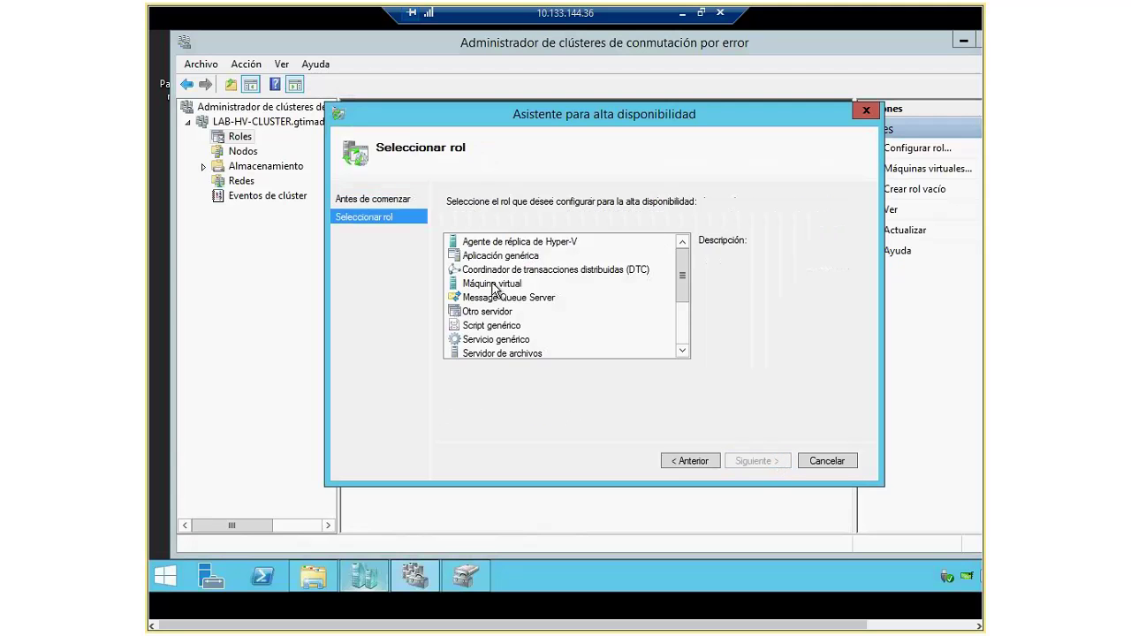
click(492, 285)
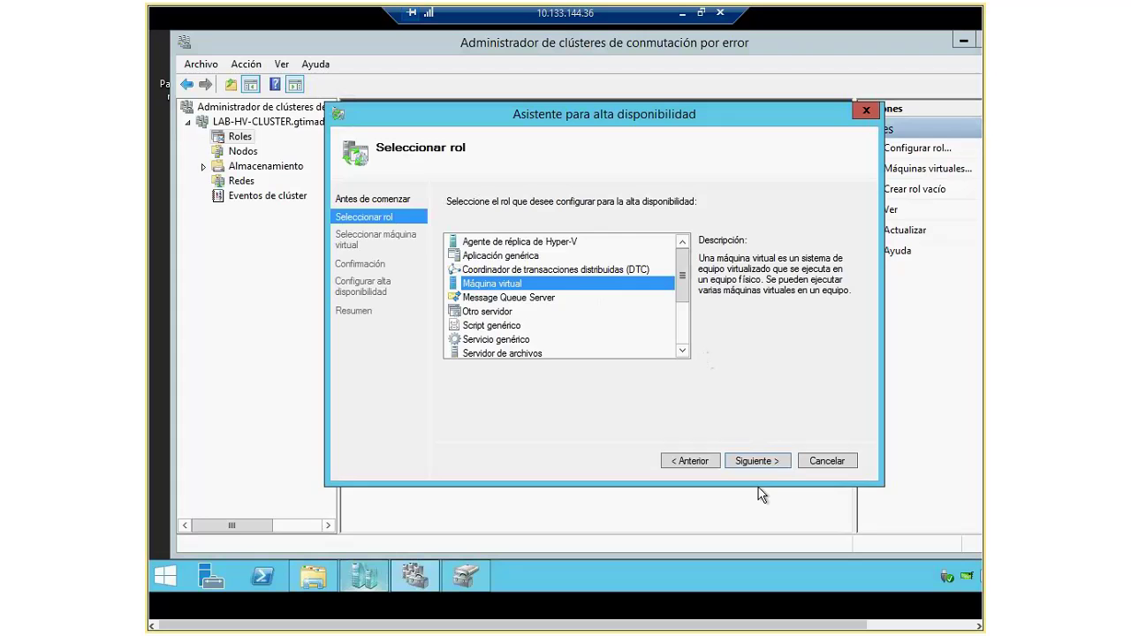
click(758, 460)
Step: Select Freedos, Freedos-new and win8.1 and complete the high-availability wizard
click(450, 244)
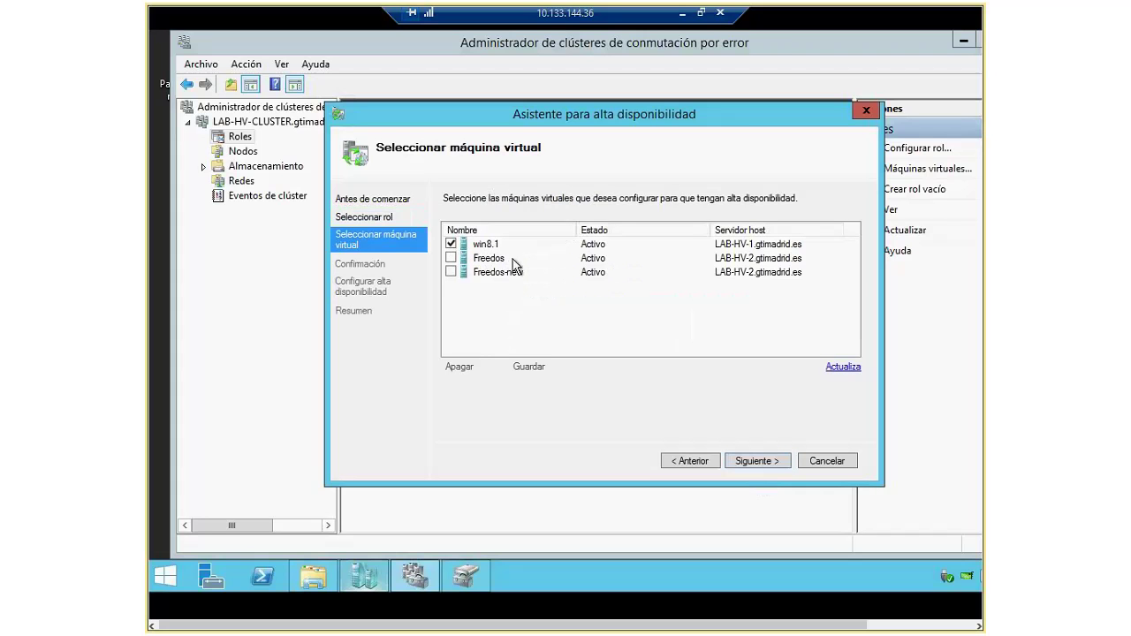
click(451, 258)
click(451, 244)
click(451, 272)
click(451, 244)
click(765, 463)
click(756, 463)
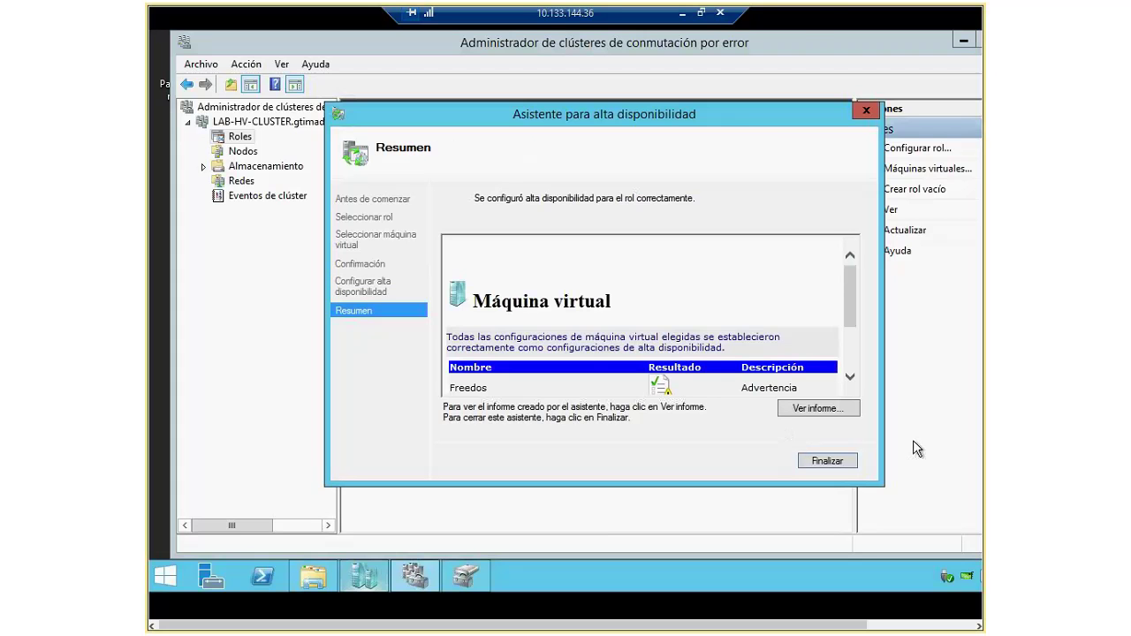
click(844, 466)
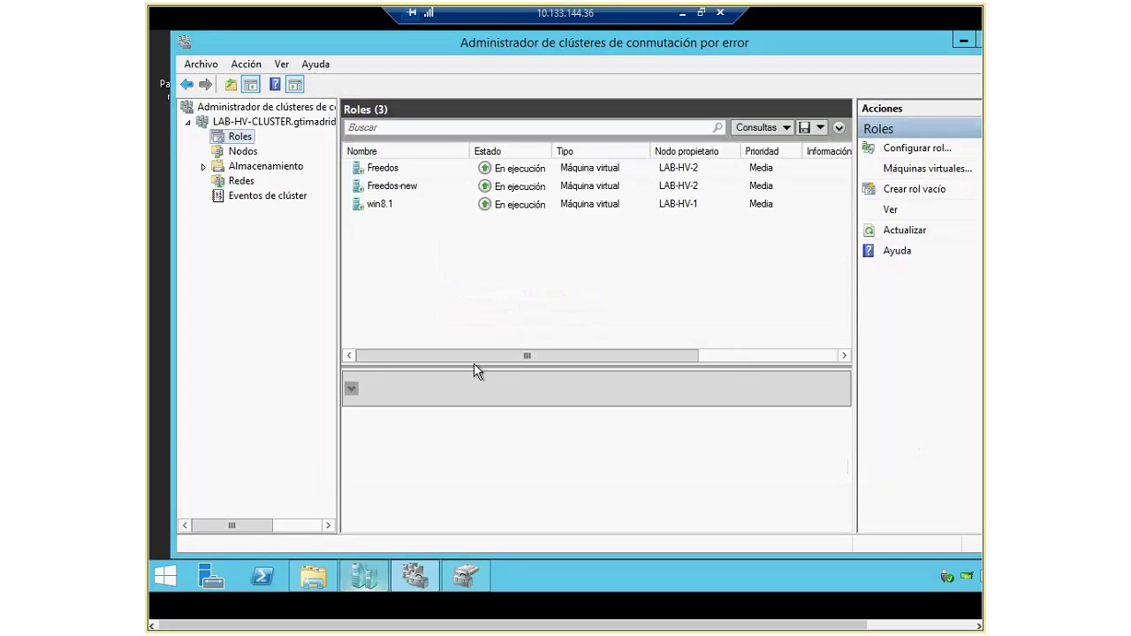
Step: Open the Move Virtual Machine Storage dialog for the Freedos role
click(374, 170)
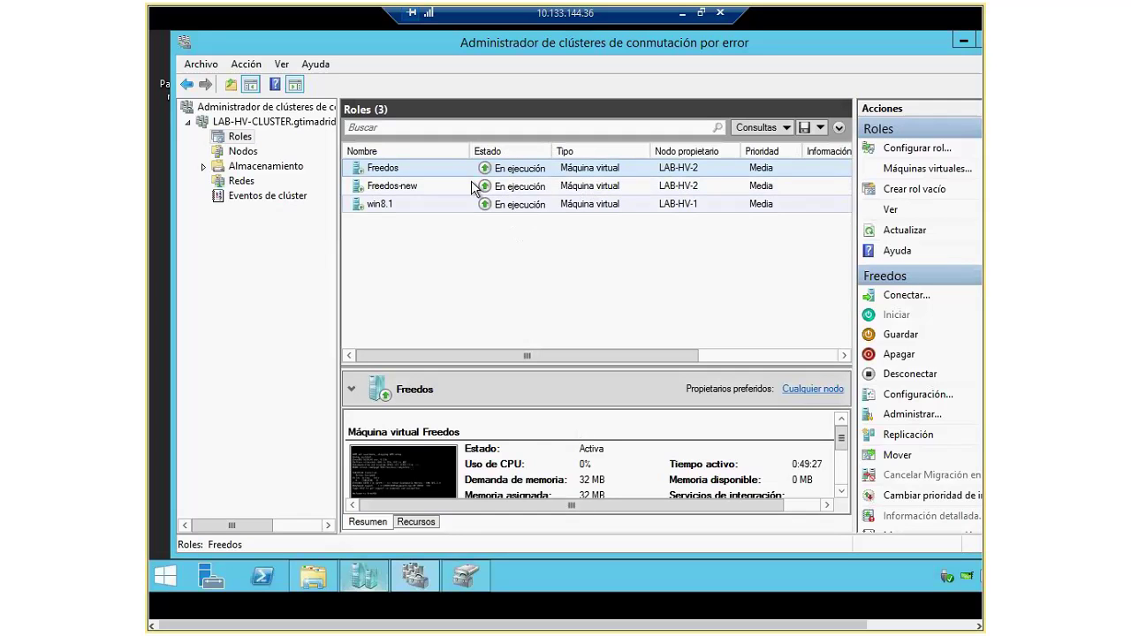
right_click(374, 168)
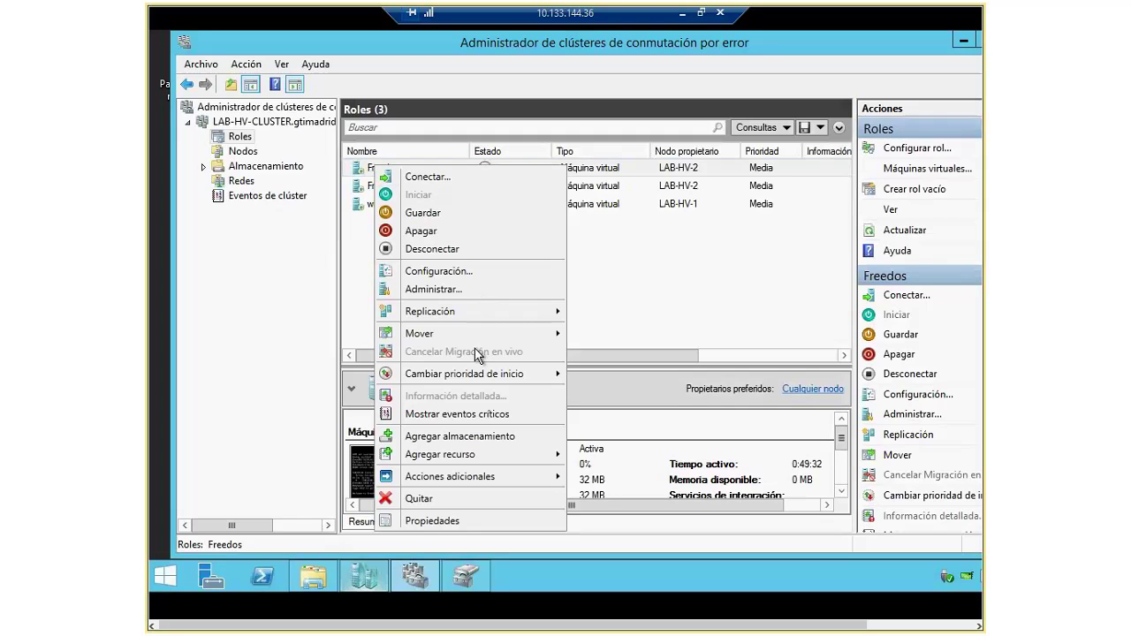
mouse_move(481, 333)
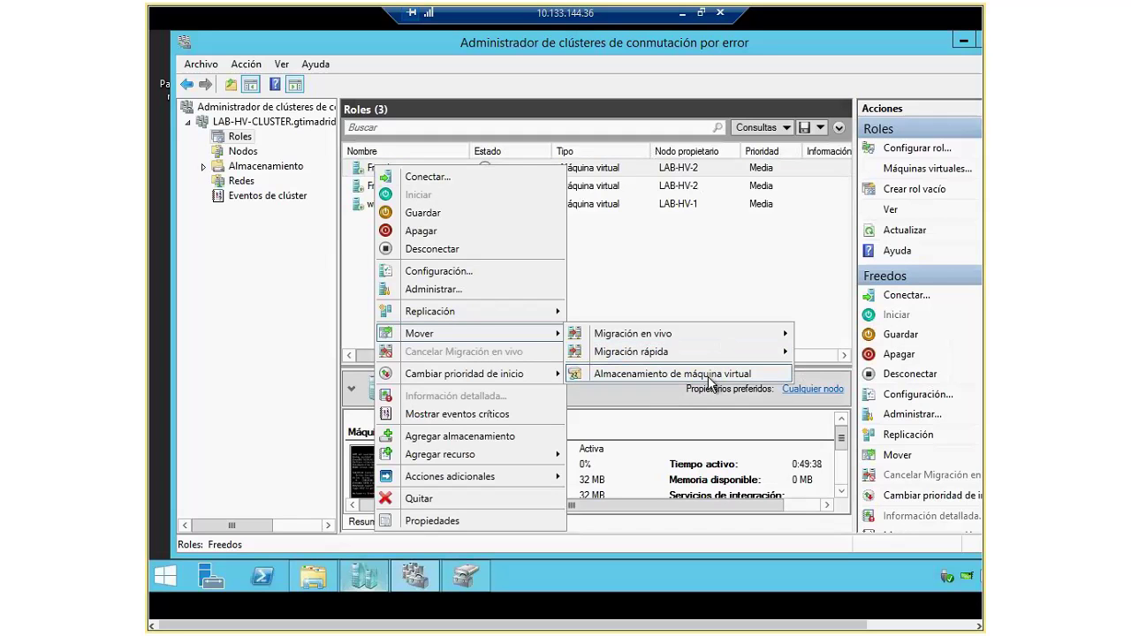
click(713, 381)
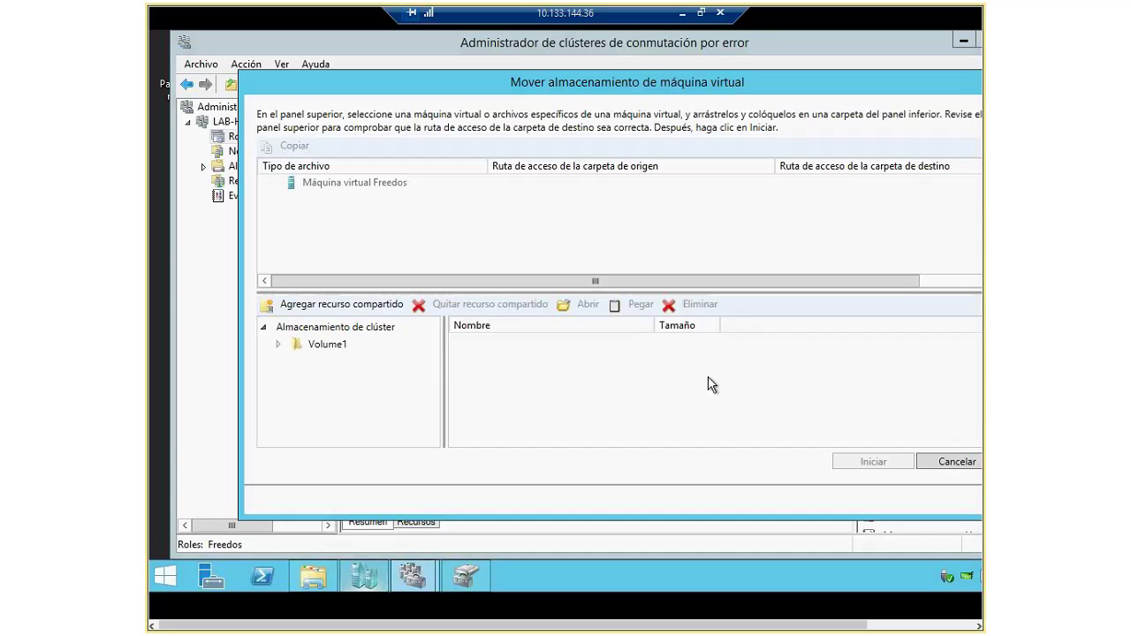
Step: Select the Freedos VM, try dropping it onto Volume1, then bring up File Explorer
click(316, 186)
drag(305, 190, 338, 336)
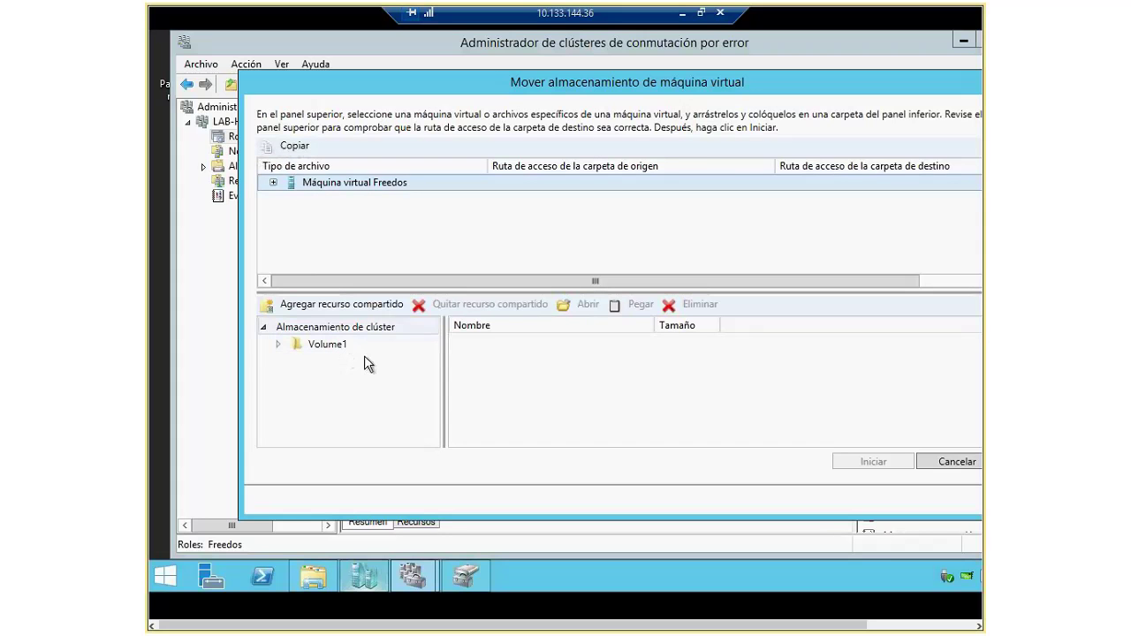
click(329, 579)
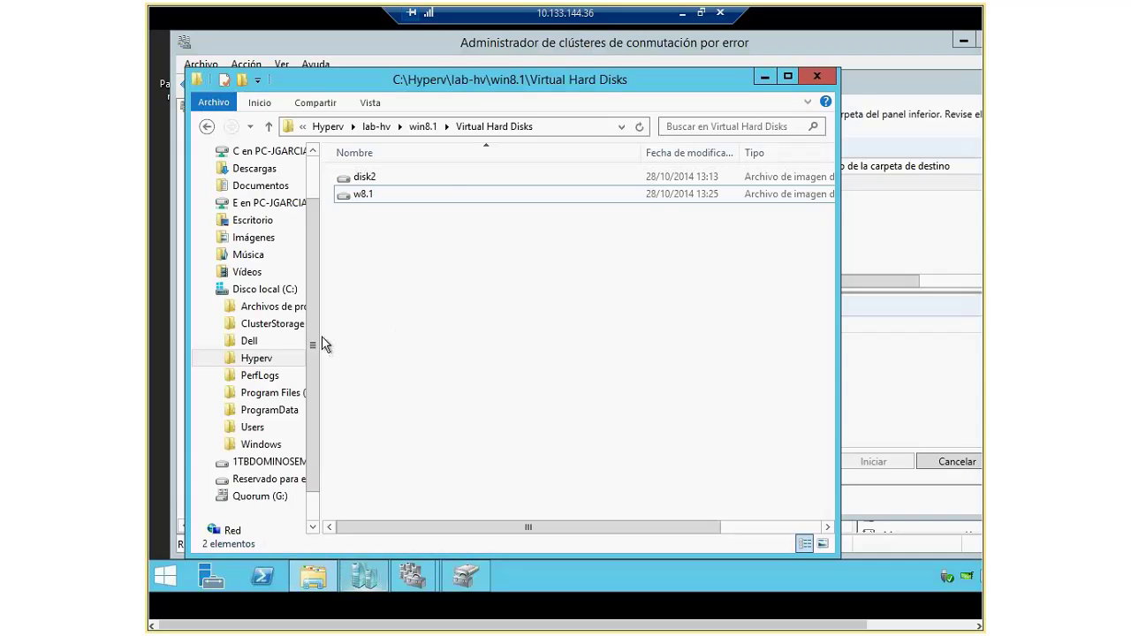
Step: Browse to C:\ClusterStorage\Volume1 and create a new folder named freedos
drag(324, 342, 432, 320)
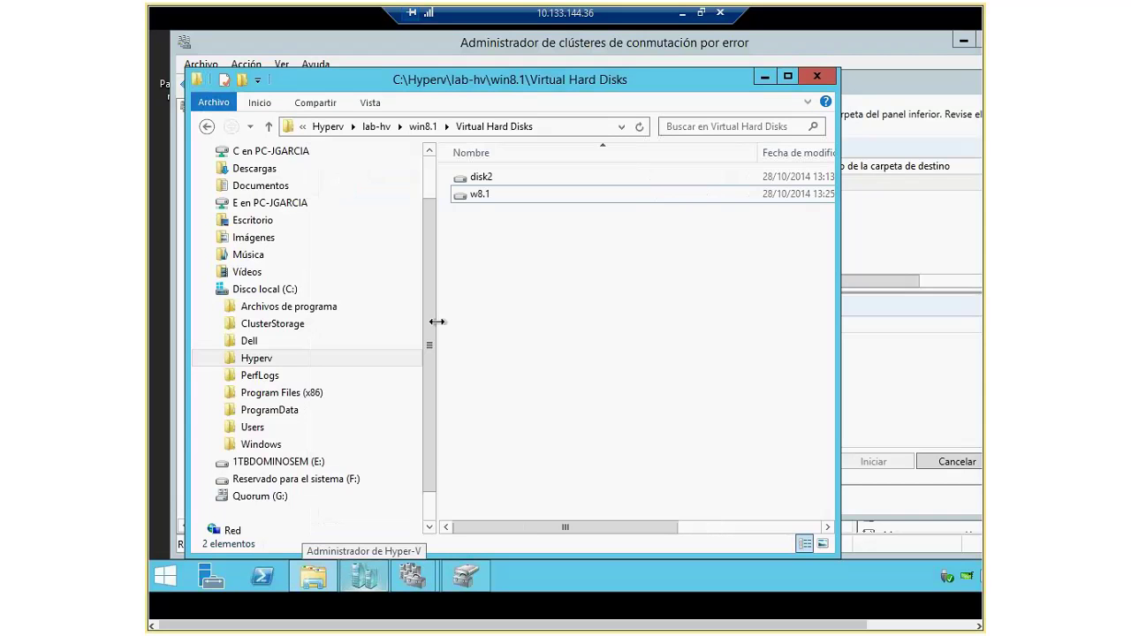
click(256, 289)
double_click(494, 196)
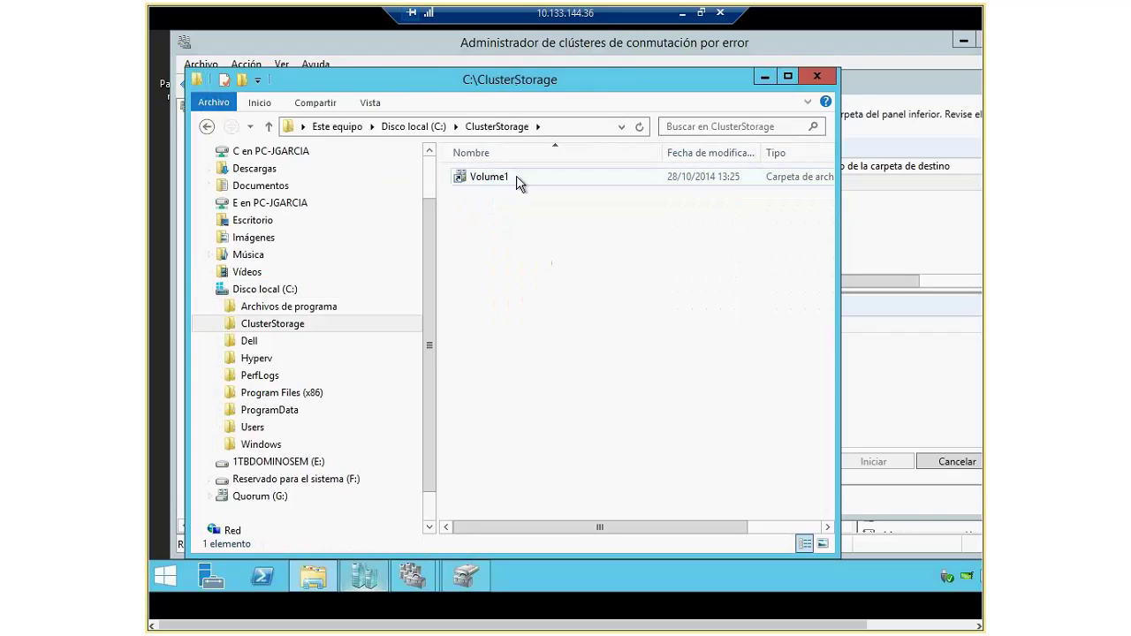
double_click(491, 177)
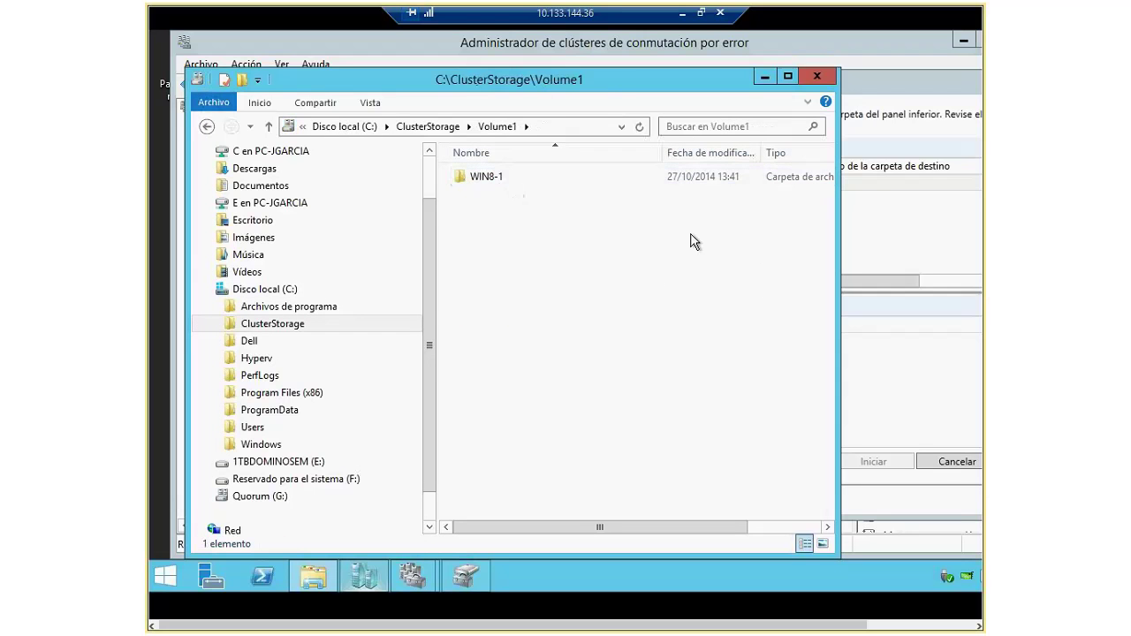
click(482, 180)
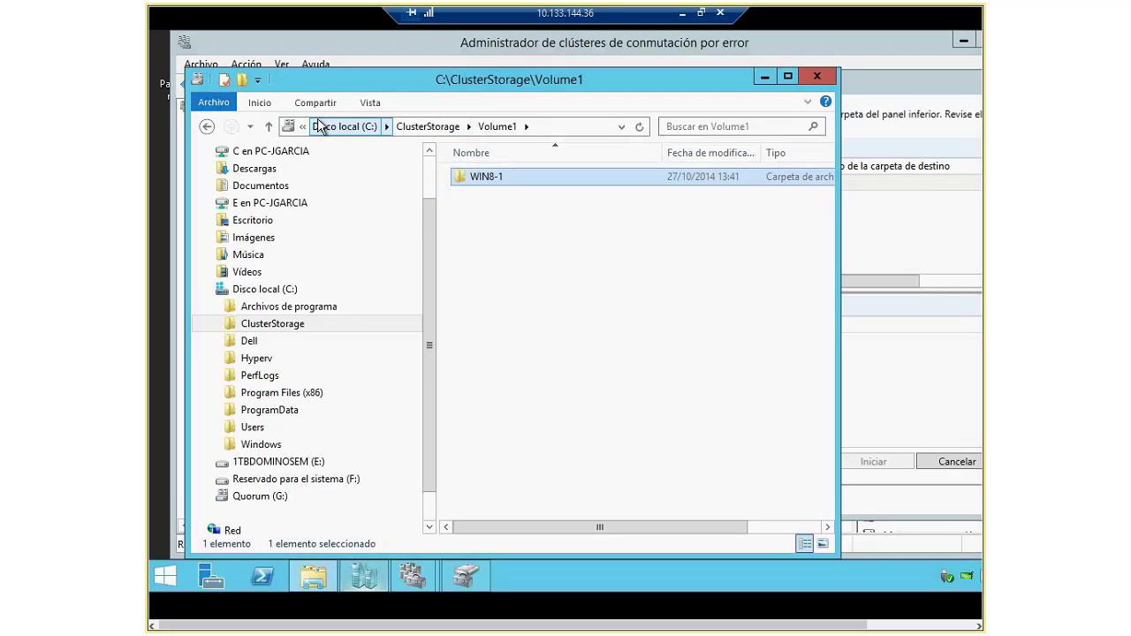
right_click(506, 217)
mouse_move(597, 385)
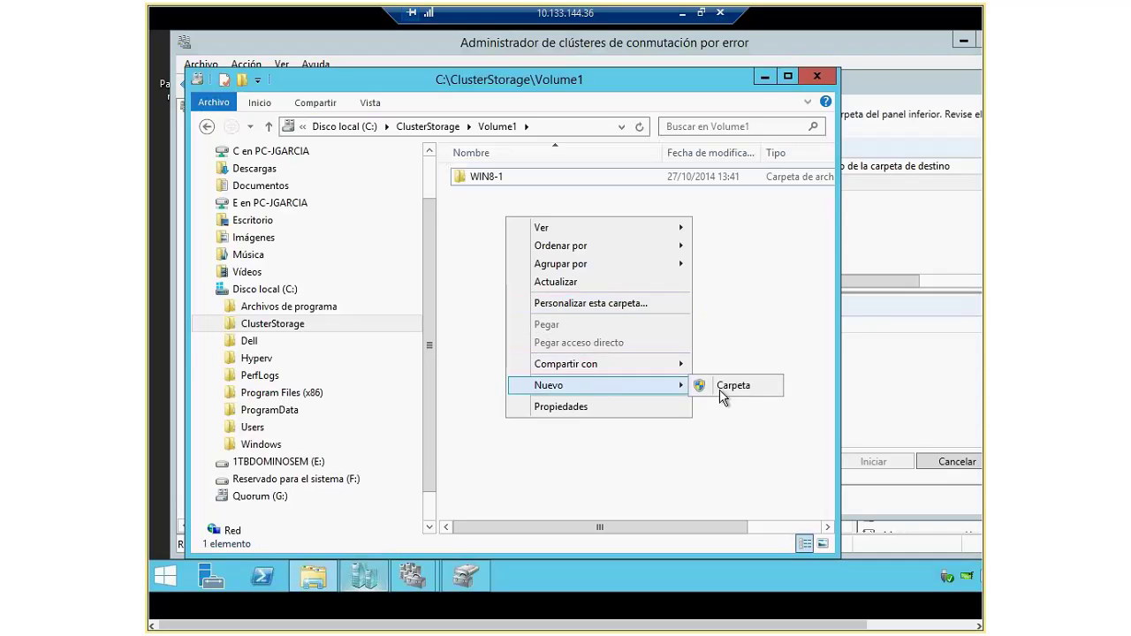
click(721, 389)
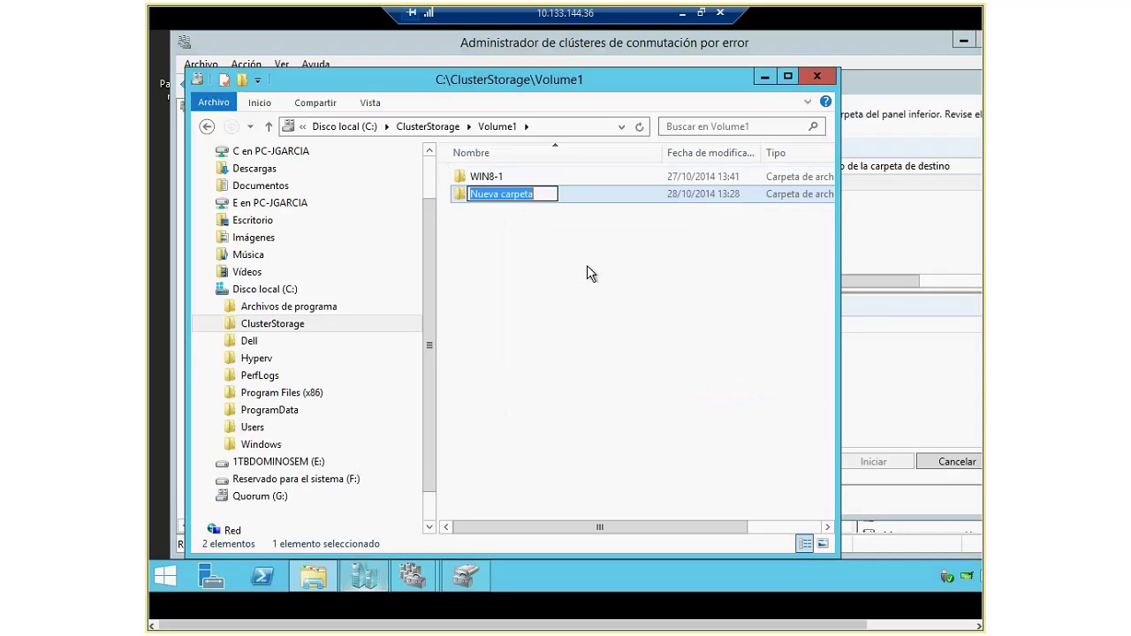
text(freedos)
key(Return)
Step: Create a second folder named freedos-new in Volume1 and close File Explorer
right_click(587, 265)
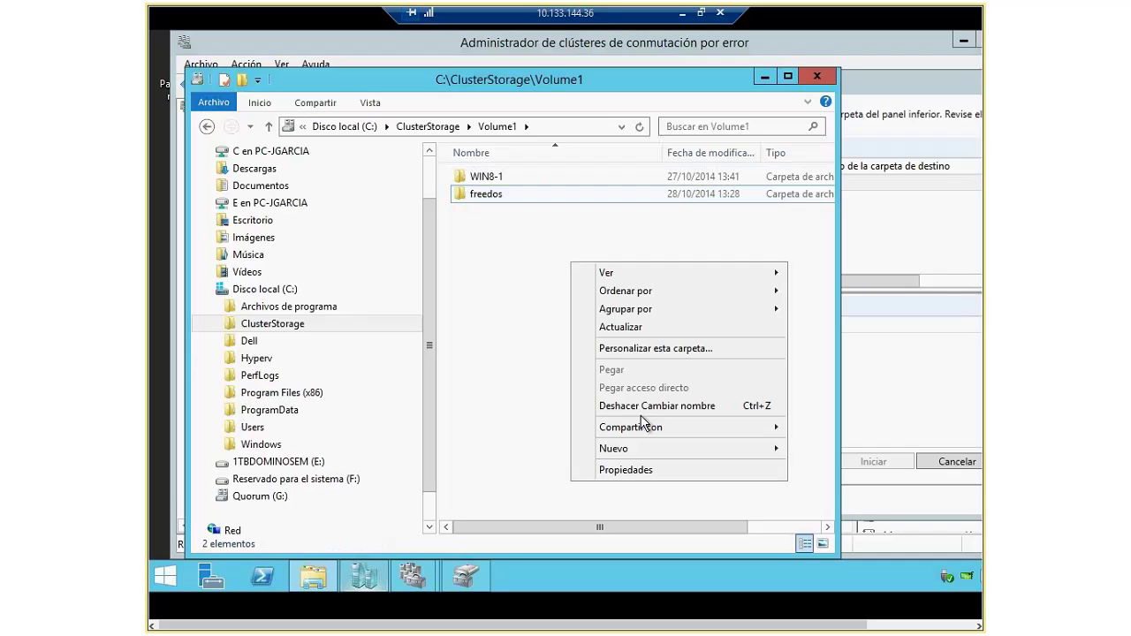
mouse_move(656, 447)
click(797, 449)
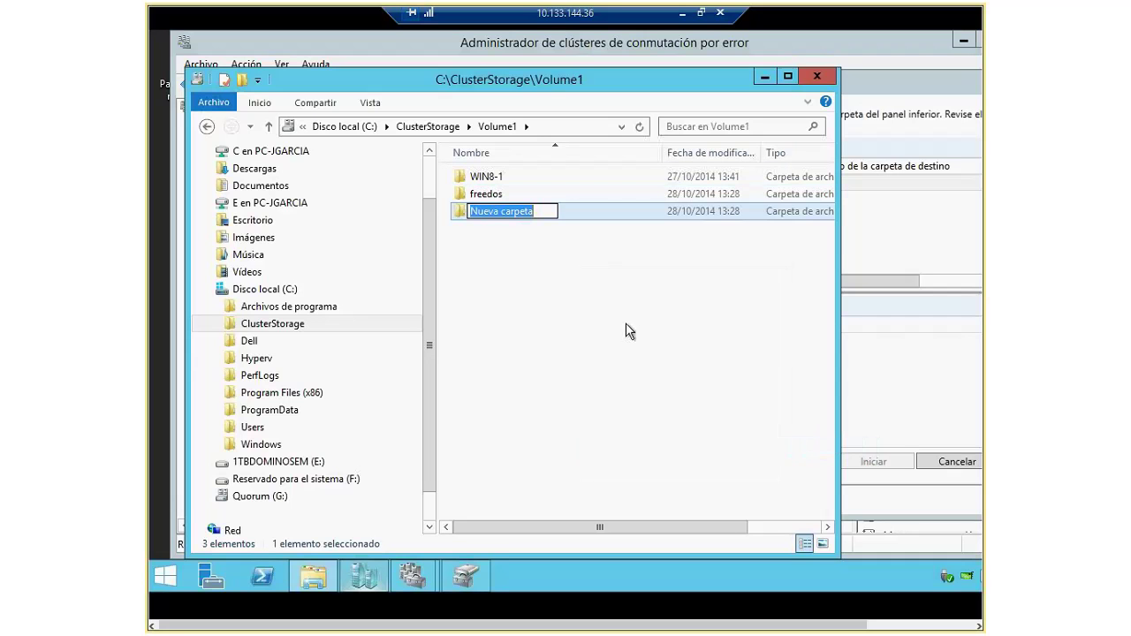
text(fred)
text(dos)
key(BackSpace)
key(BackSpace)
key(BackSpace)
key(BackSpace)
text(edos-)
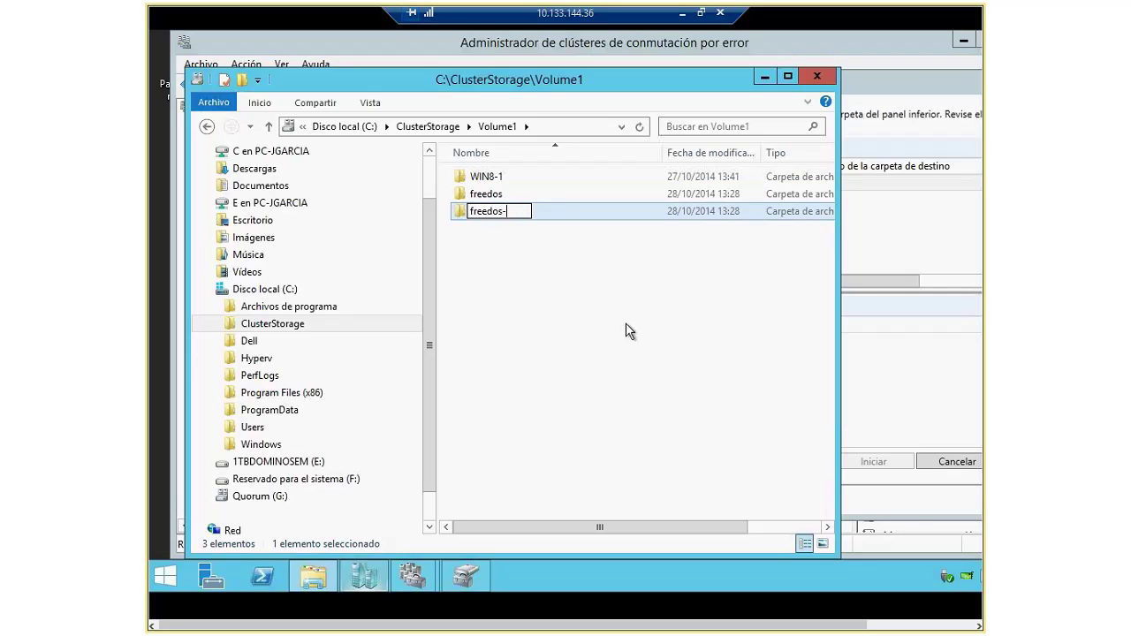
text(new)
key(Return)
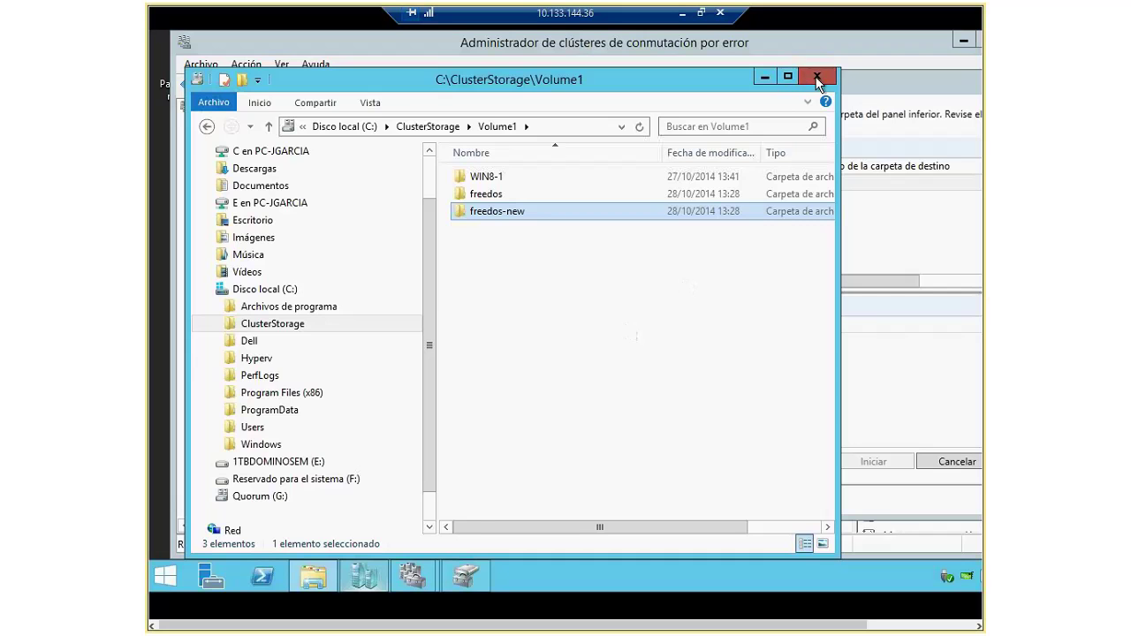
click(816, 79)
Step: Drag all of Máquina virtual Freedos's files onto Volume1's freedos folder and start the move with Iniciar
click(309, 344)
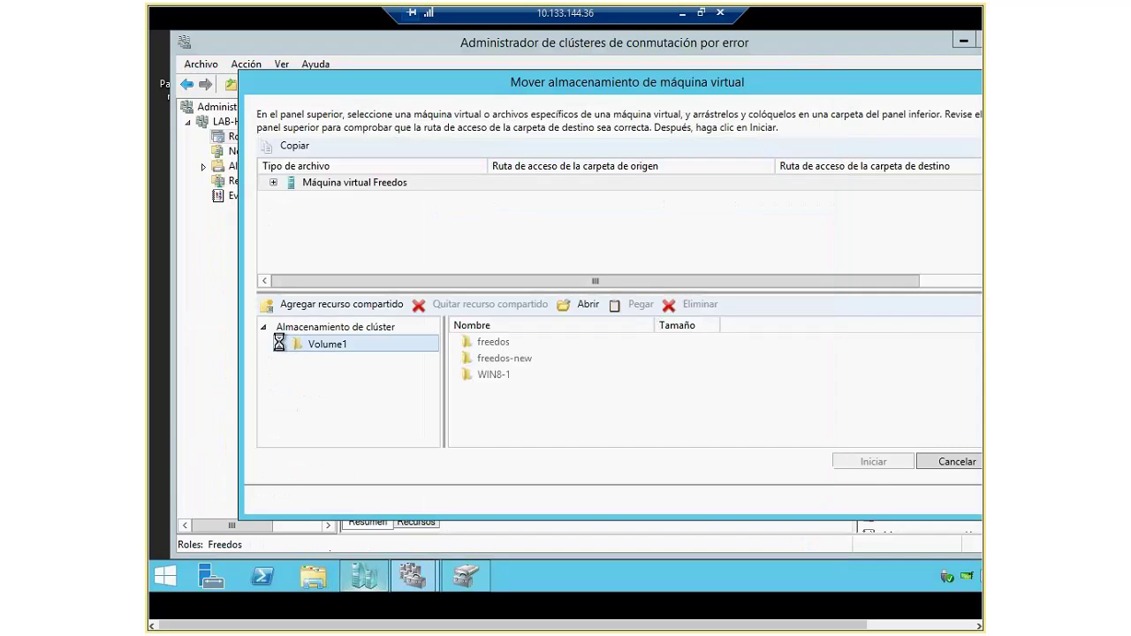
click(280, 344)
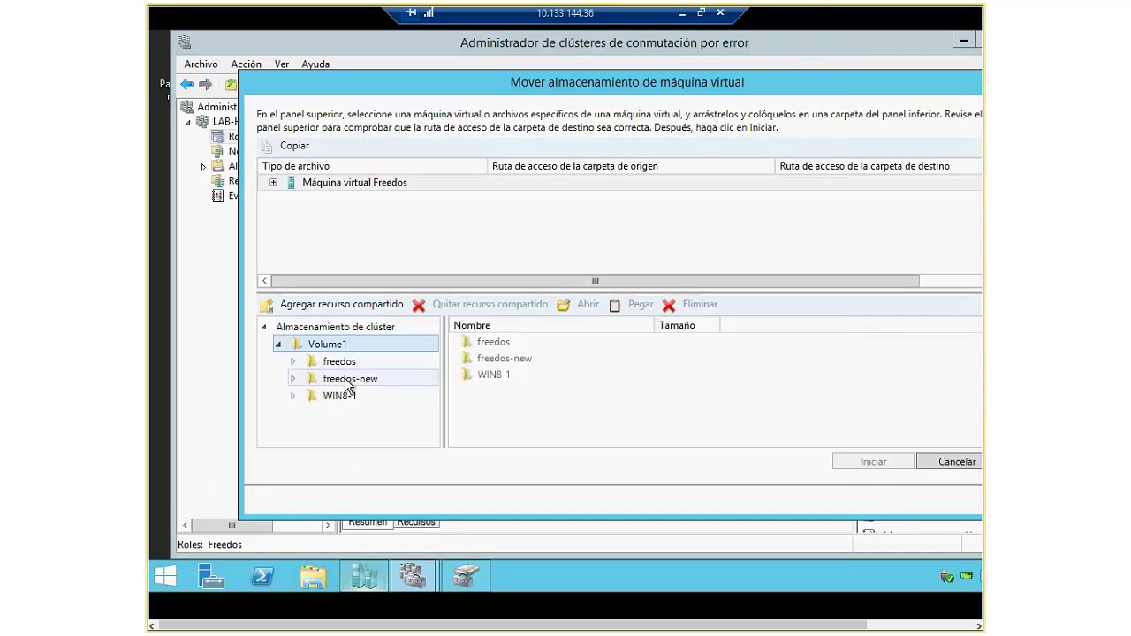
click(273, 182)
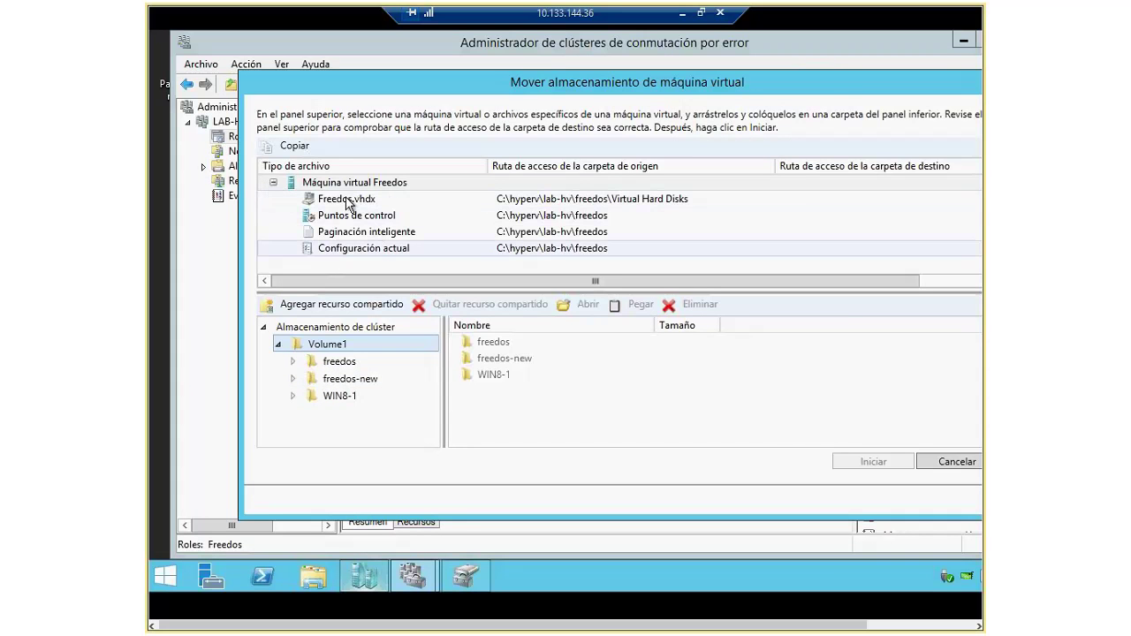
drag(328, 184, 315, 353)
click(334, 362)
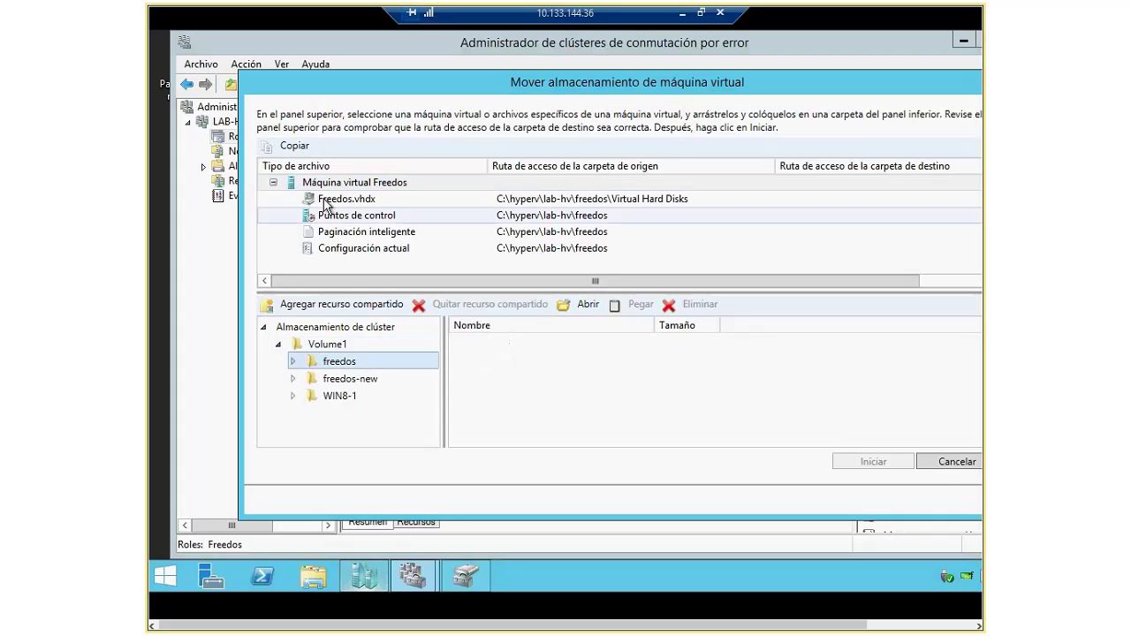
drag(324, 182, 471, 357)
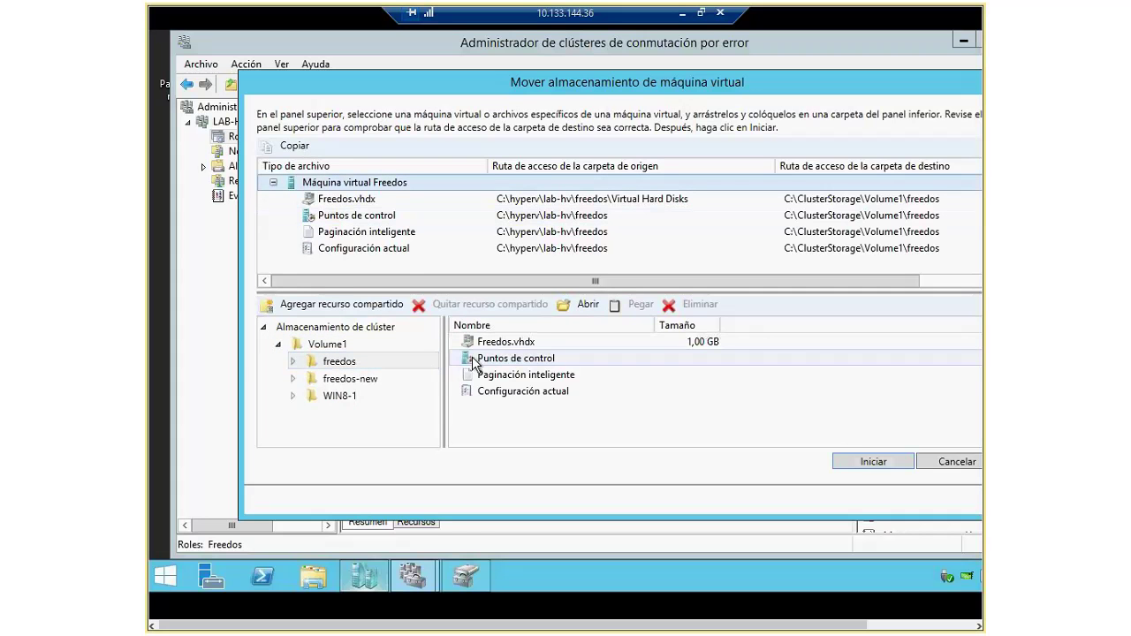
click(873, 465)
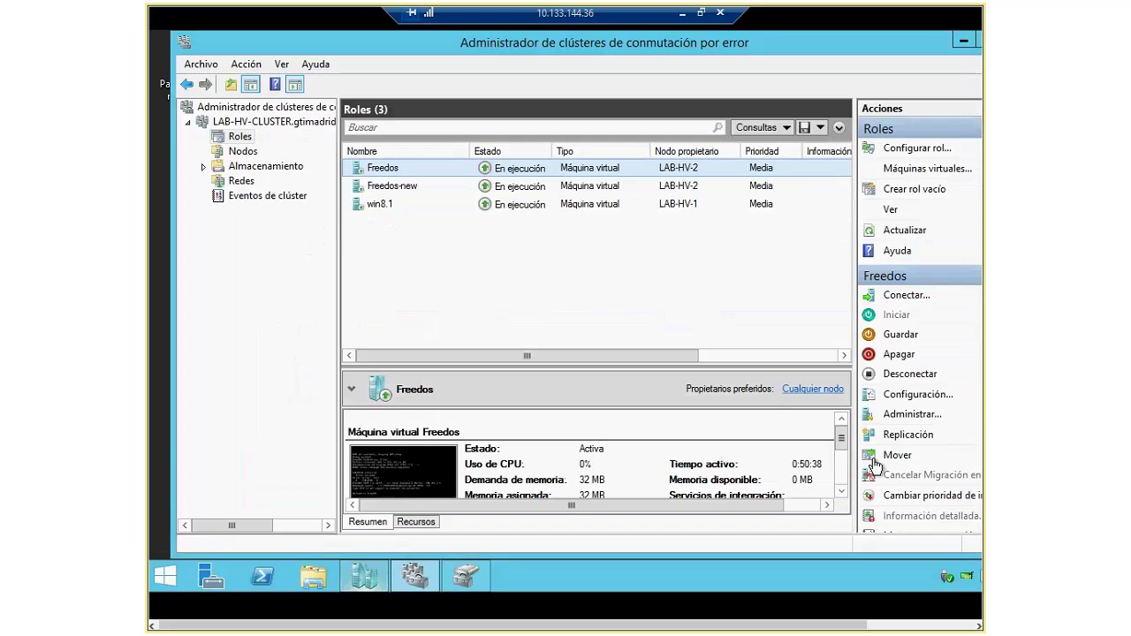
Step: Check the Freedos role's migration status in the Información column, then restore the remote session window
drag(669, 355, 808, 355)
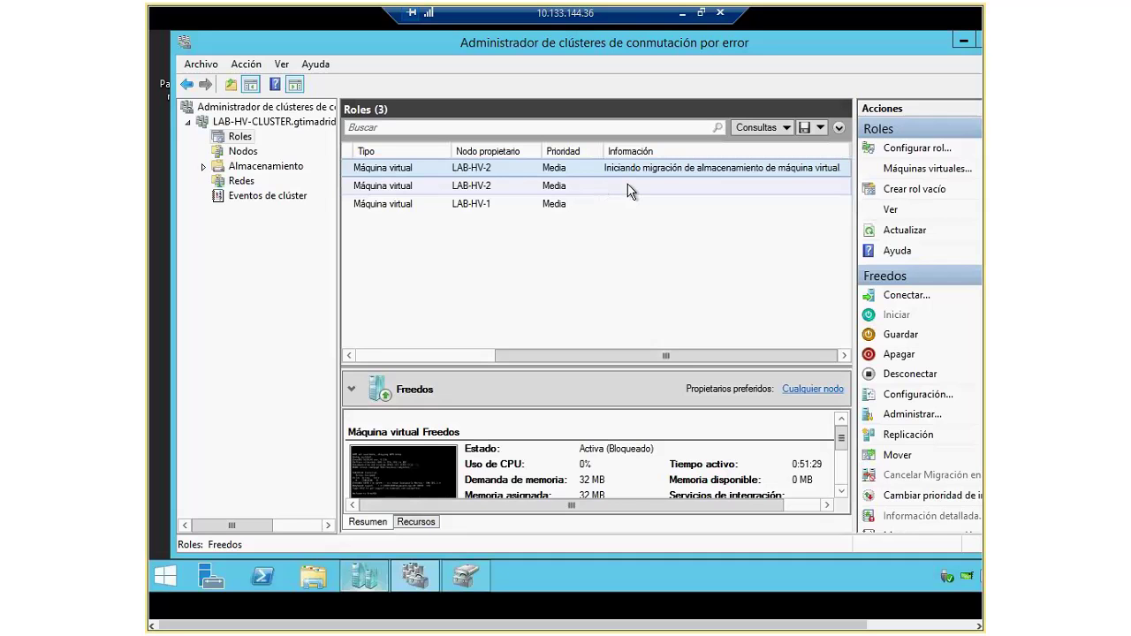
right_click(627, 175)
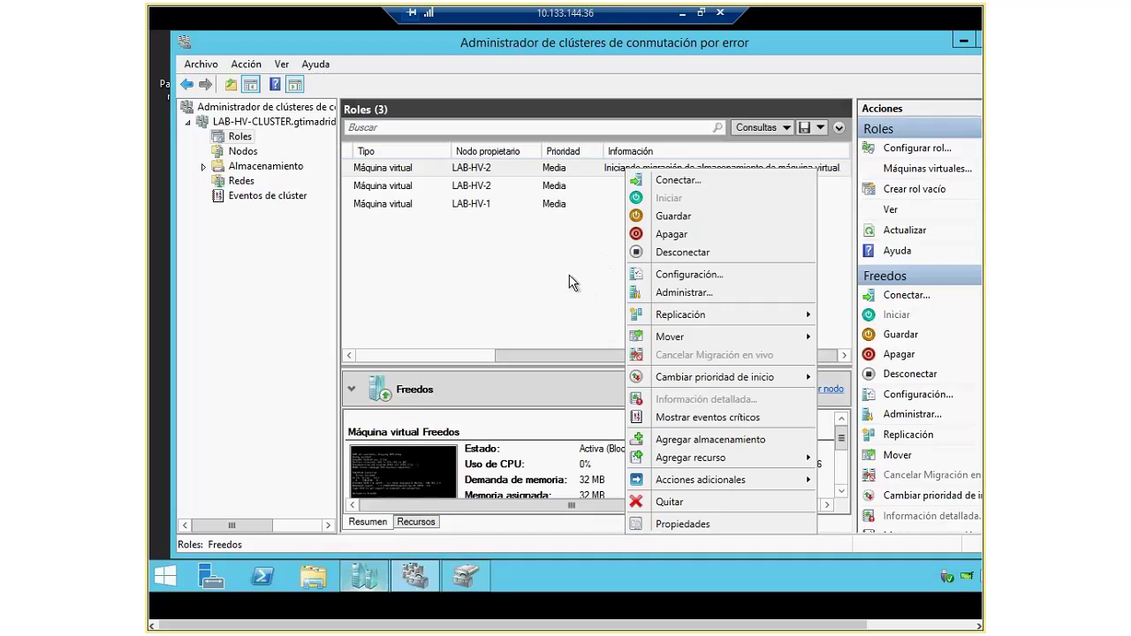
click(649, 557)
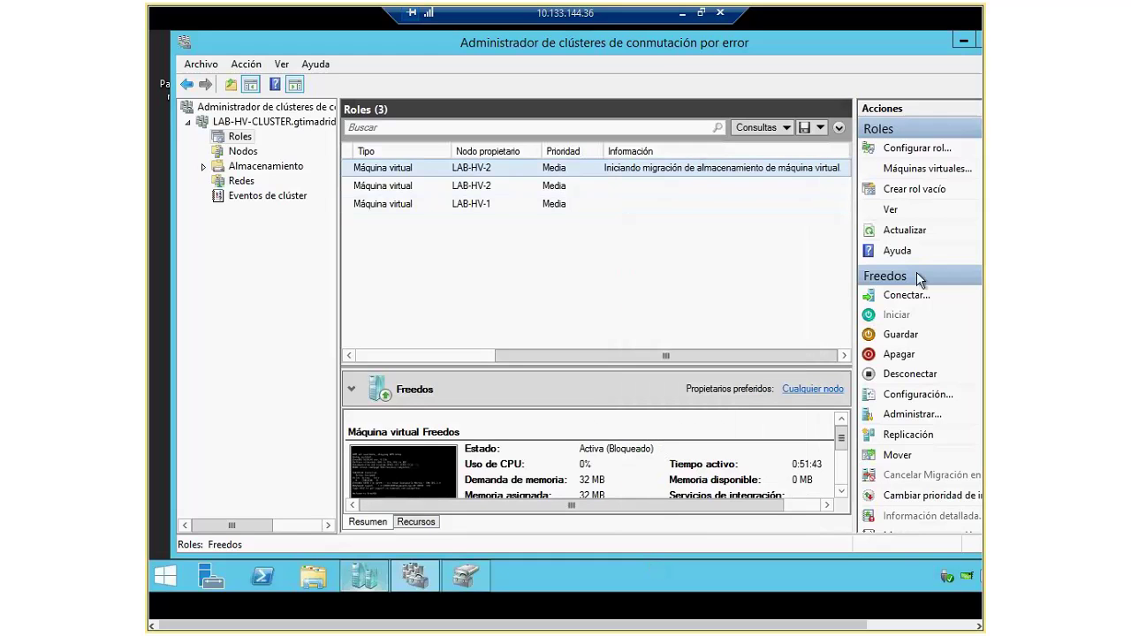
click(701, 12)
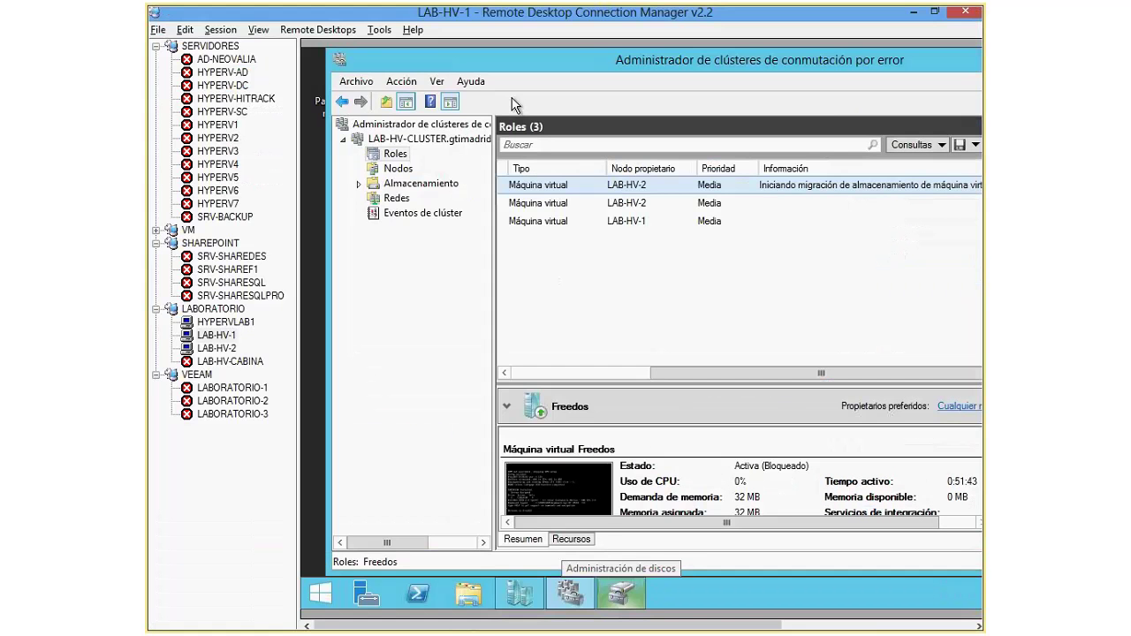
Step: On LAB-HV-2, view Freedos's storage migration progress (62%) in Hyper-V Manager's Estado column
key(Down)
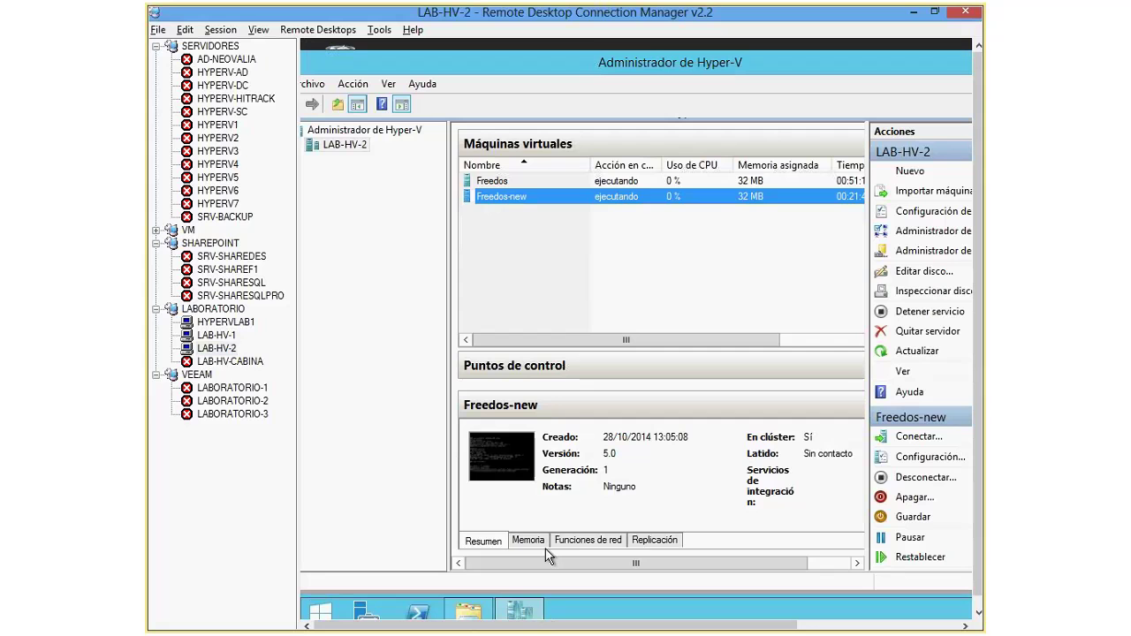
click(494, 181)
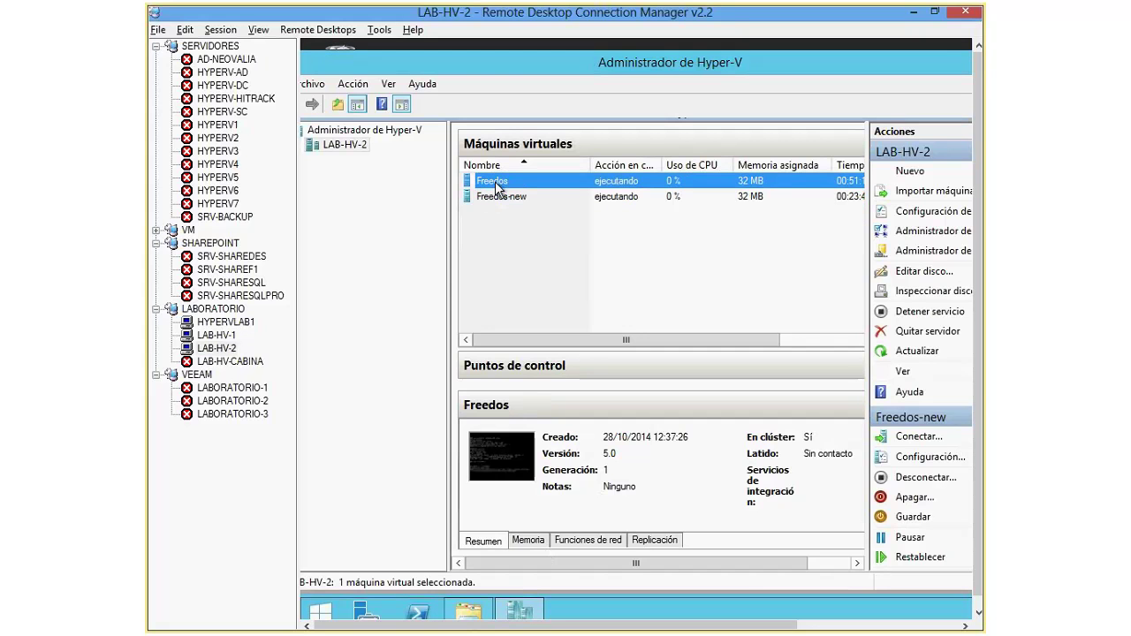
scroll(747, 164, right, 3)
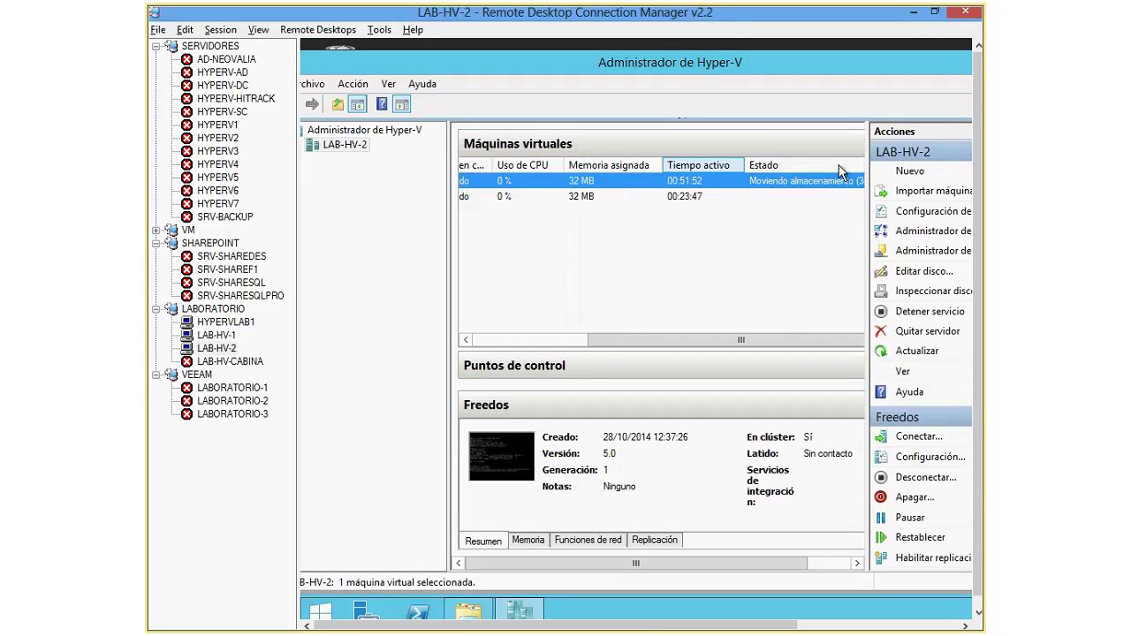
click(220, 29)
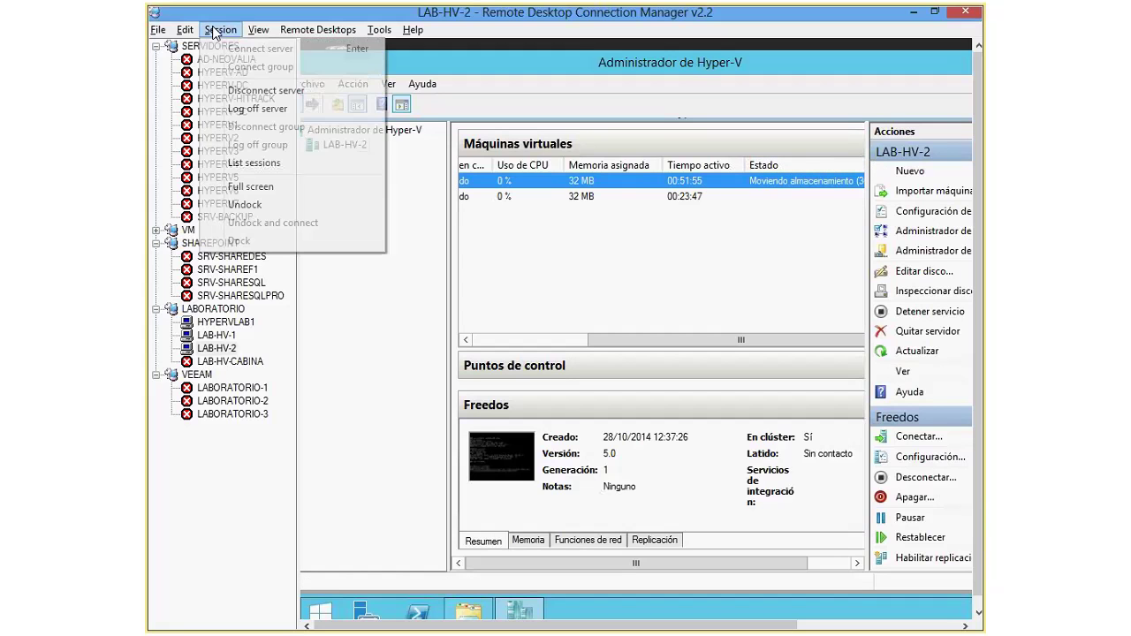
click(263, 186)
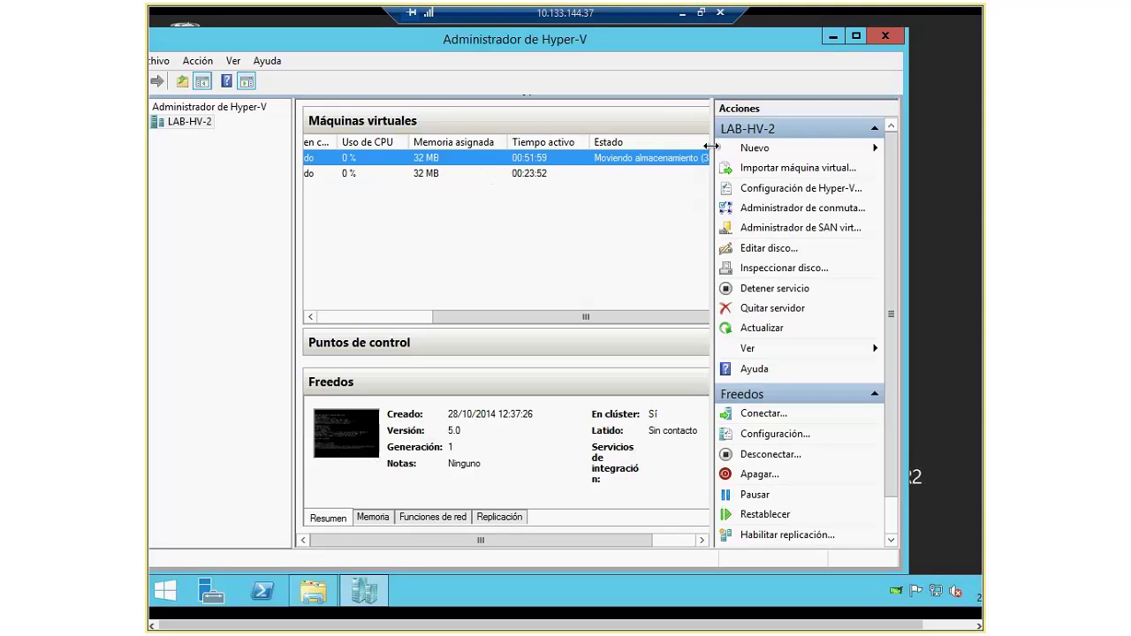
drag(711, 146, 771, 148)
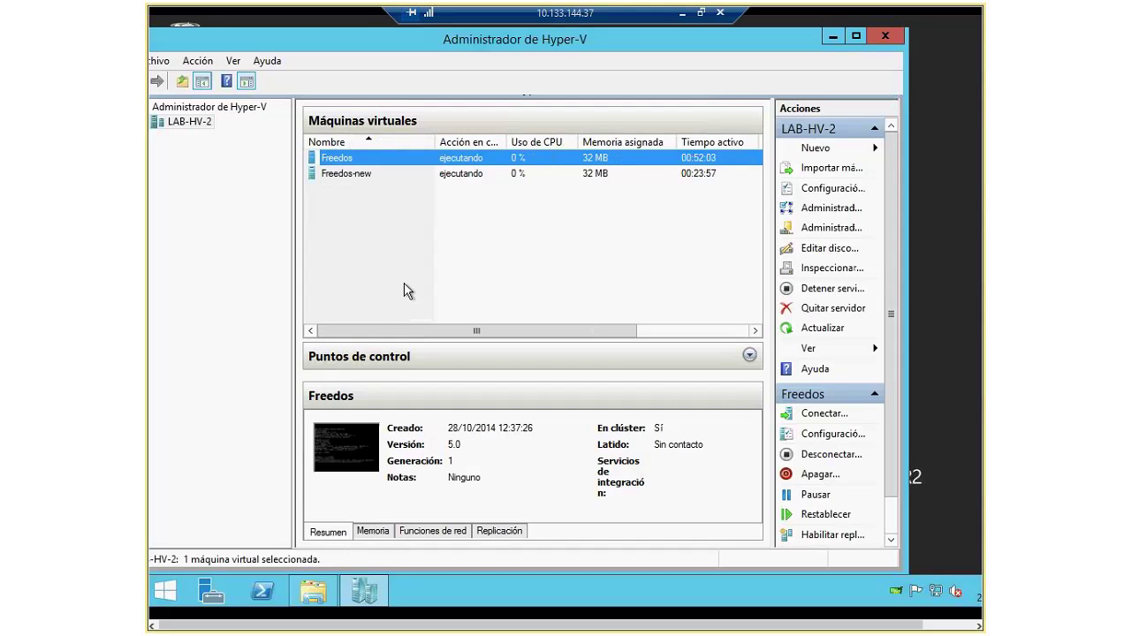
drag(510, 333, 723, 345)
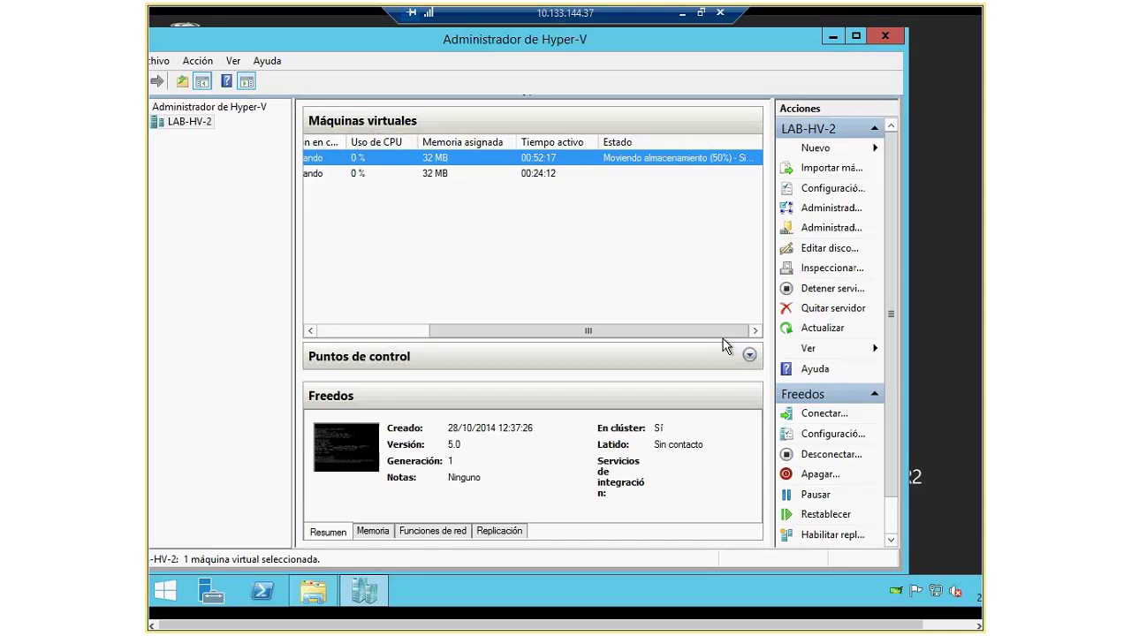
click(396, 177)
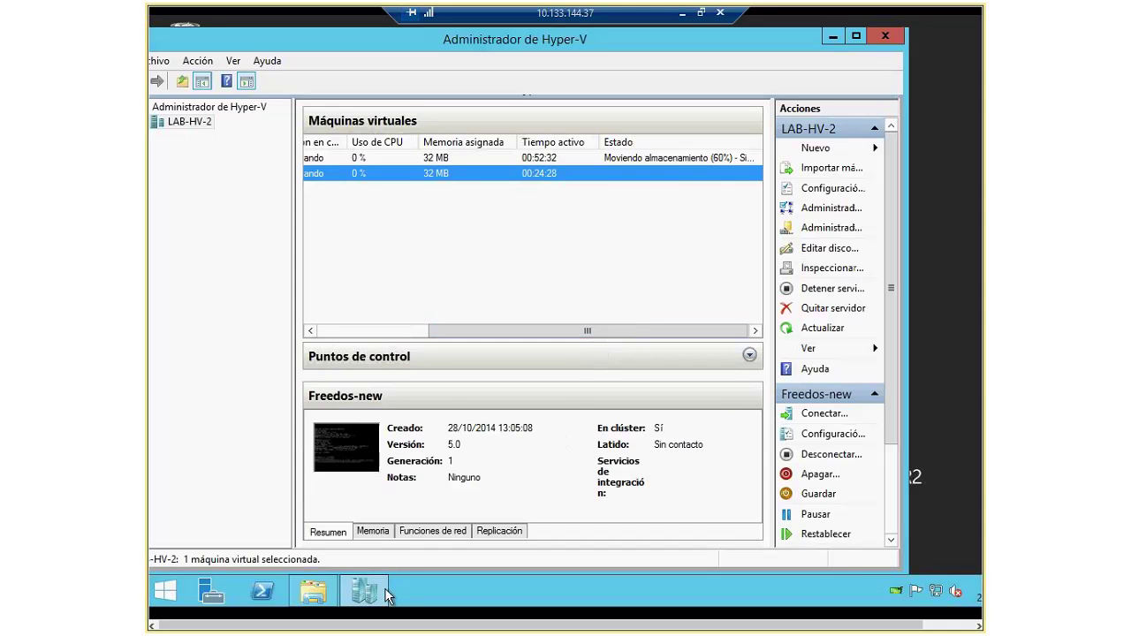
click(701, 12)
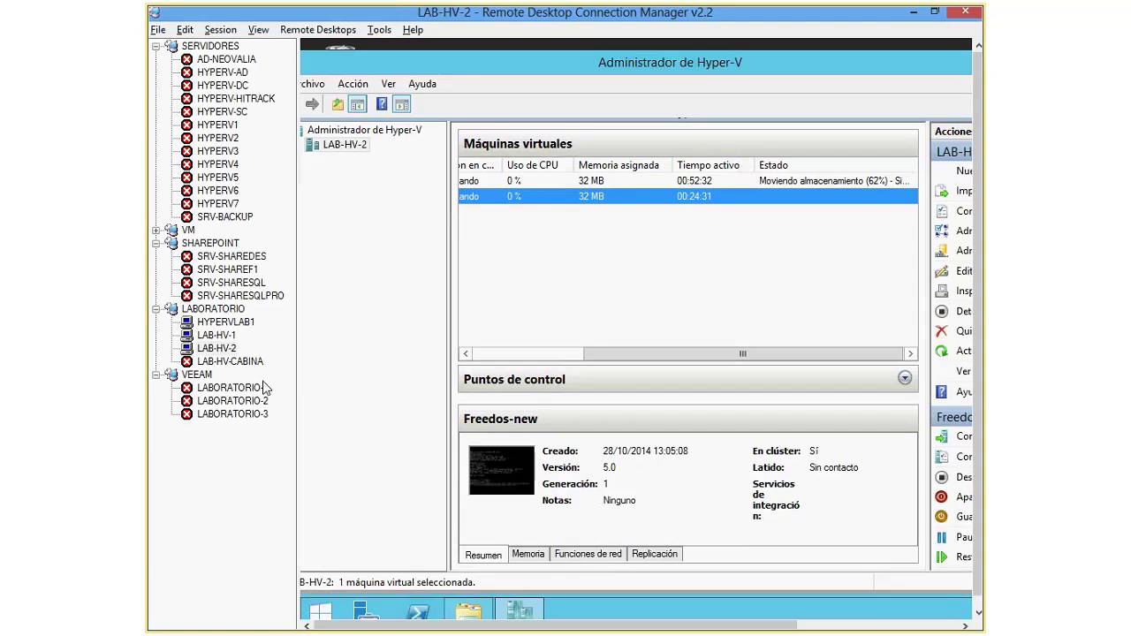
Step: Switch to LAB-HV-1 and bring up the actions for the Freedos-new cluster role
click(217, 335)
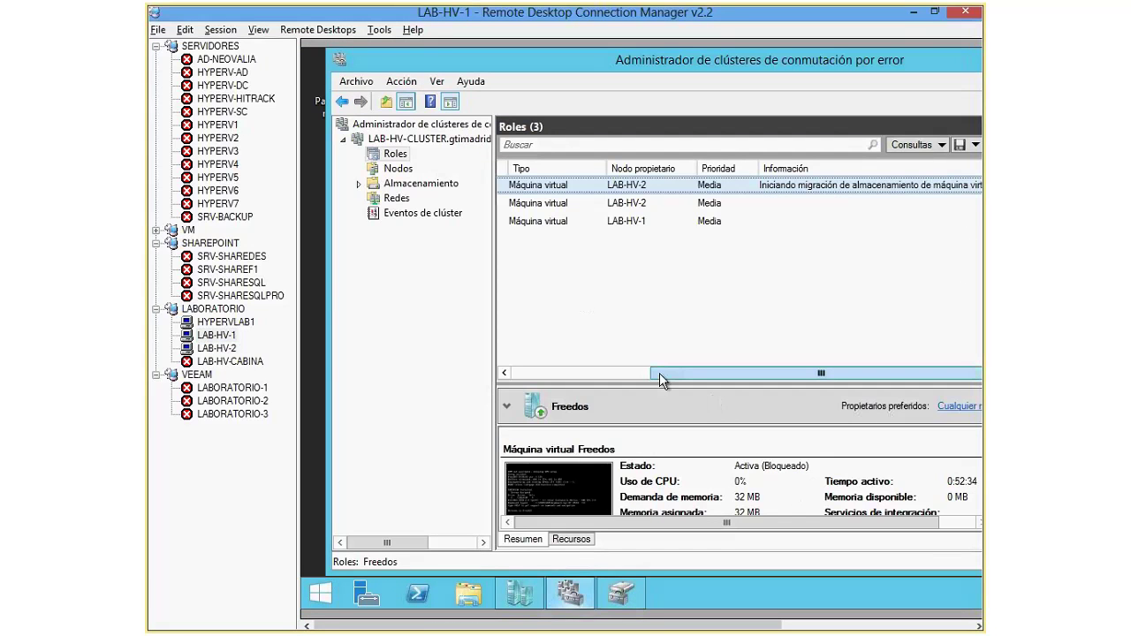
drag(659, 373, 517, 372)
drag(494, 253, 446, 252)
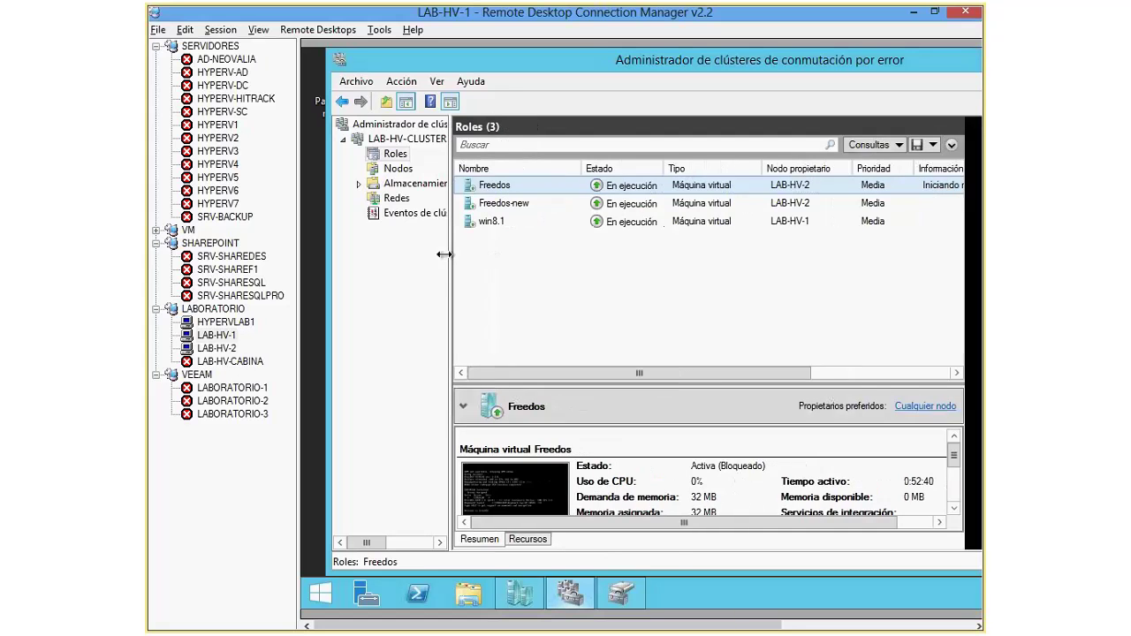
click(486, 204)
right_click(486, 205)
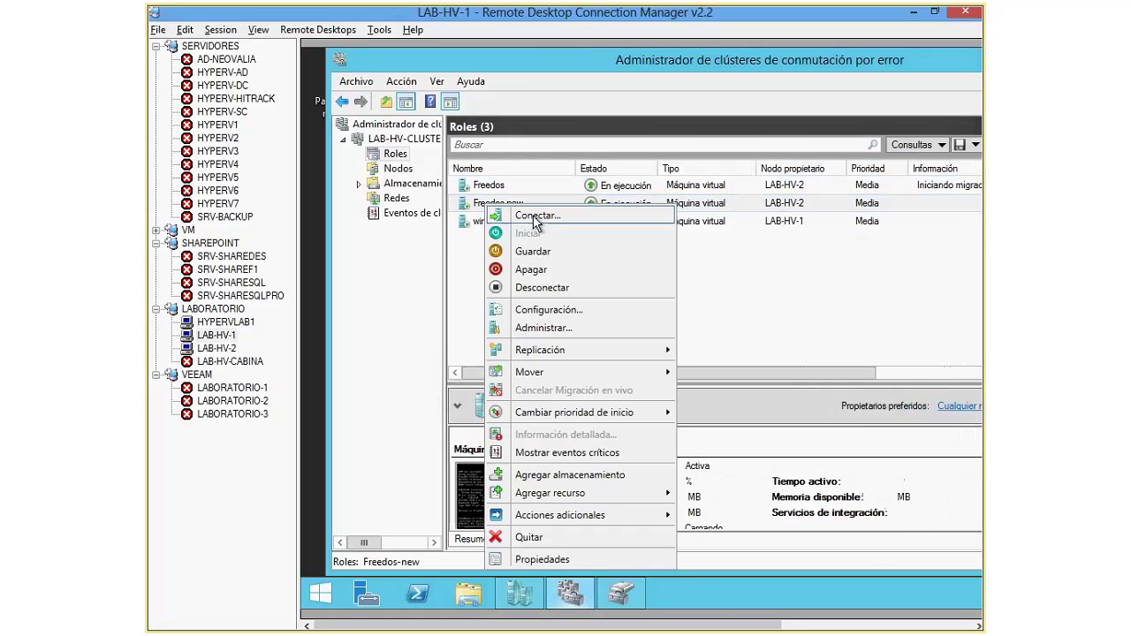
Step: Remove the Freedos-new role from the cluster and turn off the win8.1 virtual machine
click(540, 546)
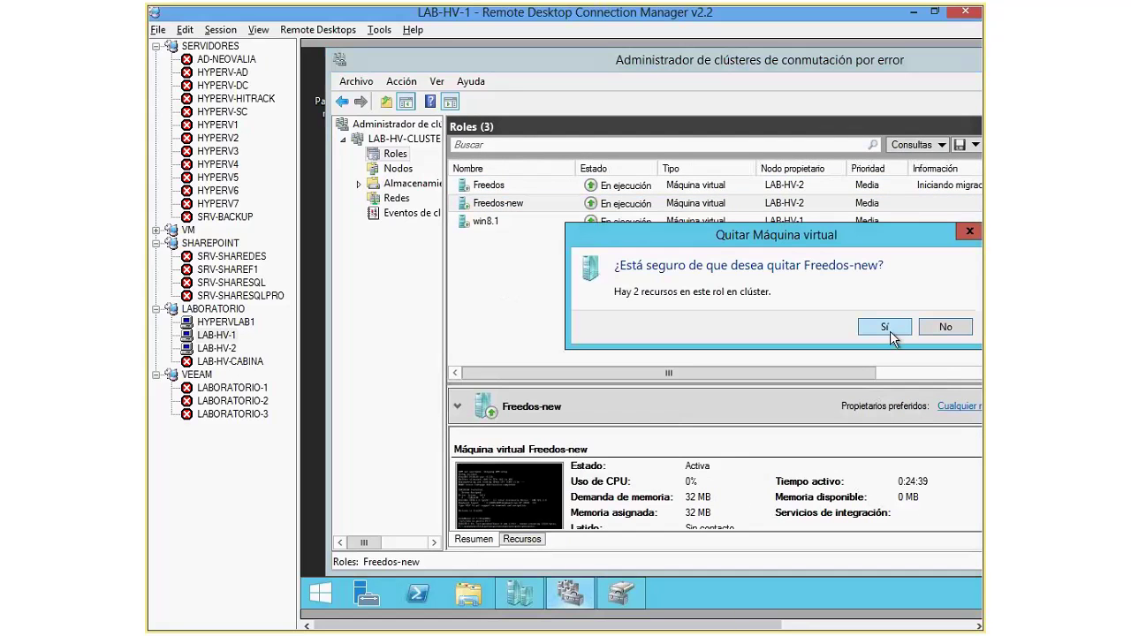
click(890, 330)
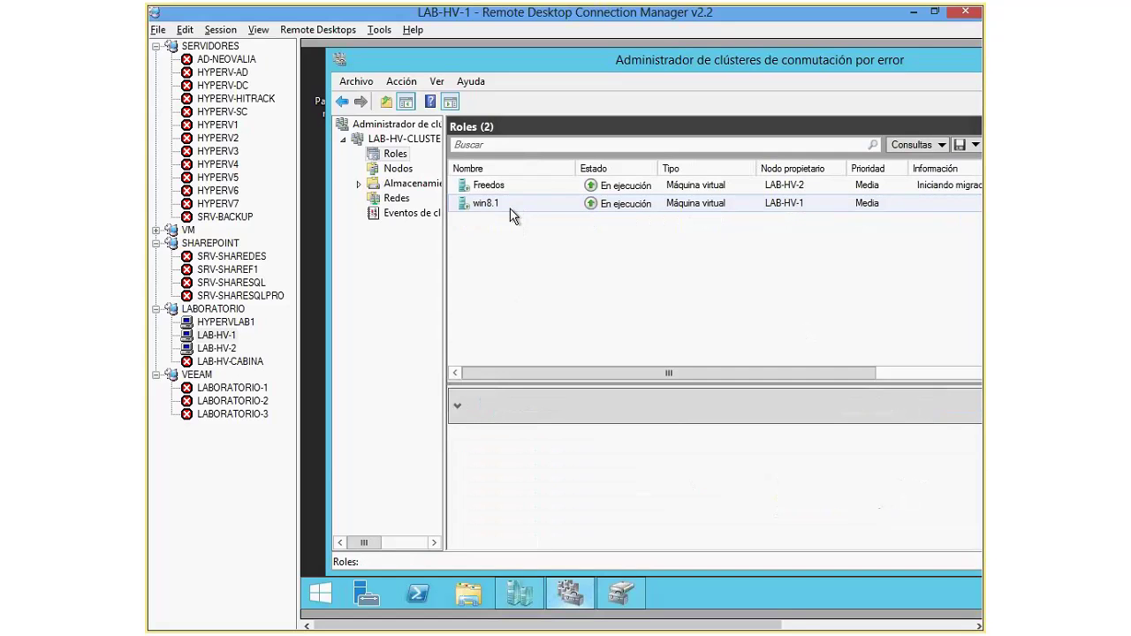
right_click(478, 206)
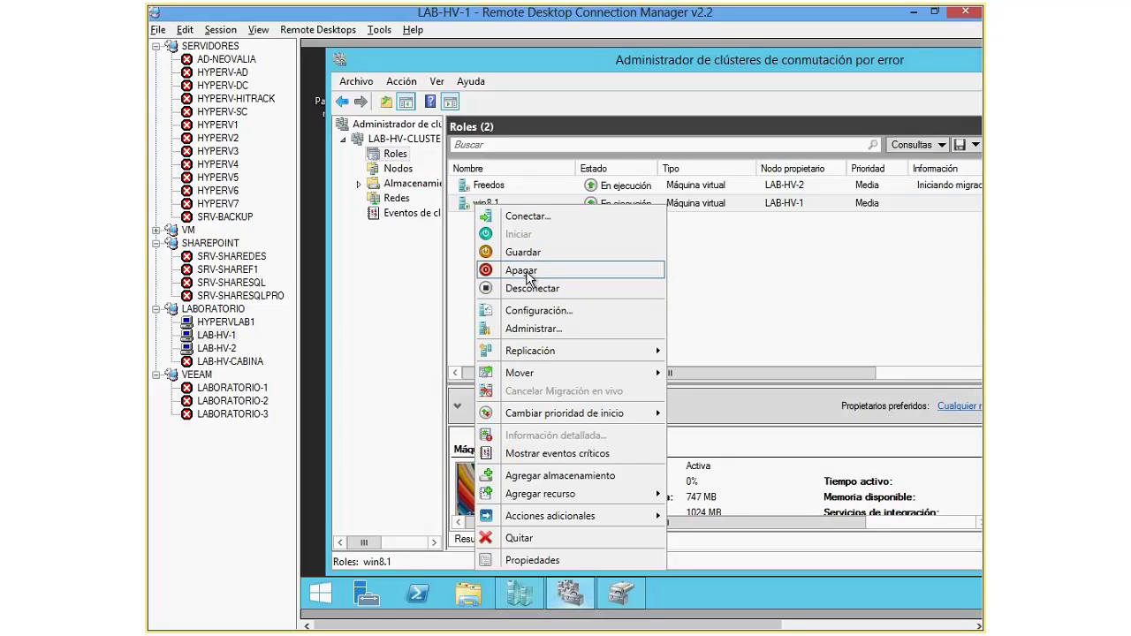
click(530, 288)
click(881, 342)
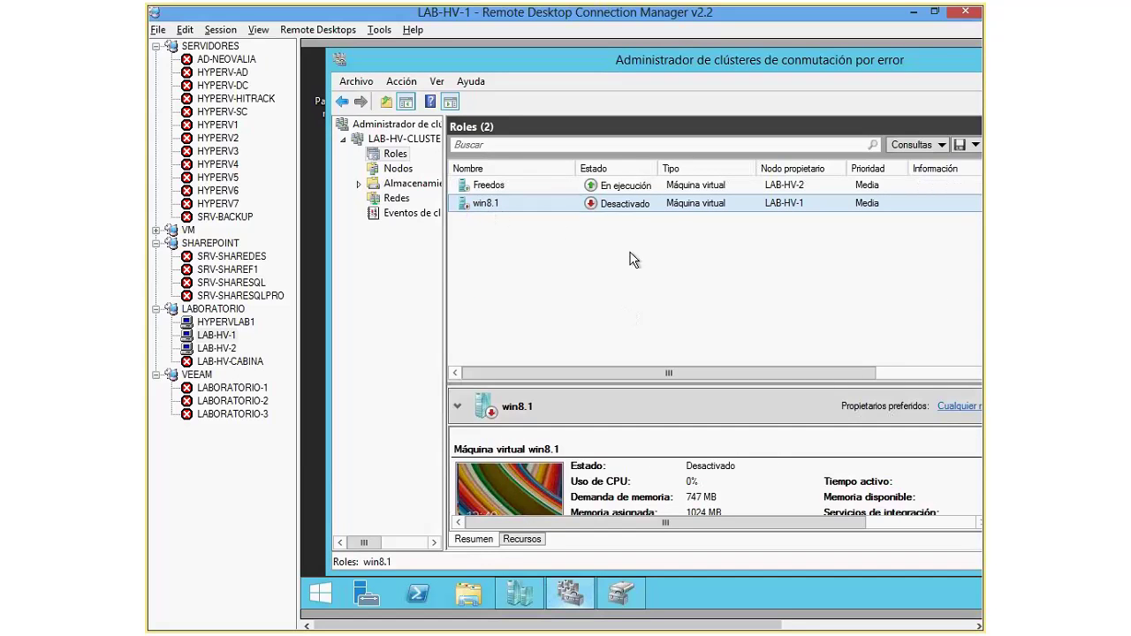
Step: Remove the stopped win8.1 role, leaving only Freedos running on LAB-HV-2
click(520, 594)
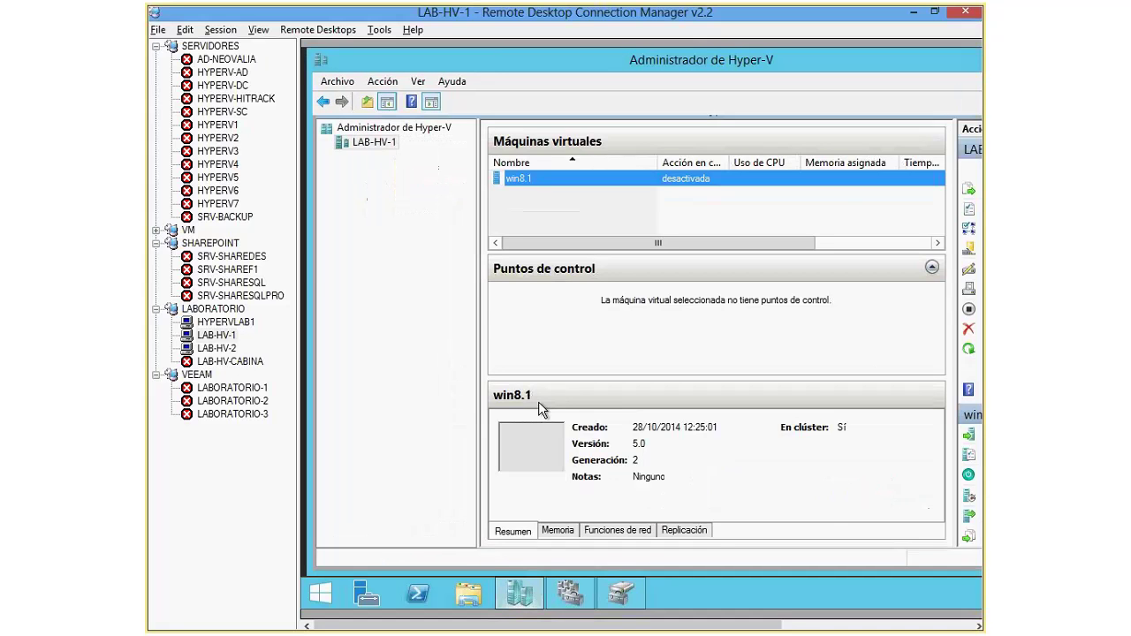
click(570, 596)
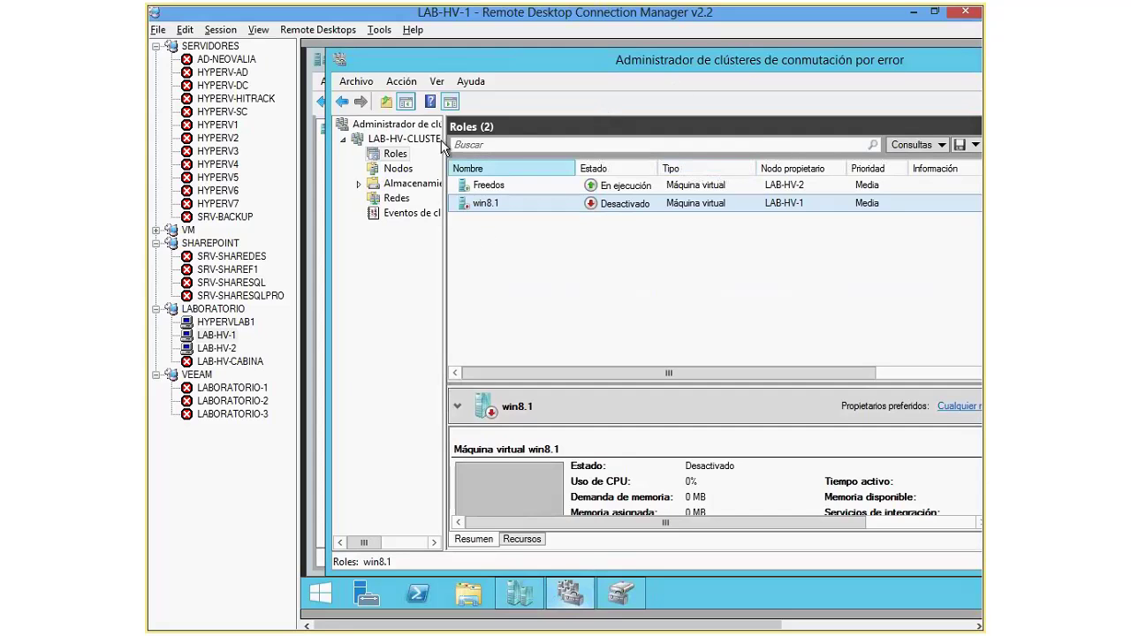
right_click(482, 205)
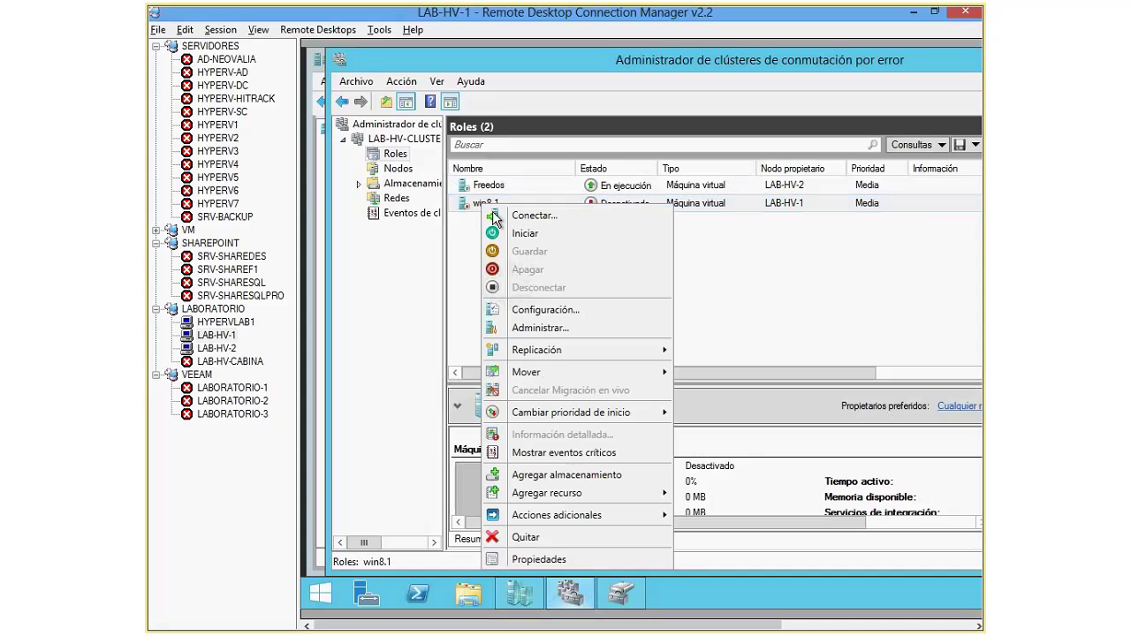
click(525, 537)
click(886, 327)
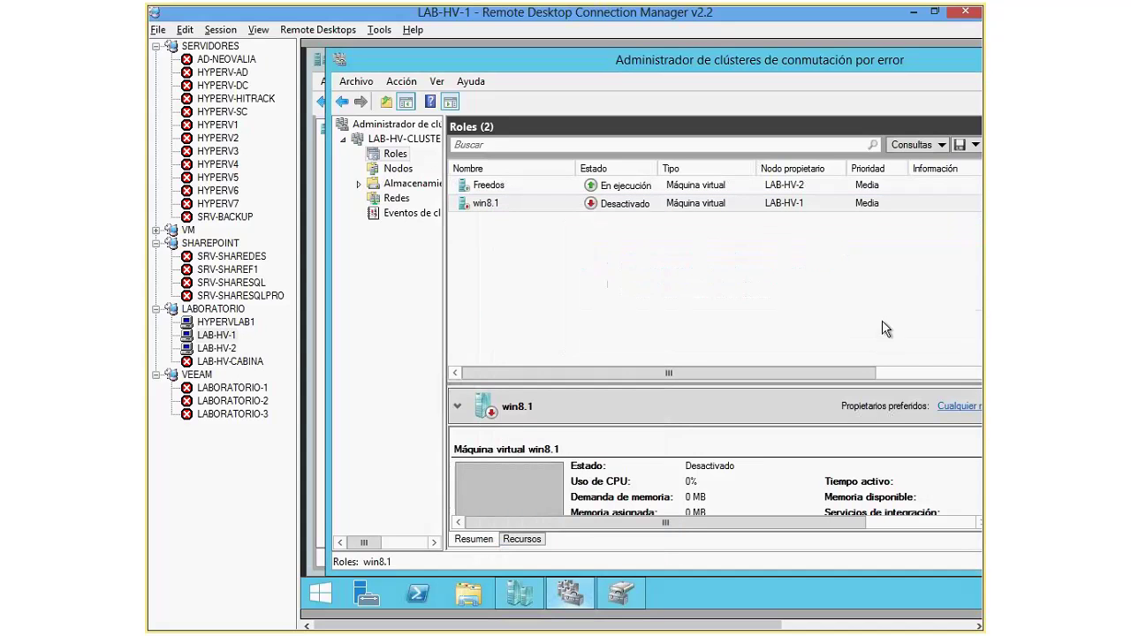
click(505, 183)
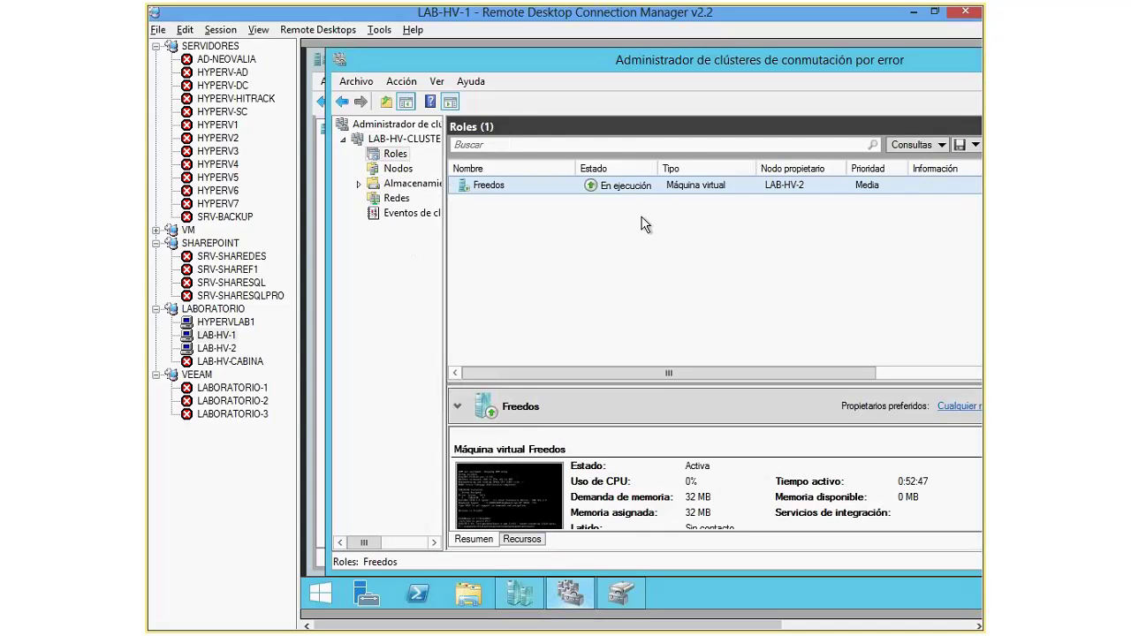
drag(921, 376, 935, 376)
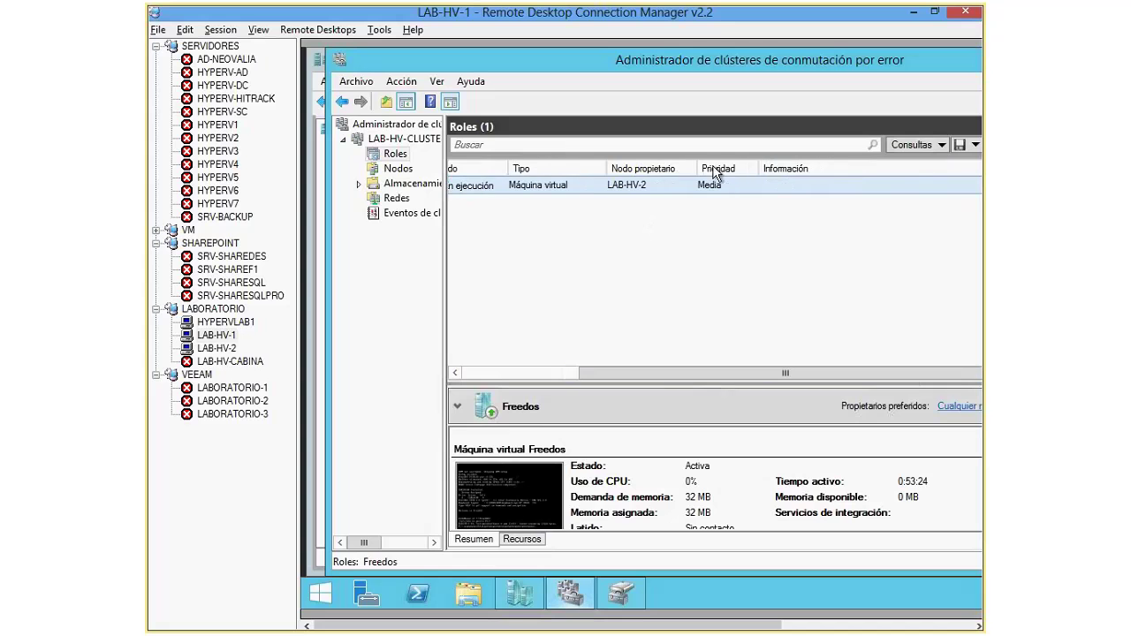
Step: Switch to the LAB-HV-2 session and show it full screen
click(216, 348)
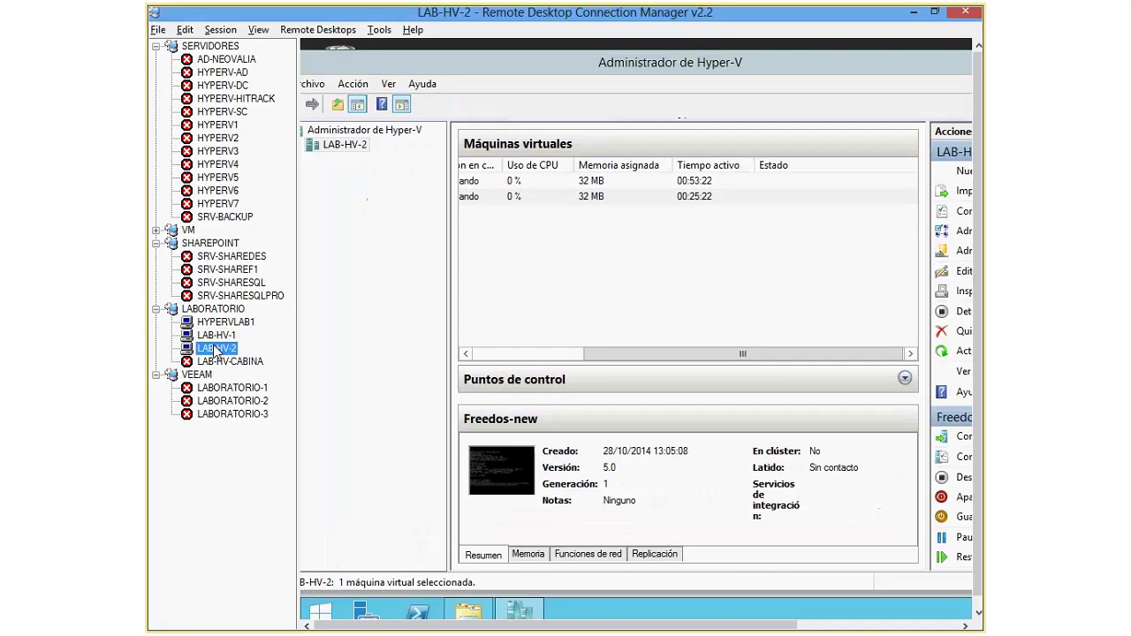
click(593, 196)
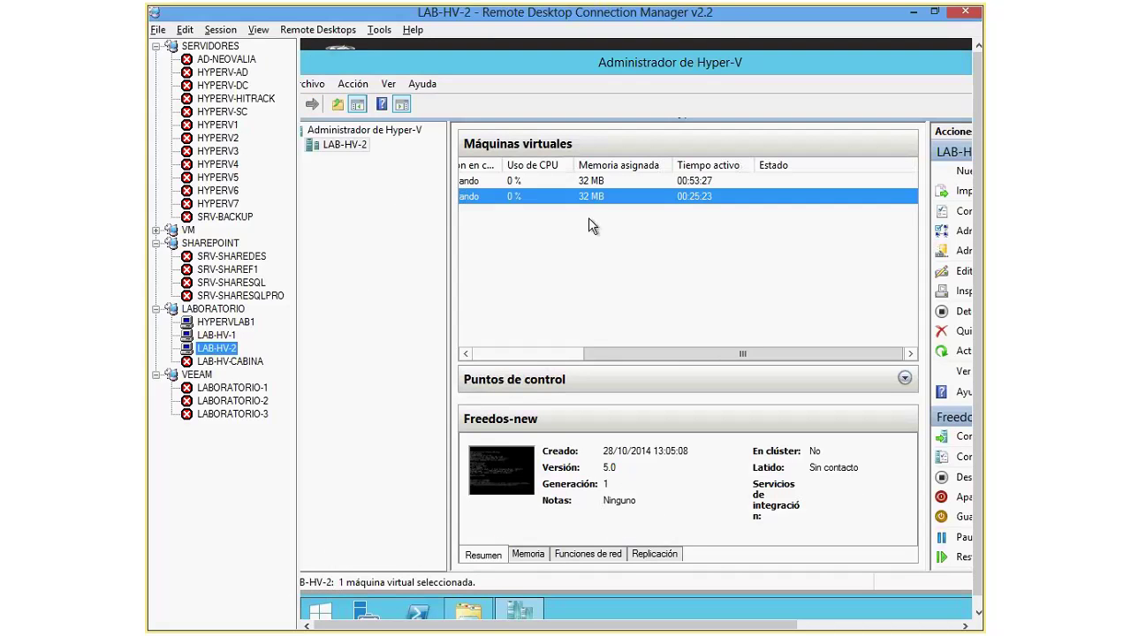
click(220, 29)
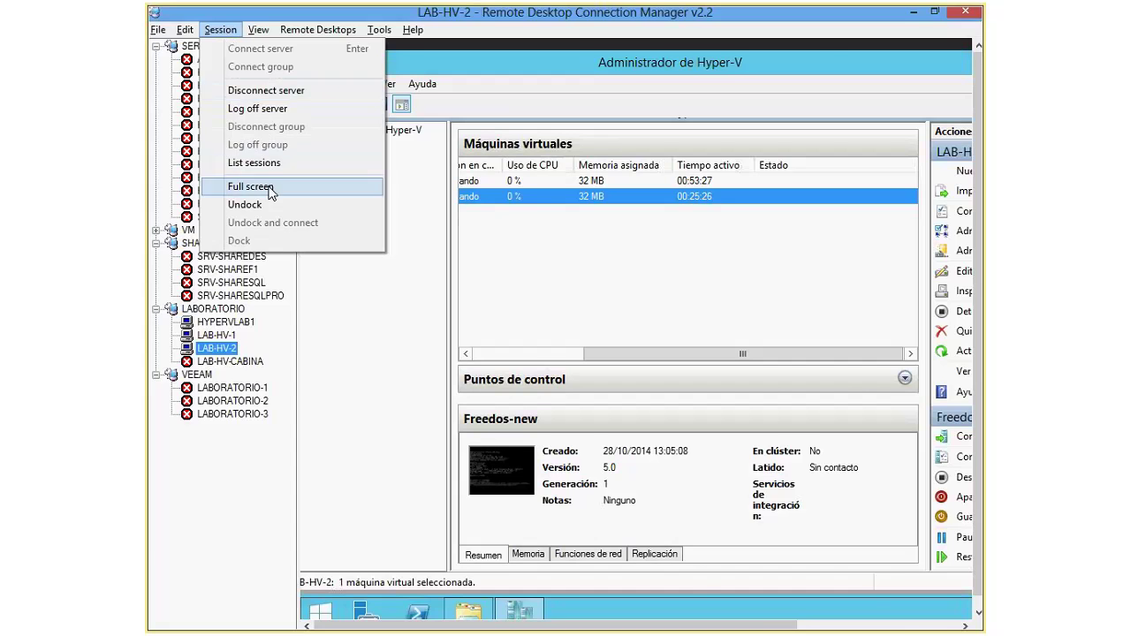
click(304, 185)
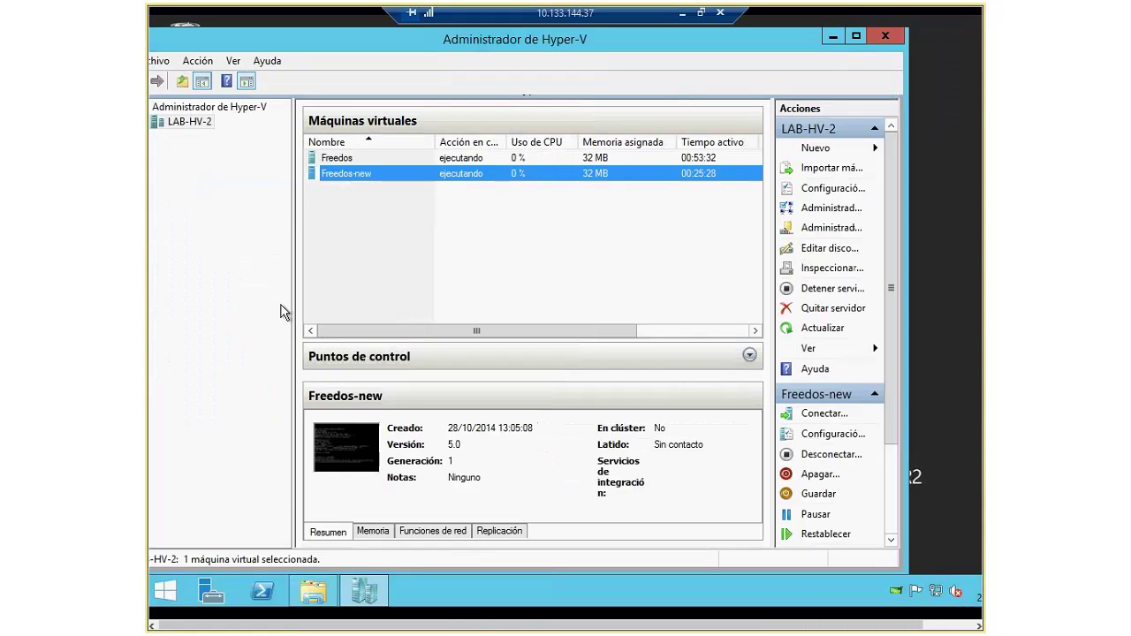
Step: Connect to the Freedos console to confirm it runs, then open Freedos's Configuración settings
click(347, 163)
double_click(347, 163)
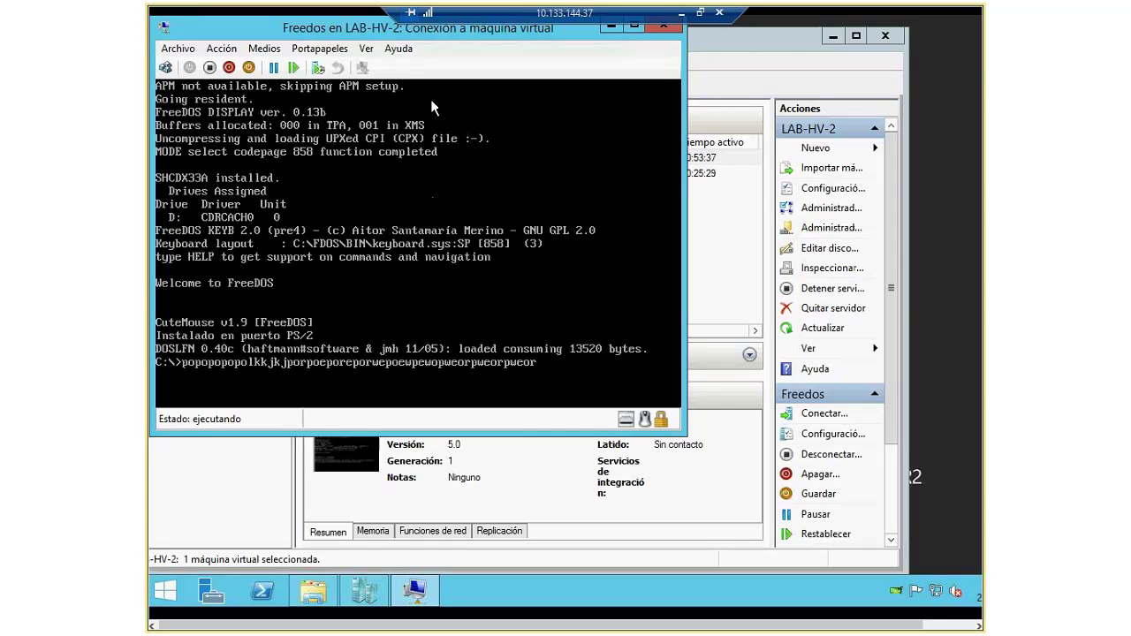
click(671, 31)
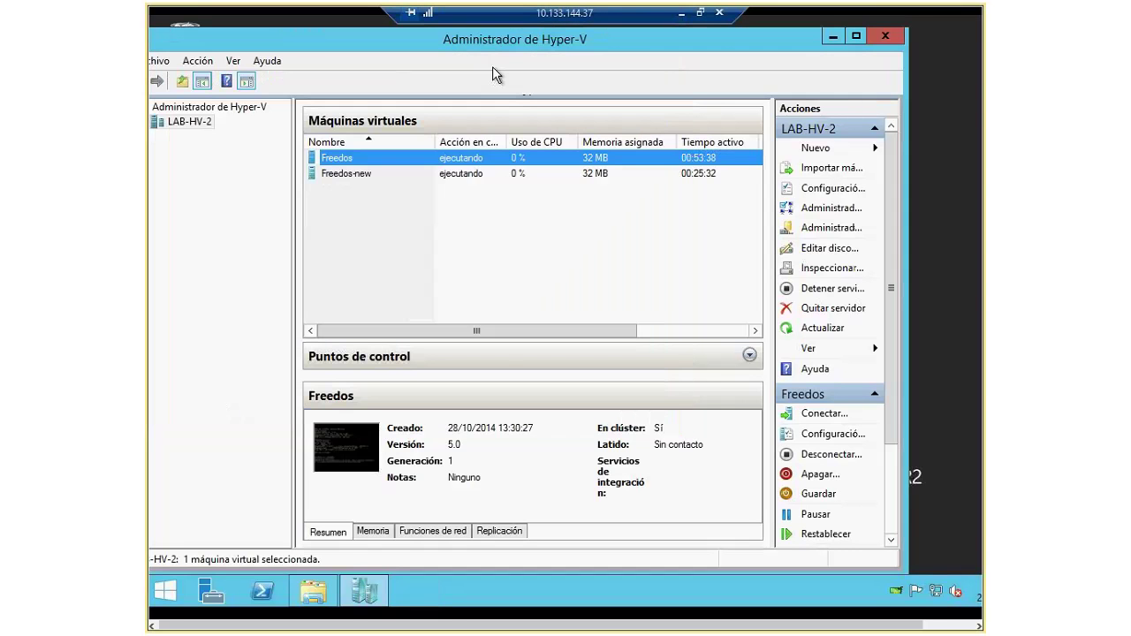
right_click(342, 163)
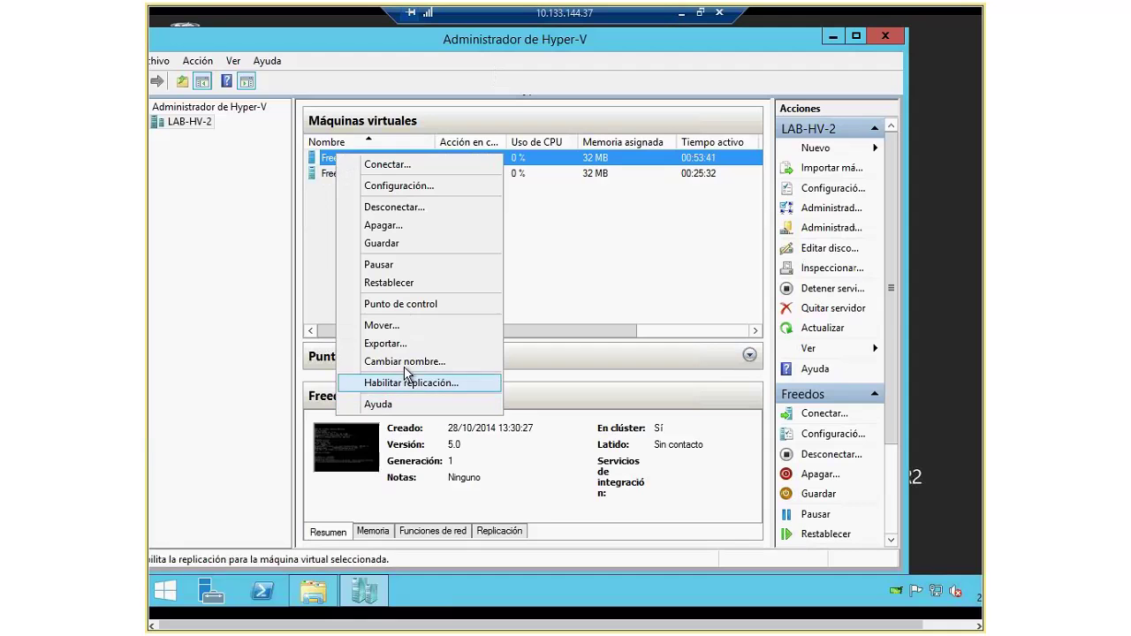
click(408, 188)
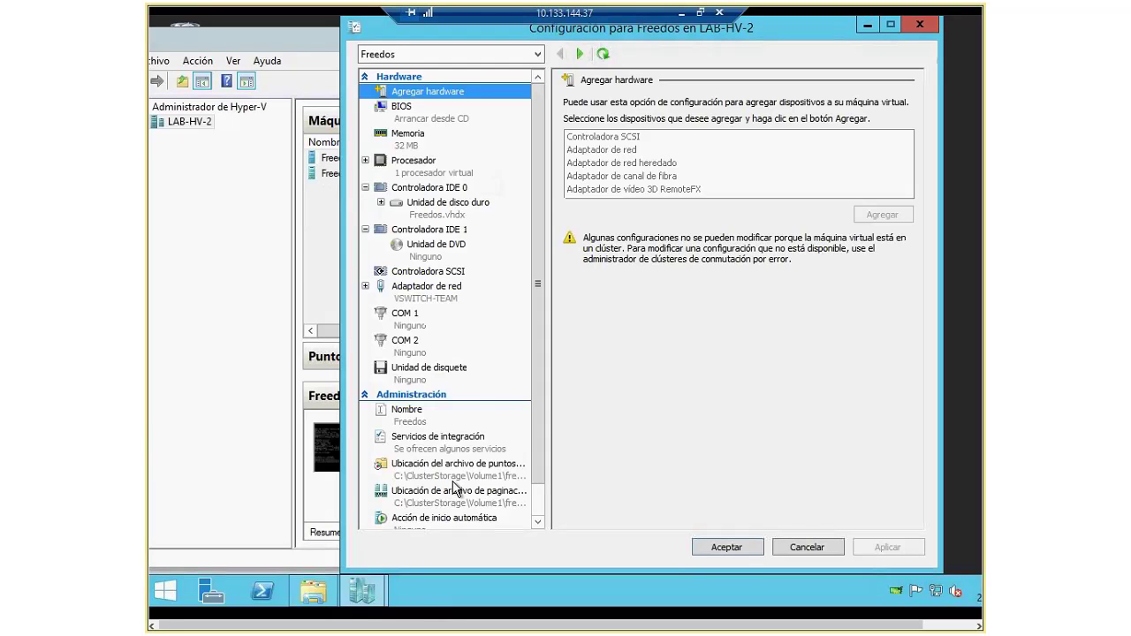
Step: Check Freedos's file locations by browsing C:\ClusterStorage\Volume1\freedos, then close Explorer and the settings dialog
click(453, 476)
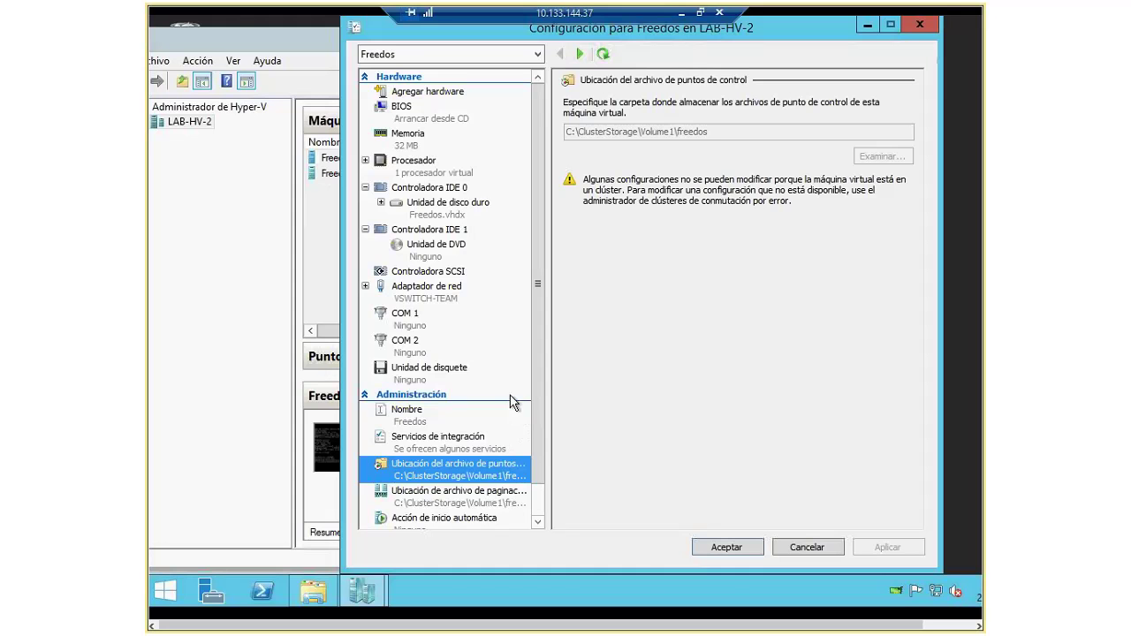
click(329, 601)
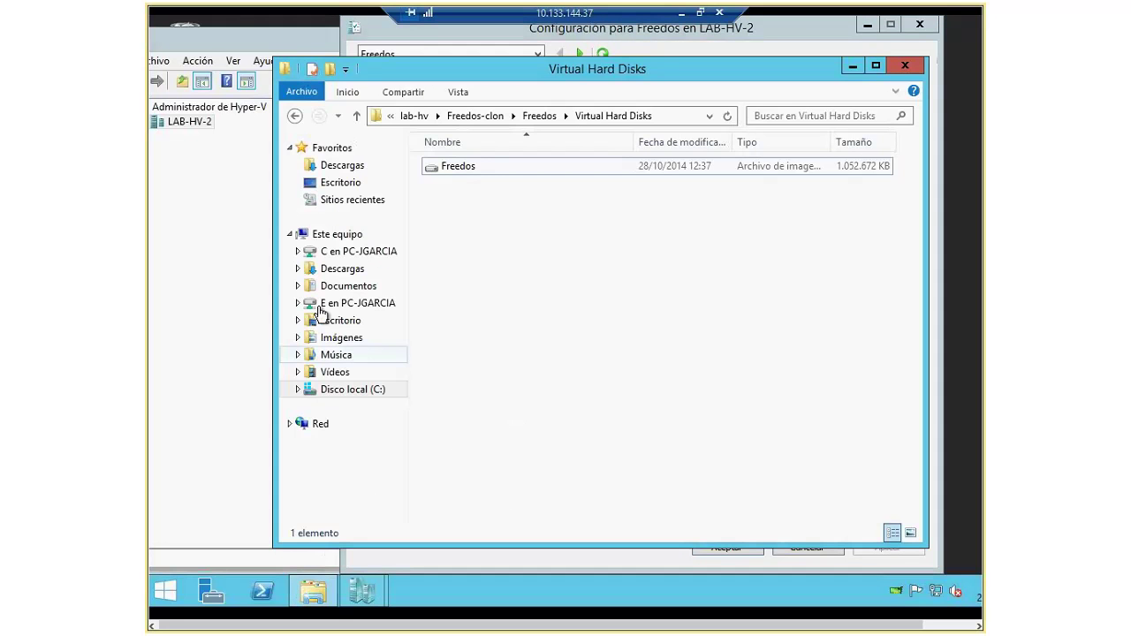
click(336, 235)
double_click(538, 397)
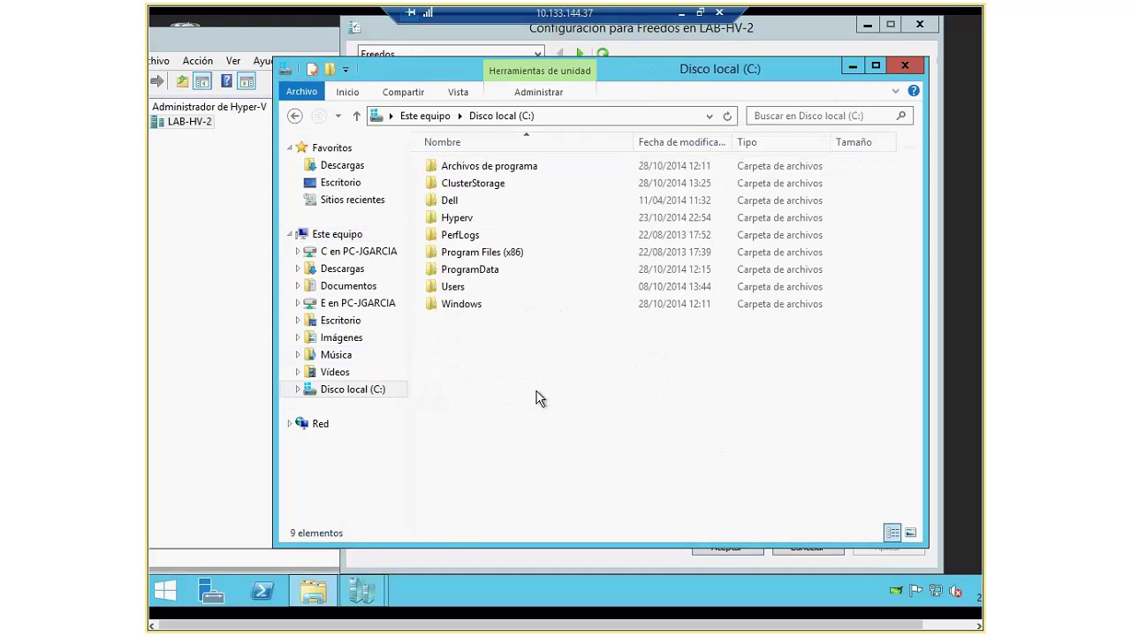
double_click(464, 183)
double_click(462, 170)
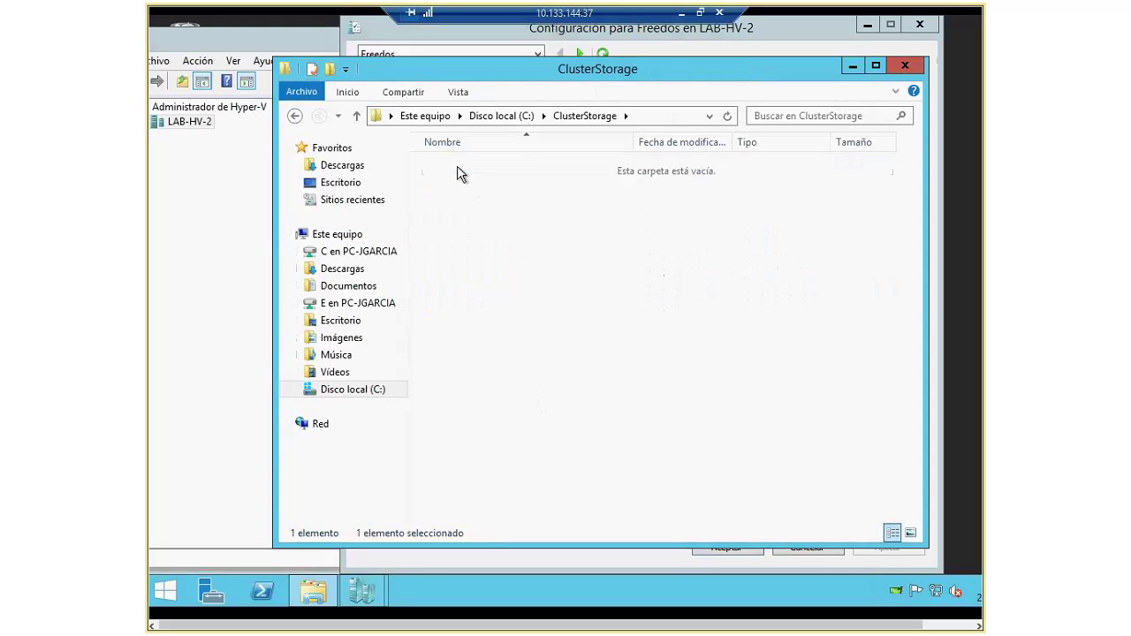
double_click(457, 168)
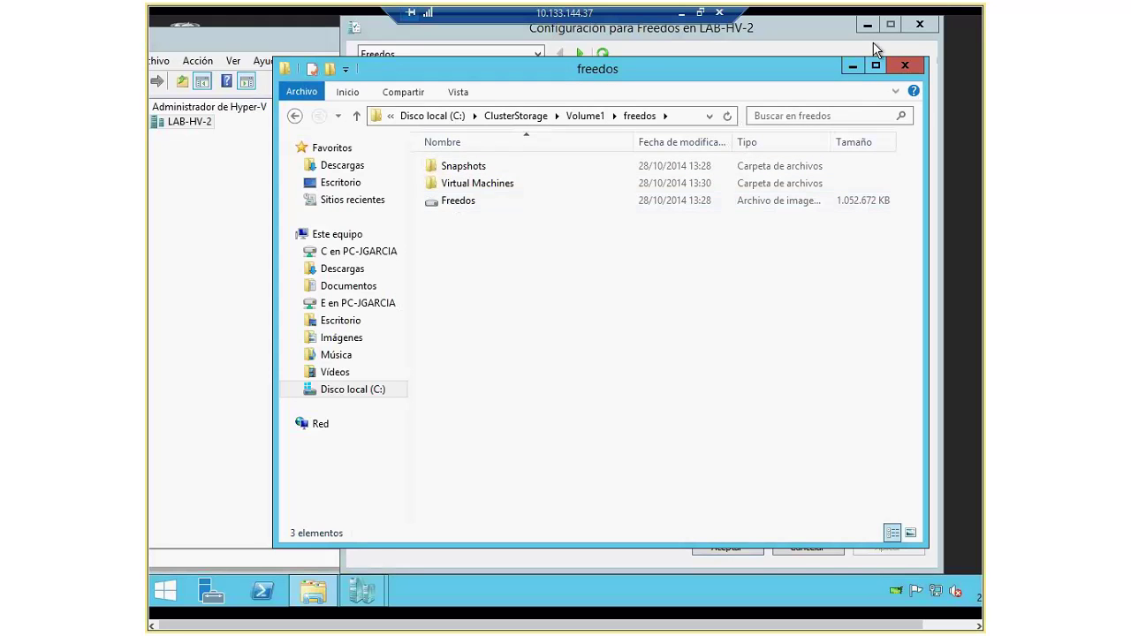
click(910, 71)
click(806, 547)
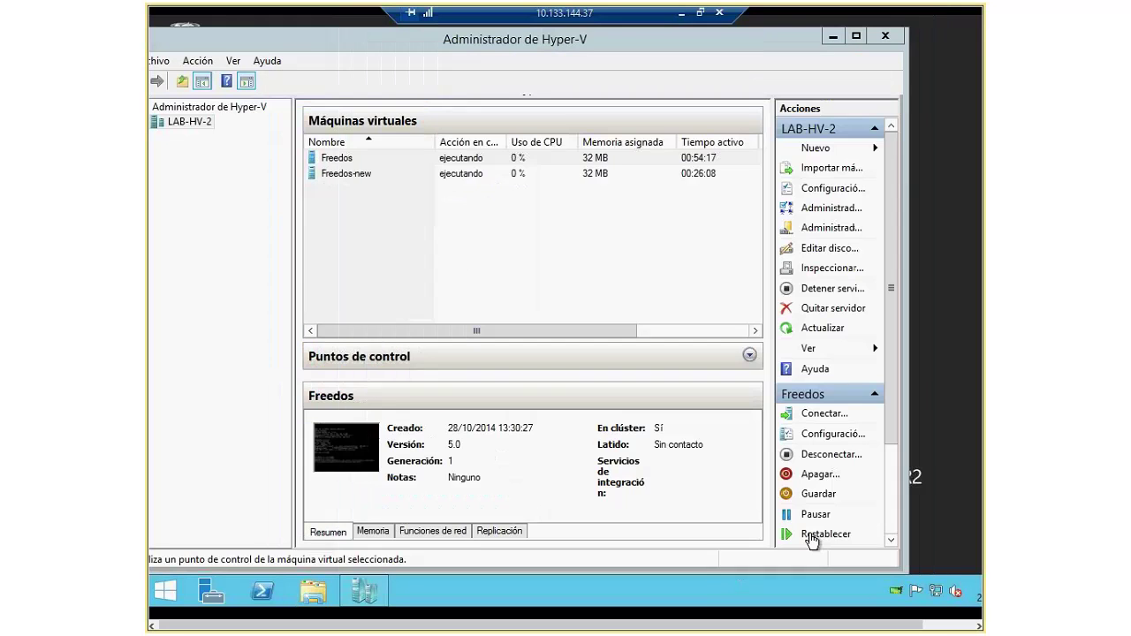
Step: Turn off Freedos-new with Desconectar and leave the remote session's full-screen view
click(353, 174)
right_click(355, 174)
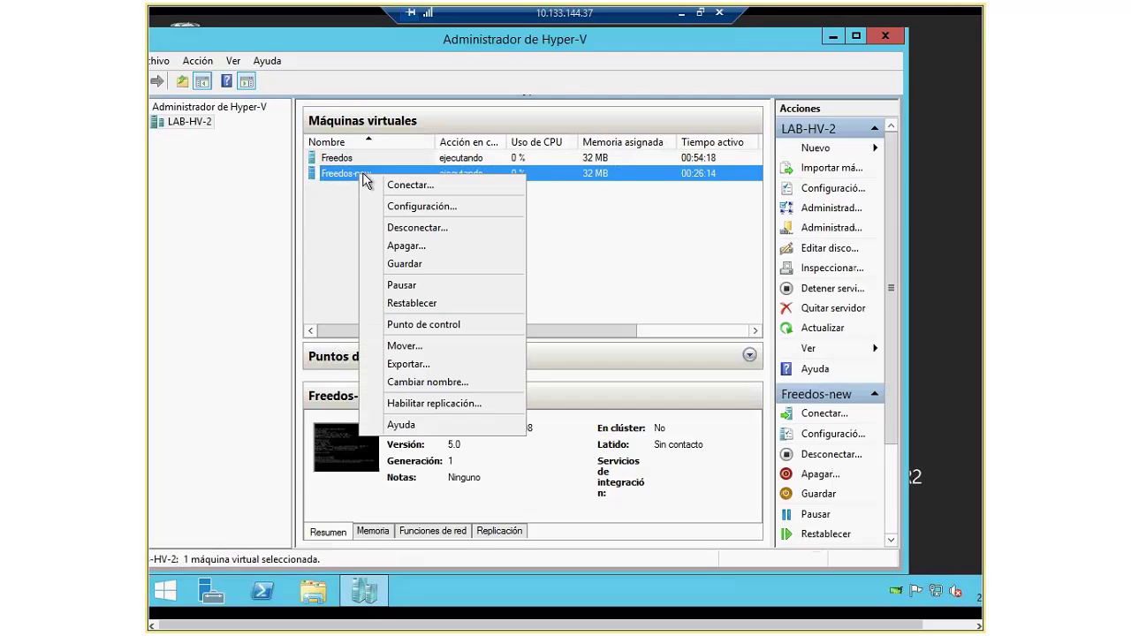
click(420, 228)
click(424, 157)
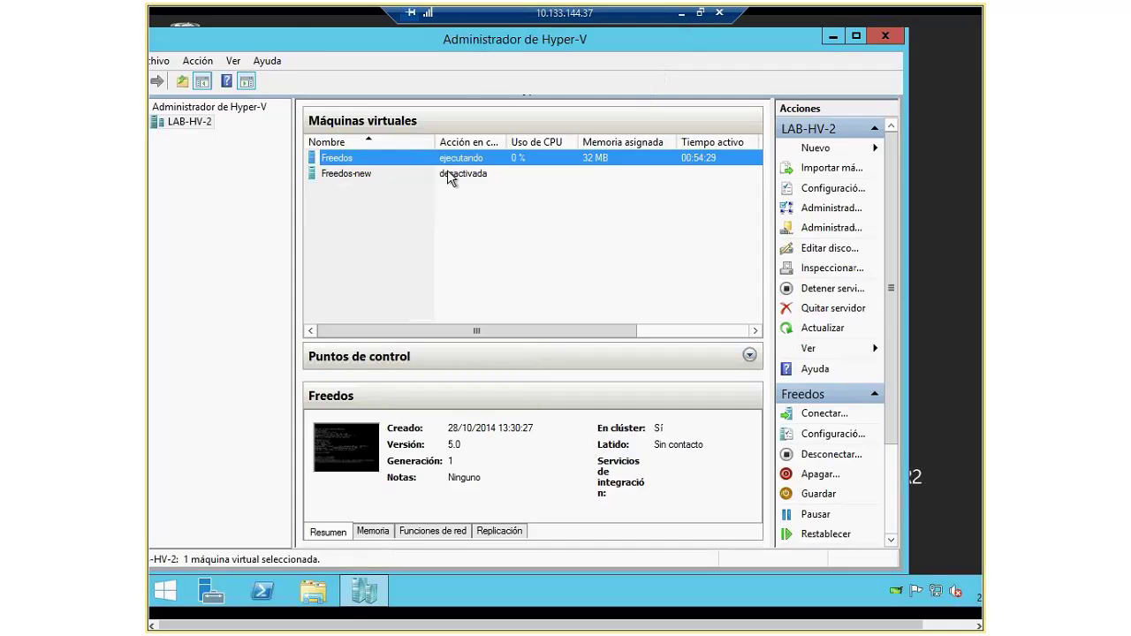
click(700, 12)
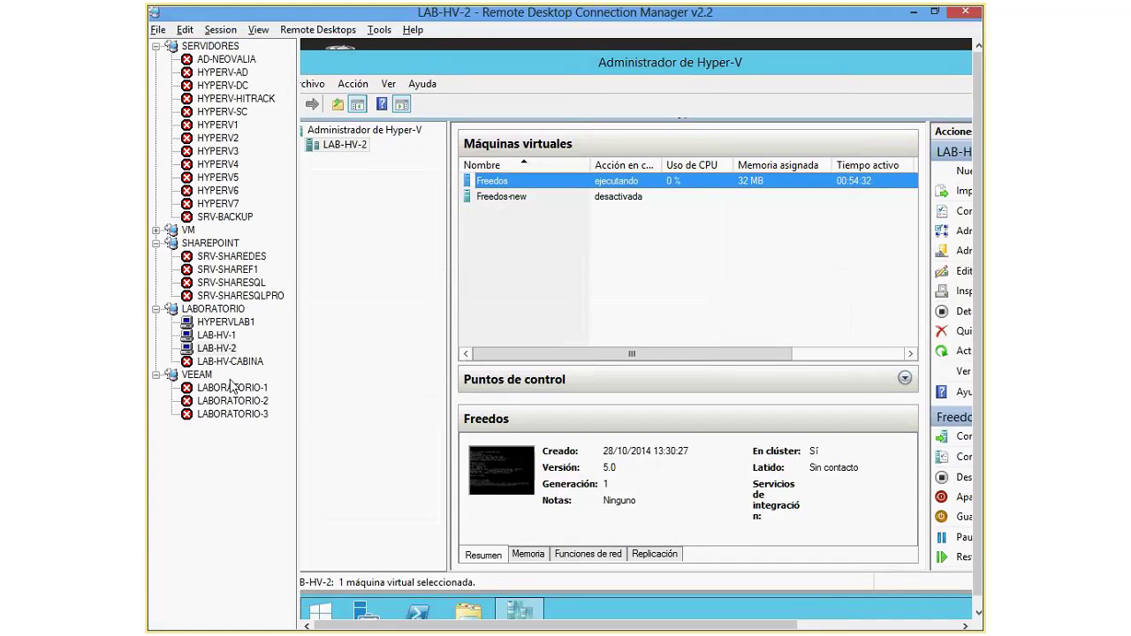
Step: From LAB-HV-1, open a Conectar... console to the clustered Freedos role, then return to LAB-HV-2
click(217, 335)
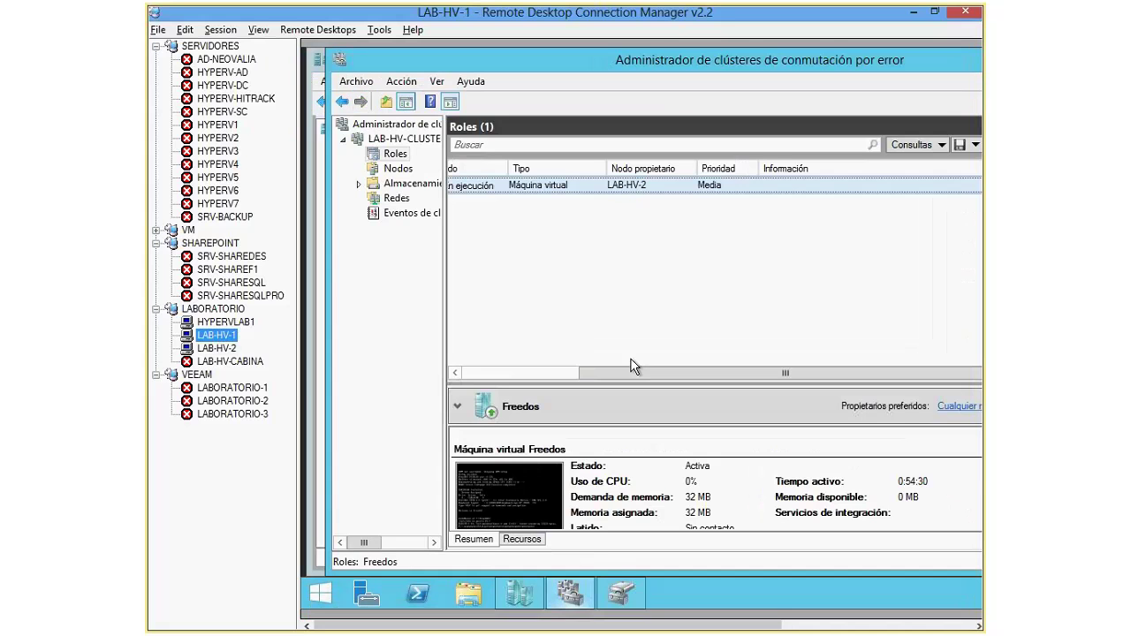
right_click(487, 186)
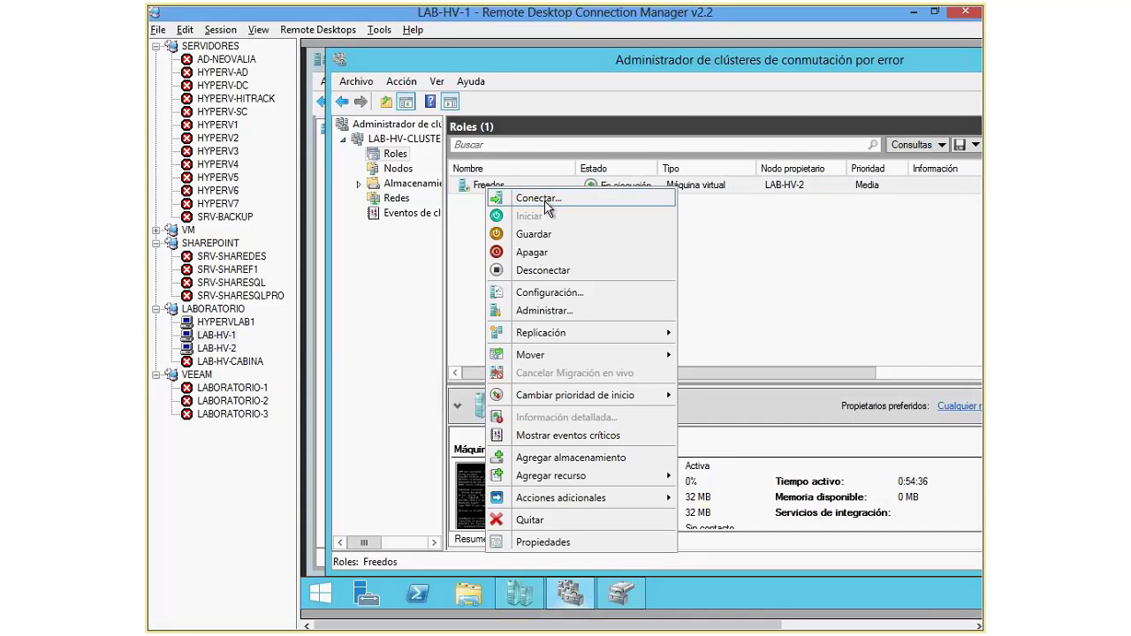
click(547, 200)
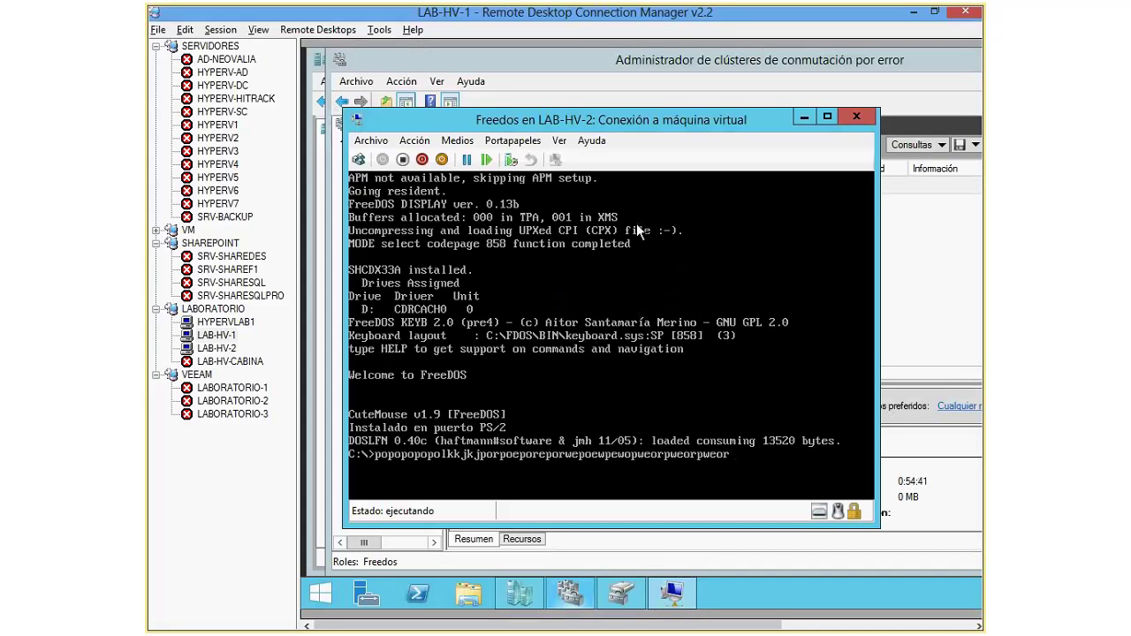
click(225, 348)
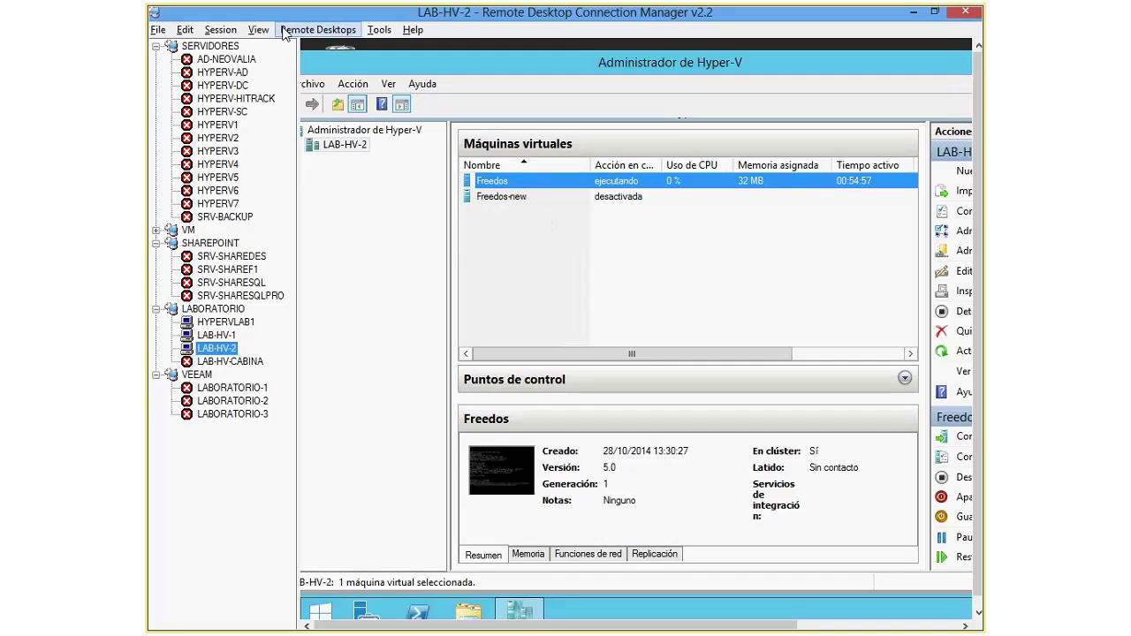
Step: Shut down LAB-HV-2 with Apagar from its Start screen power options in the full-screen session
click(220, 30)
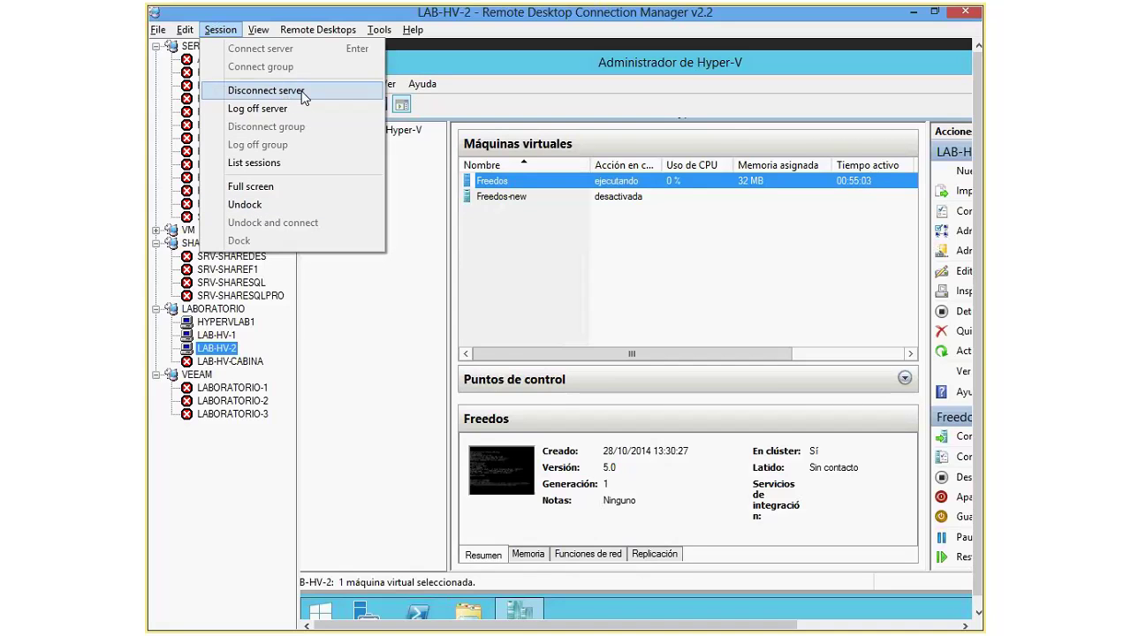
click(269, 187)
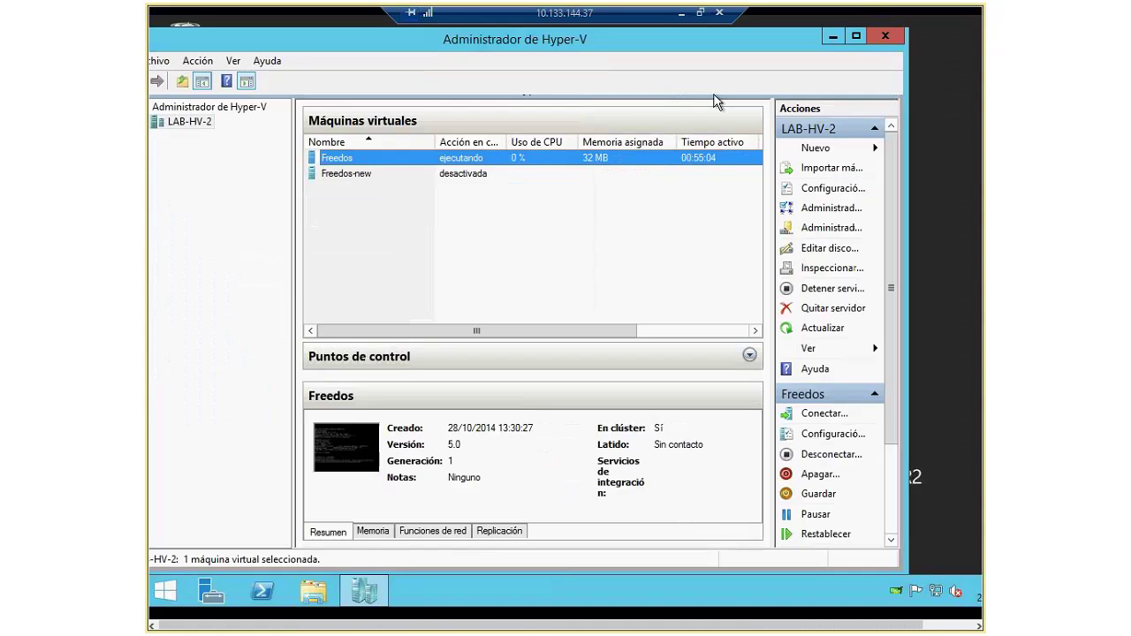
click(832, 36)
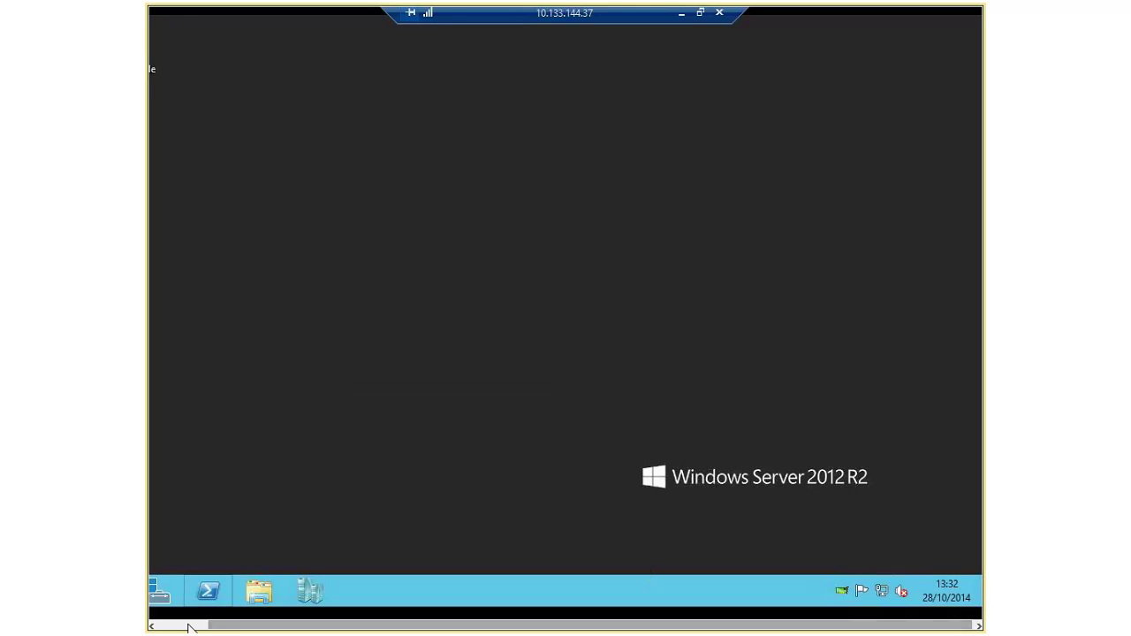
click(174, 598)
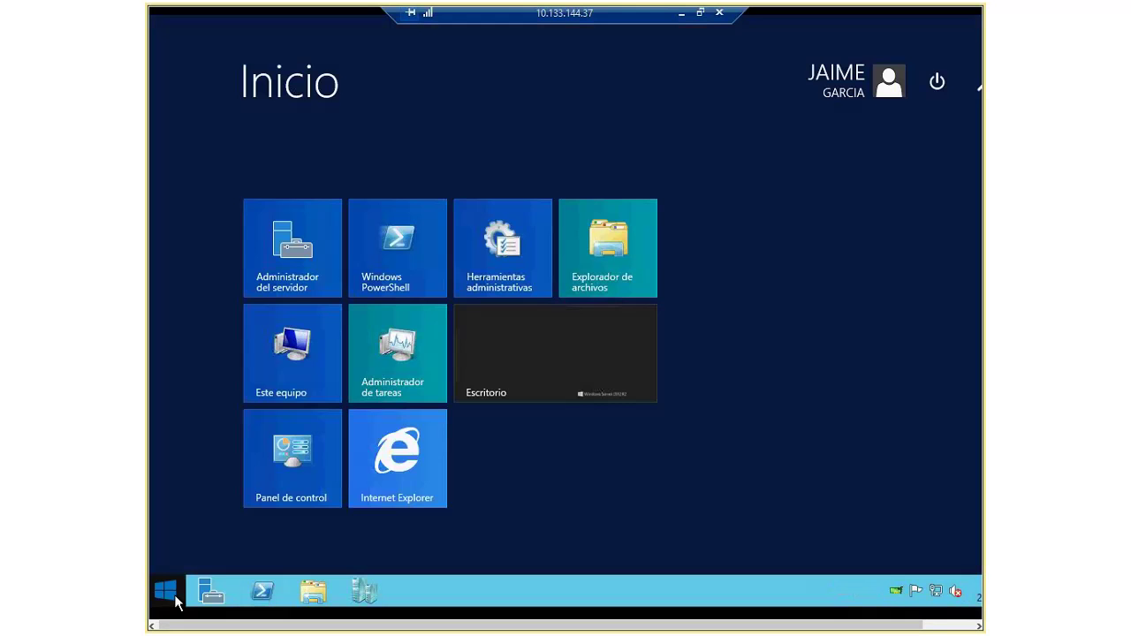
click(935, 82)
click(917, 160)
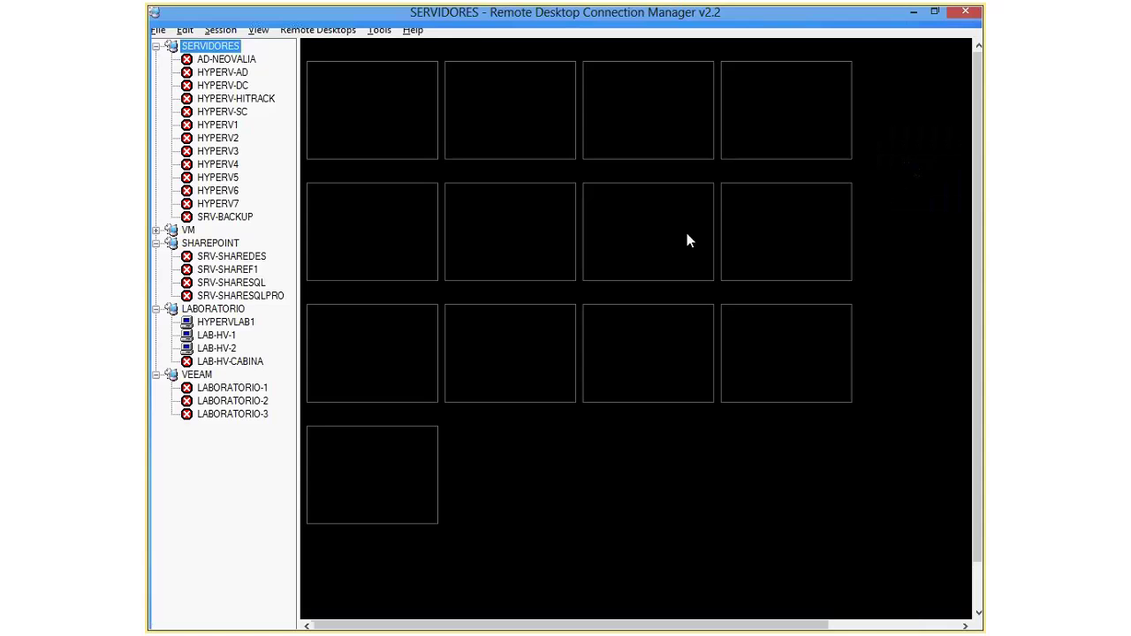
Step: On LAB-HV-1, verify Freedos now runs there in Roles and appears clustered in Hyper-V Manager
click(221, 350)
click(216, 335)
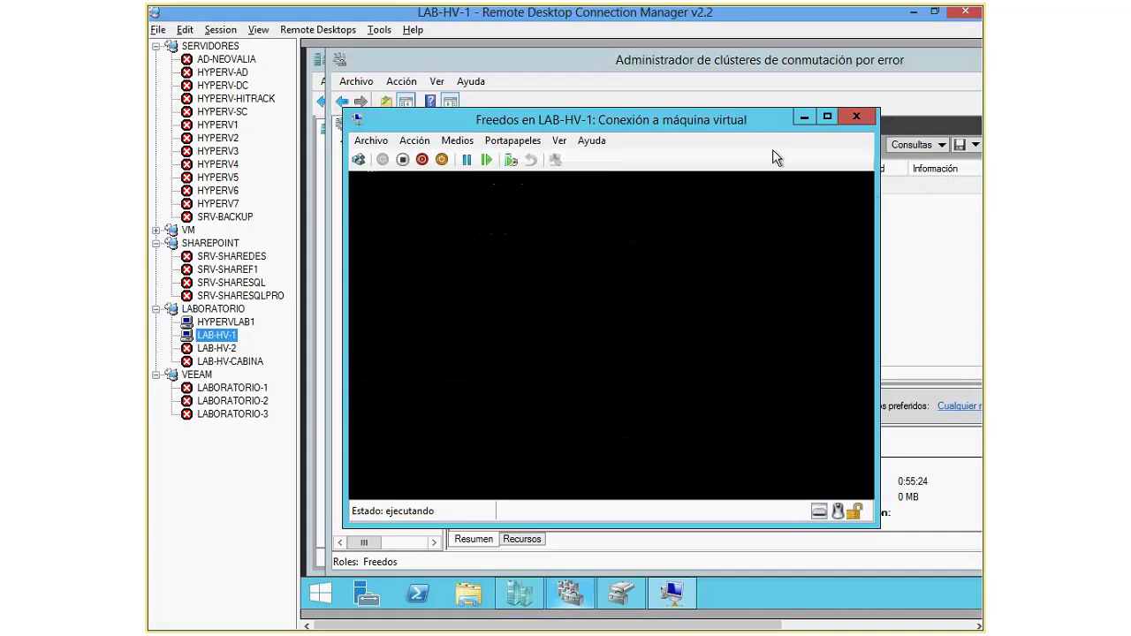
drag(585, 121, 480, 193)
click(477, 186)
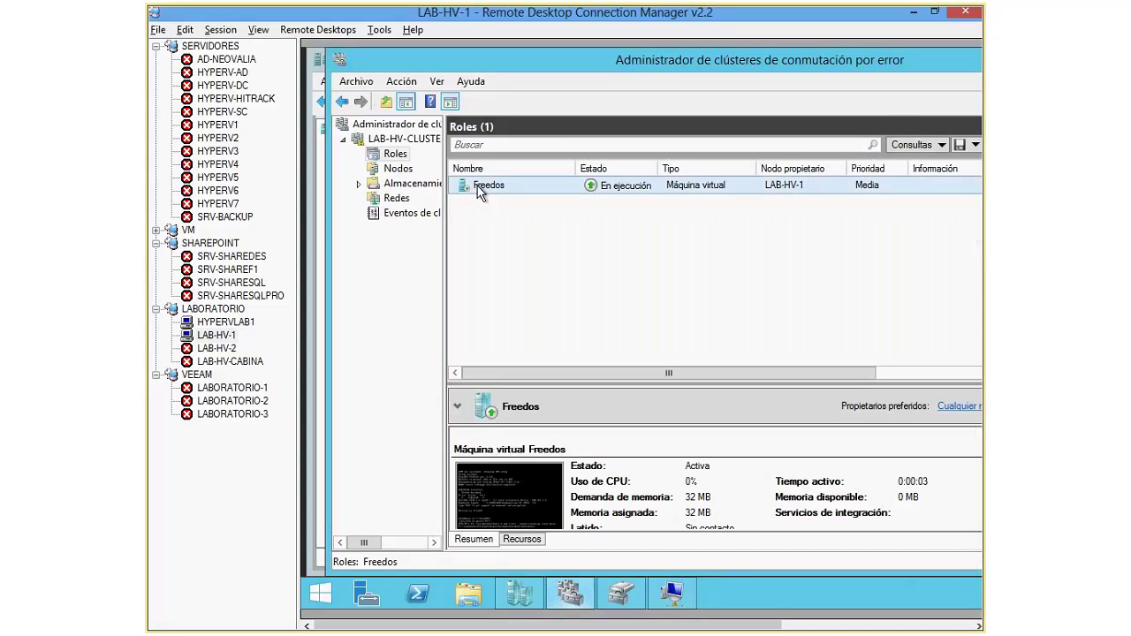
click(671, 594)
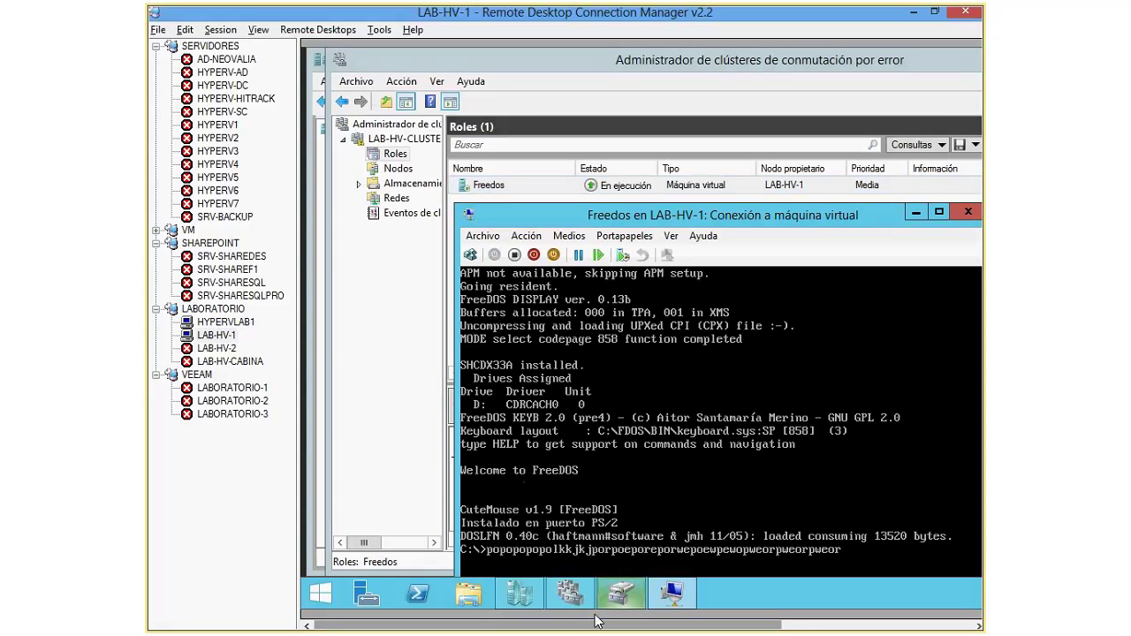
click(520, 594)
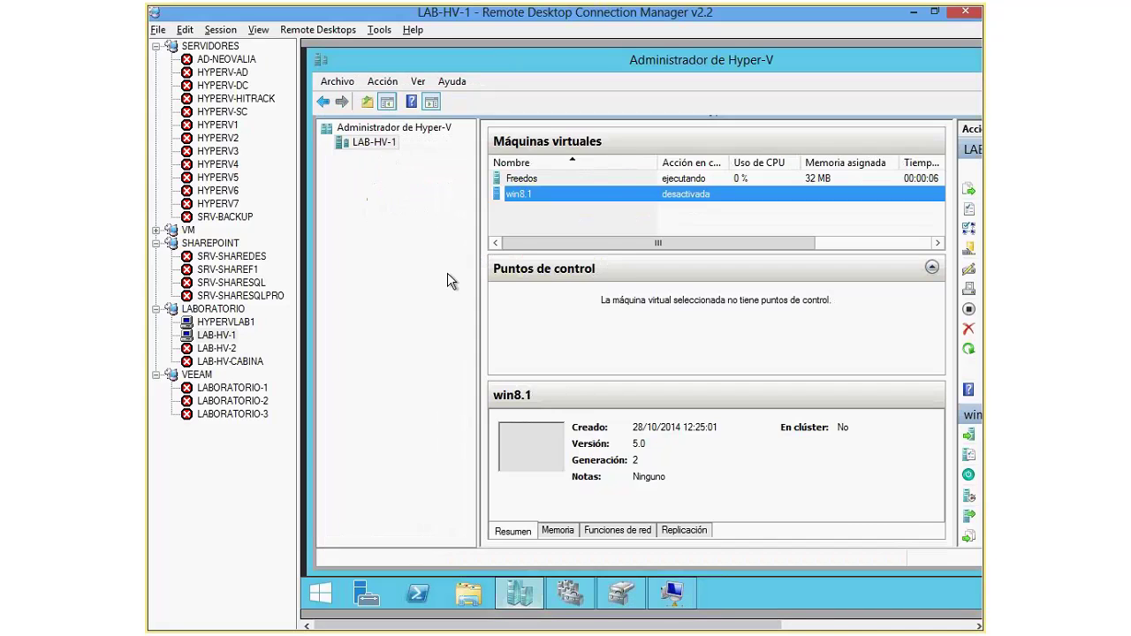
click(516, 179)
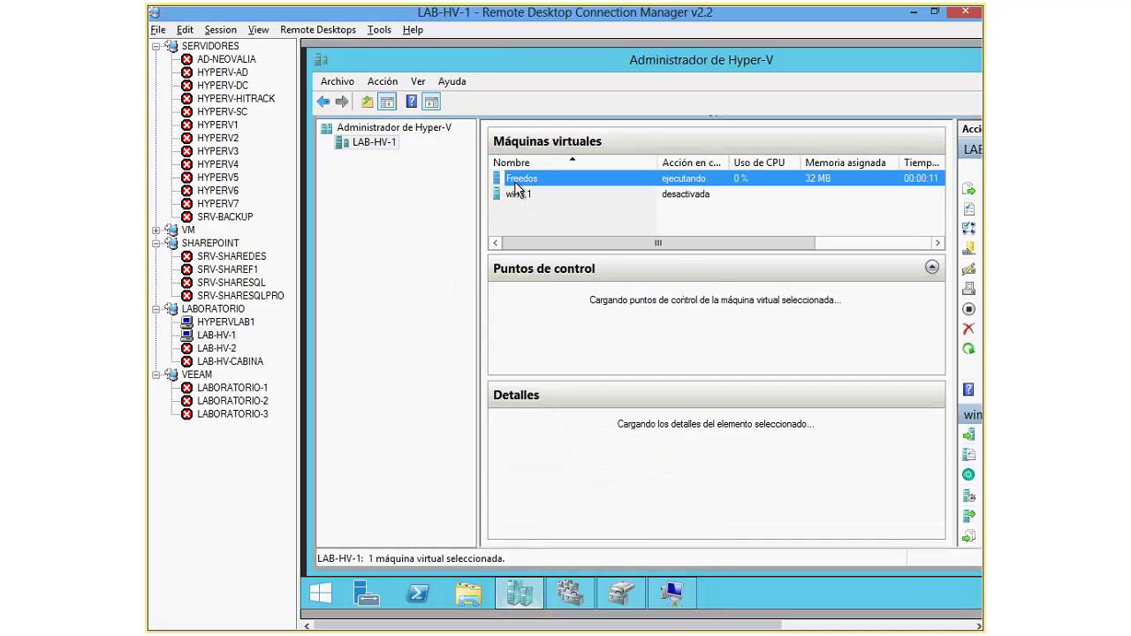
drag(680, 244, 617, 219)
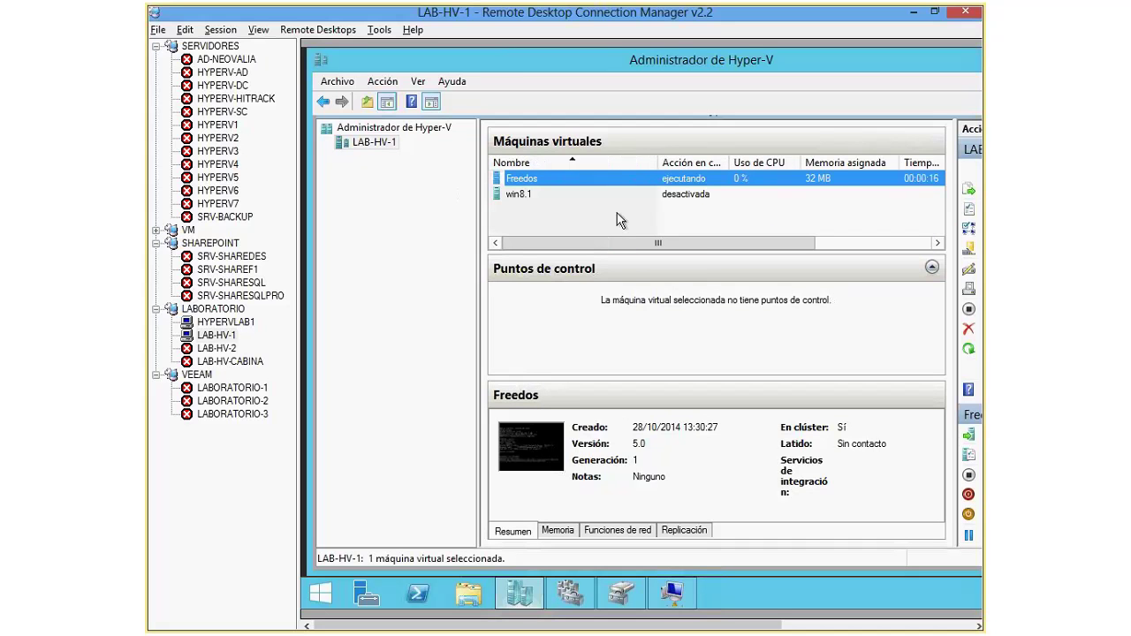